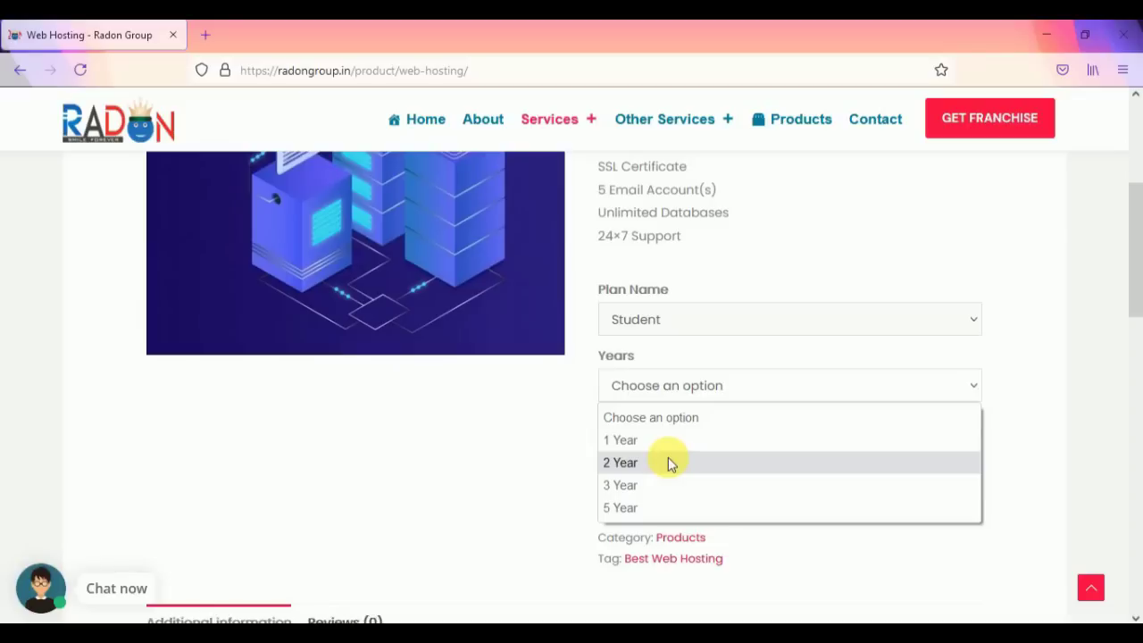
Step: Add the 2-year Web Hosting Student plan (₹900.00) to the cart and view the cart
{"action": "scroll", "coordinate": [671, 441], "scroll_direction": "down", "scroll_amount": 1}
{"action": "scroll", "coordinate": [668, 438], "scroll_direction": "down", "scroll_amount": 3}
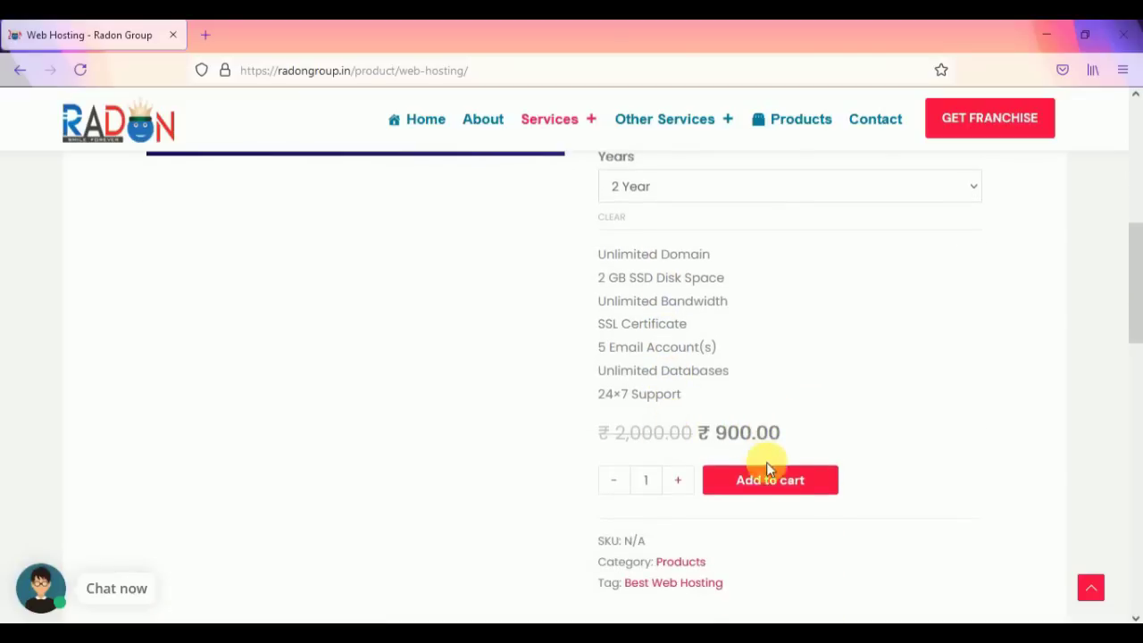
{"action": "left_click", "coordinate": [793, 480]}
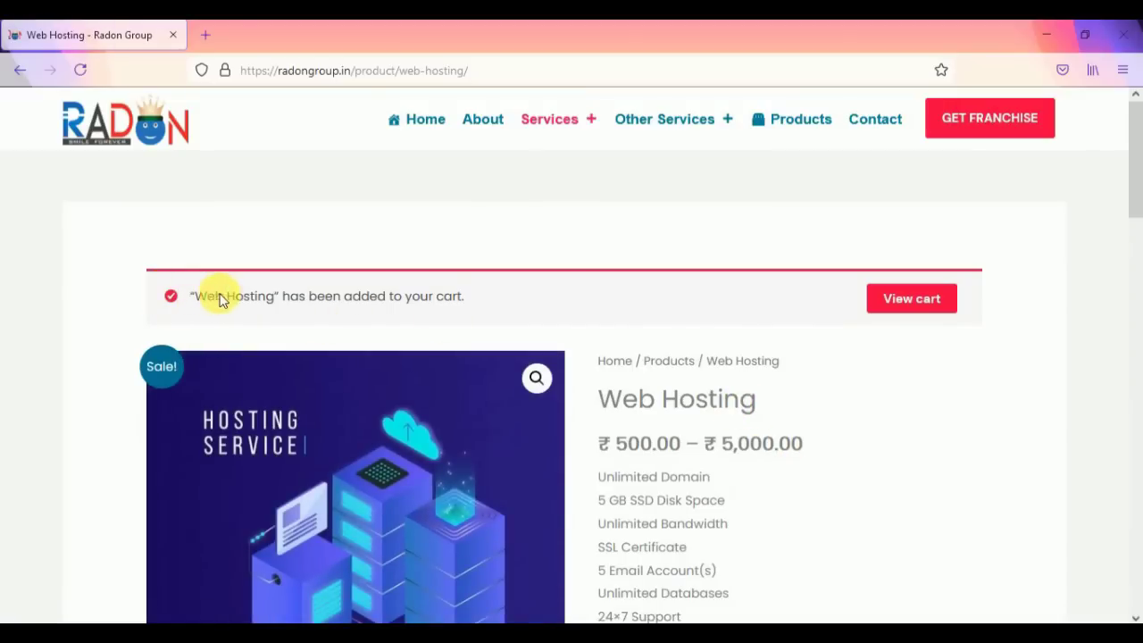
{"action": "left_click", "coordinate": [945, 299]}
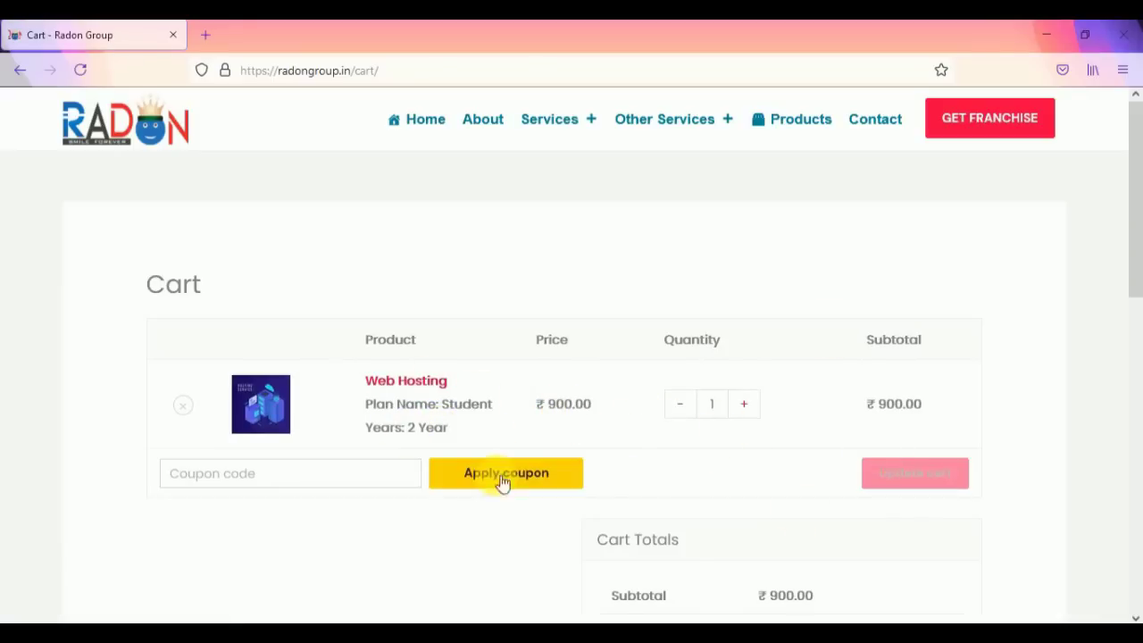
Step: Select Free shipping on the cart and proceed to checkout
{"action": "scroll", "coordinate": [854, 382], "scroll_direction": "down", "scroll_amount": 3}
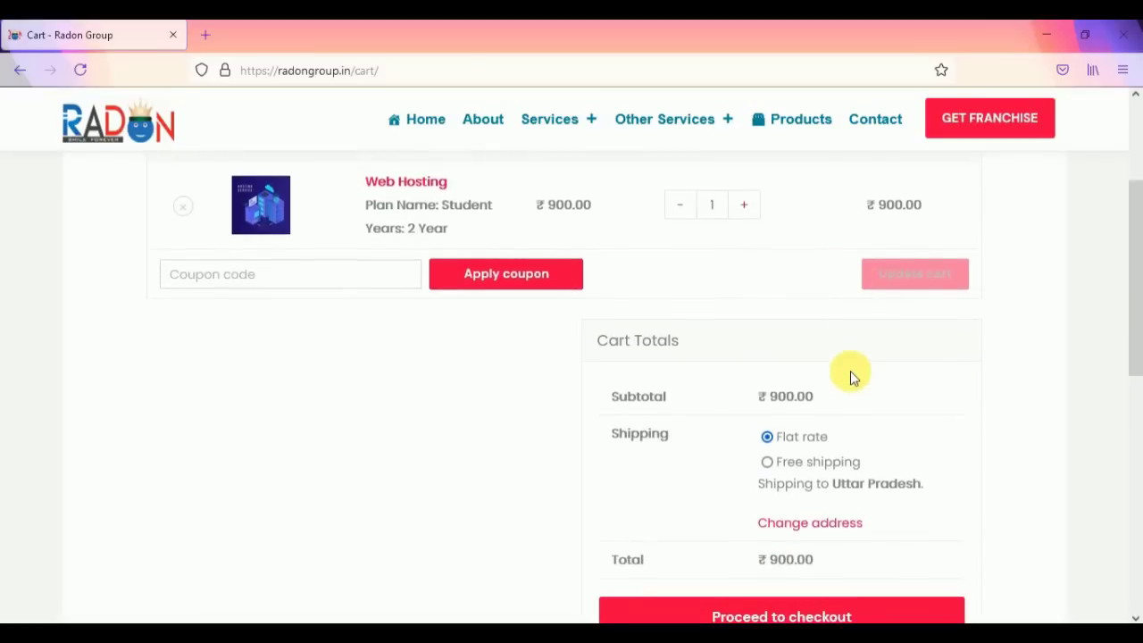
{"action": "scroll", "coordinate": [851, 371], "scroll_direction": "down", "scroll_amount": 2}
{"action": "left_click", "coordinate": [768, 363]}
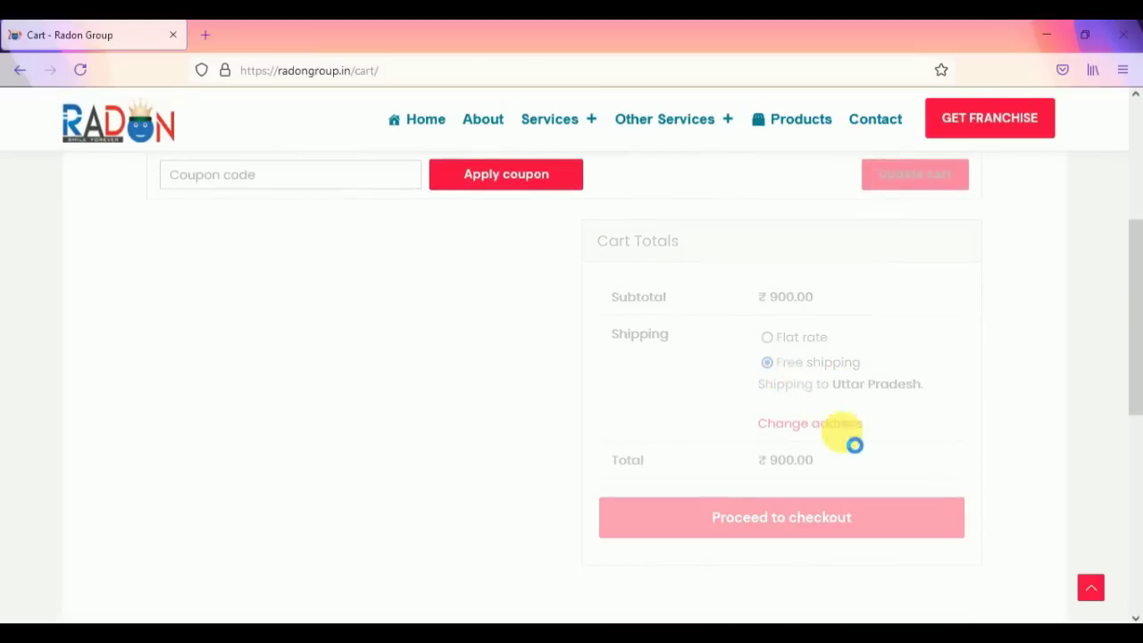
{"action": "left_click", "coordinate": [830, 520]}
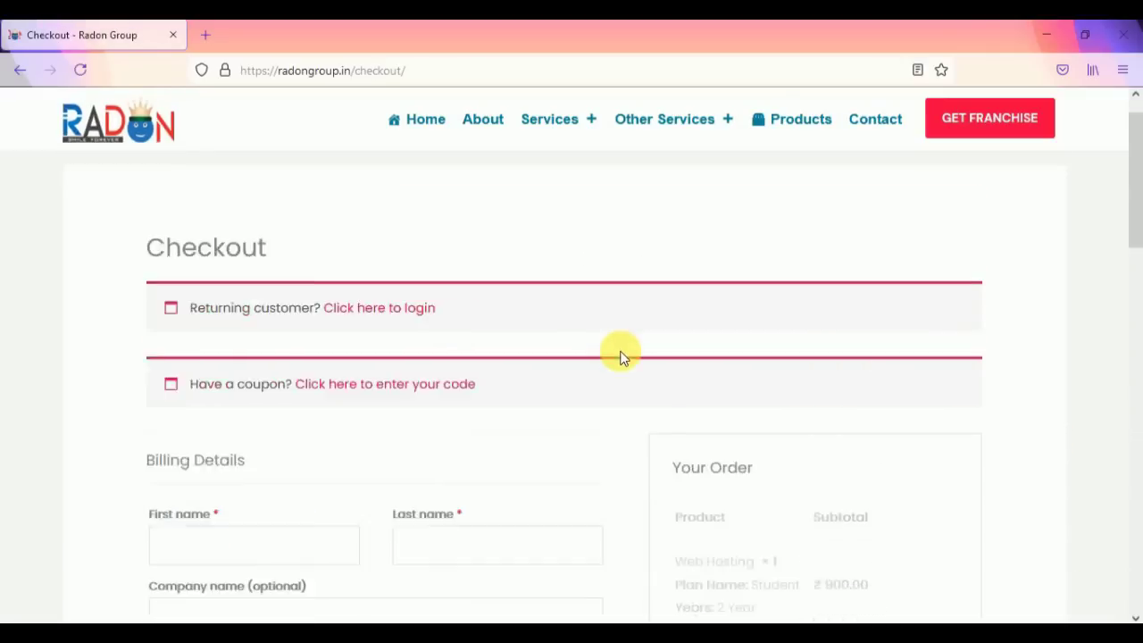
Step: Fill the billing first and last name from the autofill suggestions
{"action": "scroll", "coordinate": [621, 357], "scroll_direction": "down", "scroll_amount": 3}
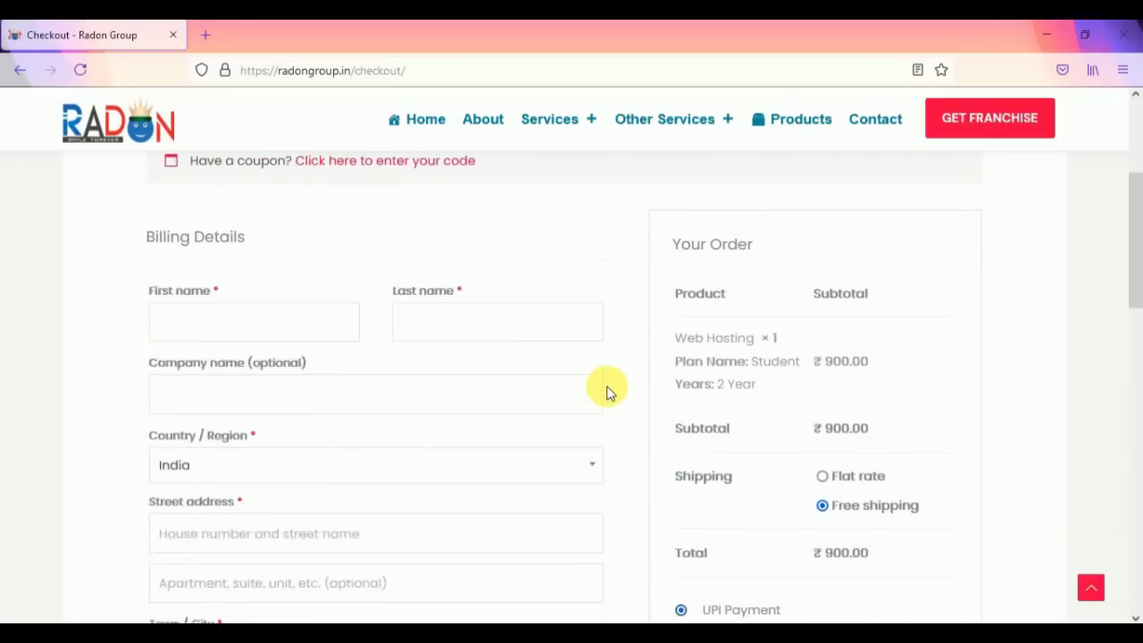
{"action": "scroll", "coordinate": [606, 393], "scroll_direction": "down", "scroll_amount": 3}
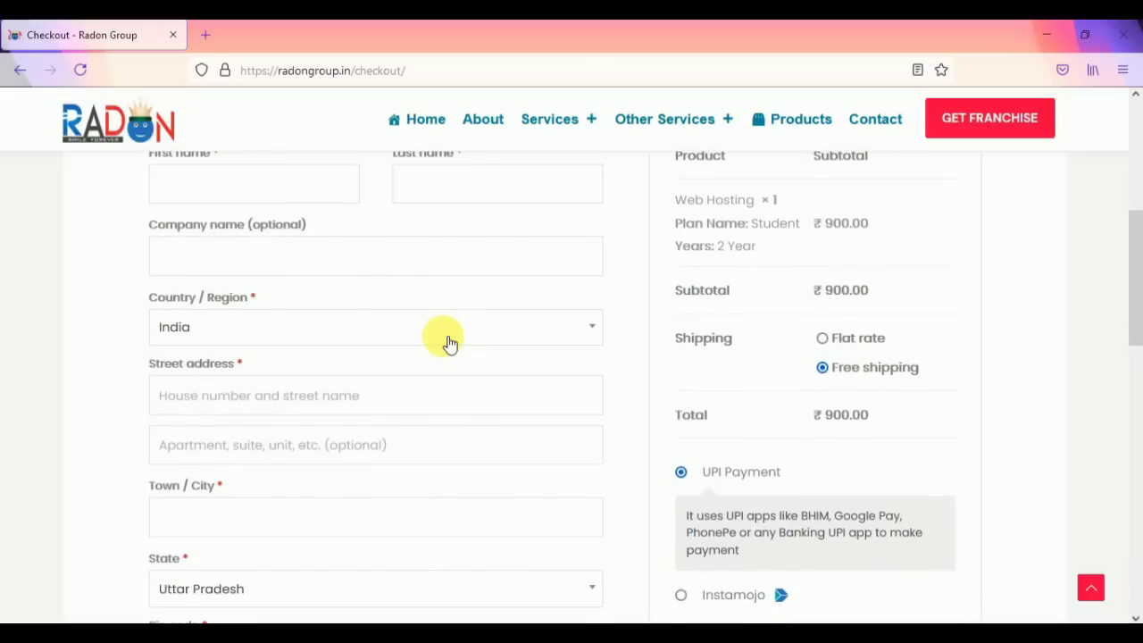
{"action": "scroll", "coordinate": [449, 344], "scroll_direction": "up", "scroll_amount": 2}
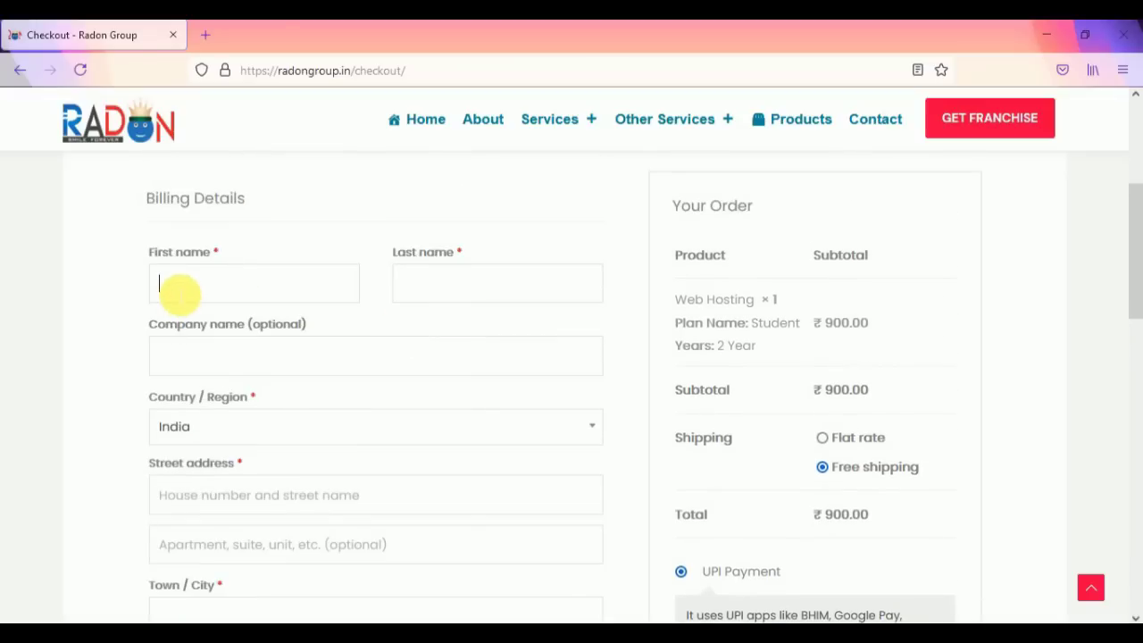
{"action": "type", "text": "Infra"}
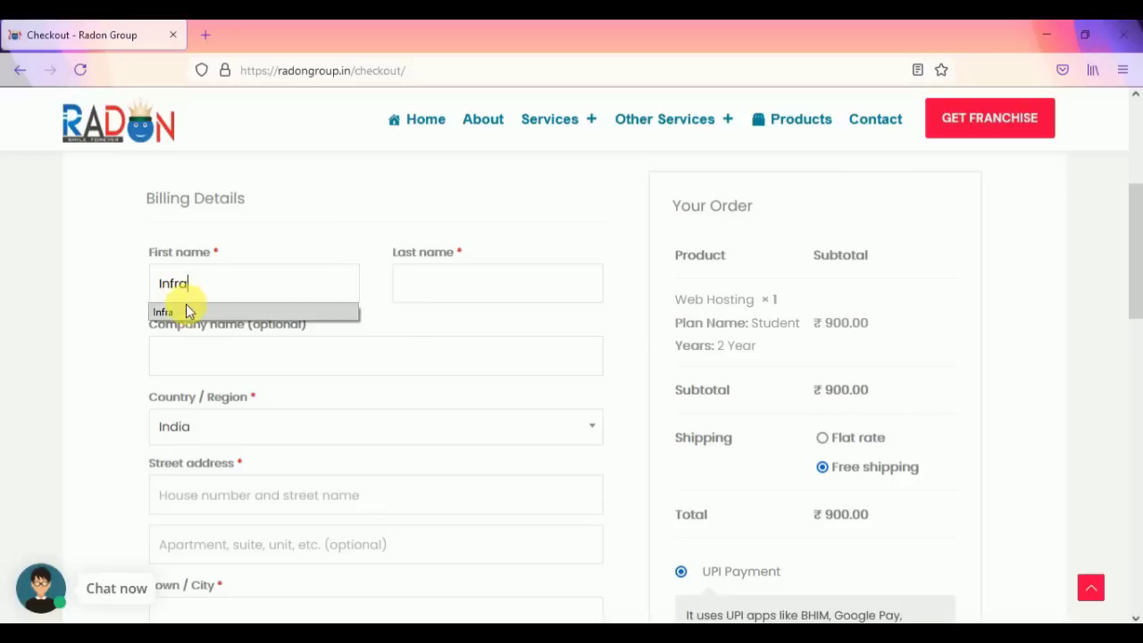
{"action": "left_click", "coordinate": [187, 308]}
{"action": "left_click", "coordinate": [452, 280]}
{"action": "type", "text": "T"}
{"action": "left_click", "coordinate": [439, 309]}
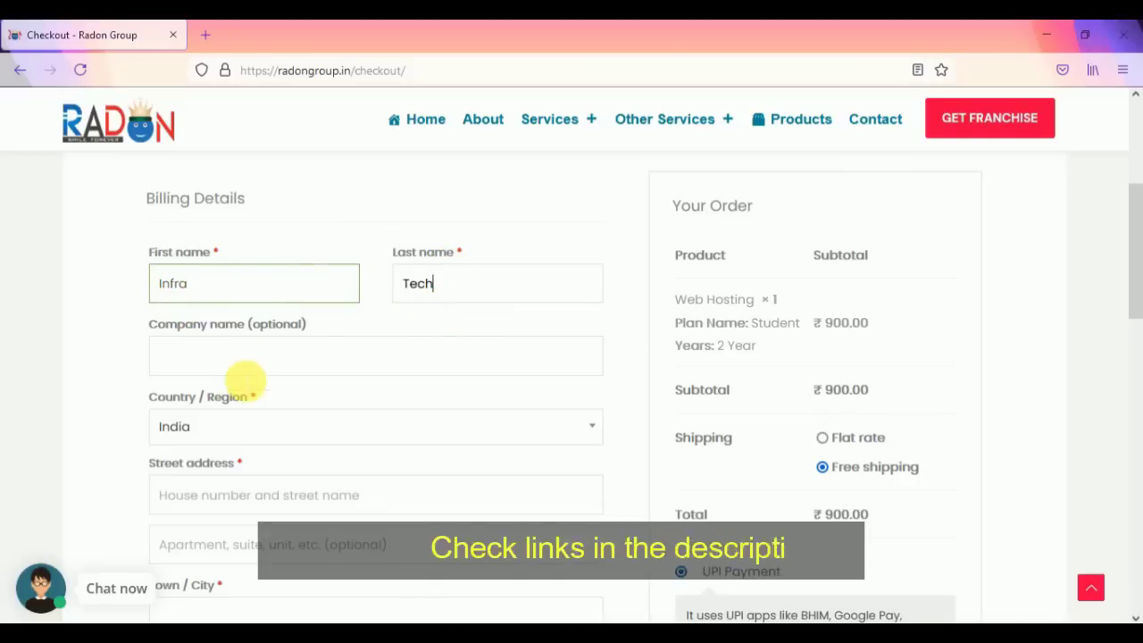
Step: Enter the billing street address, then pick the town/city and state from suggestions
{"action": "left_click", "coordinate": [257, 493]}
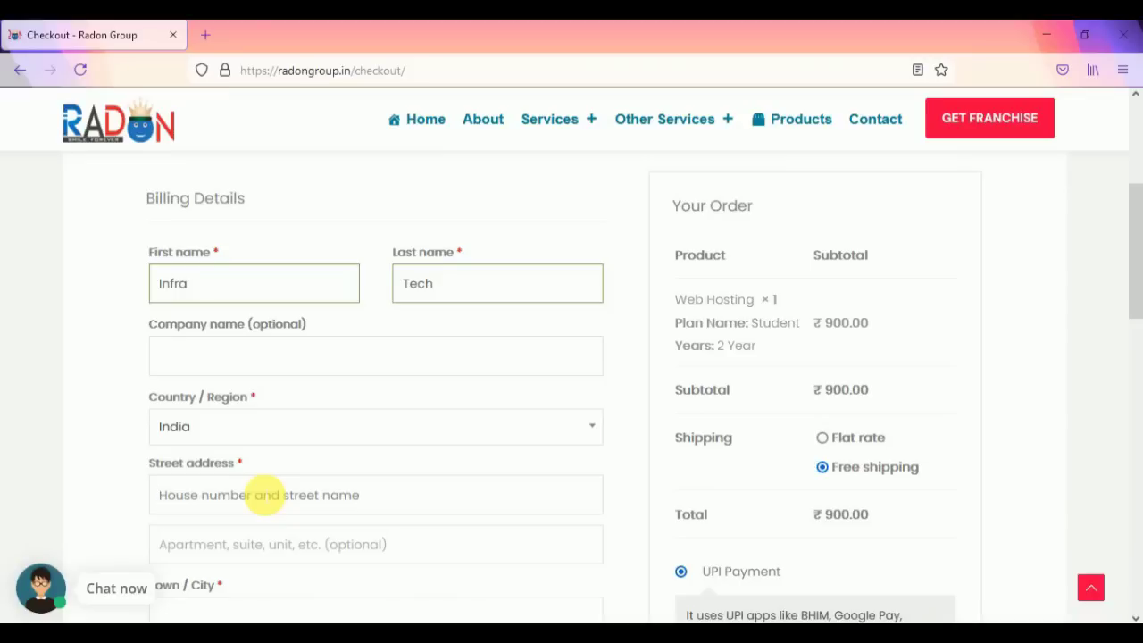
{"action": "type", "text": "Mukherjee Na"}
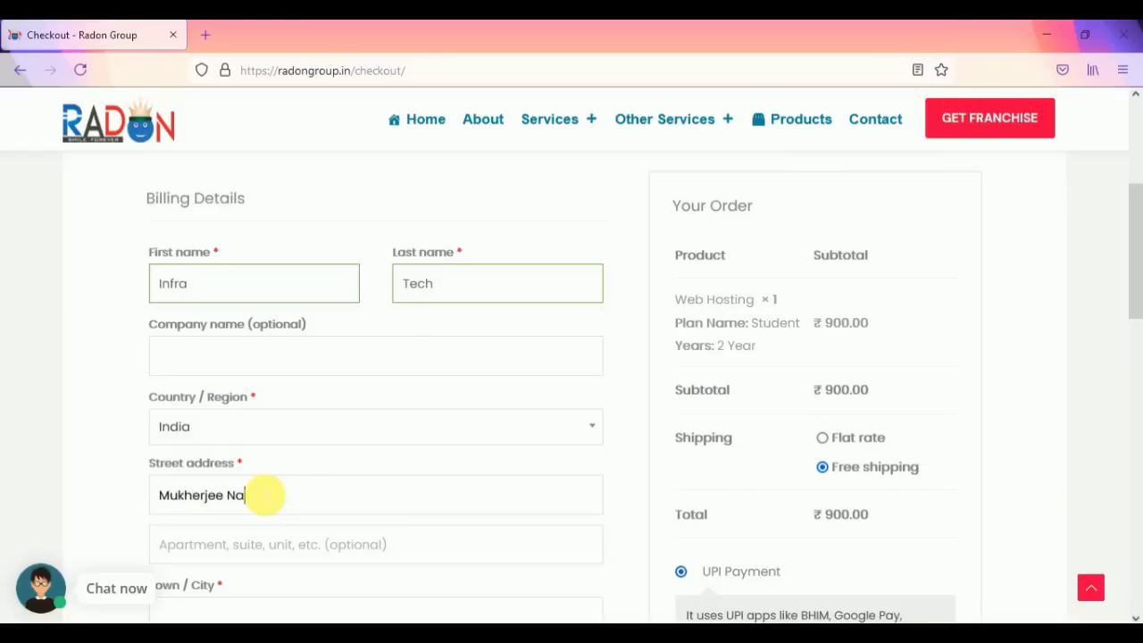
{"action": "type", "text": "gar, New Delhi"}
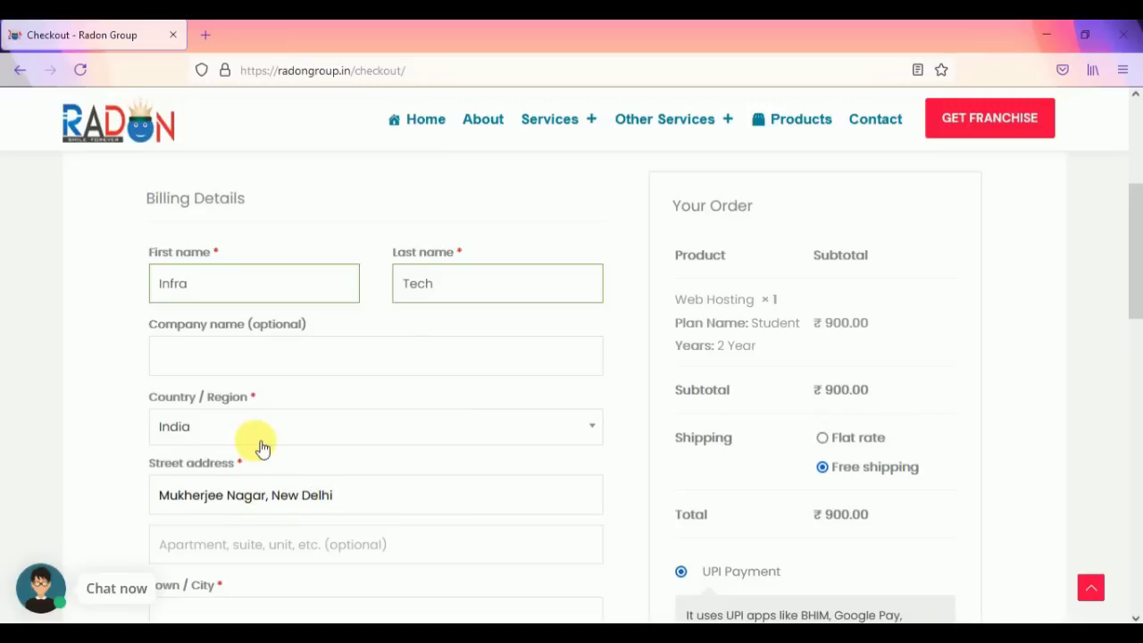
{"action": "scroll", "coordinate": [258, 447], "scroll_direction": "down", "scroll_amount": 3}
{"action": "left_click", "coordinate": [236, 421]}
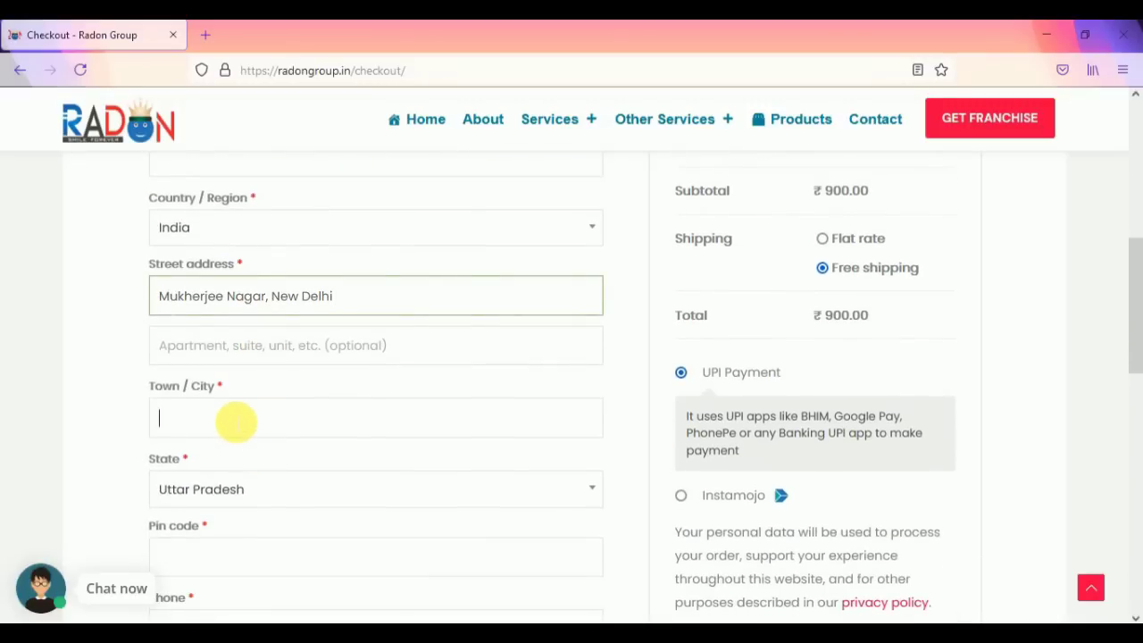
{"action": "type", "text": "Delhi"}
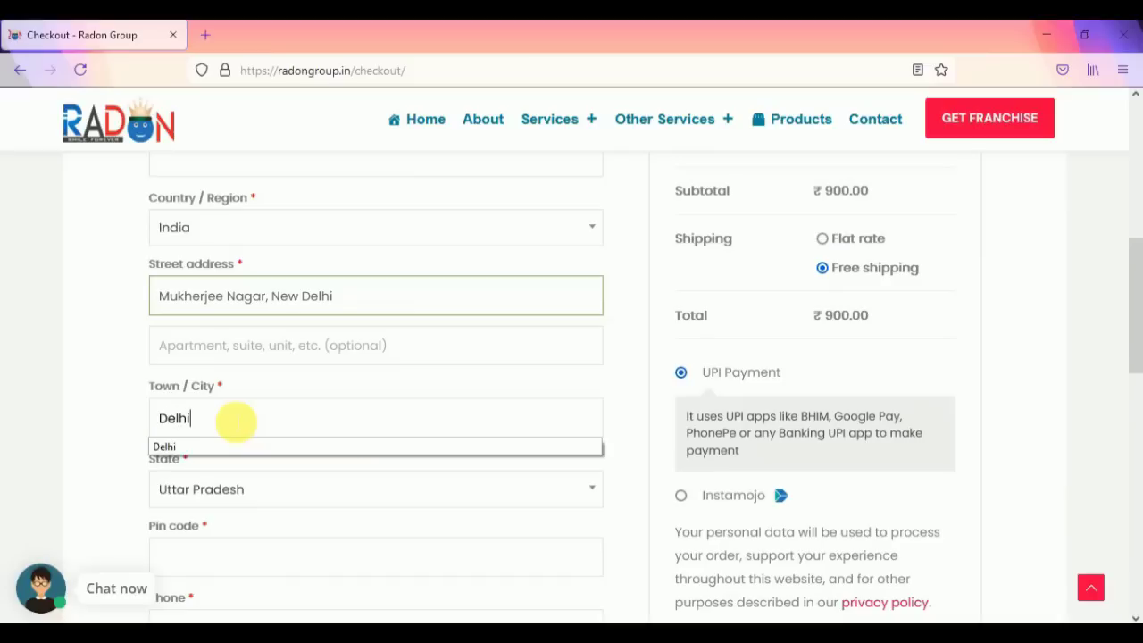
{"action": "left_click", "coordinate": [214, 446]}
{"action": "left_click", "coordinate": [258, 491]}
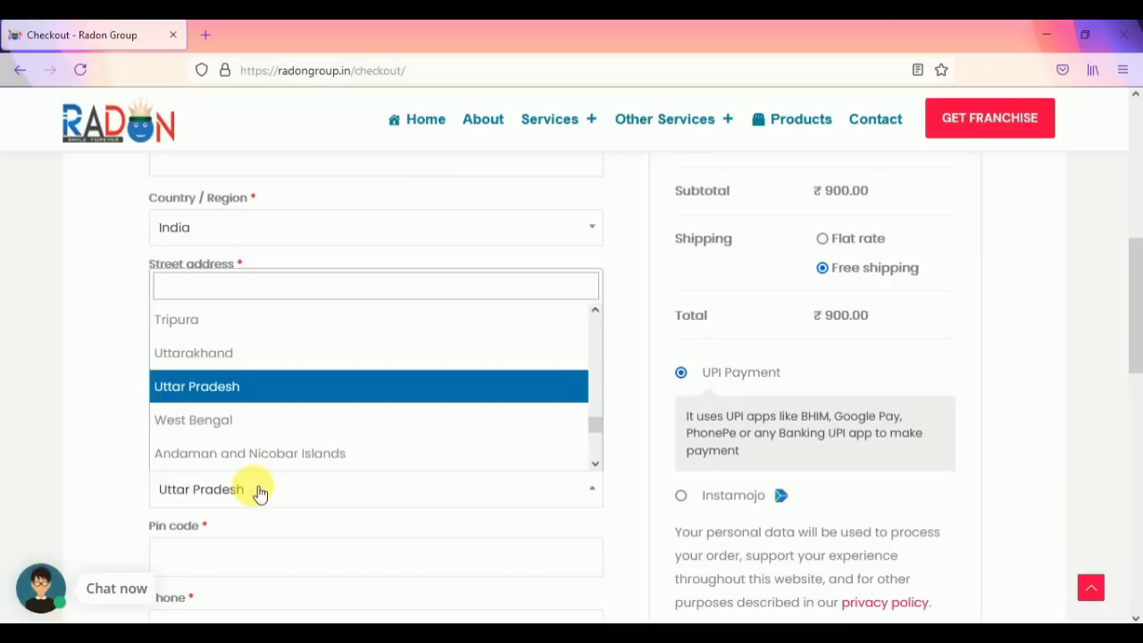
{"action": "type", "text": "De"}
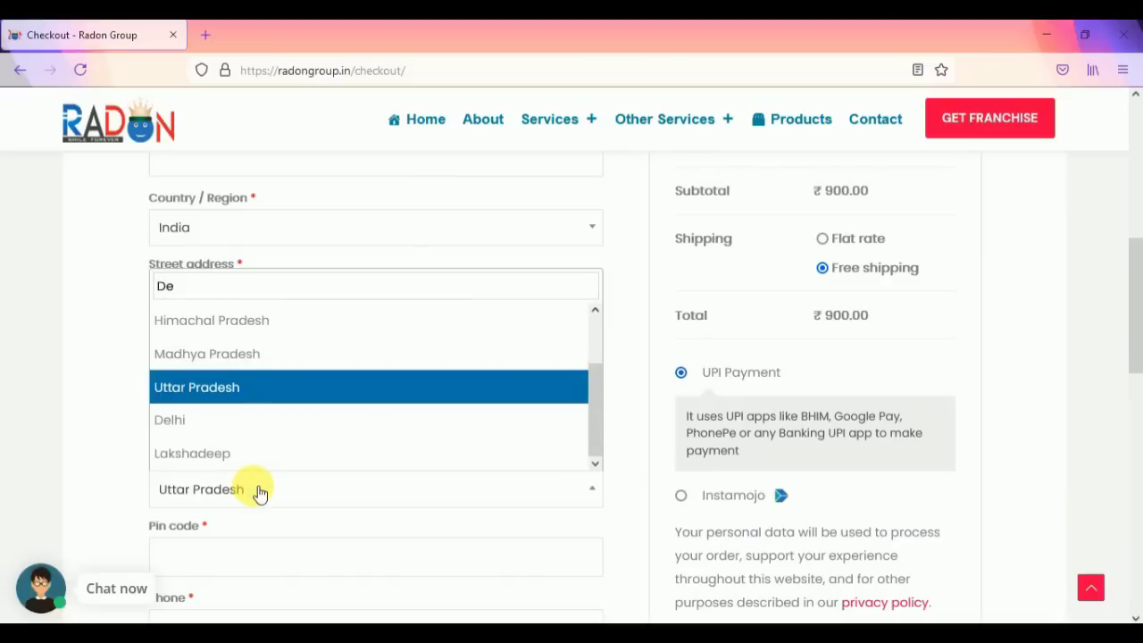
{"action": "type", "text": "lhi"}
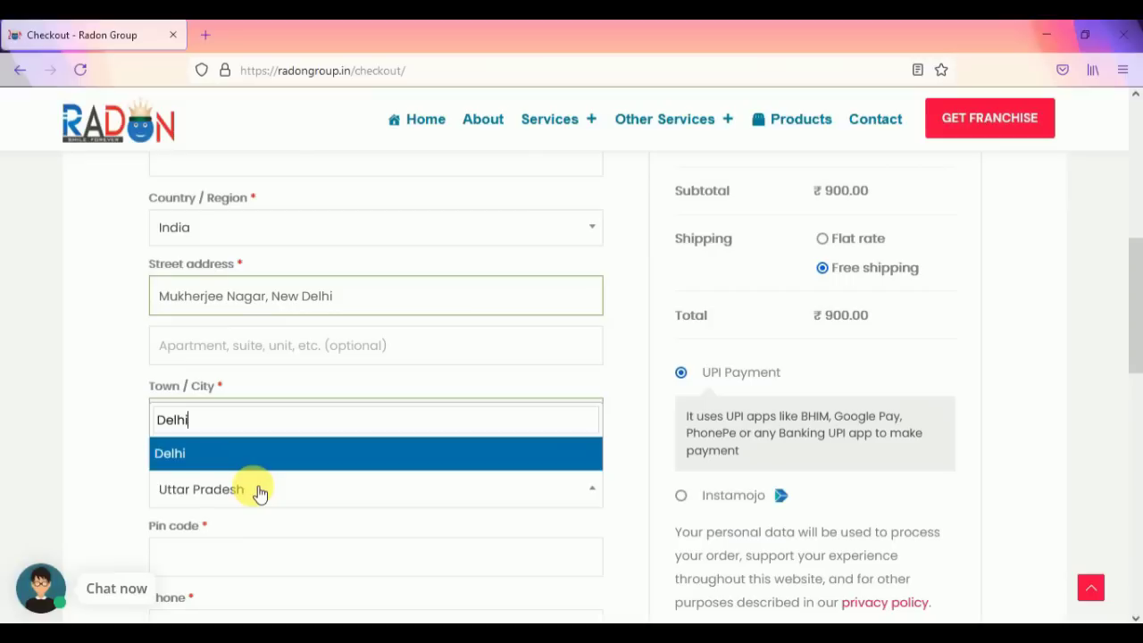
{"action": "left_click", "coordinate": [227, 460]}
Step: Enter the billing pin code and phone number, and fill the e-mail from saved suggestions
{"action": "scroll", "coordinate": [276, 437], "scroll_direction": "down", "scroll_amount": 2}
{"action": "left_click", "coordinate": [240, 465]}
{"action": "type", "text": "11"}
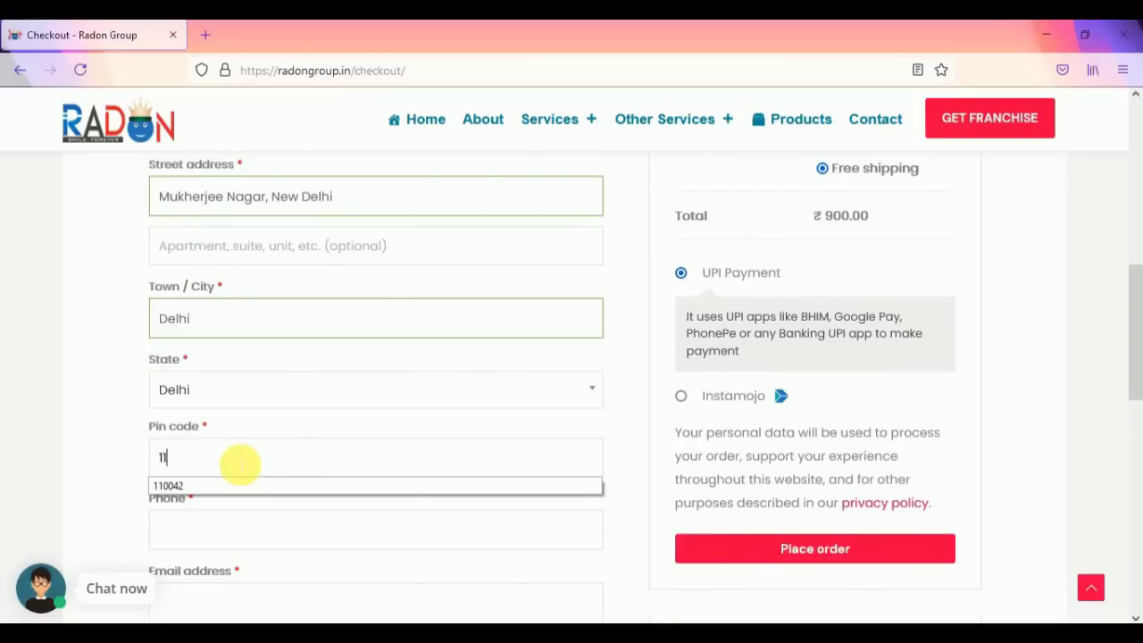
{"action": "type", "text": "0084"}
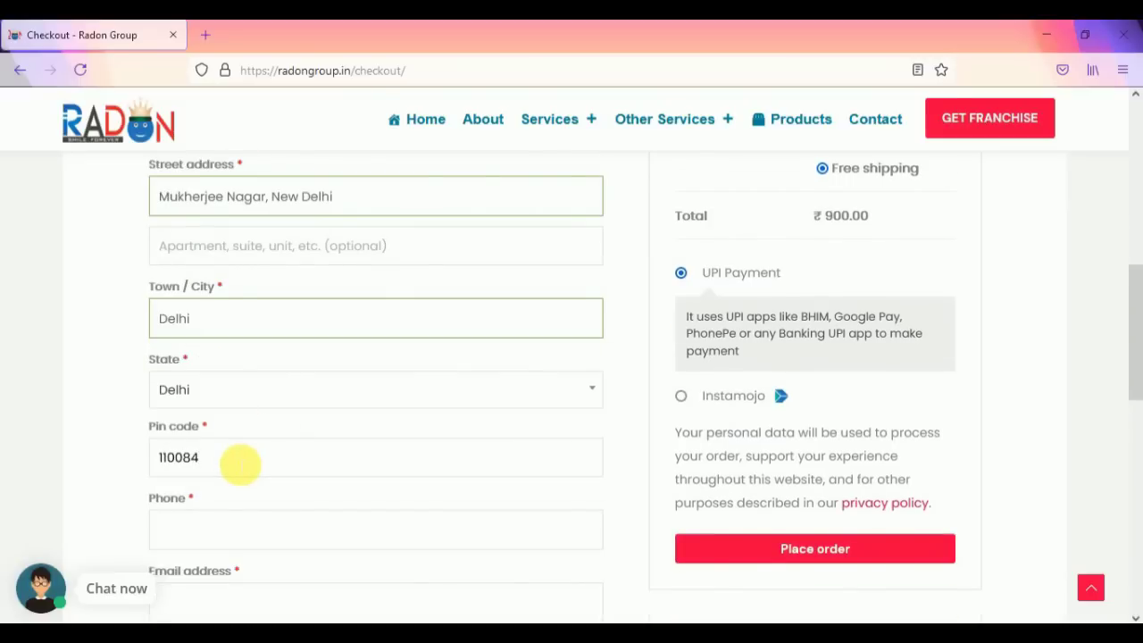
{"action": "scroll", "coordinate": [241, 465], "scroll_direction": "down", "scroll_amount": 2}
{"action": "left_click", "coordinate": [219, 438]}
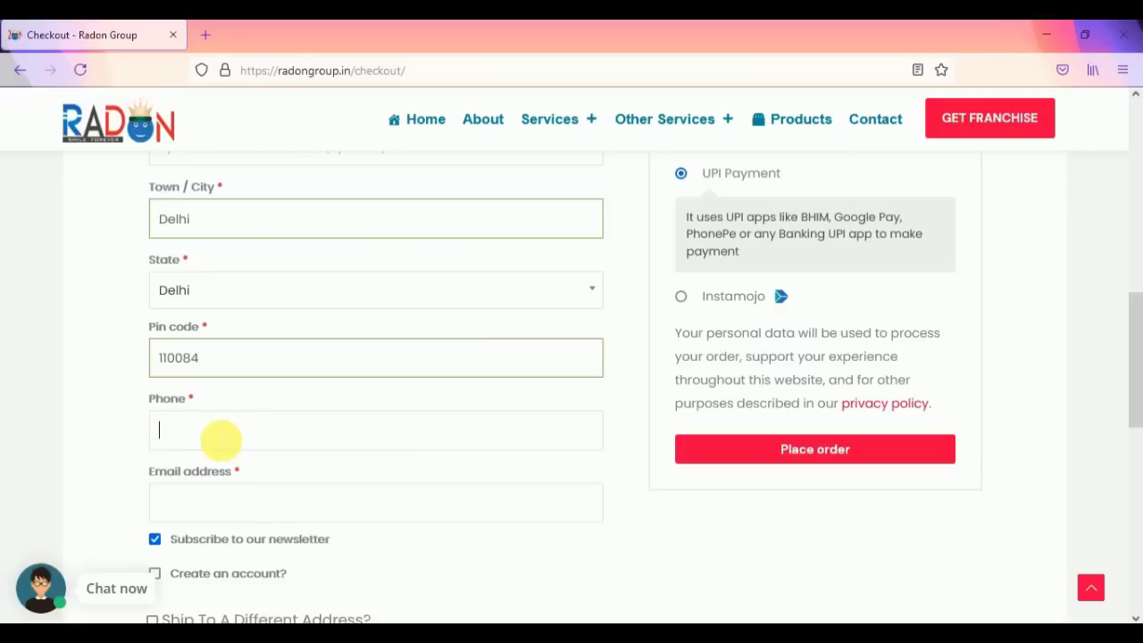
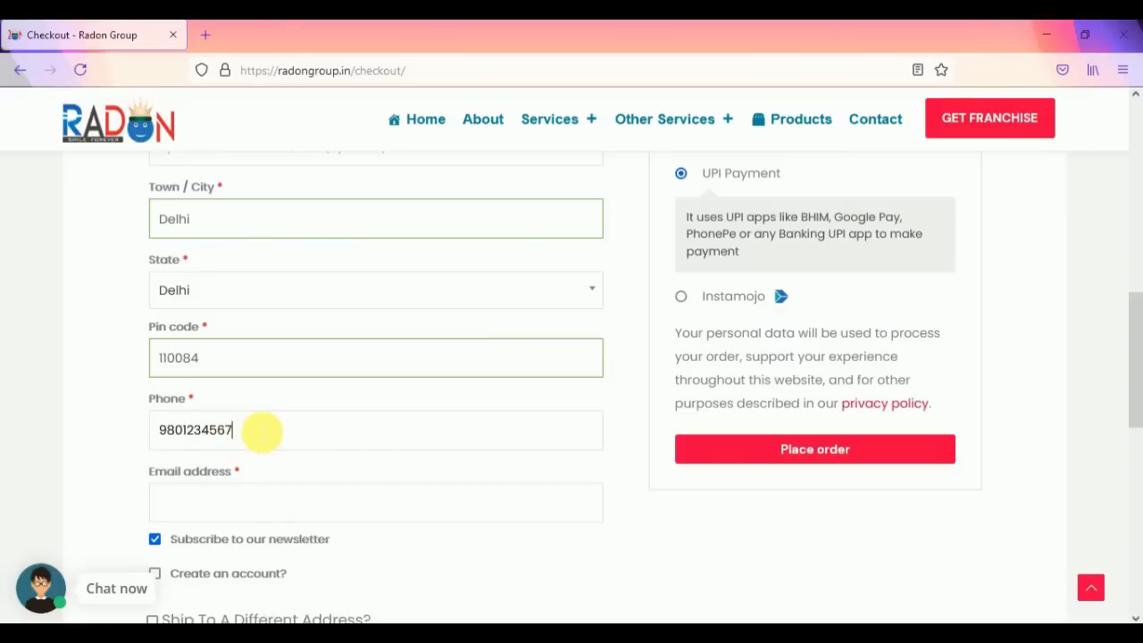
{"action": "scroll", "coordinate": [255, 429], "scroll_direction": "down", "scroll_amount": 2}
{"action": "left_click", "coordinate": [255, 406]}
{"action": "left_click", "coordinate": [232, 434]}
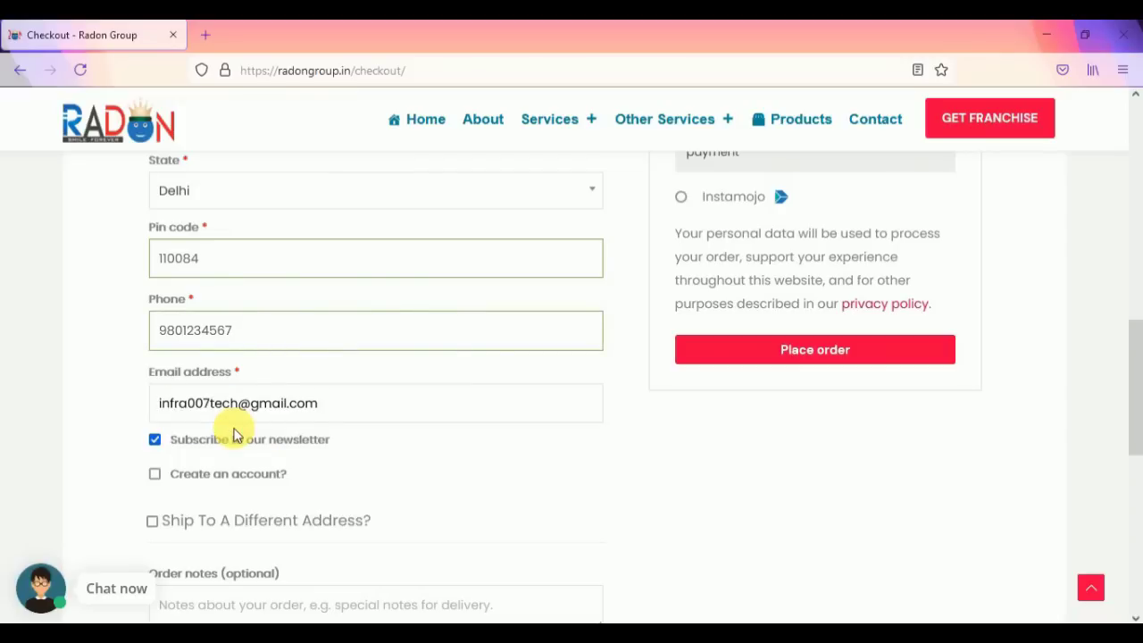
{"action": "scroll", "coordinate": [237, 425], "scroll_direction": "down", "scroll_amount": 2}
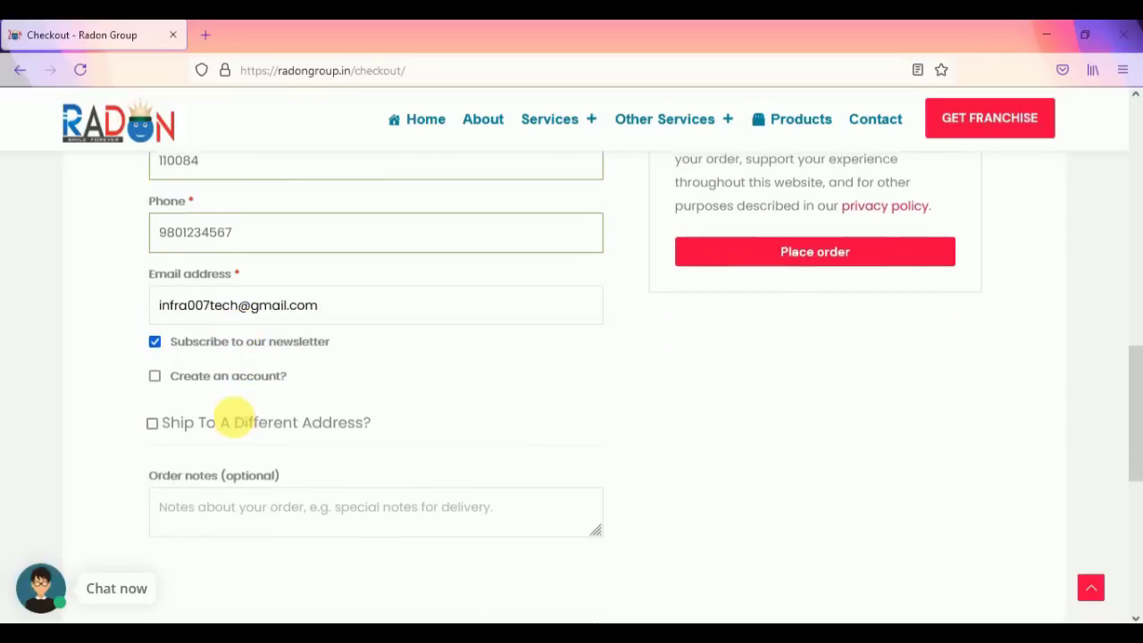
Step: Toggle the account-creation and newsletter checkboxes, leaving the newsletter opted out
{"action": "left_click", "coordinate": [154, 376]}
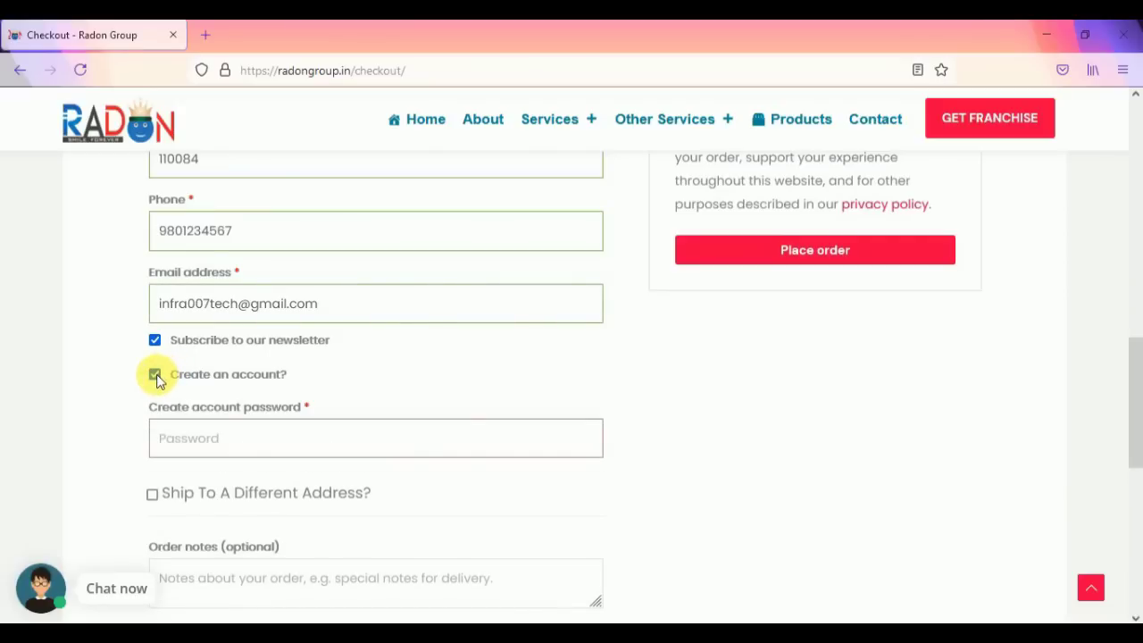
{"action": "left_click", "coordinate": [156, 376]}
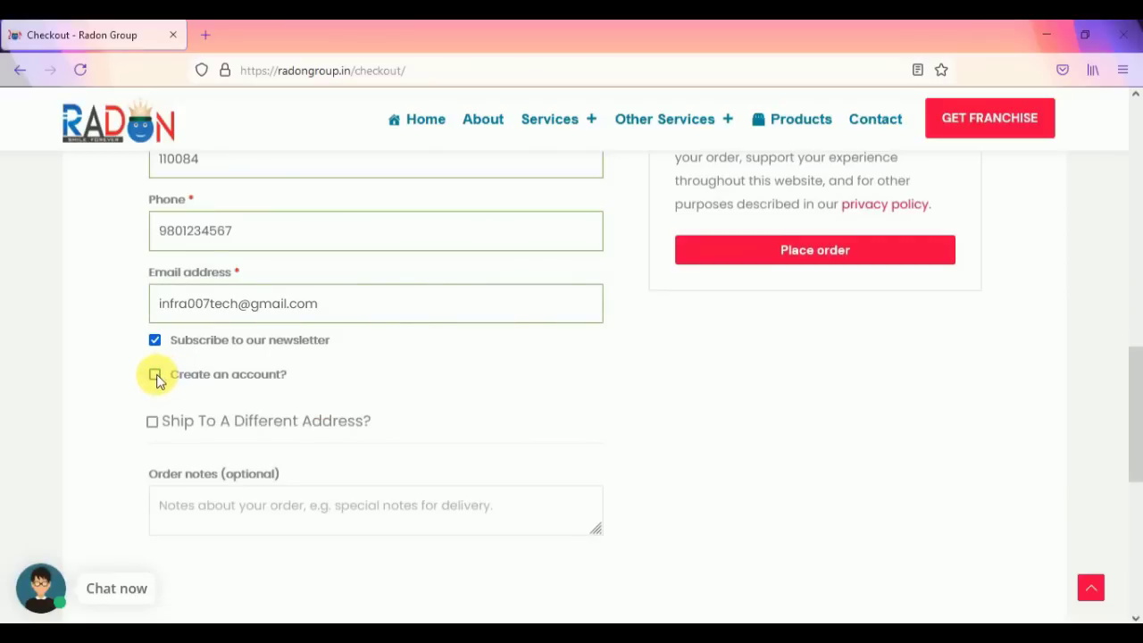
{"action": "left_click", "coordinate": [155, 376]}
{"action": "left_click", "coordinate": [189, 439]}
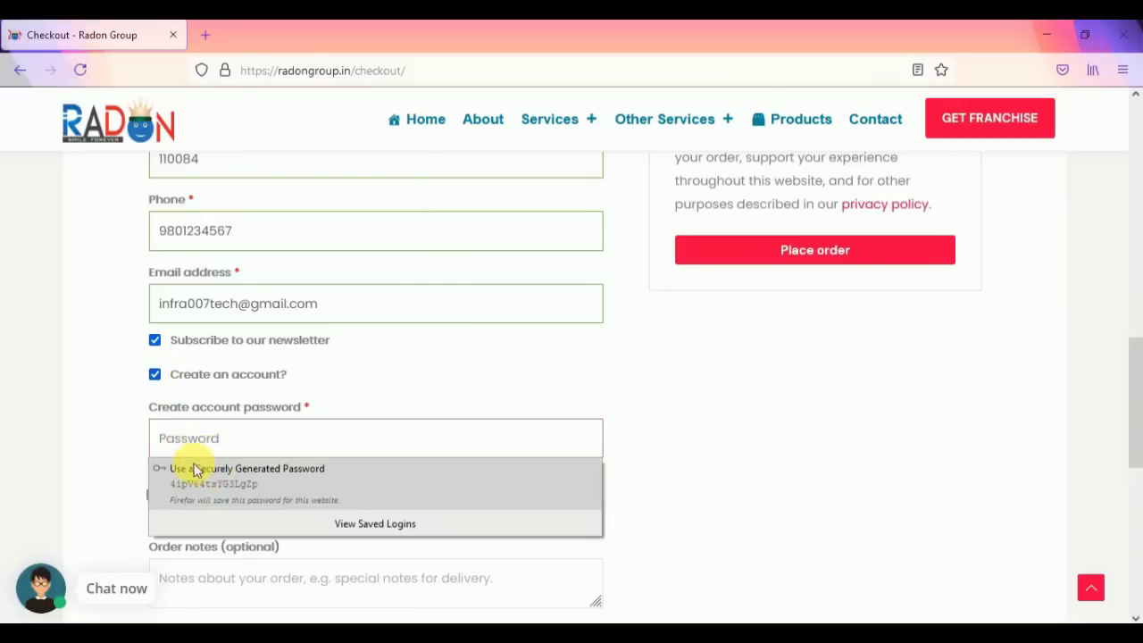
{"action": "left_click", "coordinate": [156, 376]}
{"action": "left_click", "coordinate": [154, 340]}
{"action": "left_click", "coordinate": [155, 340]}
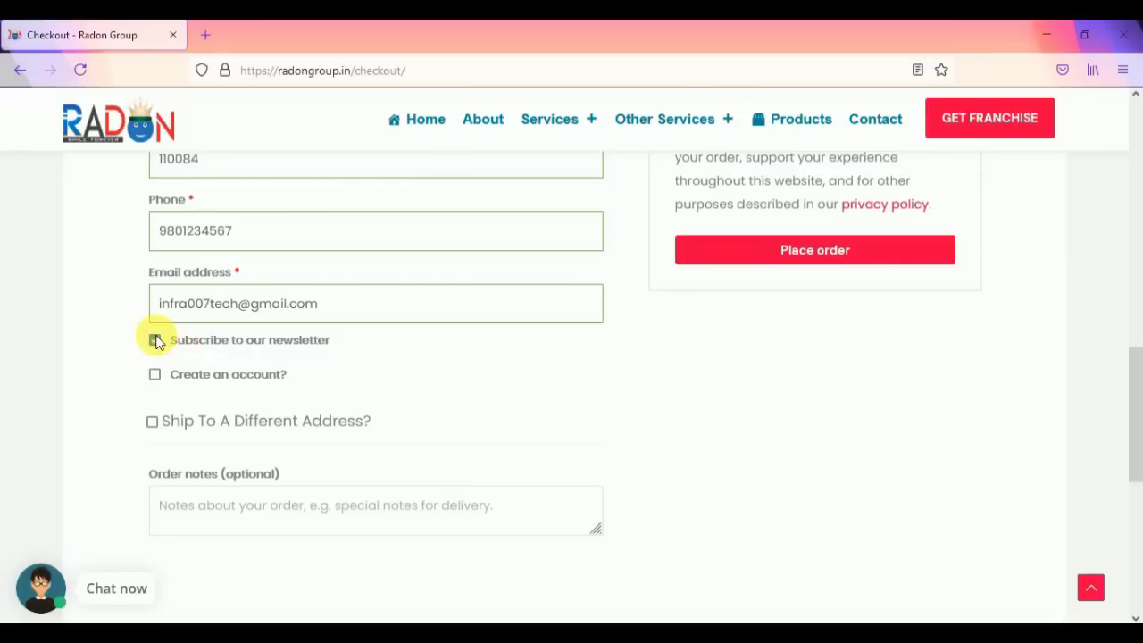
{"action": "left_click", "coordinate": [156, 340]}
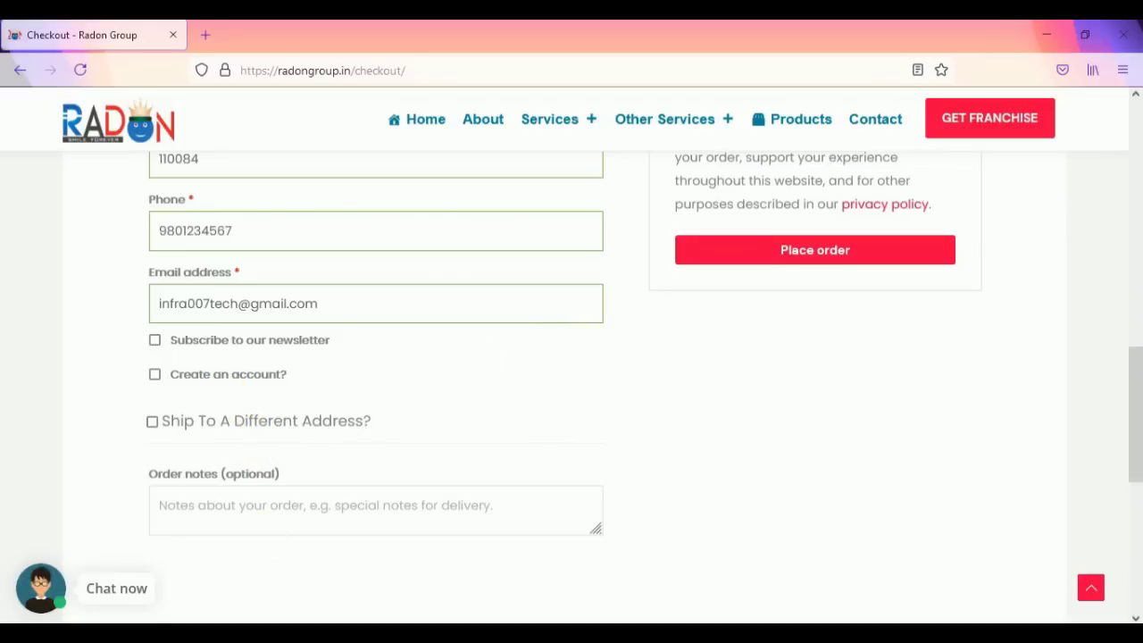
Step: Tick 'Create an account?' and enter an account password rated Medium strength
{"action": "left_click", "coordinate": [156, 376]}
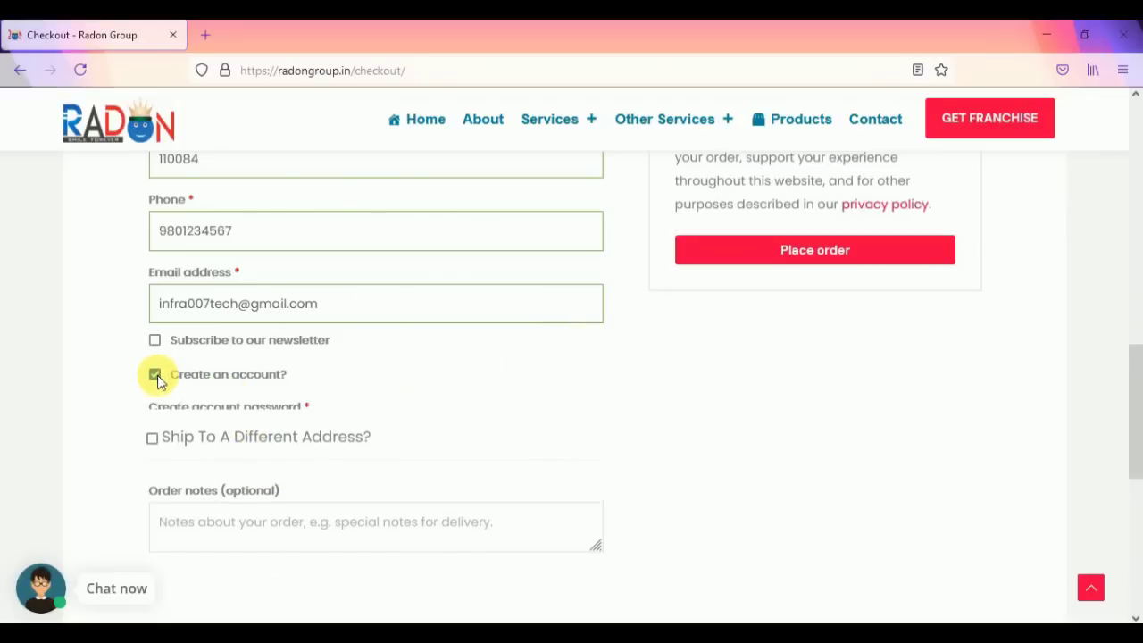
{"action": "left_click", "coordinate": [217, 440]}
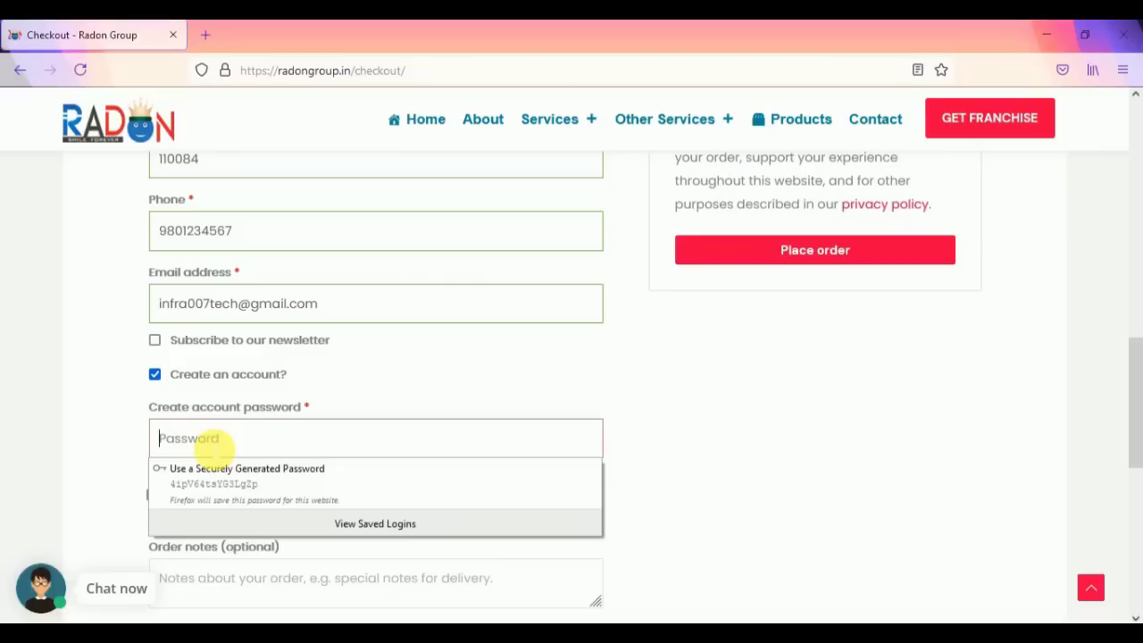
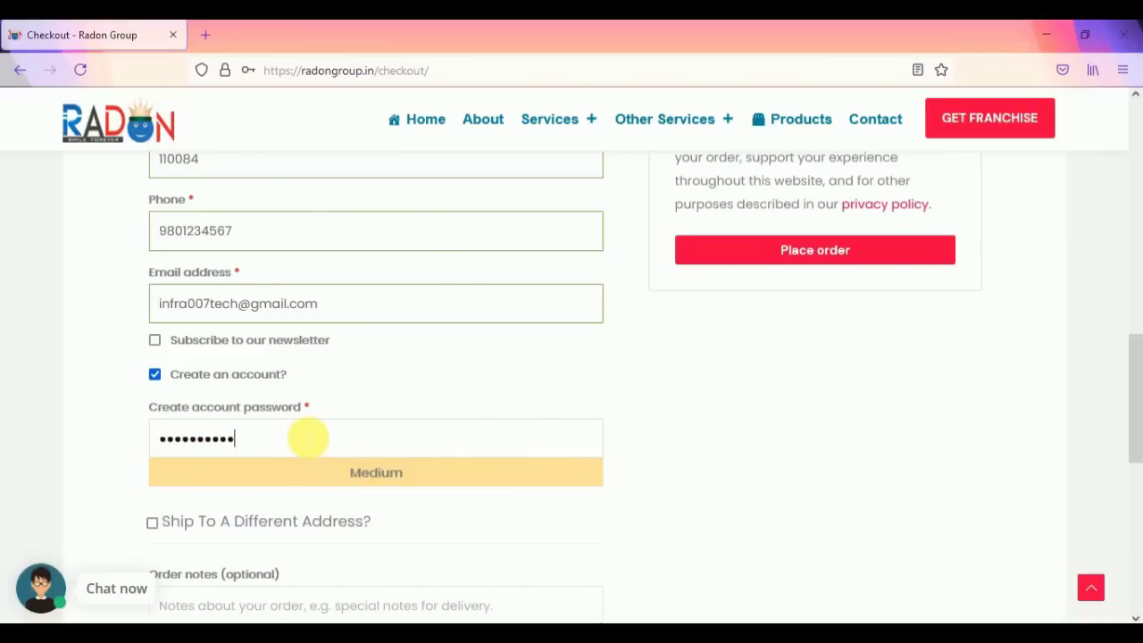
{"action": "scroll", "coordinate": [310, 416], "scroll_direction": "down", "scroll_amount": 2}
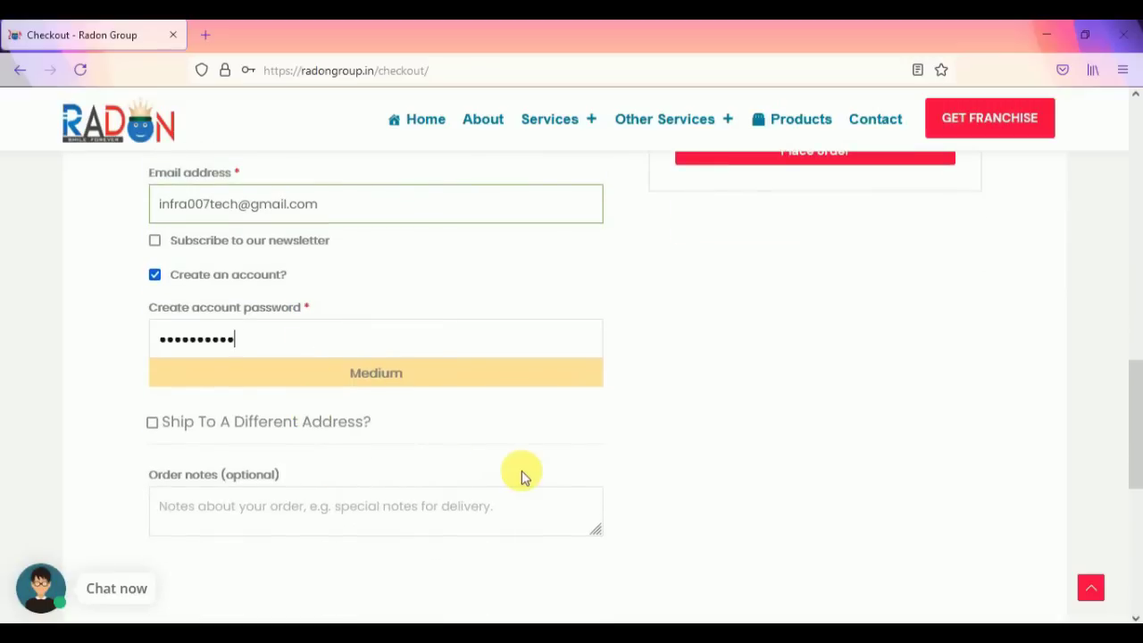
{"action": "scroll", "coordinate": [524, 472], "scroll_direction": "up", "scroll_amount": 4}
{"action": "scroll", "coordinate": [643, 429], "scroll_direction": "up", "scroll_amount": 6}
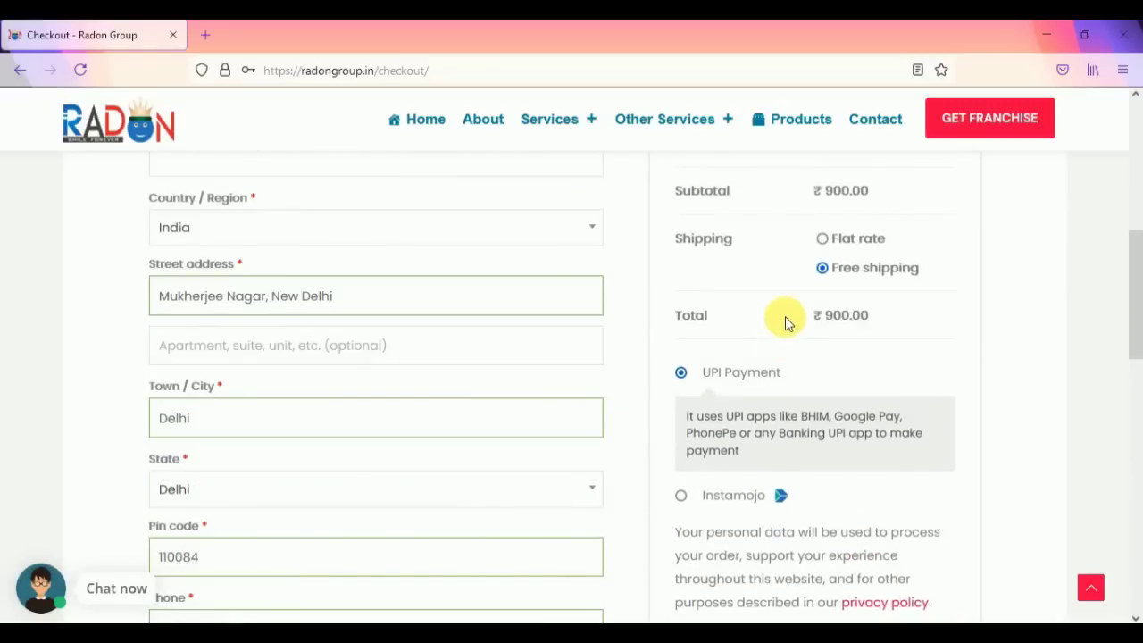
{"action": "scroll", "coordinate": [733, 376], "scroll_direction": "down", "scroll_amount": 4}
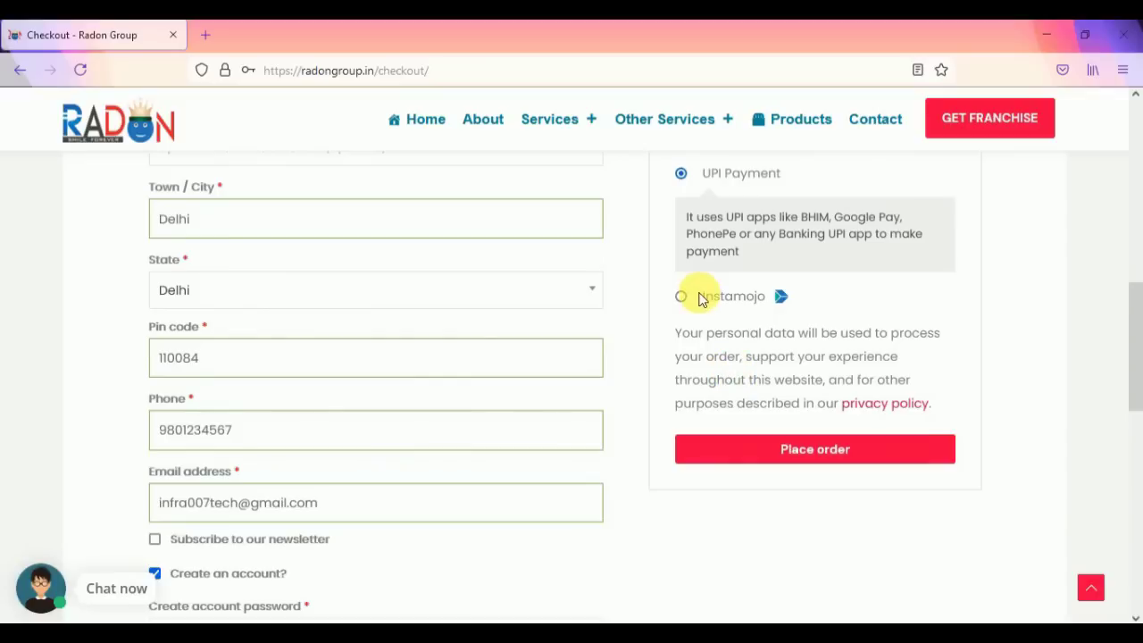
Step: Place the ₹900.00 UPI order, decline Firefox's login-save prompt, and review the order-received page
{"action": "left_click", "coordinate": [797, 452]}
{"action": "left_click", "coordinate": [466, 284]}
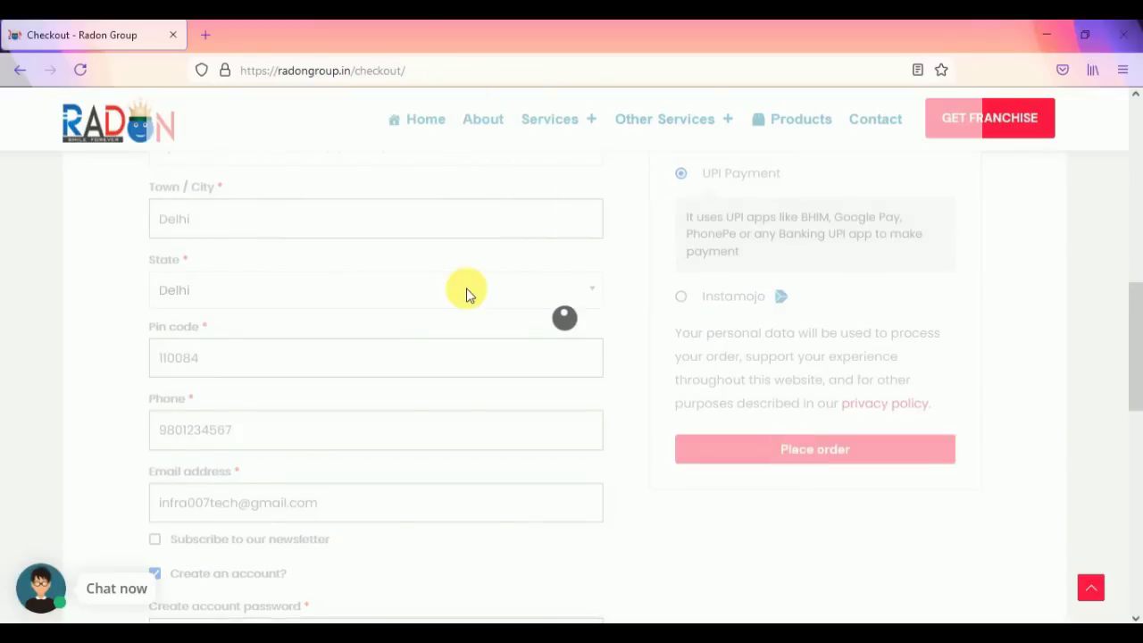
{"action": "scroll", "coordinate": [444, 357], "scroll_direction": "down", "scroll_amount": 2}
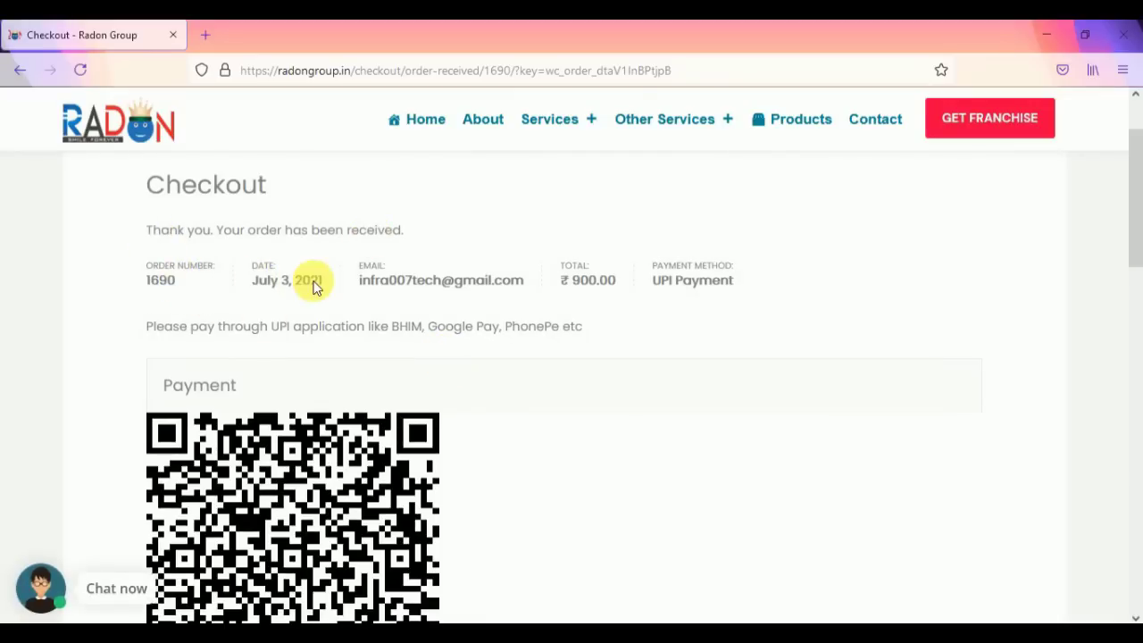
{"action": "left_click", "coordinate": [554, 284]}
{"action": "scroll", "coordinate": [483, 324], "scroll_direction": "down", "scroll_amount": 6}
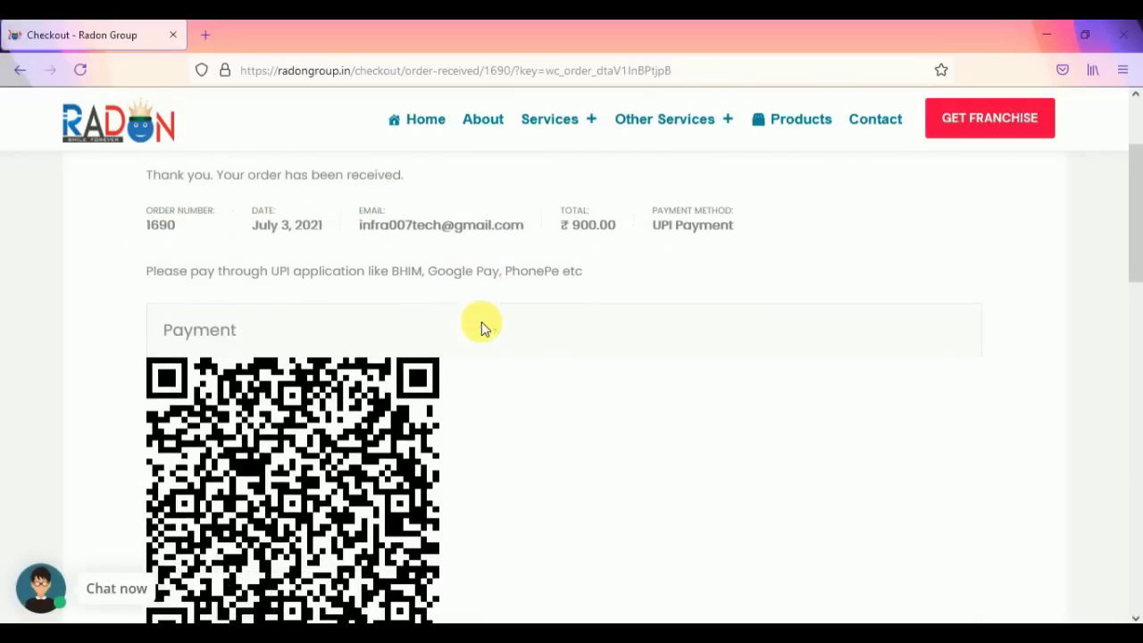
{"action": "scroll", "coordinate": [406, 331], "scroll_direction": "down", "scroll_amount": 10}
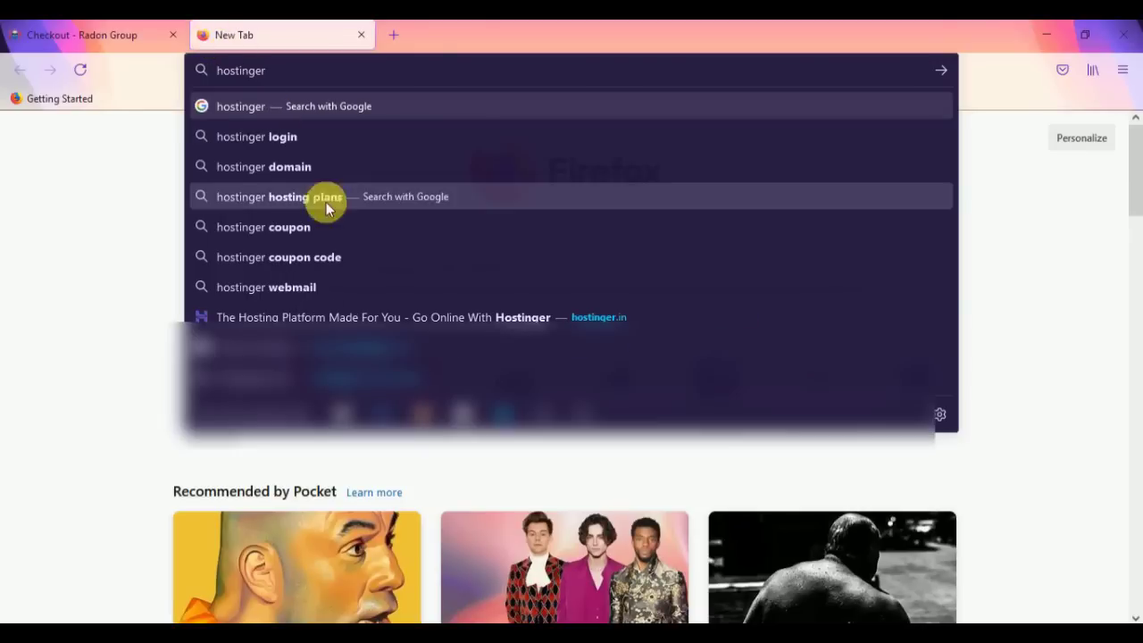
Step: Open the Hostinger website and search Google for godaddy in a new tab
{"action": "left_click", "coordinate": [389, 318]}
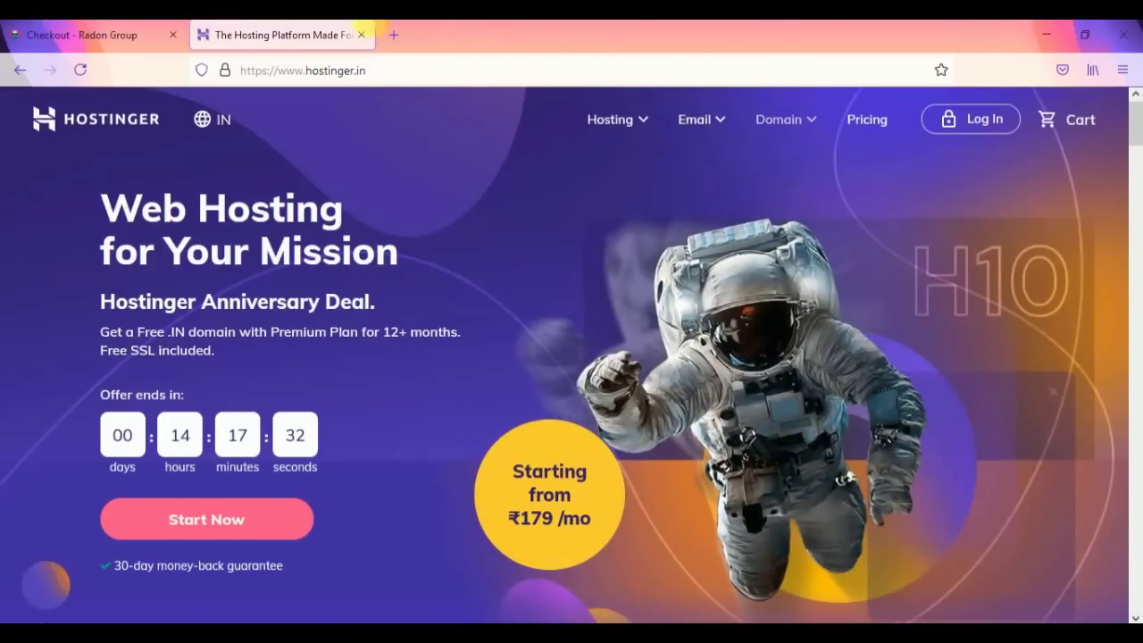
{"action": "left_click", "coordinate": [386, 35]}
{"action": "type", "text": "godaddy"}
{"action": "key", "text": "Return"}
Step: Search bigrock login in another new tab, then return to the Hostinger site
{"action": "left_click", "coordinate": [583, 35]}
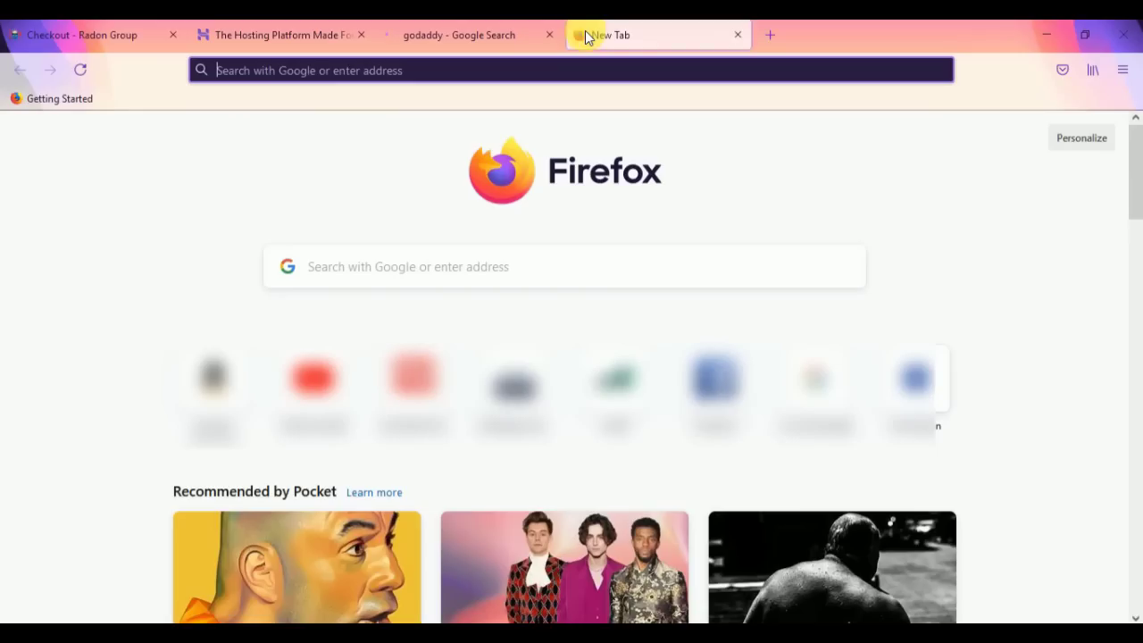
{"action": "type", "text": "bigrock"}
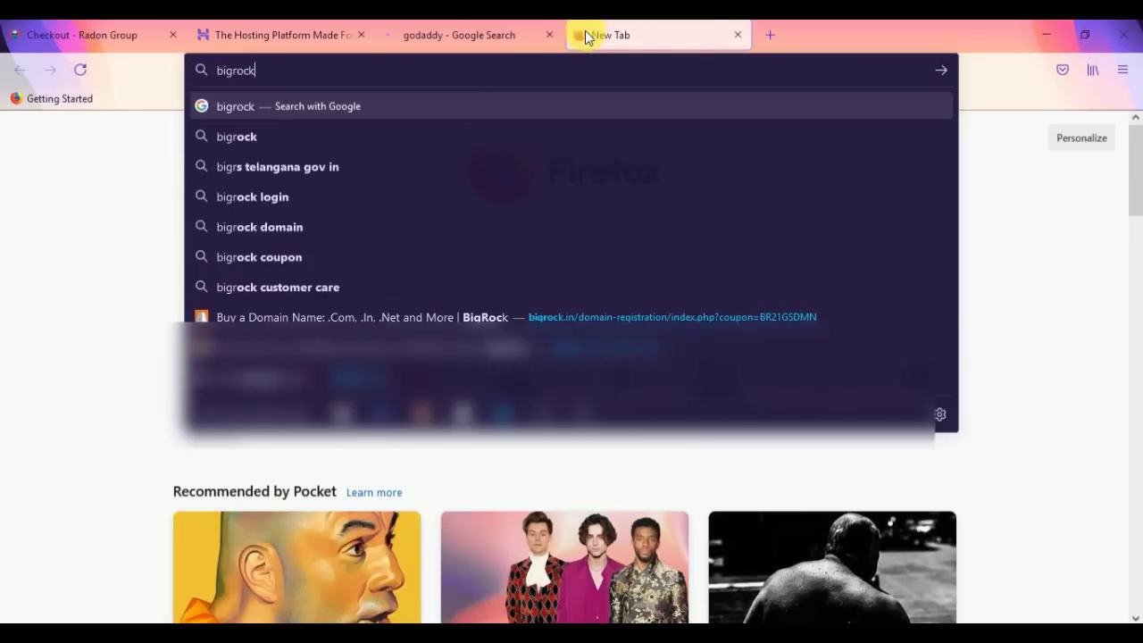
{"action": "left_click", "coordinate": [321, 136]}
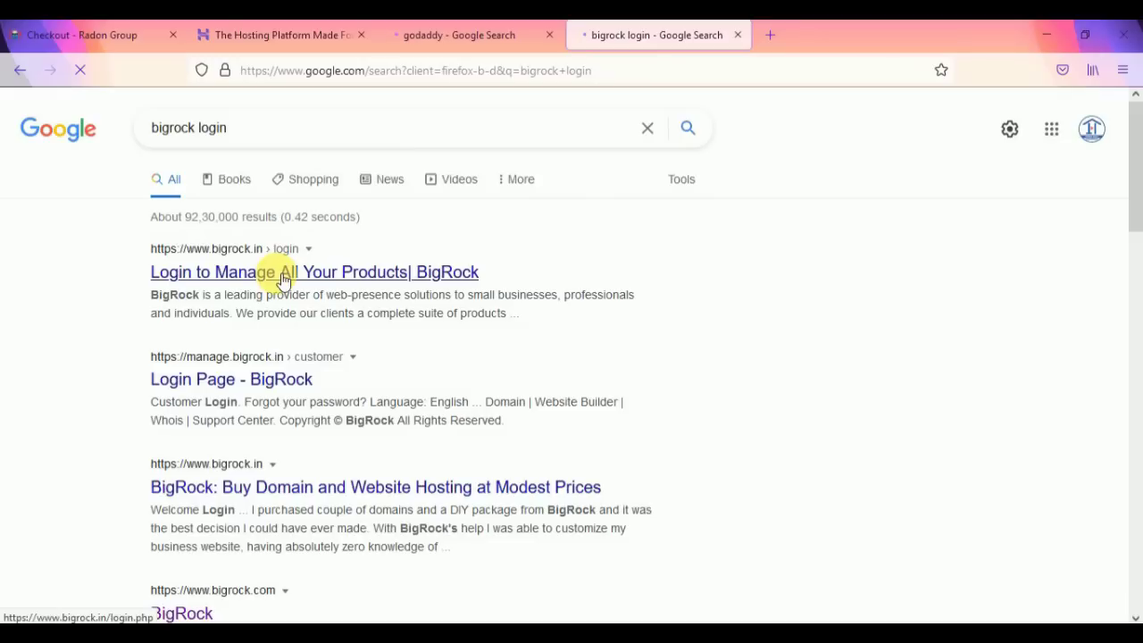
{"action": "left_click", "coordinate": [498, 35]}
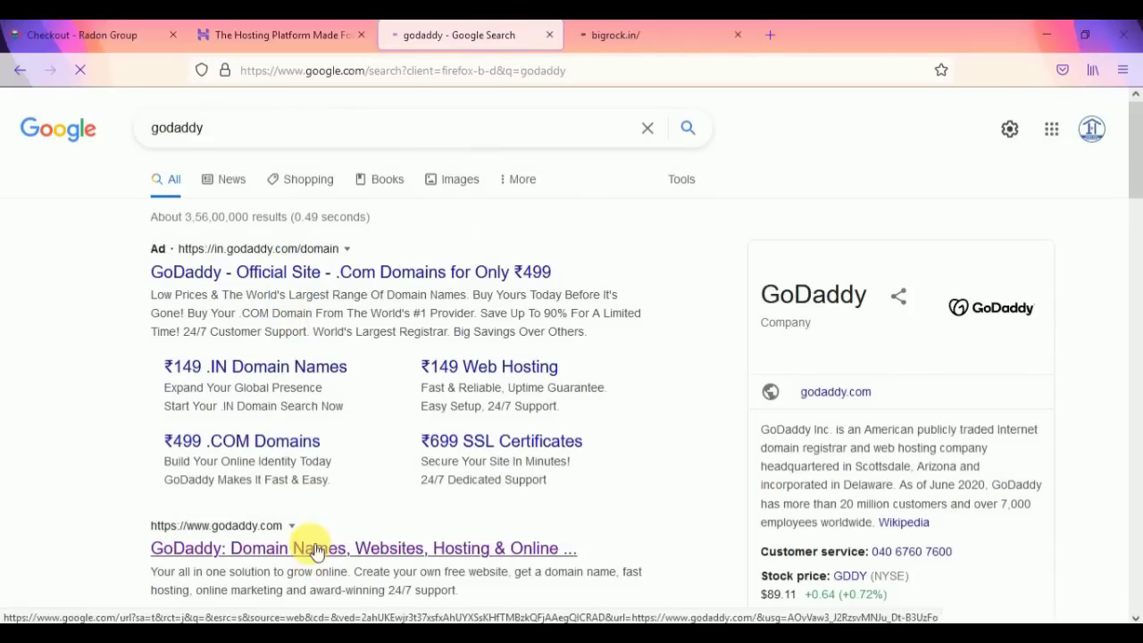
{"action": "left_click", "coordinate": [303, 38]}
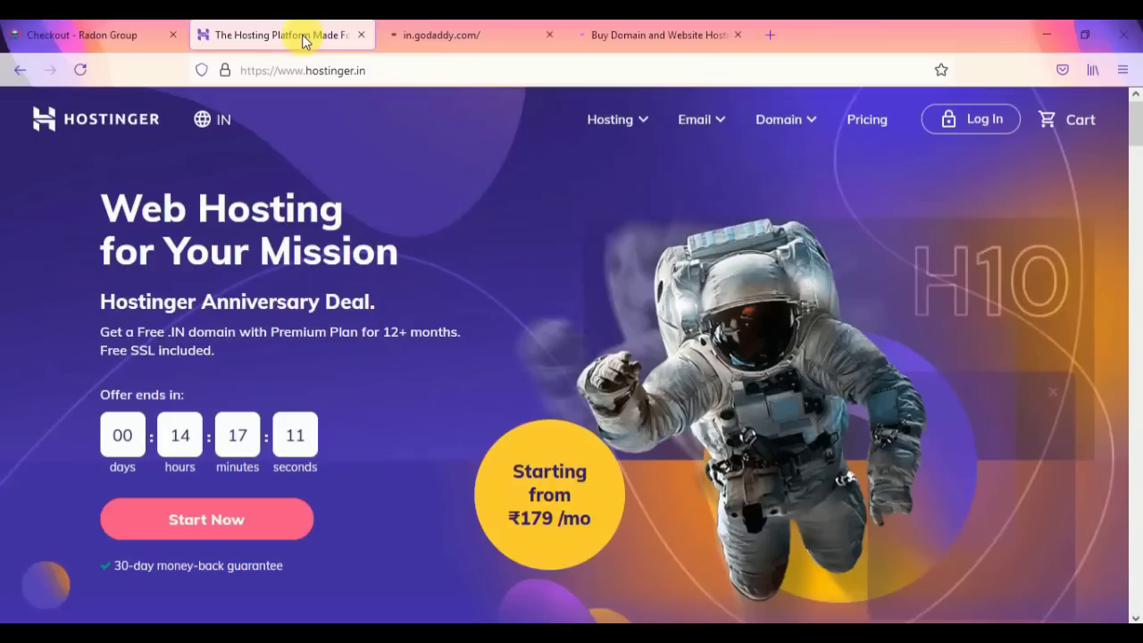
Step: Check infratechindia's availability in Hostinger's Domain Checker
{"action": "left_click", "coordinate": [779, 120]}
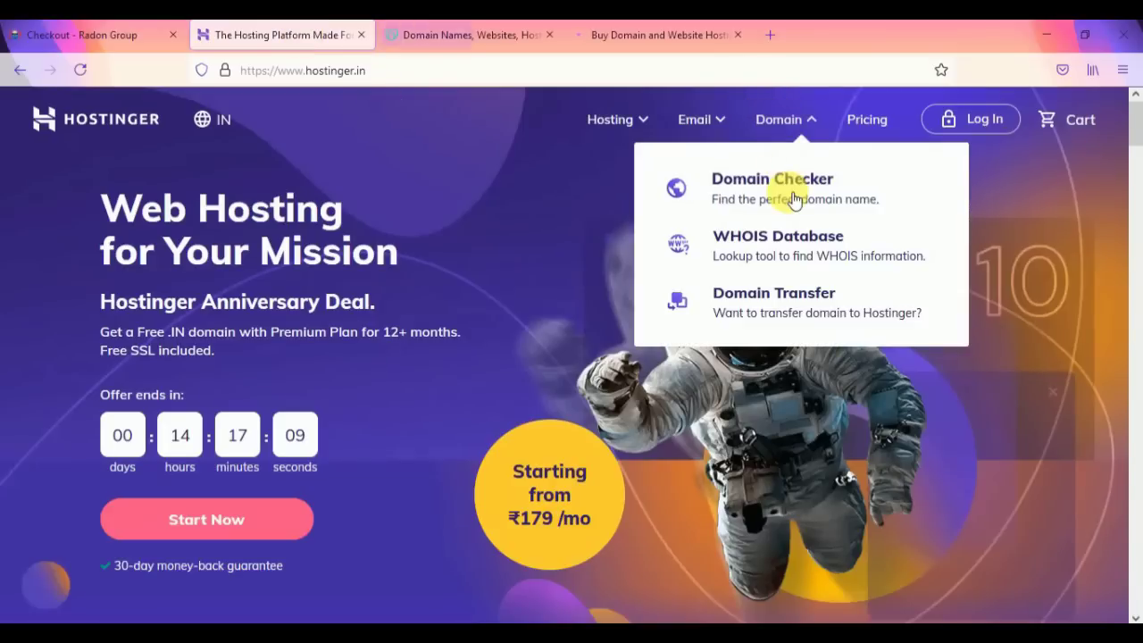
{"action": "left_click", "coordinate": [793, 197]}
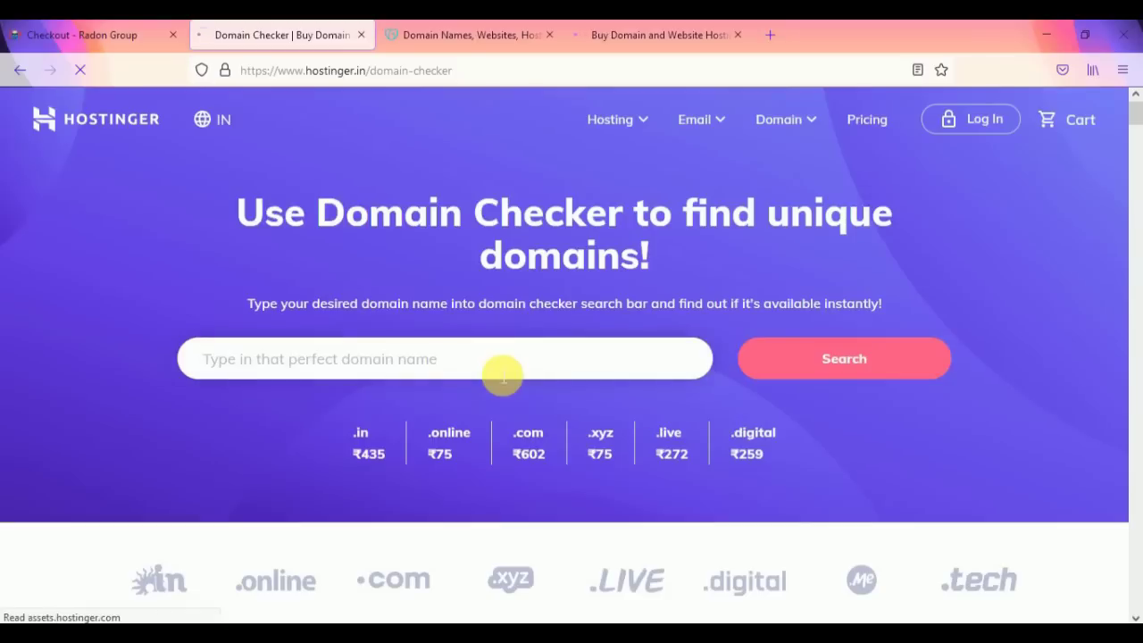
{"action": "left_click", "coordinate": [503, 375]}
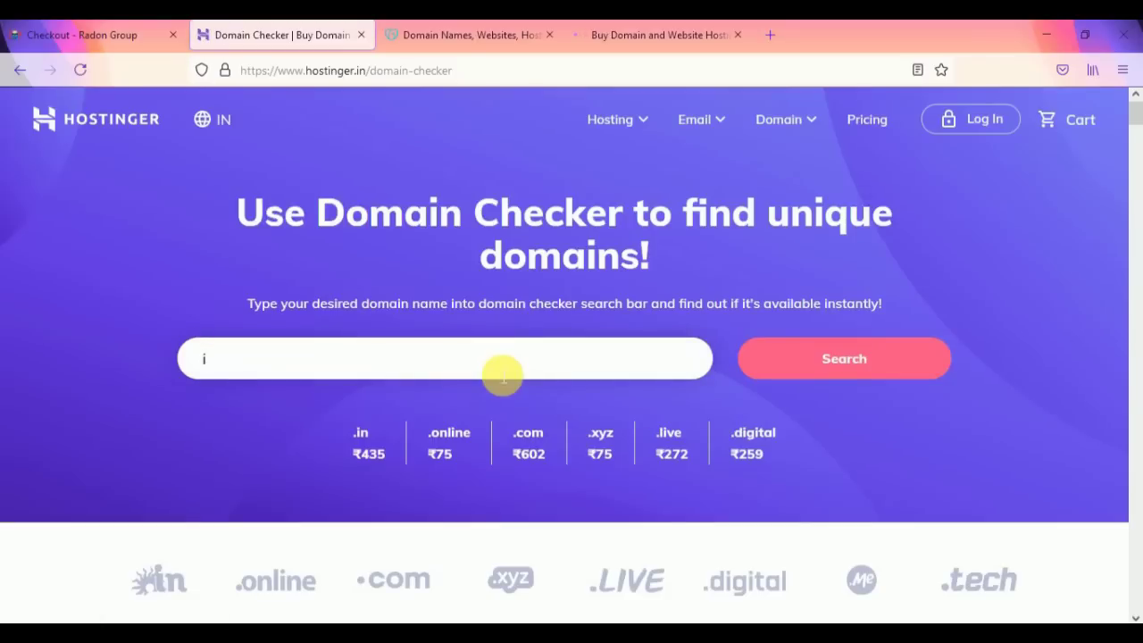
{"action": "type", "text": "infratechindia"}
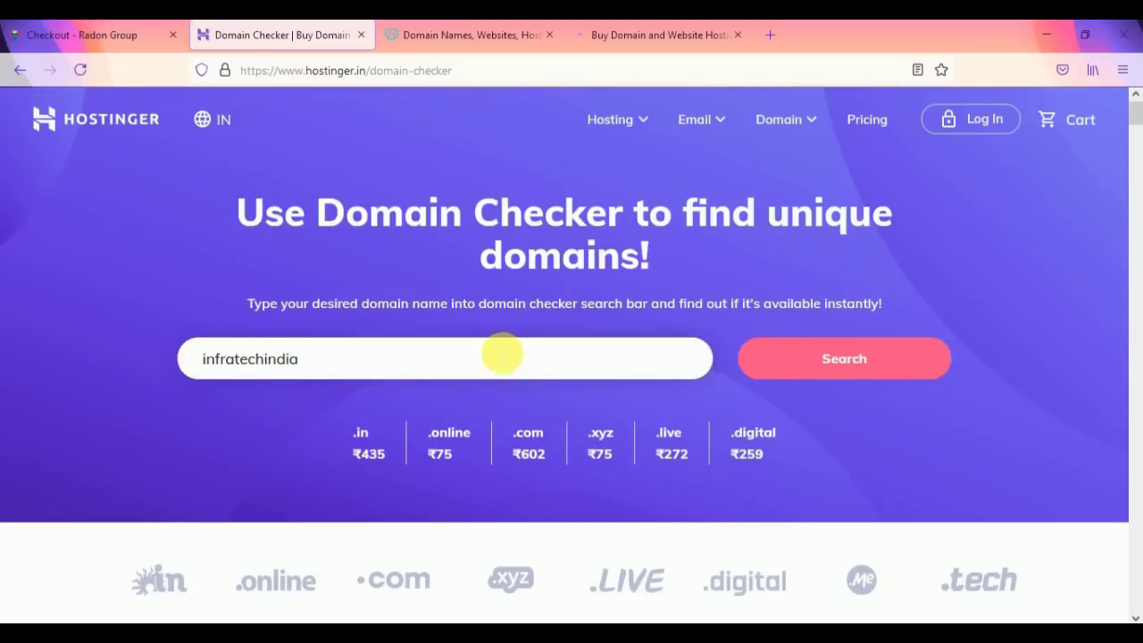
{"action": "left_click", "coordinate": [784, 355]}
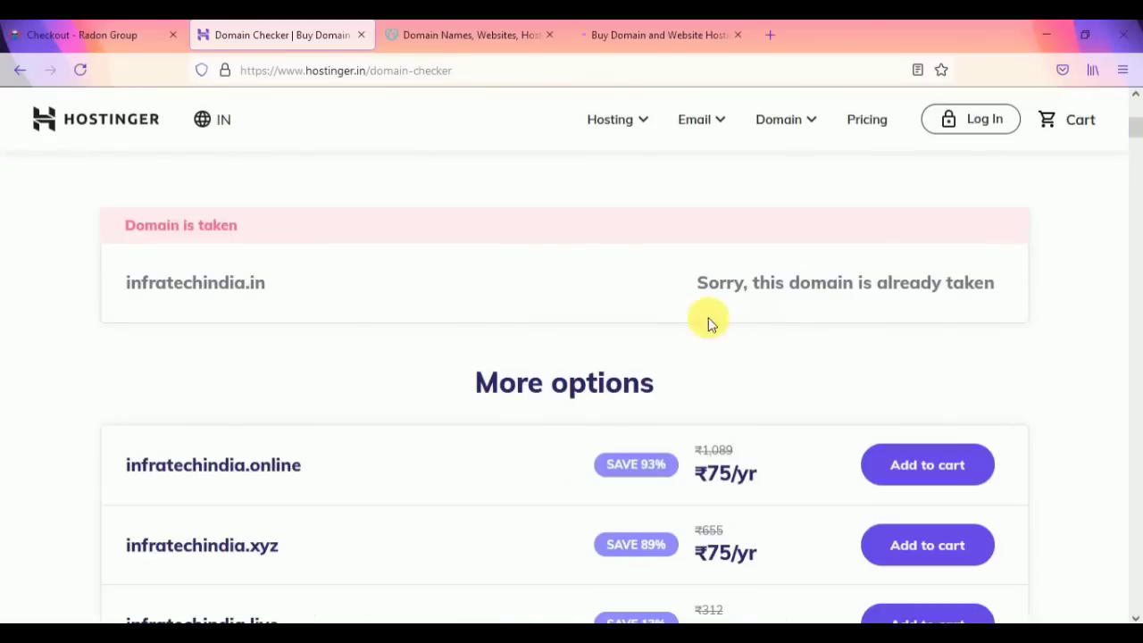
Step: Search infratech007.com instead and add it to the cart at ₹602/yr
{"action": "scroll", "coordinate": [492, 291], "scroll_direction": "down", "scroll_amount": 4}
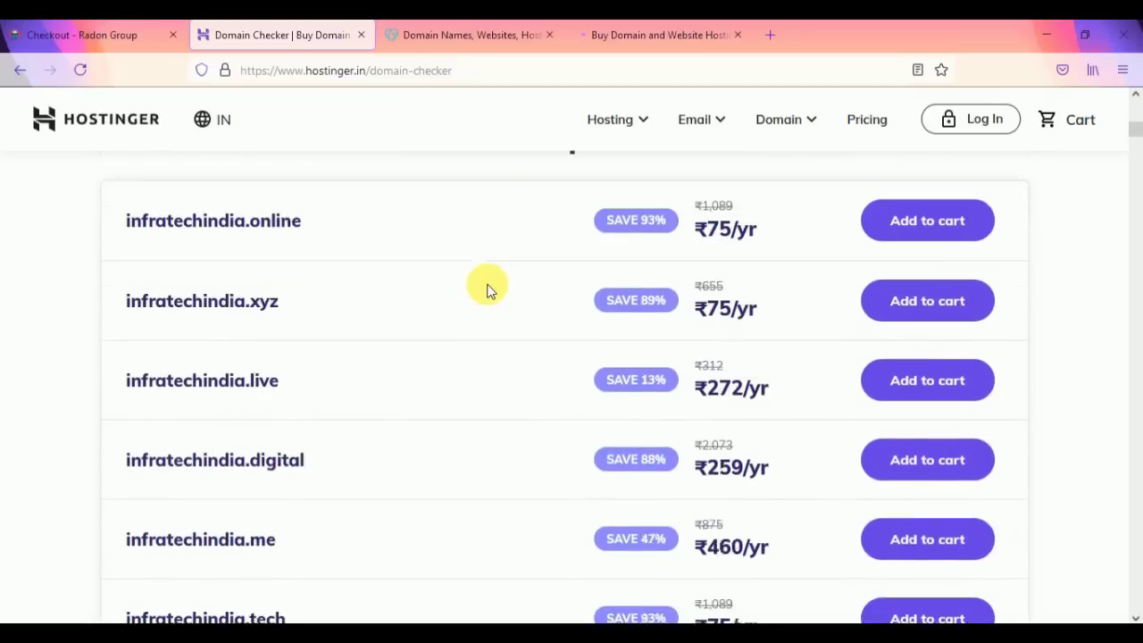
{"action": "scroll", "coordinate": [483, 286], "scroll_direction": "down", "scroll_amount": 2}
{"action": "scroll", "coordinate": [474, 276], "scroll_direction": "up", "scroll_amount": 10}
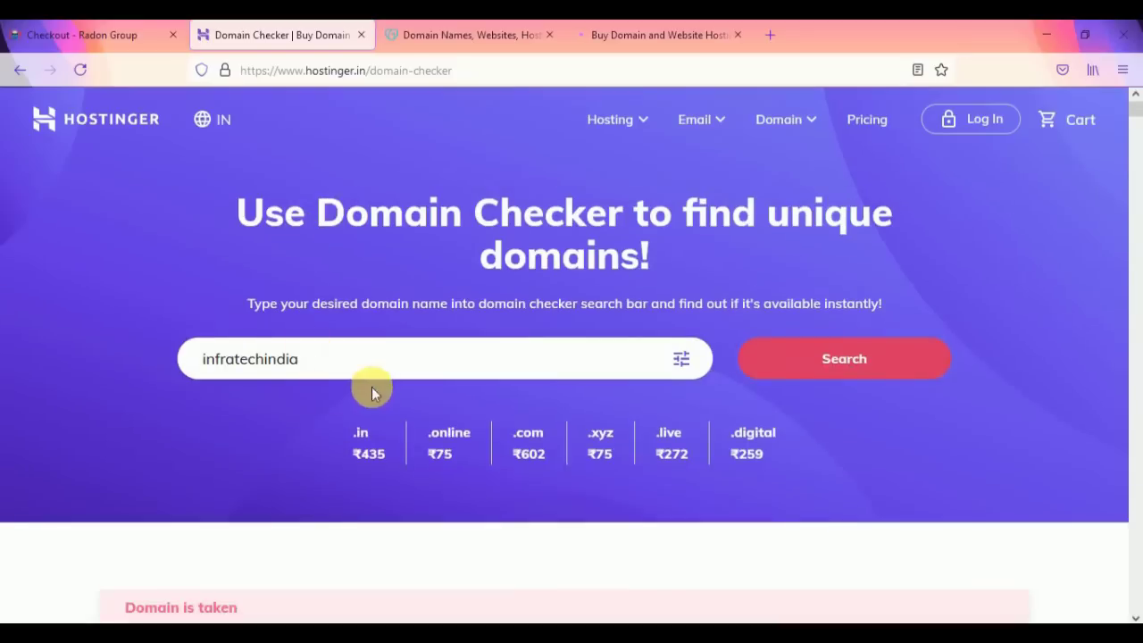
{"action": "left_click_drag", "start_coordinate": [332, 360], "coordinate": [256, 366]}
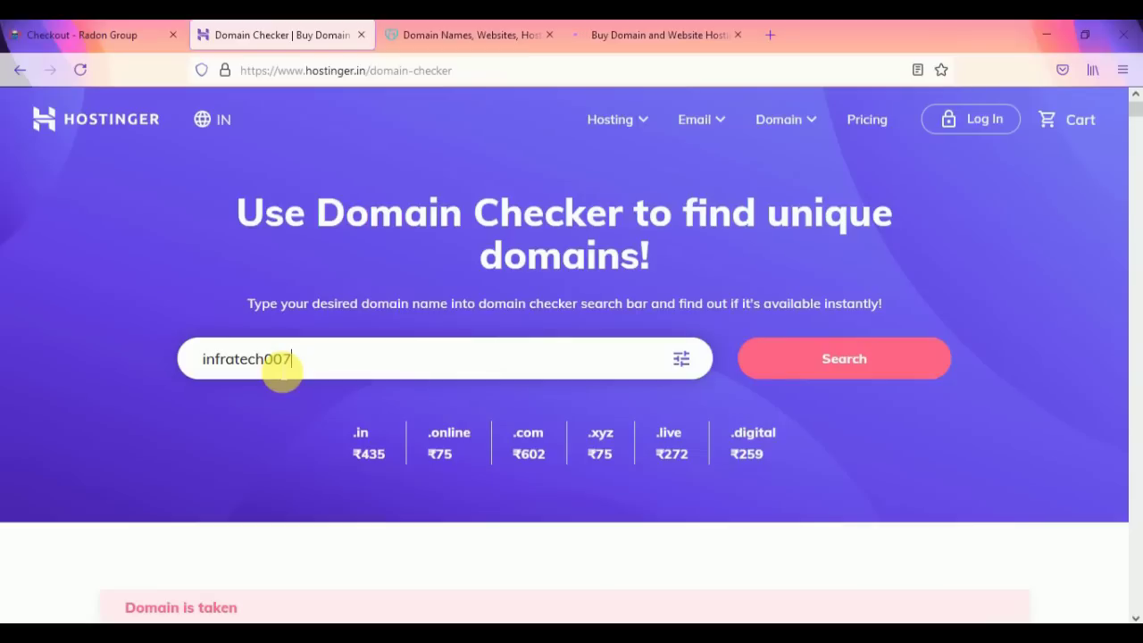
{"action": "type", "text": "ch007.com"}
{"action": "key", "text": "Return"}
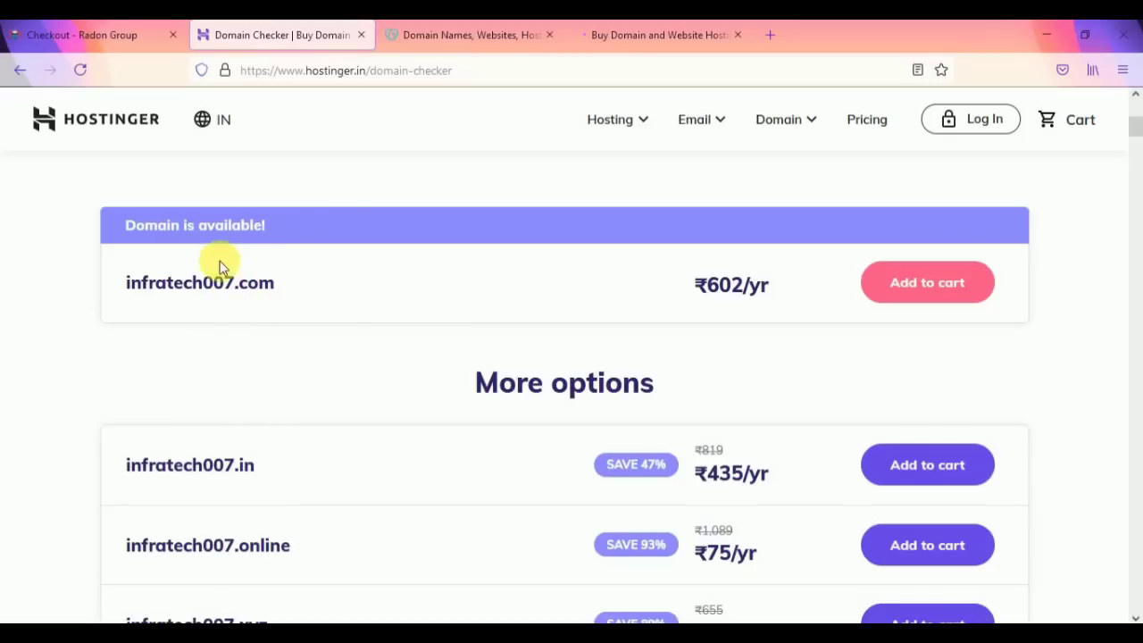
{"action": "left_click", "coordinate": [939, 298]}
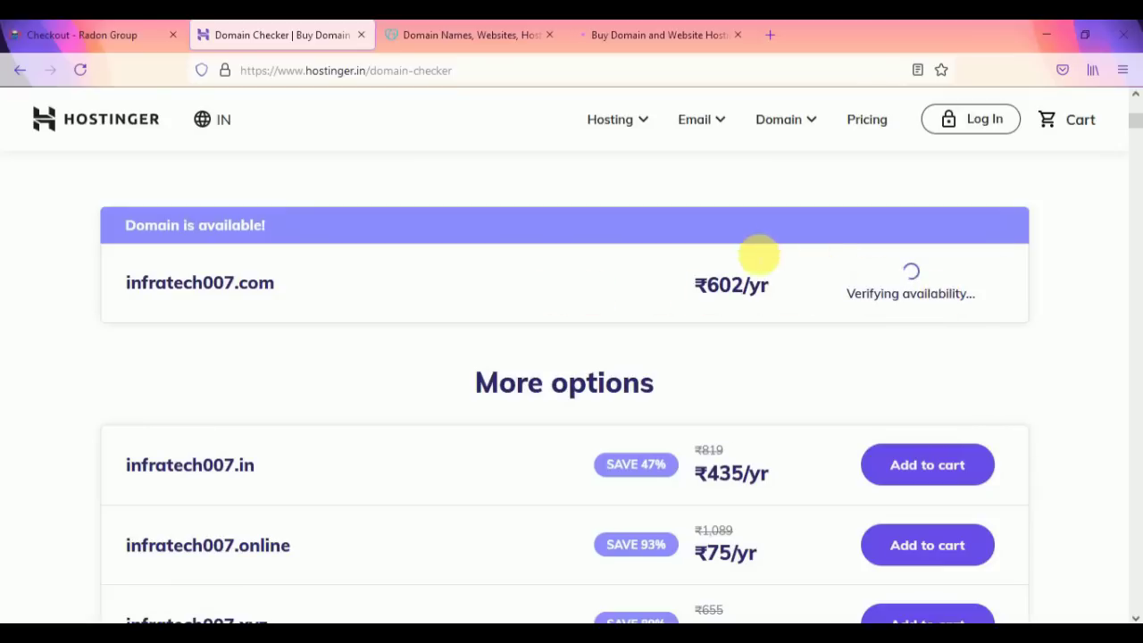
Step: Enter infratech007.com in GoDaddy's domain search box
{"action": "left_click", "coordinate": [476, 34]}
{"action": "left_click", "coordinate": [297, 253]}
{"action": "type", "text": "infr"}
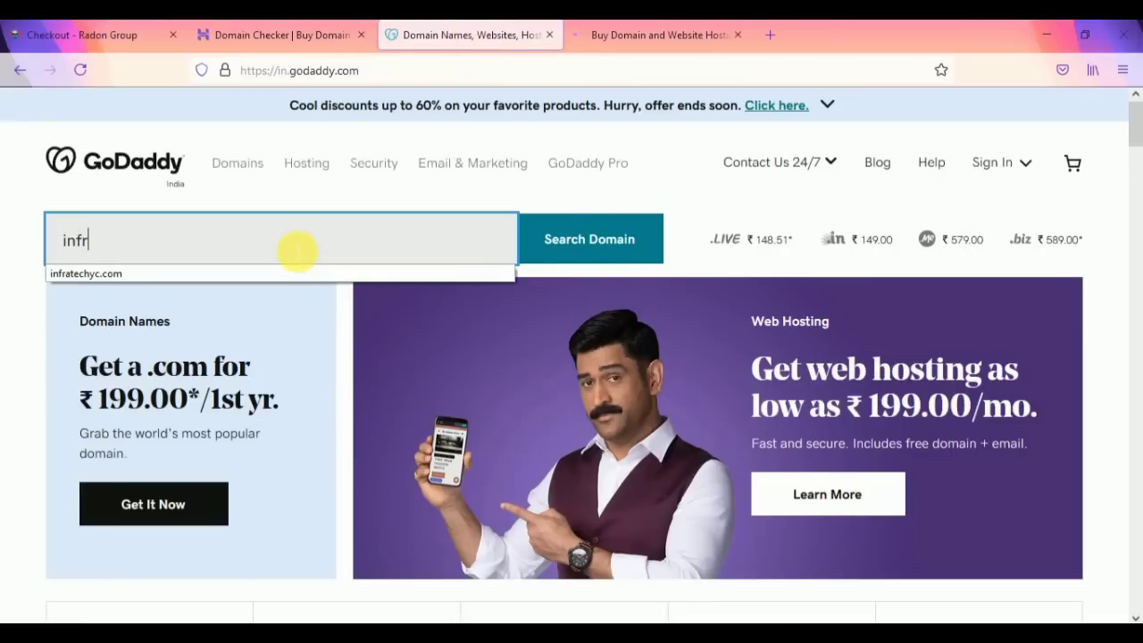
{"action": "type", "text": "atec"}
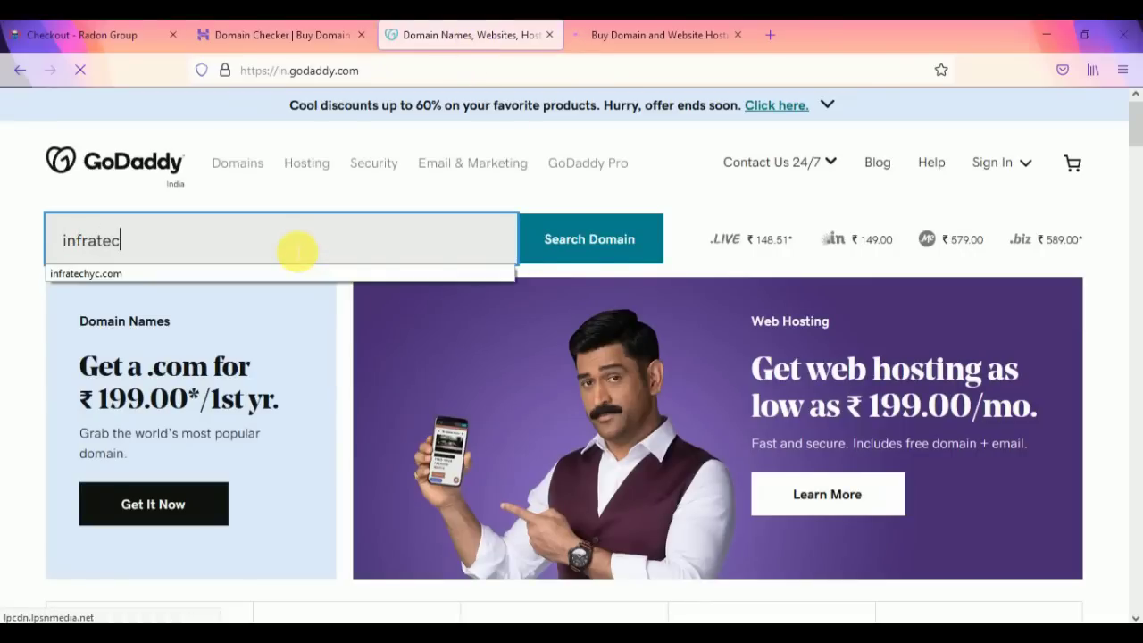
{"action": "type", "text": "h00"}
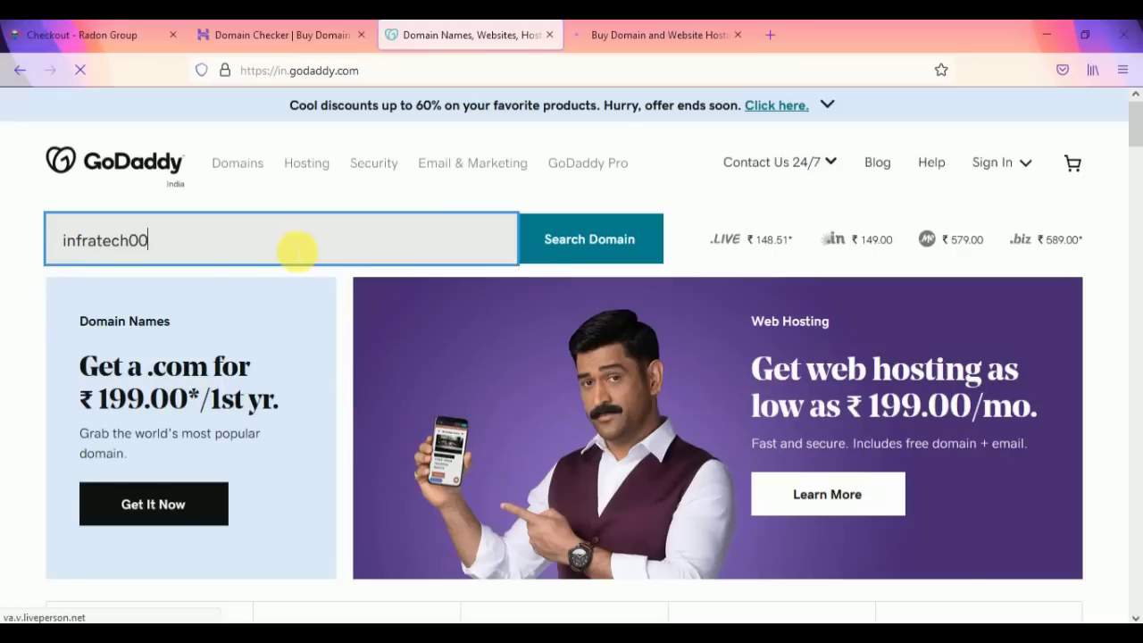
{"action": "type", "text": "7.com"}
Step: Search infratech007.com on GoDaddy and BigRock, then return to Hostinger's availability results
{"action": "triple_click", "coordinate": [460, 257]}
{"action": "key", "text": "ctrl+c"}
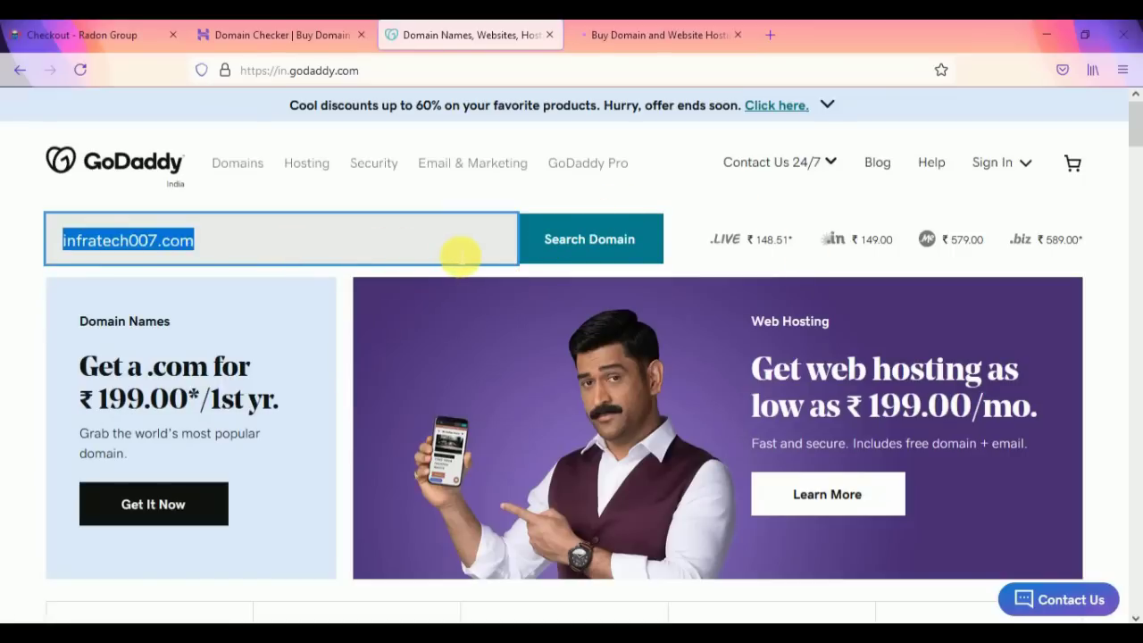
{"action": "left_click", "coordinate": [579, 256]}
{"action": "left_click", "coordinate": [642, 39]}
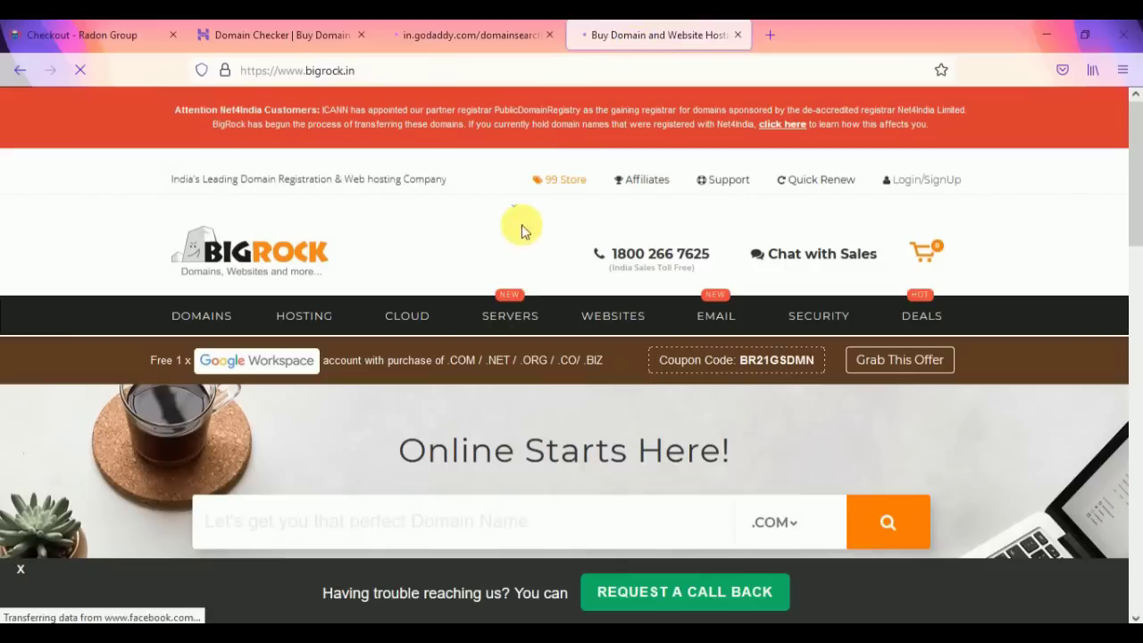
{"action": "left_click", "coordinate": [362, 528]}
{"action": "key", "text": "ctrl+v"}
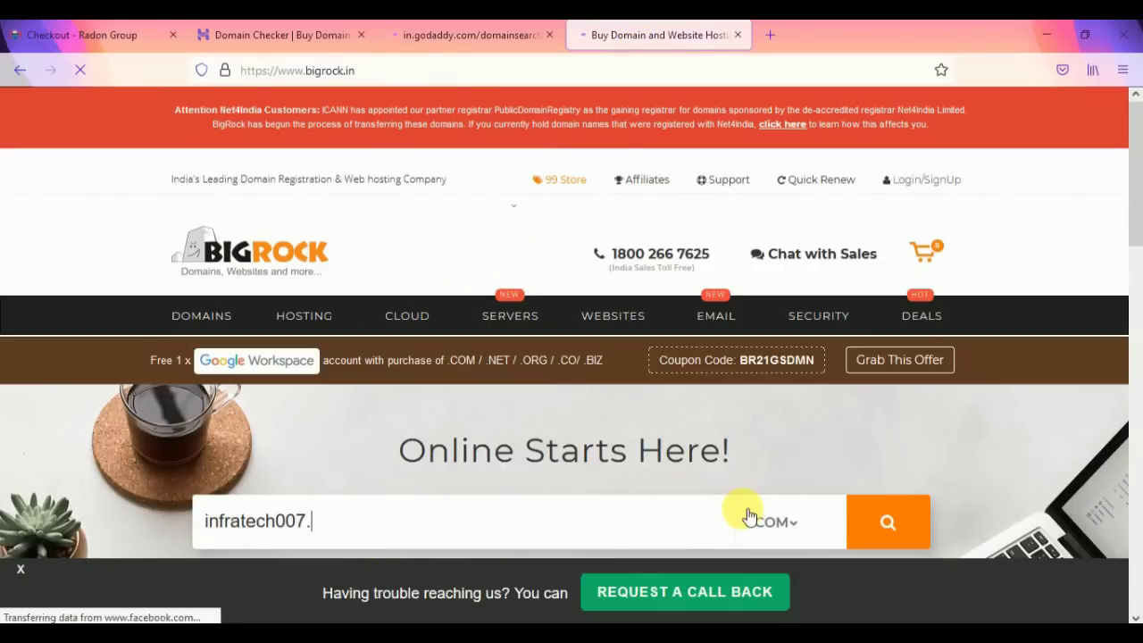
{"action": "left_click", "coordinate": [888, 522]}
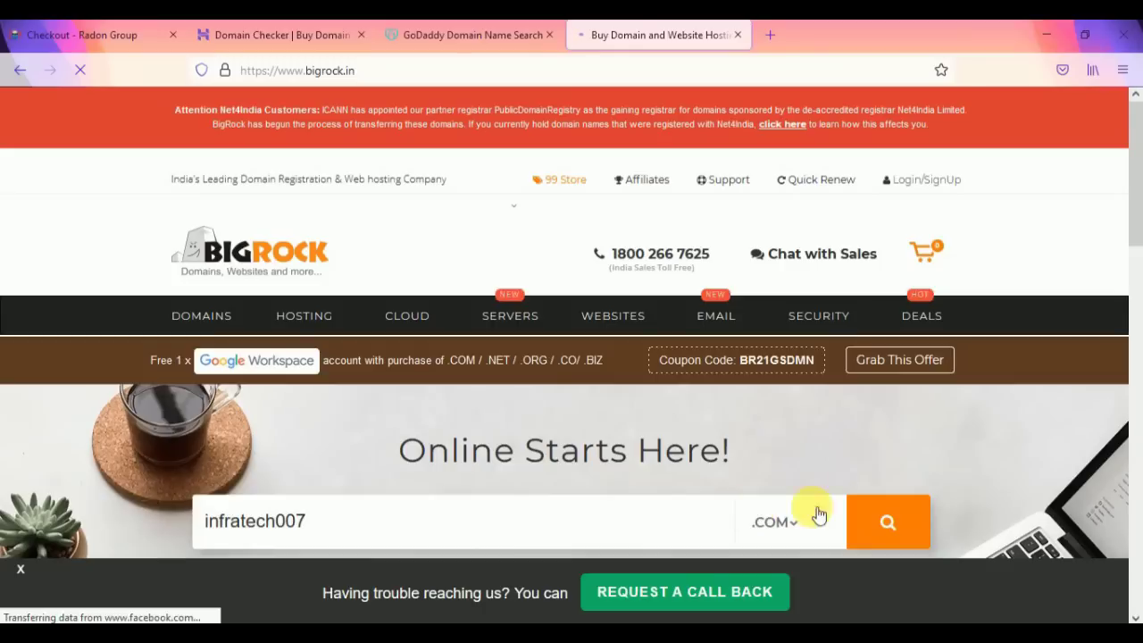
{"action": "left_click", "coordinate": [480, 35]}
{"action": "left_click", "coordinate": [329, 35]}
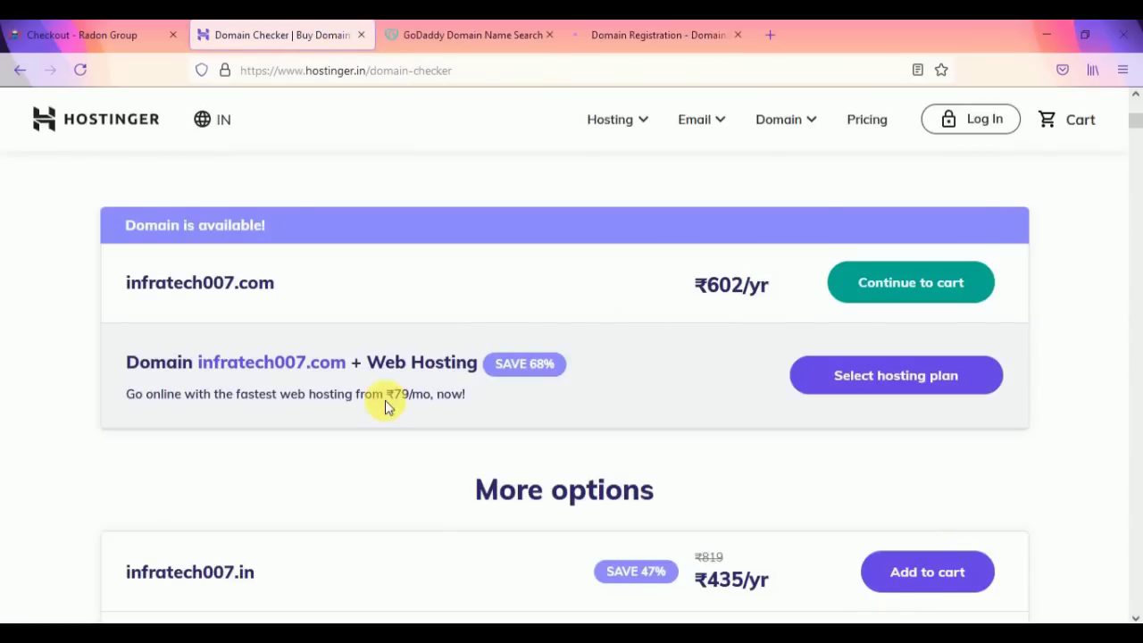
Step: Continue to the Hostinger cart with infratech007.com
{"action": "scroll", "coordinate": [489, 395], "scroll_direction": "down", "scroll_amount": 3}
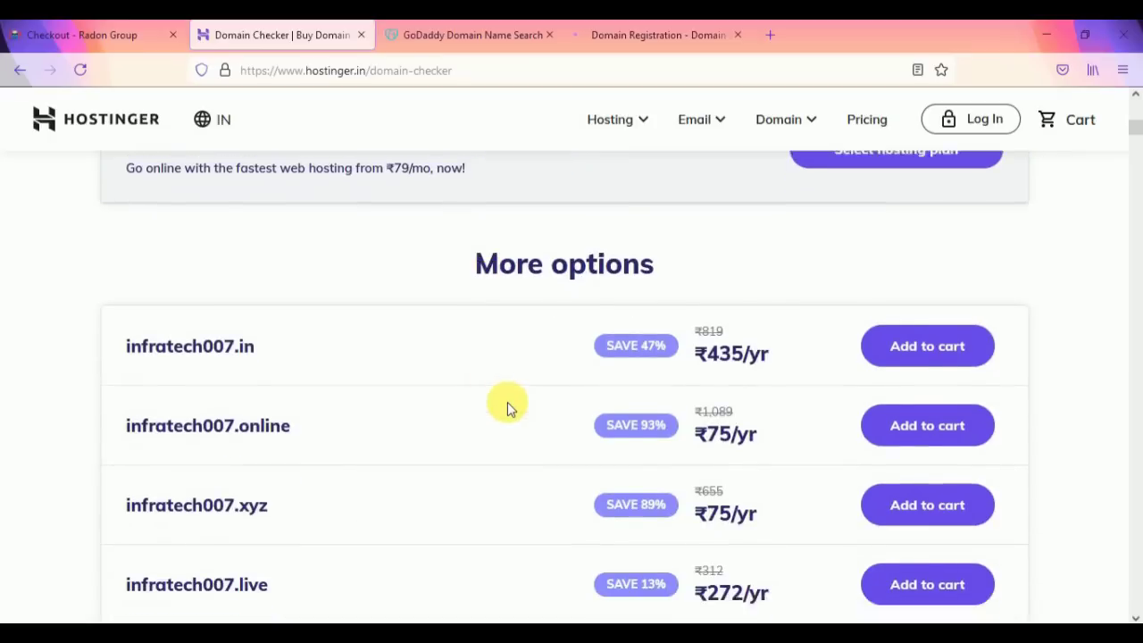
{"action": "scroll", "coordinate": [749, 343], "scroll_direction": "up", "scroll_amount": 2}
{"action": "left_click", "coordinate": [902, 179]}
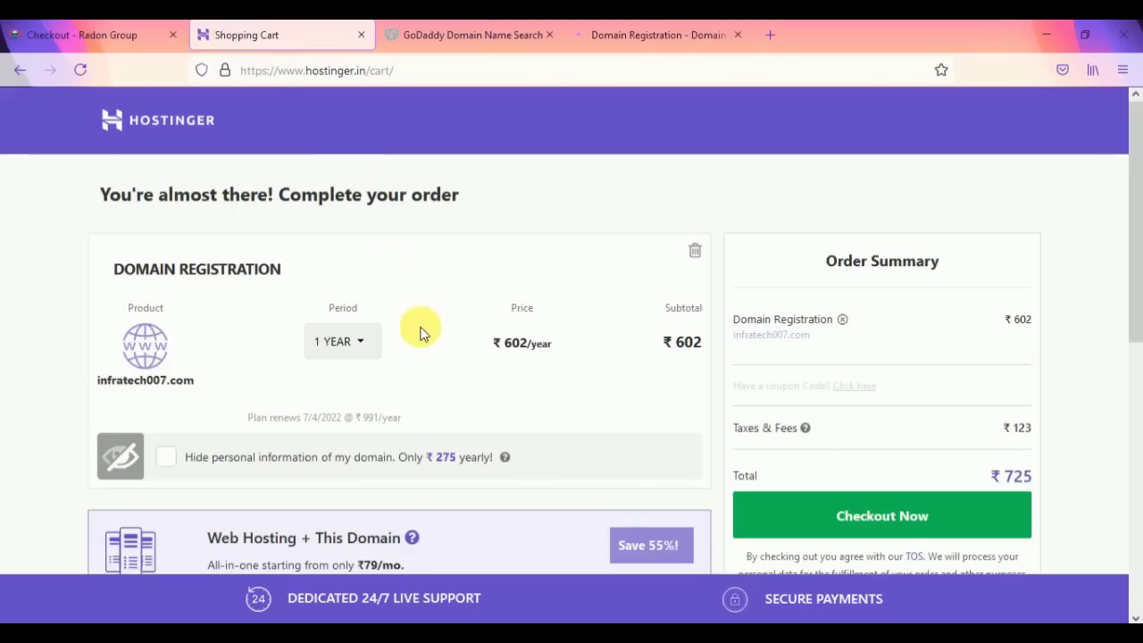
Step: Set the registration period to 2 Years, totalling ₹1,908 (₹1,593 plus ₹315 tax)
{"action": "scroll", "coordinate": [421, 327], "scroll_direction": "down", "scroll_amount": 1}
{"action": "scroll", "coordinate": [411, 336], "scroll_direction": "up", "scroll_amount": 1}
{"action": "left_click", "coordinate": [366, 350]}
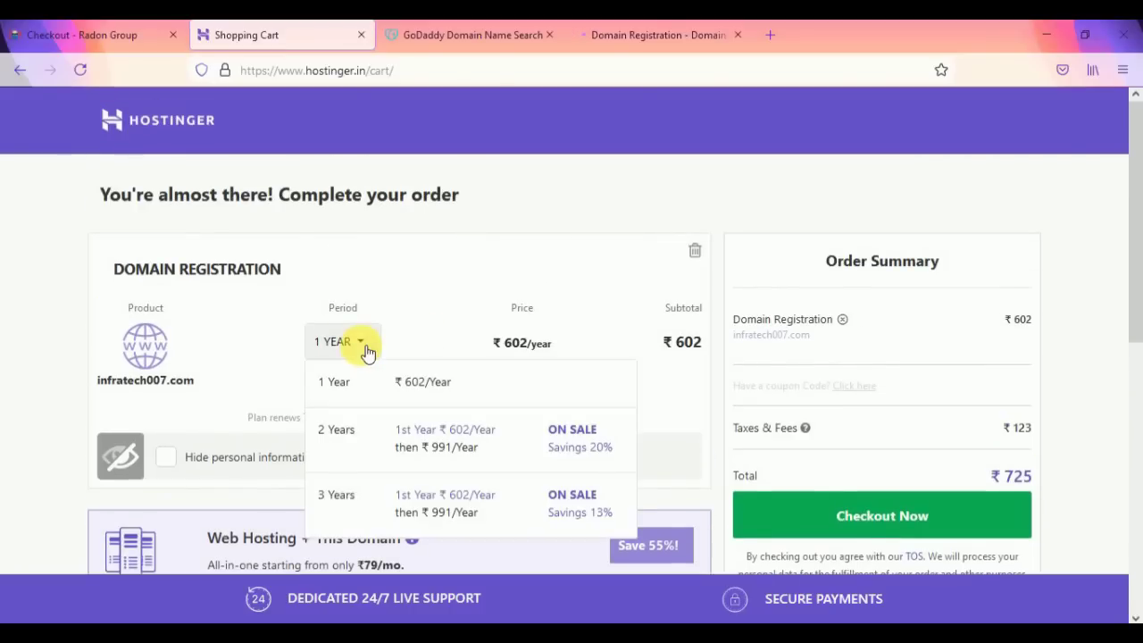
{"action": "left_click", "coordinate": [367, 350]}
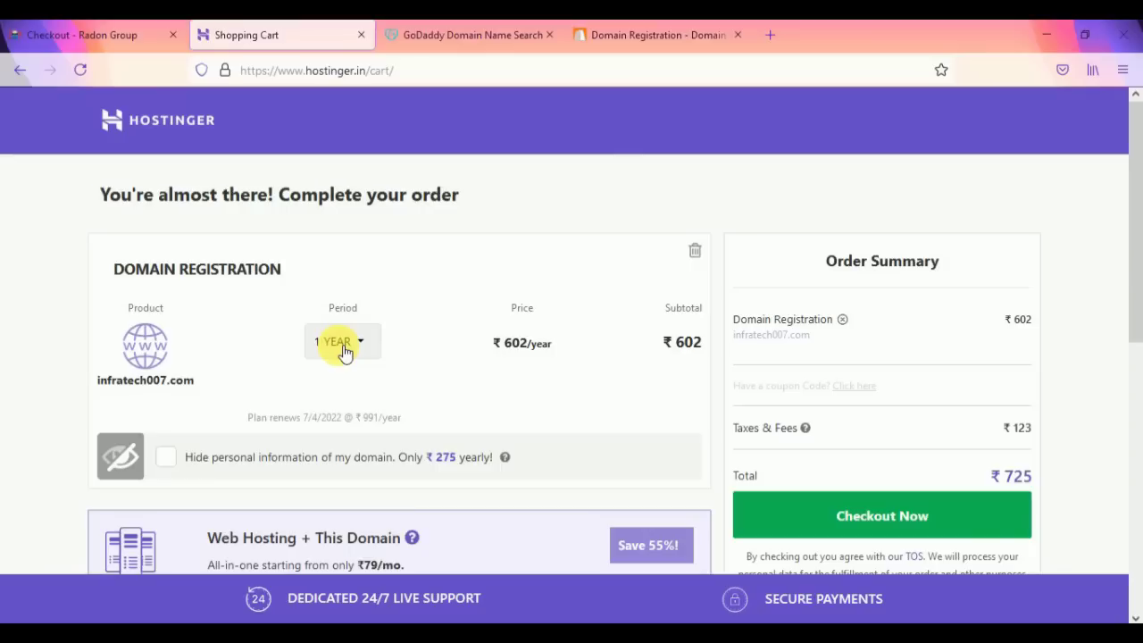
{"action": "left_click", "coordinate": [344, 351]}
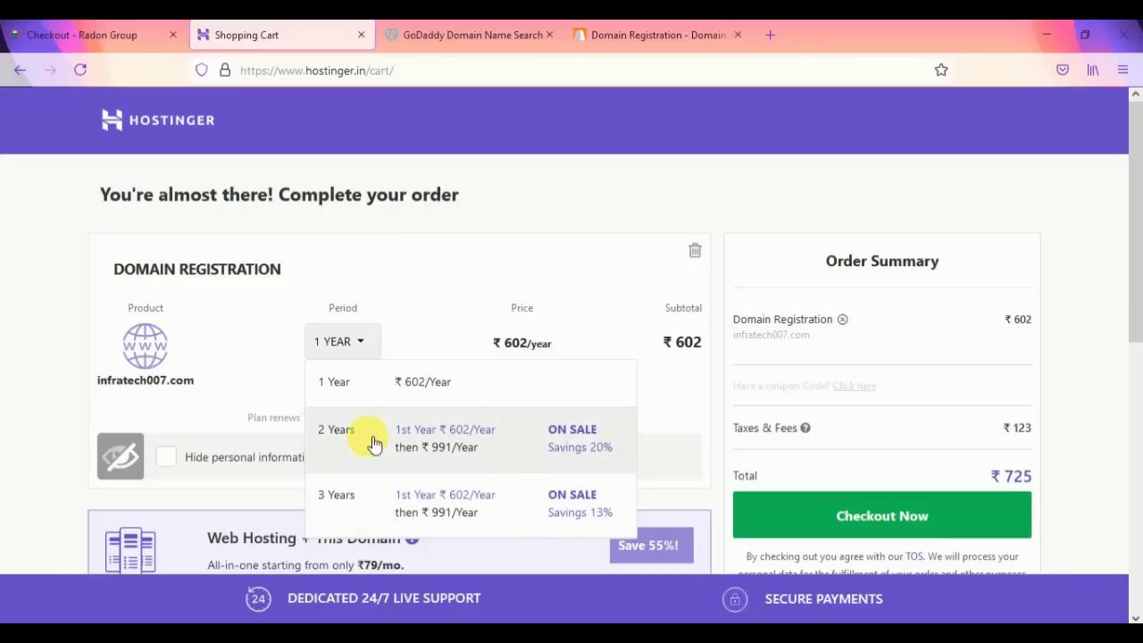
{"action": "left_click", "coordinate": [347, 433]}
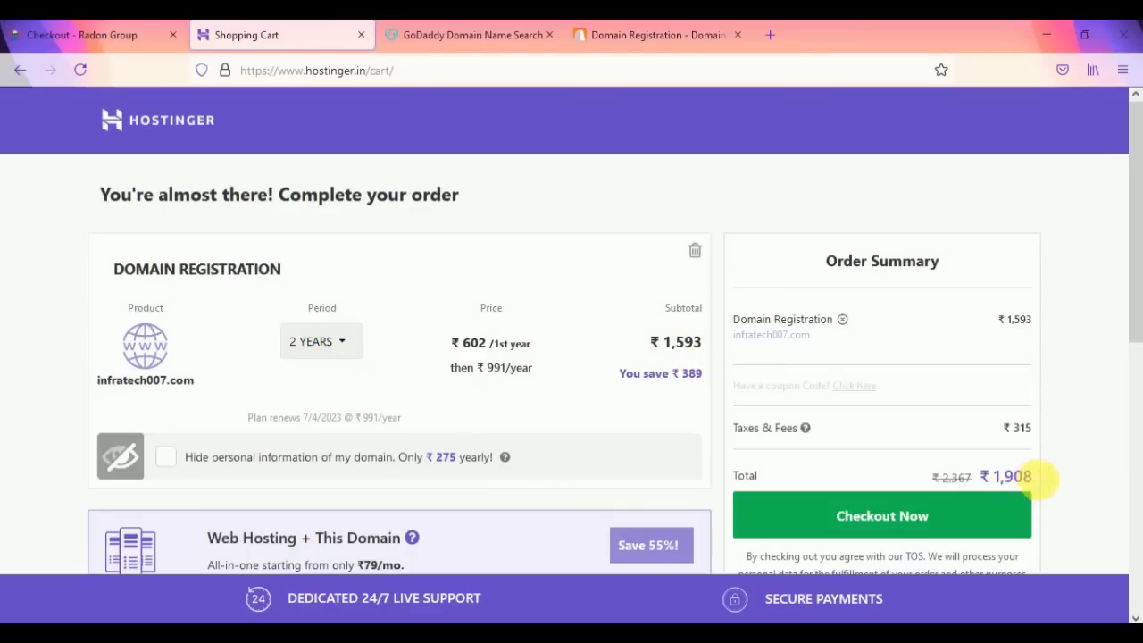
{"action": "left_click_drag", "start_coordinate": [1009, 476], "coordinate": [982, 478]}
{"action": "left_click", "coordinate": [880, 469]}
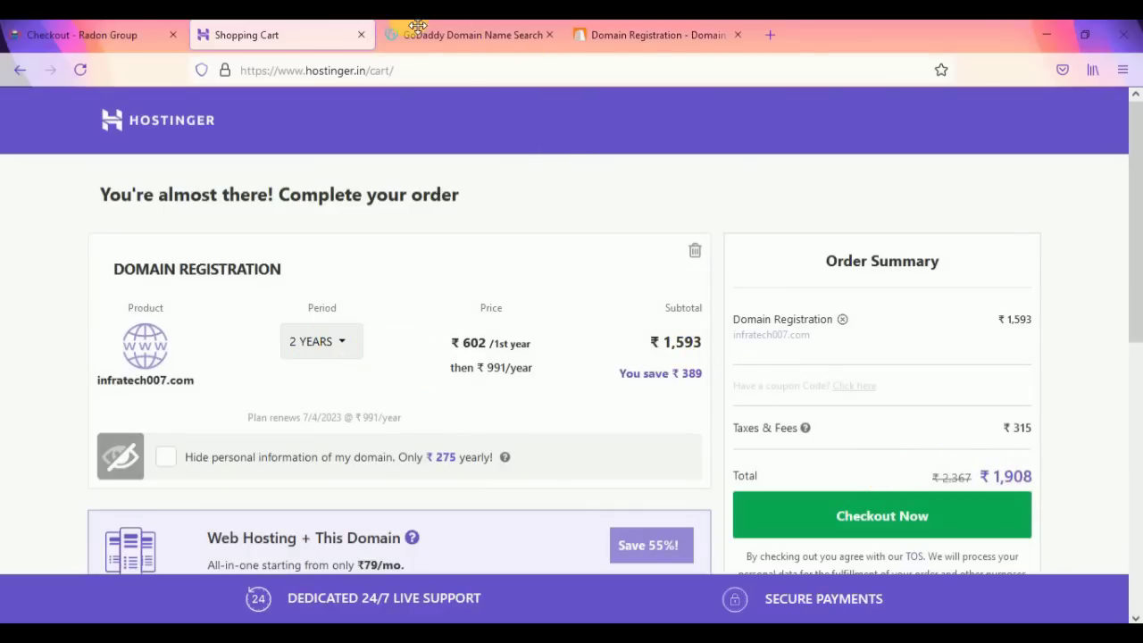
{"action": "left_click", "coordinate": [454, 32]}
Step: Add infratech007.com to the GoDaddy basket, review its 2-year ₹1,248 price, then go to BigRock
{"action": "left_click", "coordinate": [344, 404]}
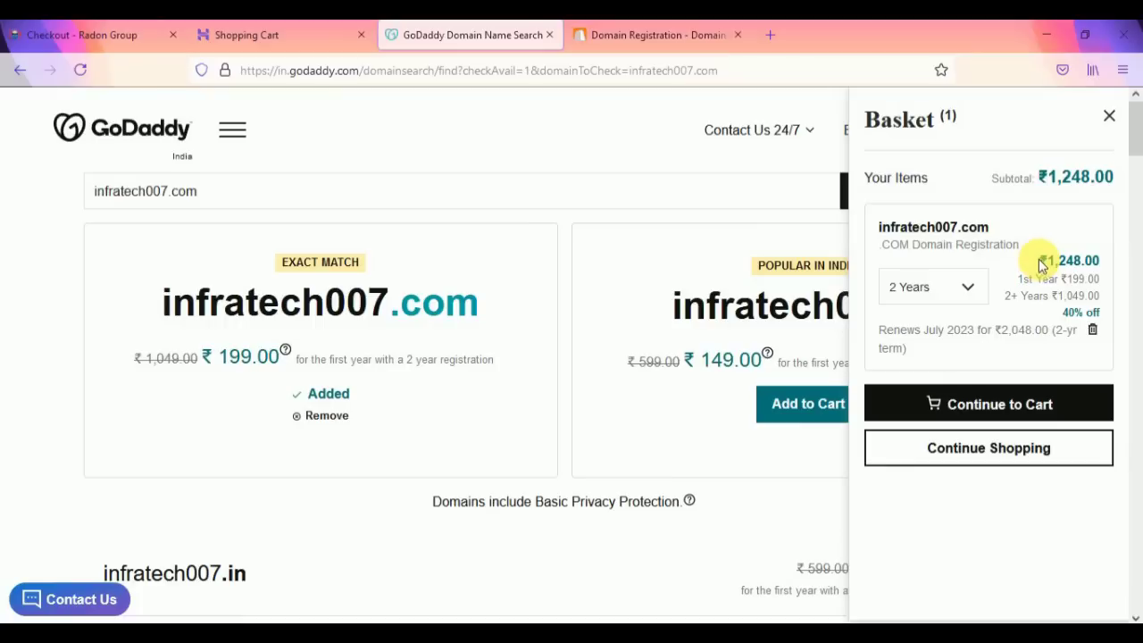
{"action": "left_click_drag", "start_coordinate": [1042, 266], "coordinate": [1094, 260]}
{"action": "left_click", "coordinate": [1092, 268]}
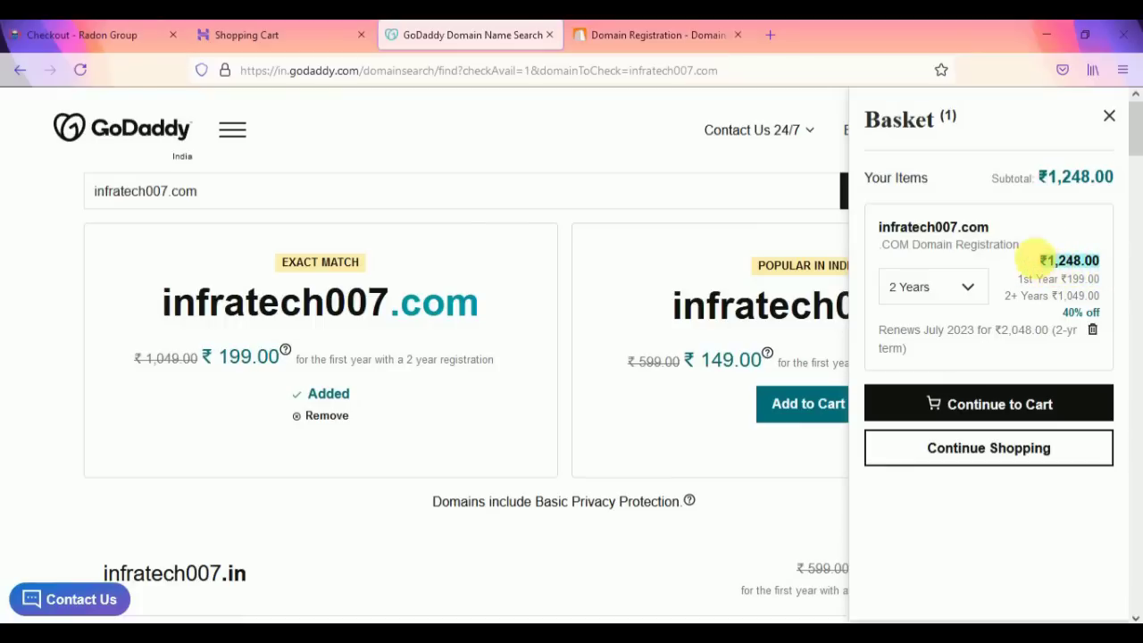
{"action": "left_click", "coordinate": [635, 34]}
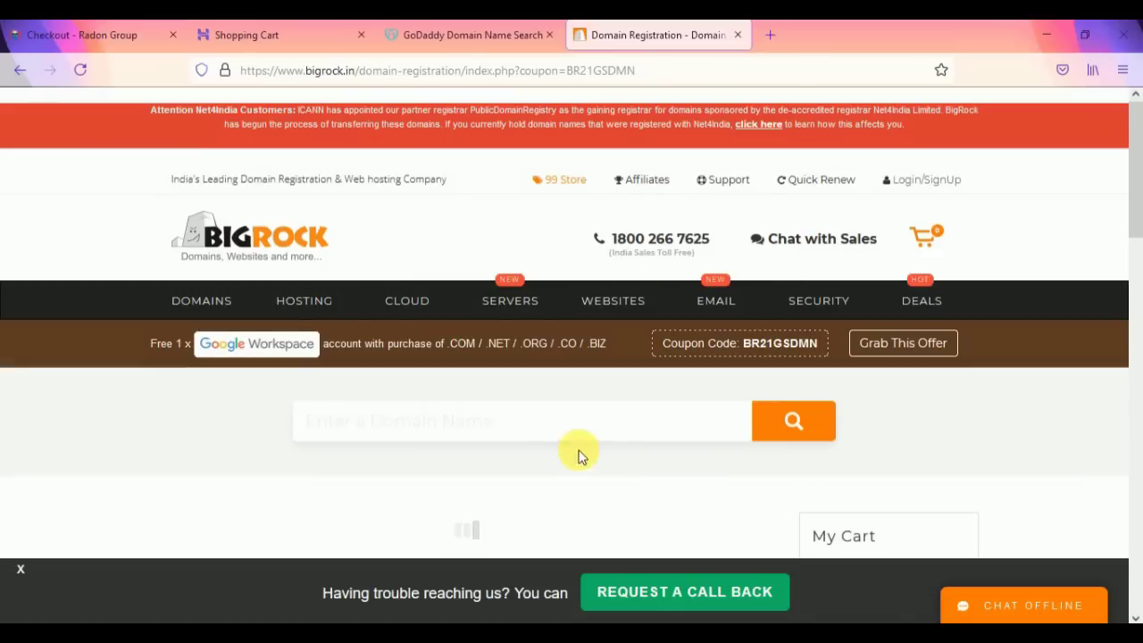
Step: Reload the BigRock registration page and search for infratech007.com
{"action": "mouse_move", "coordinate": [849, 304]}
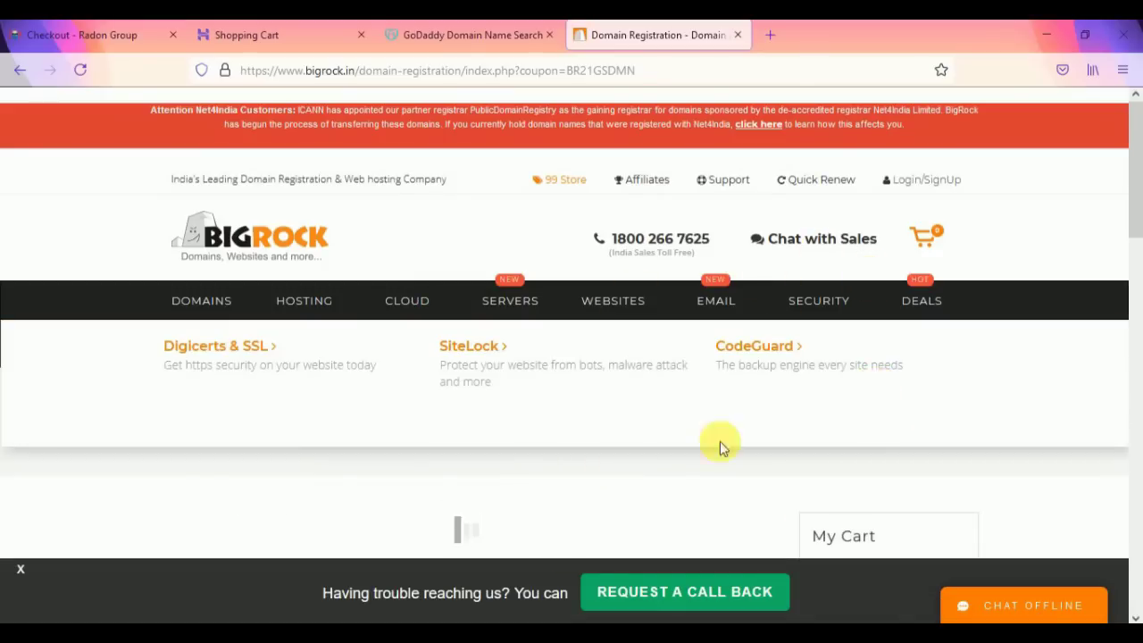
{"action": "scroll", "coordinate": [603, 414], "scroll_direction": "down", "scroll_amount": 3}
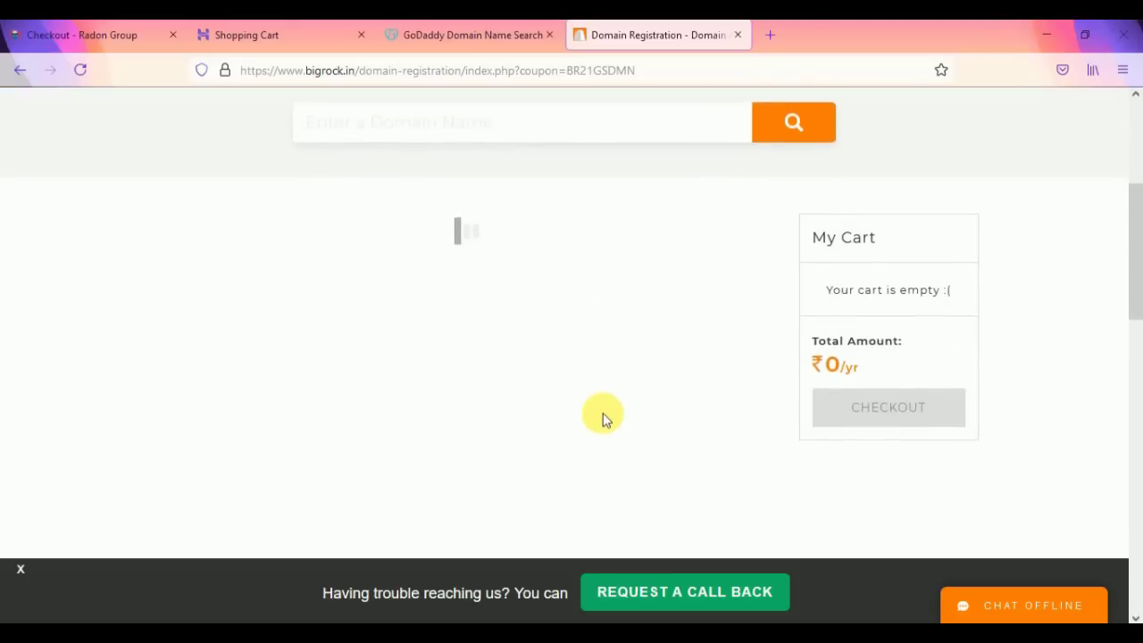
{"action": "scroll", "coordinate": [604, 384], "scroll_direction": "up", "scroll_amount": 2}
{"action": "scroll", "coordinate": [581, 360], "scroll_direction": "down", "scroll_amount": 1}
{"action": "scroll", "coordinate": [580, 360], "scroll_direction": "down", "scroll_amount": 1}
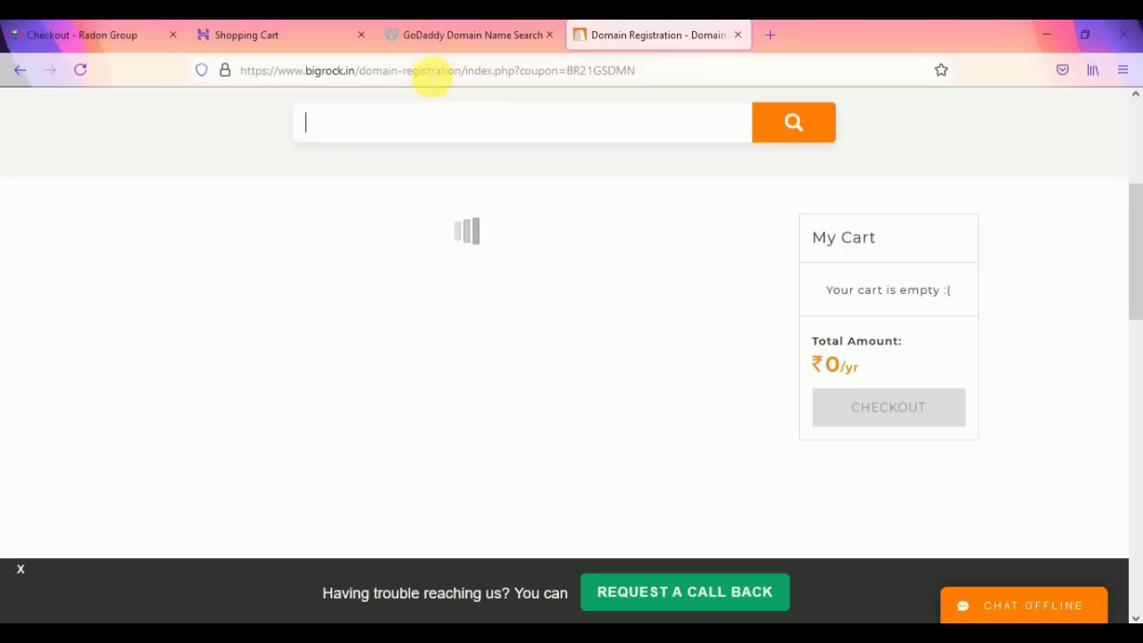
{"action": "left_click", "coordinate": [433, 75]}
{"action": "key", "text": "Return"}
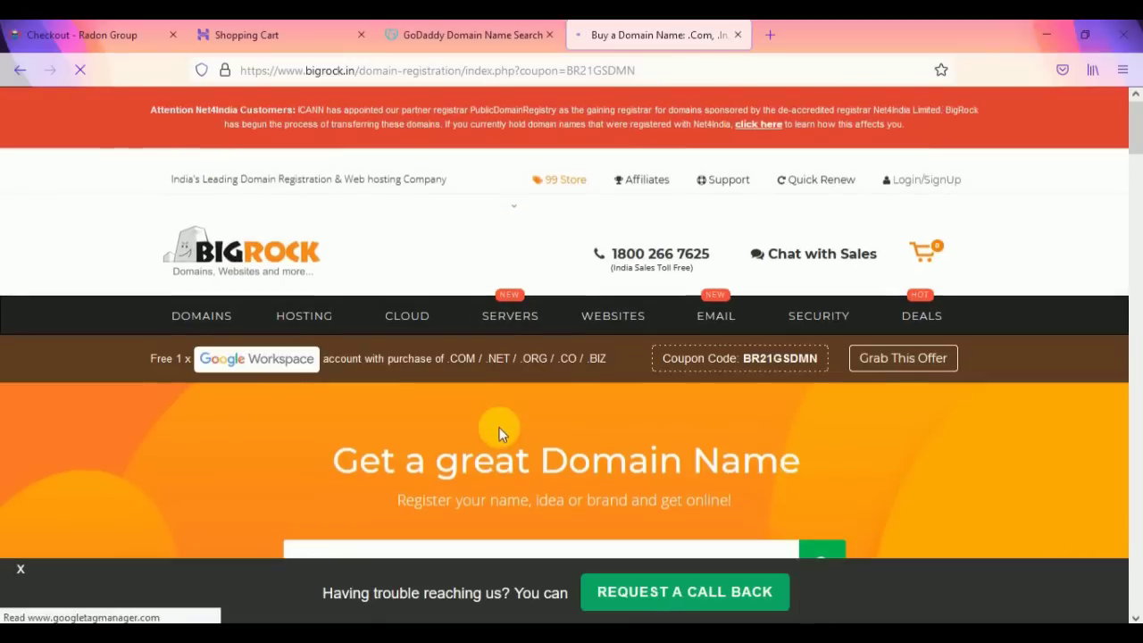
{"action": "scroll", "coordinate": [497, 419], "scroll_direction": "down", "scroll_amount": 2}
{"action": "left_click", "coordinate": [473, 364]}
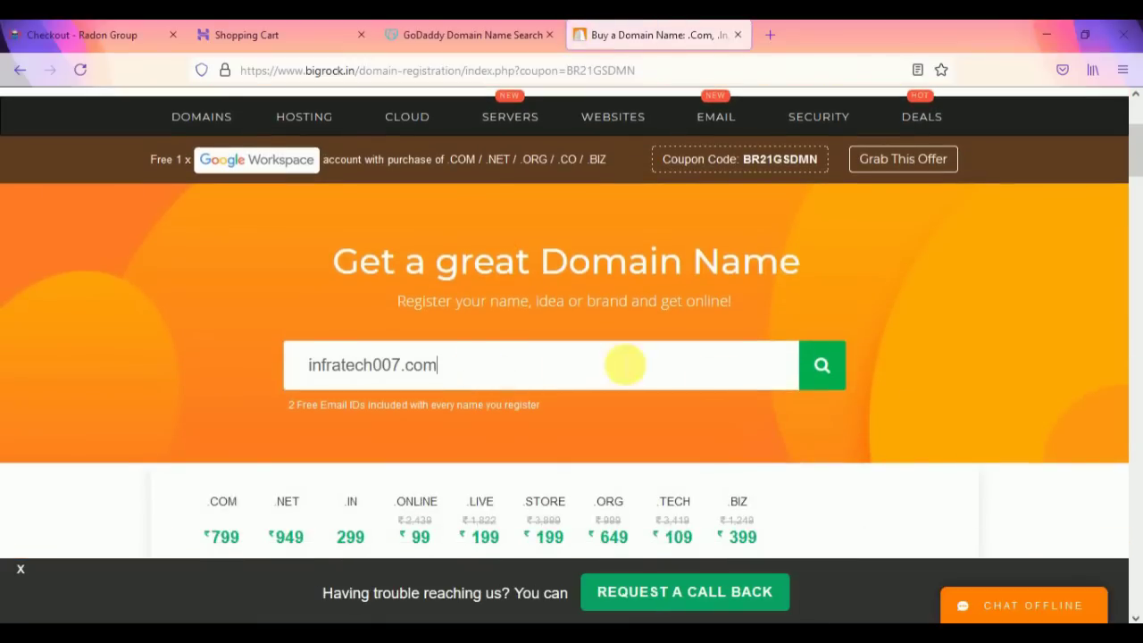
{"action": "left_click", "coordinate": [842, 375]}
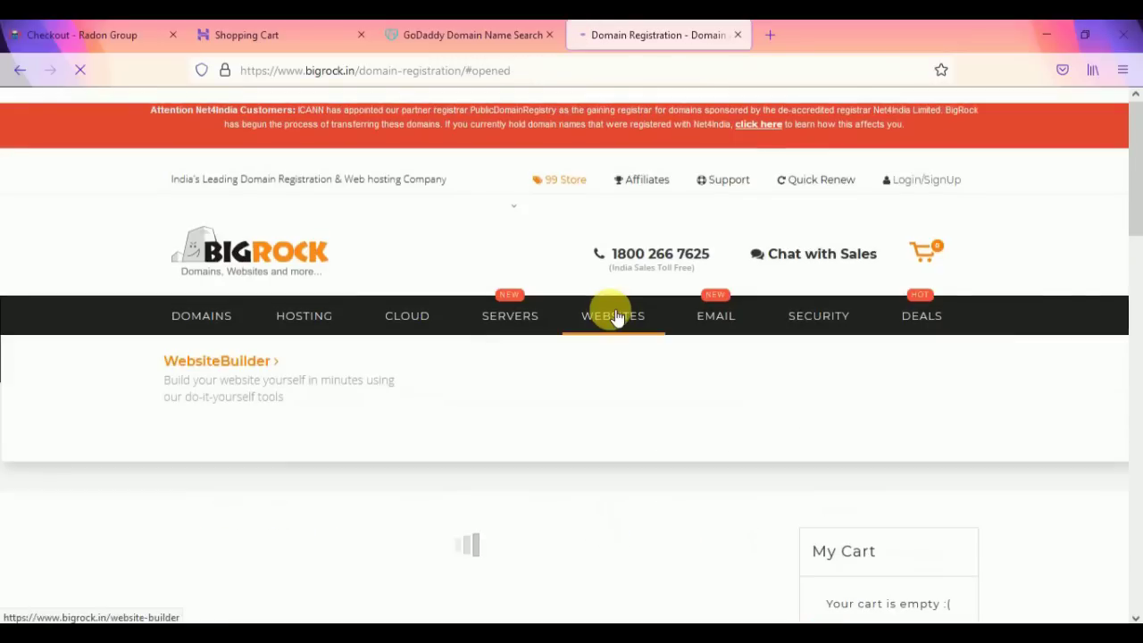
Step: Add infratech007.com to the BigRock cart for 2 years at ₹1248
{"action": "scroll", "coordinate": [616, 317], "scroll_direction": "down", "scroll_amount": 2}
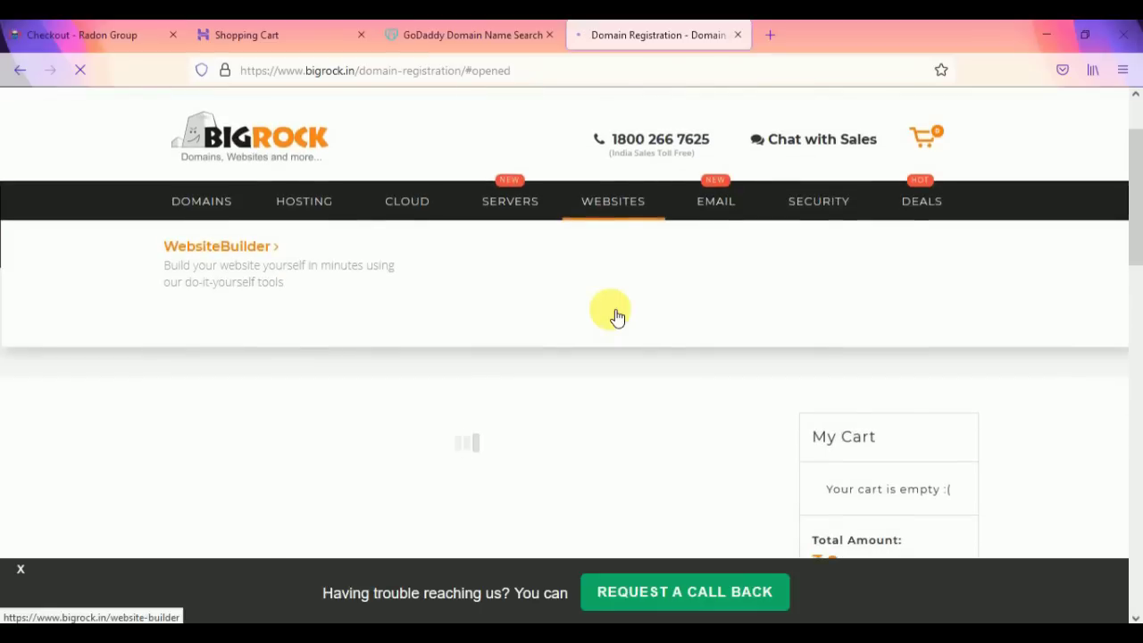
{"action": "scroll", "coordinate": [614, 315], "scroll_direction": "down", "scroll_amount": 2}
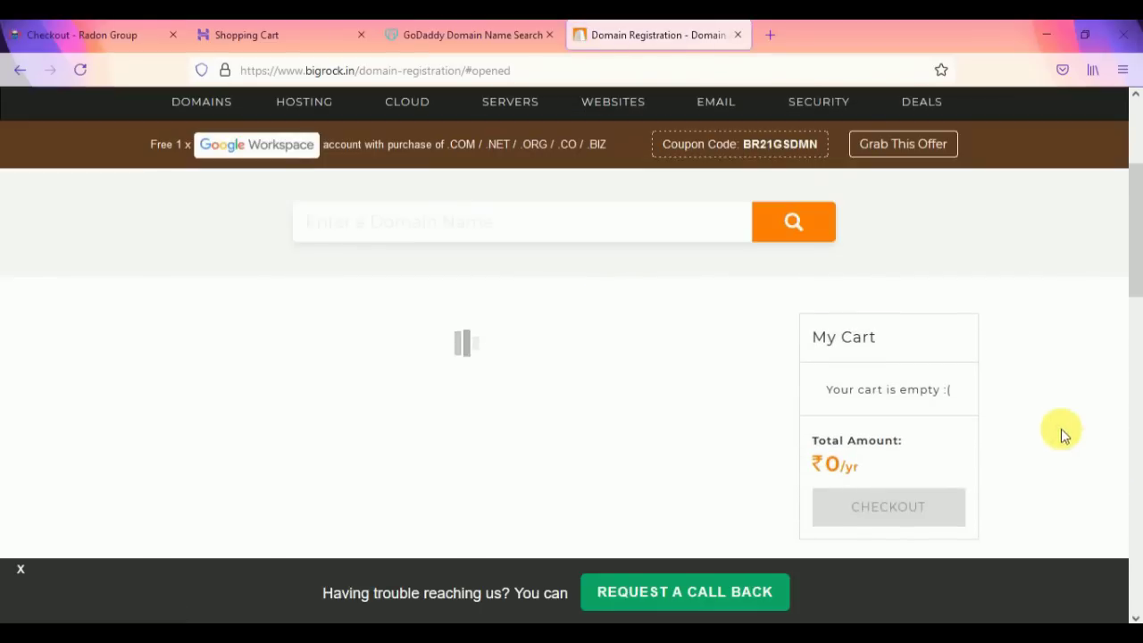
{"action": "scroll", "coordinate": [757, 351], "scroll_direction": "down", "scroll_amount": 2}
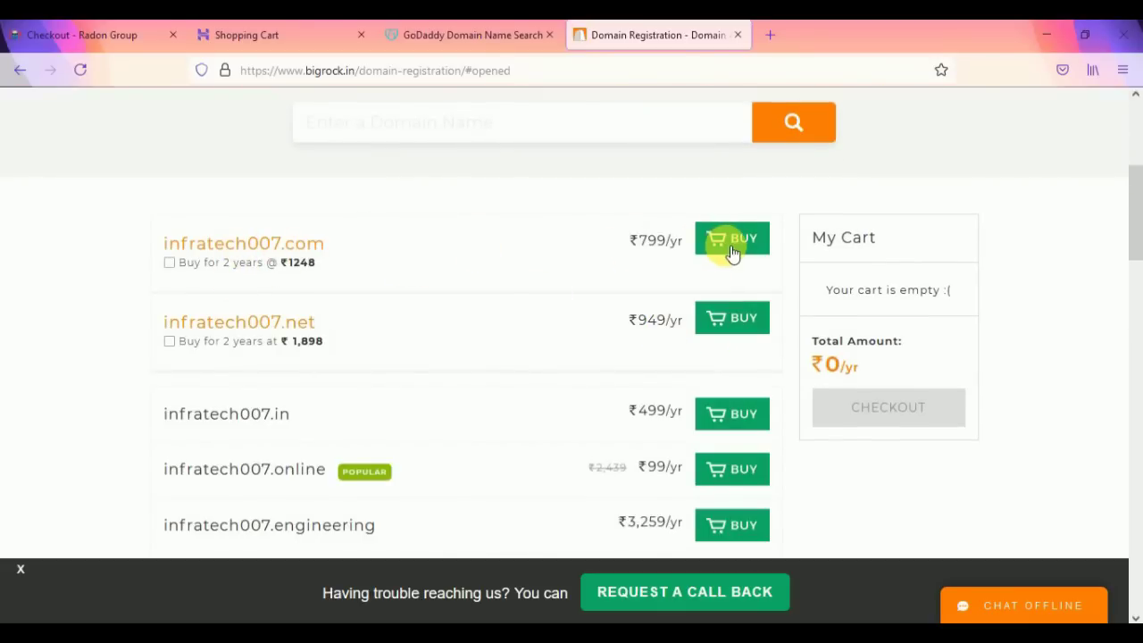
{"action": "left_click", "coordinate": [172, 264]}
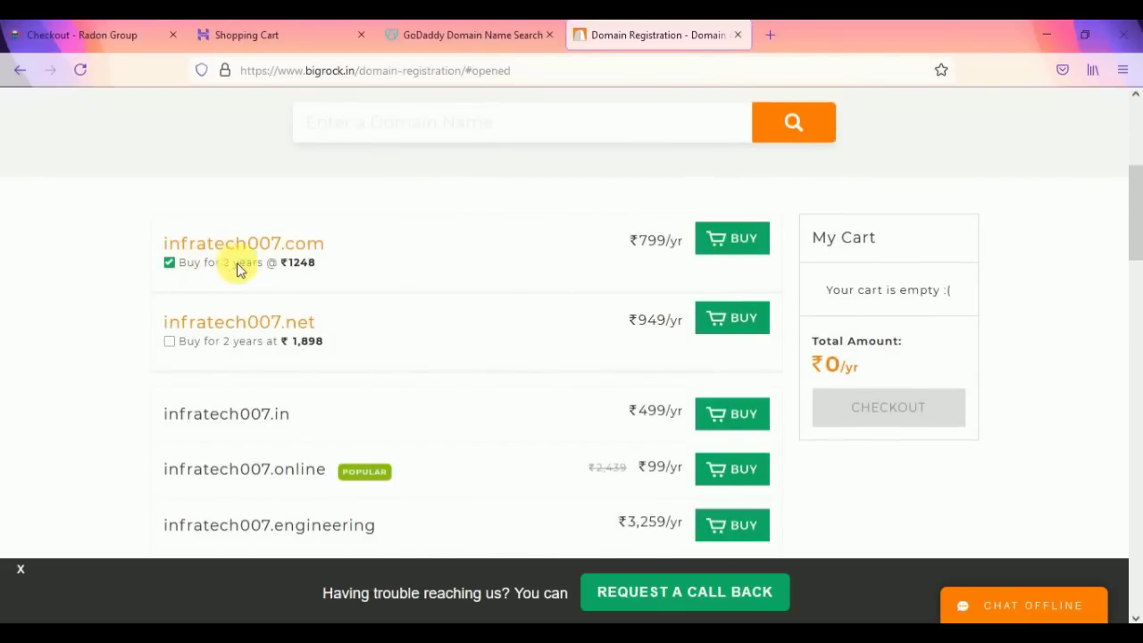
{"action": "double_click", "coordinate": [290, 268]}
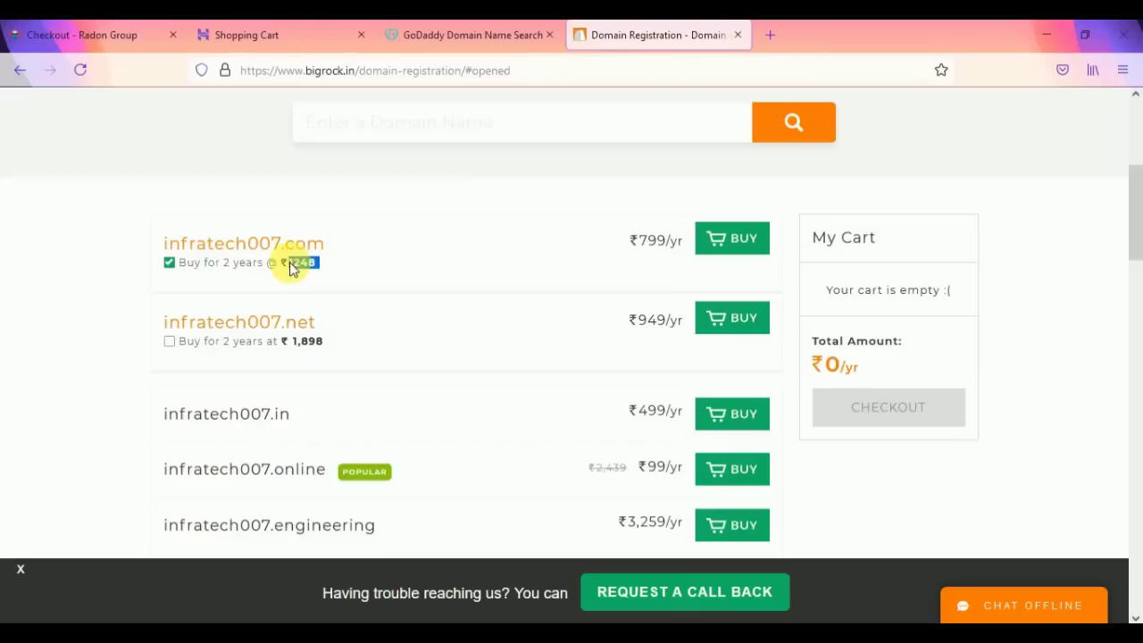
{"action": "left_click", "coordinate": [727, 252]}
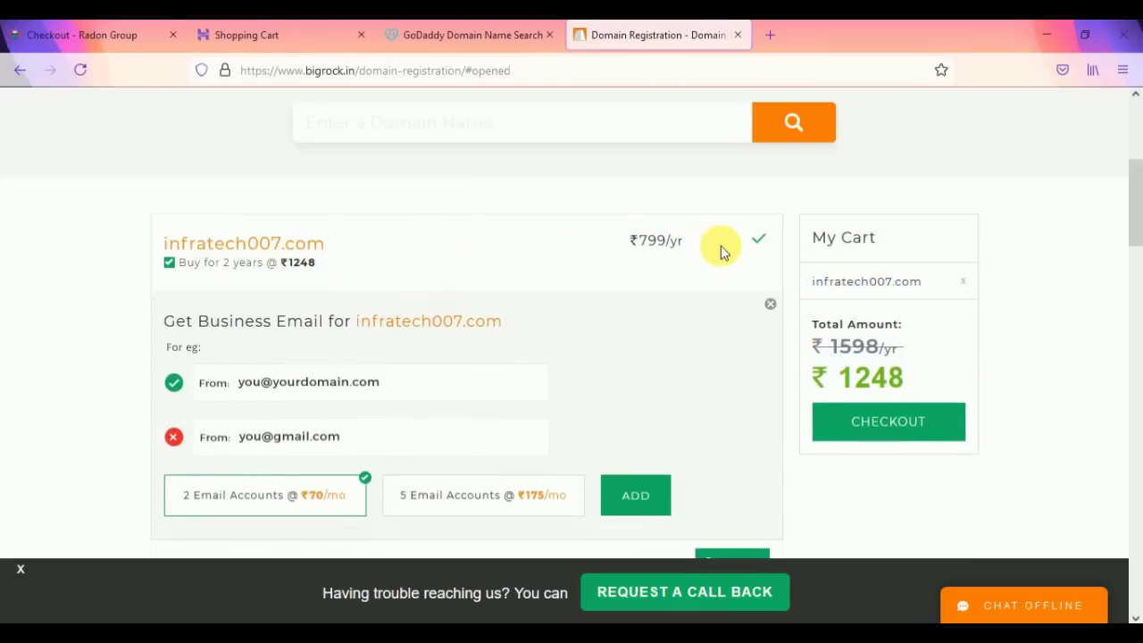
{"action": "left_click_drag", "start_coordinate": [911, 379], "coordinate": [841, 374]}
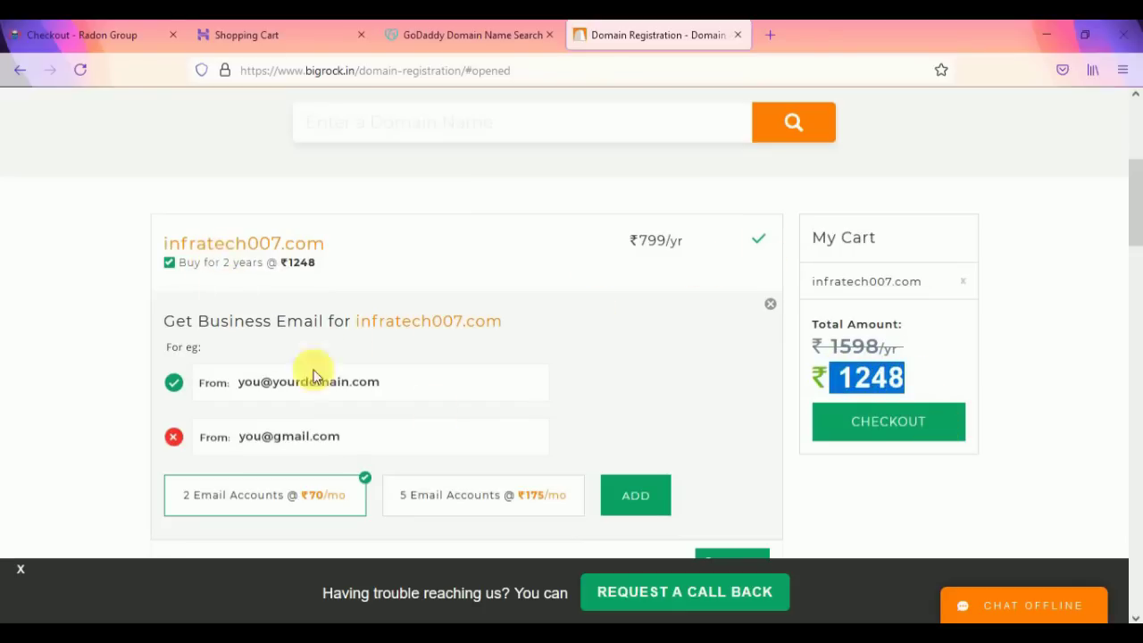
Step: Close the Get Business Email offer panel with its X
{"action": "scroll", "coordinate": [524, 423], "scroll_direction": "down", "scroll_amount": 1}
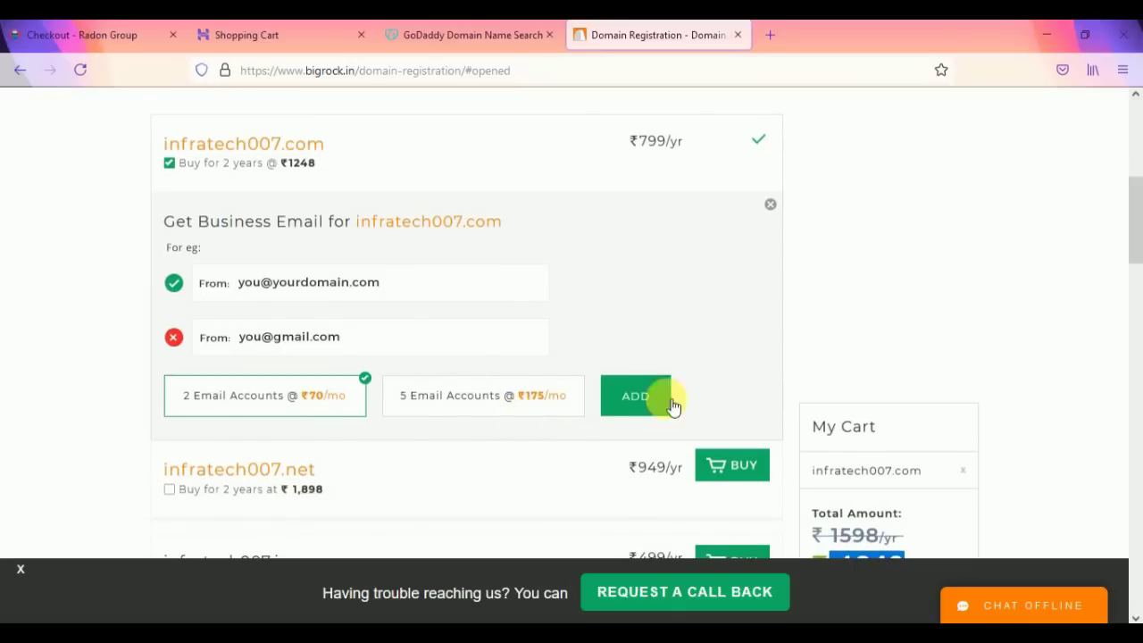
{"action": "scroll", "coordinate": [901, 388], "scroll_direction": "up", "scroll_amount": 2}
{"action": "scroll", "coordinate": [1007, 461], "scroll_direction": "down", "scroll_amount": 1}
{"action": "scroll", "coordinate": [1022, 474], "scroll_direction": "up", "scroll_amount": 3}
{"action": "scroll", "coordinate": [1023, 473], "scroll_direction": "down", "scroll_amount": 3}
{"action": "scroll", "coordinate": [1023, 473], "scroll_direction": "down", "scroll_amount": 1}
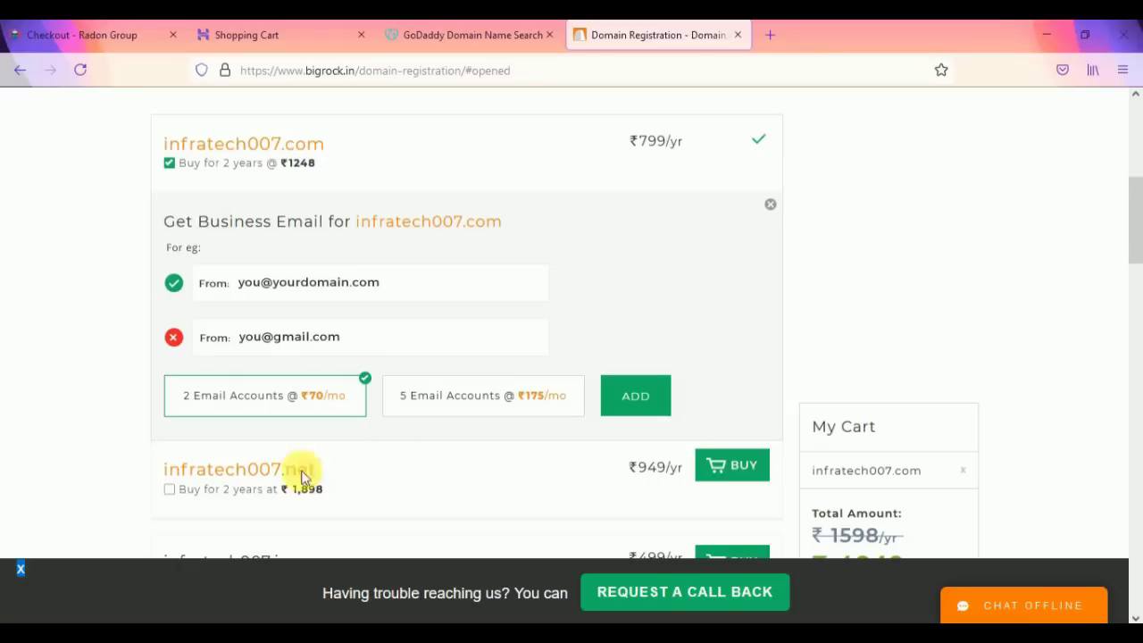
{"action": "scroll", "coordinate": [745, 346], "scroll_direction": "up", "scroll_amount": 1}
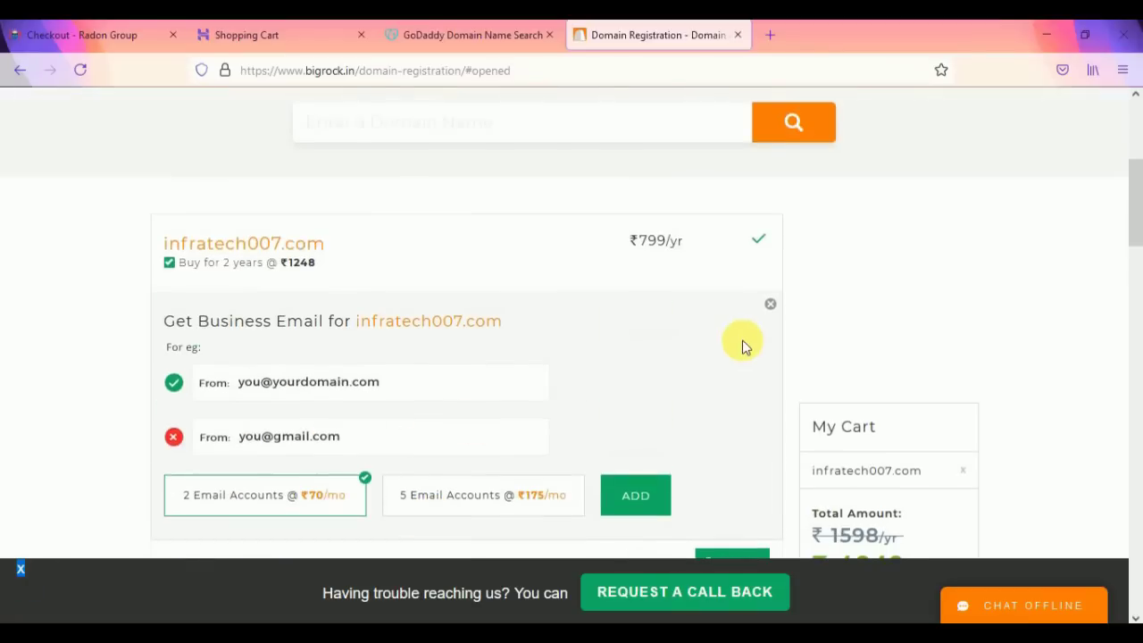
{"action": "left_click", "coordinate": [769, 303]}
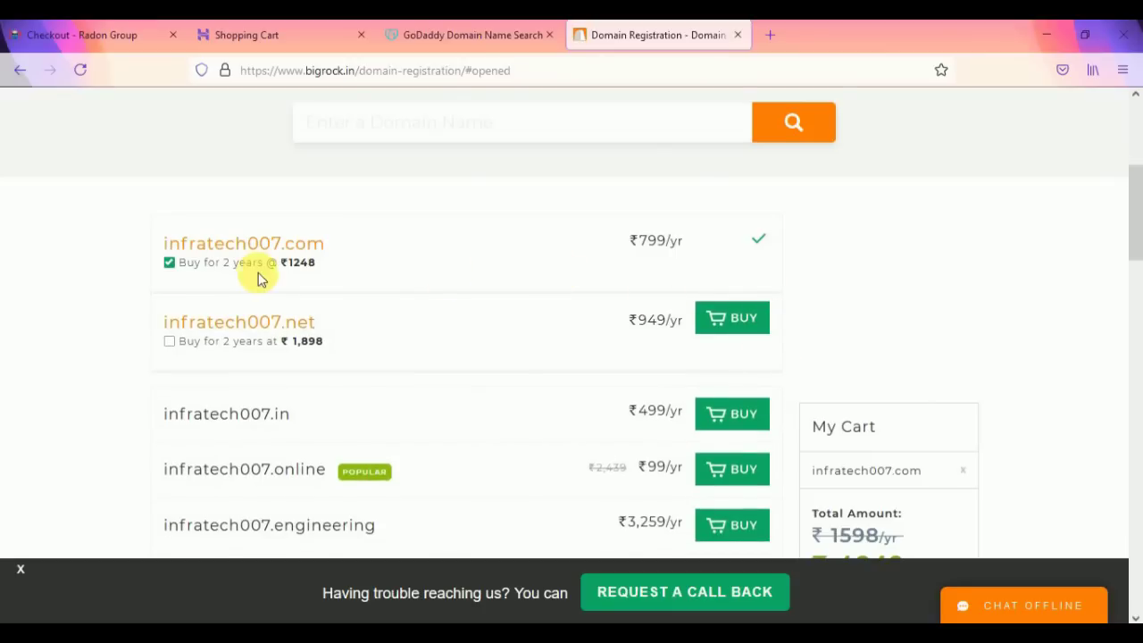
Step: Set the registration period to 1 Year in the Hostinger cart and GoDaddy basket
{"action": "left_click", "coordinate": [465, 34]}
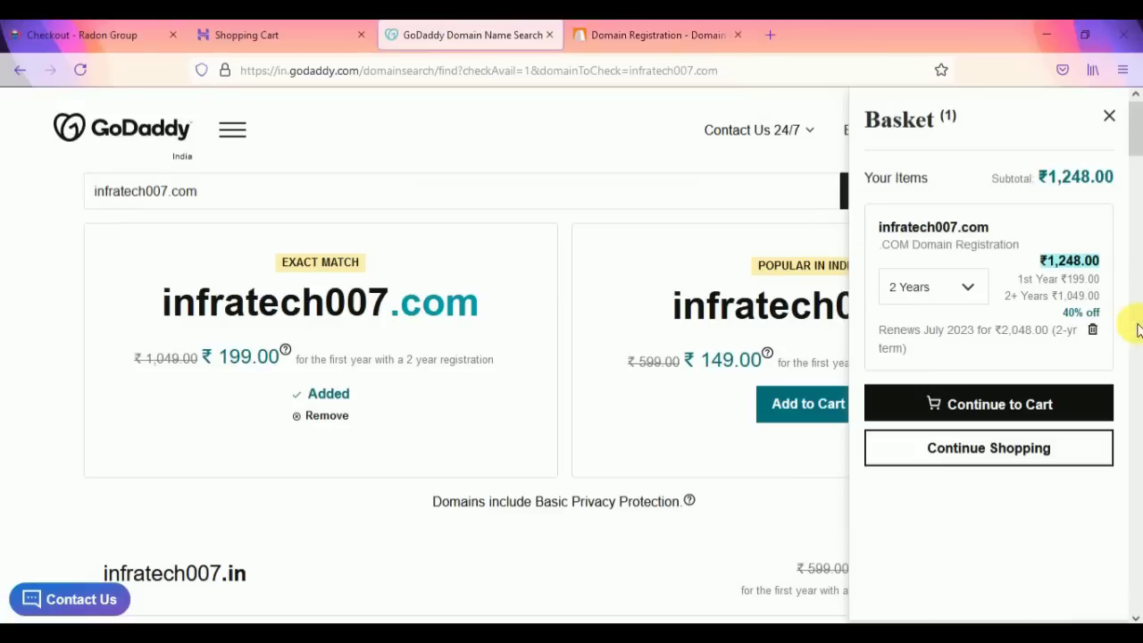
{"action": "left_click", "coordinate": [272, 34]}
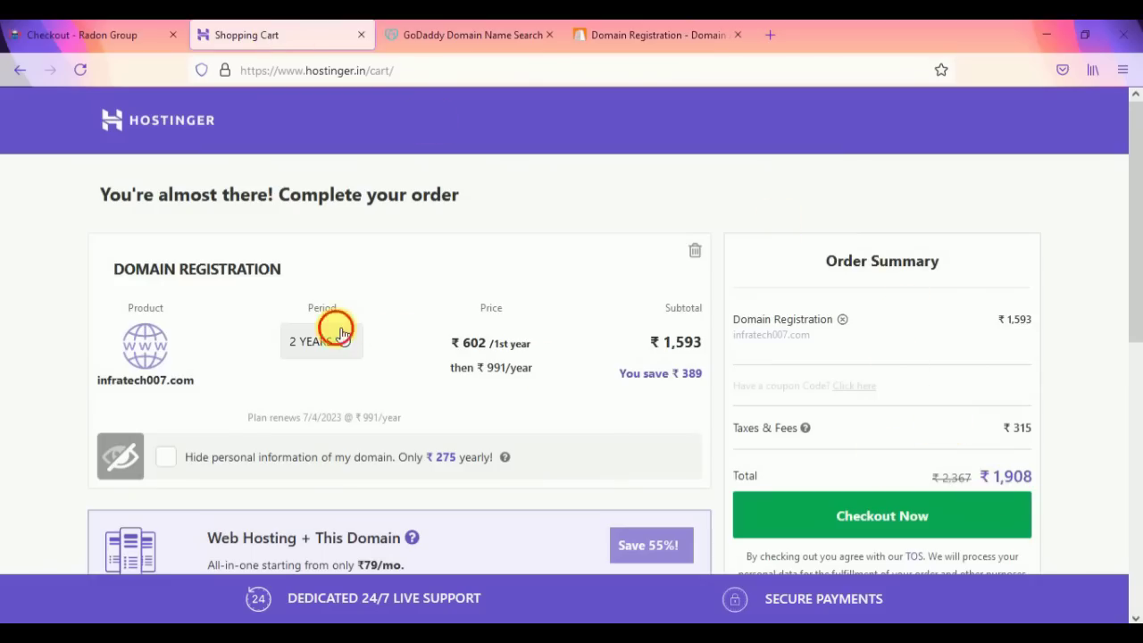
{"action": "left_click", "coordinate": [329, 340]}
{"action": "left_click", "coordinate": [319, 382]}
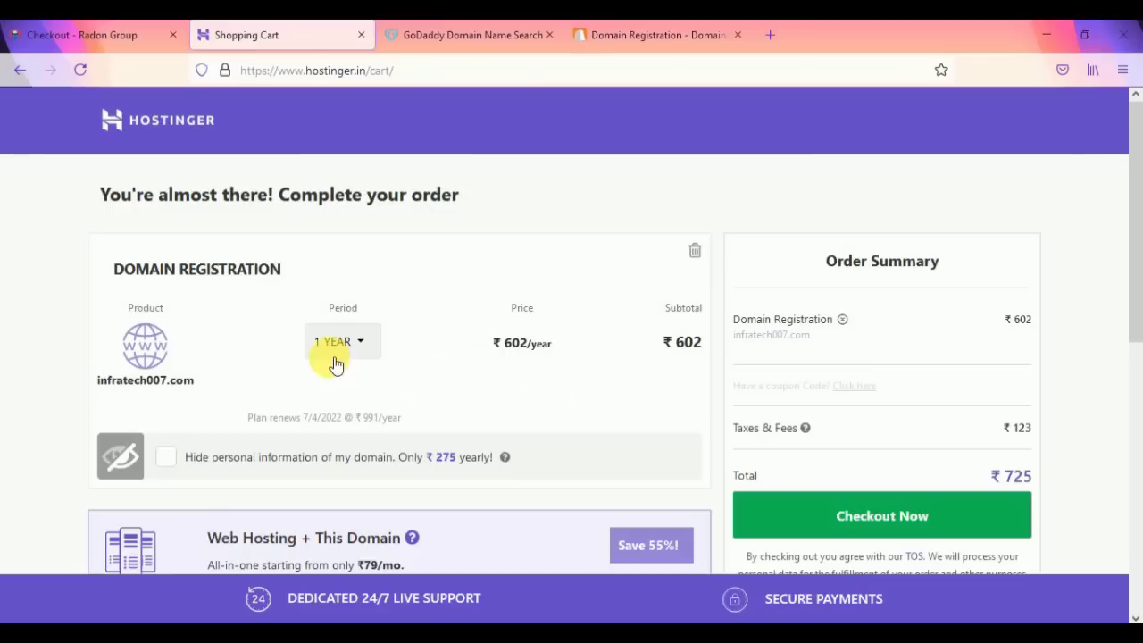
{"action": "left_click", "coordinate": [439, 34]}
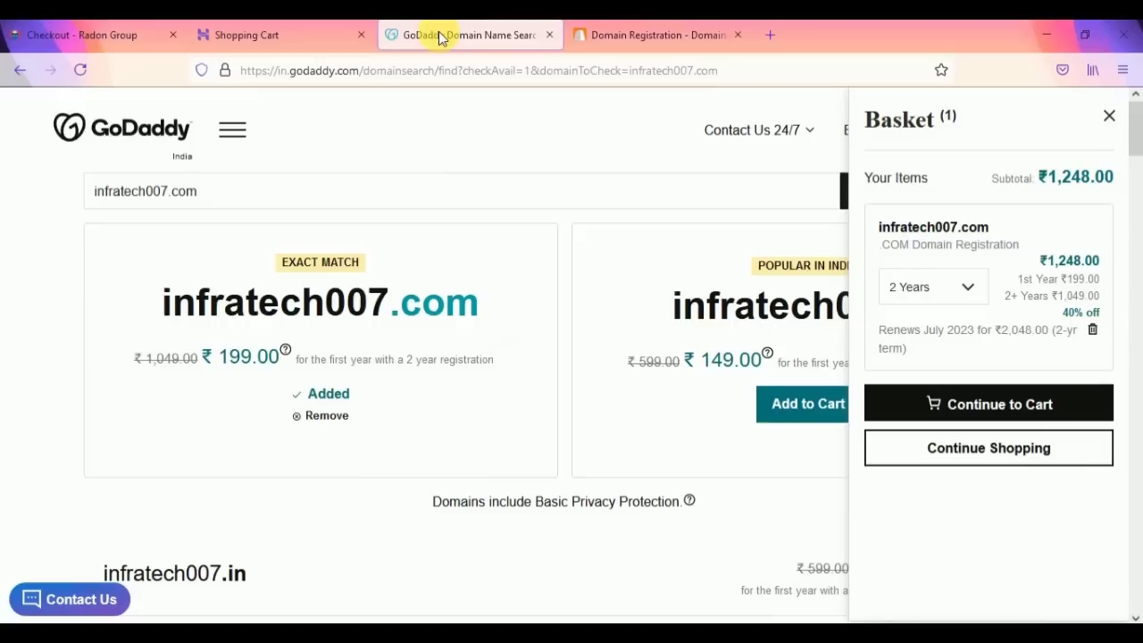
{"action": "left_click", "coordinate": [911, 287]}
{"action": "left_click", "coordinate": [933, 322]}
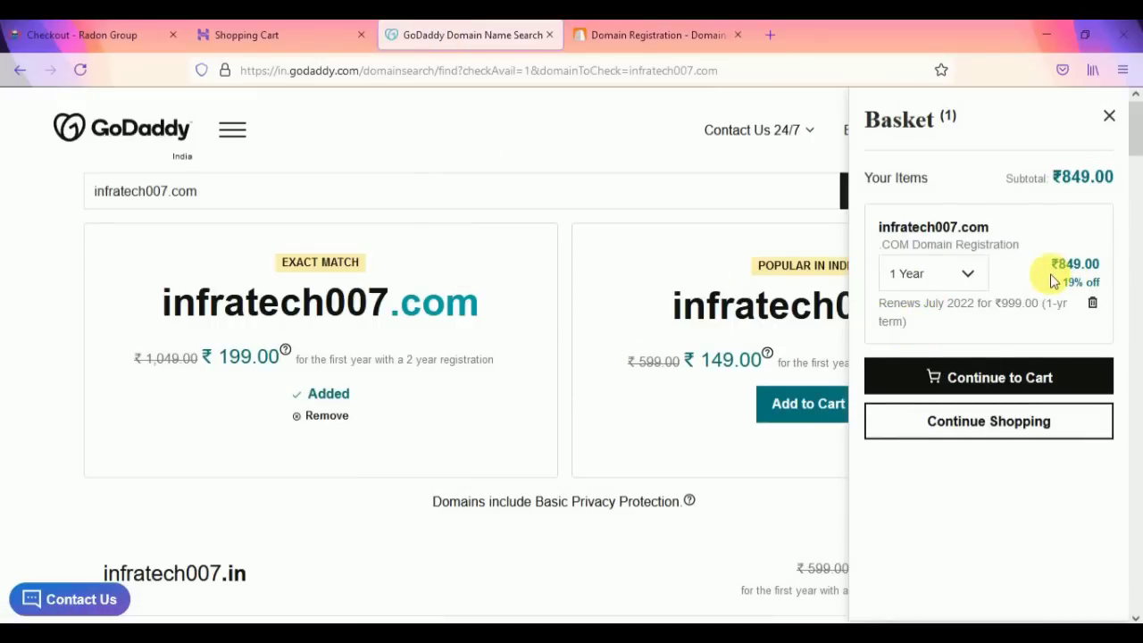
Step: Uncheck BigRock's 'Buy for 2 years' so the total reads ₹799/yr, then compare carts
{"action": "left_click", "coordinate": [654, 36]}
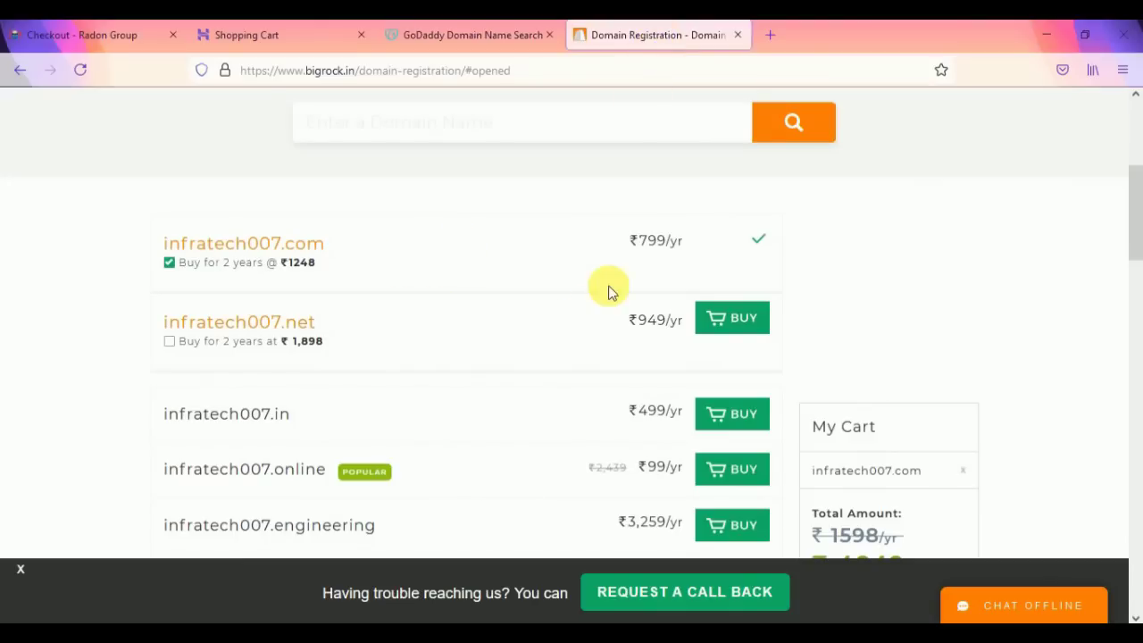
{"action": "left_click", "coordinate": [169, 261]}
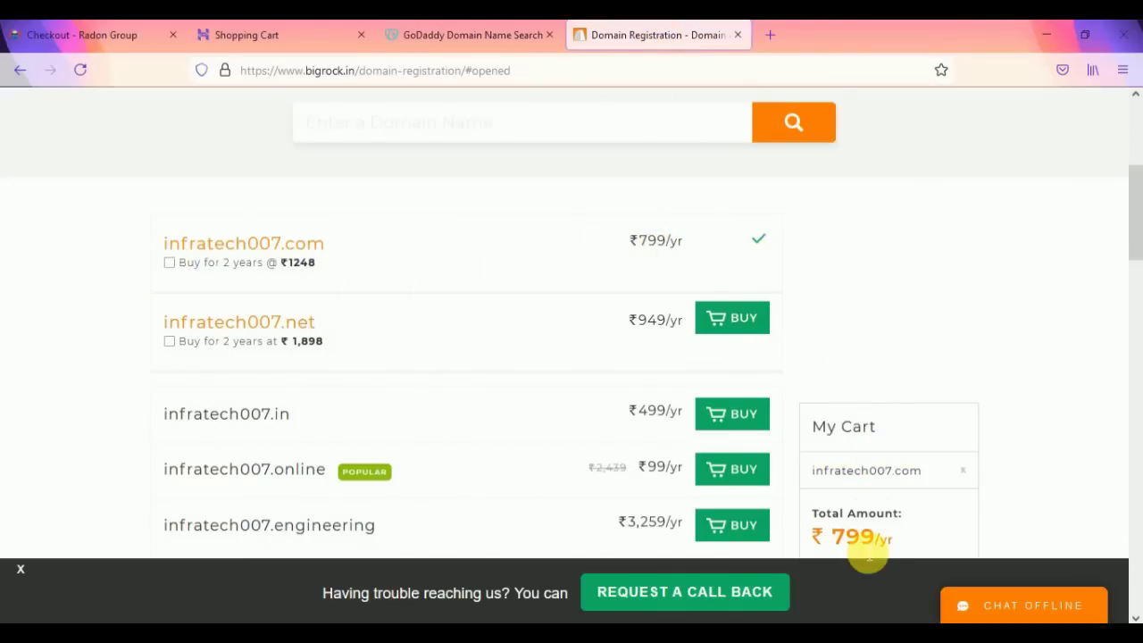
{"action": "mouse_move", "coordinate": [865, 540]}
{"action": "left_mouse_down"}
{"action": "mouse_move", "coordinate": [891, 538]}
{"action": "mouse_move", "coordinate": [848, 541]}
{"action": "left_mouse_up"}
{"action": "left_click", "coordinate": [930, 509]}
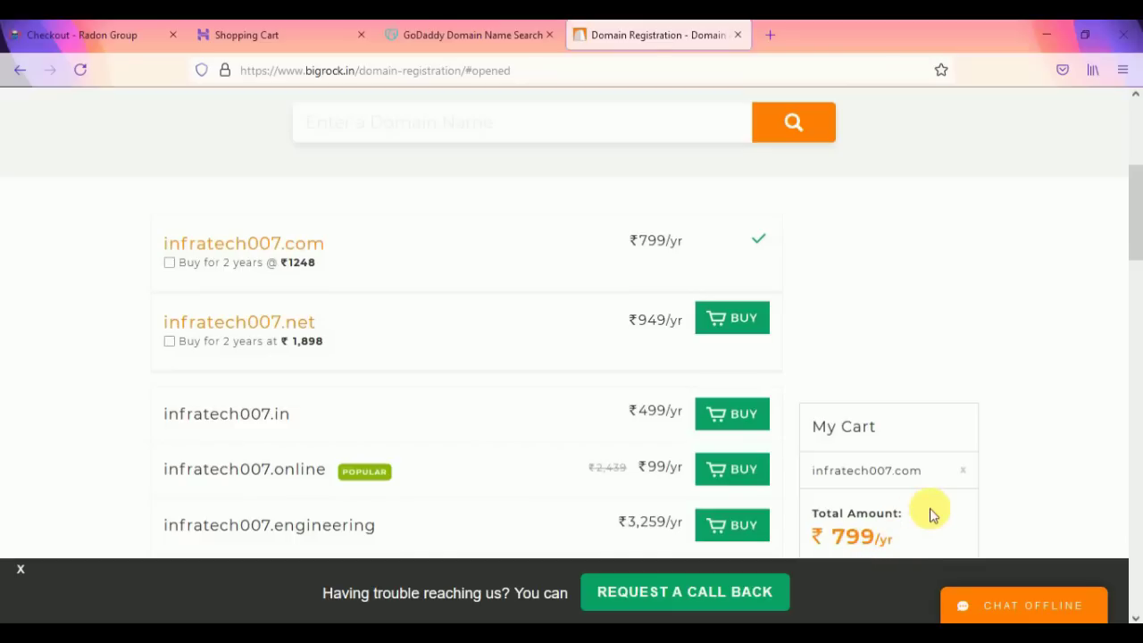
{"action": "left_click", "coordinate": [473, 34]}
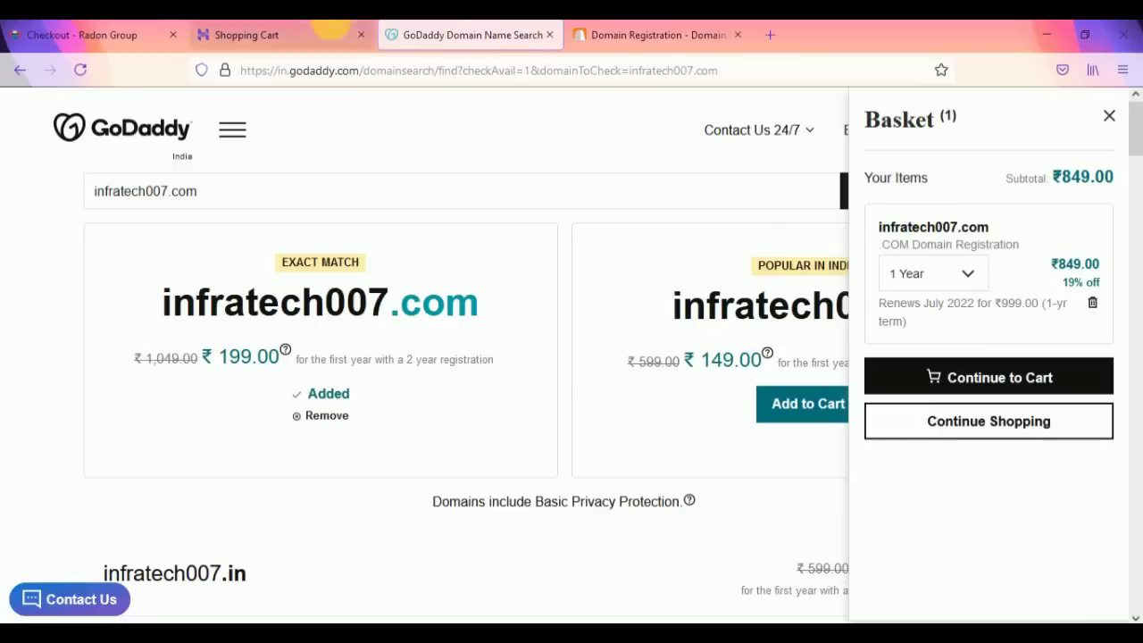
{"action": "left_click", "coordinate": [290, 36]}
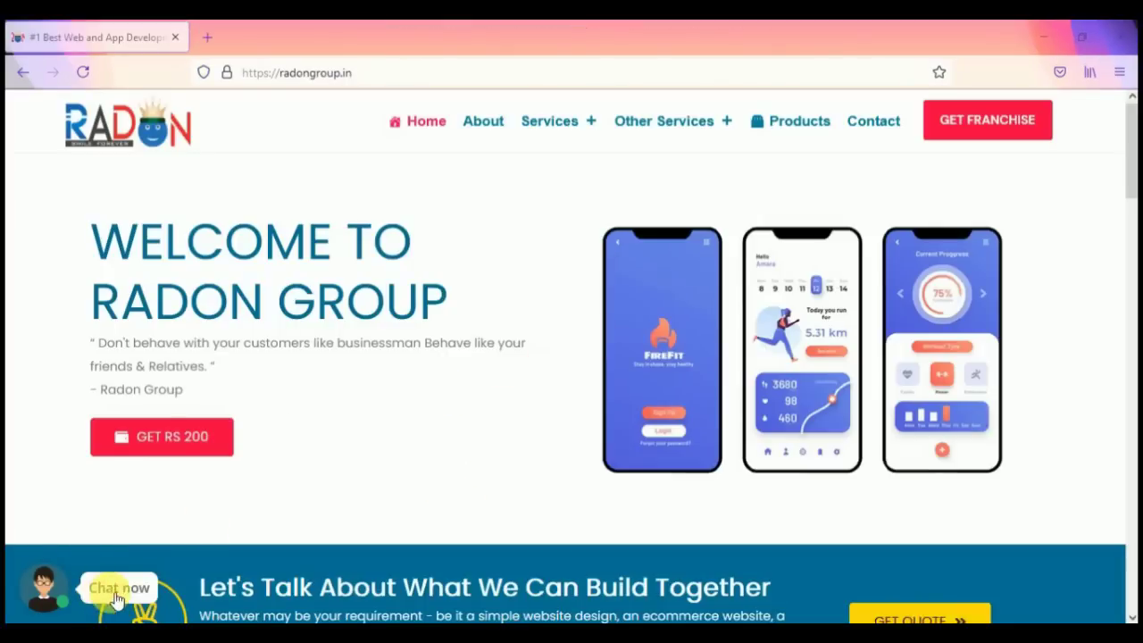
Step: Start the Radon Group support chat and send a name
{"action": "left_click", "coordinate": [59, 594]}
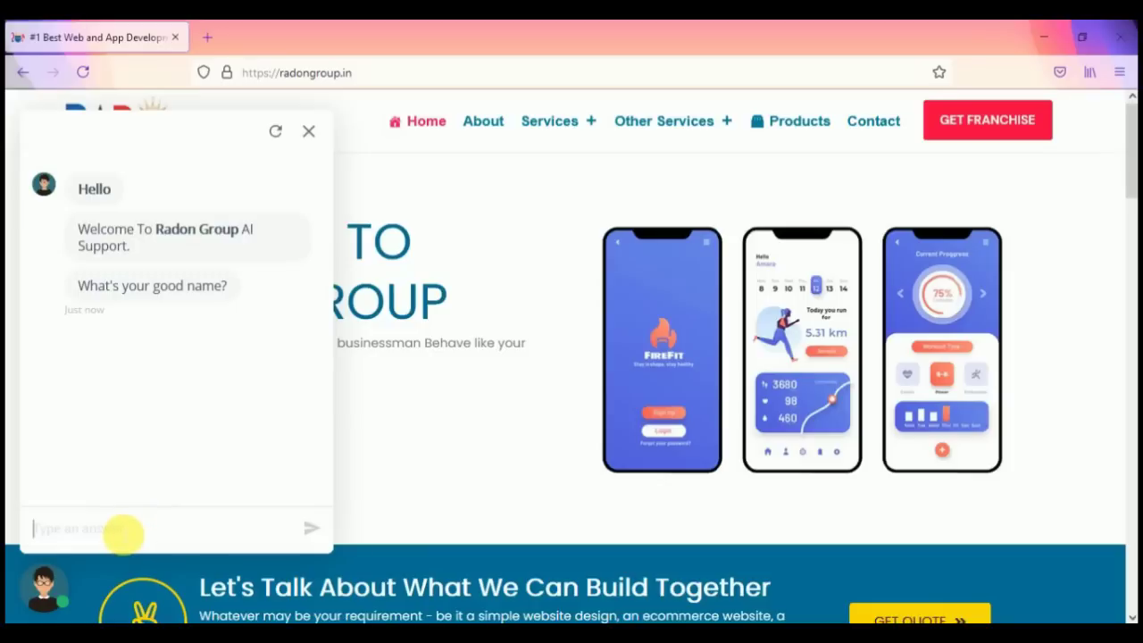
{"action": "type", "text": "Infra Tech"}
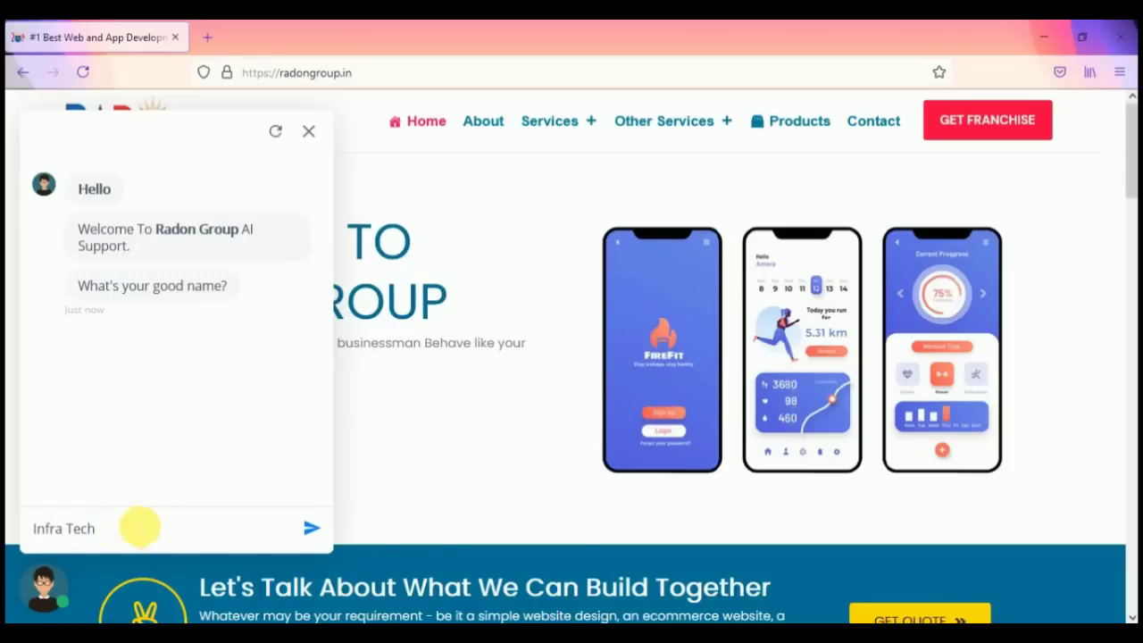
{"action": "left_click", "coordinate": [313, 529]}
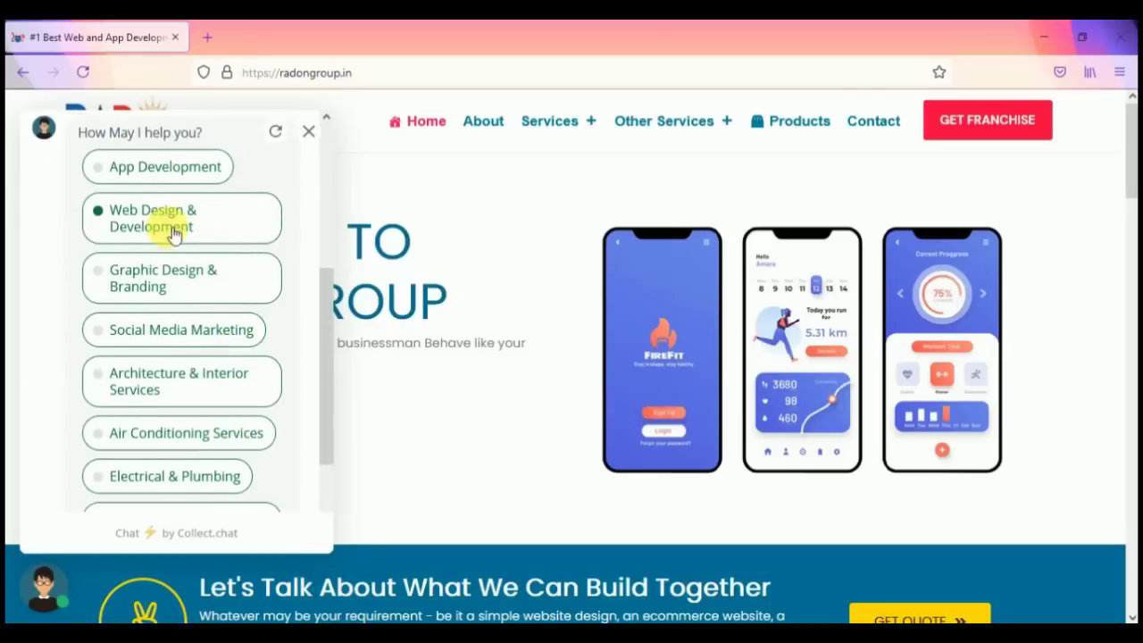
Step: Answer Web Design & Development and Delhi in the chat, then choose Email Us
{"action": "left_click", "coordinate": [166, 277]}
{"action": "scroll", "coordinate": [202, 384], "scroll_direction": "down", "scroll_amount": 3}
{"action": "scroll", "coordinate": [186, 451], "scroll_direction": "up", "scroll_amount": 3}
{"action": "scroll", "coordinate": [190, 434], "scroll_direction": "up", "scroll_amount": 3}
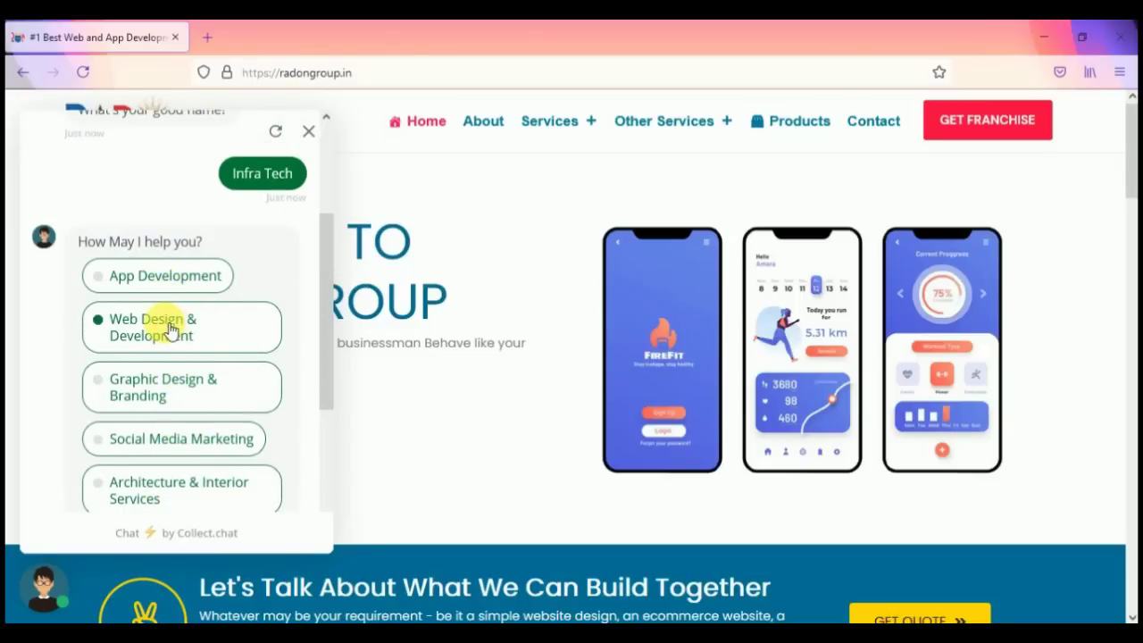
{"action": "scroll", "coordinate": [171, 329], "scroll_direction": "down", "scroll_amount": 3}
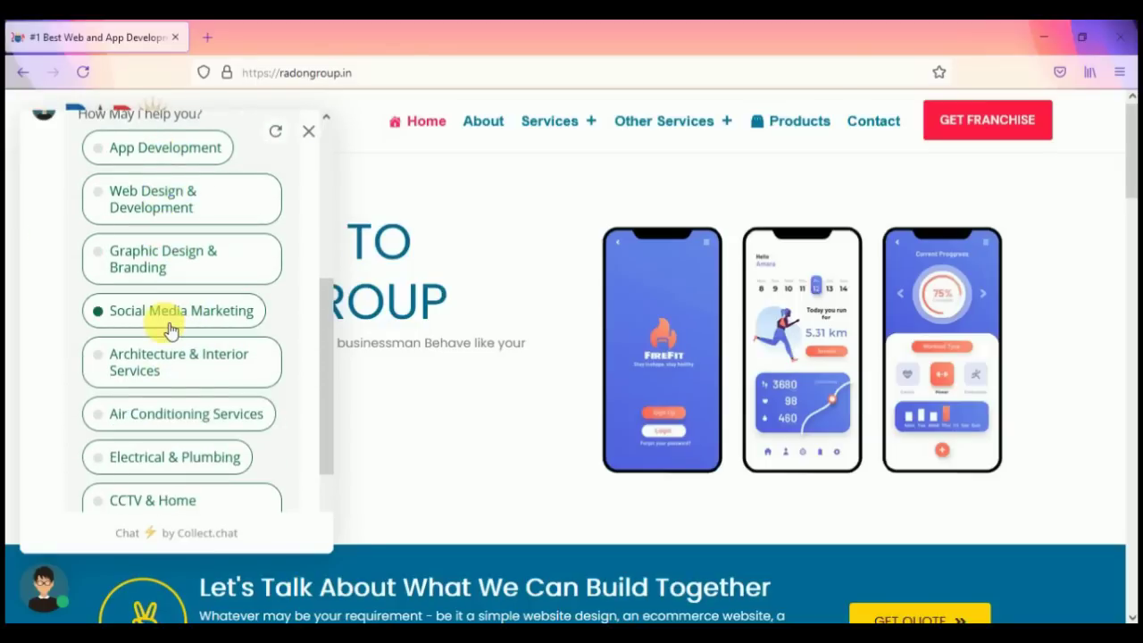
{"action": "left_click", "coordinate": [168, 214]}
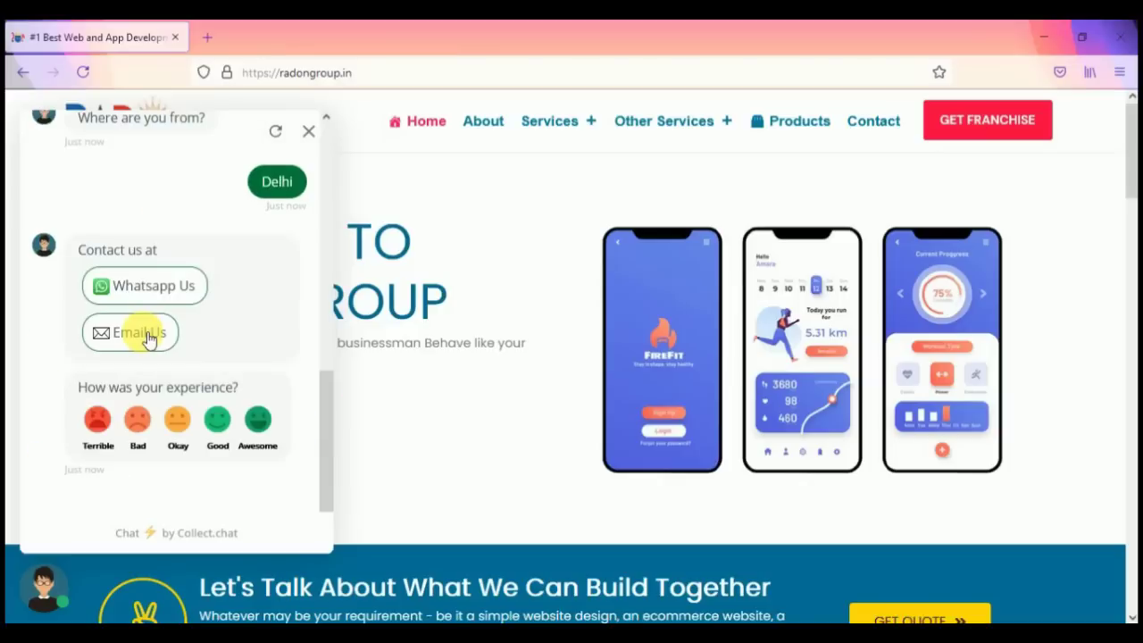
{"action": "left_click", "coordinate": [279, 457]}
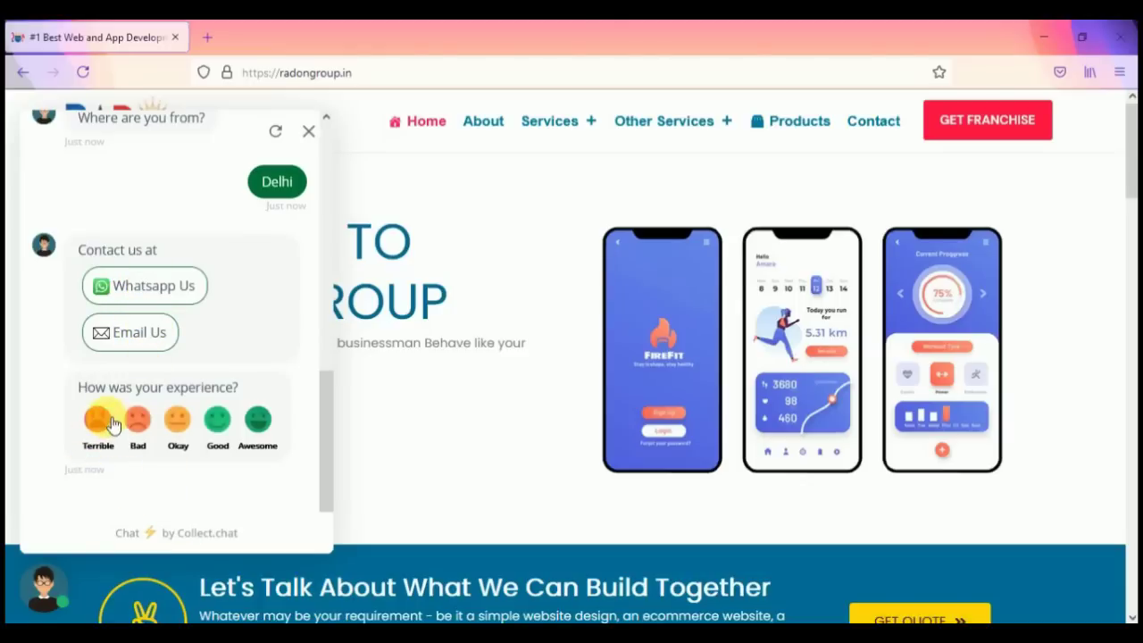
{"action": "left_click", "coordinate": [147, 333]}
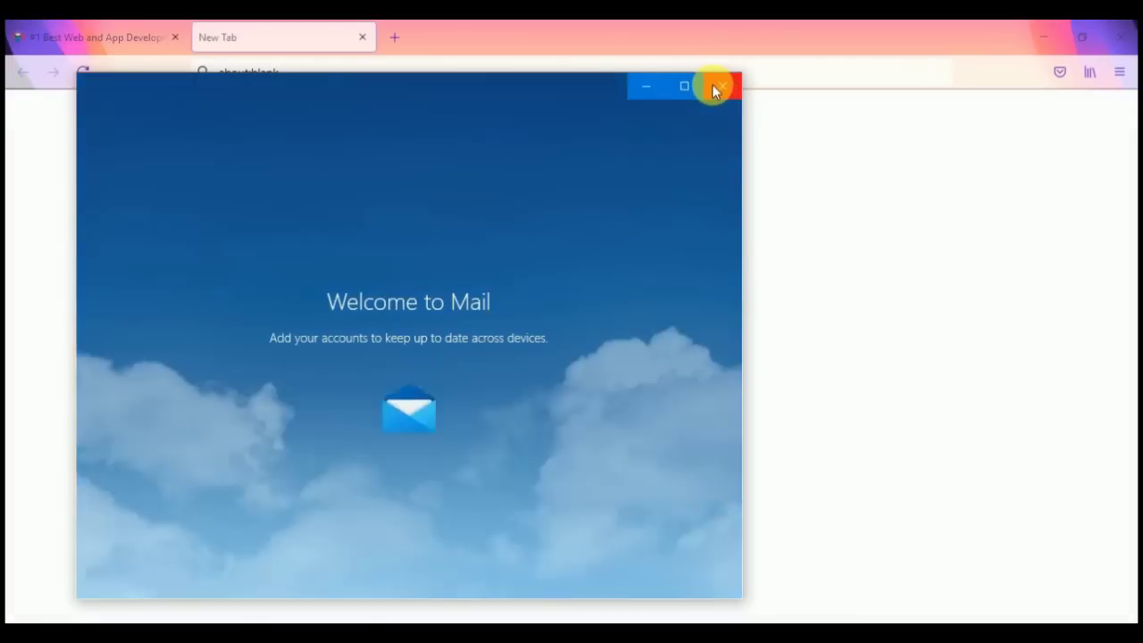
Step: Dismiss the Add an account prompt, close Mail, and return to the Radon Group tab
{"action": "left_click", "coordinate": [577, 132]}
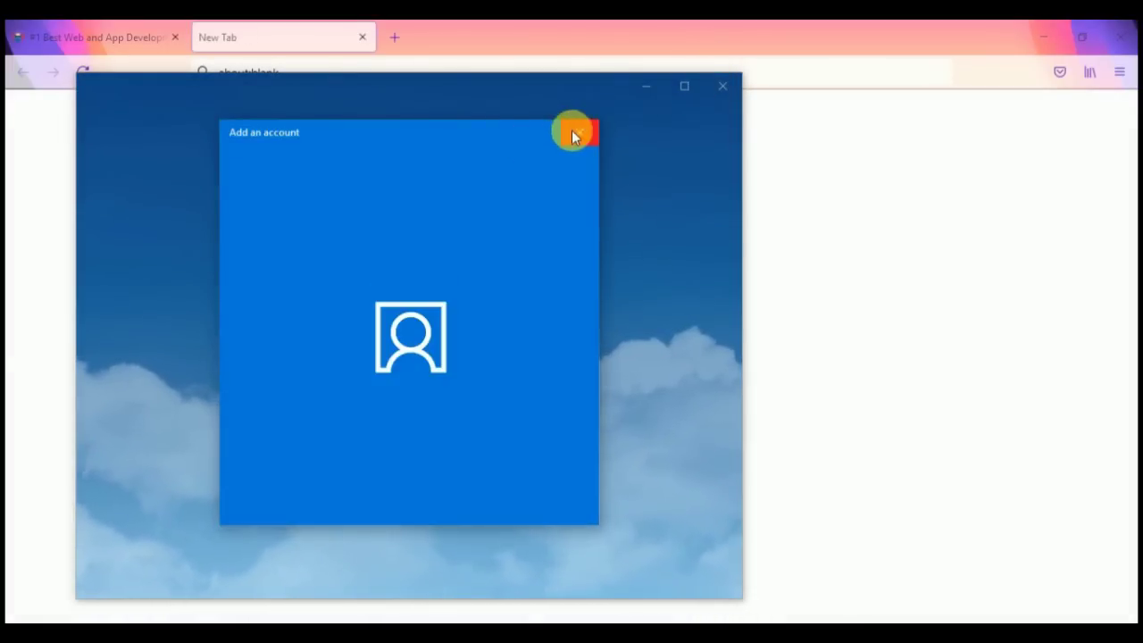
{"action": "left_click", "coordinate": [722, 86]}
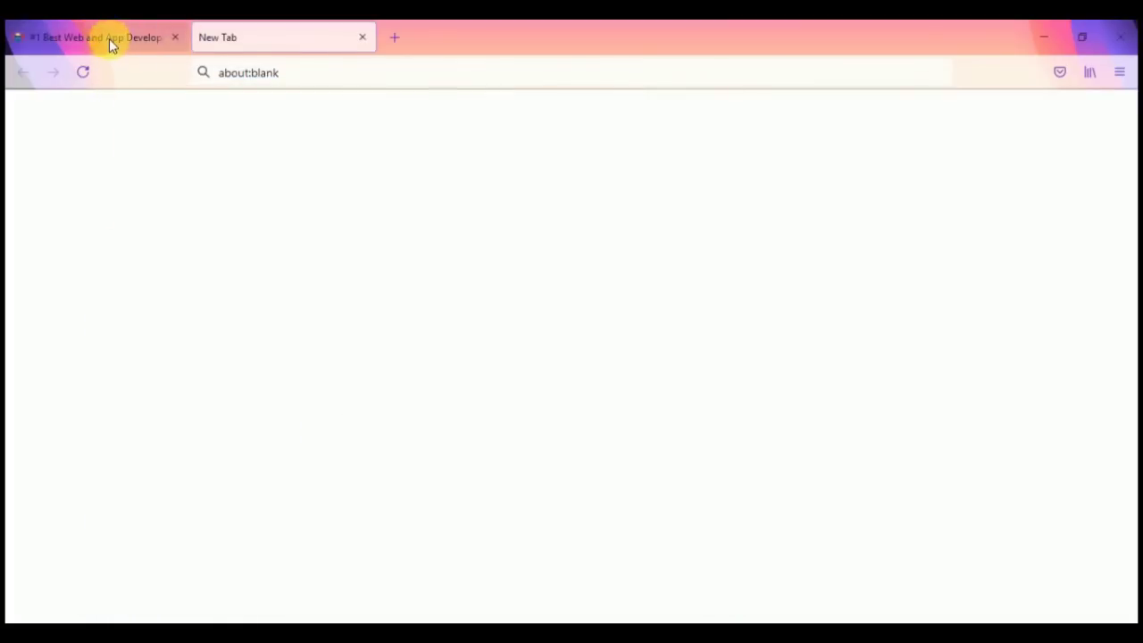
{"action": "left_click", "coordinate": [110, 39]}
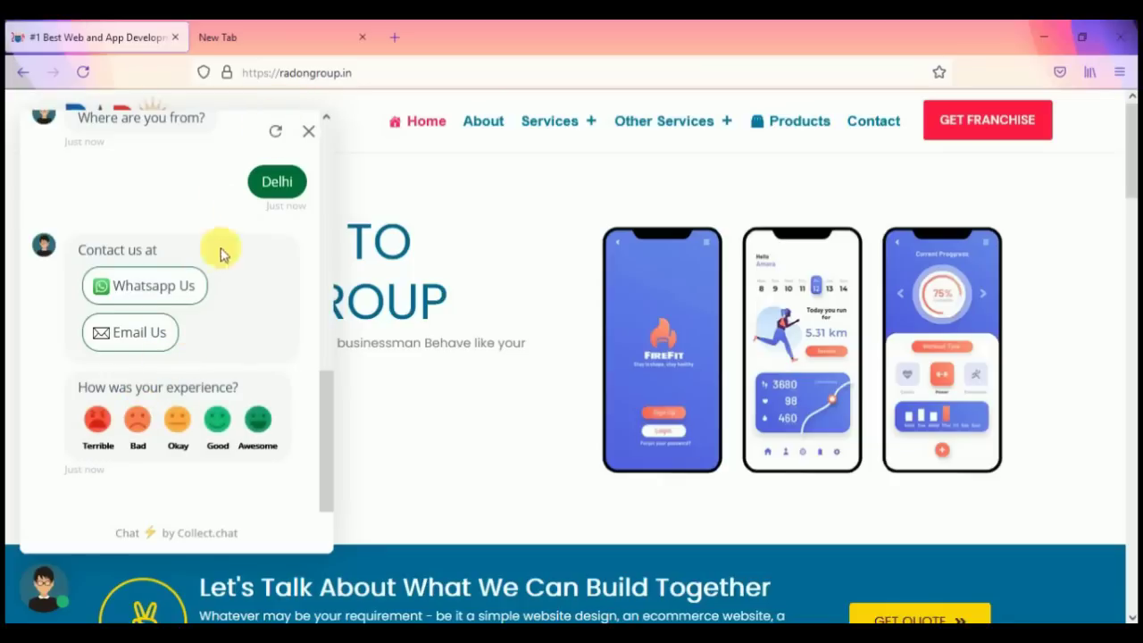
Step: Try Whatsapp Us, close its extra tabs, rate the chat Good and close it
{"action": "left_click", "coordinate": [140, 297]}
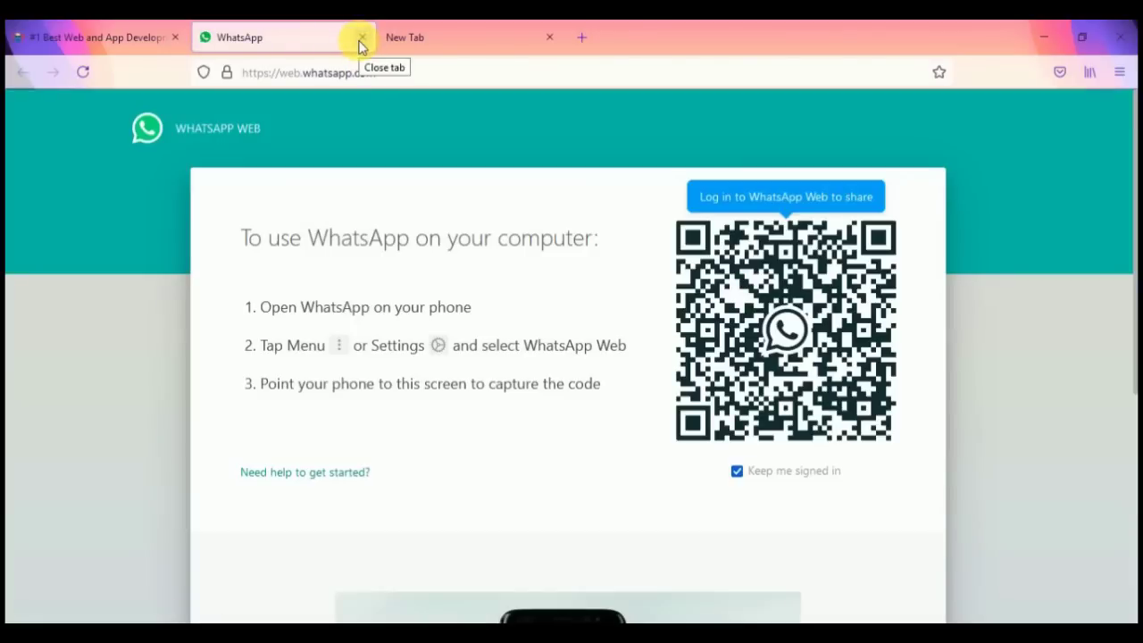
{"action": "left_click", "coordinate": [361, 39]}
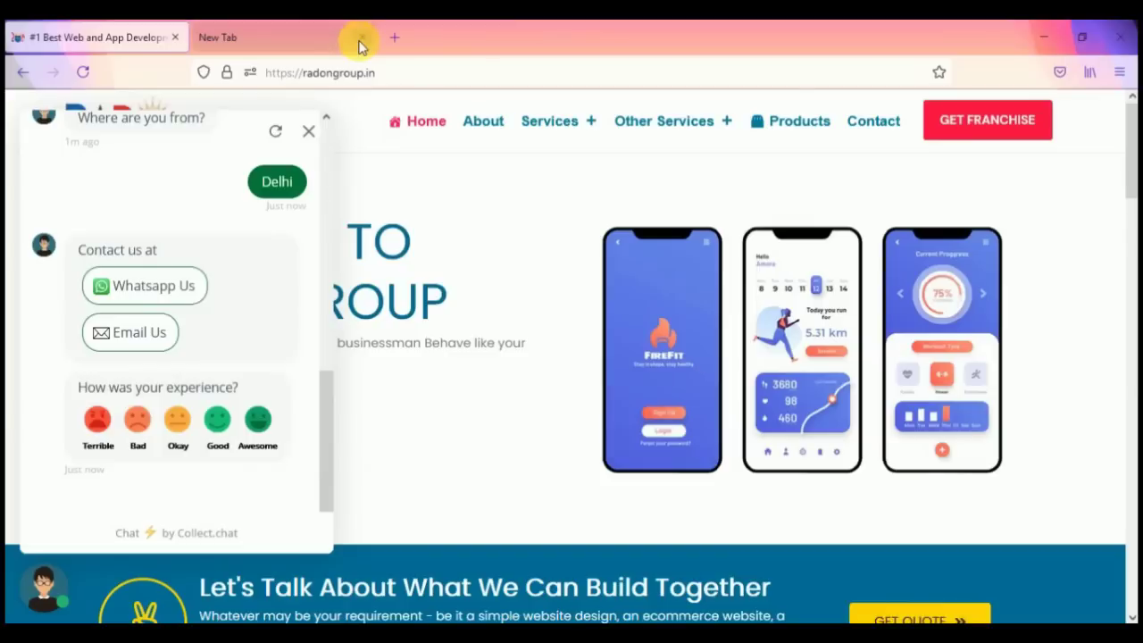
{"action": "left_click", "coordinate": [362, 39]}
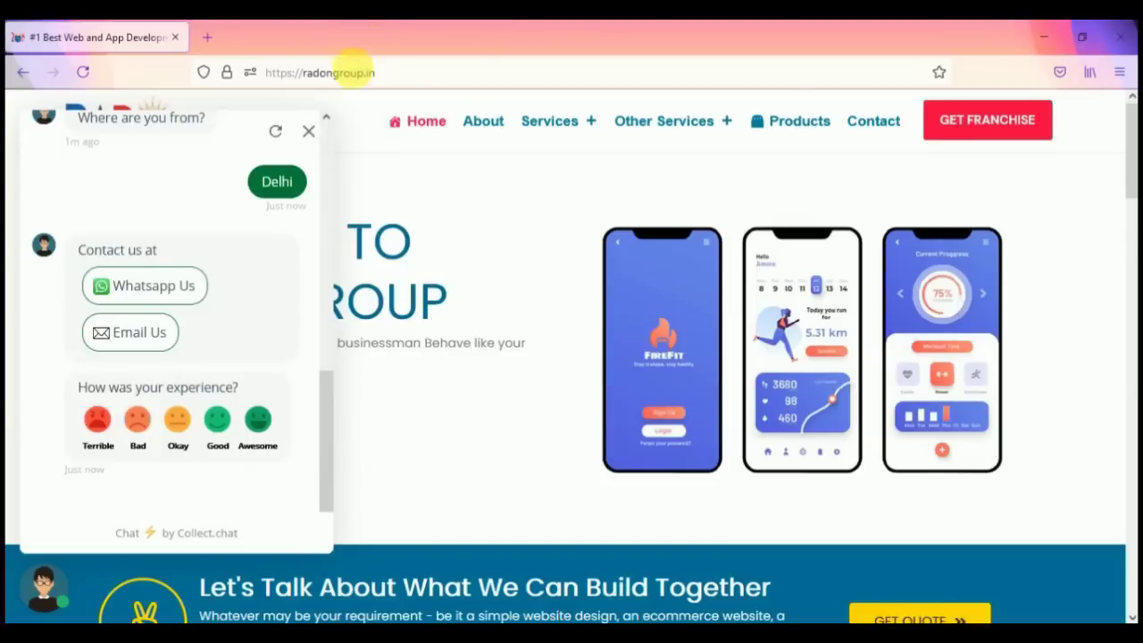
{"action": "left_click", "coordinate": [222, 424]}
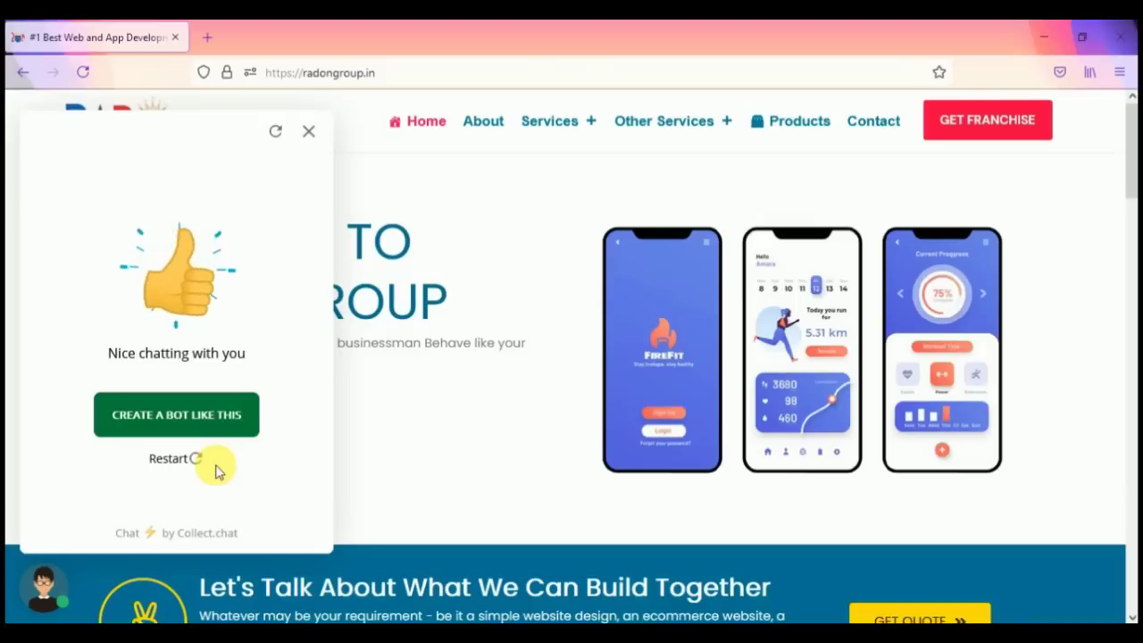
{"action": "left_click", "coordinate": [310, 134]}
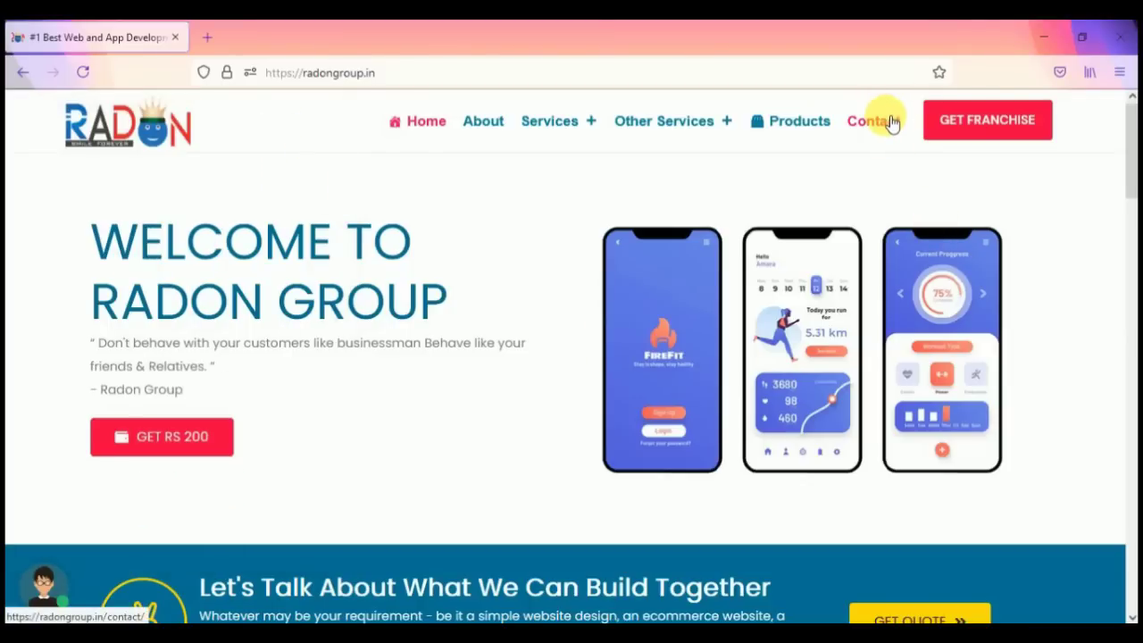
Step: Use the footer contact e-mail link, then close the Mail window it launches
{"action": "scroll", "coordinate": [860, 338], "scroll_direction": "down", "scroll_amount": 15}
{"action": "scroll", "coordinate": [857, 342], "scroll_direction": "down", "scroll_amount": 5}
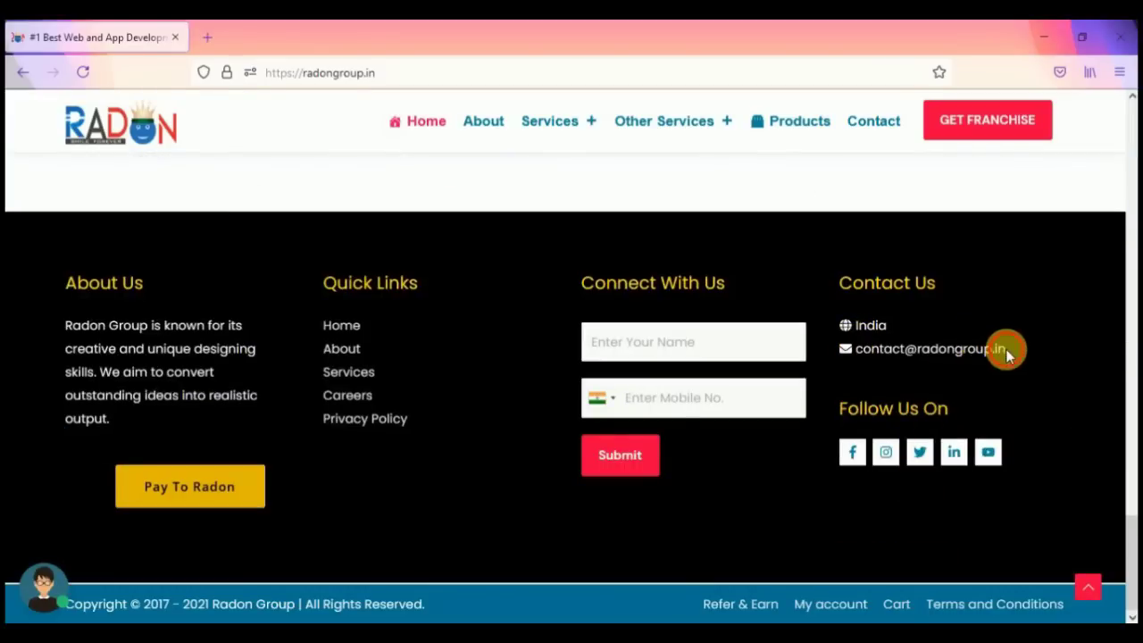
{"action": "left_click", "coordinate": [933, 351]}
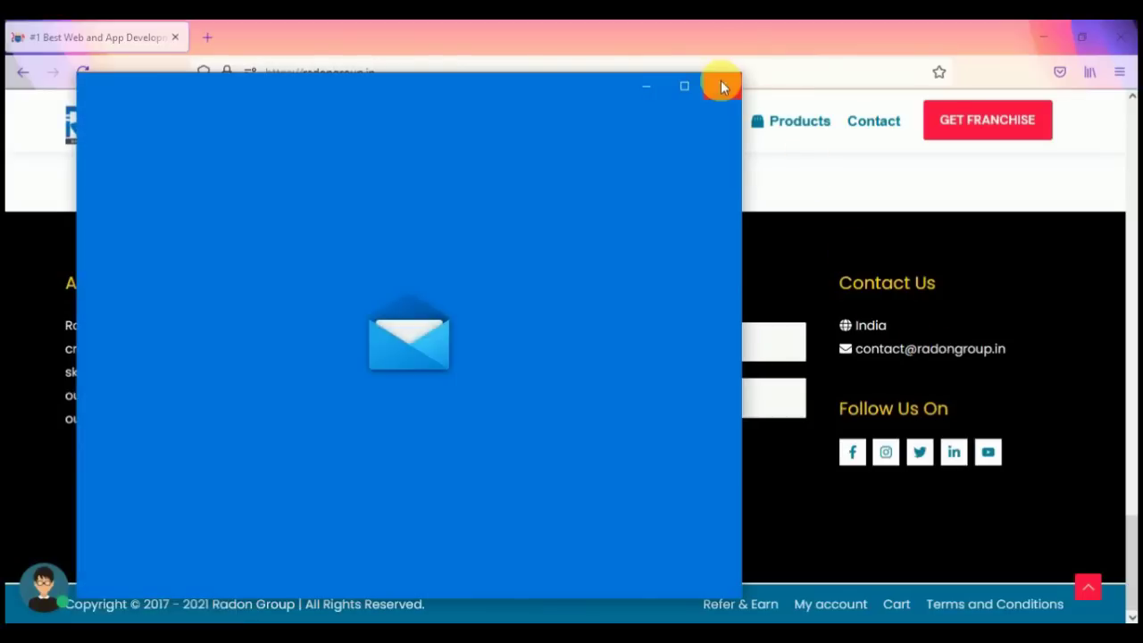
{"action": "left_click", "coordinate": [723, 85]}
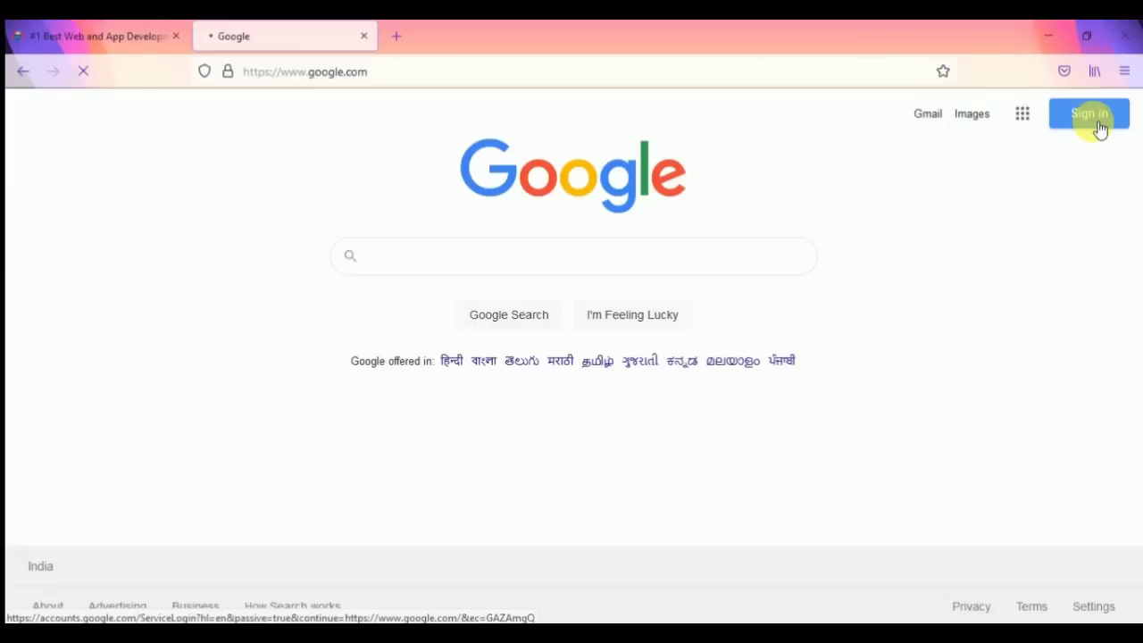
Step: Sign in to Google with the account e-mail and password, then open Gmail
{"action": "left_click", "coordinate": [1093, 118]}
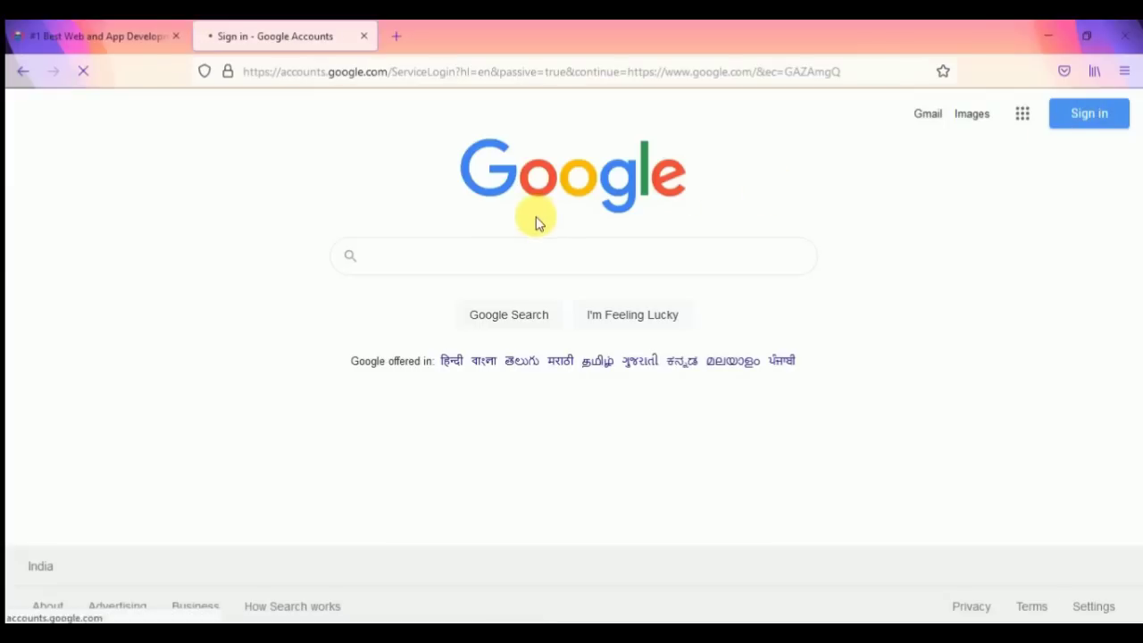
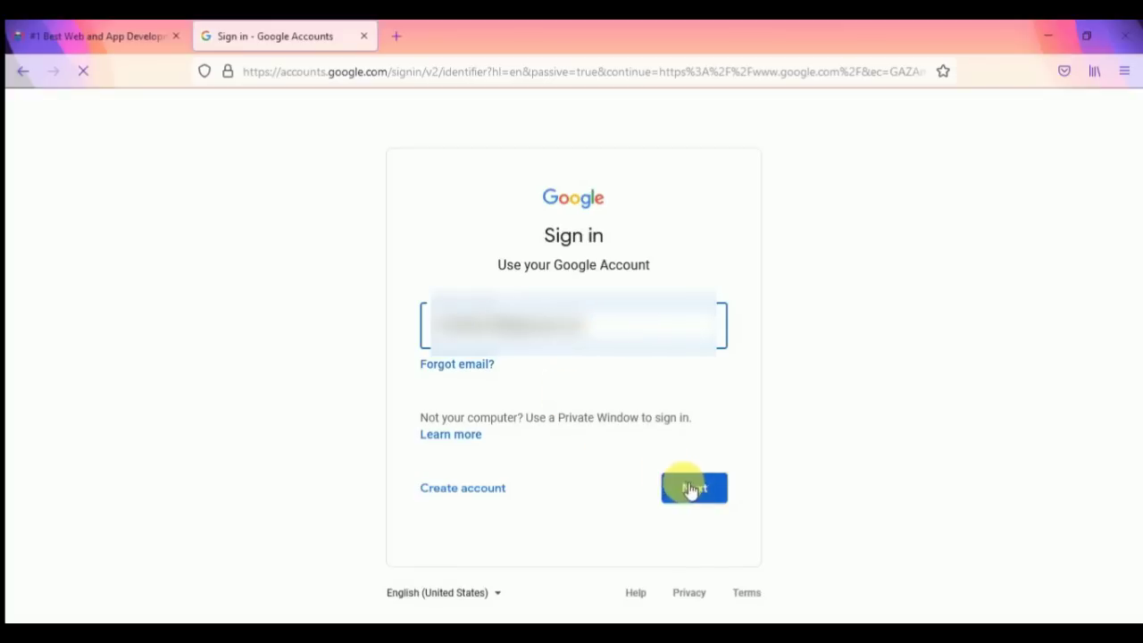
{"action": "left_click", "coordinate": [683, 485]}
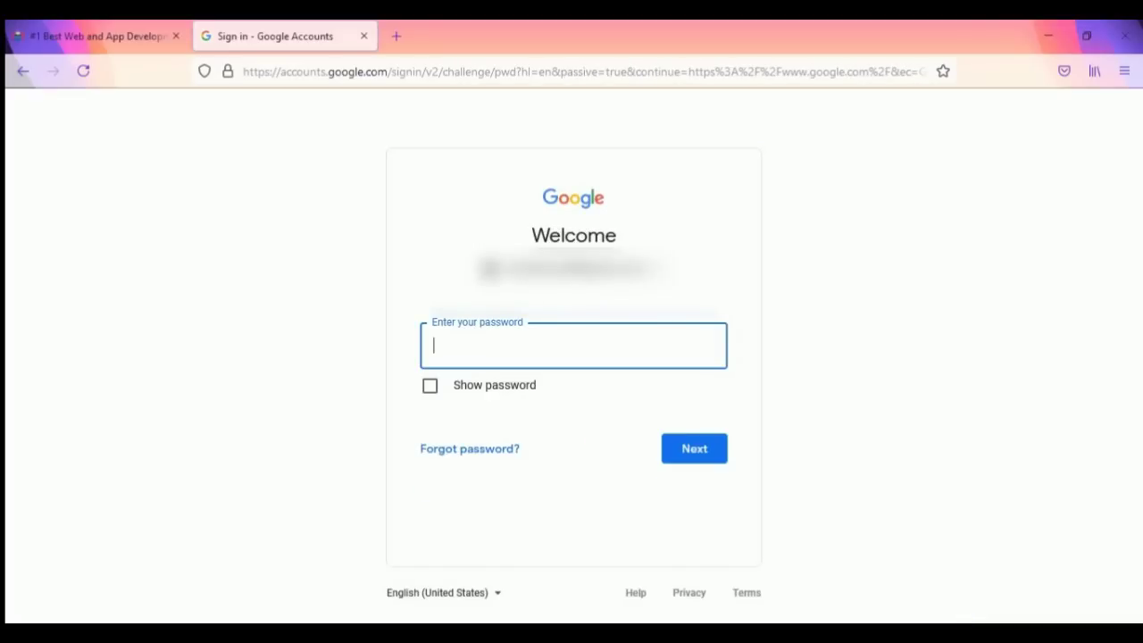
{"action": "type", "text": "•"}
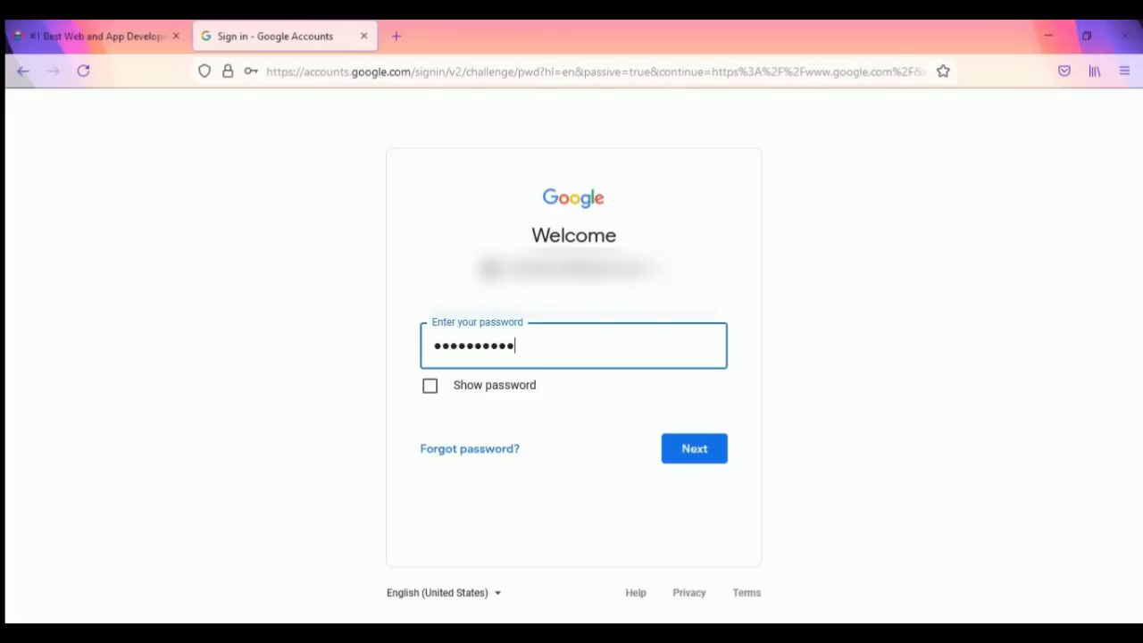
{"action": "left_click", "coordinate": [704, 449]}
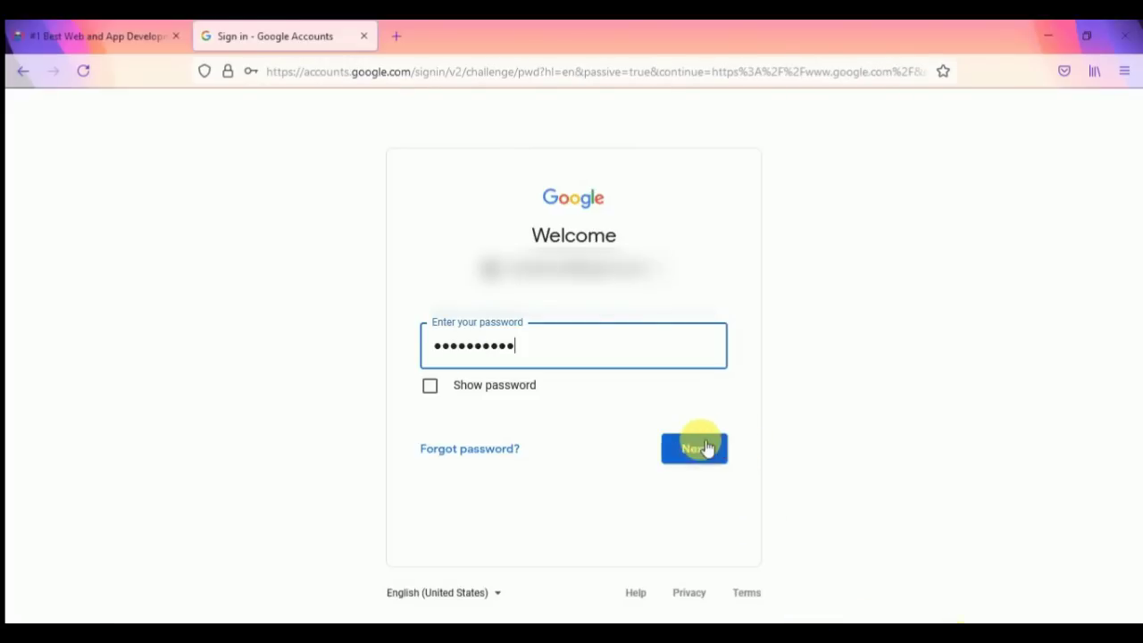
{"action": "left_click", "coordinate": [979, 120]}
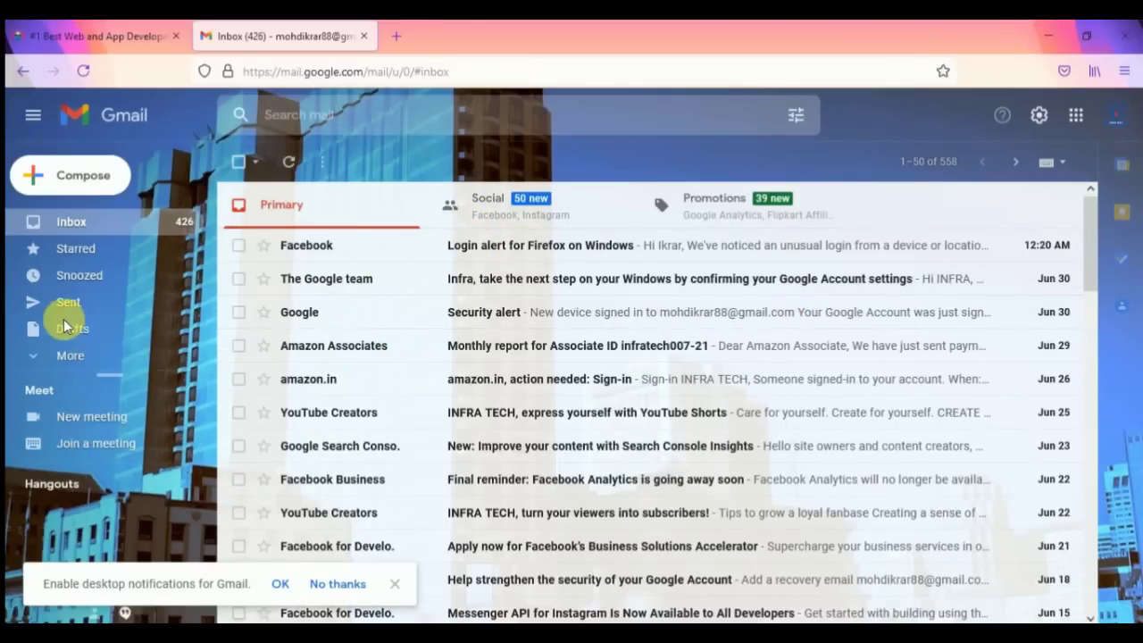
Step: Open RADON GROUP's 'Web Hosting C-Panel Account Details' message from Gmail's Spam folder
{"action": "left_click", "coordinate": [64, 356]}
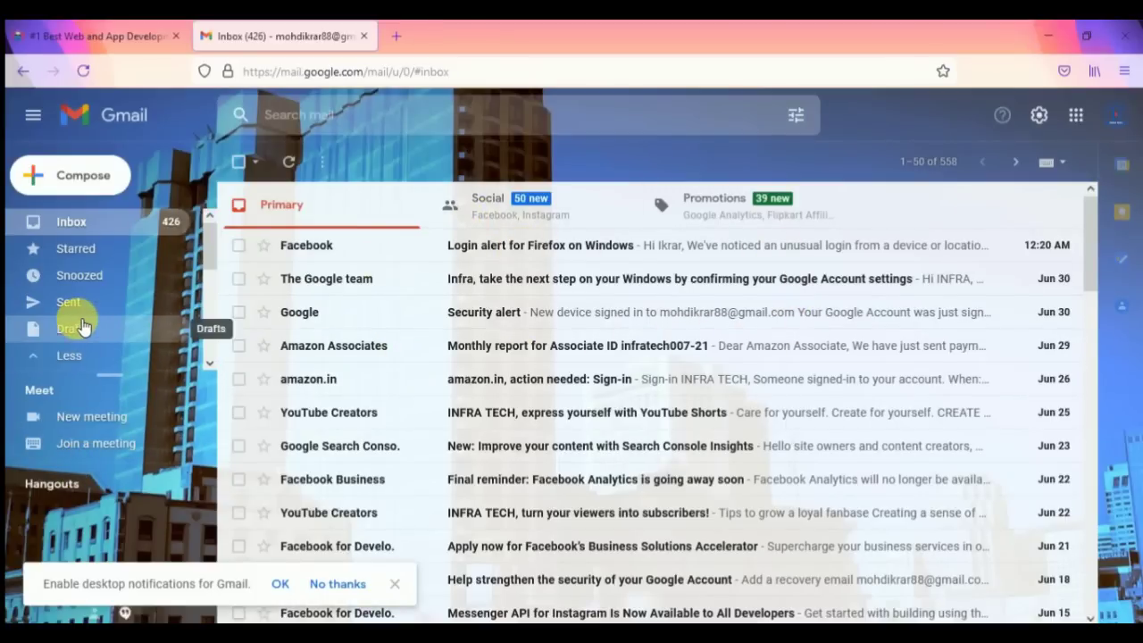
{"action": "scroll", "coordinate": [82, 333], "scroll_direction": "down", "scroll_amount": 4}
{"action": "scroll", "coordinate": [87, 338], "scroll_direction": "down", "scroll_amount": 1}
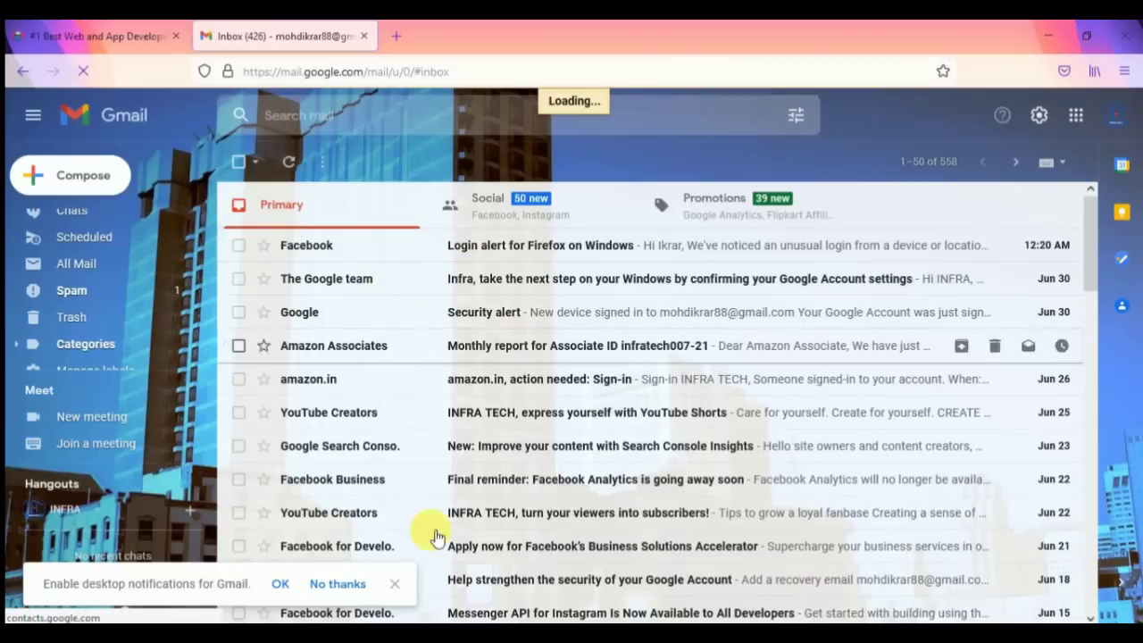
{"action": "left_click", "coordinate": [397, 590]}
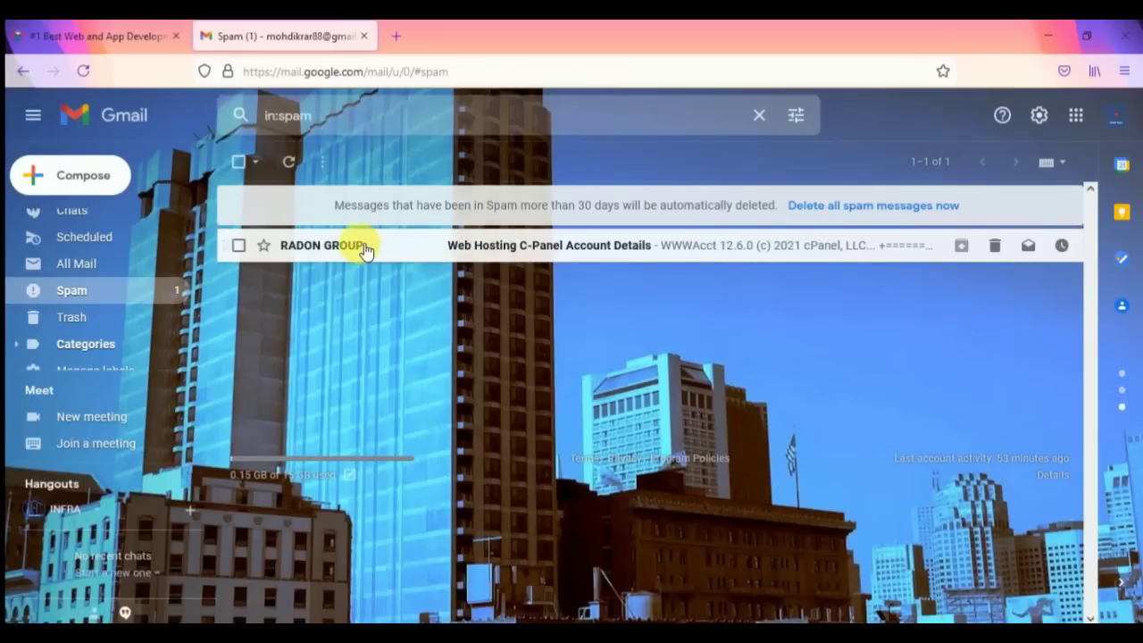
{"action": "left_click", "coordinate": [366, 251]}
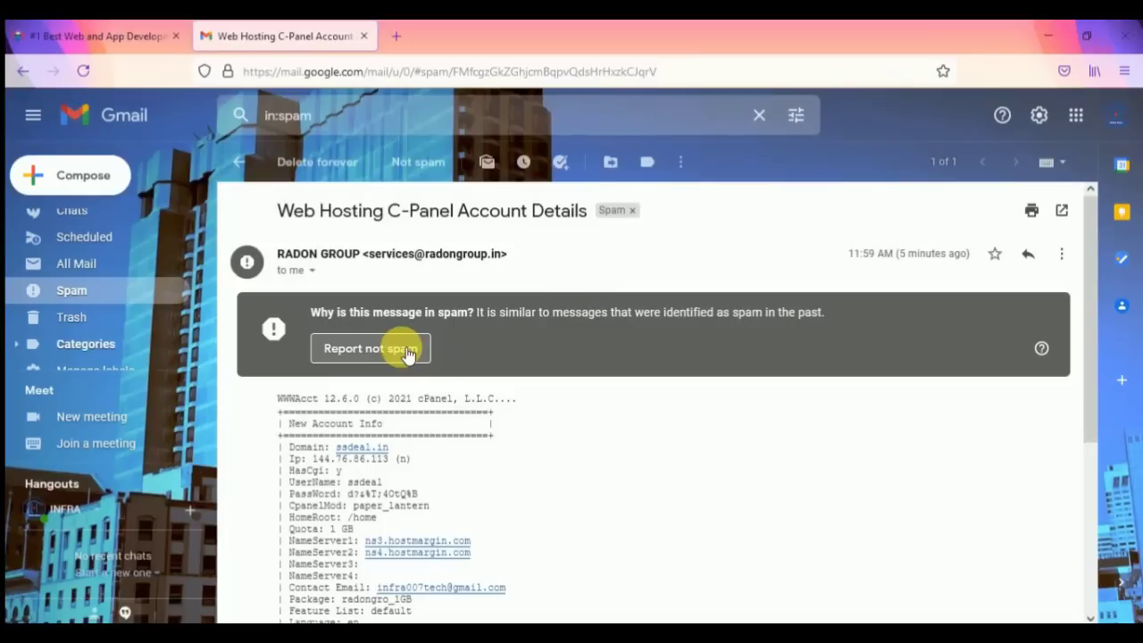
{"action": "scroll", "coordinate": [407, 353], "scroll_direction": "down", "scroll_amount": 2}
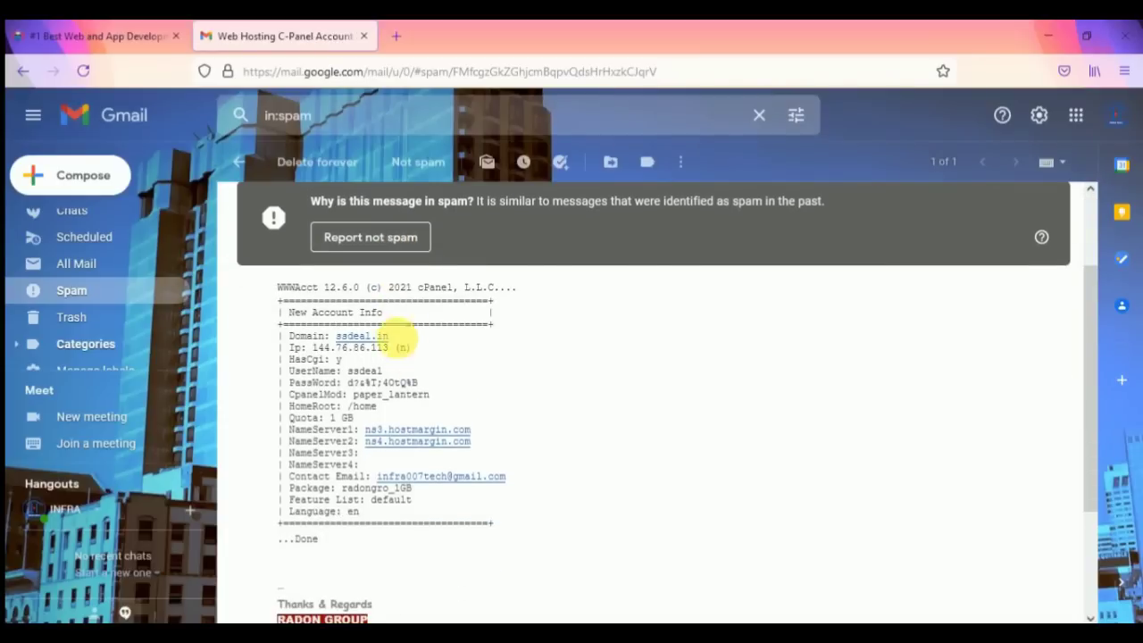
Step: Report the C-Panel details message not spam, reopen it from Inbox, then open a Google tab
{"action": "left_click", "coordinate": [376, 237]}
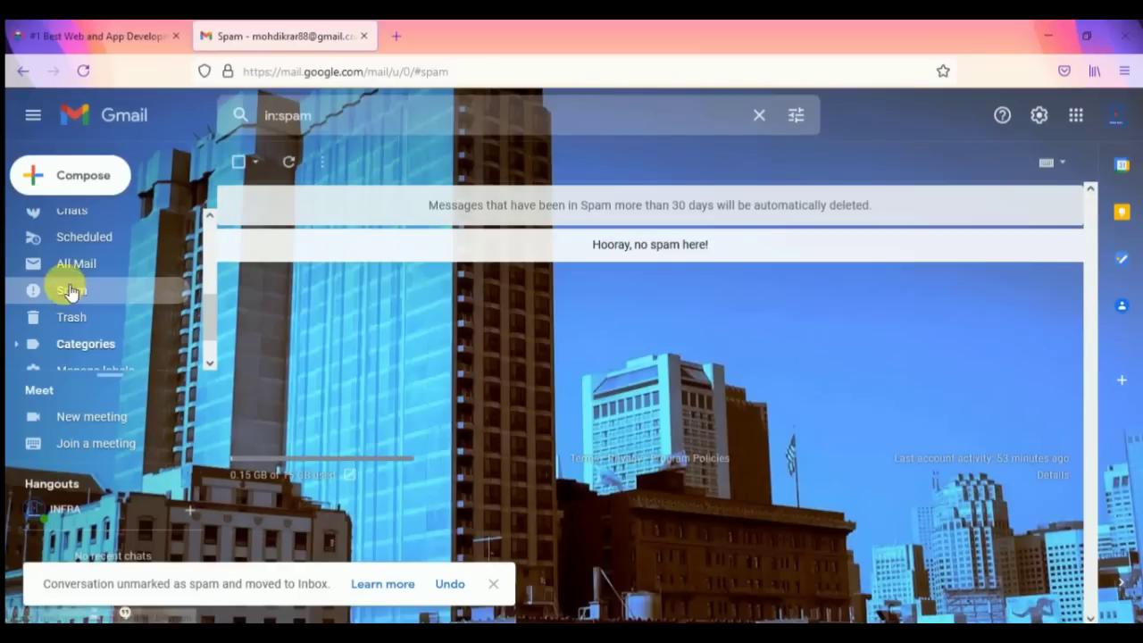
{"action": "scroll", "coordinate": [76, 301], "scroll_direction": "up", "scroll_amount": 3}
{"action": "left_click", "coordinate": [74, 225]}
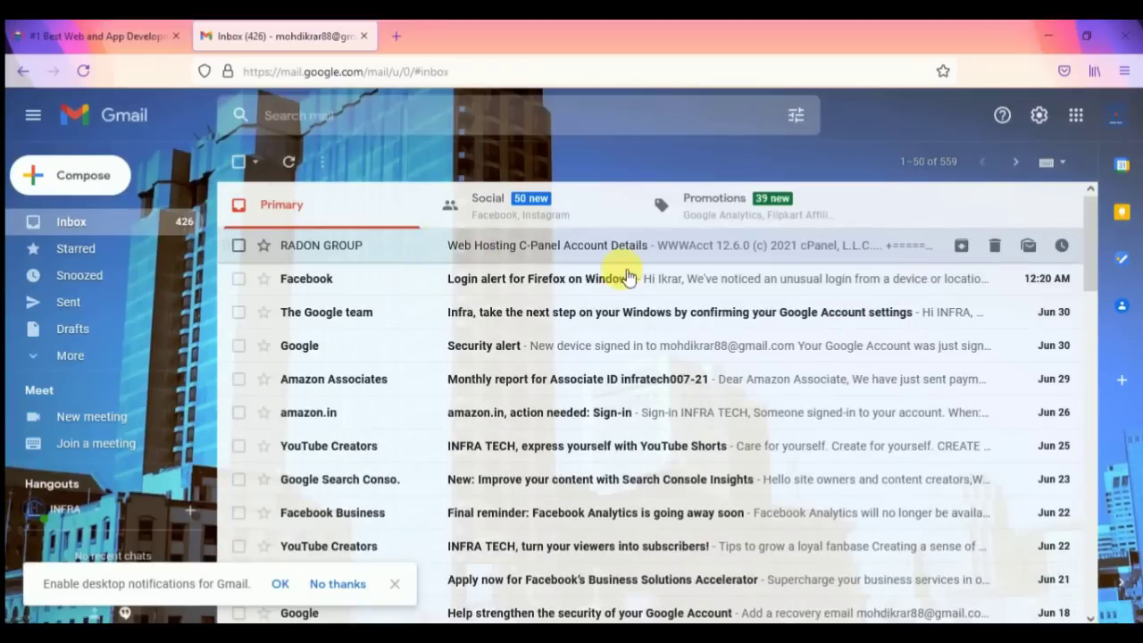
{"action": "left_click", "coordinate": [277, 252]}
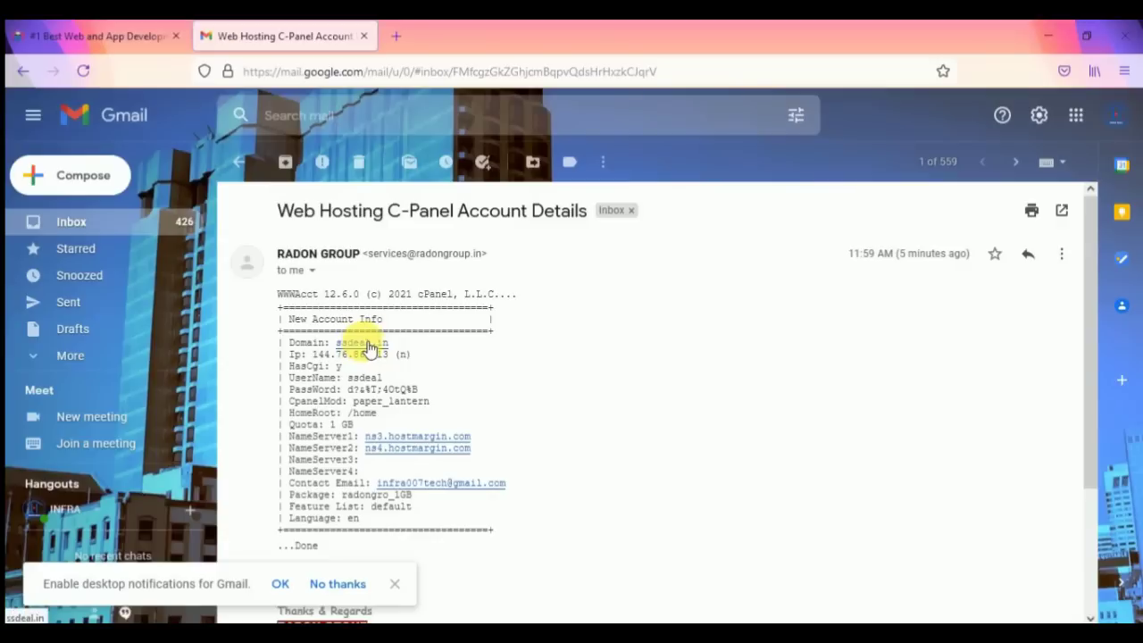
{"action": "left_click", "coordinate": [393, 39]}
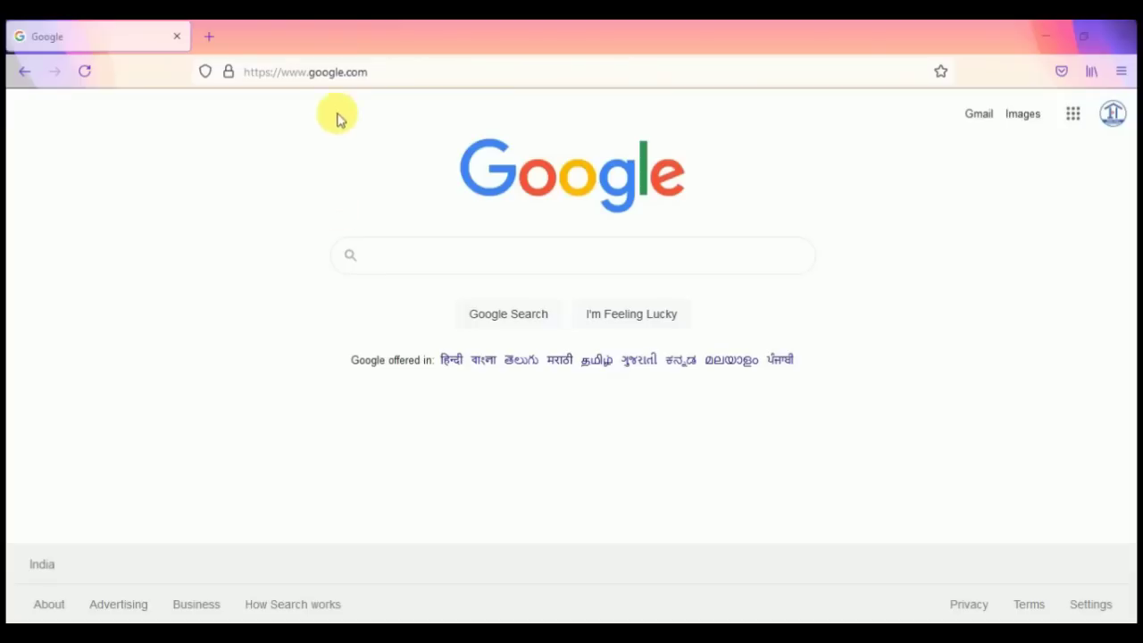
Step: Search Google for godaddy, open GoDaddy India's site and show its Sign In options
{"action": "left_click", "coordinate": [434, 264]}
{"action": "type", "text": "GOODA"}
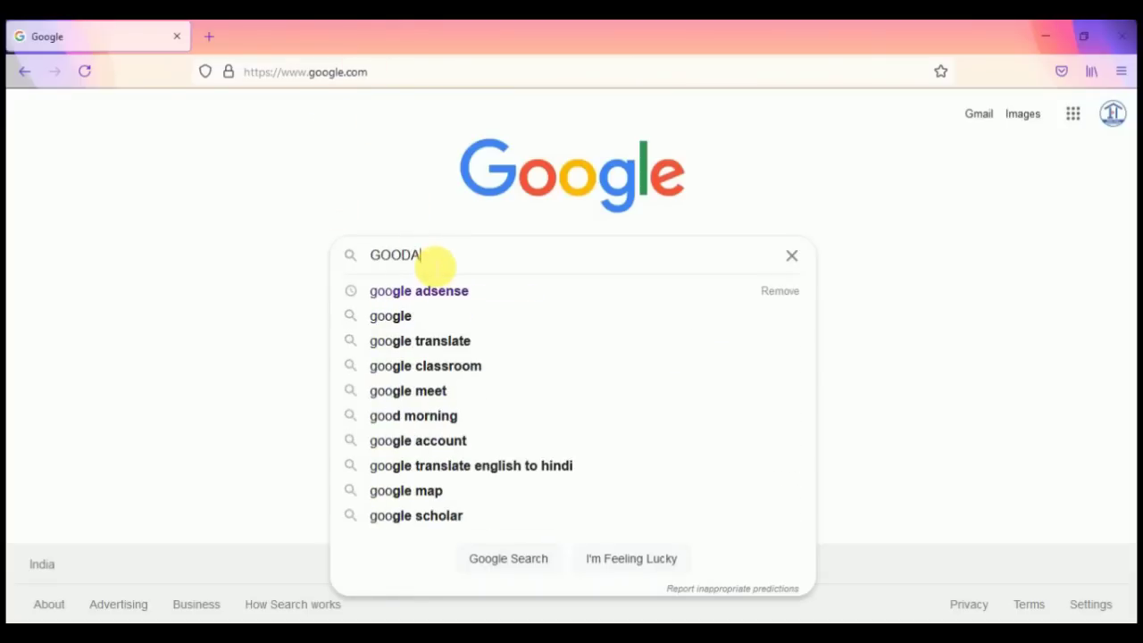
{"action": "type", "text": "DDY"}
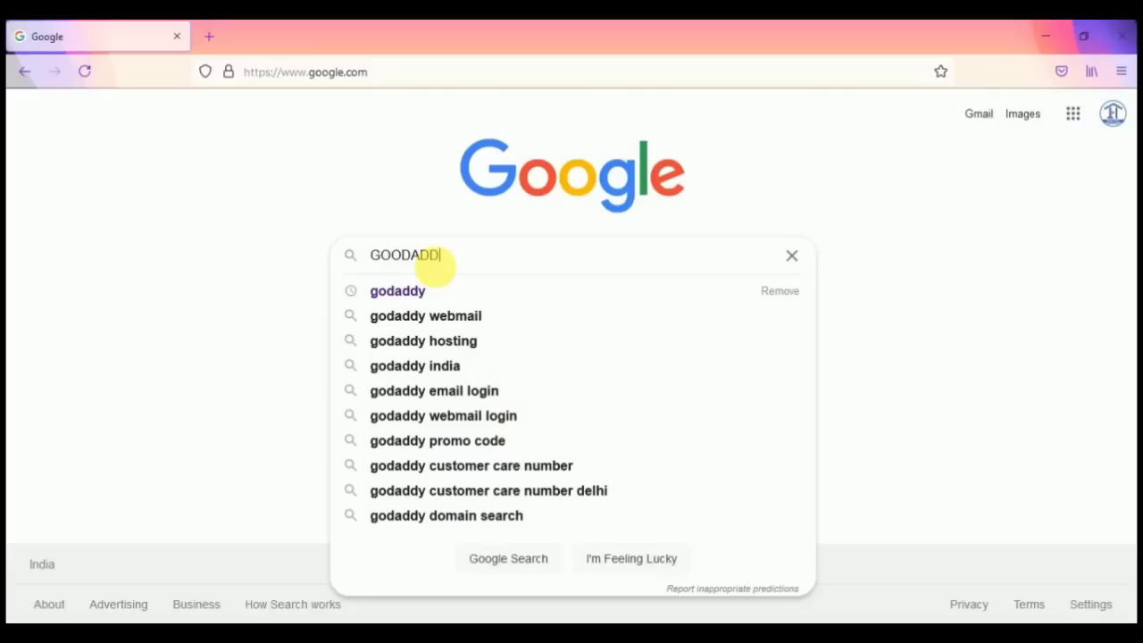
{"action": "left_click", "coordinate": [434, 291]}
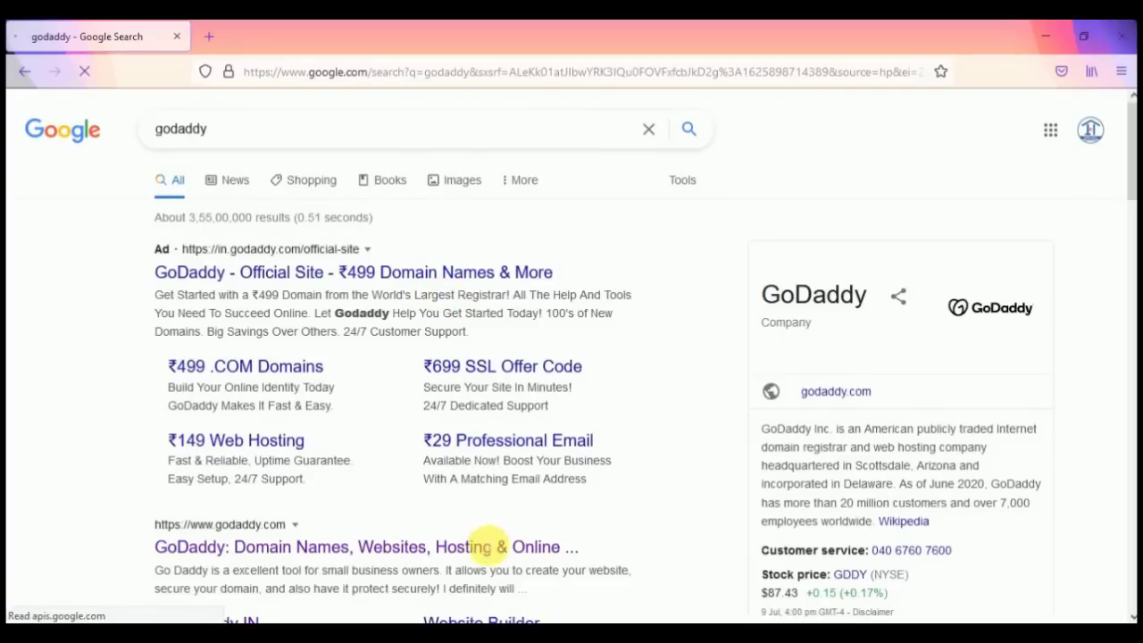
{"action": "left_click", "coordinate": [491, 548]}
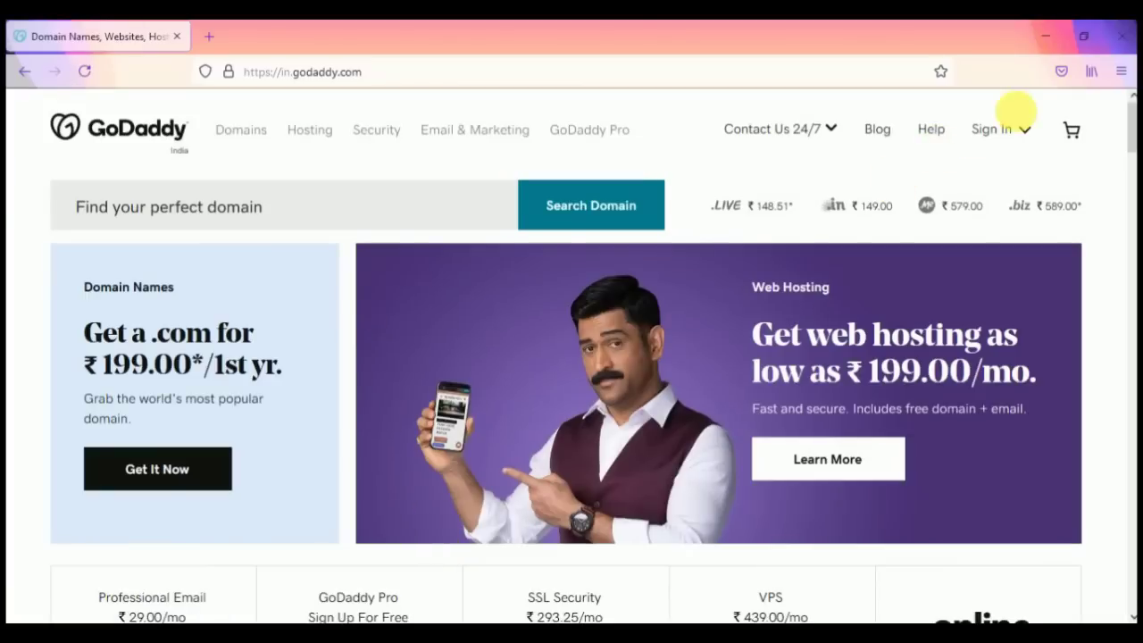
{"action": "left_click", "coordinate": [1023, 128]}
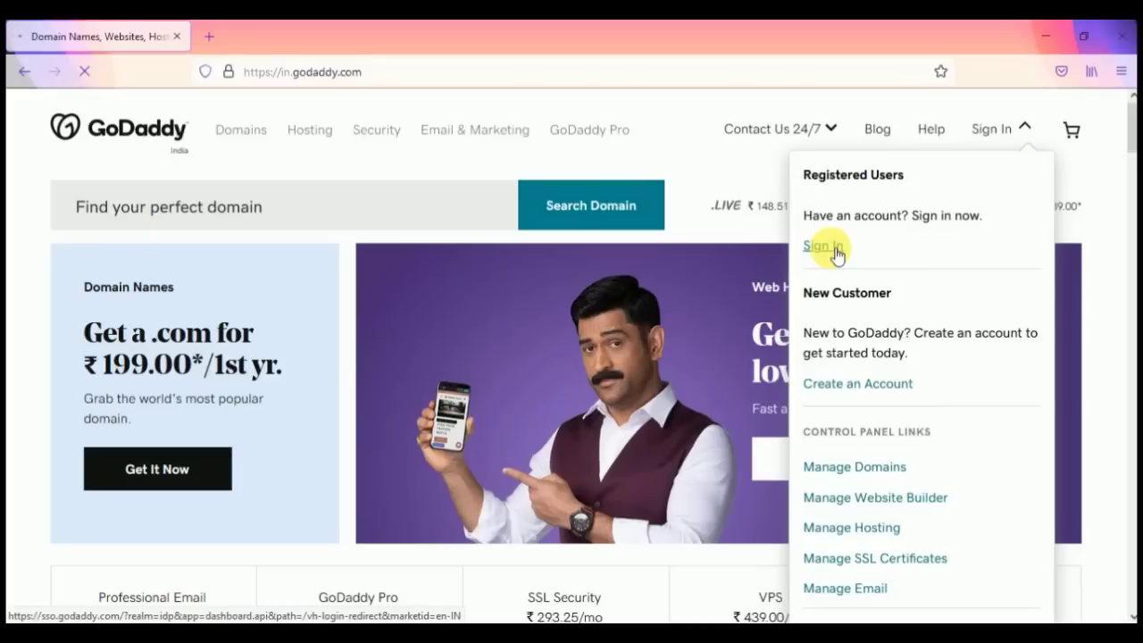
Step: Sign in to GoDaddy with the pasted account password, not staying signed in, and decline saving it
{"action": "left_click", "coordinate": [836, 254]}
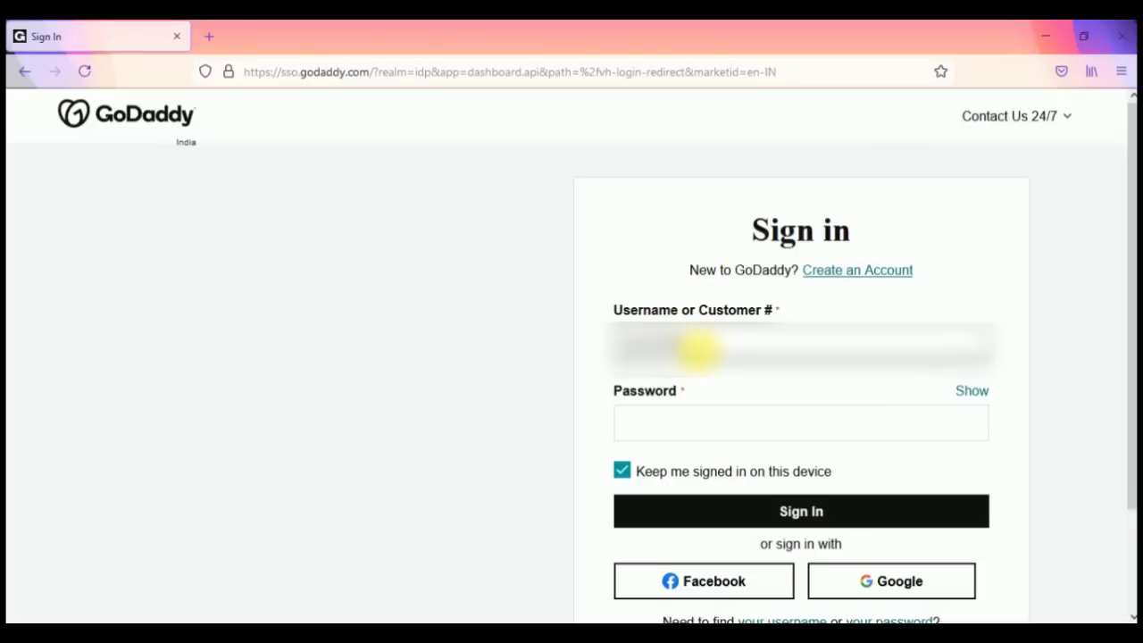
{"action": "left_click_drag", "start_coordinate": [669, 345], "coordinate": [625, 343]}
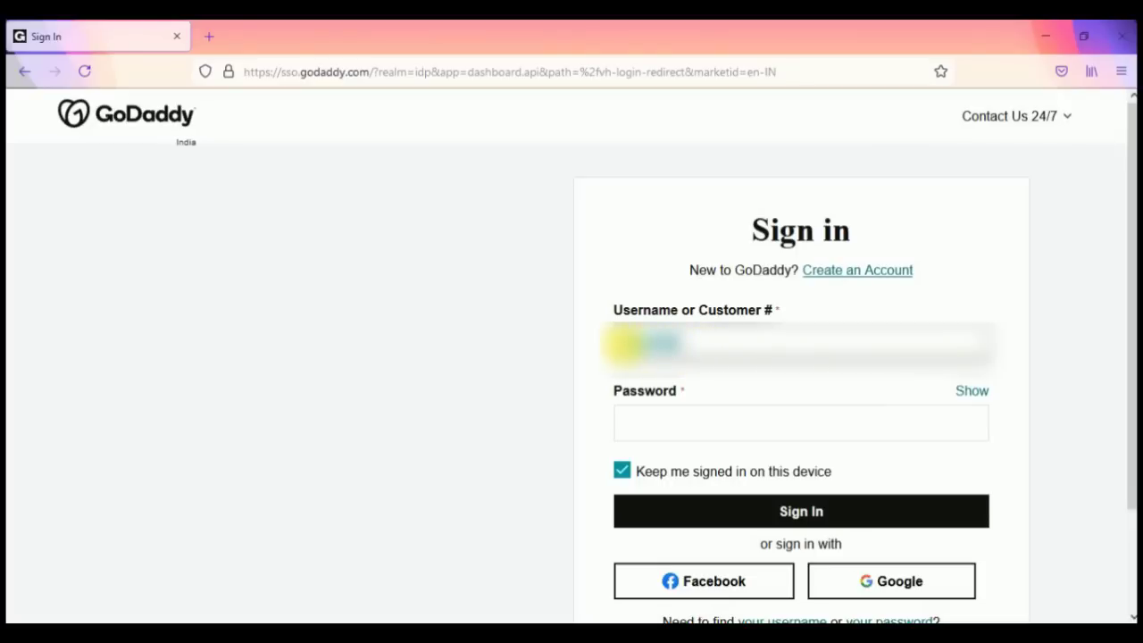
{"action": "left_click", "coordinate": [669, 426]}
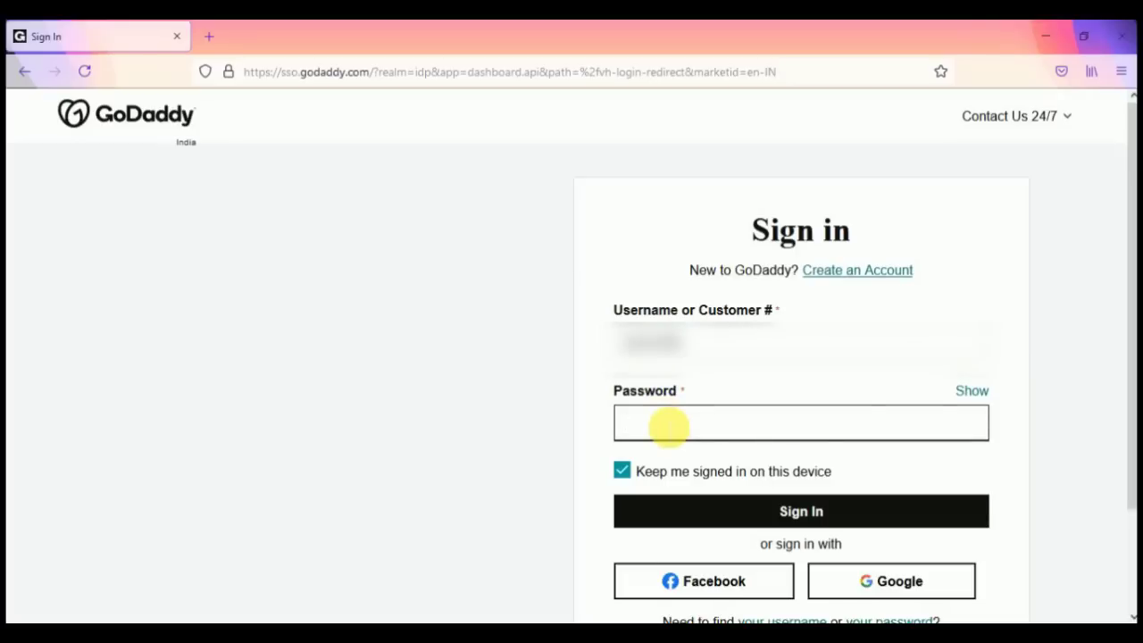
{"action": "key", "text": "ctrl+v"}
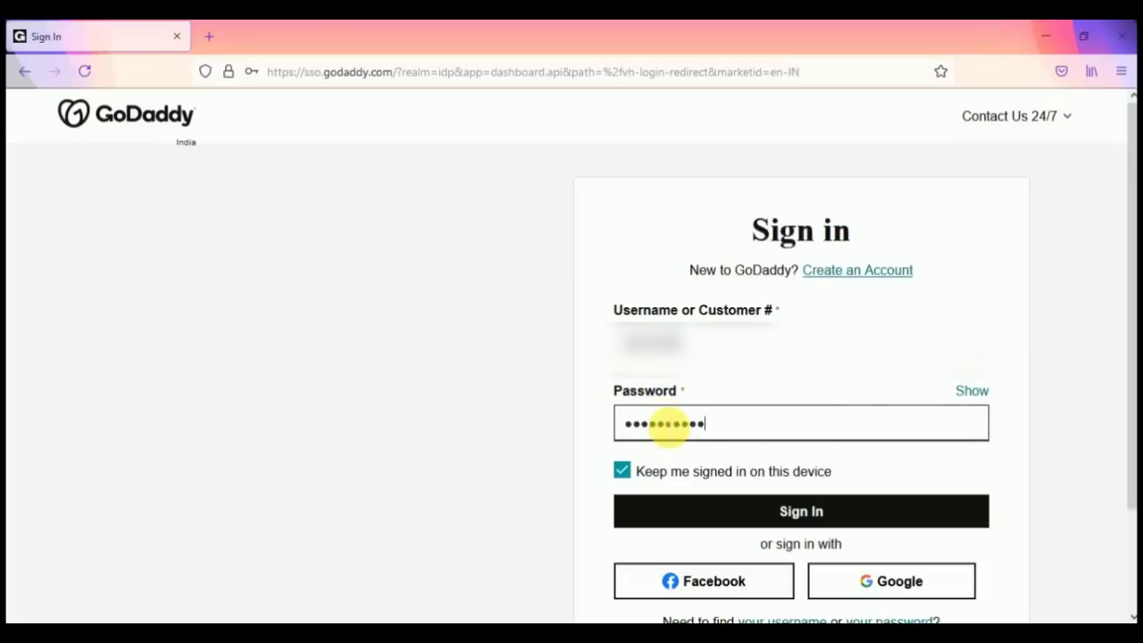
{"action": "left_click", "coordinate": [623, 470]}
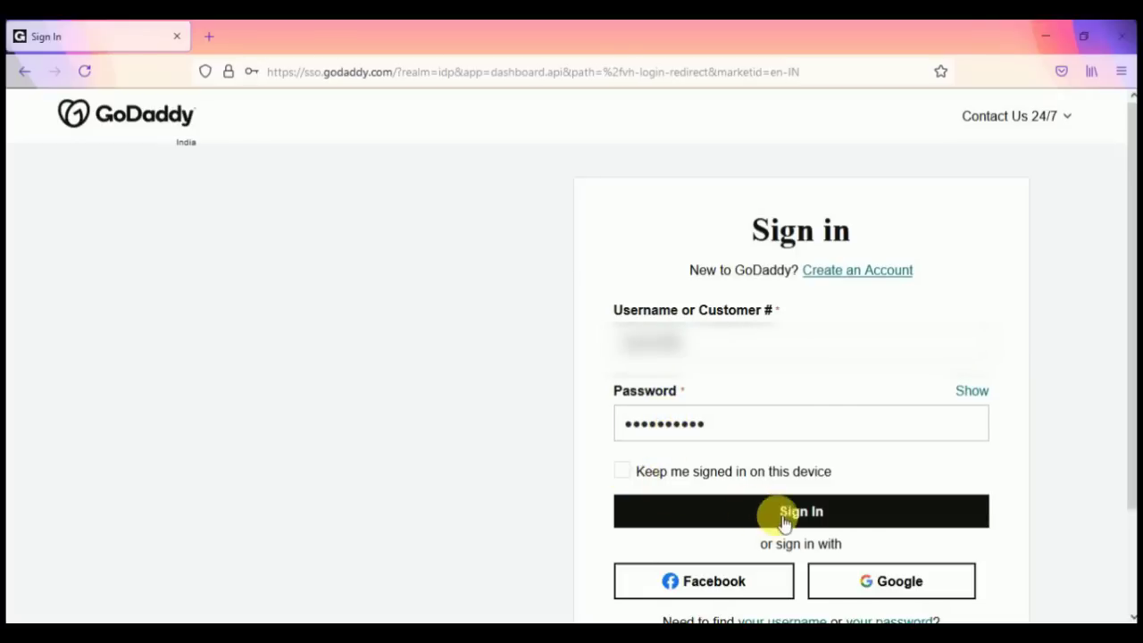
{"action": "left_click", "coordinate": [791, 524]}
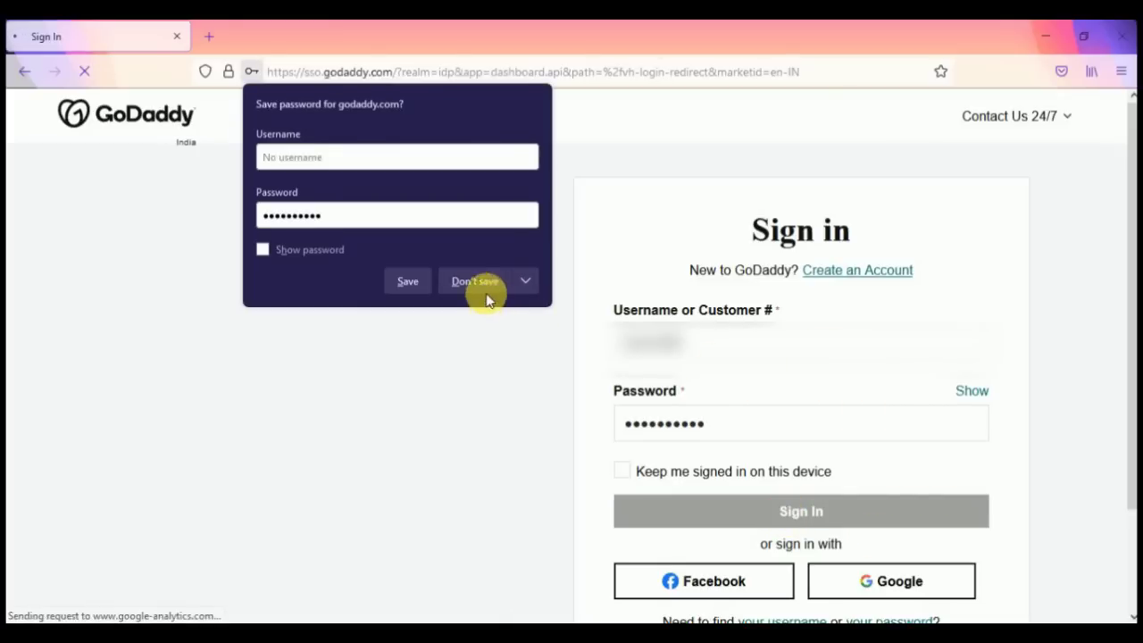
{"action": "left_click", "coordinate": [484, 291]}
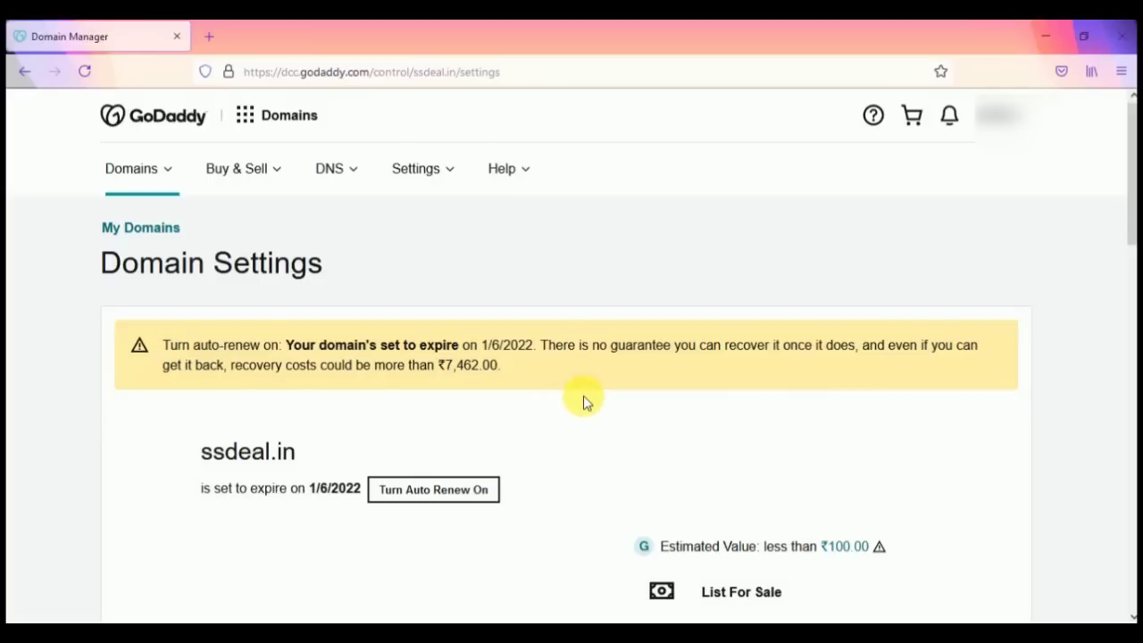
Step: Go to Manage DNS under Additional Settings for ssdeal.in
{"action": "scroll", "coordinate": [582, 401], "scroll_direction": "down", "scroll_amount": 10}
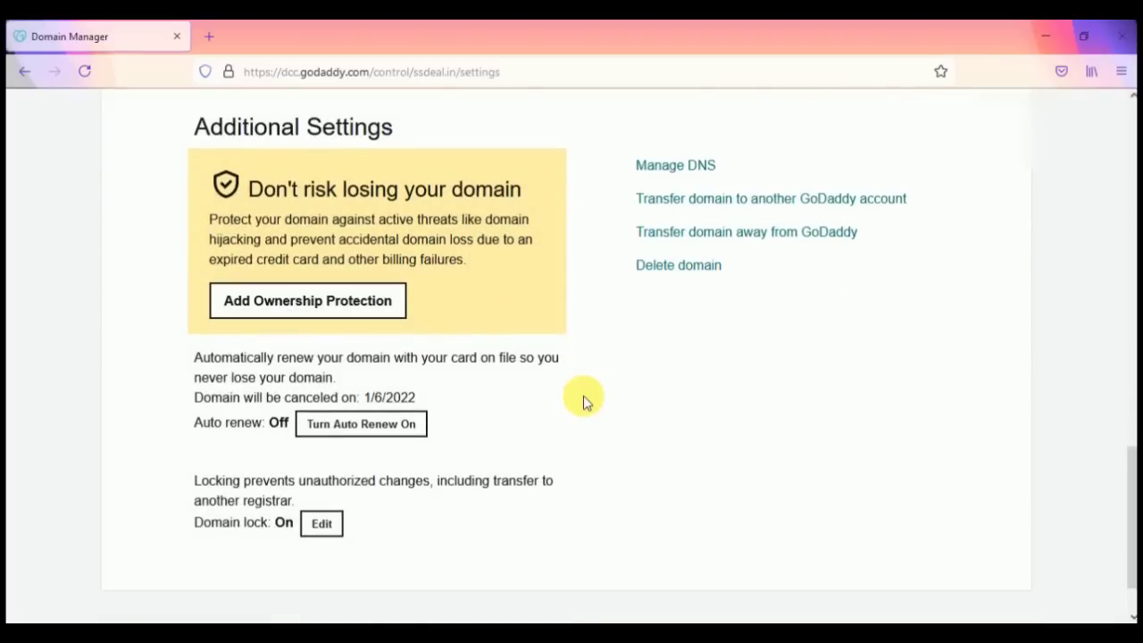
{"action": "scroll", "coordinate": [582, 401], "scroll_direction": "down", "scroll_amount": 2}
{"action": "scroll", "coordinate": [582, 401], "scroll_direction": "up", "scroll_amount": 3}
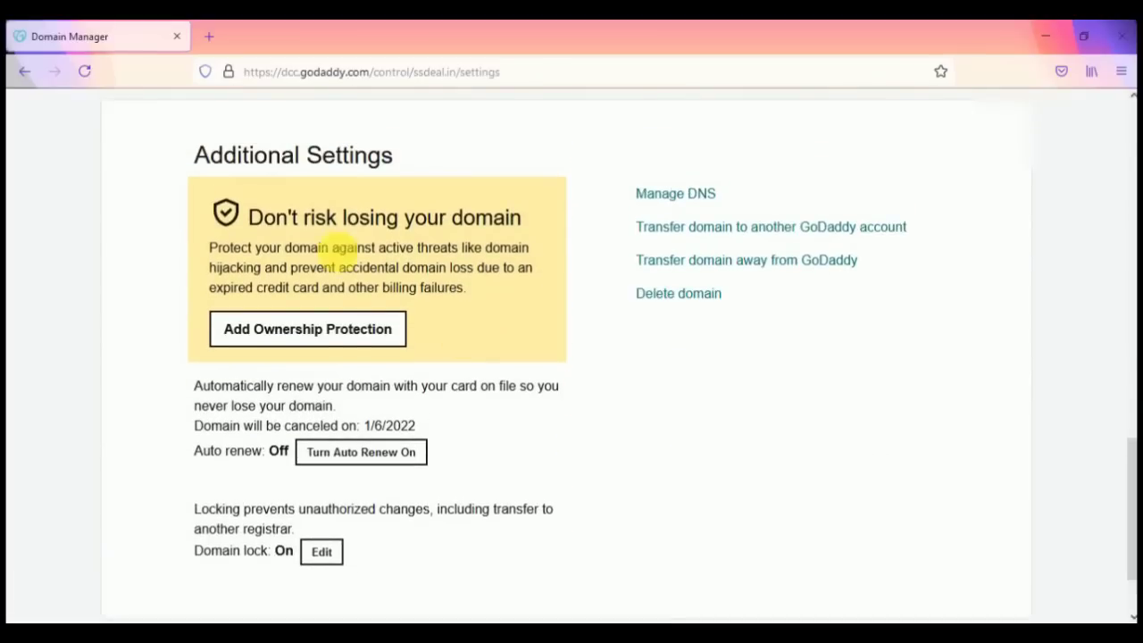
{"action": "left_click", "coordinate": [706, 199]}
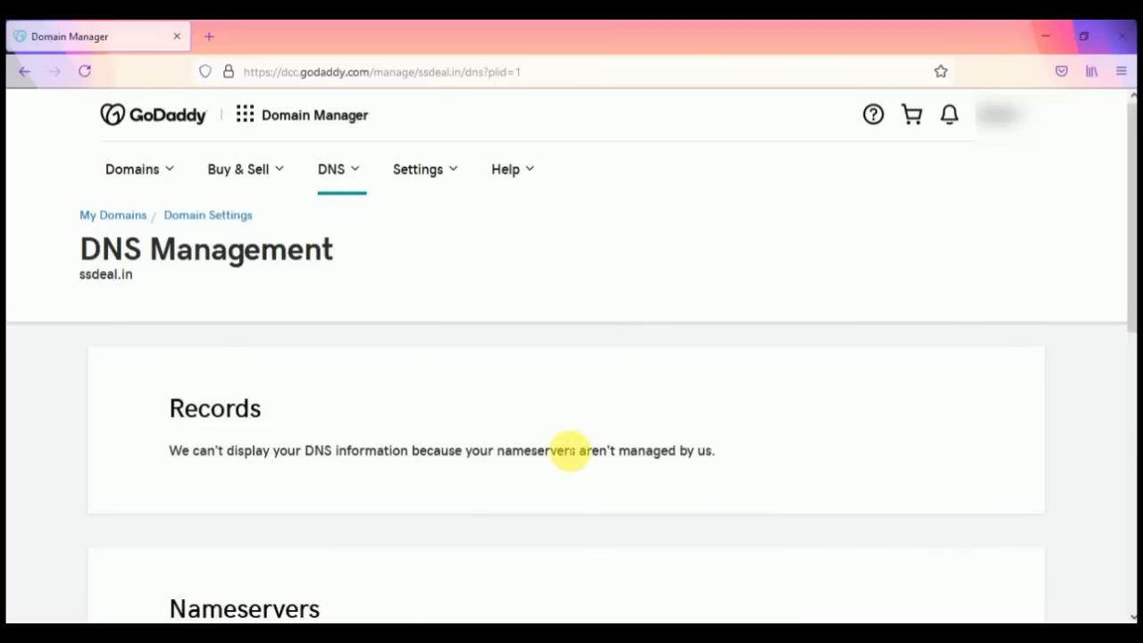
{"action": "scroll", "coordinate": [570, 451], "scroll_direction": "down", "scroll_amount": 3}
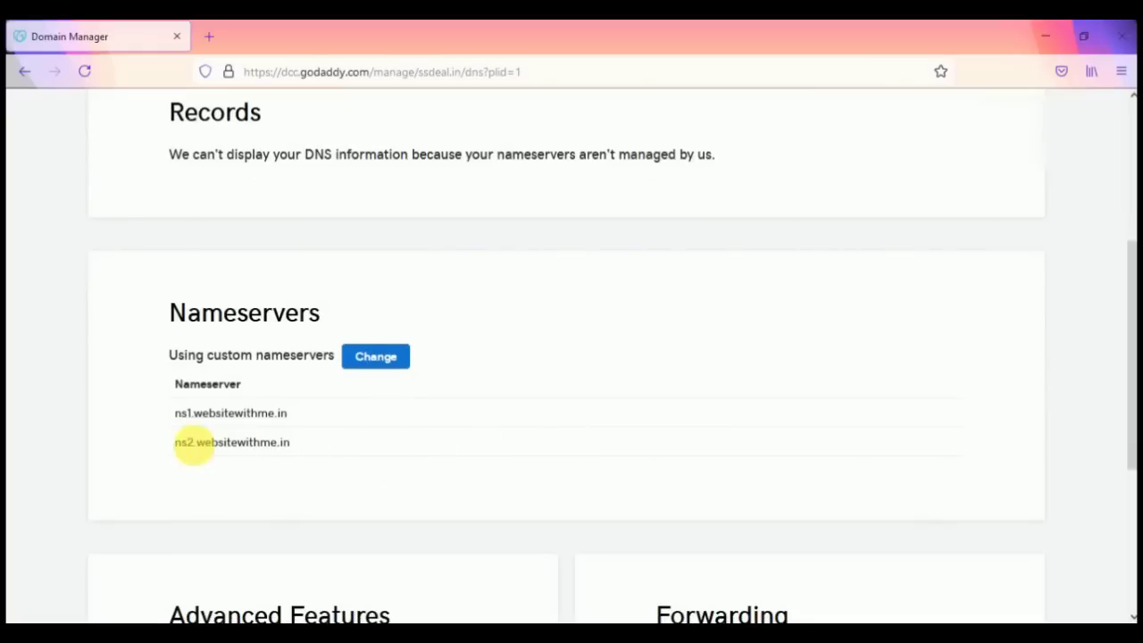
{"action": "left_click_drag", "start_coordinate": [174, 419], "coordinate": [187, 444]}
{"action": "left_click", "coordinate": [288, 413]}
{"action": "left_click", "coordinate": [367, 359]}
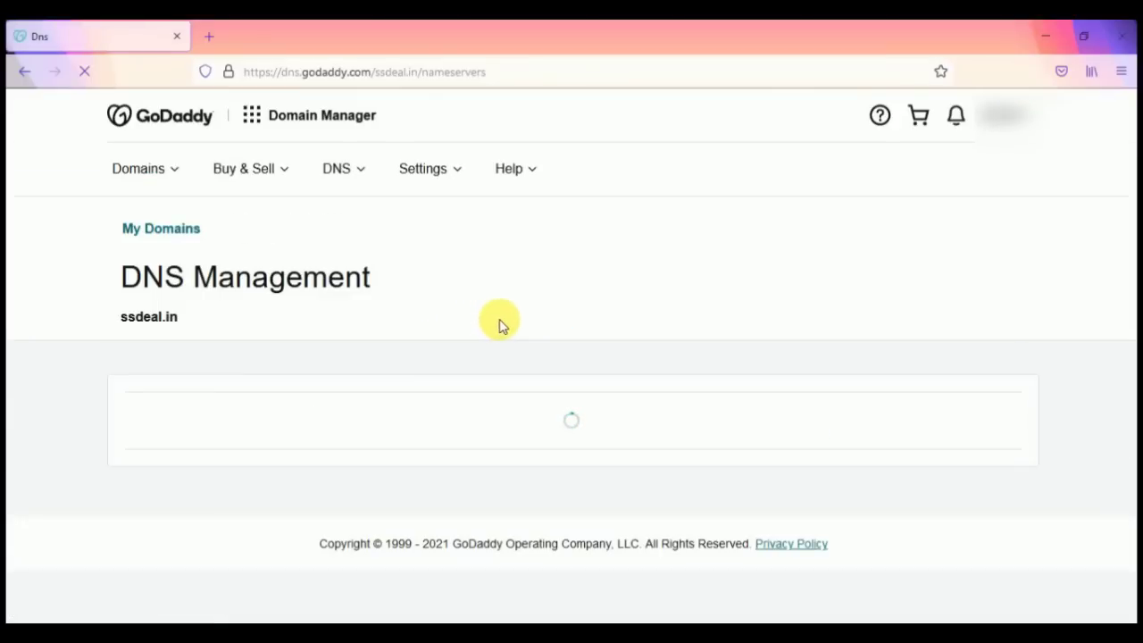
{"action": "scroll", "coordinate": [503, 321], "scroll_direction": "down", "scroll_amount": 2}
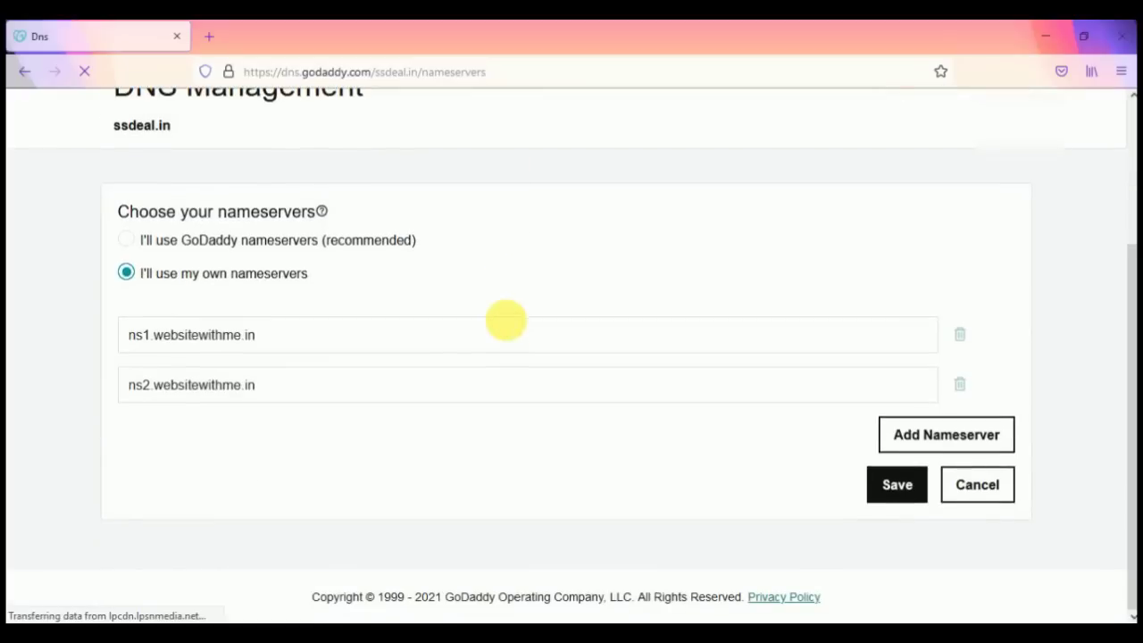
{"action": "left_click", "coordinate": [320, 342]}
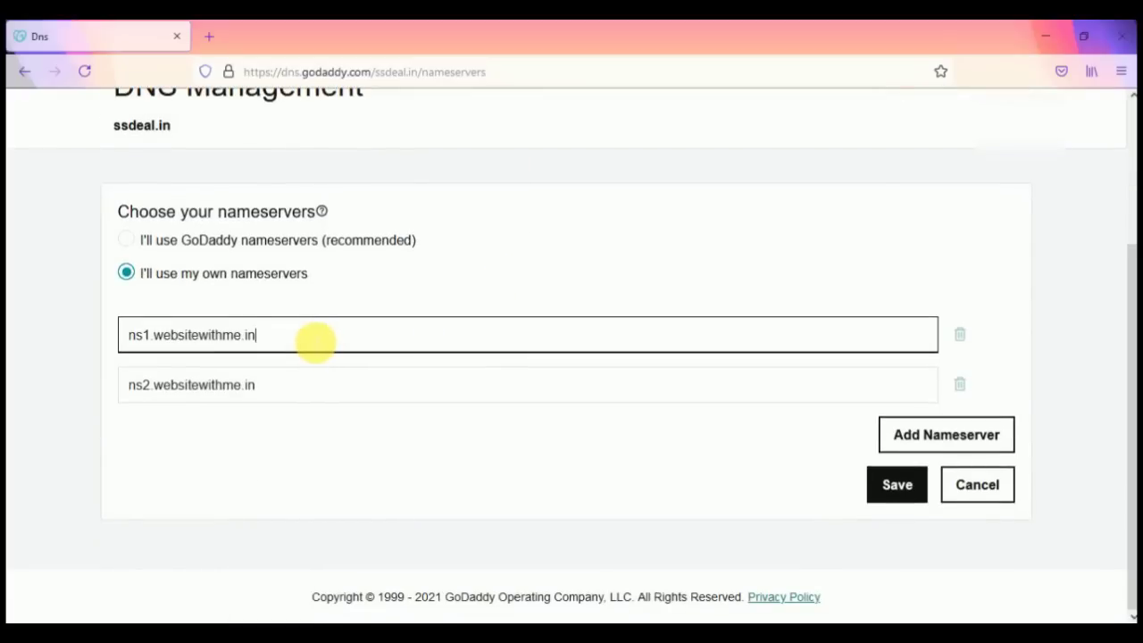
{"action": "left_click_drag", "start_coordinate": [301, 334], "coordinate": [130, 332]}
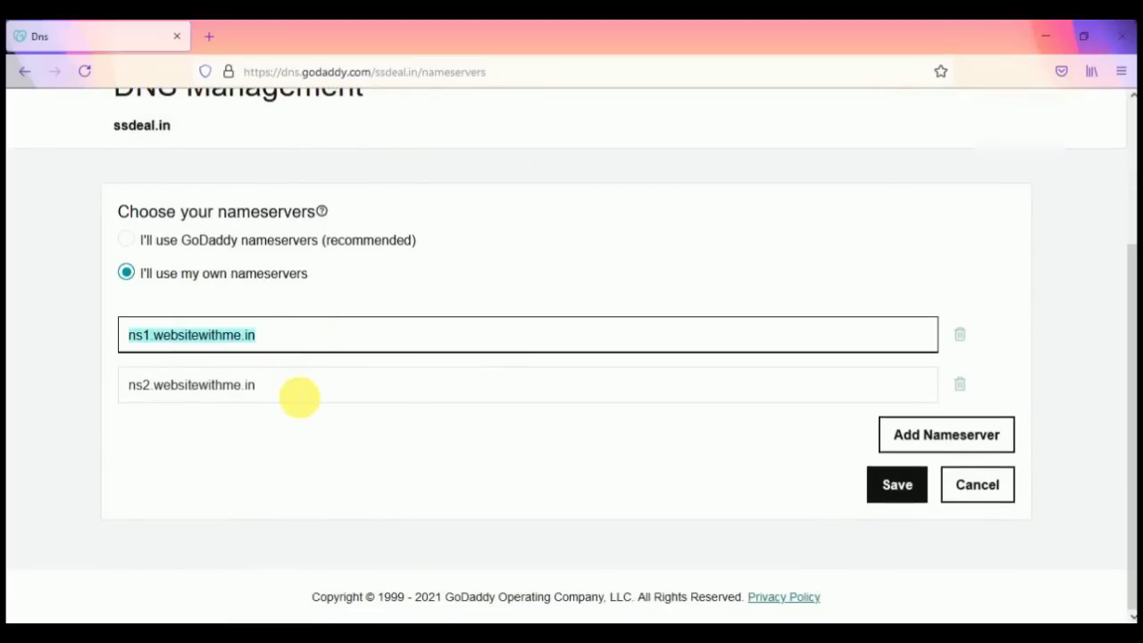
{"action": "left_click", "coordinate": [294, 393]}
{"action": "left_click_drag", "start_coordinate": [294, 392], "coordinate": [111, 393]}
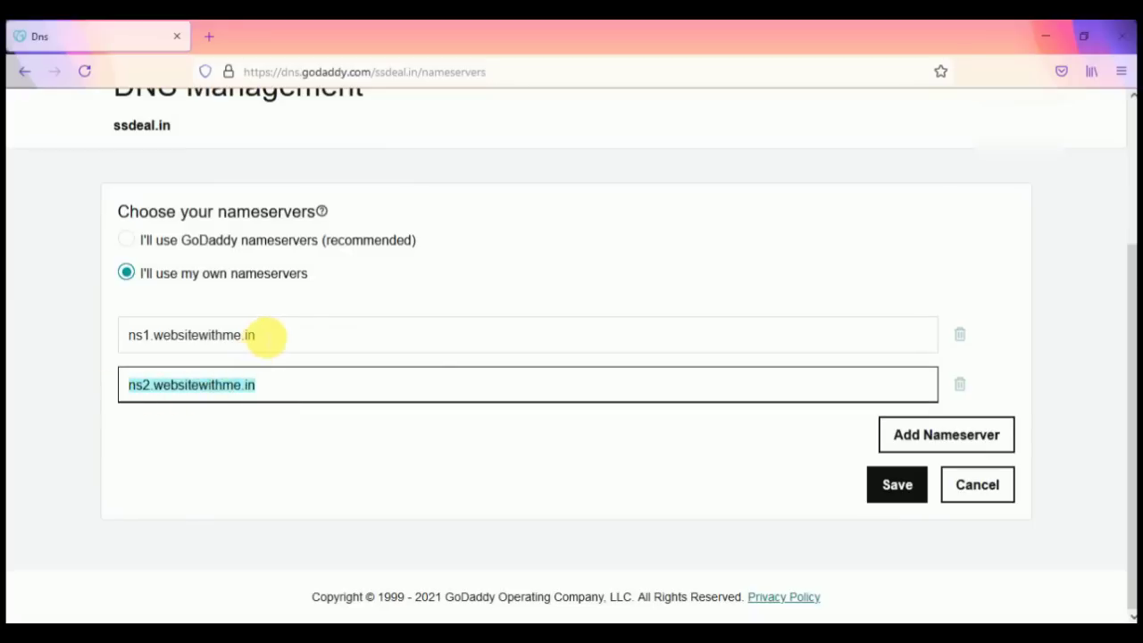
{"action": "left_click", "coordinate": [283, 342]}
{"action": "left_click", "coordinate": [278, 397]}
{"action": "left_click", "coordinate": [278, 332]}
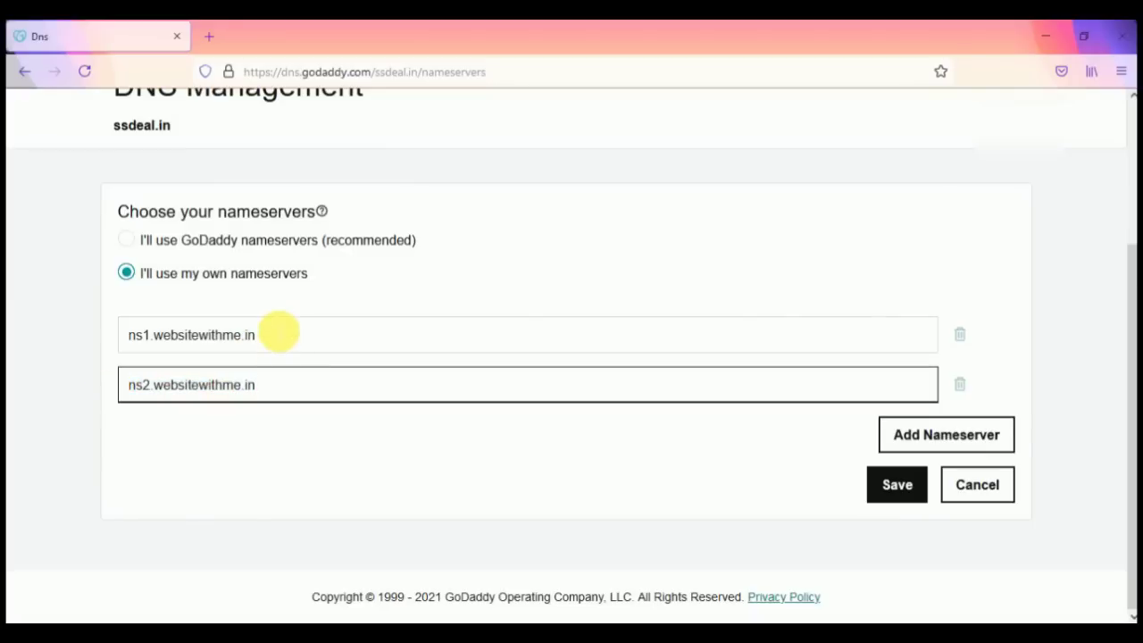
{"action": "left_click", "coordinate": [897, 485]}
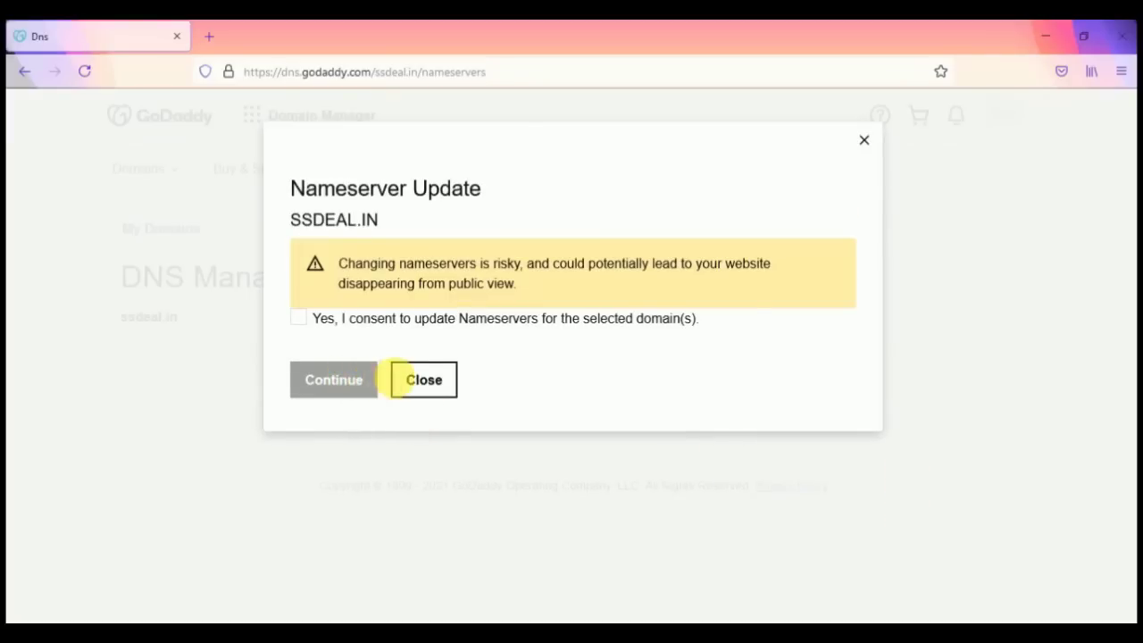
{"action": "left_click", "coordinate": [427, 393]}
{"action": "scroll", "coordinate": [536, 411], "scroll_direction": "down", "scroll_amount": 2}
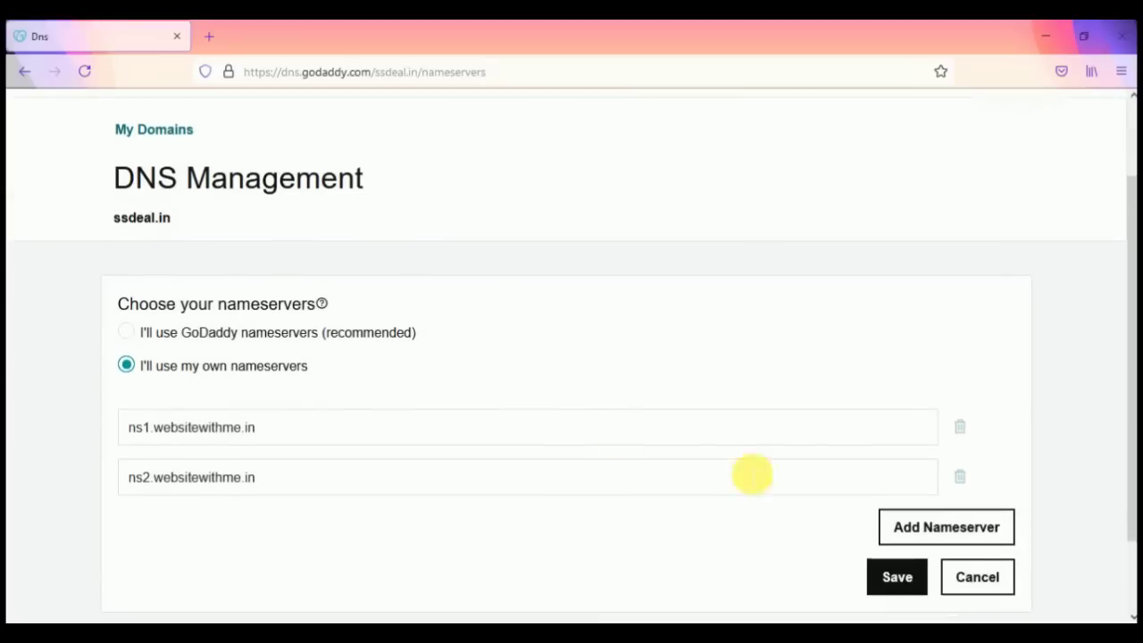
{"action": "left_click", "coordinate": [1000, 566]}
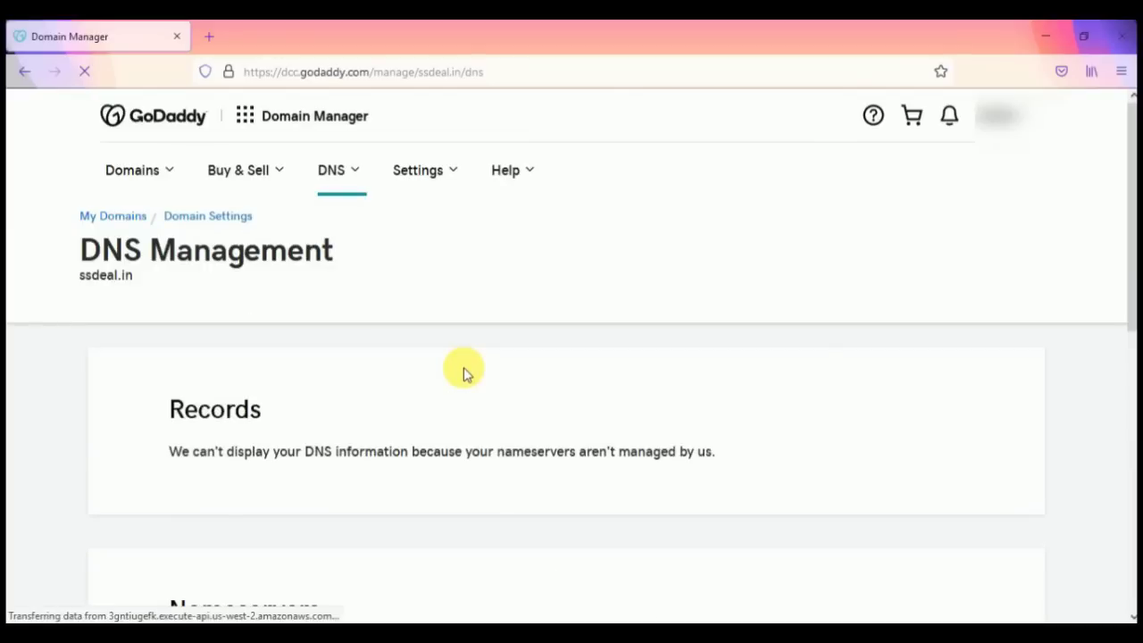
Step: Scroll the DNS Management page to check ssdeal.in's ns1/ns2.websitewithme.in nameservers
{"action": "scroll", "coordinate": [463, 367], "scroll_direction": "down", "scroll_amount": 3}
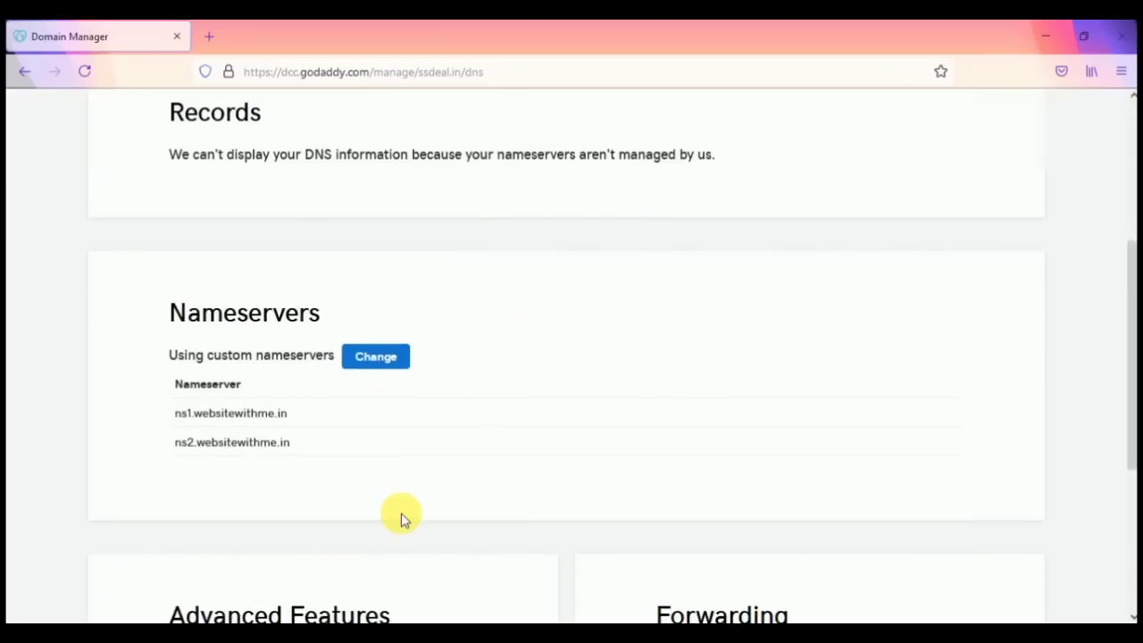
{"action": "scroll", "coordinate": [401, 518], "scroll_direction": "down", "scroll_amount": 2}
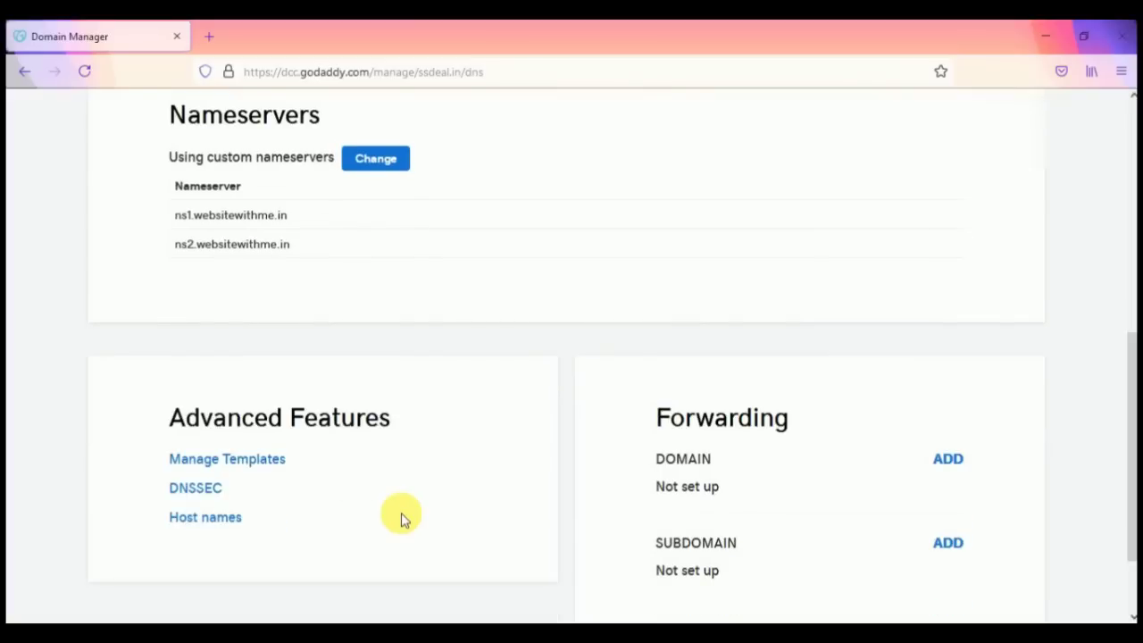
{"action": "scroll", "coordinate": [401, 518], "scroll_direction": "up", "scroll_amount": 1}
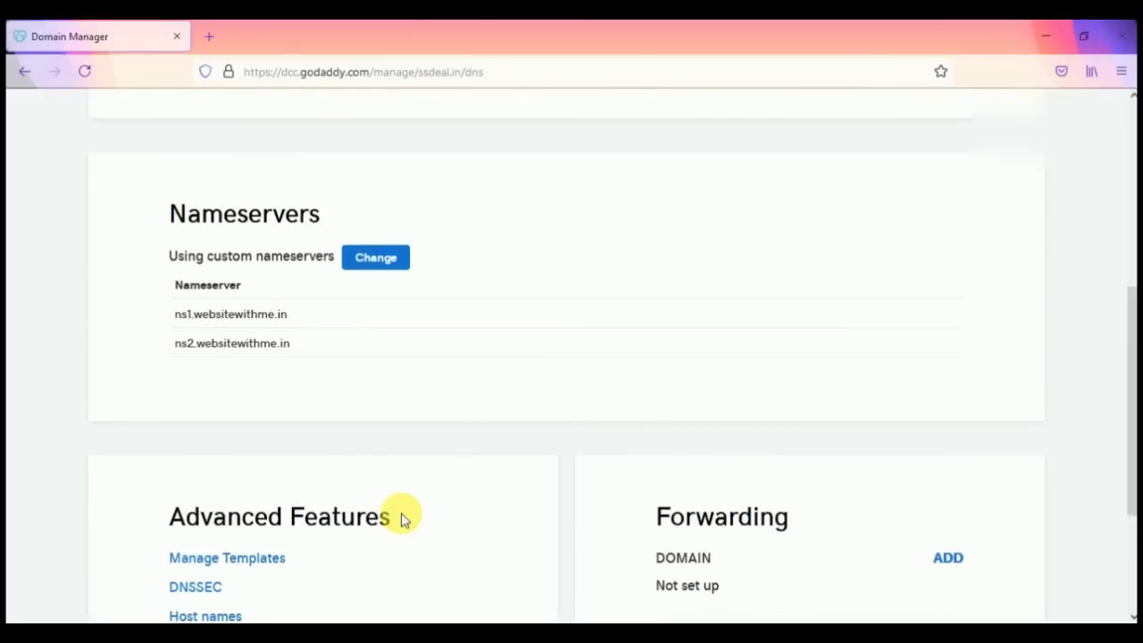
{"action": "scroll", "coordinate": [401, 518], "scroll_direction": "down", "scroll_amount": 1}
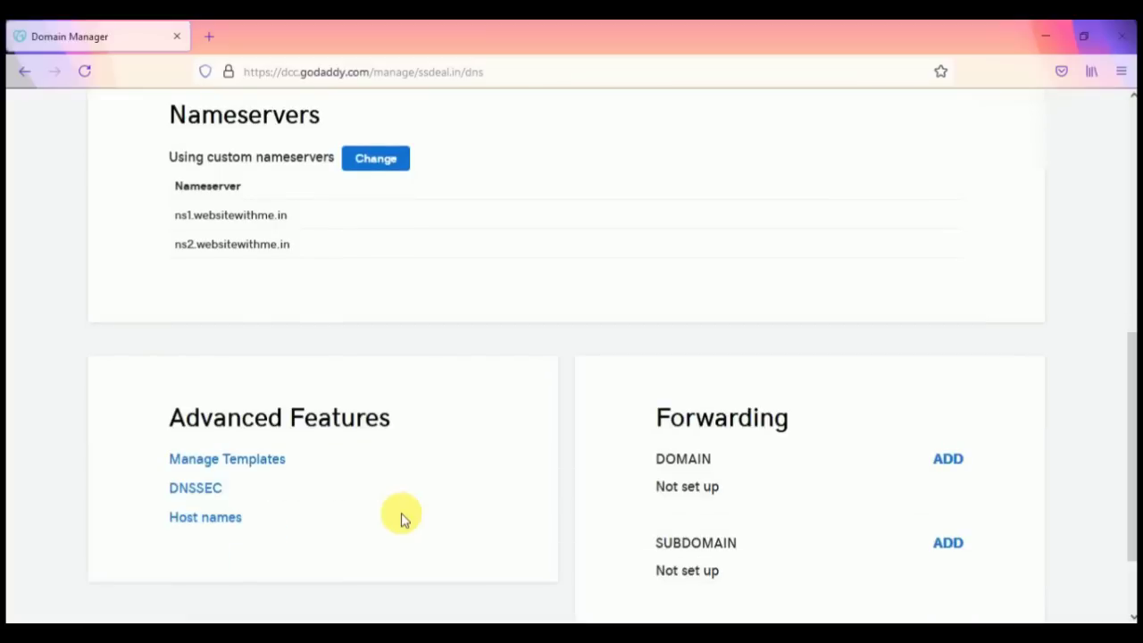
{"action": "scroll", "coordinate": [401, 518], "scroll_direction": "up", "scroll_amount": 3}
{"action": "scroll", "coordinate": [401, 518], "scroll_direction": "down", "scroll_amount": 2}
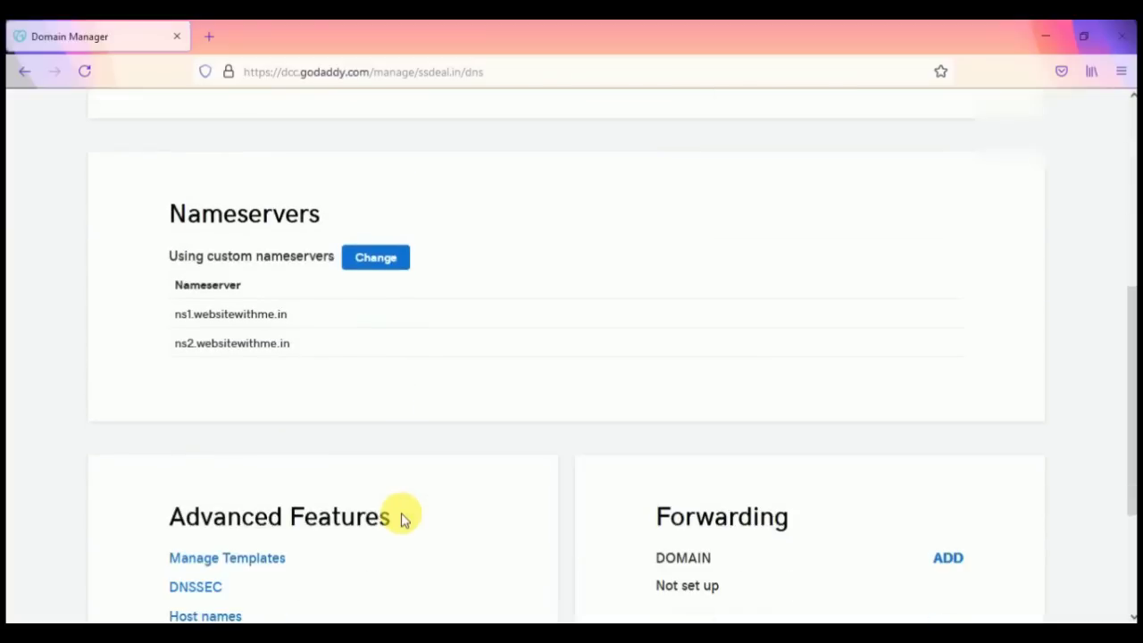
{"action": "scroll", "coordinate": [401, 518], "scroll_direction": "up", "scroll_amount": 1}
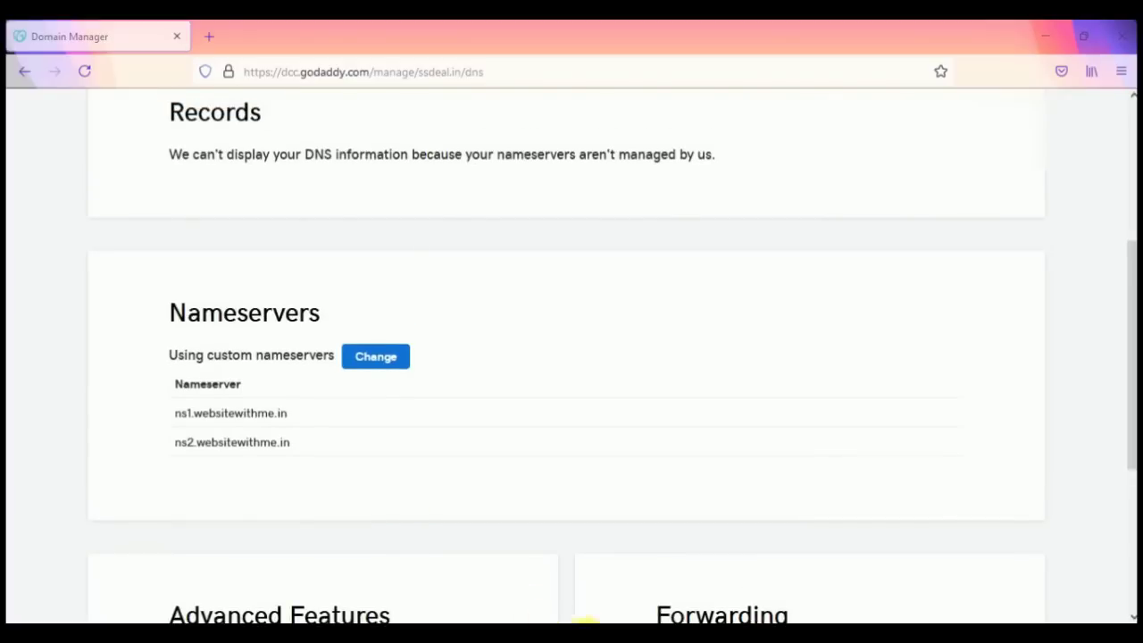
Step: In the blank new tab, load the address ssdeal.in/cpanel
{"action": "mouse_move", "coordinate": [589, 624]}
{"action": "left_click", "coordinate": [593, 495]}
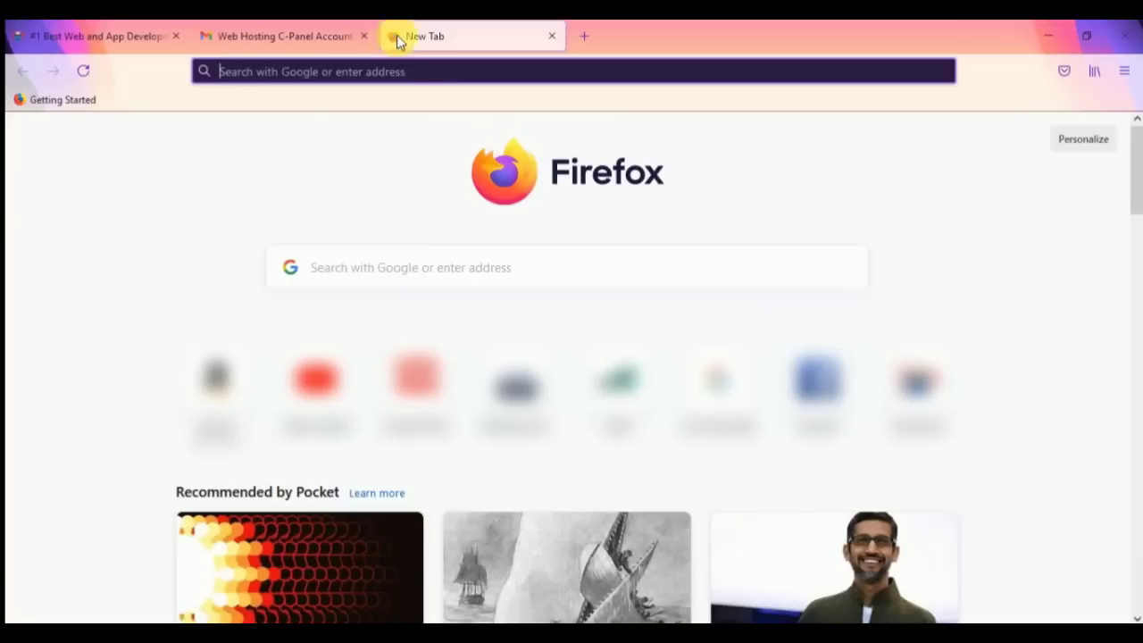
{"action": "type", "text": "ssdeal.in/"}
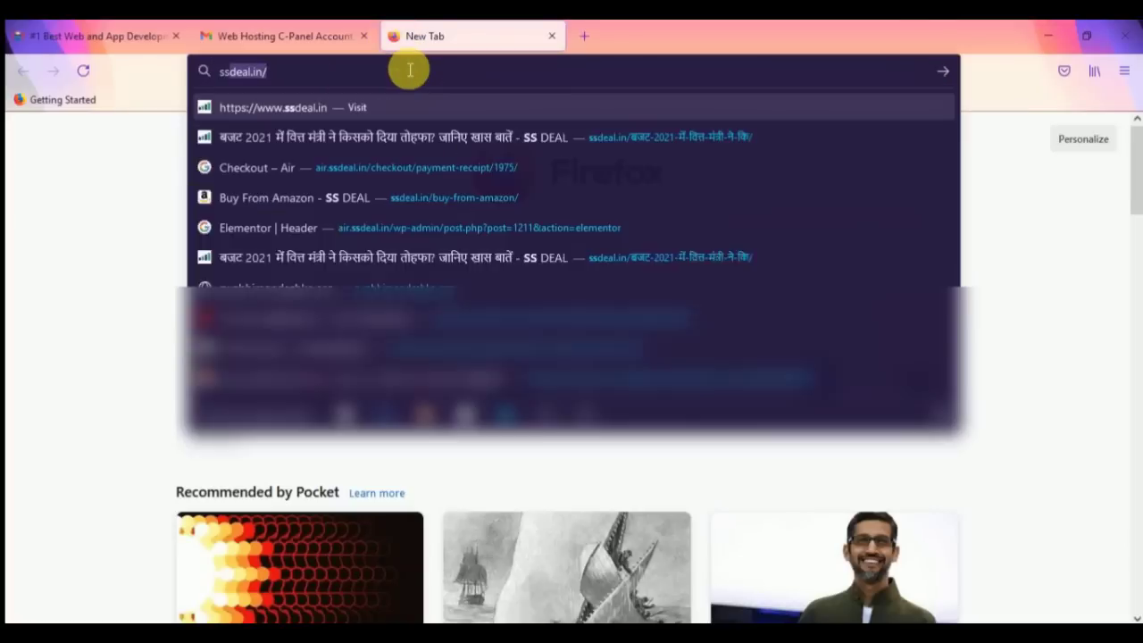
{"action": "key", "text": "Right"}
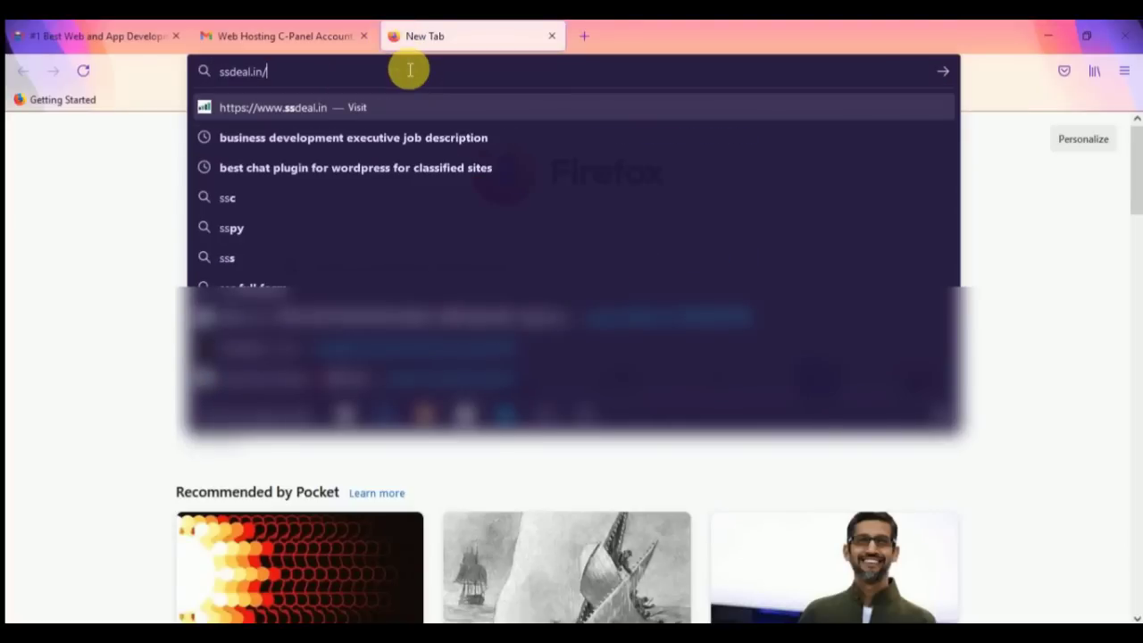
{"action": "type", "text": "cpanel"}
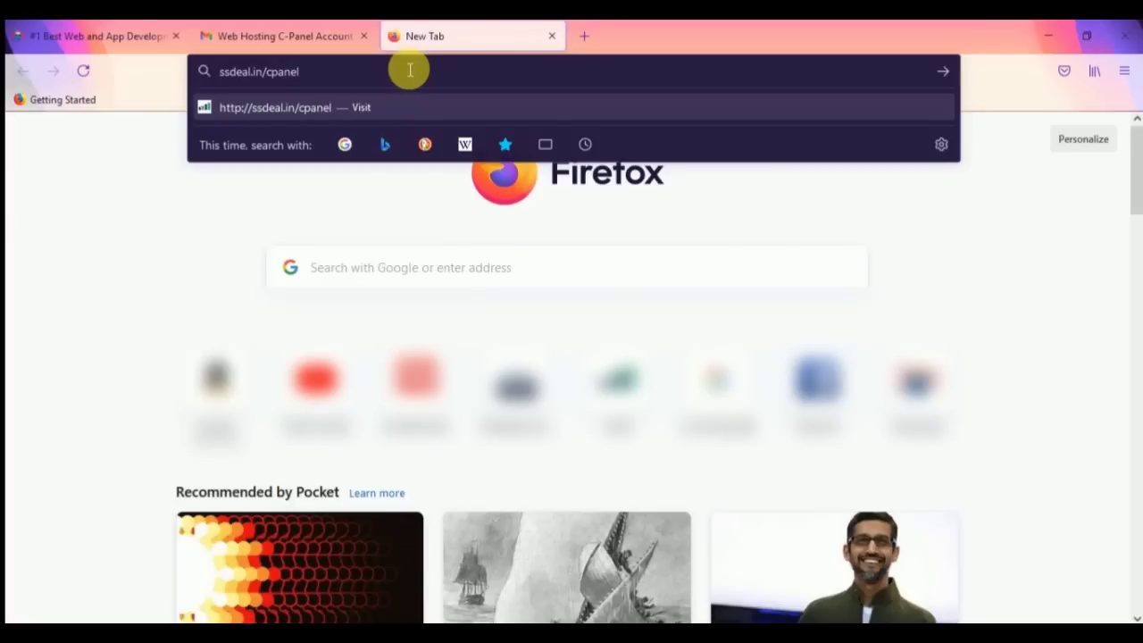
{"action": "key", "text": "Return"}
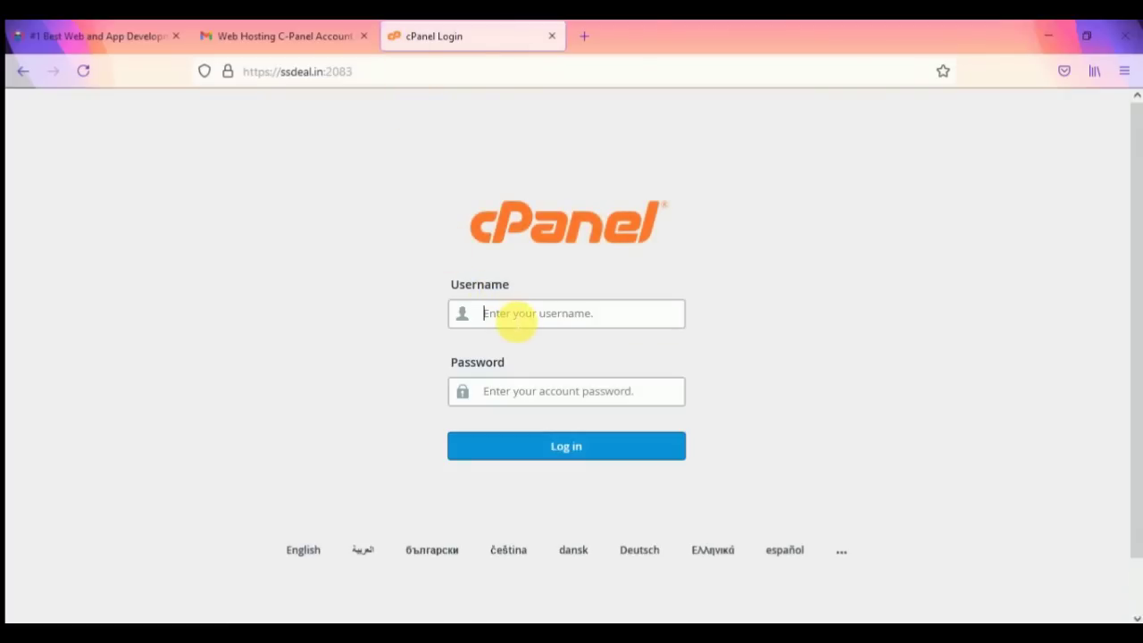
Step: Log into cPanel with the hosting account username and password, declining to save the login
{"action": "type", "text": "ssdealin"}
{"action": "left_click", "coordinate": [529, 398]}
{"action": "type", "text": "s"}
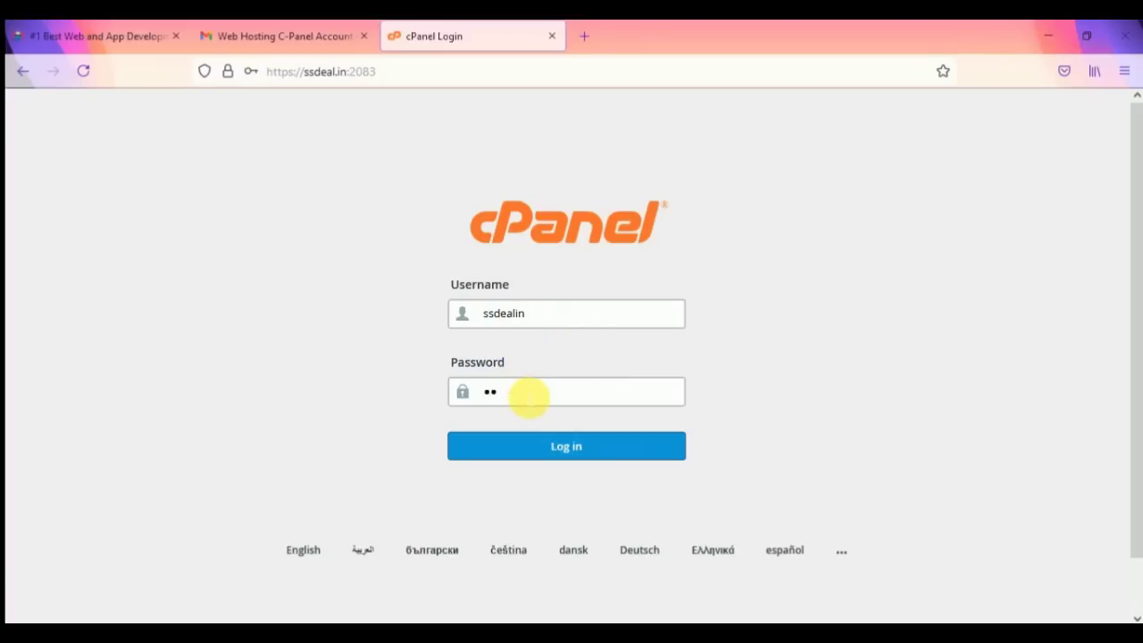
{"action": "type", "text": "••••••••••"}
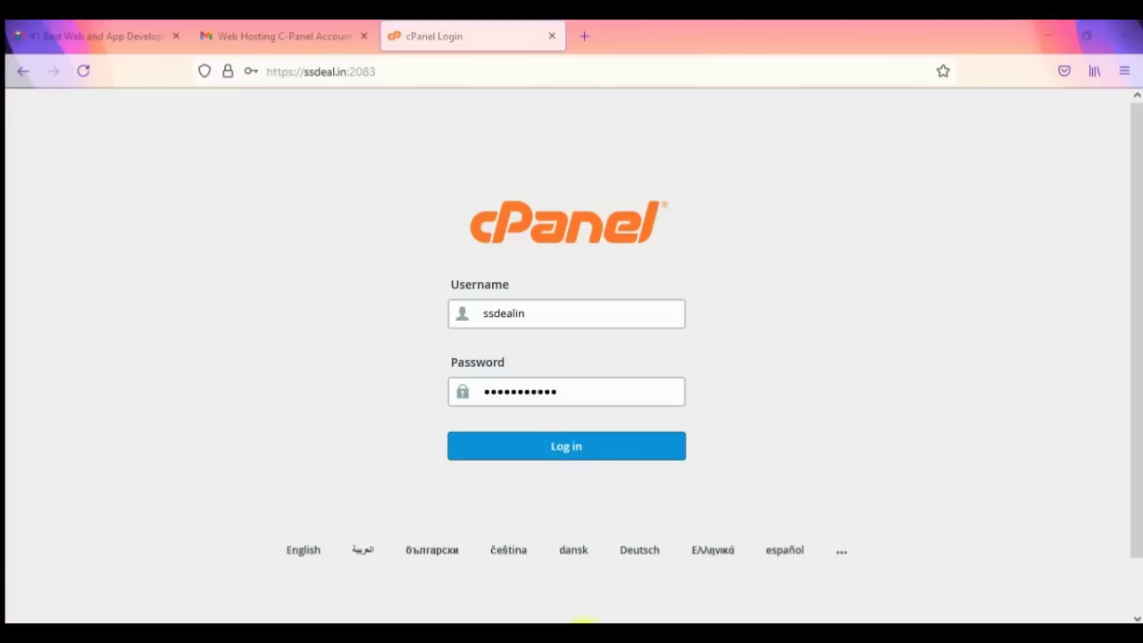
{"action": "left_click", "coordinate": [569, 450]}
{"action": "left_click", "coordinate": [490, 281]}
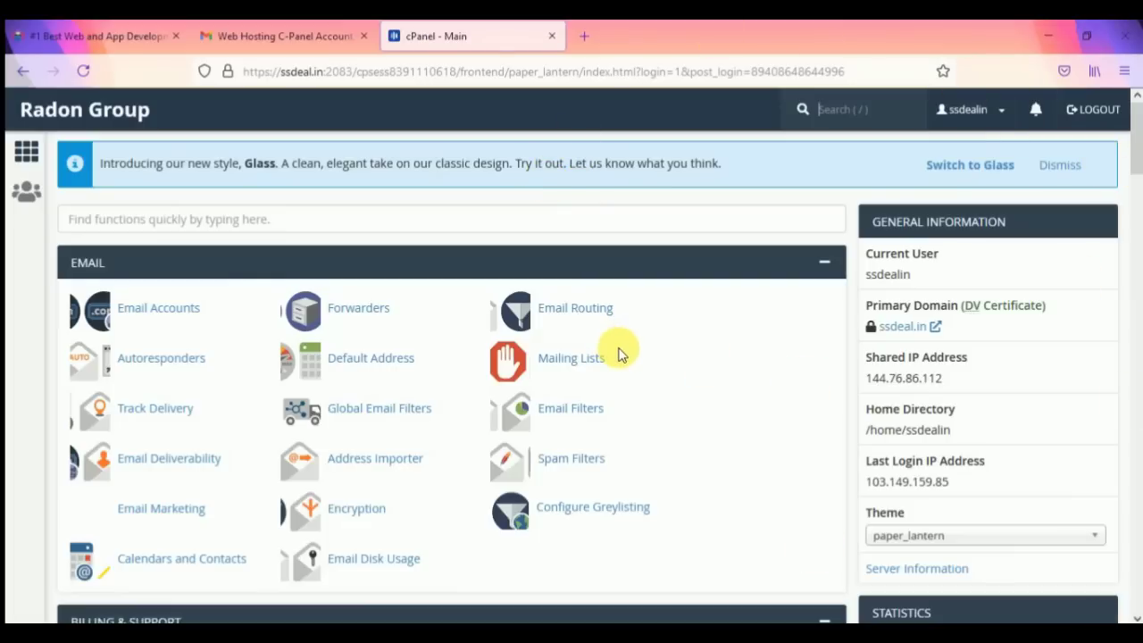
{"action": "scroll", "coordinate": [623, 355], "scroll_direction": "down", "scroll_amount": 3}
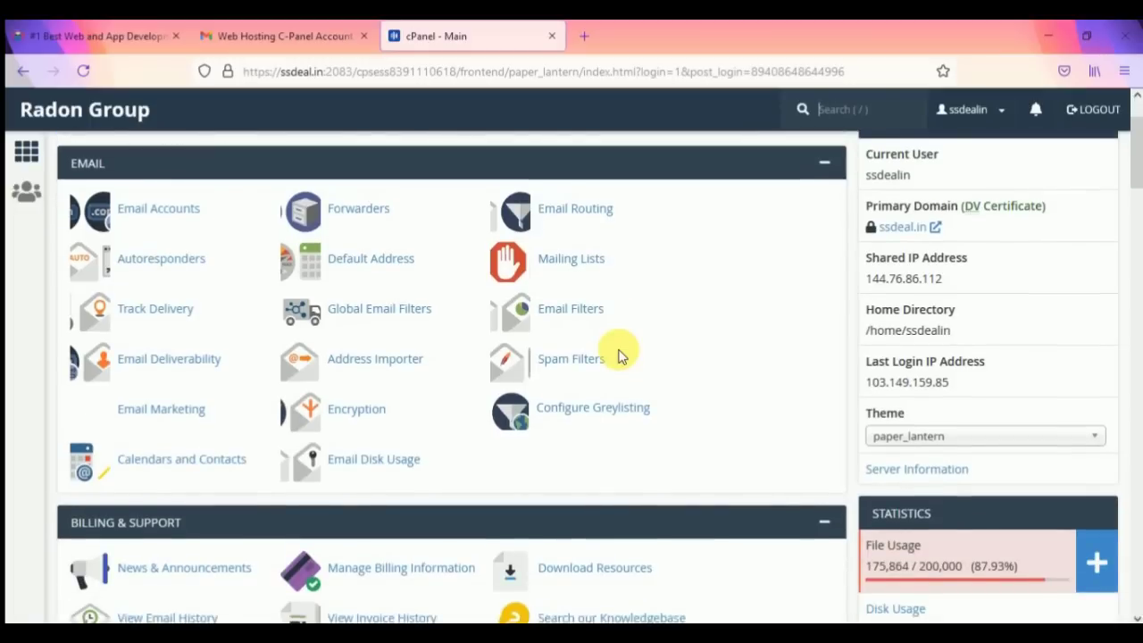
{"action": "scroll", "coordinate": [474, 329], "scroll_direction": "up", "scroll_amount": 1}
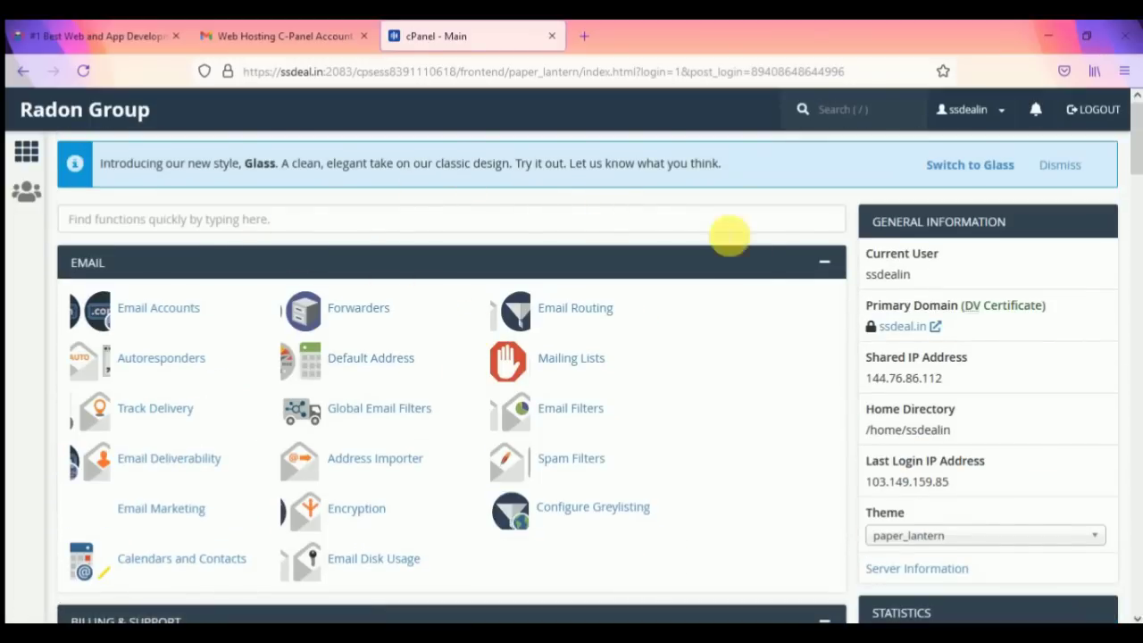
{"action": "left_click", "coordinate": [1061, 169]}
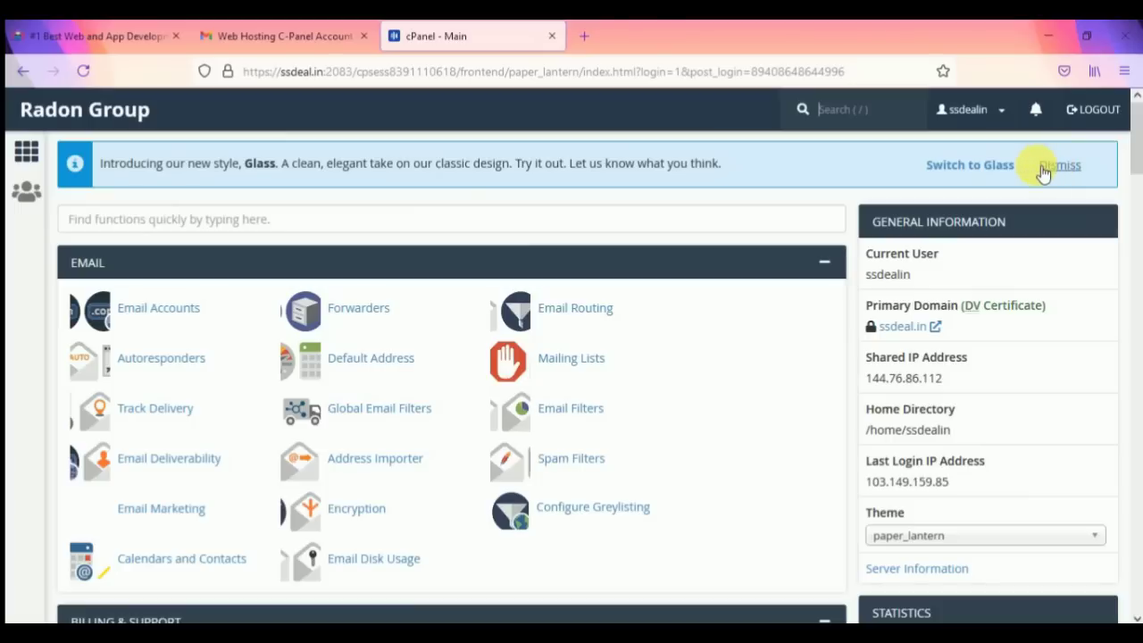
{"action": "left_click", "coordinate": [1001, 169]}
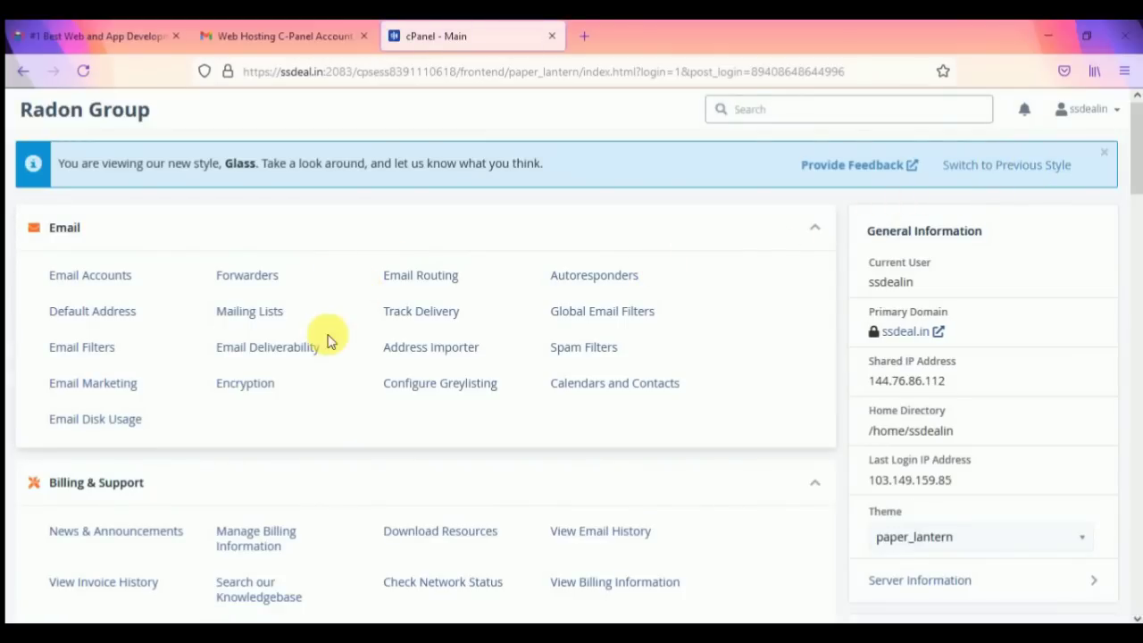
{"action": "scroll", "coordinate": [331, 337], "scroll_direction": "down", "scroll_amount": 2}
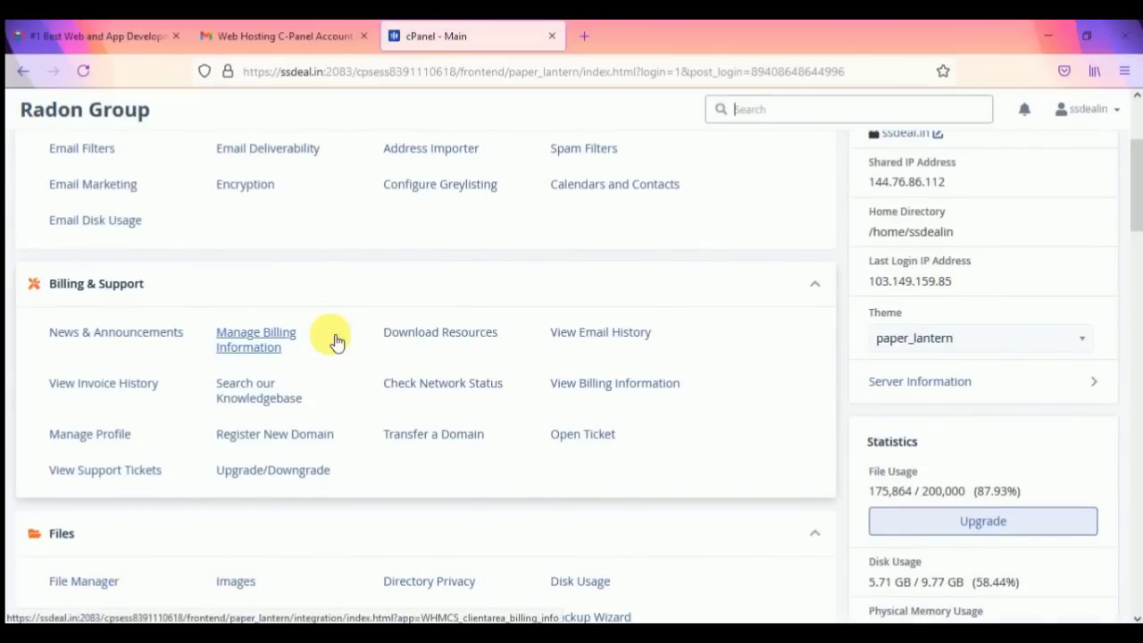
{"action": "scroll", "coordinate": [335, 342], "scroll_direction": "up", "scroll_amount": 2}
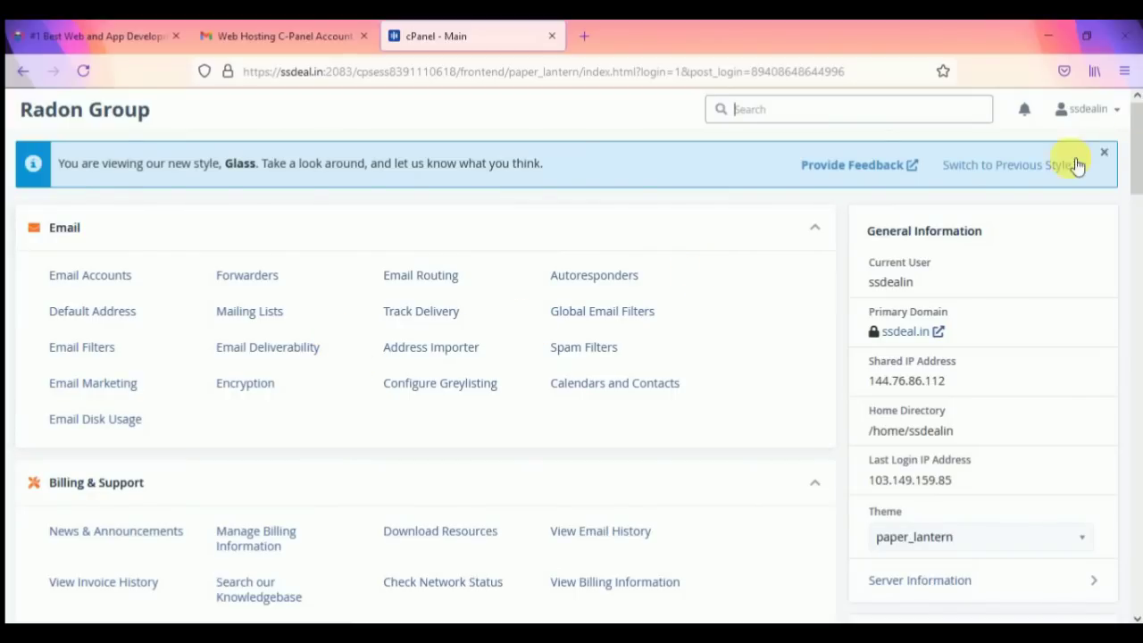
{"action": "left_click", "coordinate": [992, 164]}
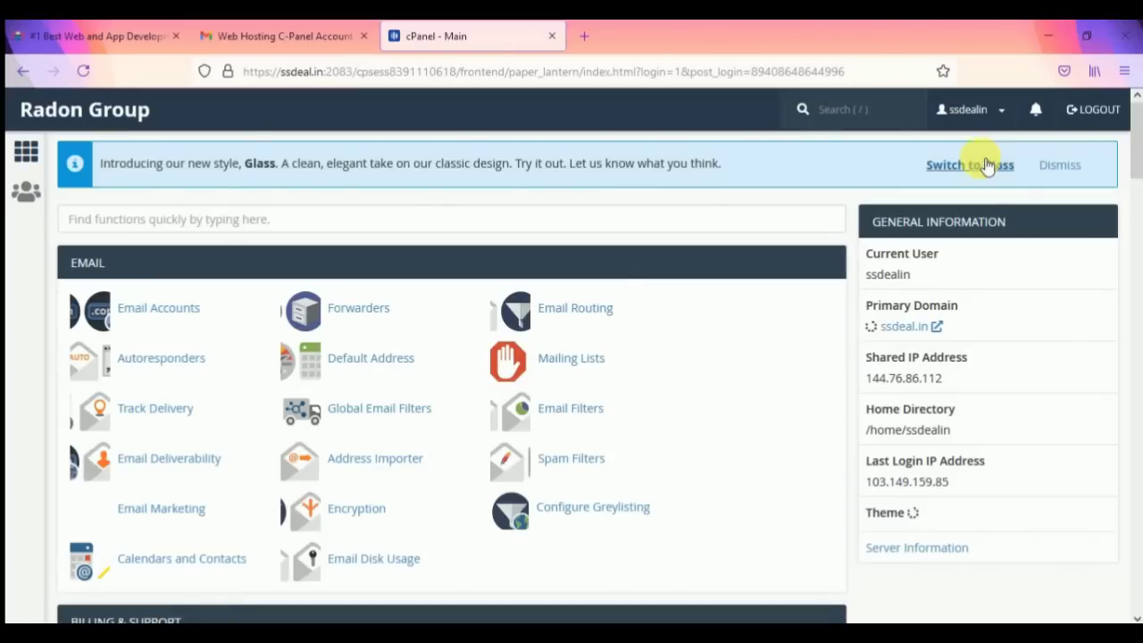
{"action": "scroll", "coordinate": [581, 362], "scroll_direction": "down", "scroll_amount": 2}
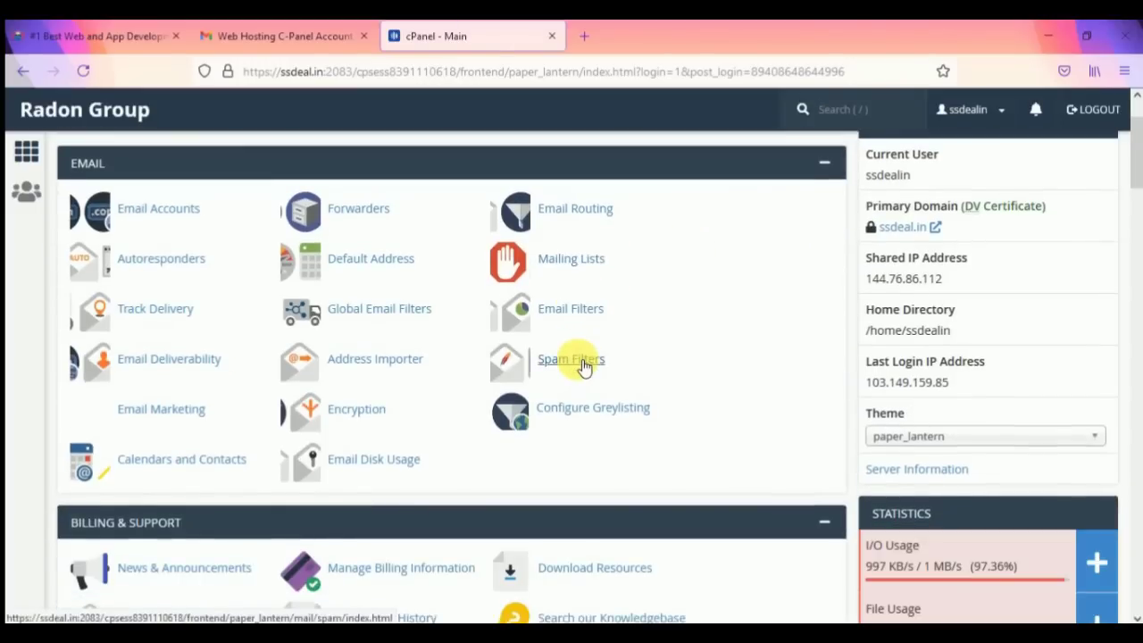
{"action": "scroll", "coordinate": [582, 366], "scroll_direction": "up", "scroll_amount": 2}
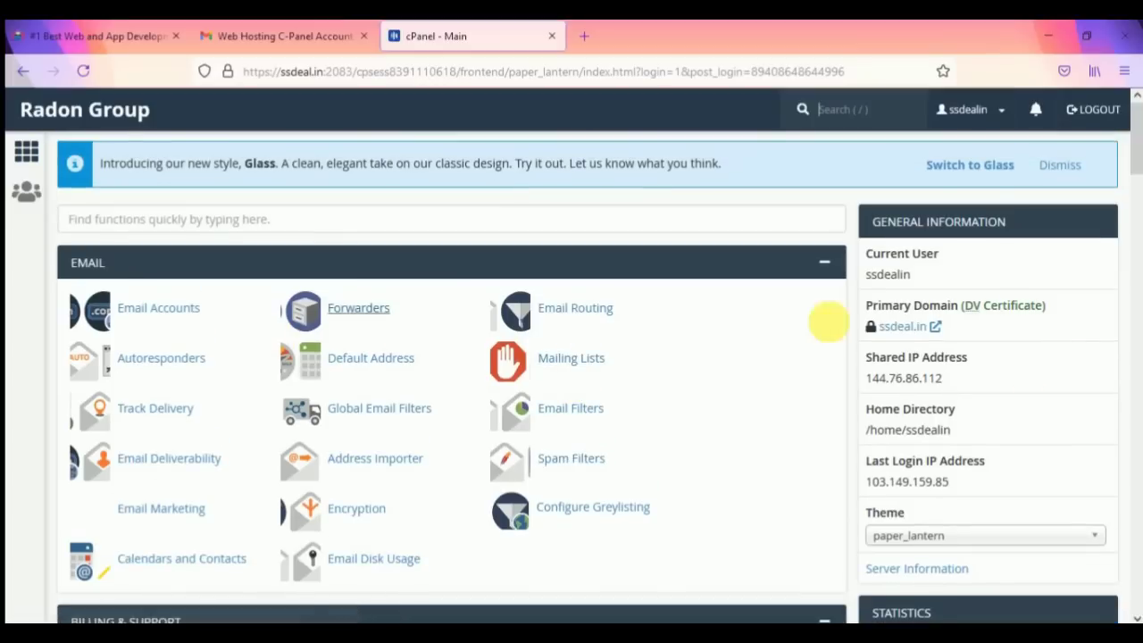
{"action": "scroll", "coordinate": [481, 290], "scroll_direction": "down", "scroll_amount": 2}
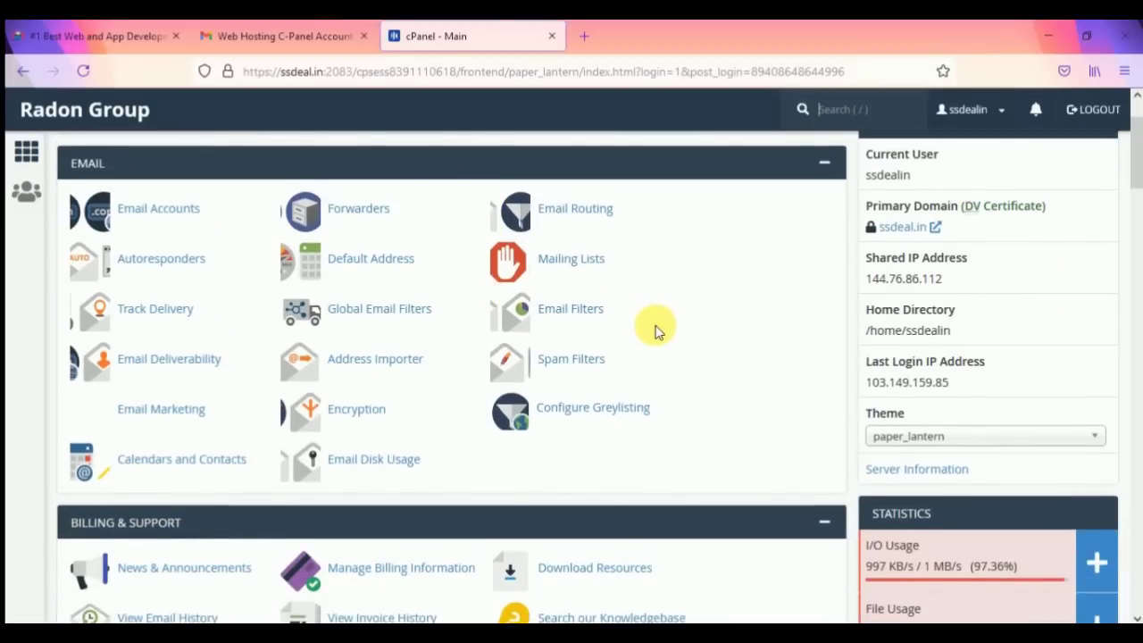
{"action": "scroll", "coordinate": [341, 311], "scroll_direction": "up", "scroll_amount": 2}
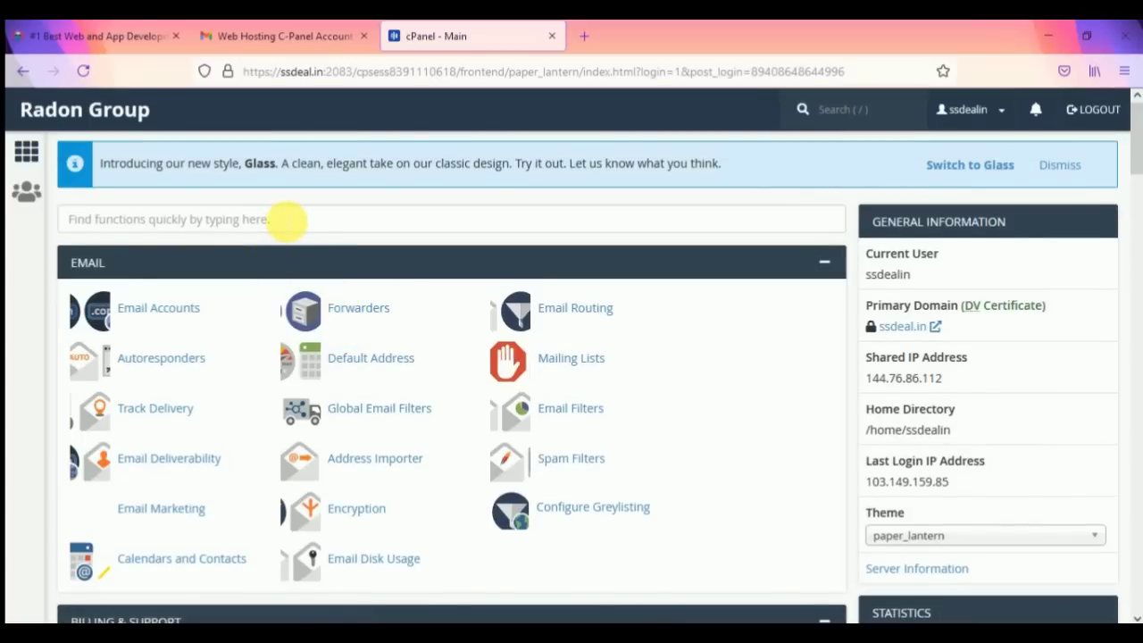
{"action": "left_click", "coordinate": [346, 220]}
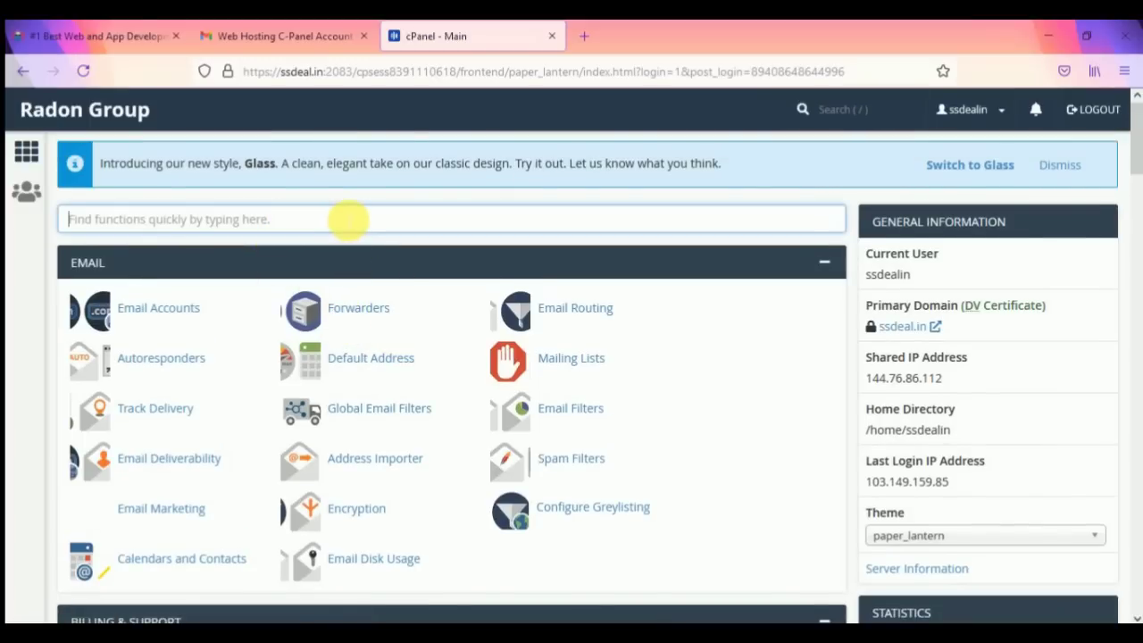
{"action": "type", "text": "dom"}
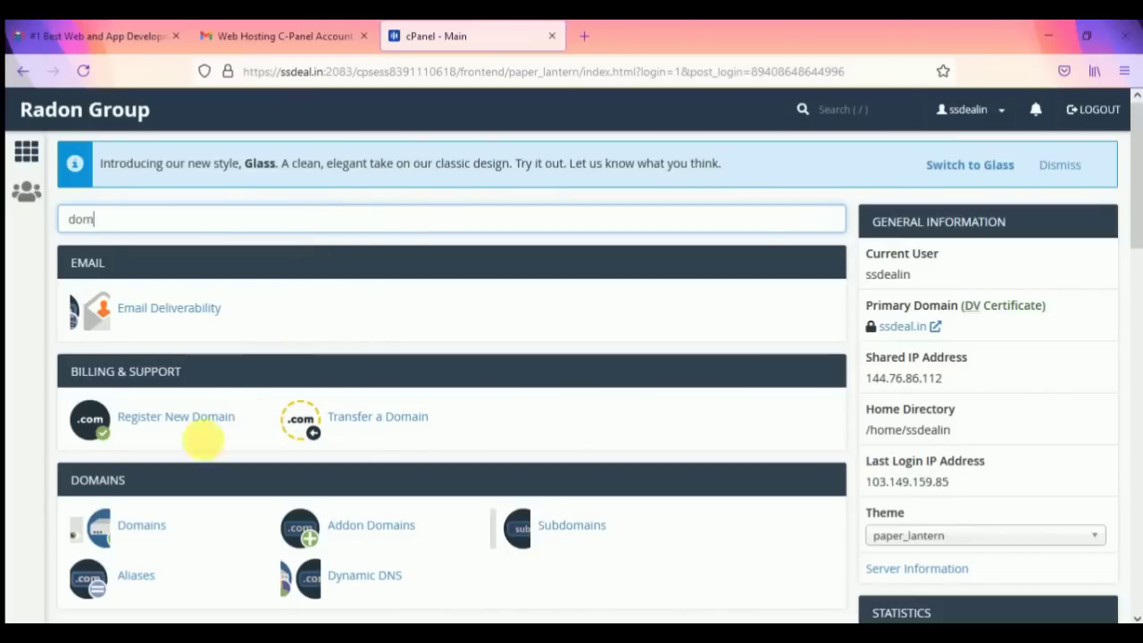
{"action": "left_click", "coordinate": [158, 529]}
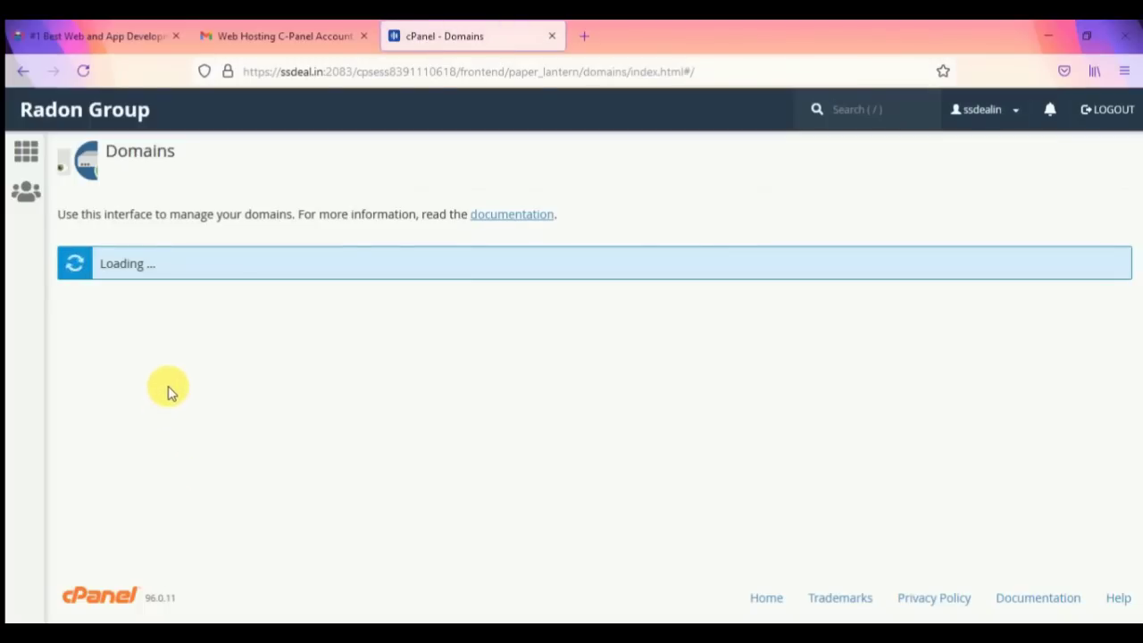
{"action": "scroll", "coordinate": [224, 411], "scroll_direction": "down", "scroll_amount": 1}
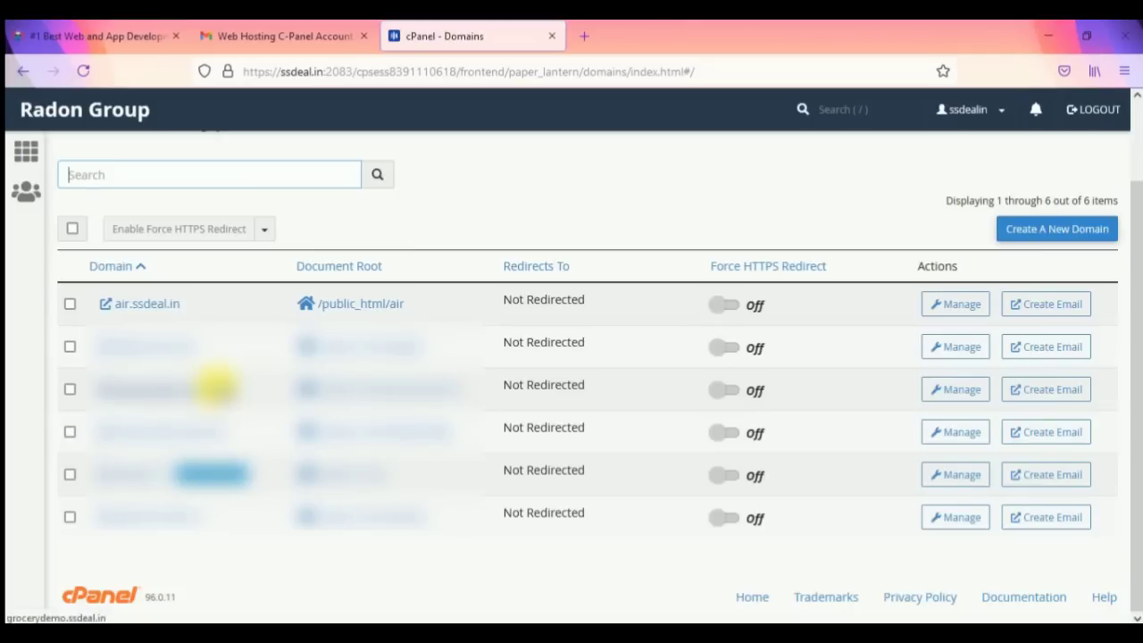
{"action": "right_click", "coordinate": [219, 389]}
{"action": "left_click", "coordinate": [256, 401]}
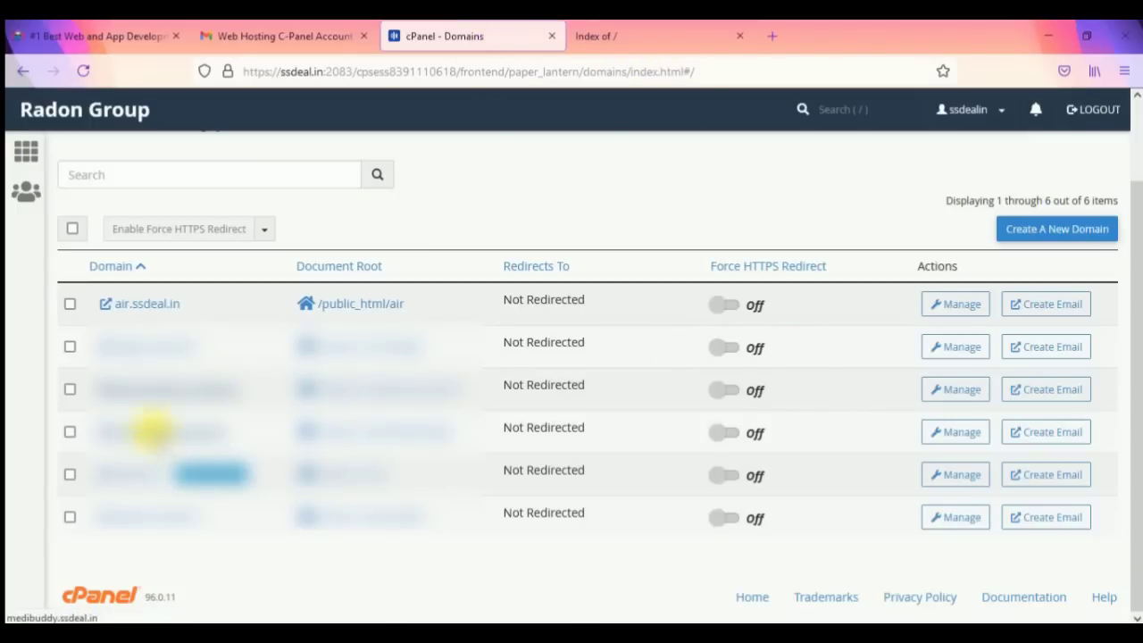
{"action": "left_click", "coordinate": [706, 35]}
{"action": "left_click", "coordinate": [740, 36]}
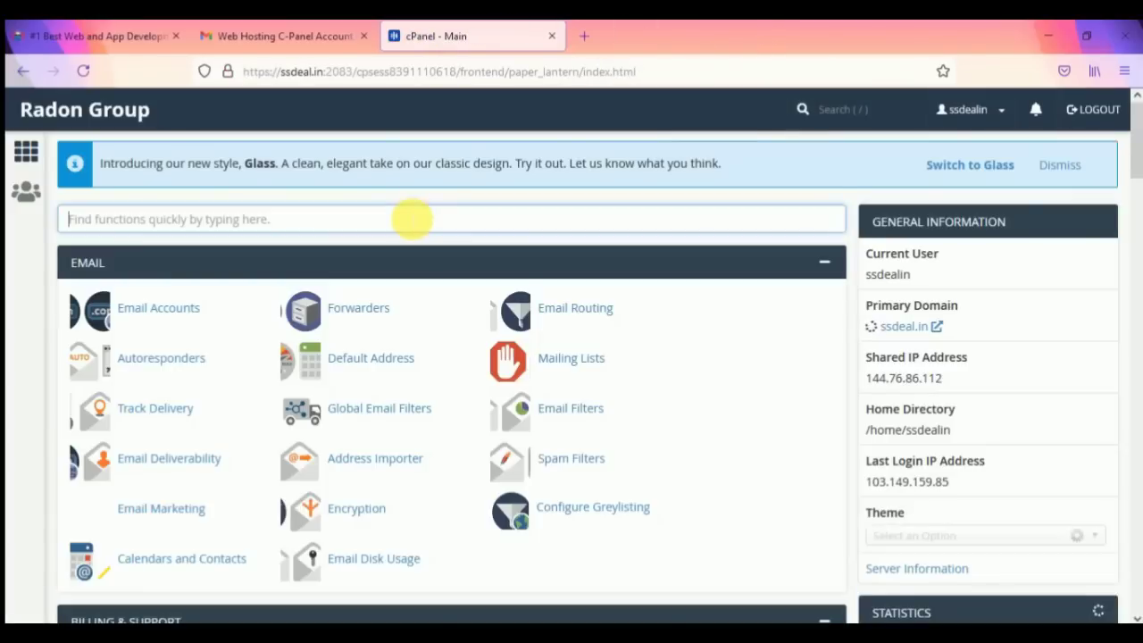
Step: Search cPanel for 'sof' and launch Softaculous Apps Installer
{"action": "type", "text": "soft"}
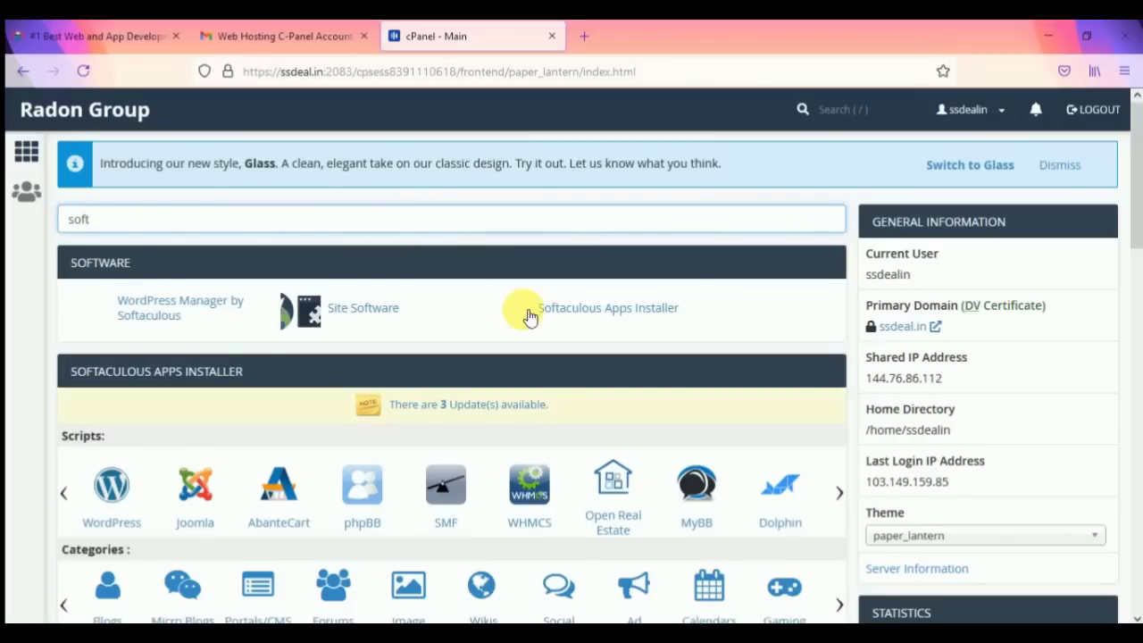
{"action": "left_click", "coordinate": [635, 311]}
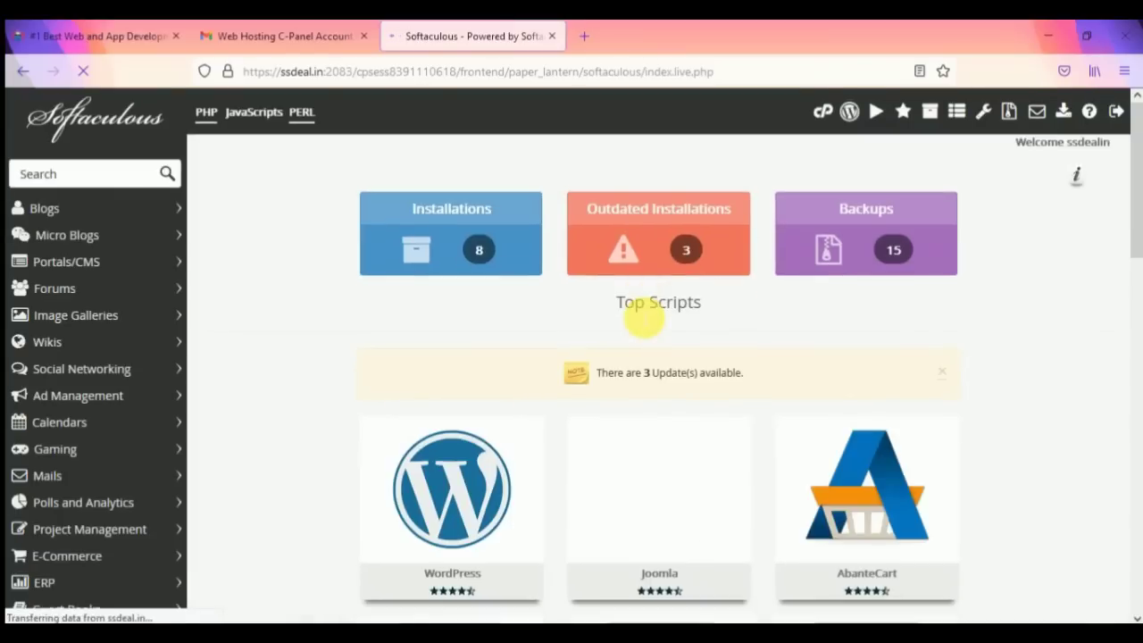
{"action": "mouse_move", "coordinate": [427, 532]}
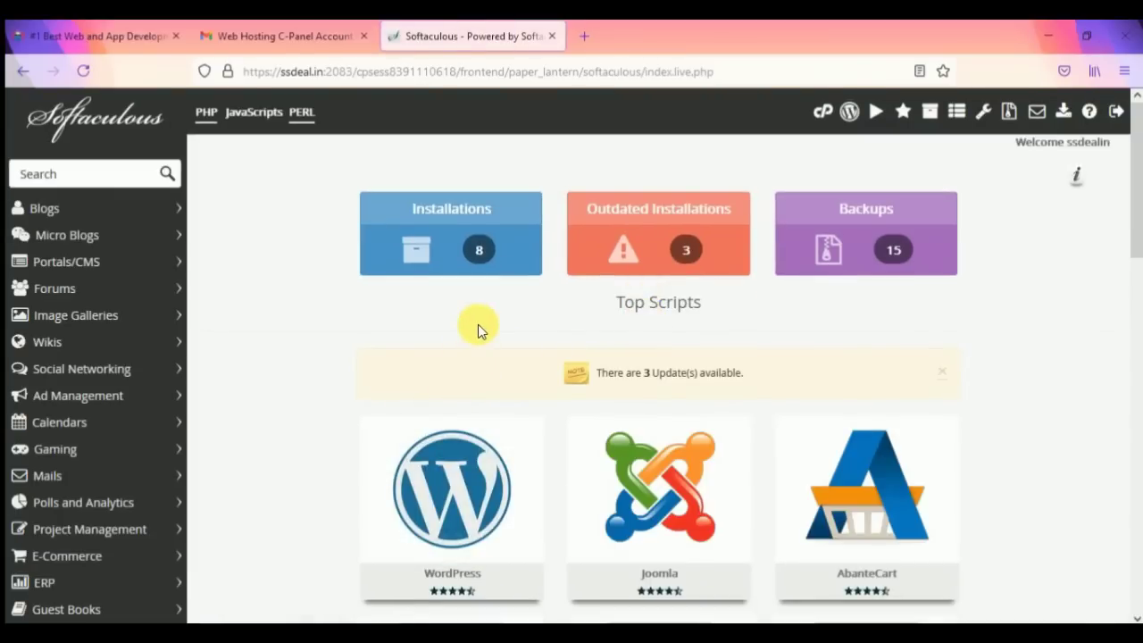
{"action": "mouse_move", "coordinate": [477, 439]}
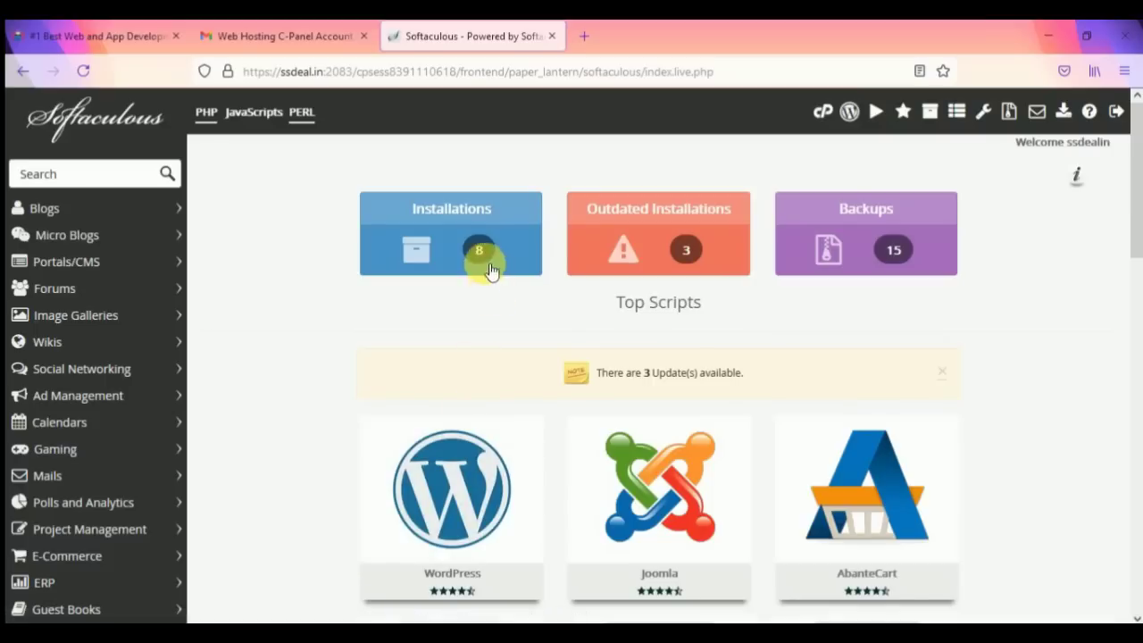
{"action": "scroll", "coordinate": [464, 429], "scroll_direction": "down", "scroll_amount": 1}
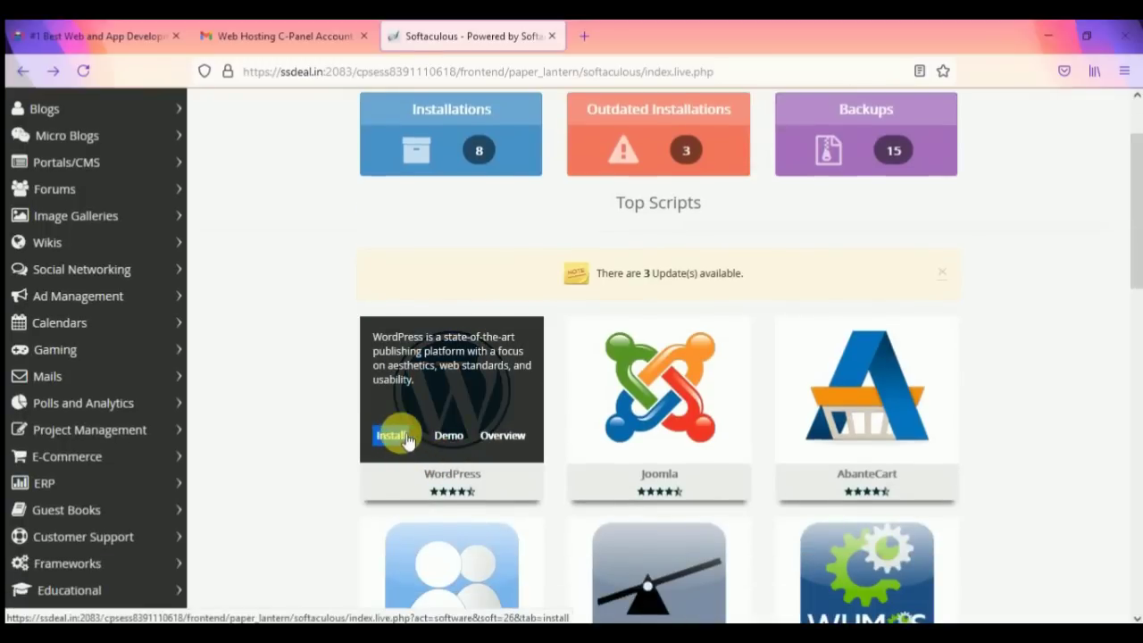
{"action": "left_click", "coordinate": [400, 436]}
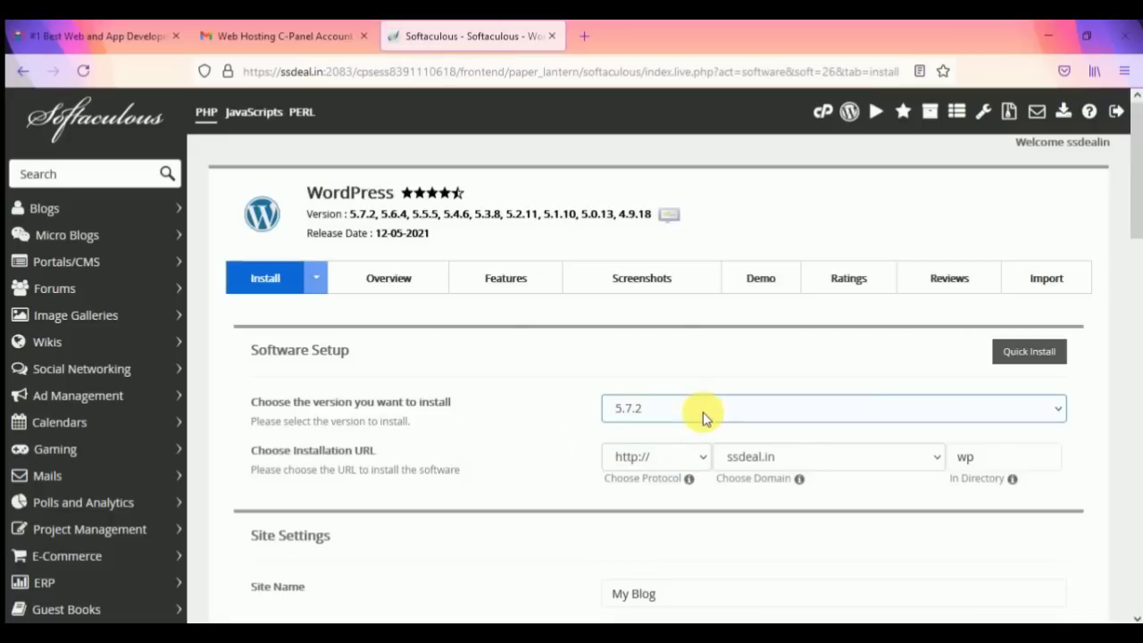
{"action": "left_click", "coordinate": [702, 411]}
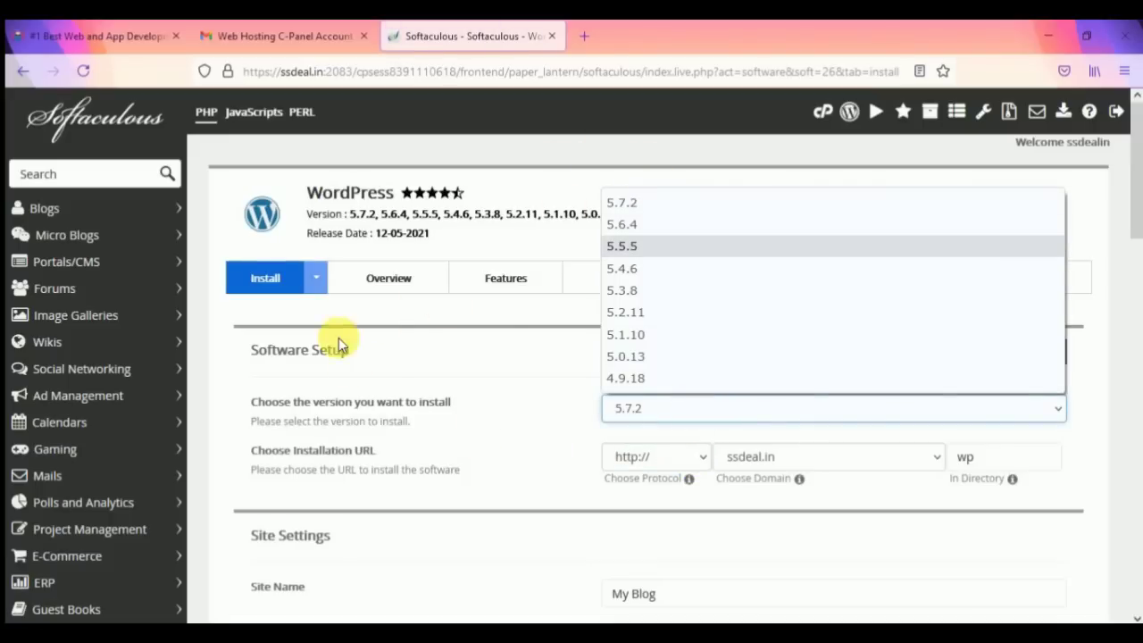
{"action": "left_click", "coordinate": [638, 413]}
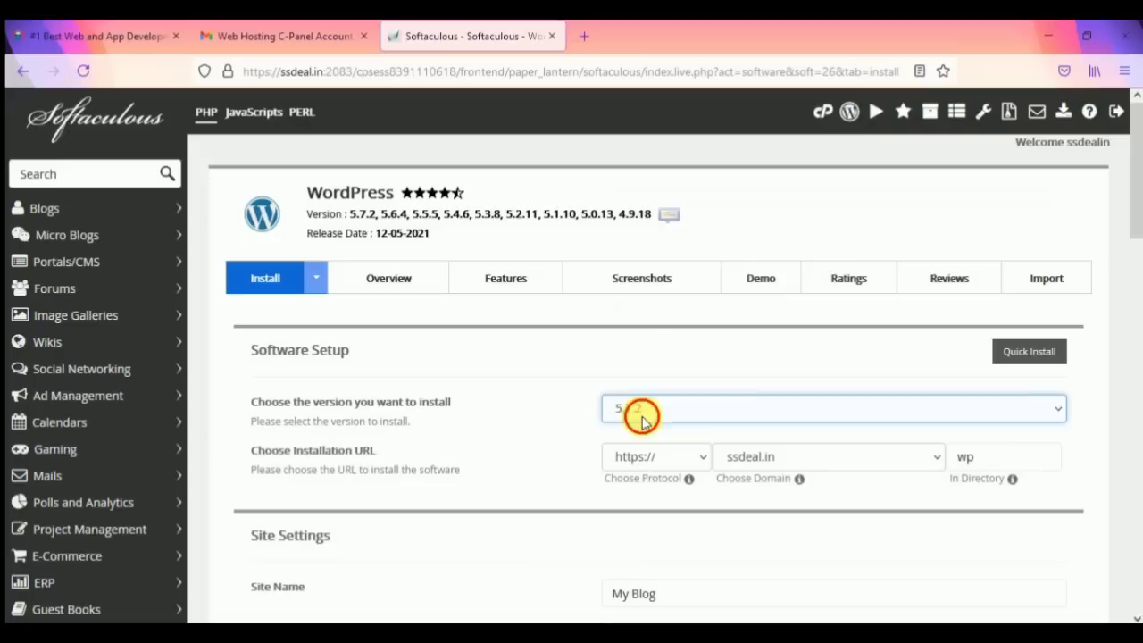
{"action": "left_click", "coordinate": [669, 455]}
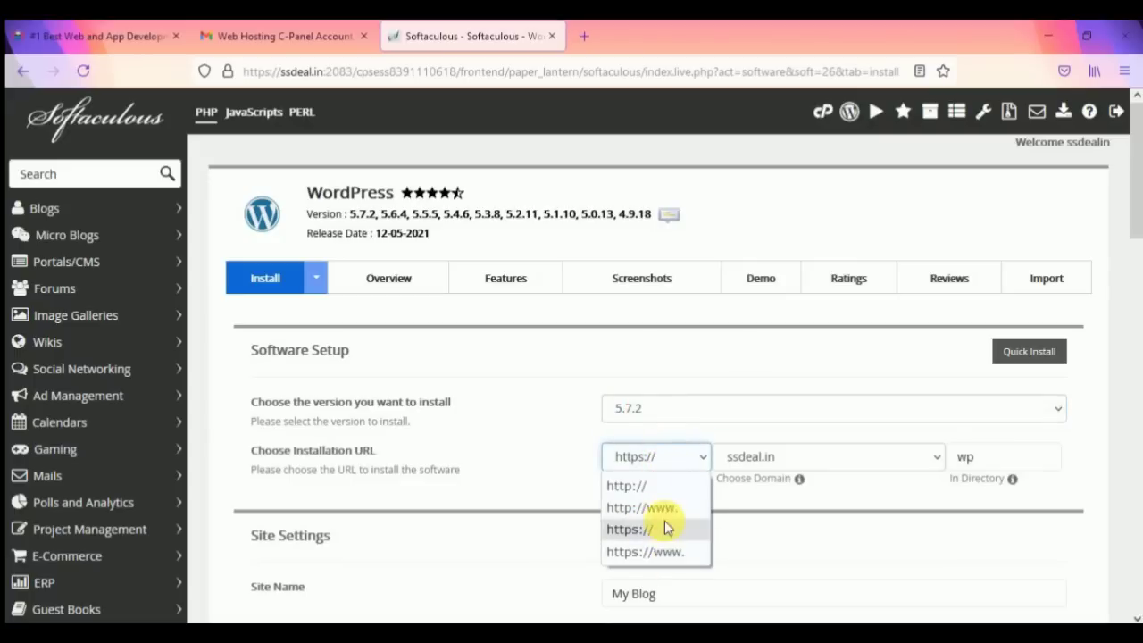
{"action": "left_click", "coordinate": [659, 461]}
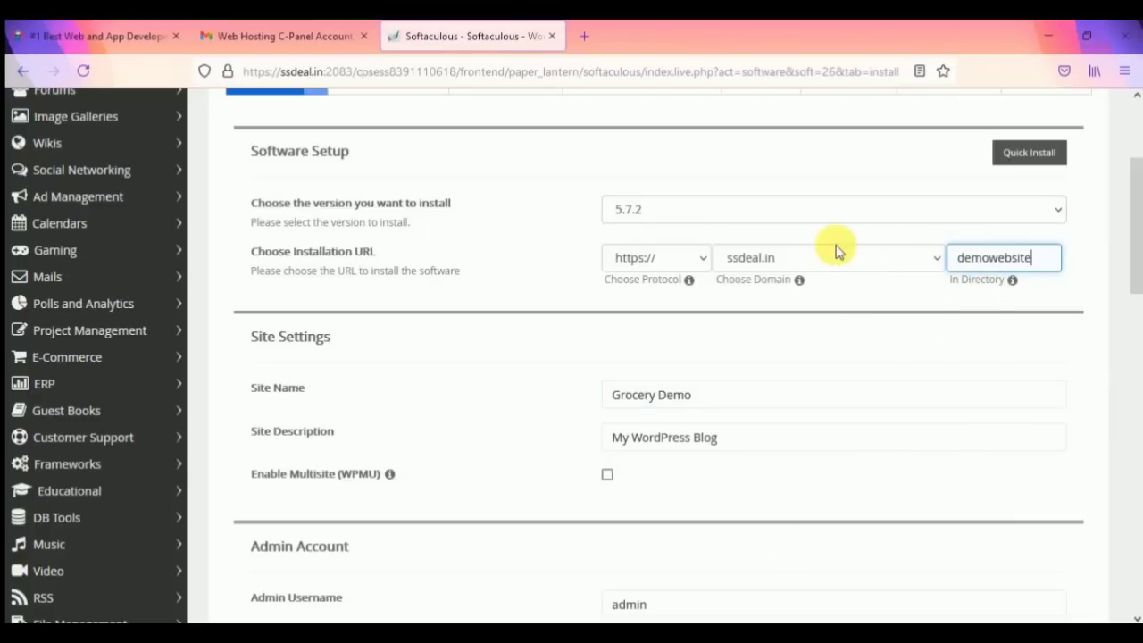
{"action": "left_click", "coordinate": [584, 37]}
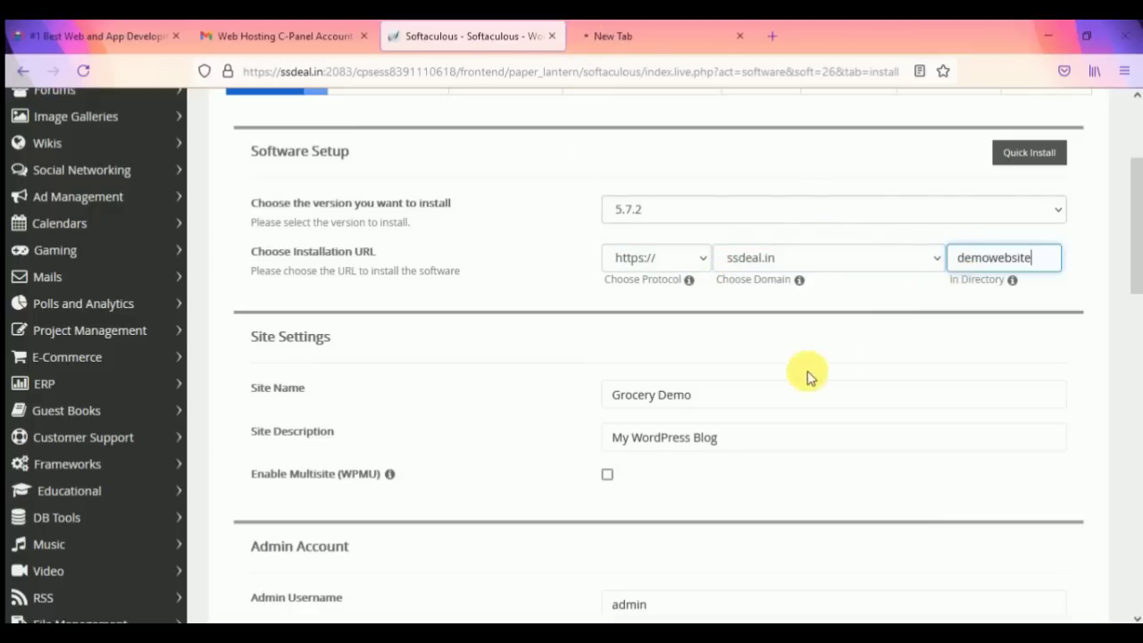
Step: Set the site name to 'Demo' and the description to 'My First Website'
{"action": "left_click_drag", "start_coordinate": [770, 386], "coordinate": [603, 388]}
{"action": "type", "text": "Demo"}
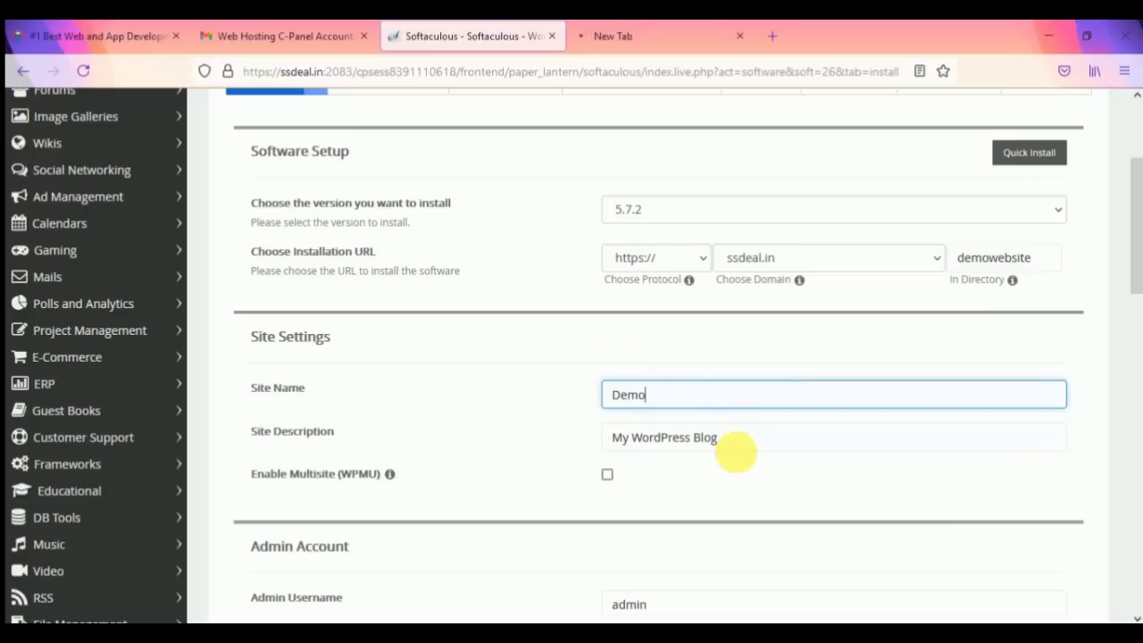
{"action": "left_click_drag", "start_coordinate": [752, 441], "coordinate": [598, 438]}
{"action": "double_click", "coordinate": [733, 439]}
{"action": "left_click_drag", "start_coordinate": [732, 438], "coordinate": [647, 451]}
{"action": "type", "text": "F"}
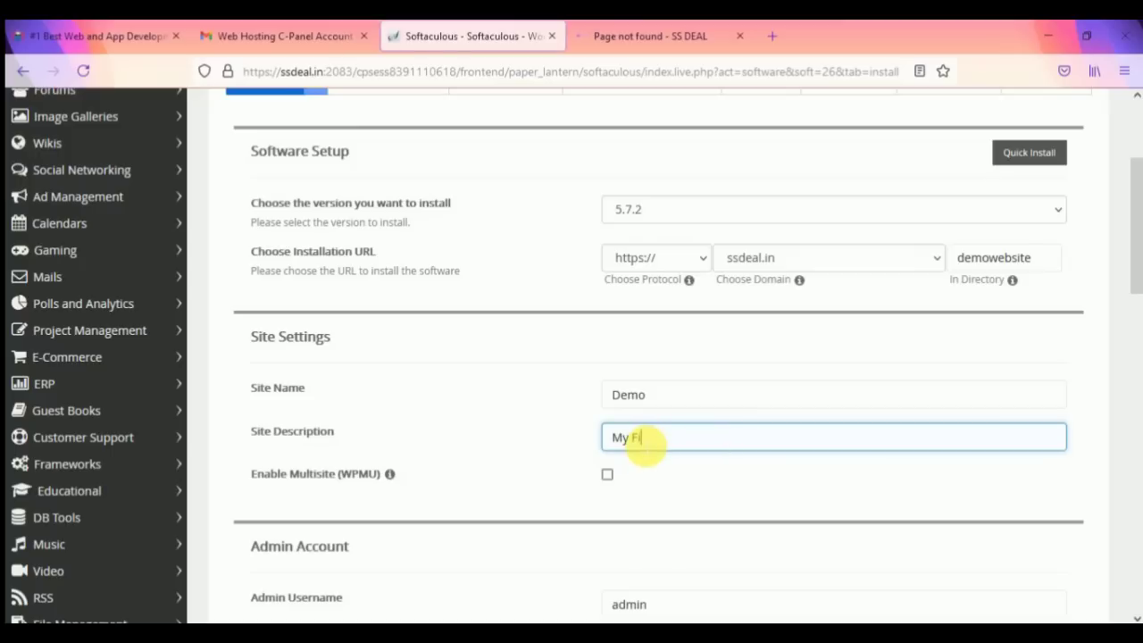
{"action": "type", "text": "irst Website"}
{"action": "left_click", "coordinate": [671, 462]}
Step: Replace the admin password with a new one rated Strong (58/100)
{"action": "scroll", "coordinate": [661, 464], "scroll_direction": "down", "scroll_amount": 2}
{"action": "left_click", "coordinate": [675, 506]}
{"action": "scroll", "coordinate": [676, 501], "scroll_direction": "down", "scroll_amount": 2}
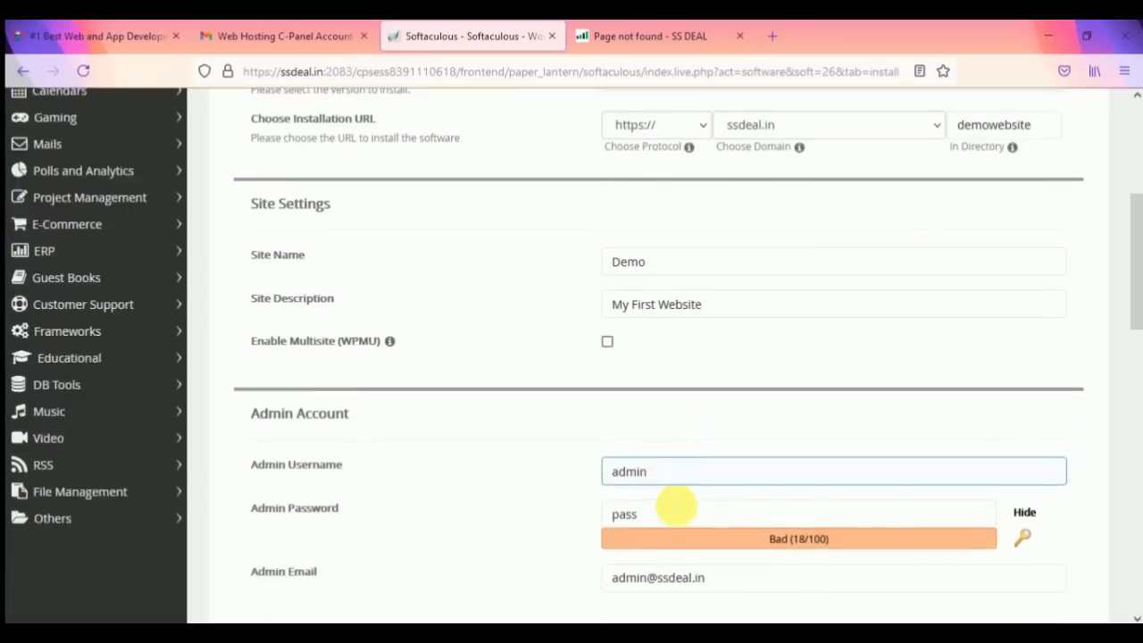
{"action": "left_click", "coordinate": [666, 454]}
{"action": "left_click", "coordinate": [668, 411]}
{"action": "left_click", "coordinate": [663, 449]}
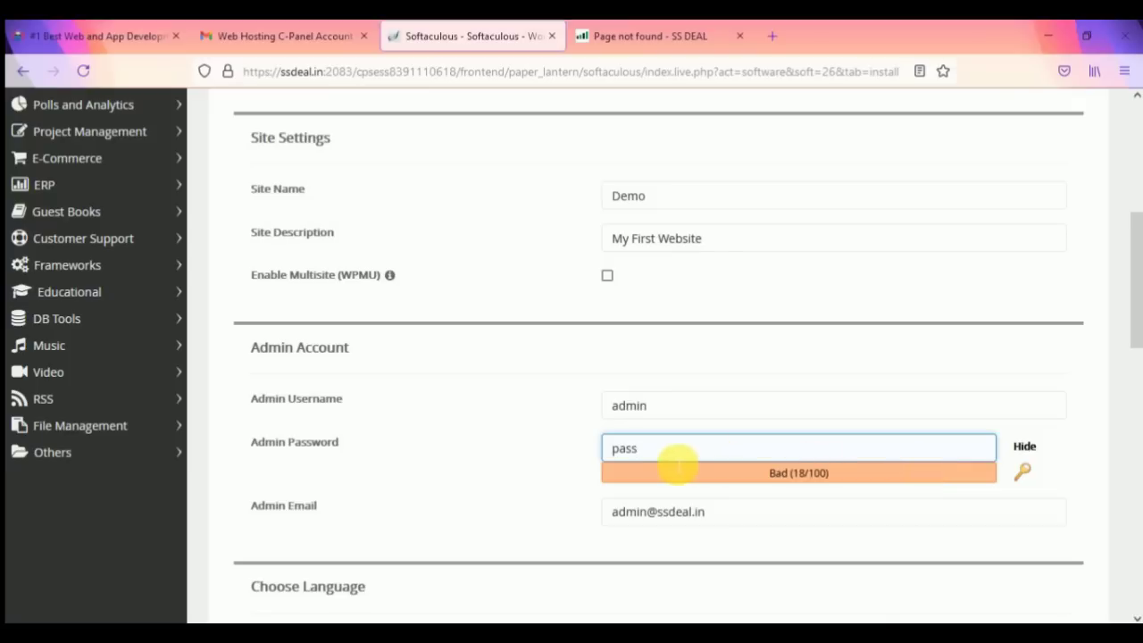
{"action": "double_click", "coordinate": [643, 450]}
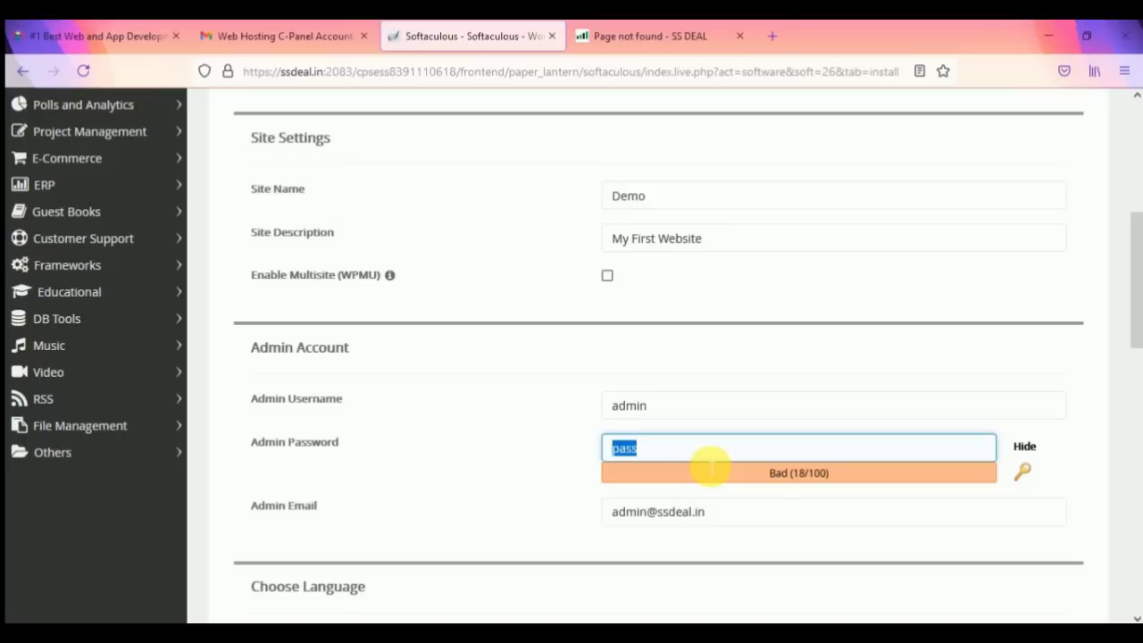
{"action": "key", "text": "BackSpace"}
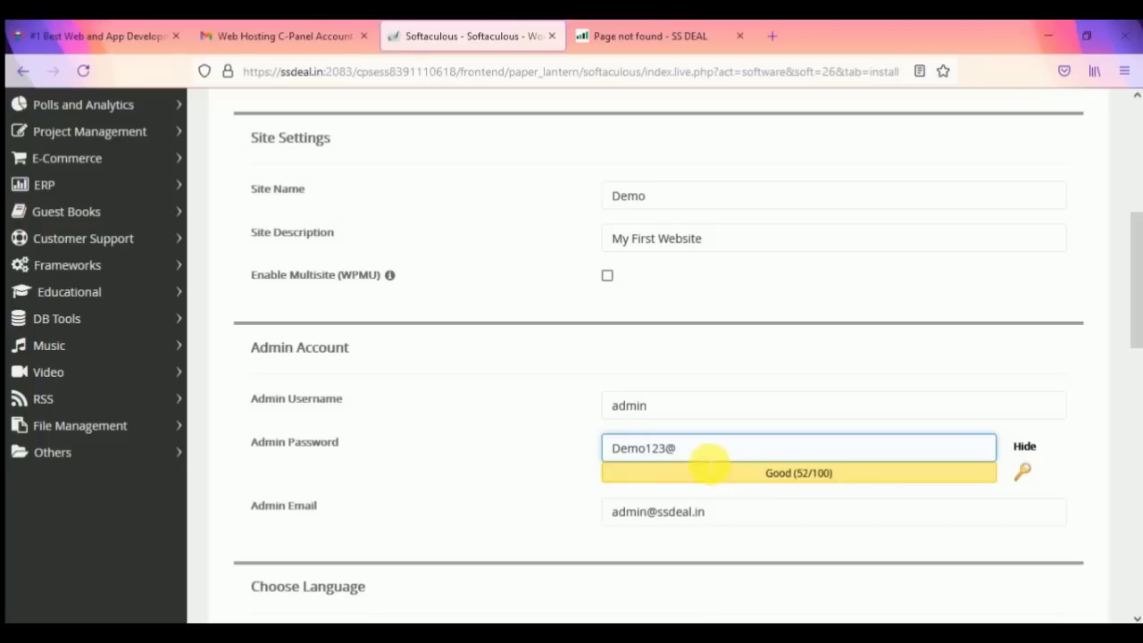
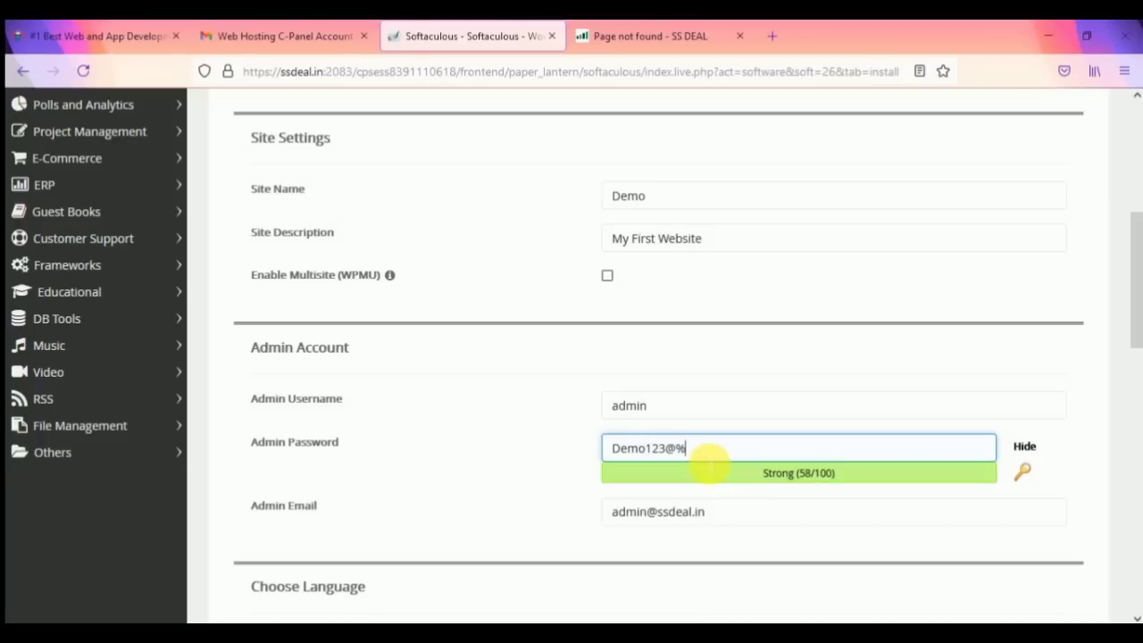
{"action": "left_click", "coordinate": [536, 447]}
{"action": "left_click", "coordinate": [684, 513]}
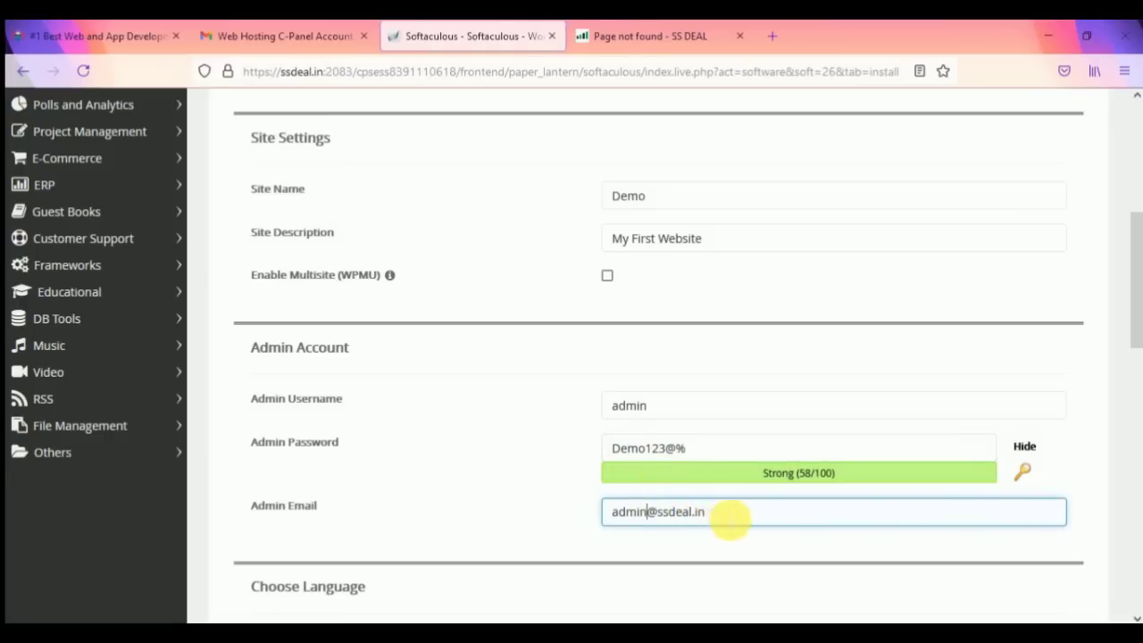
{"action": "left_click_drag", "start_coordinate": [727, 518], "coordinate": [592, 510]}
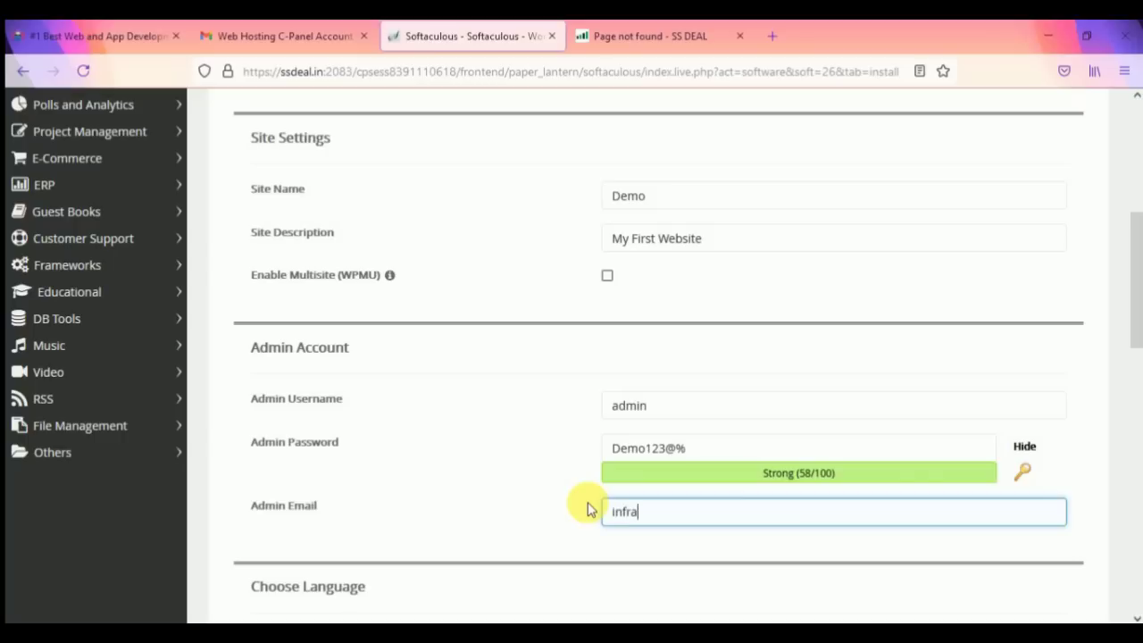
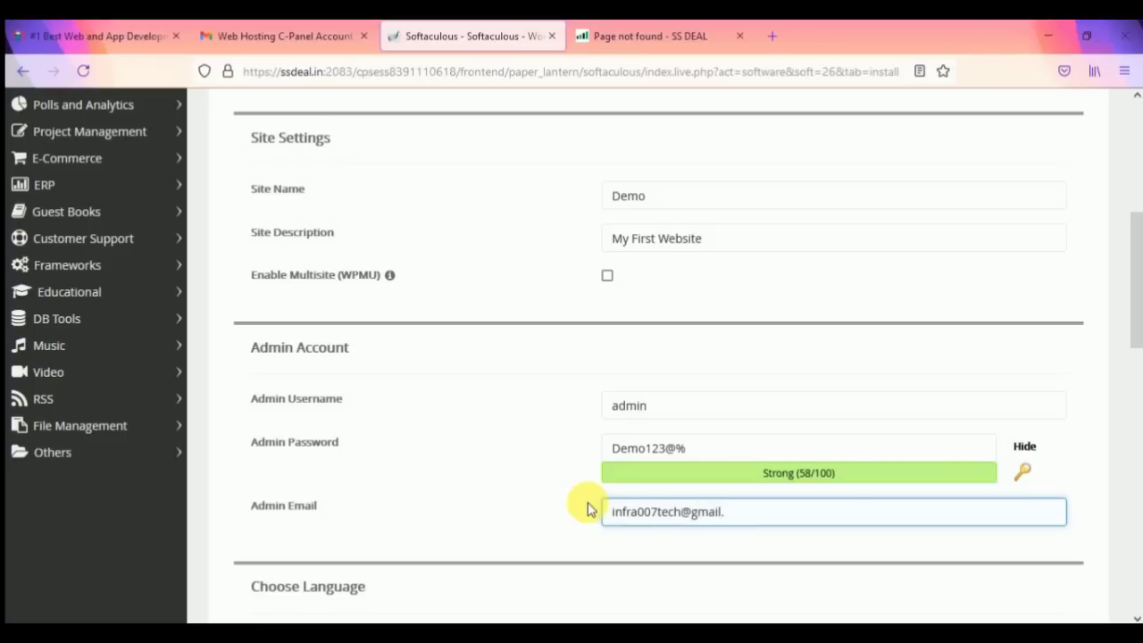
{"action": "left_click", "coordinate": [588, 507]}
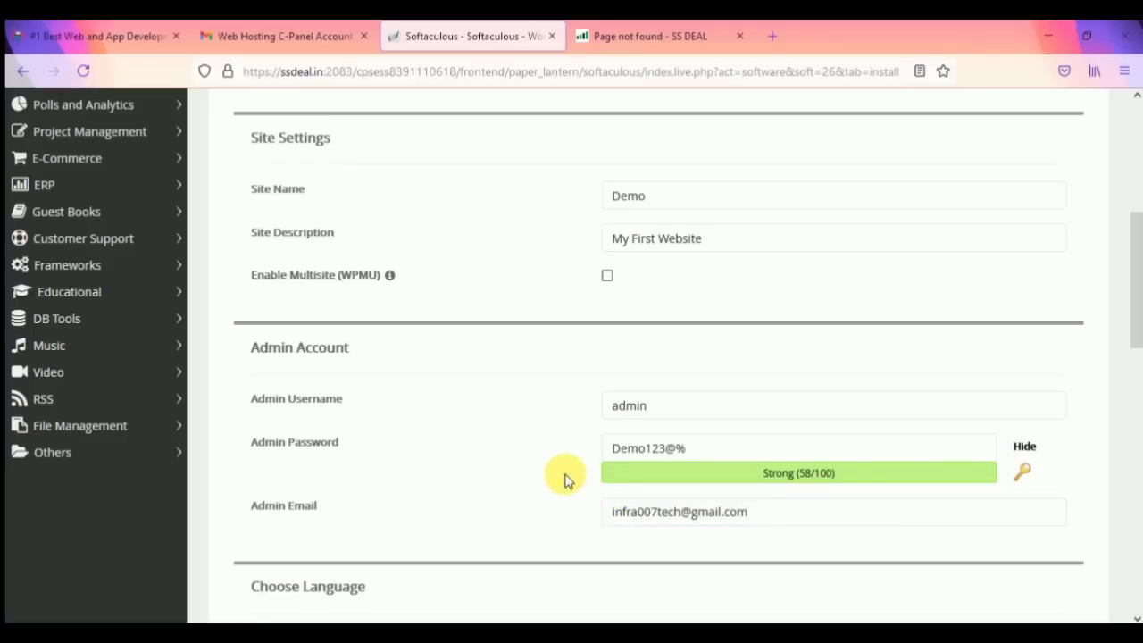
{"action": "scroll", "coordinate": [589, 474], "scroll_direction": "down", "scroll_amount": 4}
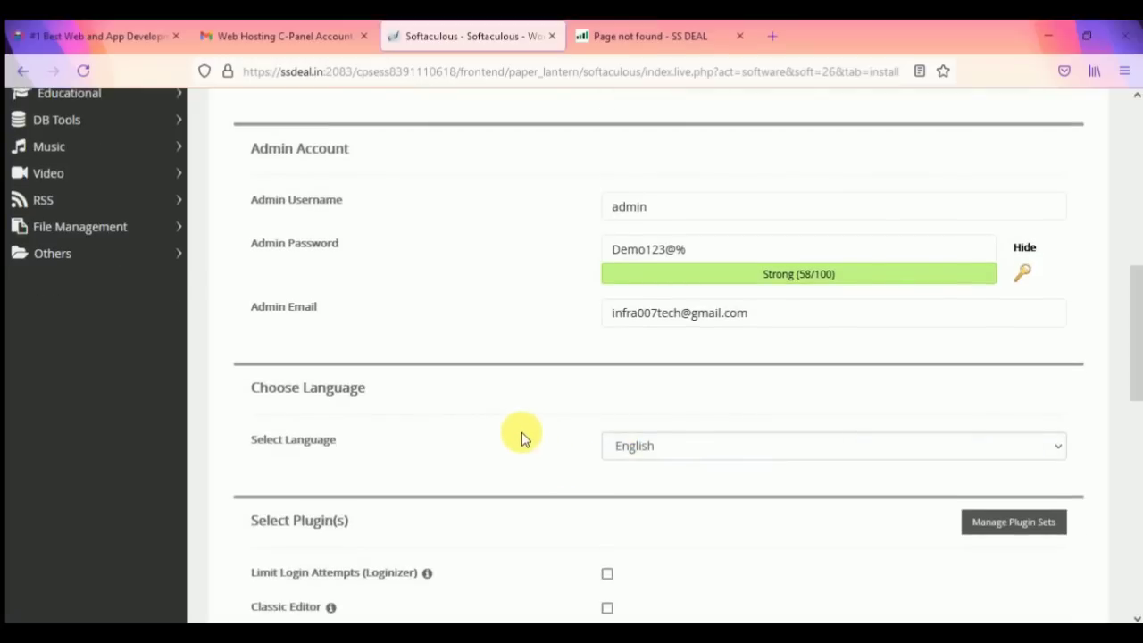
Step: Expand Advanced Options and keep the backup location at Default
{"action": "scroll", "coordinate": [536, 437], "scroll_direction": "down", "scroll_amount": 2}
{"action": "scroll", "coordinate": [622, 447], "scroll_direction": "down", "scroll_amount": 1}
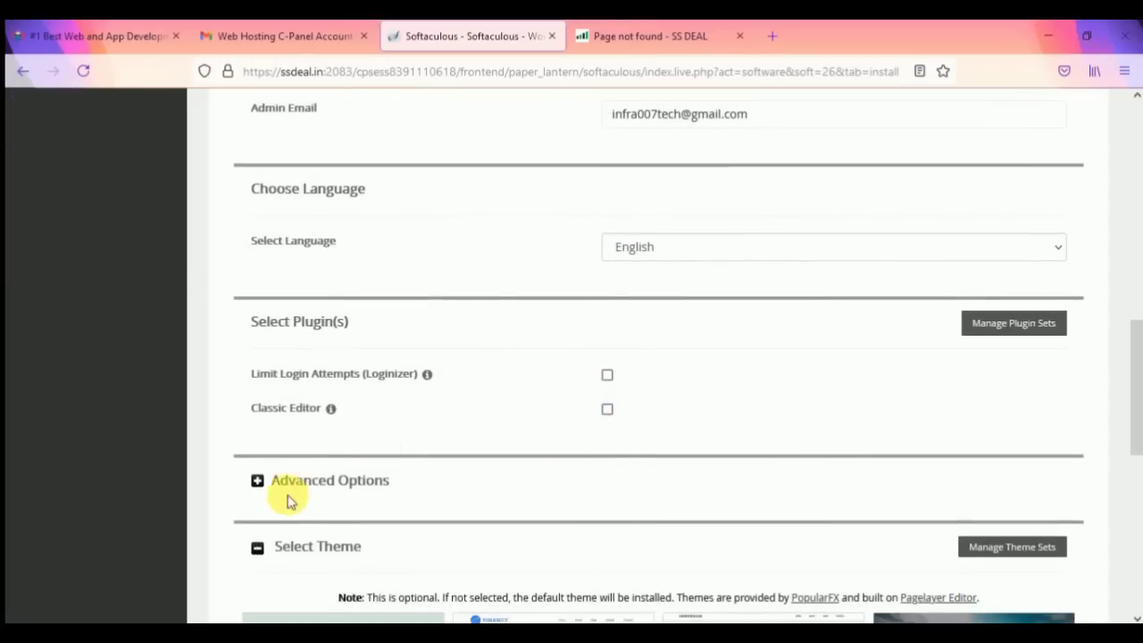
{"action": "scroll", "coordinate": [566, 523], "scroll_direction": "down", "scroll_amount": 3}
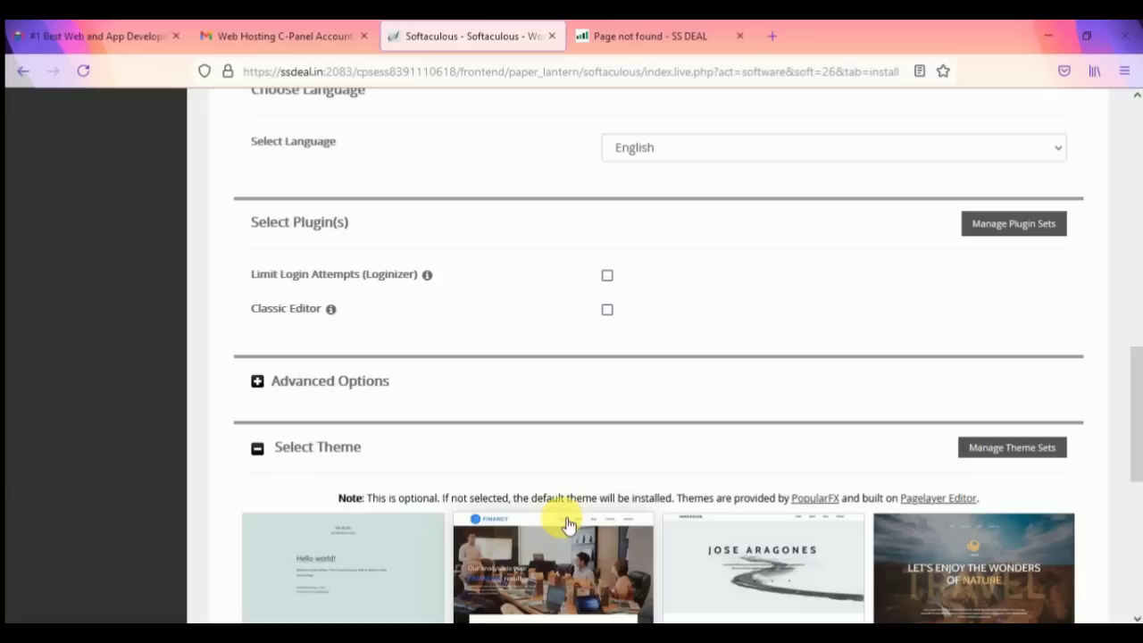
{"action": "left_click", "coordinate": [257, 382]}
{"action": "scroll", "coordinate": [725, 444], "scroll_direction": "up", "scroll_amount": 2}
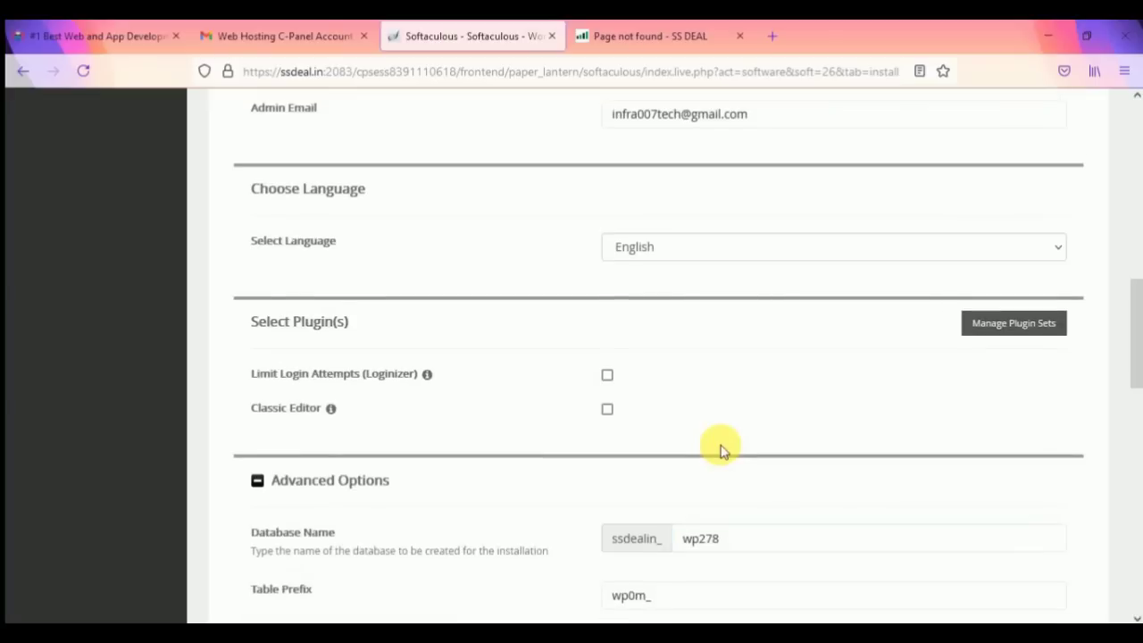
{"action": "scroll", "coordinate": [722, 451], "scroll_direction": "down", "scroll_amount": 5}
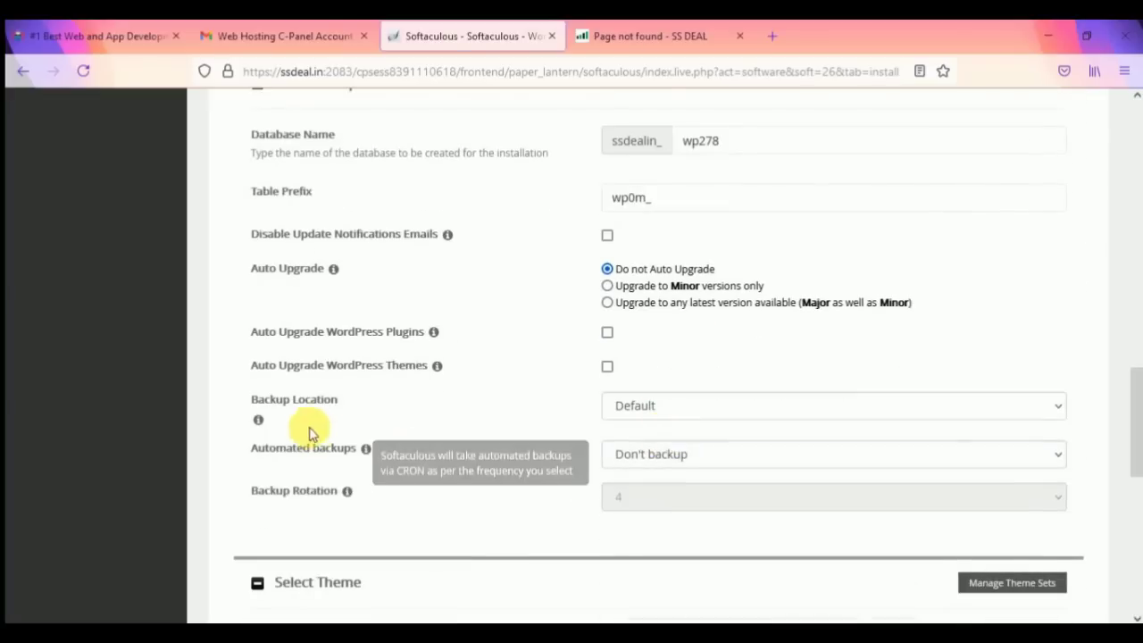
{"action": "left_click", "coordinate": [662, 409]}
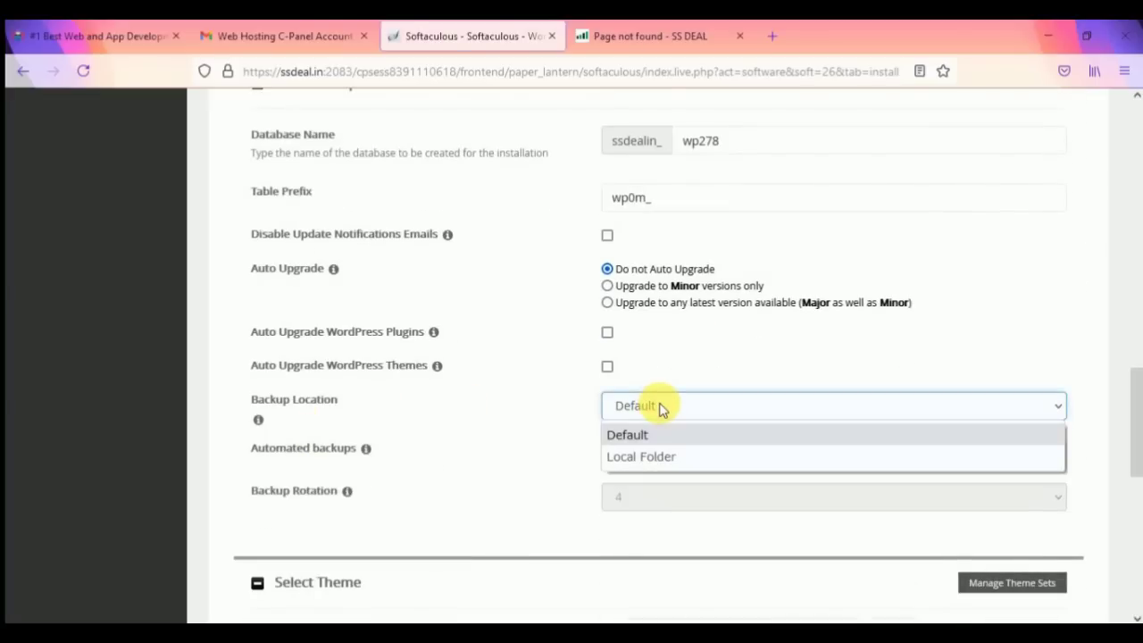
{"action": "left_click", "coordinate": [662, 409]}
Step: Try monthly automated backups with rotation 4, then settle on Don't backup
{"action": "left_click", "coordinate": [672, 454]}
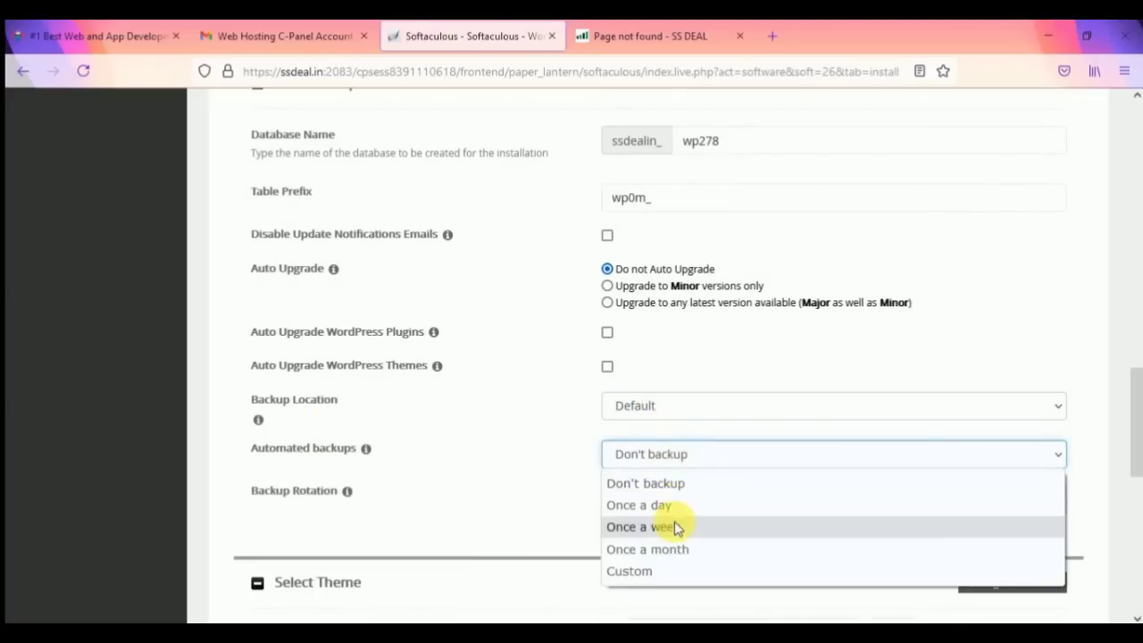
{"action": "left_click", "coordinate": [683, 549]}
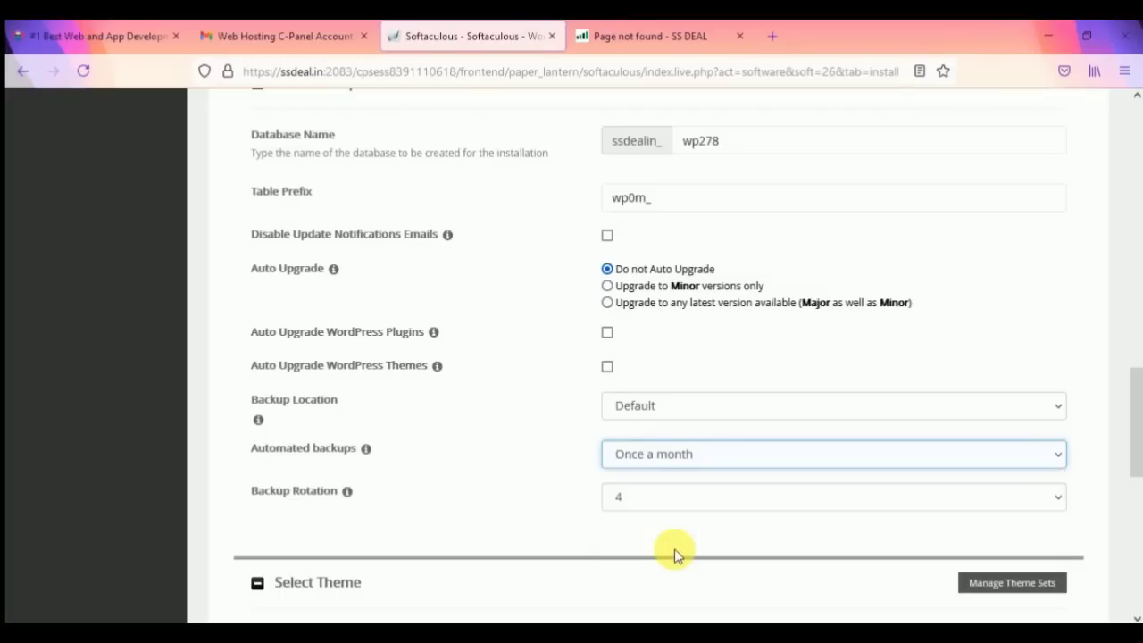
{"action": "left_click", "coordinate": [670, 456]}
{"action": "left_click", "coordinate": [640, 498]}
{"action": "left_click", "coordinate": [638, 493]}
{"action": "left_click", "coordinate": [670, 454]}
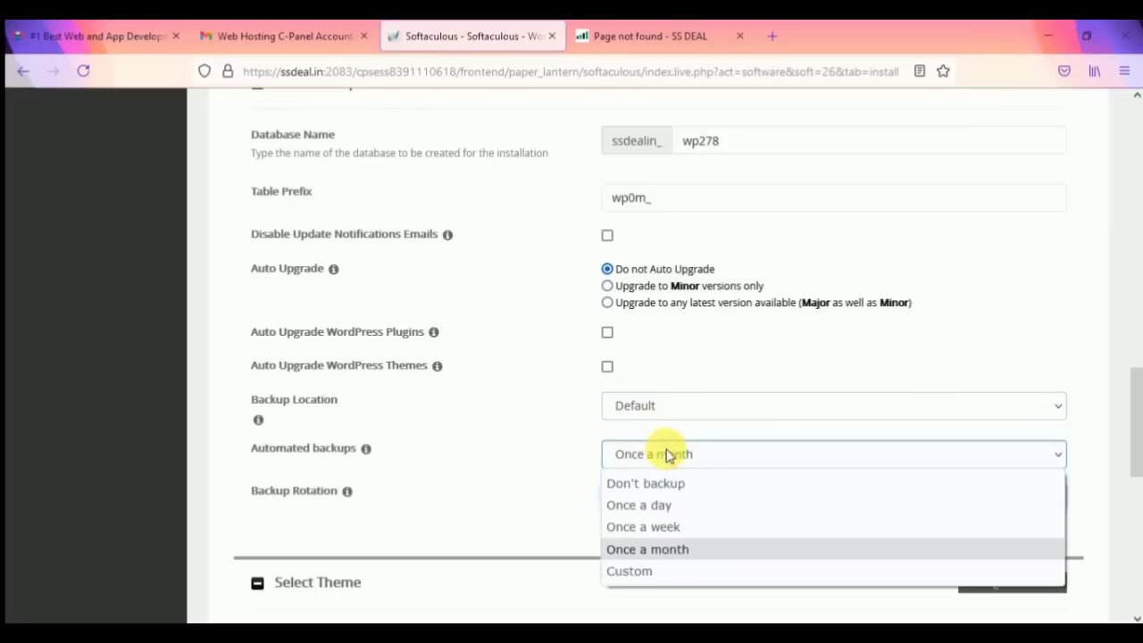
{"action": "left_click", "coordinate": [670, 483]}
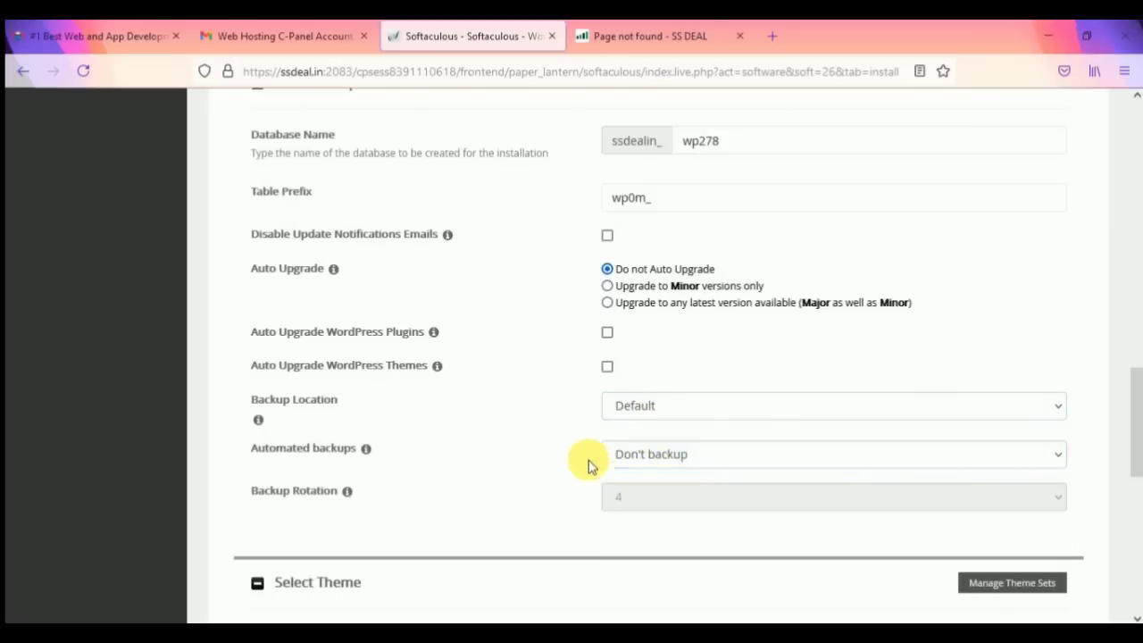
{"action": "scroll", "coordinate": [429, 485], "scroll_direction": "down", "scroll_amount": 1}
{"action": "scroll", "coordinate": [798, 373], "scroll_direction": "down", "scroll_amount": 5}
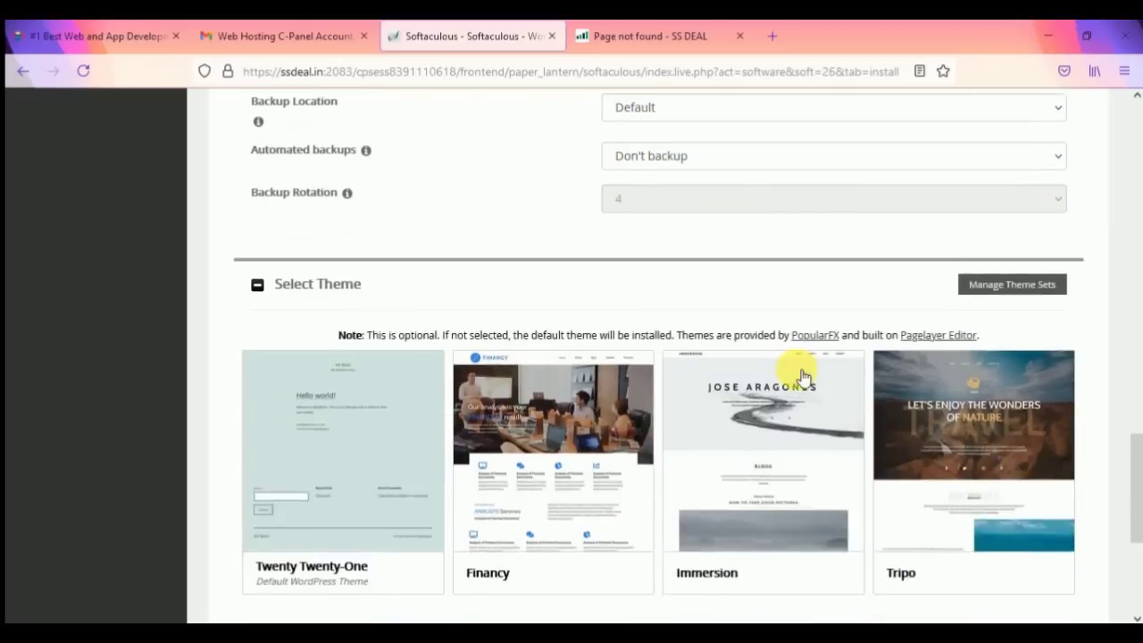
{"action": "scroll", "coordinate": [684, 439], "scroll_direction": "up", "scroll_amount": 15}
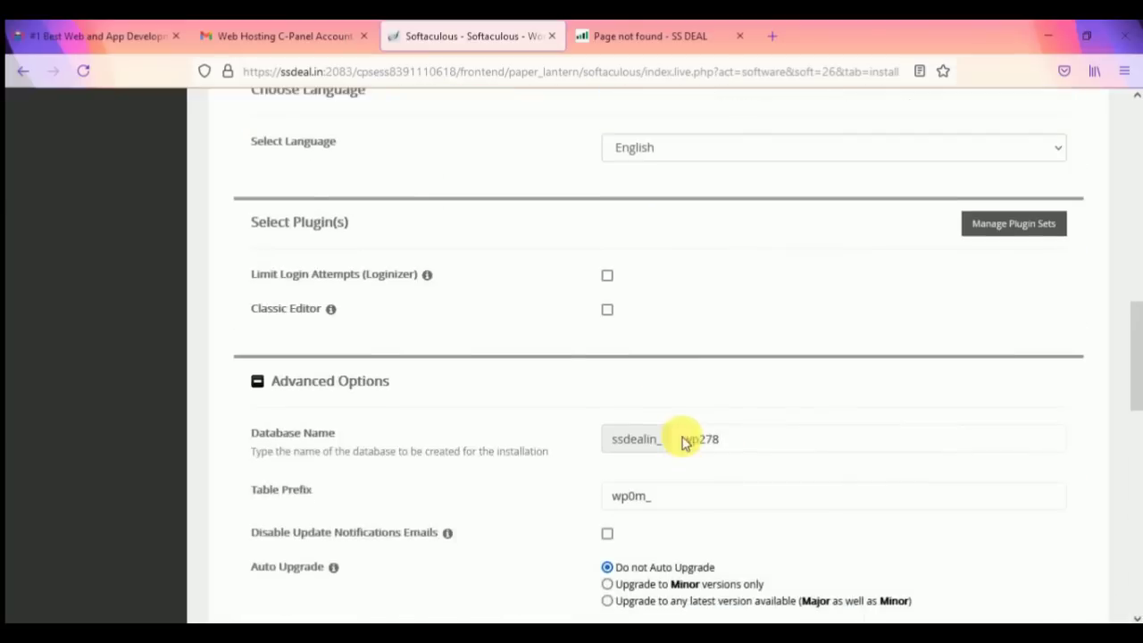
{"action": "scroll", "coordinate": [684, 441], "scroll_direction": "up", "scroll_amount": 4}
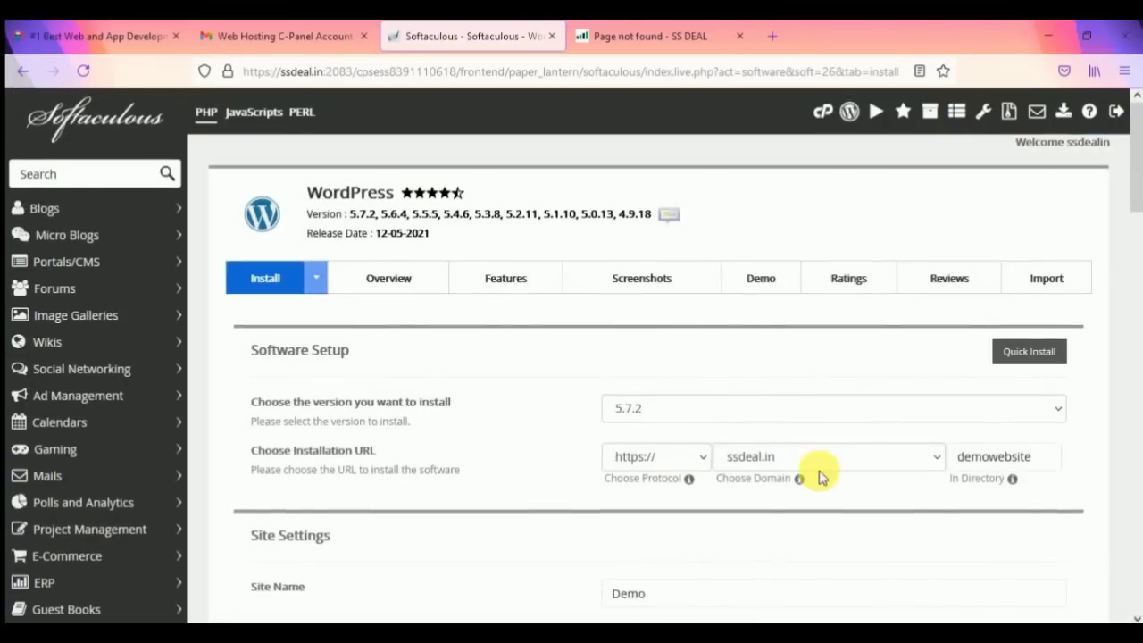
{"action": "scroll", "coordinate": [748, 471], "scroll_direction": "down", "scroll_amount": 20}
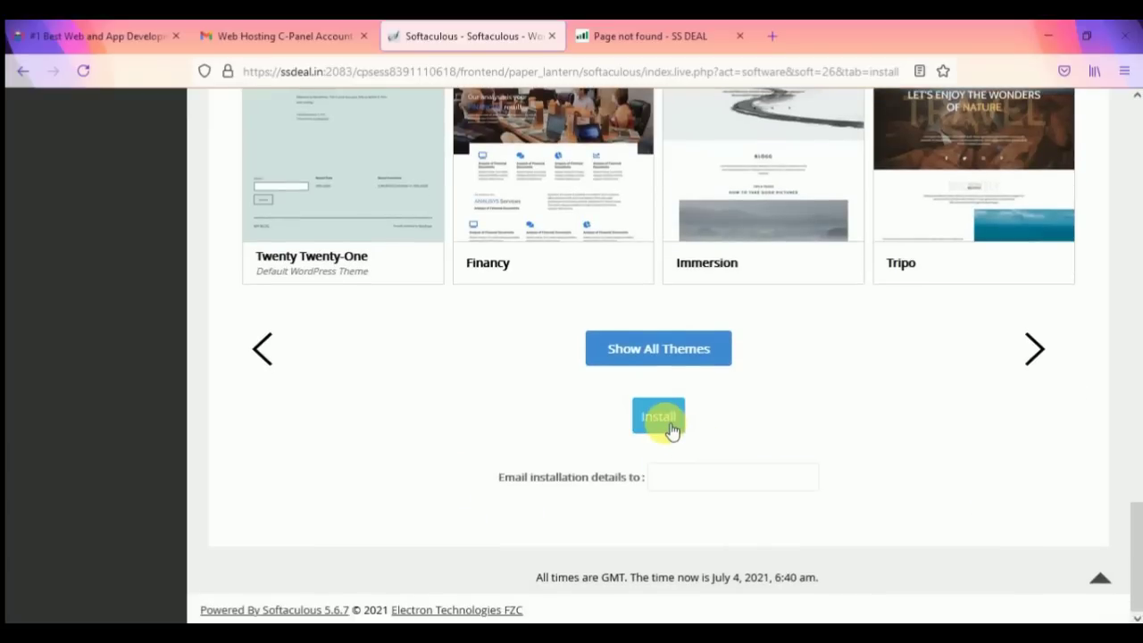
Step: Return to the Softaculous tab and run the WordPress installation to completion
{"action": "left_click", "coordinate": [650, 35]}
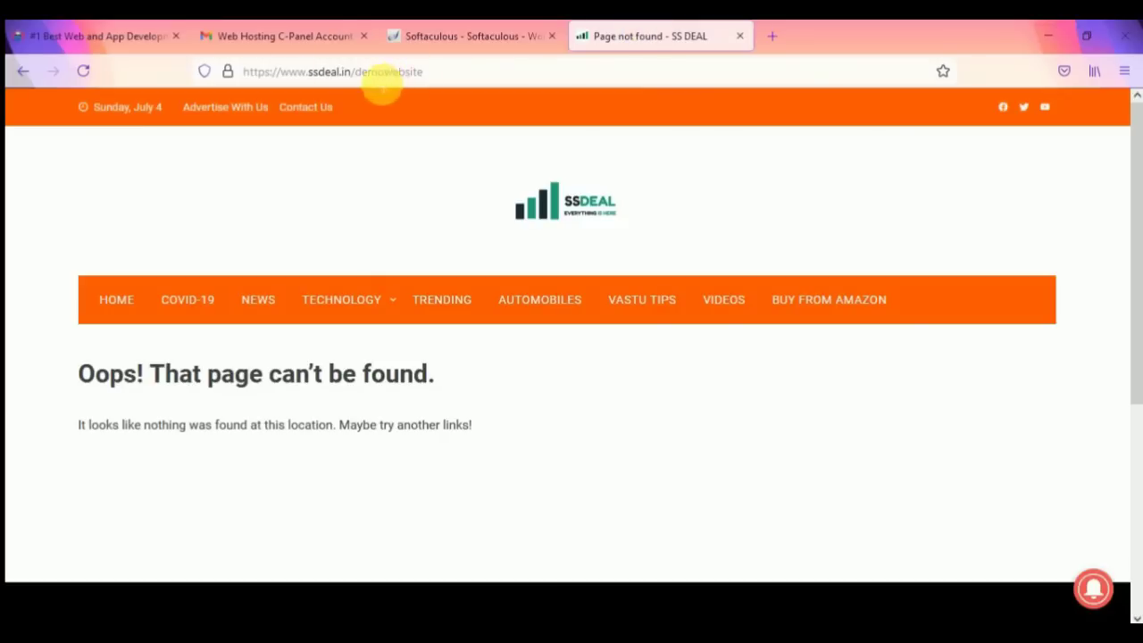
{"action": "left_click", "coordinate": [500, 35]}
{"action": "left_click", "coordinate": [658, 419]}
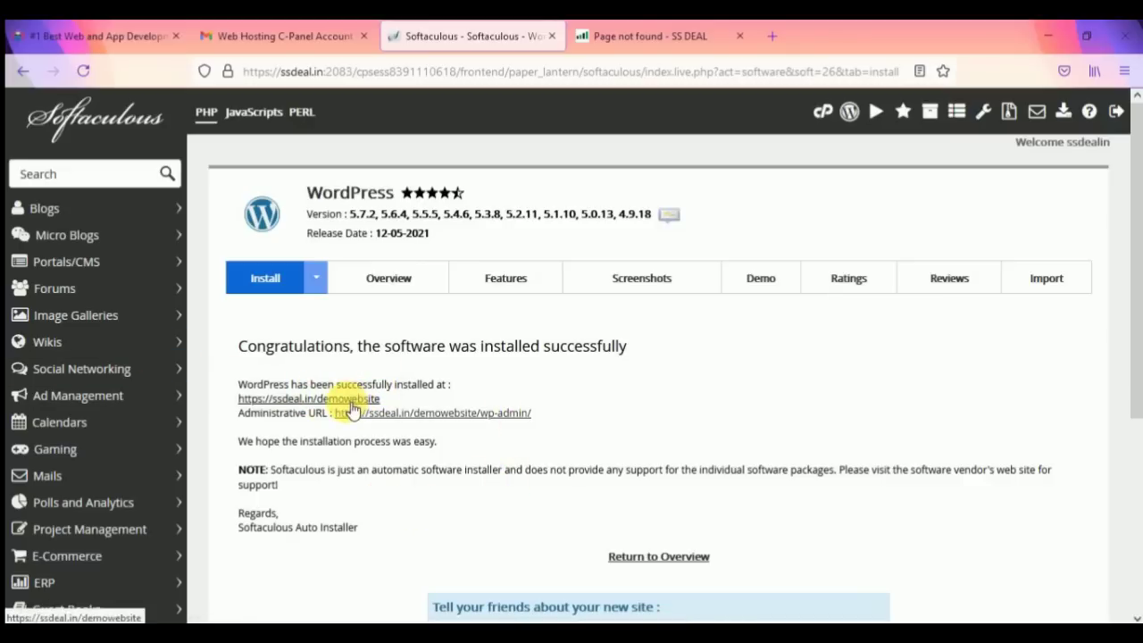
Step: Reload ssdeal.in/demowebsite to view the new 'Demo – My First Website' site, then return to Softaculous
{"action": "left_click", "coordinate": [665, 35]}
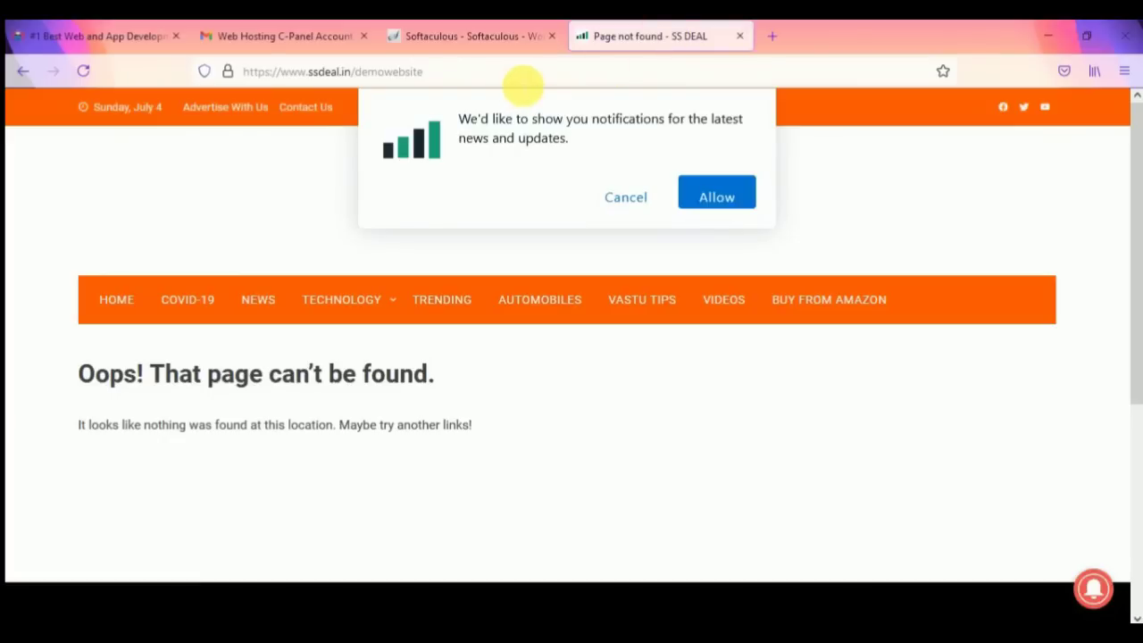
{"action": "left_click", "coordinate": [525, 86]}
{"action": "key", "text": "Return"}
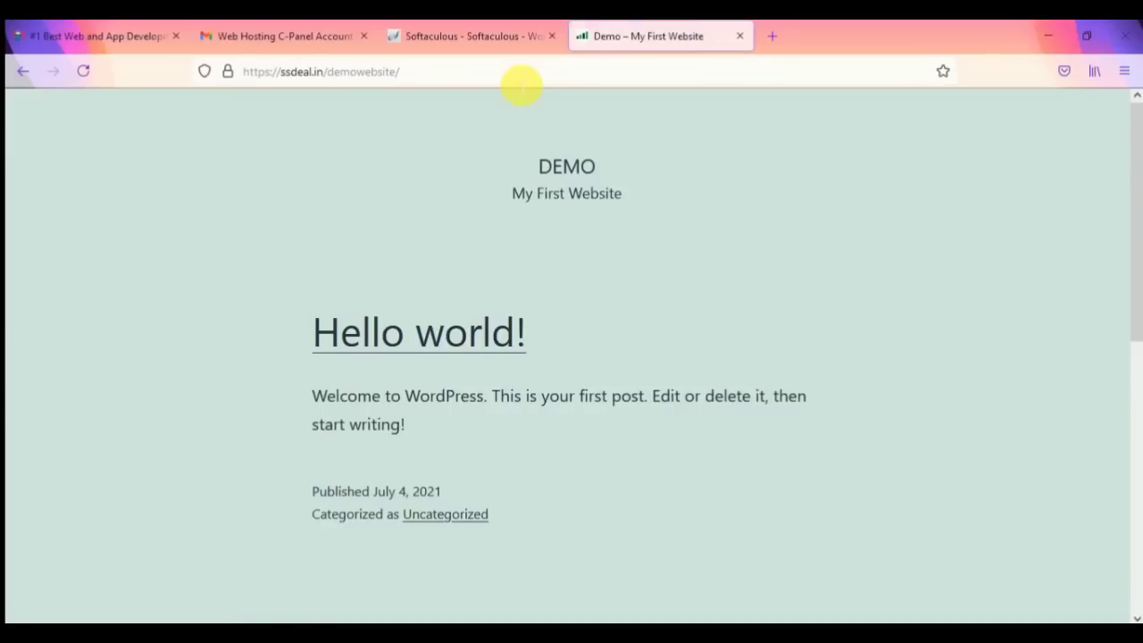
{"action": "scroll", "coordinate": [480, 350], "scroll_direction": "down", "scroll_amount": 3}
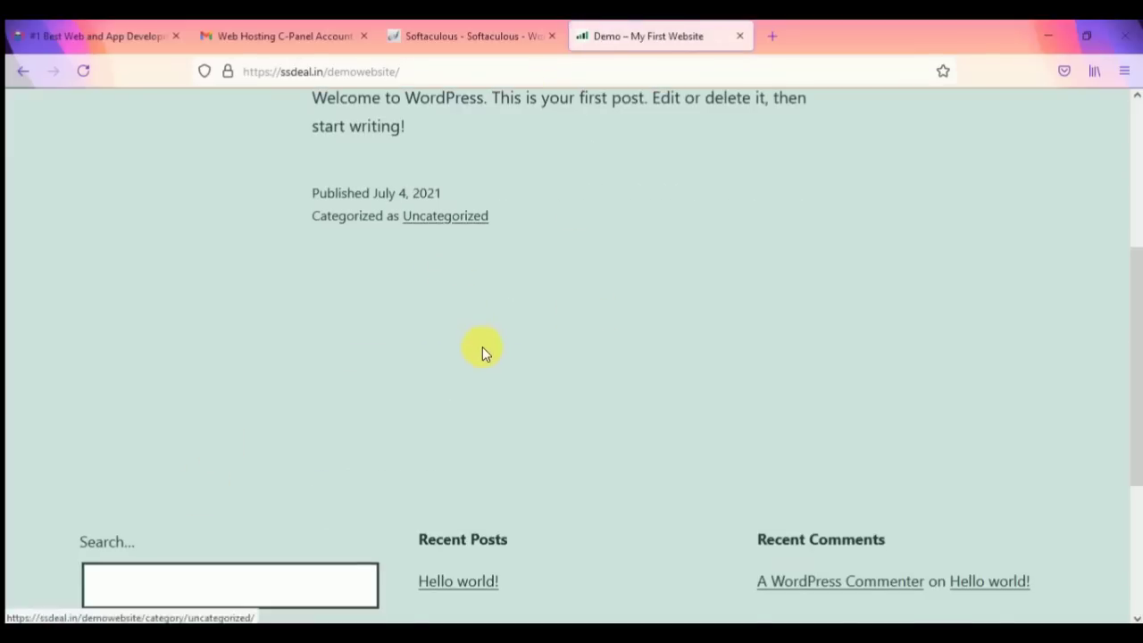
{"action": "scroll", "coordinate": [482, 351], "scroll_direction": "down", "scroll_amount": 3}
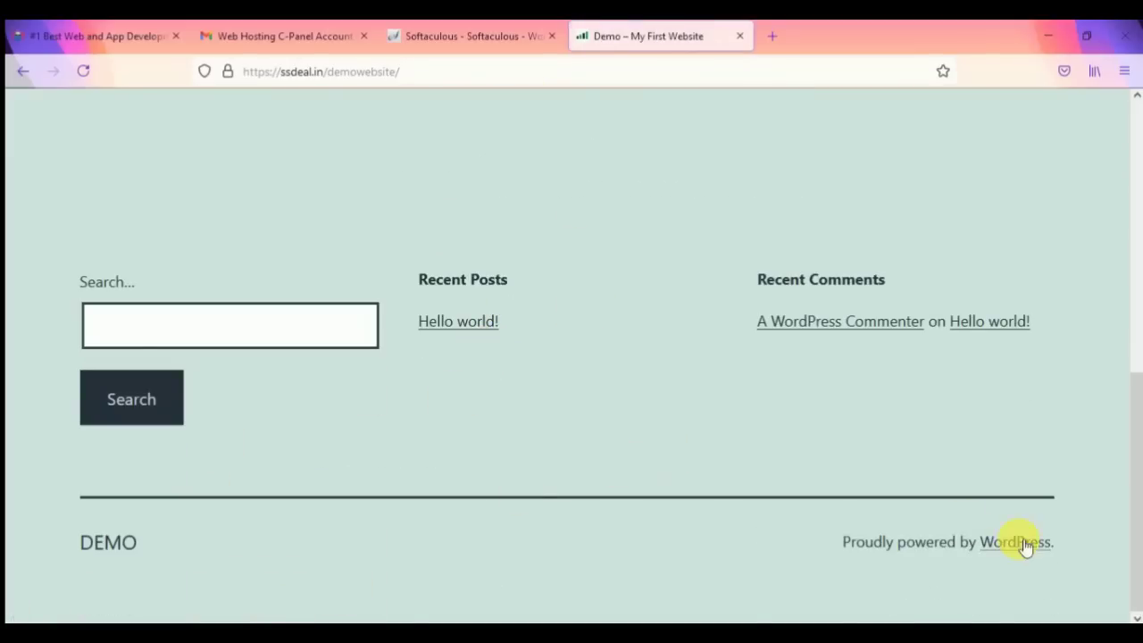
{"action": "scroll", "coordinate": [775, 477], "scroll_direction": "up", "scroll_amount": 6}
{"action": "left_click", "coordinate": [523, 34]}
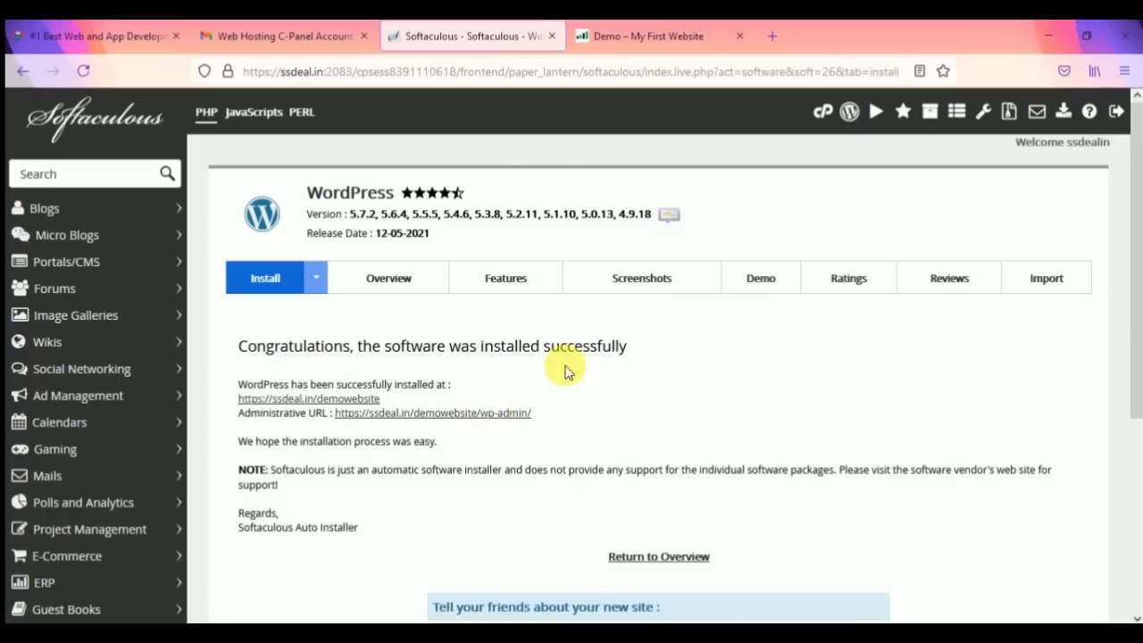
Step: Open the Administrative URL in a new tab to reach the ssdeal.in/demowebsite/wp-admin dashboard
{"action": "right_click", "coordinate": [478, 417]}
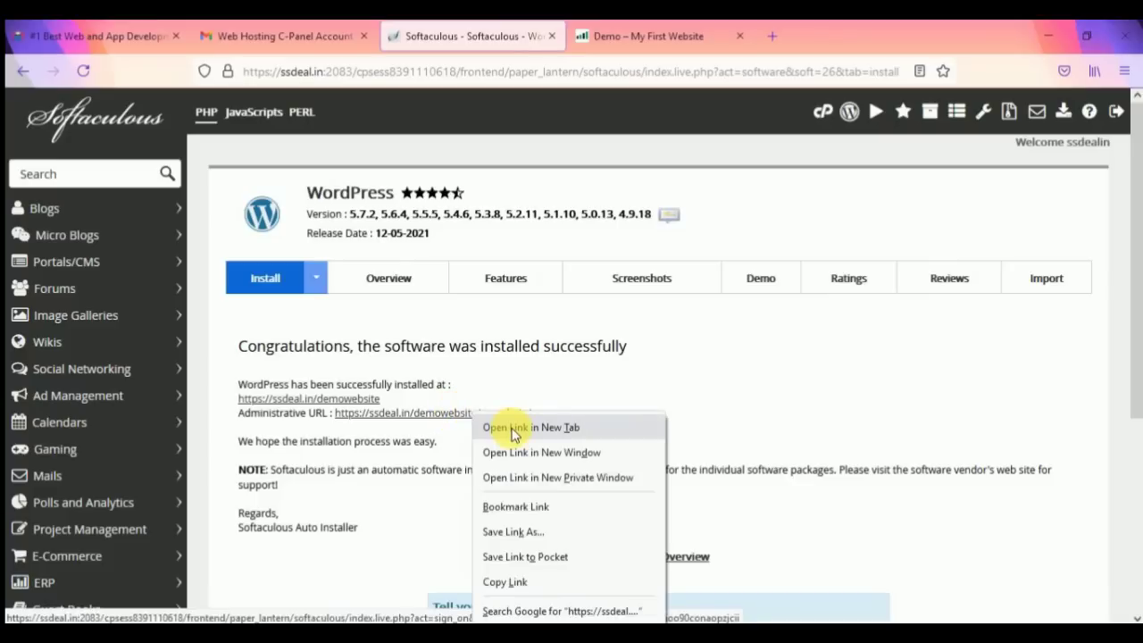
{"action": "left_click", "coordinate": [514, 428]}
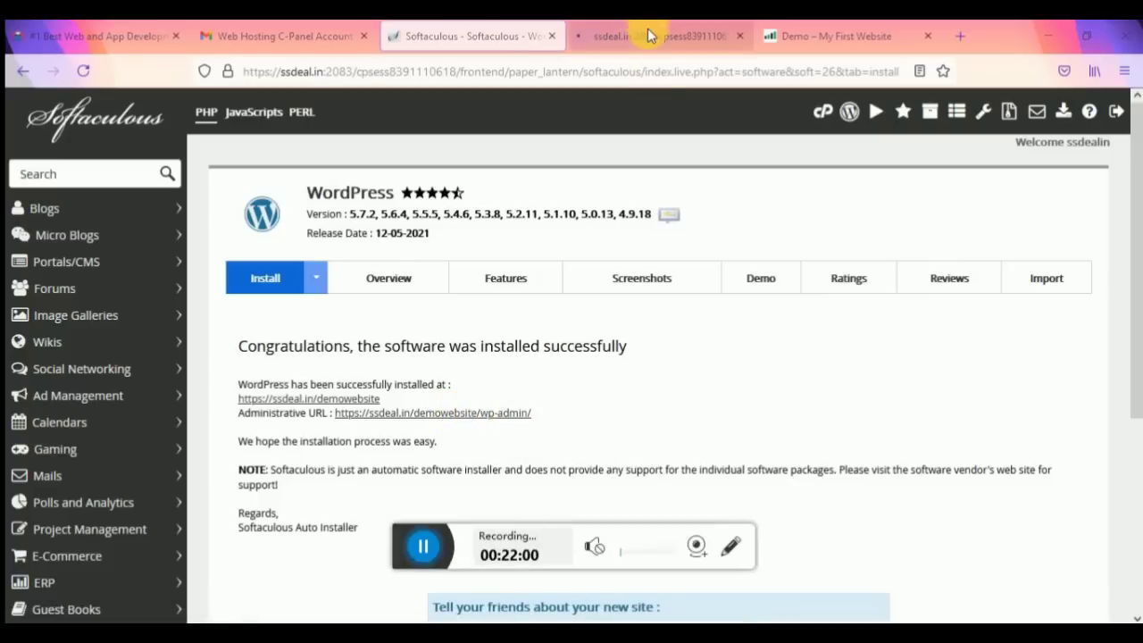
{"action": "left_click", "coordinate": [648, 36]}
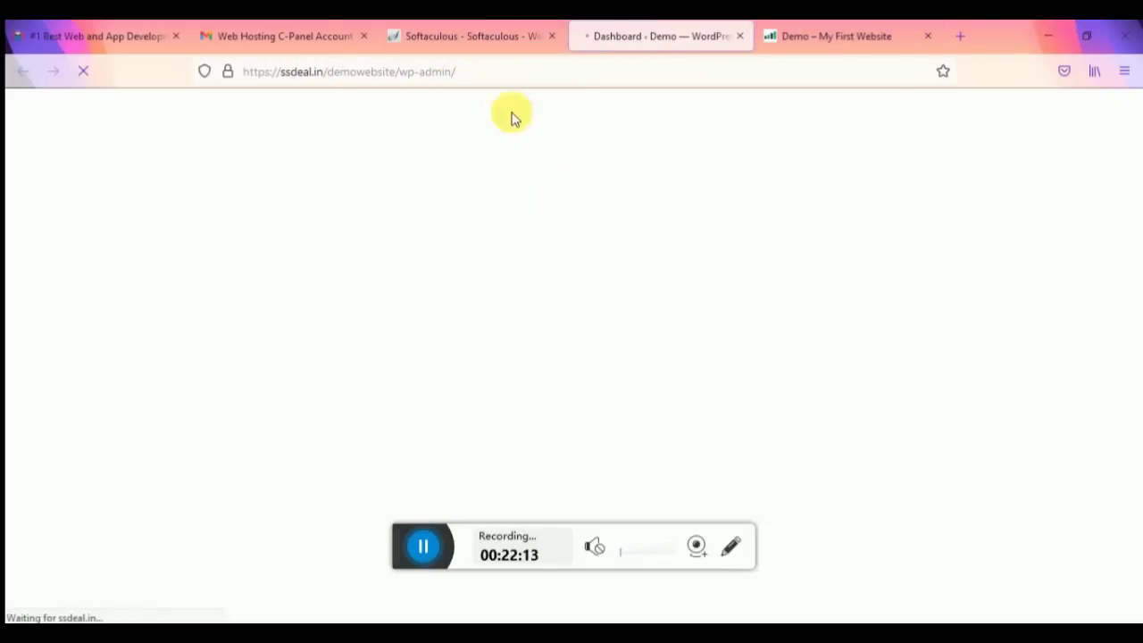
{"action": "left_click", "coordinate": [402, 530]}
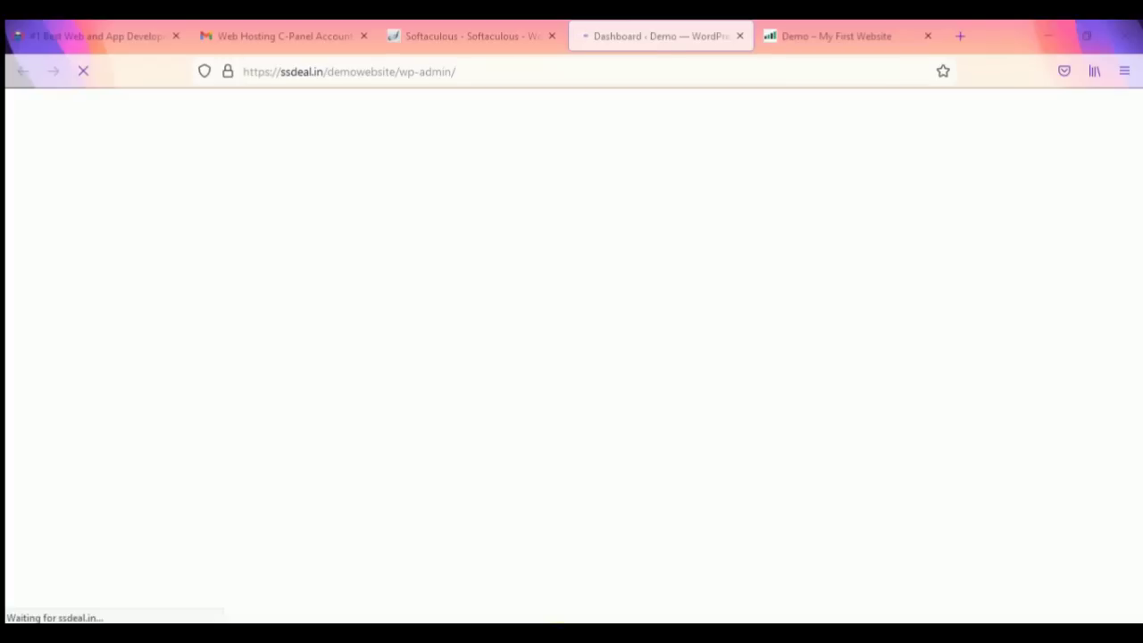
{"action": "left_click", "coordinate": [494, 37]}
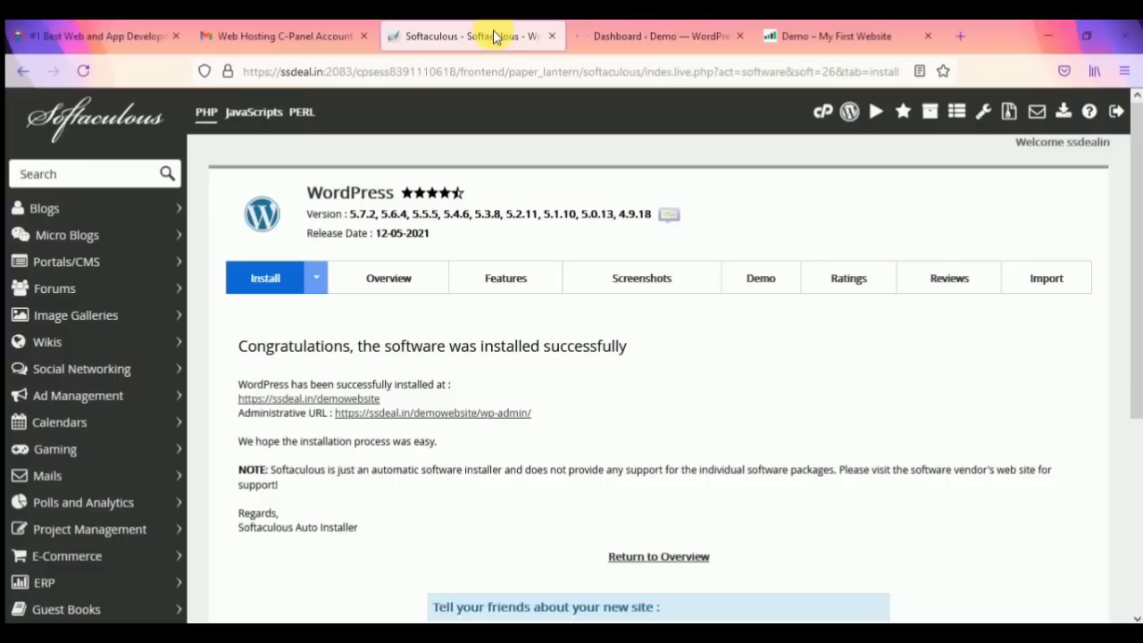
{"action": "left_click", "coordinate": [665, 36]}
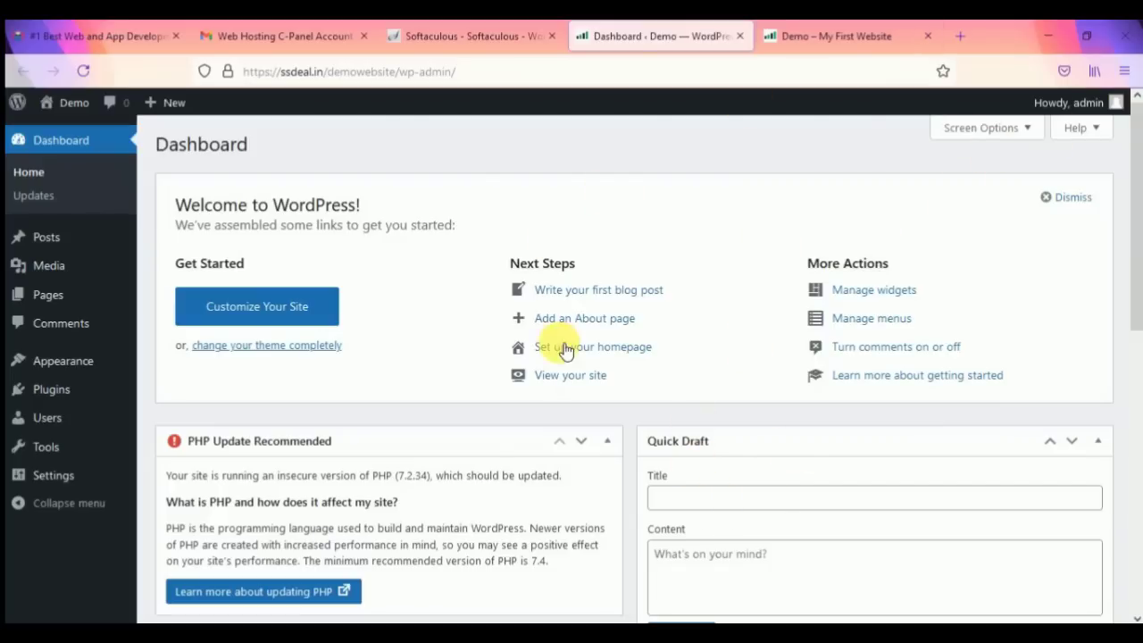
Step: Browse the live Demo website in its tab
{"action": "mouse_move", "coordinate": [77, 416]}
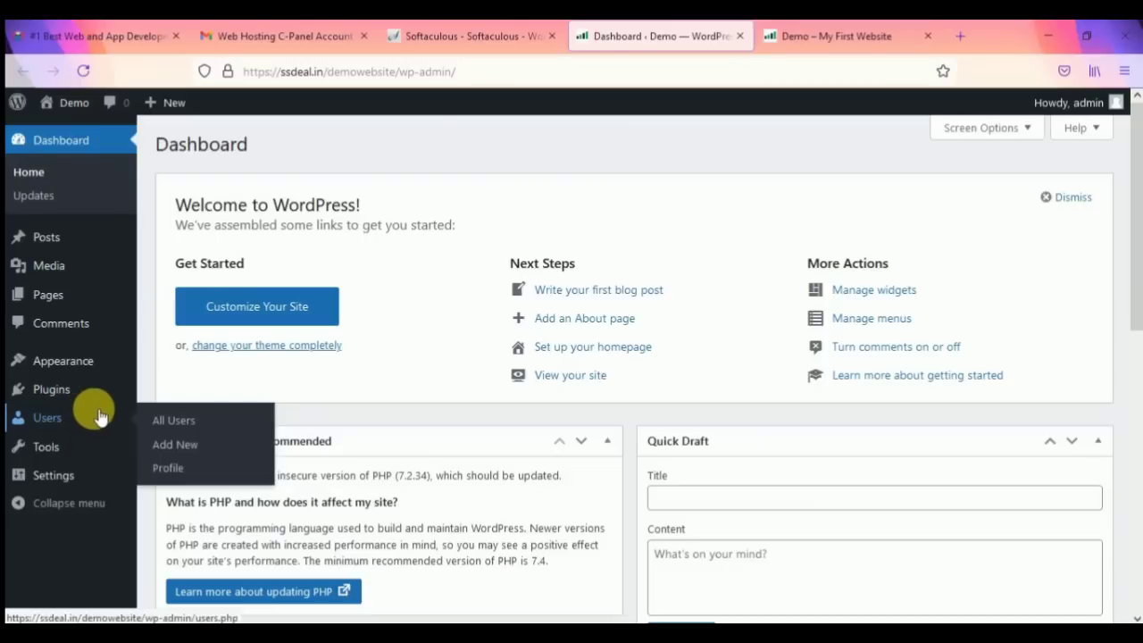
{"action": "left_click", "coordinate": [894, 36]}
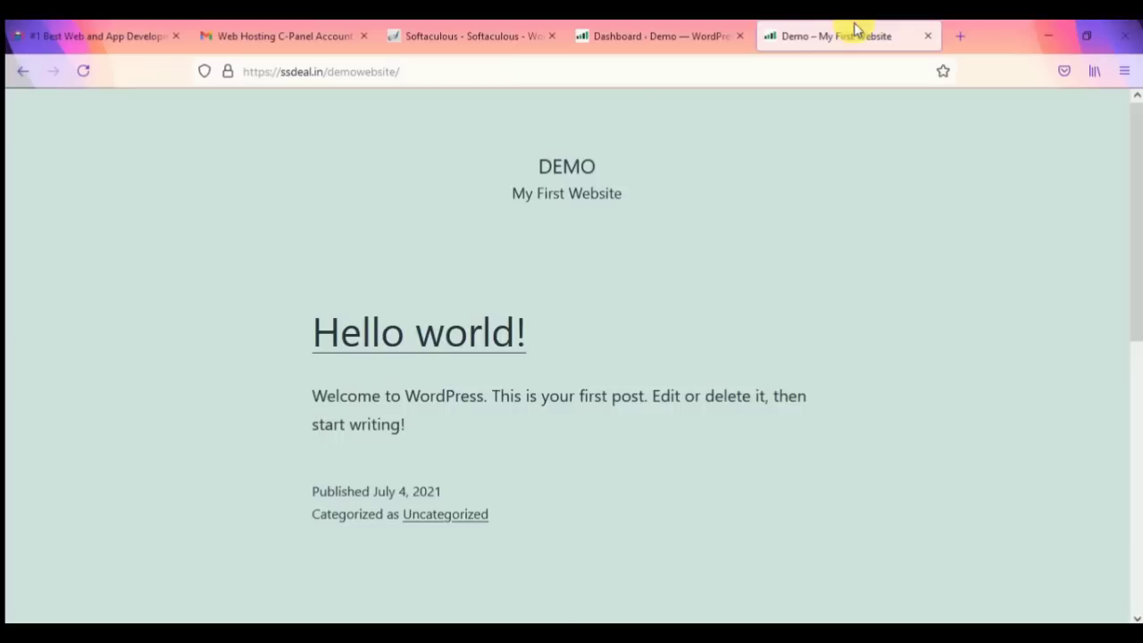
{"action": "scroll", "coordinate": [554, 354], "scroll_direction": "down", "scroll_amount": 3}
{"action": "scroll", "coordinate": [557, 354], "scroll_direction": "down", "scroll_amount": 2}
{"action": "scroll", "coordinate": [777, 141], "scroll_direction": "up", "scroll_amount": 6}
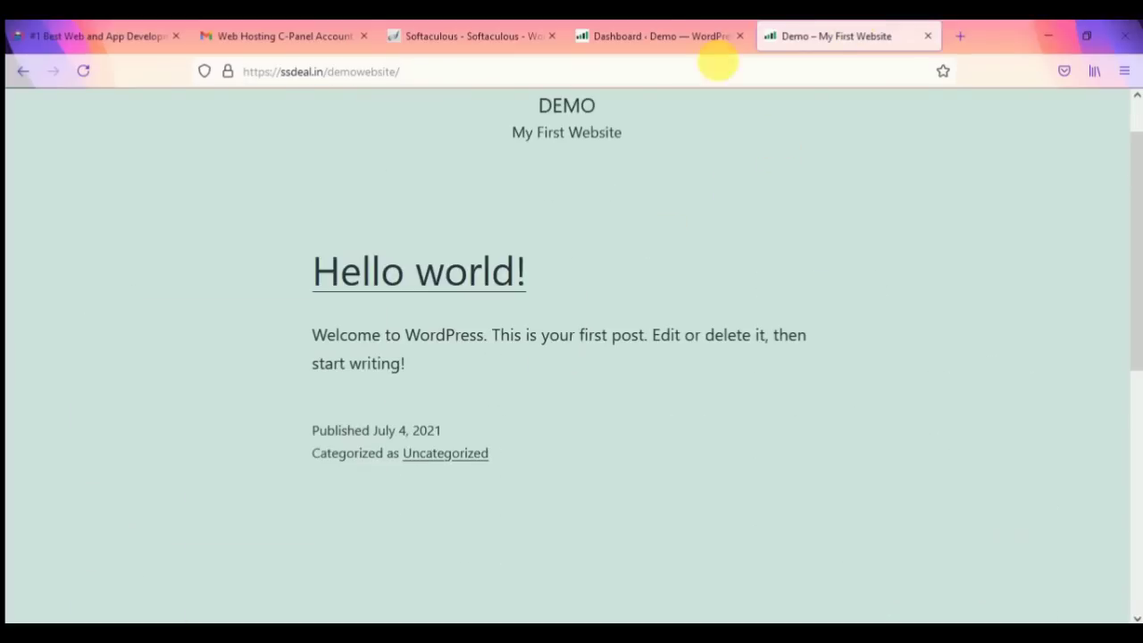
Step: Back in the WordPress dashboard, open Plugins > Installed Plugins
{"action": "left_click", "coordinate": [649, 36]}
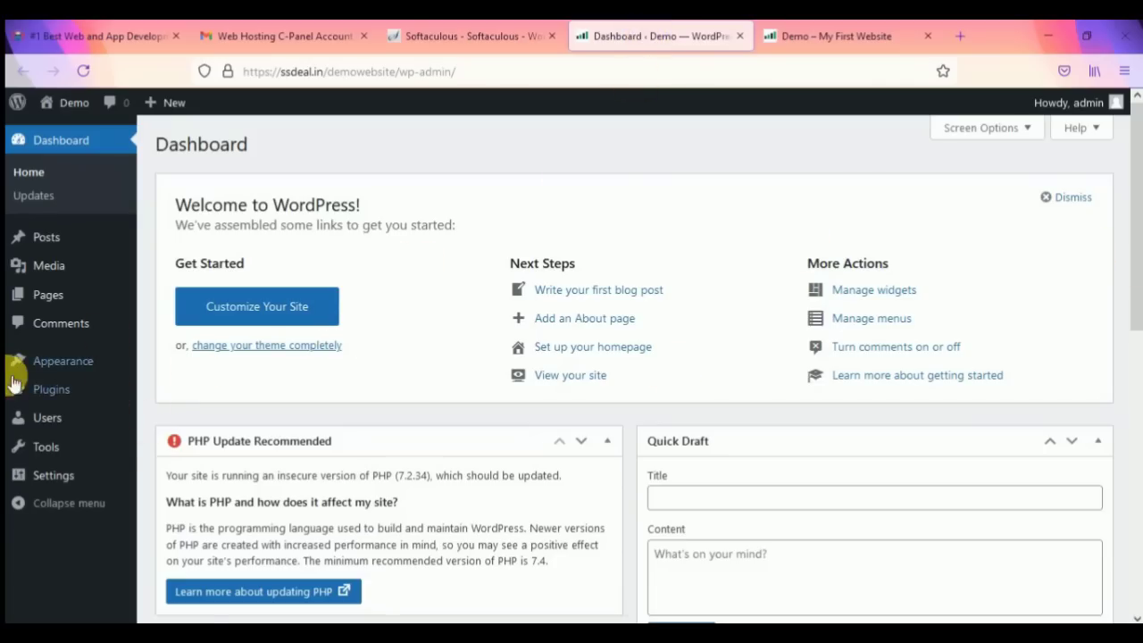
{"action": "mouse_move", "coordinate": [67, 389]}
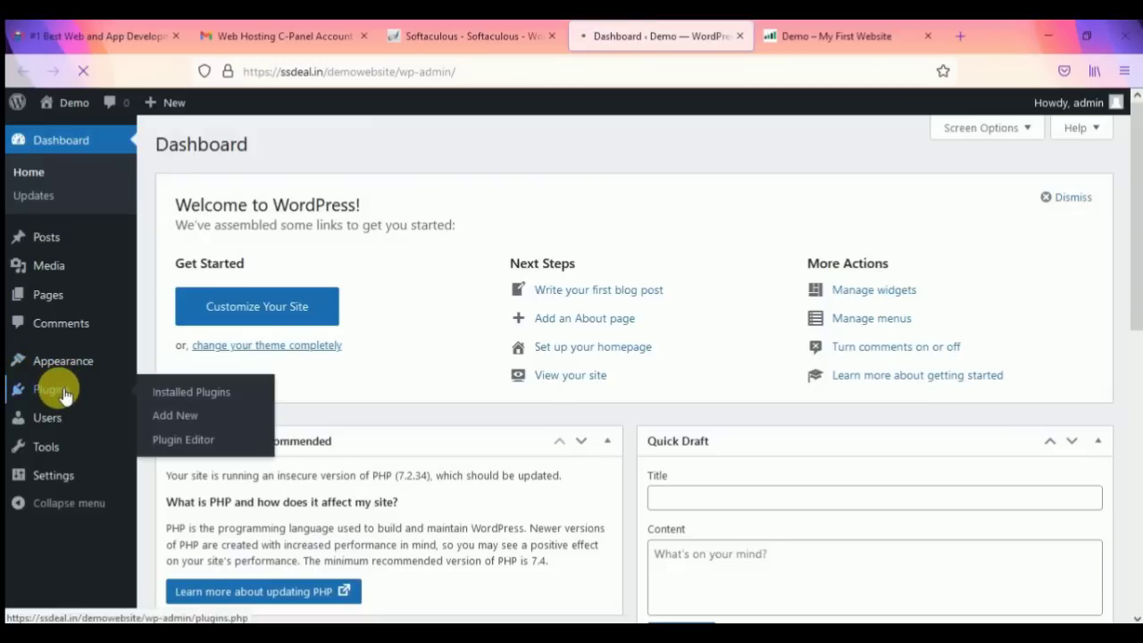
{"action": "left_click", "coordinate": [64, 395]}
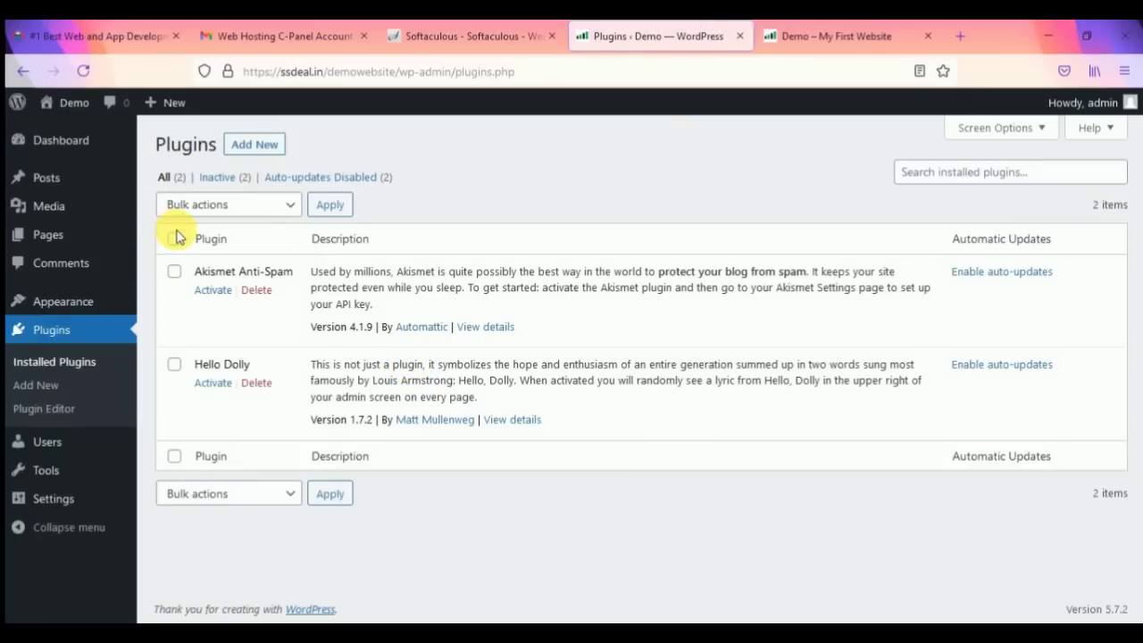
Step: Bulk-delete Akismet Anti-Spam and Hello Dolly, confirming the deletion prompt
{"action": "left_click", "coordinate": [175, 238]}
{"action": "left_click", "coordinate": [197, 204]}
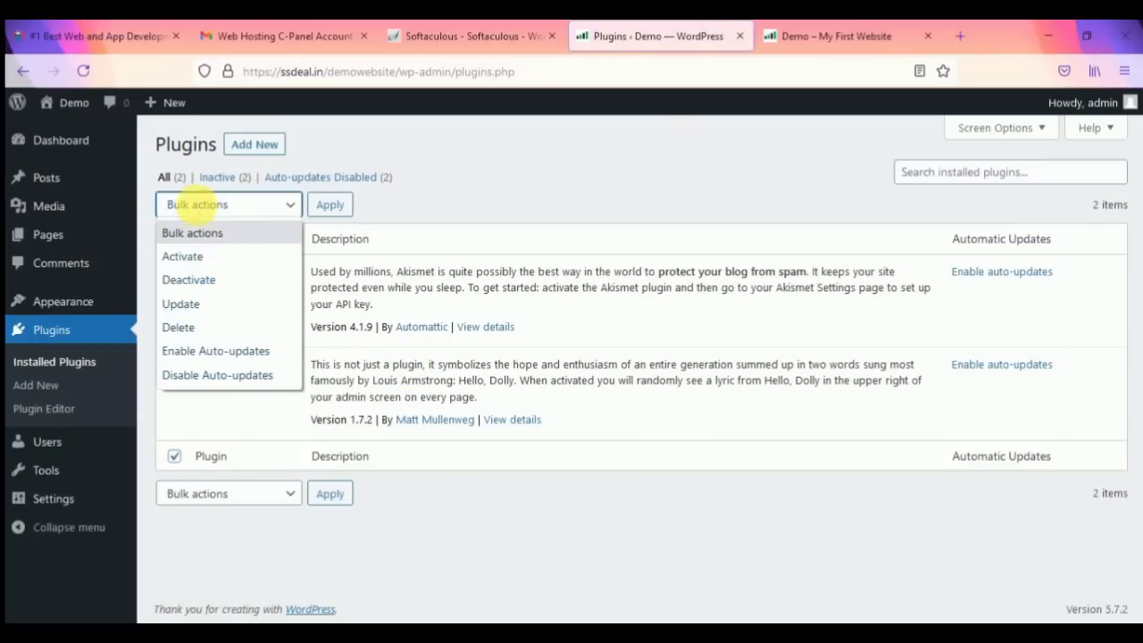
{"action": "left_click", "coordinate": [223, 327]}
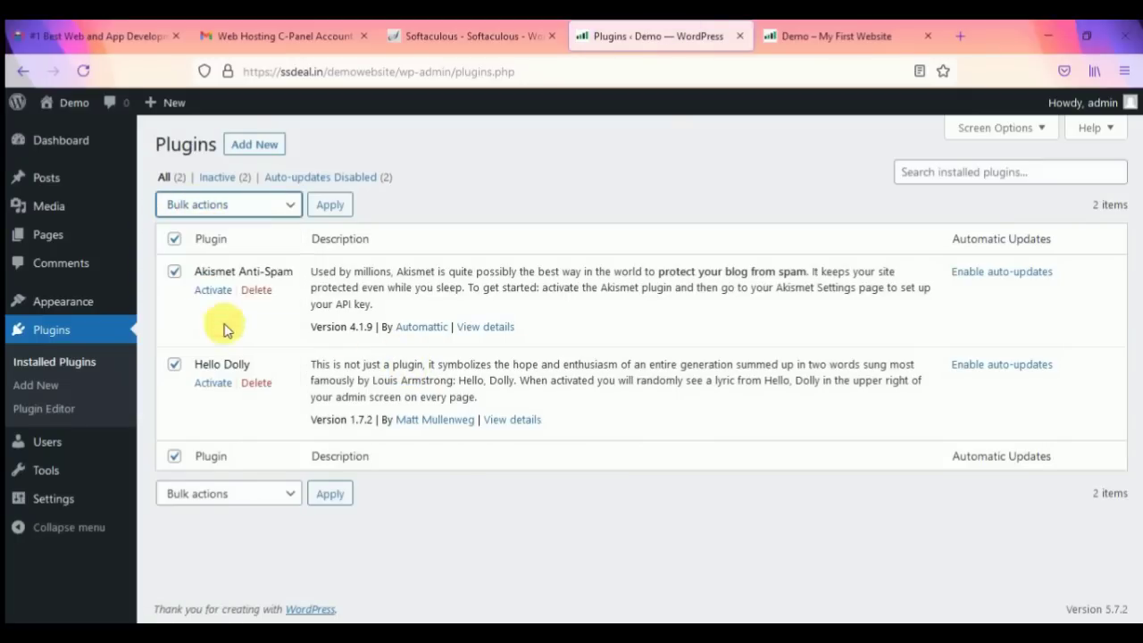
{"action": "left_click", "coordinate": [335, 205]}
{"action": "left_click", "coordinate": [647, 385]}
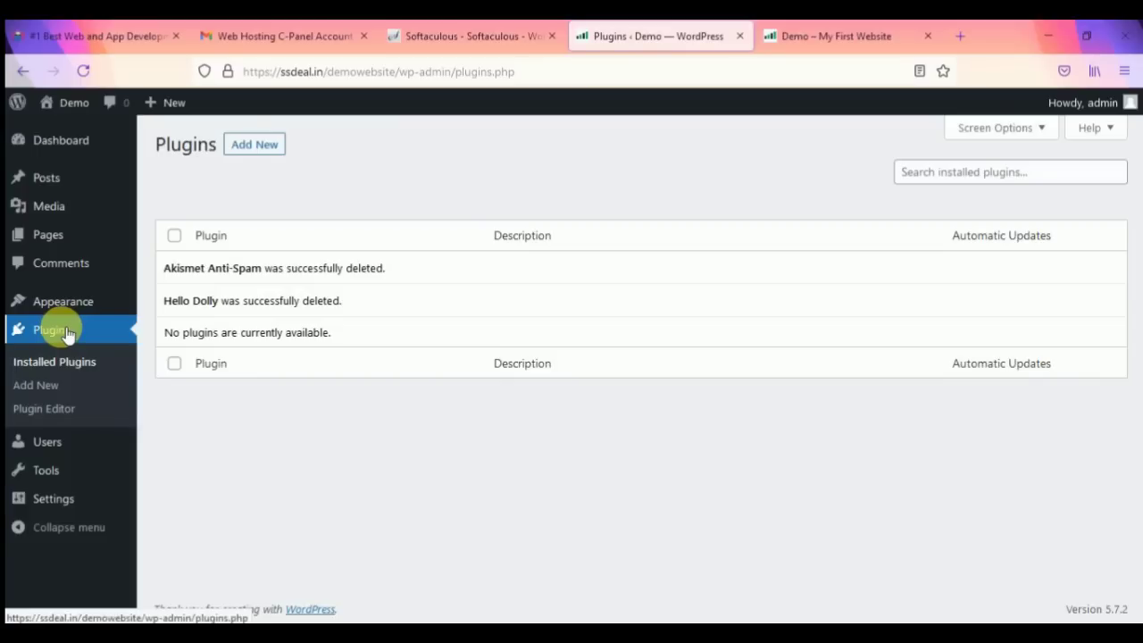
{"action": "mouse_move", "coordinate": [67, 313]}
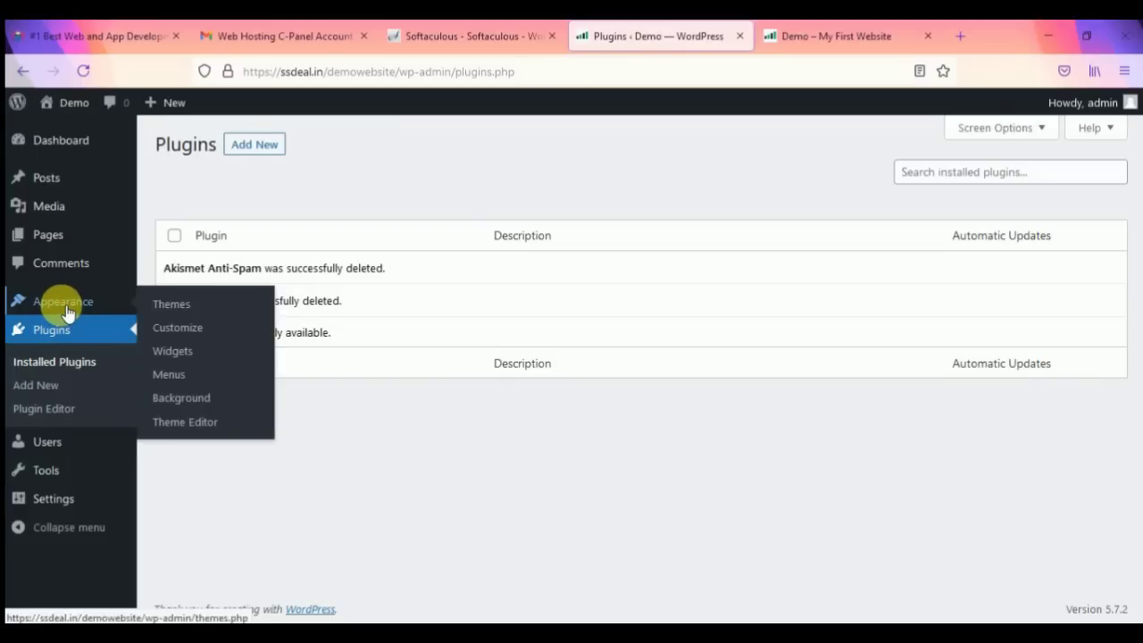
Step: Go to the Dashboard, then open Appearance > Themes with Twenty Twenty-One active
{"action": "left_click", "coordinate": [56, 145]}
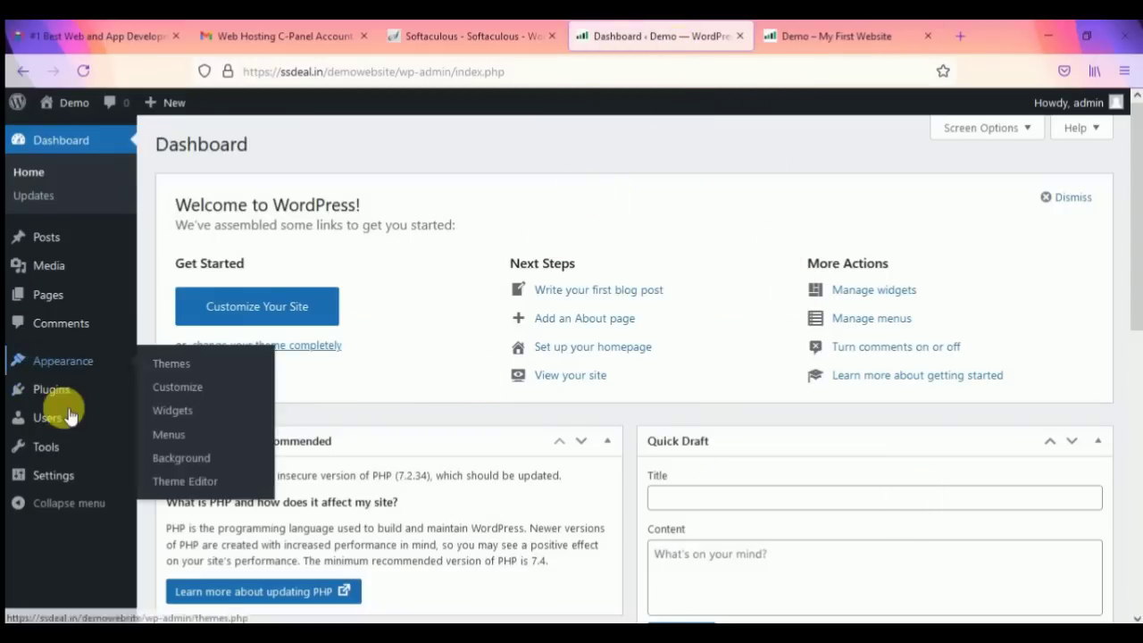
{"action": "mouse_move", "coordinate": [61, 394]}
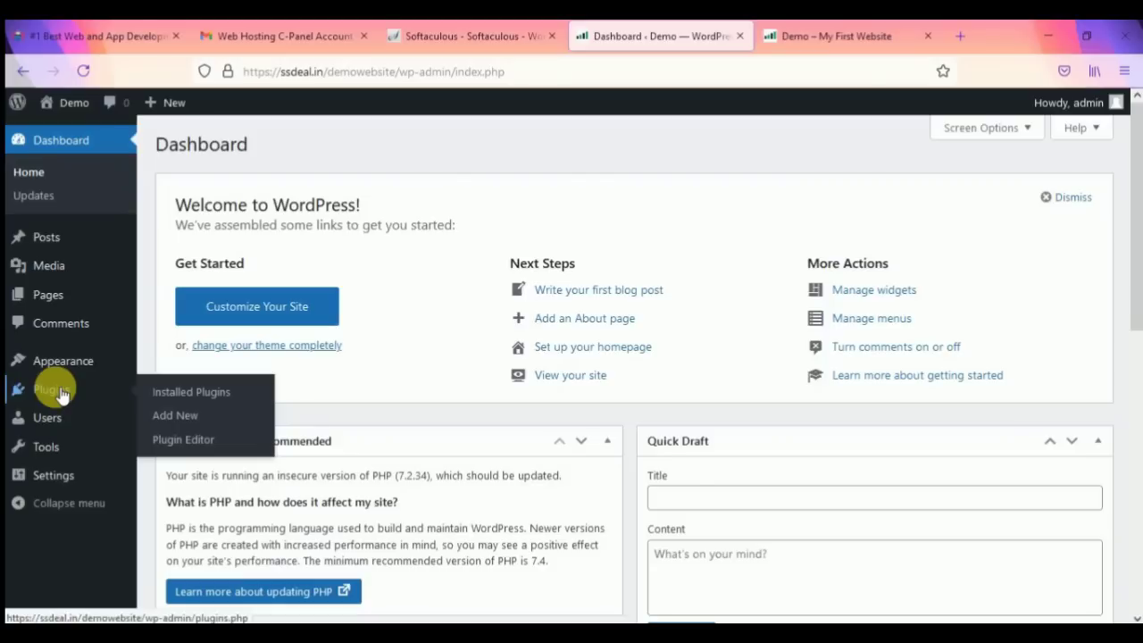
{"action": "mouse_move", "coordinate": [72, 361]}
{"action": "left_click", "coordinate": [186, 364]}
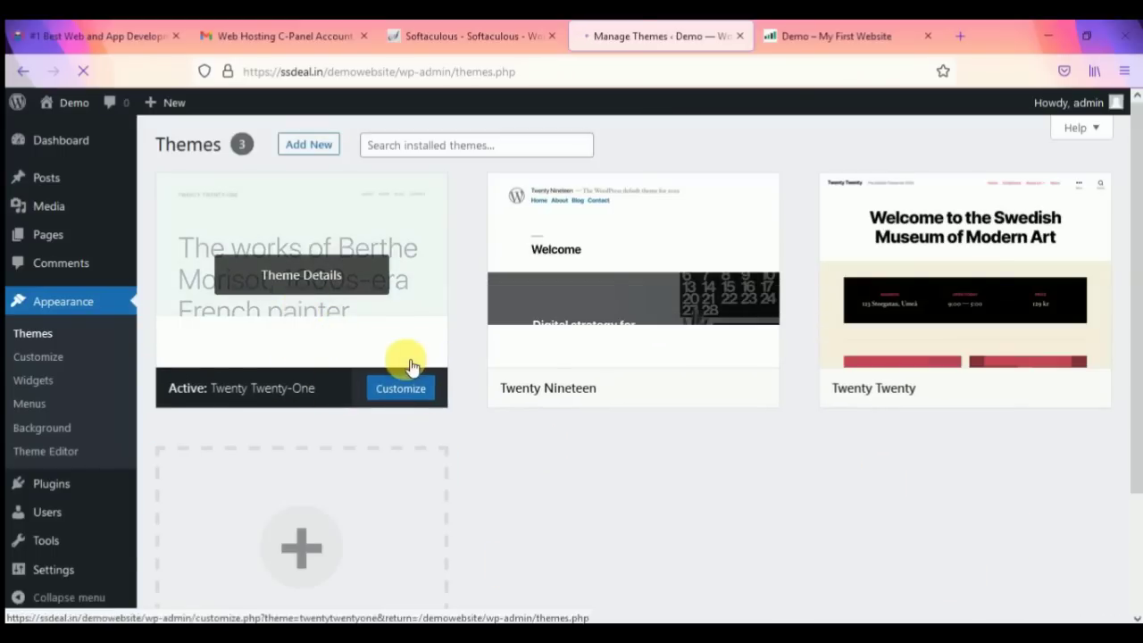
Step: Open Add New on the Themes page to browse featured themes available to install
{"action": "scroll", "coordinate": [473, 465], "scroll_direction": "down", "scroll_amount": 1}
{"action": "scroll", "coordinate": [537, 503], "scroll_direction": "up", "scroll_amount": 1}
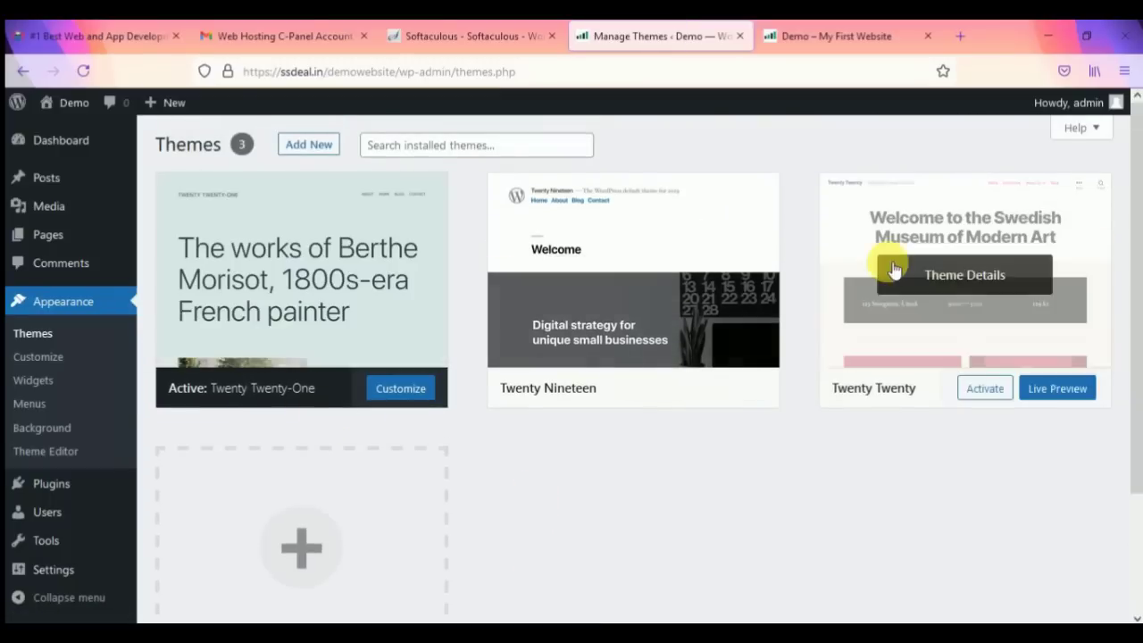
{"action": "scroll", "coordinate": [500, 536], "scroll_direction": "down", "scroll_amount": 2}
{"action": "scroll", "coordinate": [428, 447], "scroll_direction": "up", "scroll_amount": 2}
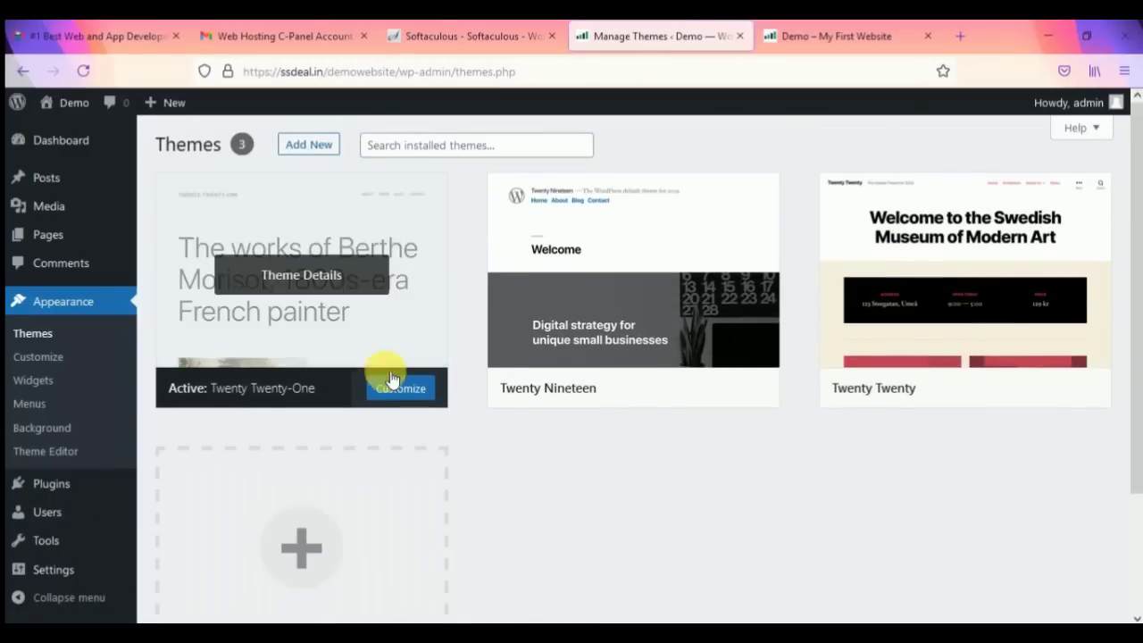
{"action": "scroll", "coordinate": [322, 428], "scroll_direction": "down", "scroll_amount": 3}
{"action": "scroll", "coordinate": [312, 375], "scroll_direction": "up", "scroll_amount": 3}
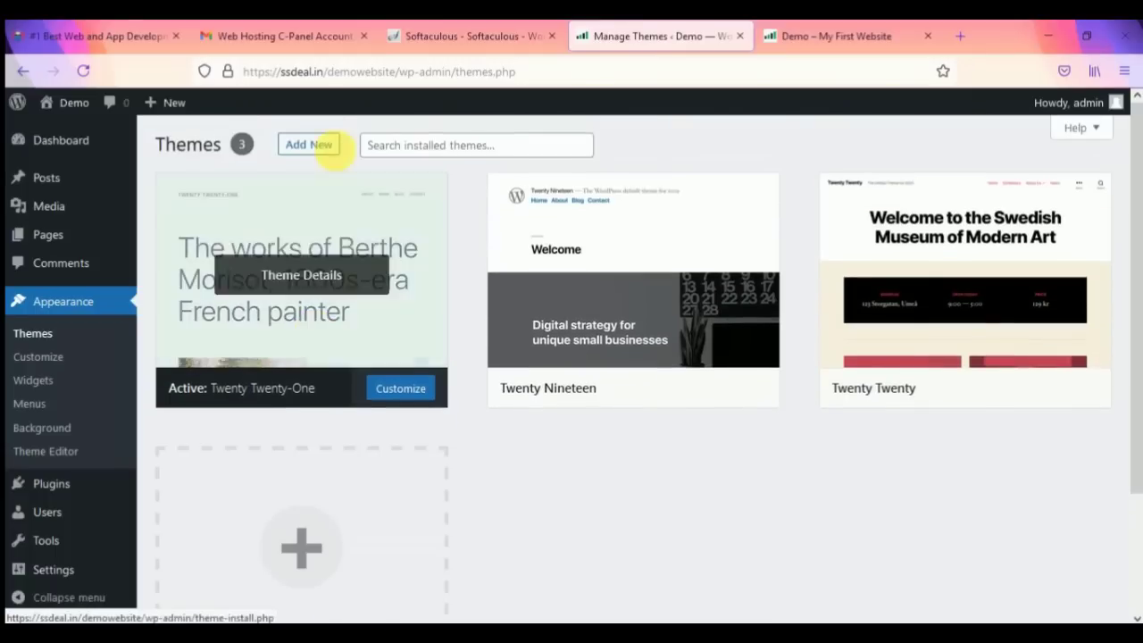
{"action": "left_click", "coordinate": [329, 150]}
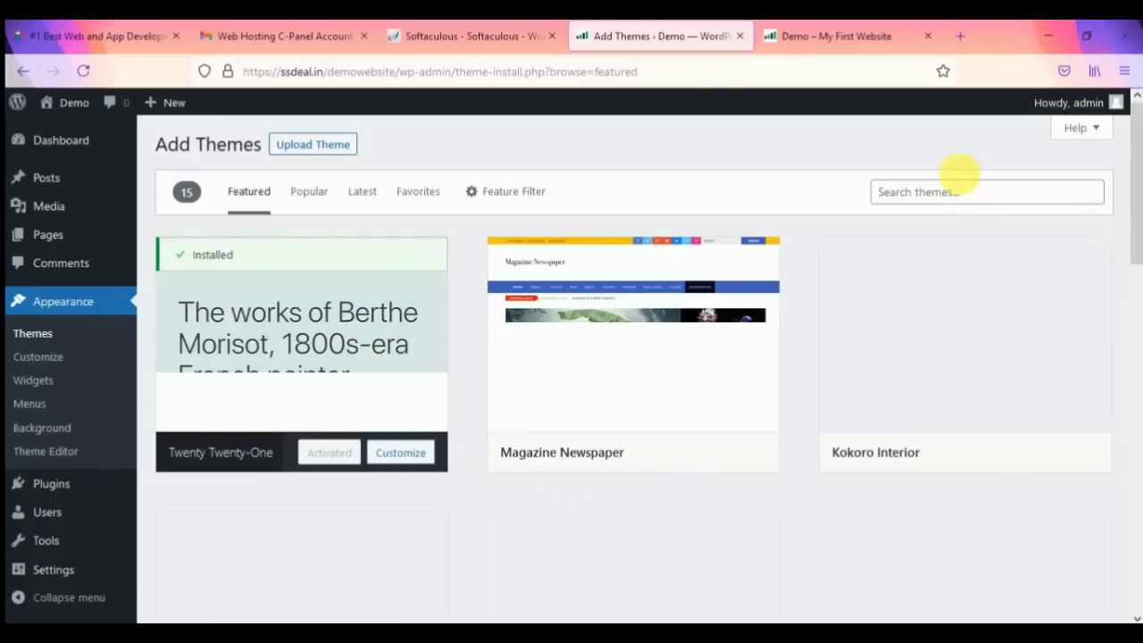
Step: Search the theme directory for 'astra' and open the Astra theme's Details & Preview
{"action": "left_click", "coordinate": [952, 201]}
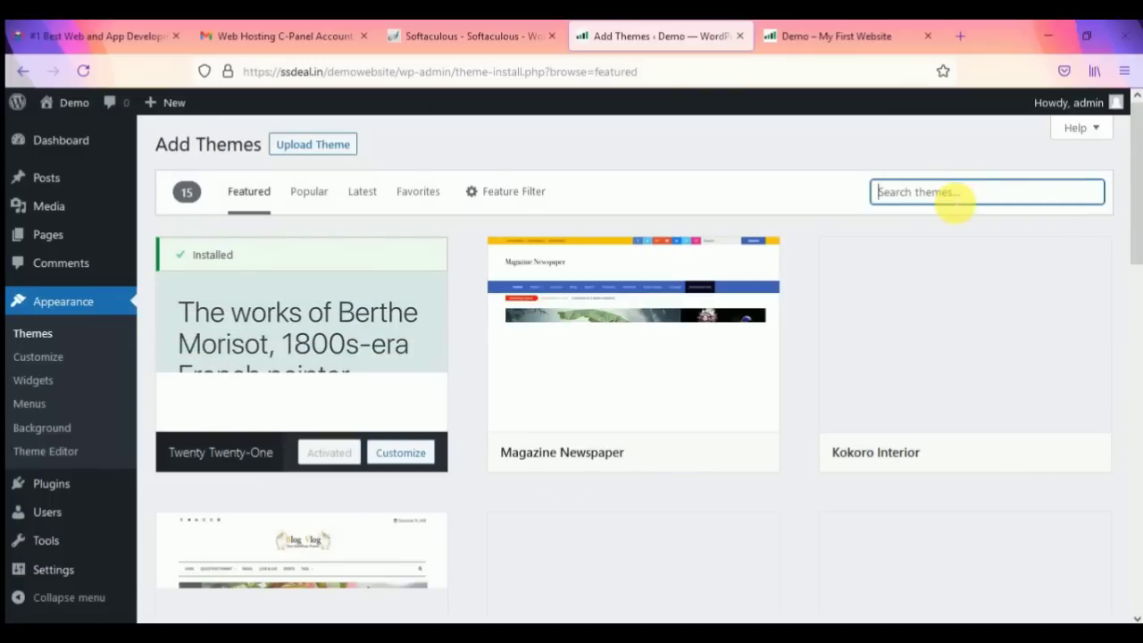
{"action": "type", "text": "astra"}
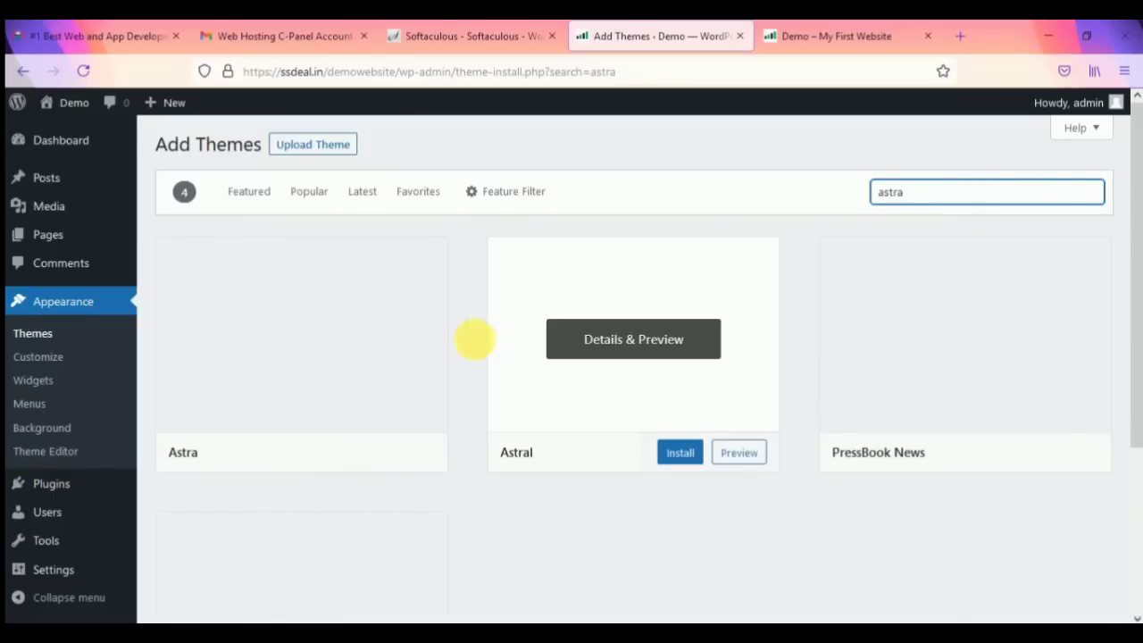
{"action": "mouse_move", "coordinate": [327, 327]}
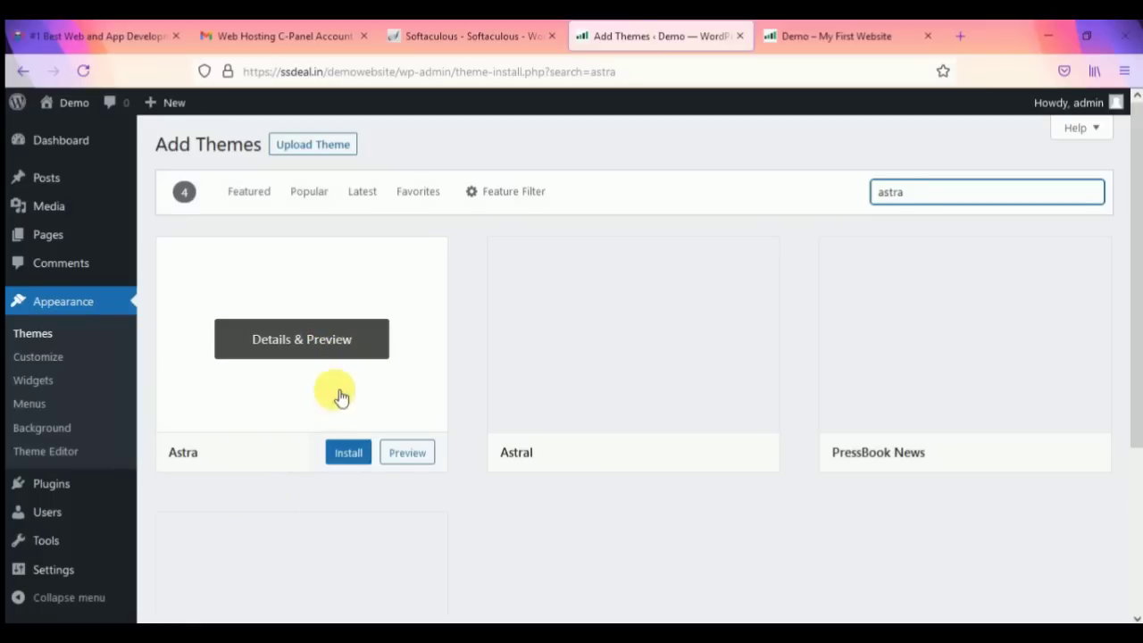
{"action": "left_click", "coordinate": [333, 336]}
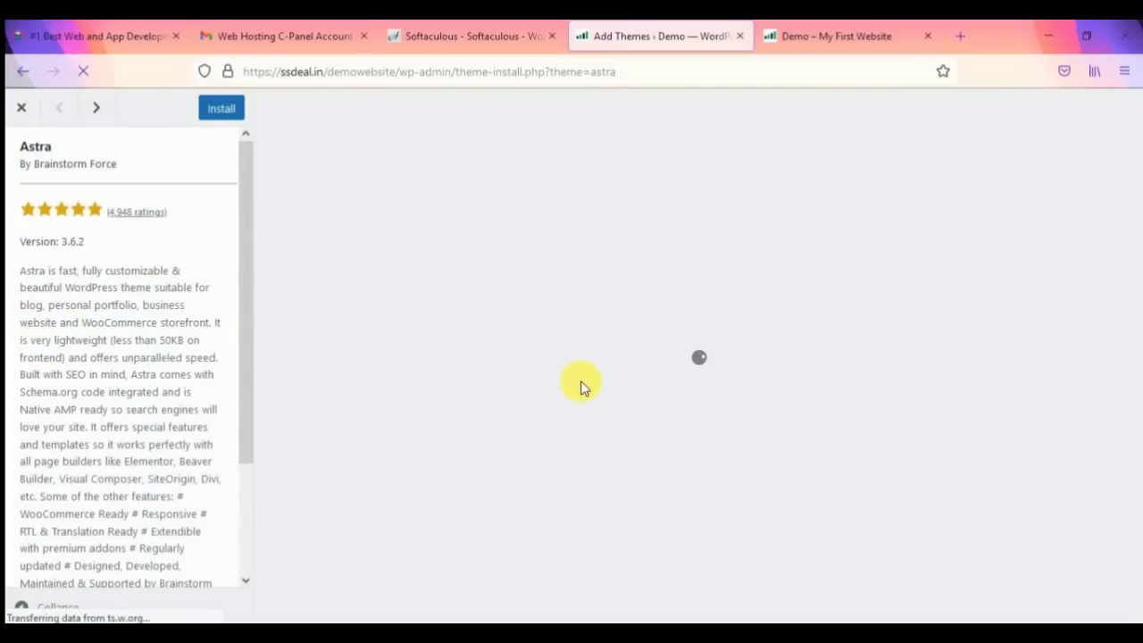
Step: Review the Astra theme preview and description, then install Astra
{"action": "scroll", "coordinate": [148, 401], "scroll_direction": "down", "scroll_amount": 3}
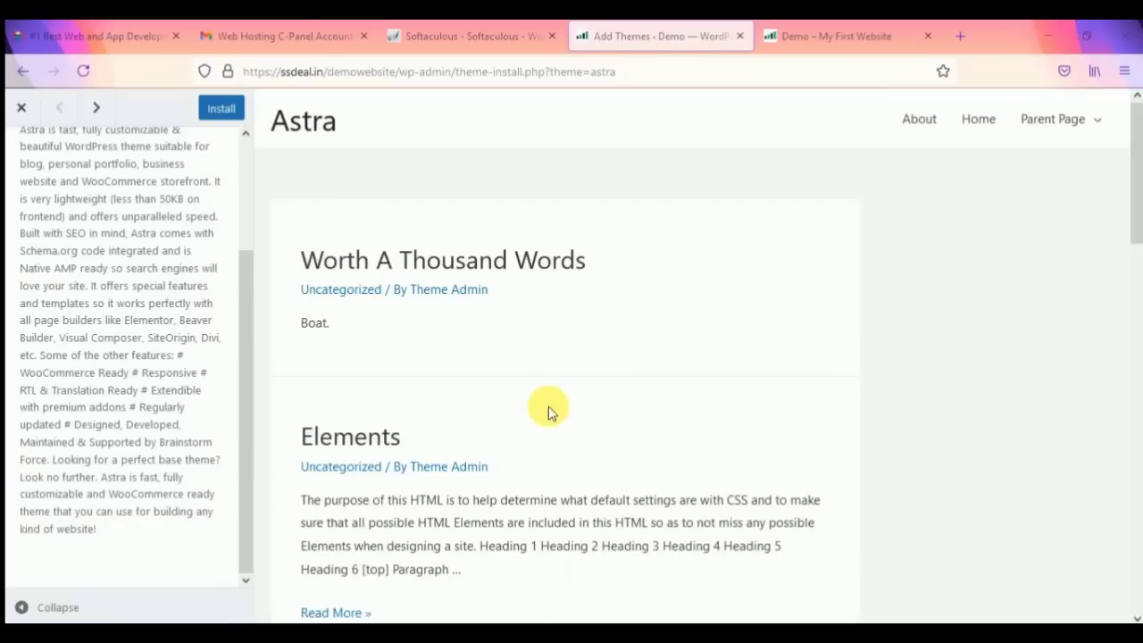
{"action": "scroll", "coordinate": [829, 313], "scroll_direction": "down", "scroll_amount": 10}
{"action": "scroll", "coordinate": [829, 322], "scroll_direction": "up", "scroll_amount": 9}
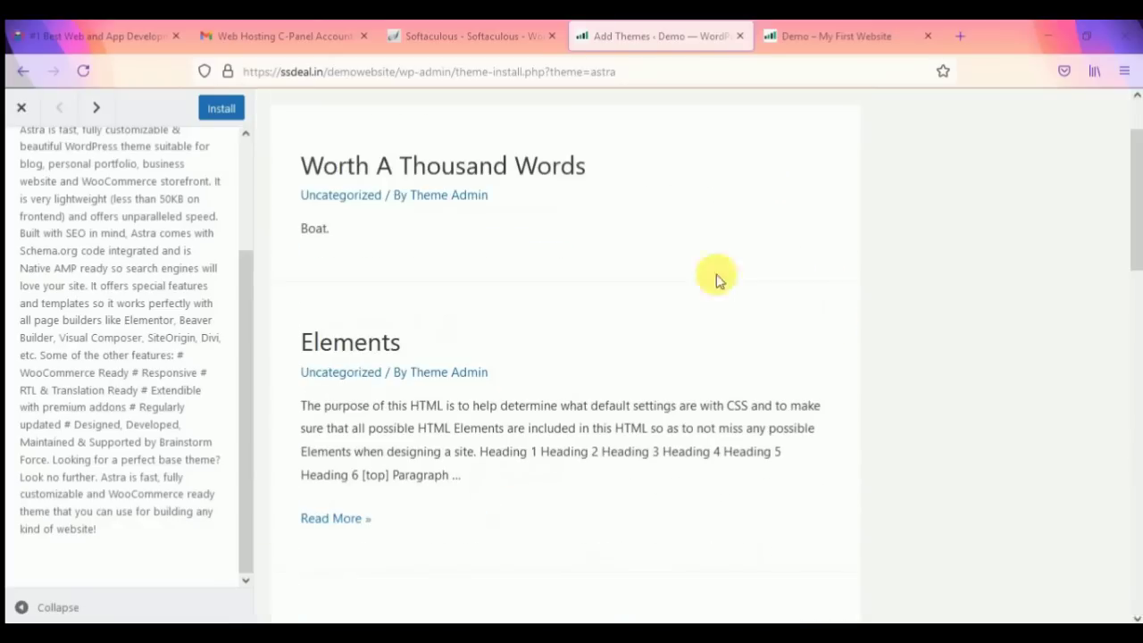
{"action": "scroll", "coordinate": [170, 206], "scroll_direction": "up", "scroll_amount": 3}
{"action": "left_click", "coordinate": [222, 108]}
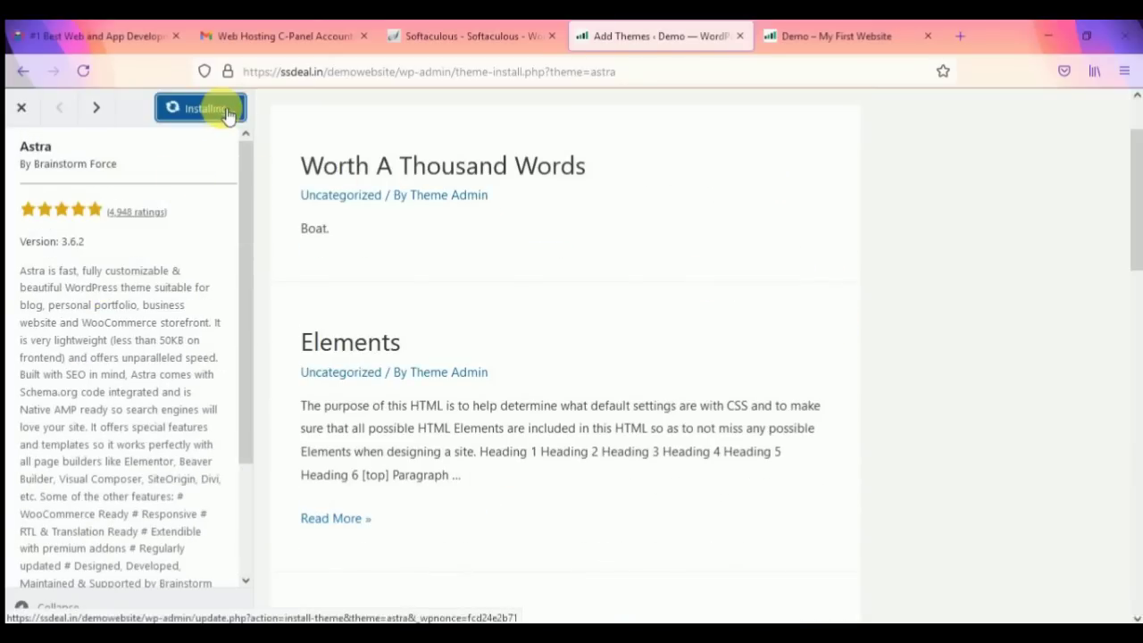
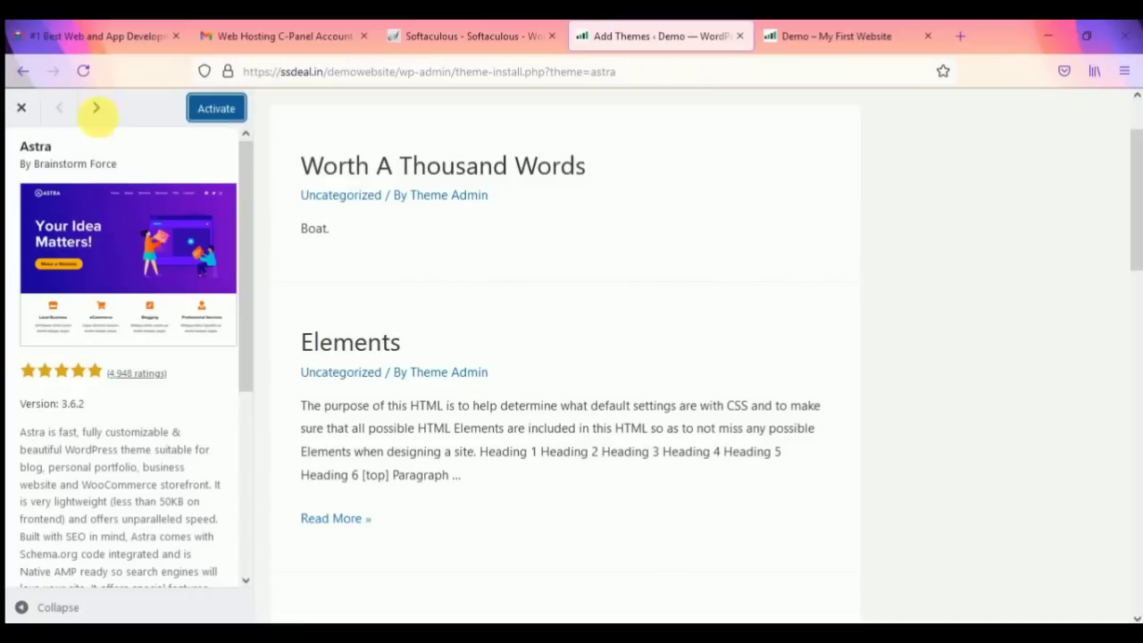
Step: Activate the Astra theme and highlight its thank-you notice about ready-to-use starter templates
{"action": "left_click", "coordinate": [21, 107]}
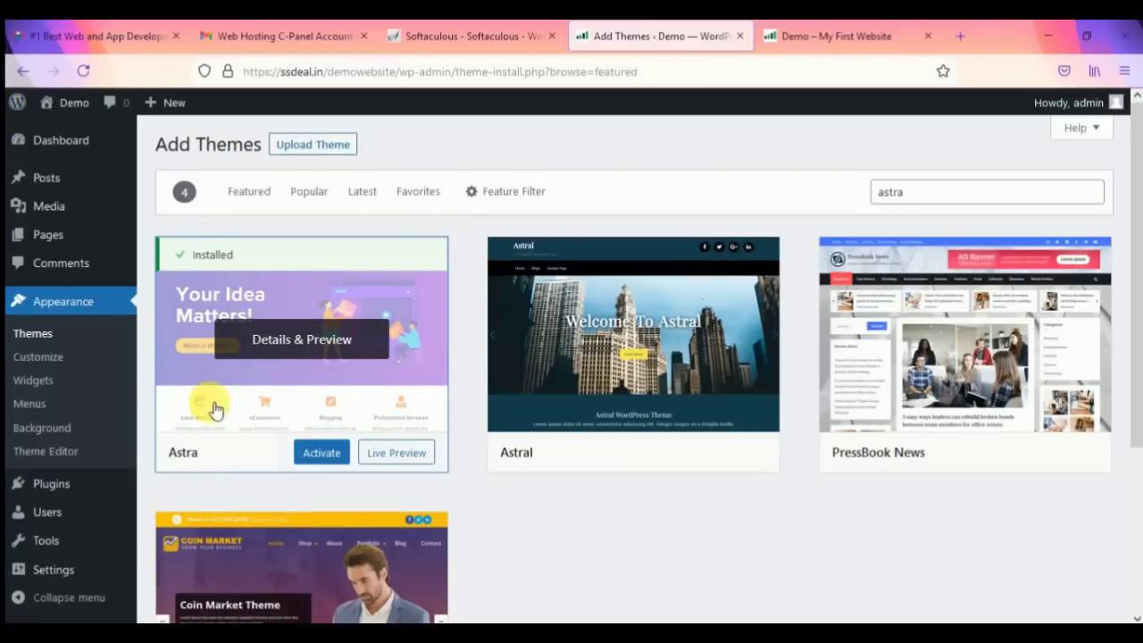
{"action": "left_click", "coordinate": [340, 455]}
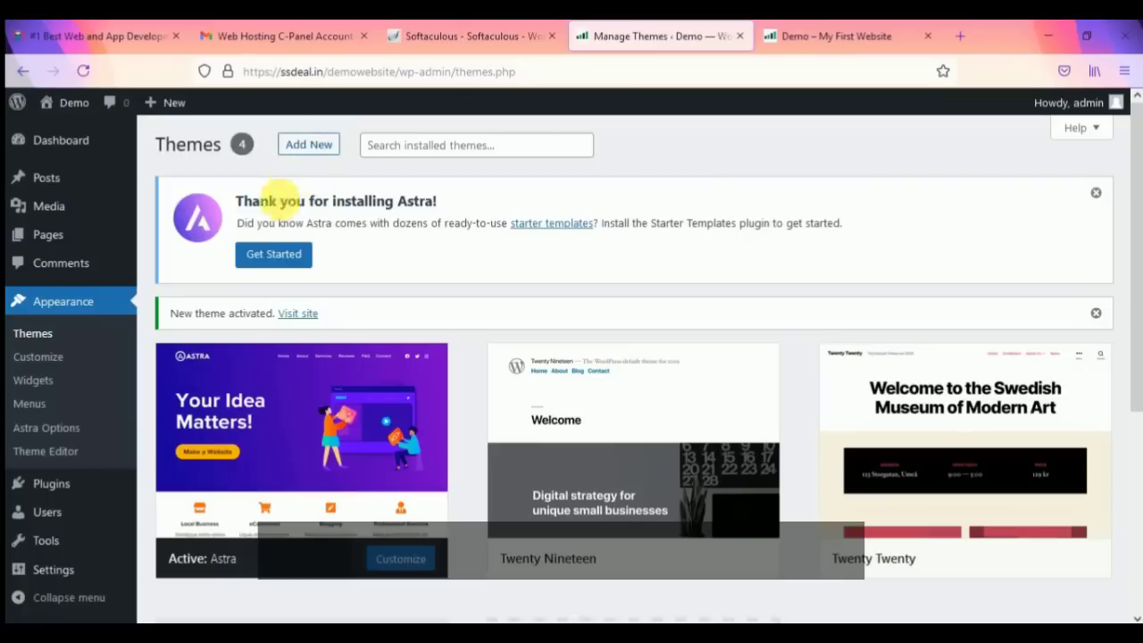
{"action": "left_click_drag", "start_coordinate": [242, 201], "coordinate": [464, 191]}
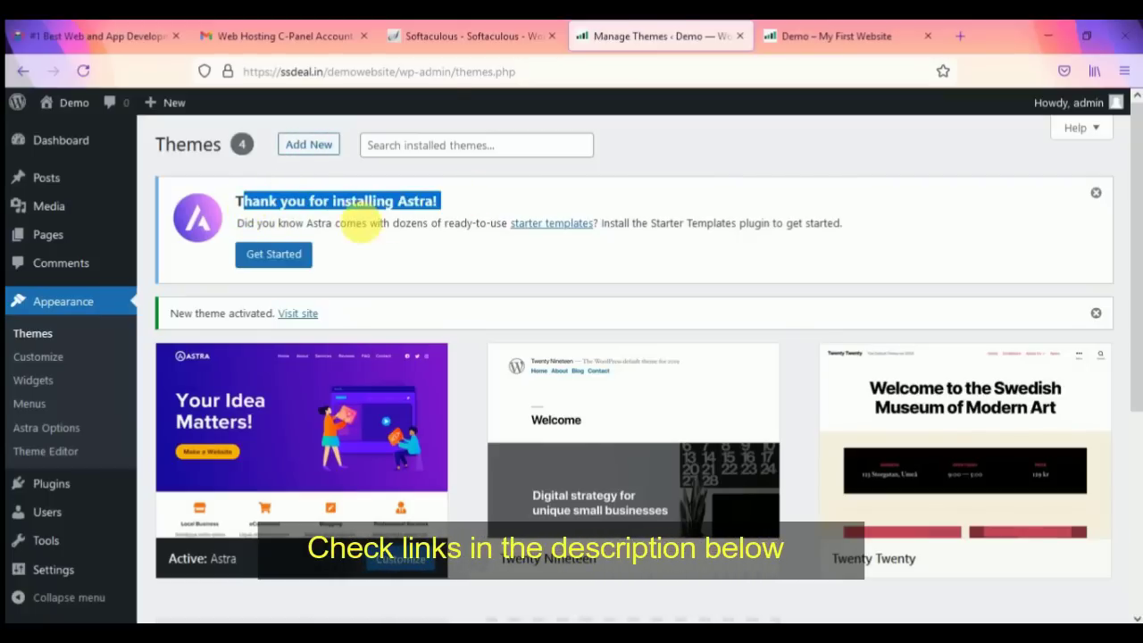
{"action": "left_click_drag", "start_coordinate": [336, 224], "coordinate": [476, 228]}
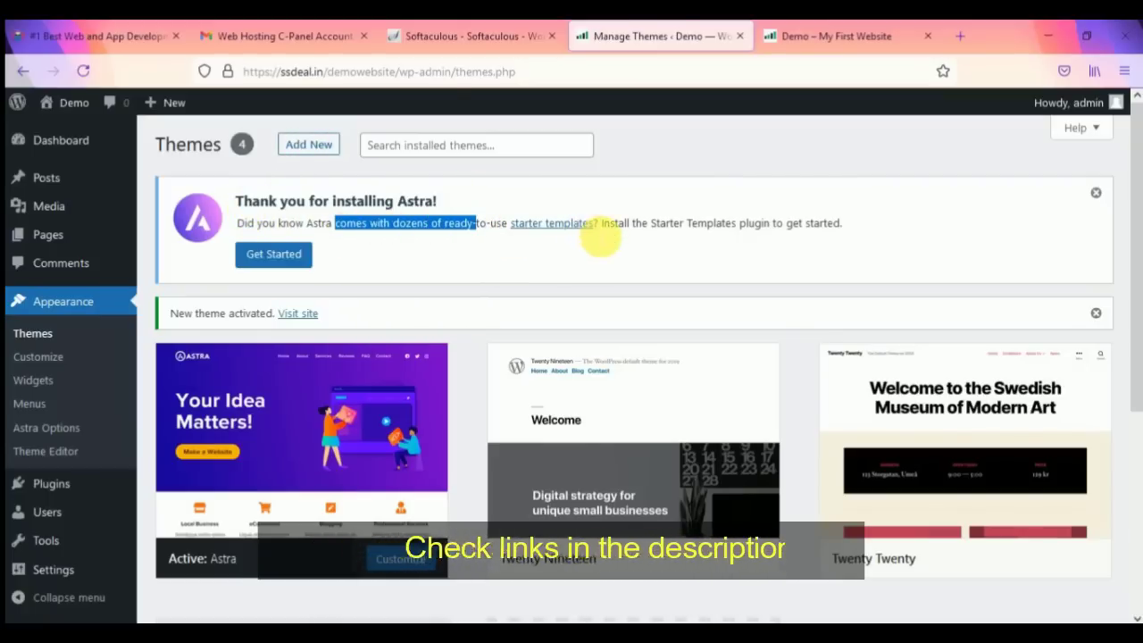
{"action": "left_click_drag", "start_coordinate": [842, 224], "coordinate": [690, 224]}
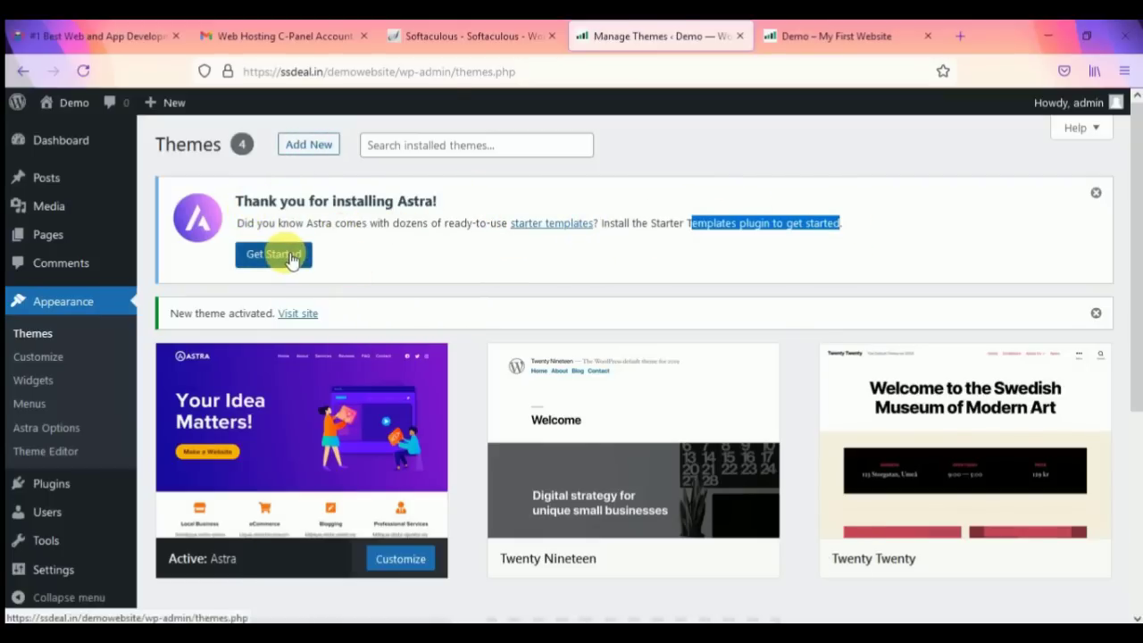
Step: Install and activate the Starter Templates plugin from the Astra notice's Get Started button
{"action": "left_click", "coordinate": [290, 257]}
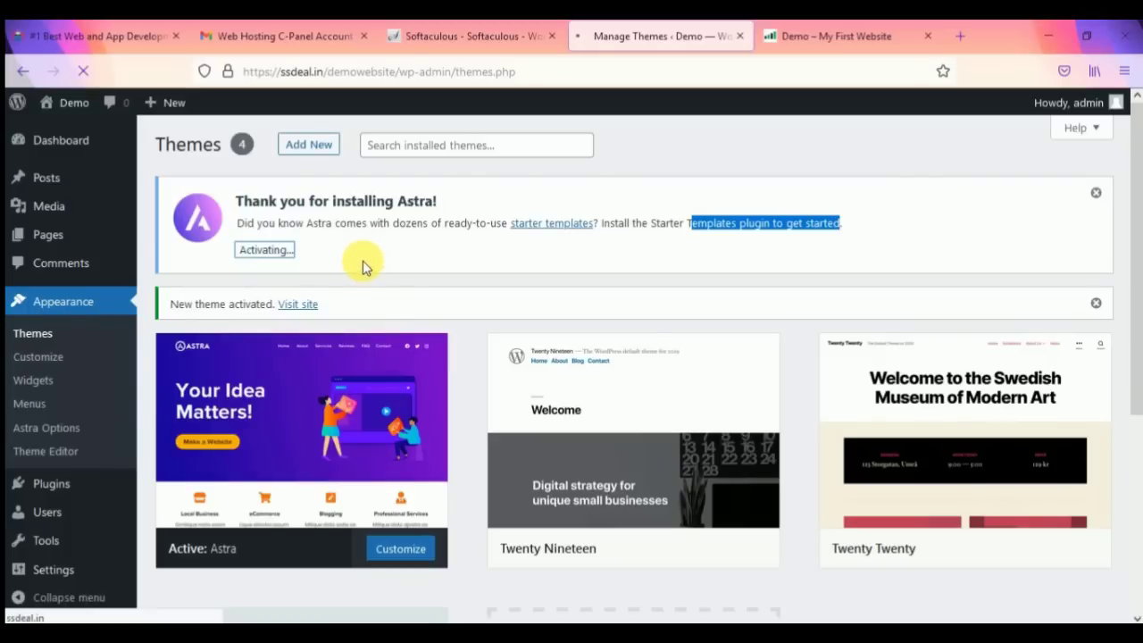
Step: Reload the Demo front page in its new Astra style and scroll down to the footer
{"action": "left_click", "coordinate": [816, 36]}
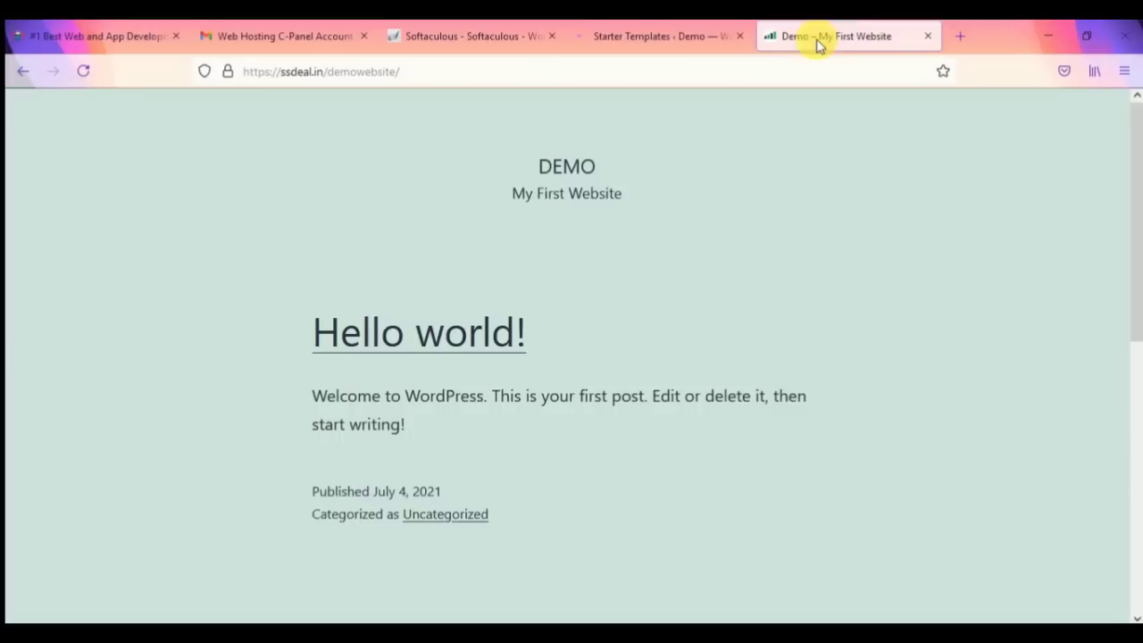
{"action": "left_click", "coordinate": [537, 78]}
{"action": "key", "text": "Return"}
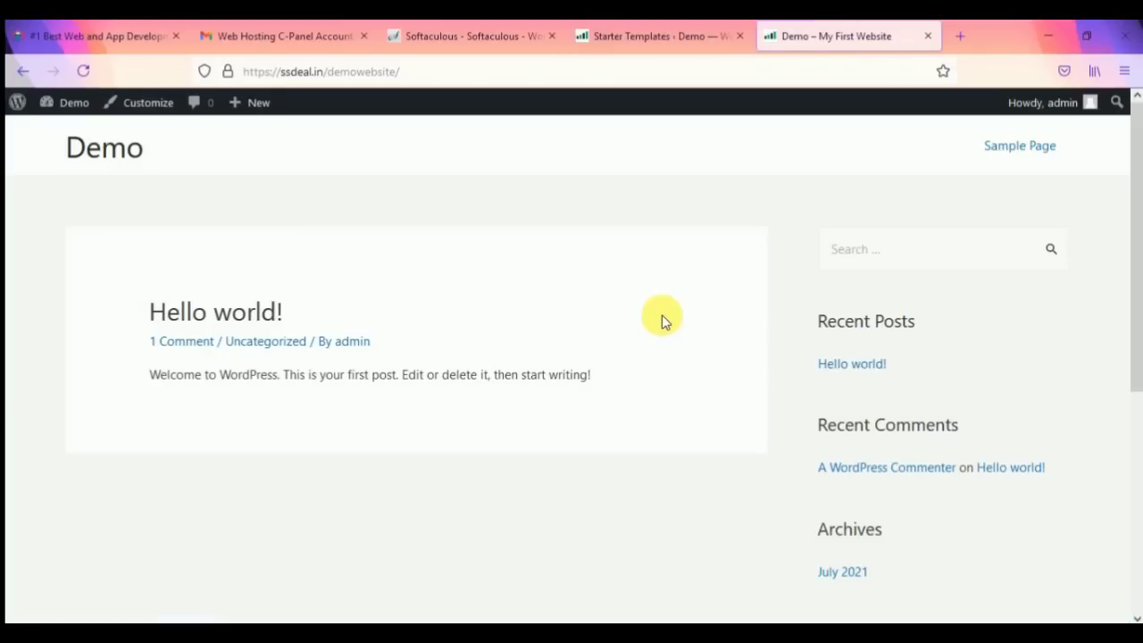
{"action": "scroll", "coordinate": [625, 428], "scroll_direction": "down", "scroll_amount": 5}
{"action": "scroll", "coordinate": [629, 426], "scroll_direction": "up", "scroll_amount": 5}
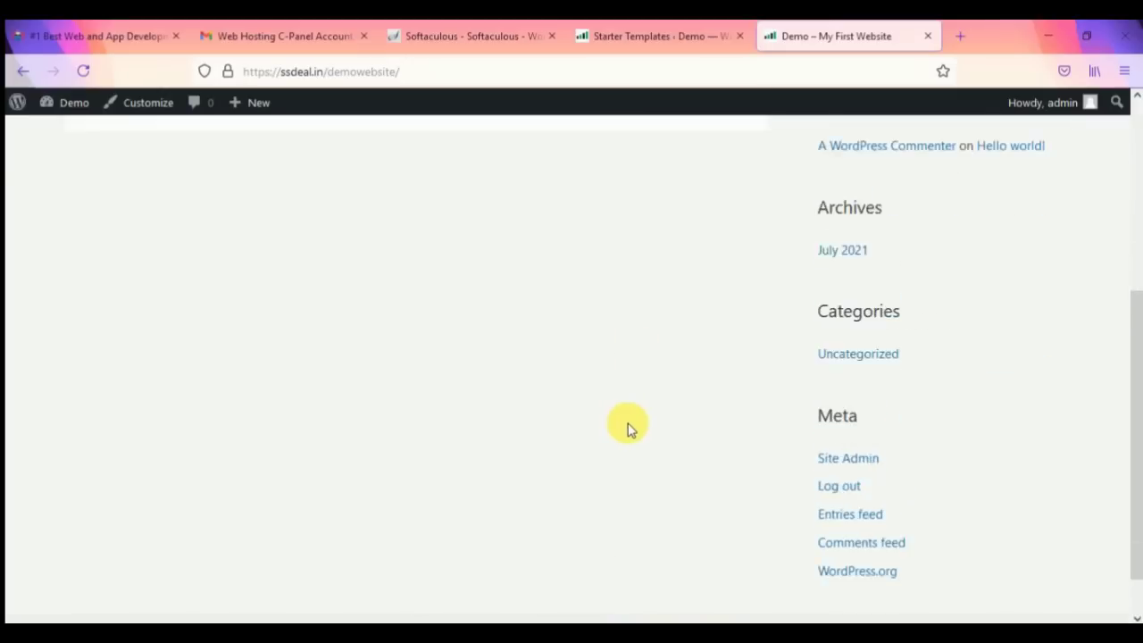
{"action": "scroll", "coordinate": [699, 335], "scroll_direction": "down", "scroll_amount": 5}
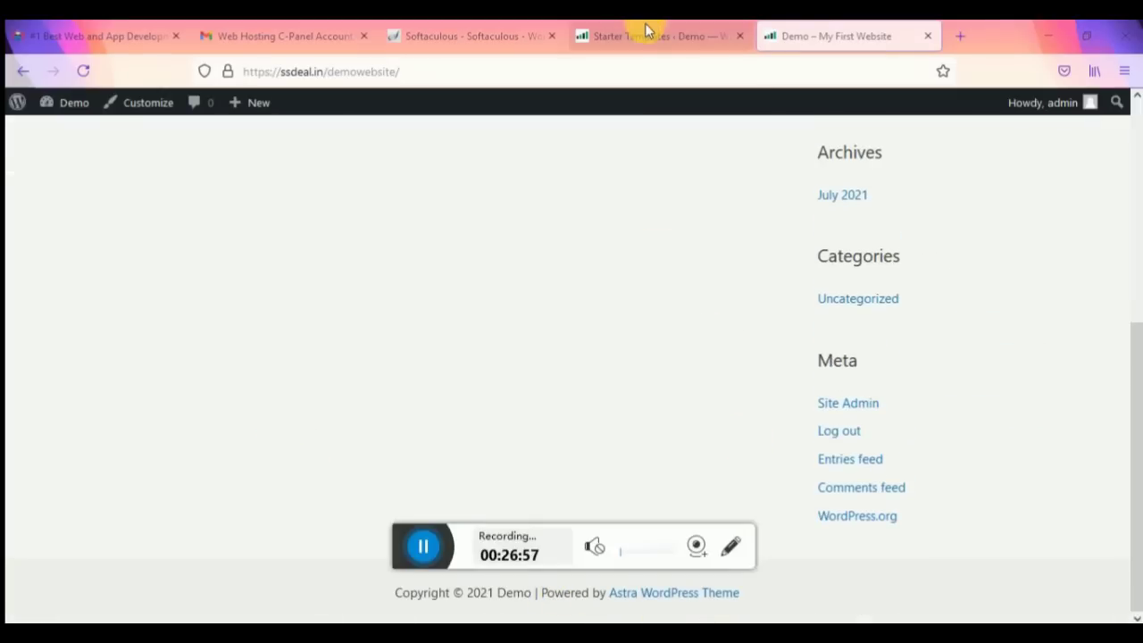
{"action": "left_click_drag", "start_coordinate": [416, 546], "coordinate": [518, 640]}
Step: Browse the Elementor Starter Templates library and filter it to free templates only
{"action": "left_click", "coordinate": [697, 36]}
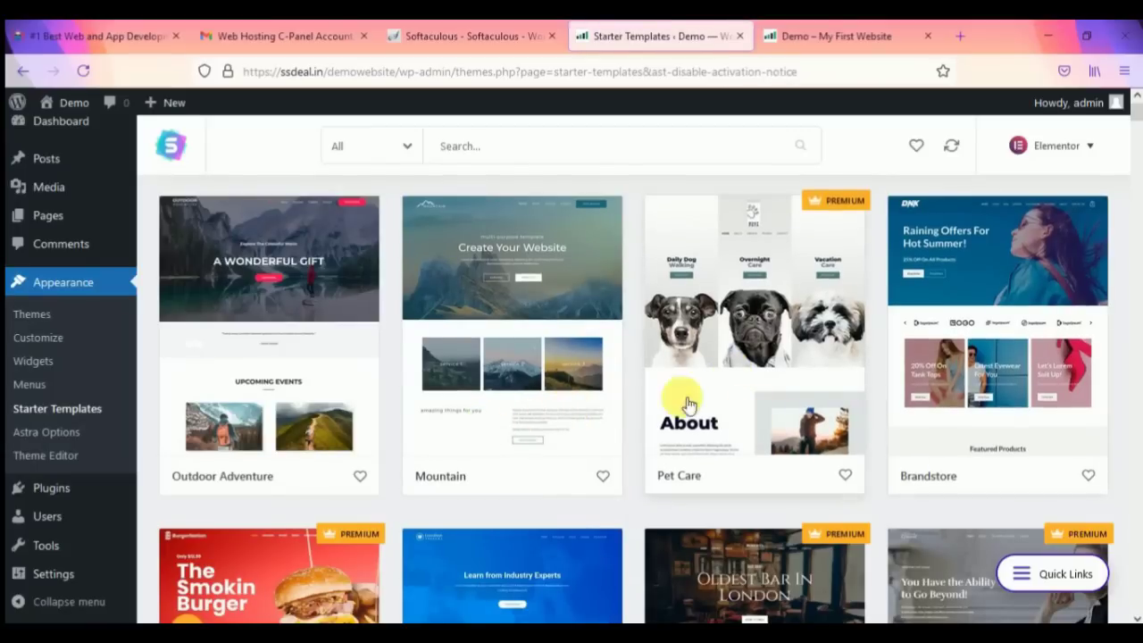
{"action": "scroll", "coordinate": [607, 416], "scroll_direction": "down", "scroll_amount": 2}
{"action": "scroll", "coordinate": [605, 415], "scroll_direction": "down", "scroll_amount": 3}
{"action": "scroll", "coordinate": [862, 282], "scroll_direction": "down", "scroll_amount": 10}
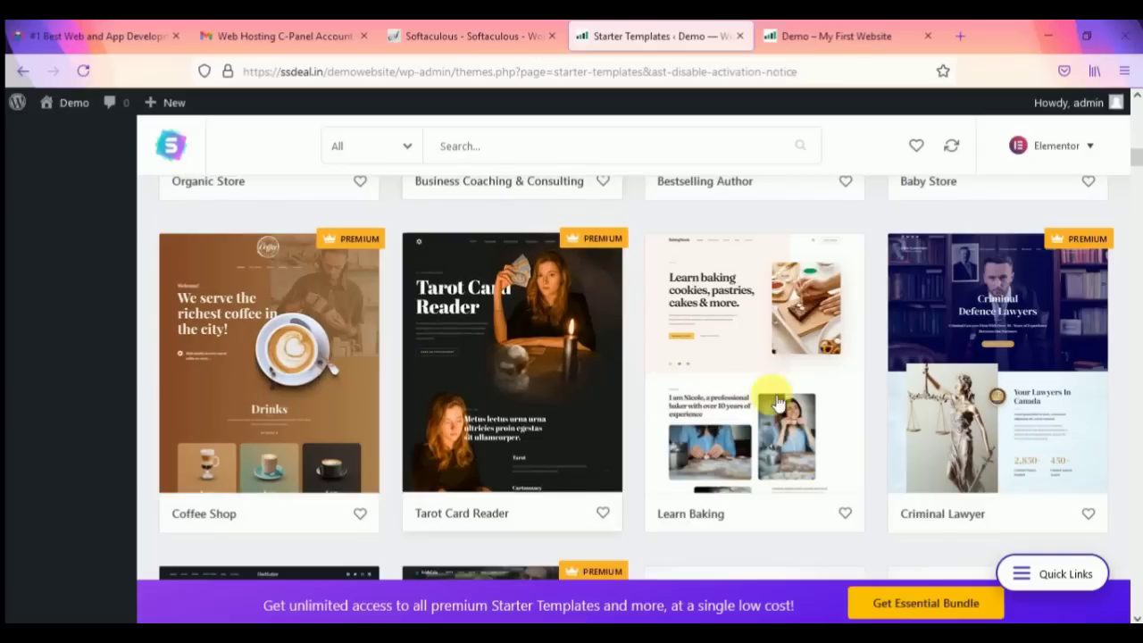
{"action": "scroll", "coordinate": [471, 328], "scroll_direction": "down", "scroll_amount": 5}
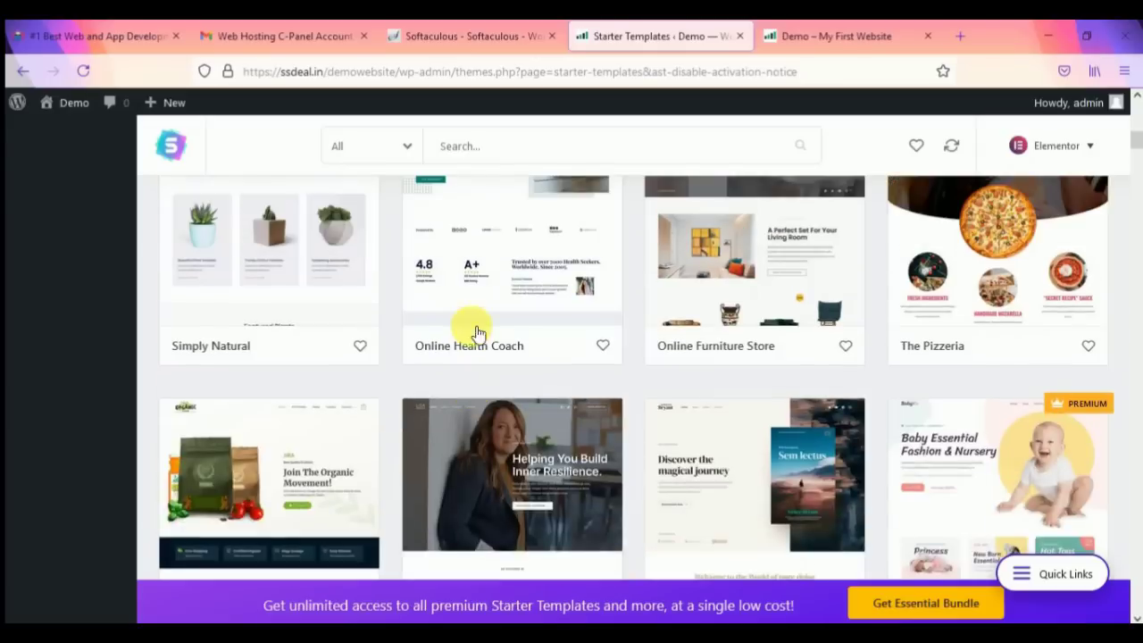
{"action": "scroll", "coordinate": [933, 313], "scroll_direction": "up", "scroll_amount": 2}
{"action": "scroll", "coordinate": [965, 272], "scroll_direction": "up", "scroll_amount": 5}
{"action": "scroll", "coordinate": [983, 282], "scroll_direction": "up", "scroll_amount": 1}
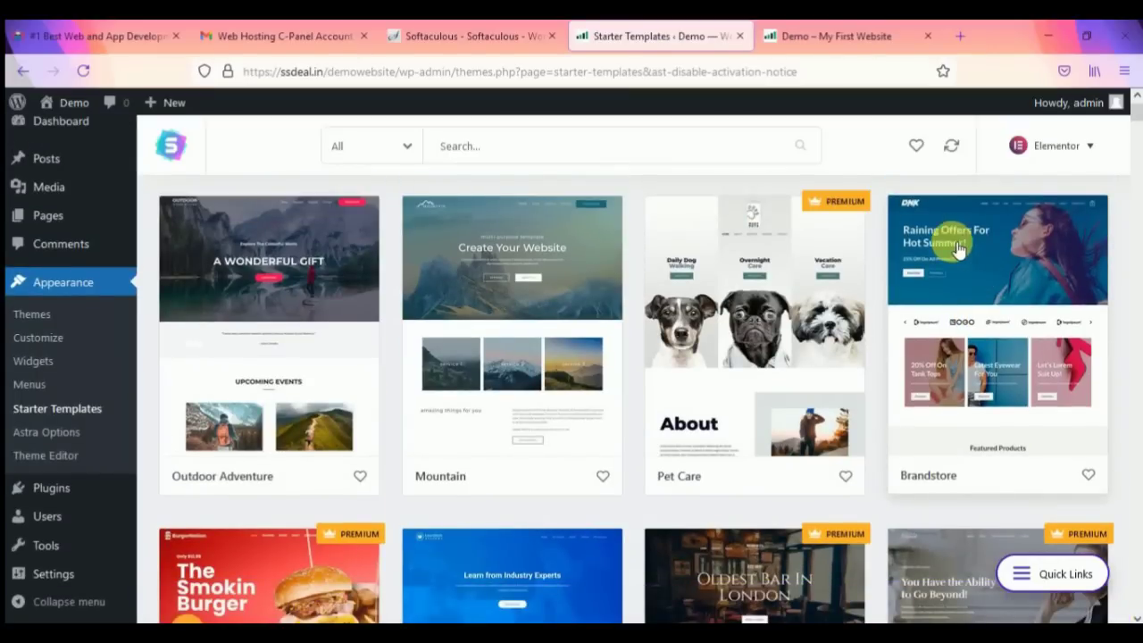
{"action": "left_click", "coordinate": [397, 146]}
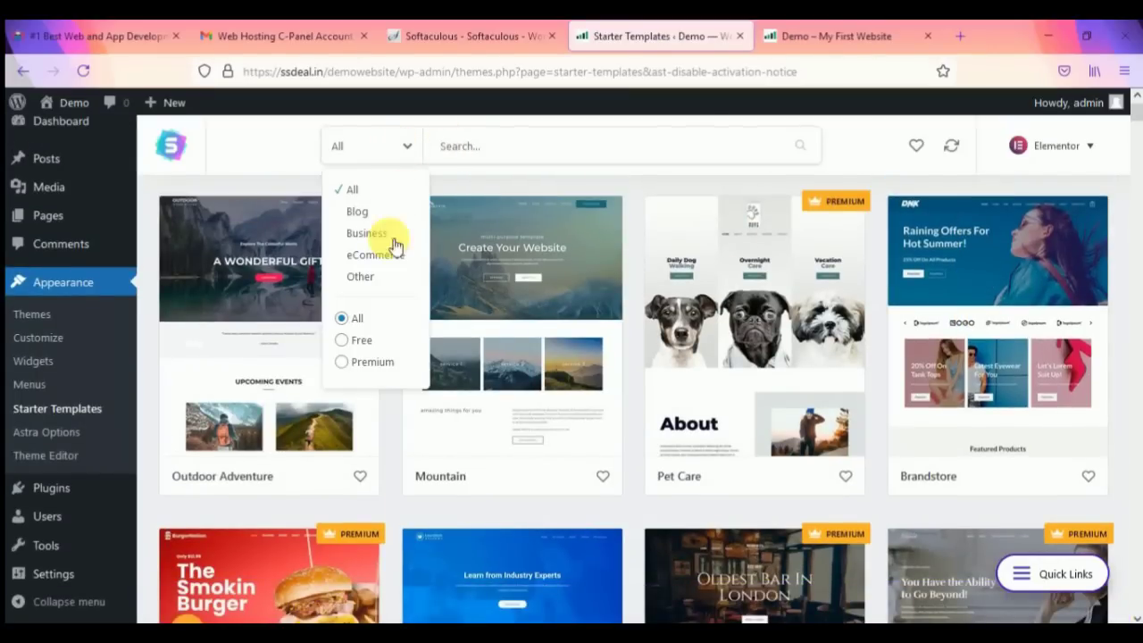
{"action": "left_click", "coordinate": [344, 342]}
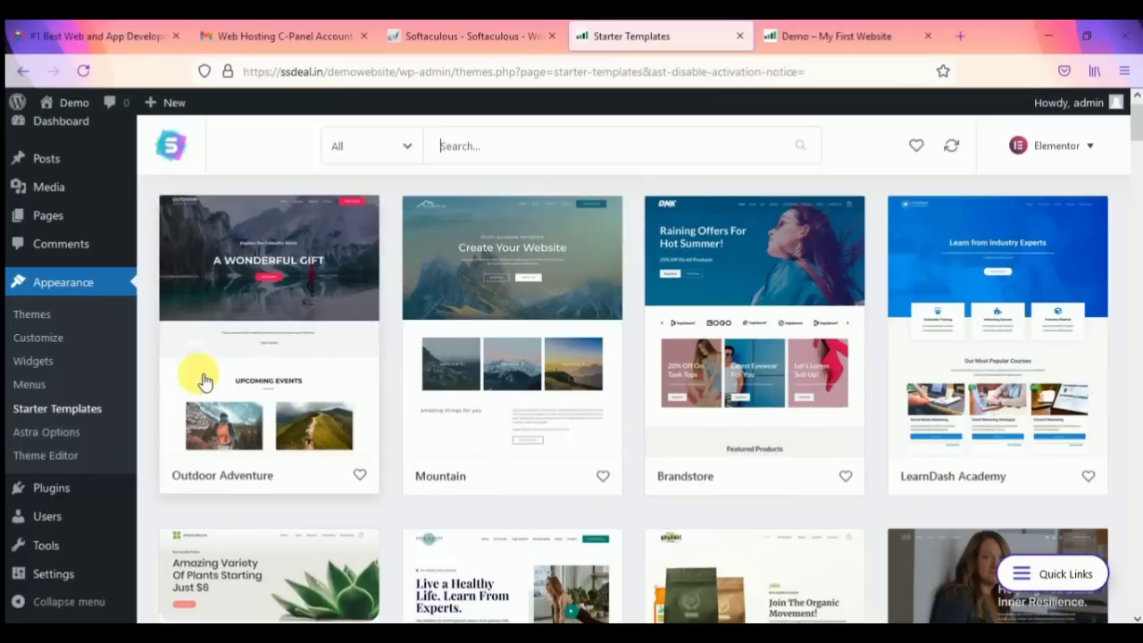
{"action": "scroll", "coordinate": [315, 368], "scroll_direction": "down", "scroll_amount": 1}
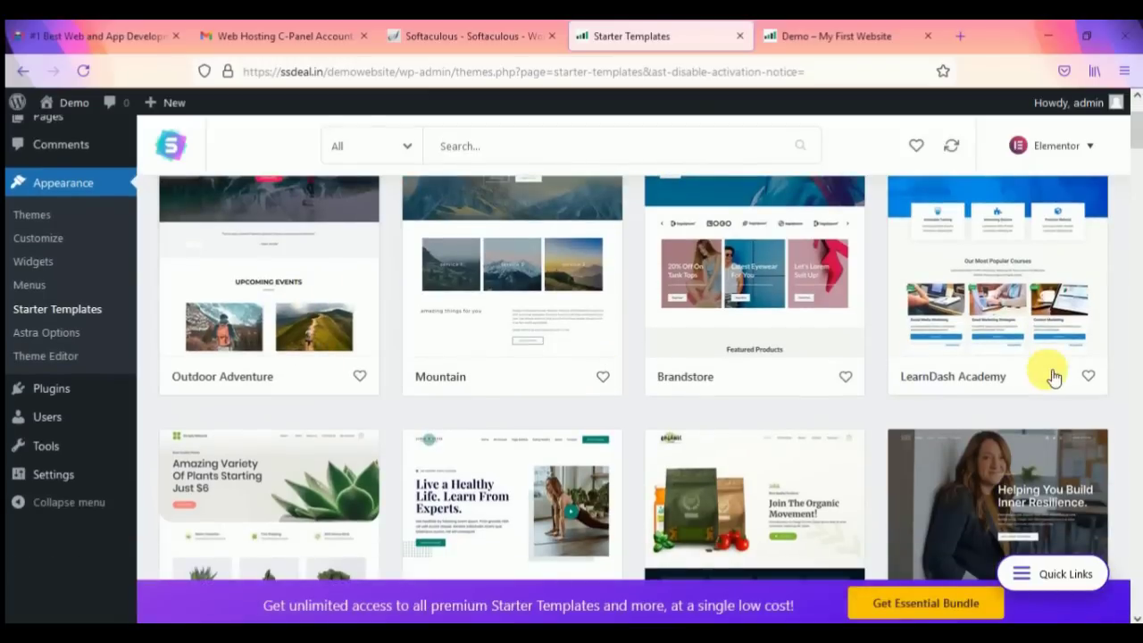
{"action": "scroll", "coordinate": [970, 376], "scroll_direction": "up", "scroll_amount": 1}
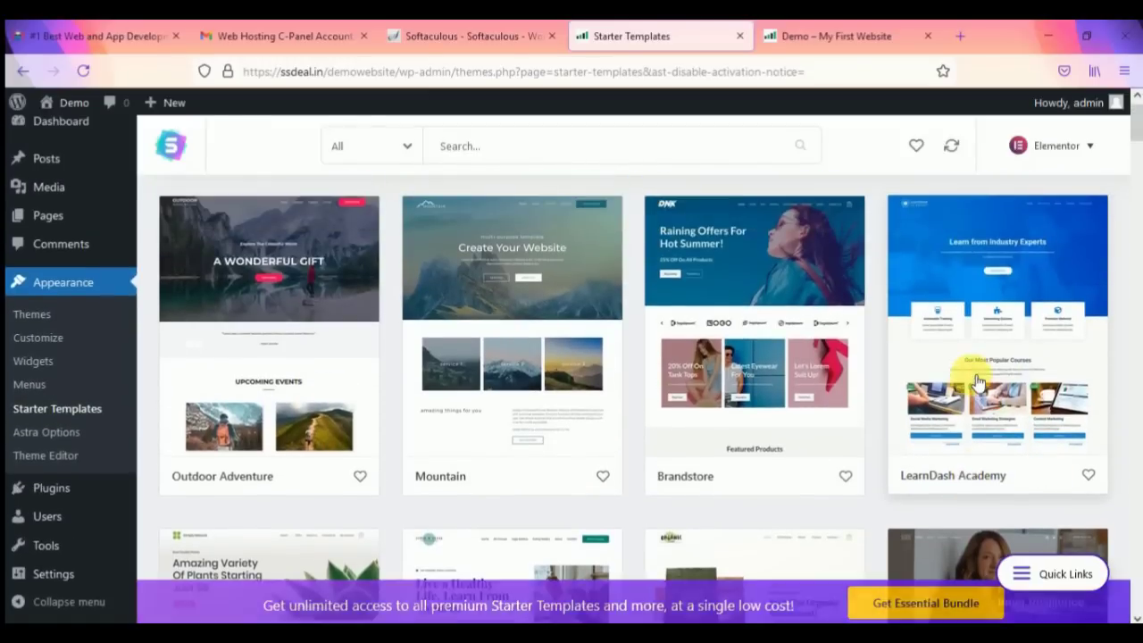
{"action": "scroll", "coordinate": [925, 357], "scroll_direction": "down", "scroll_amount": 1}
{"action": "scroll", "coordinate": [482, 398], "scroll_direction": "down", "scroll_amount": 1}
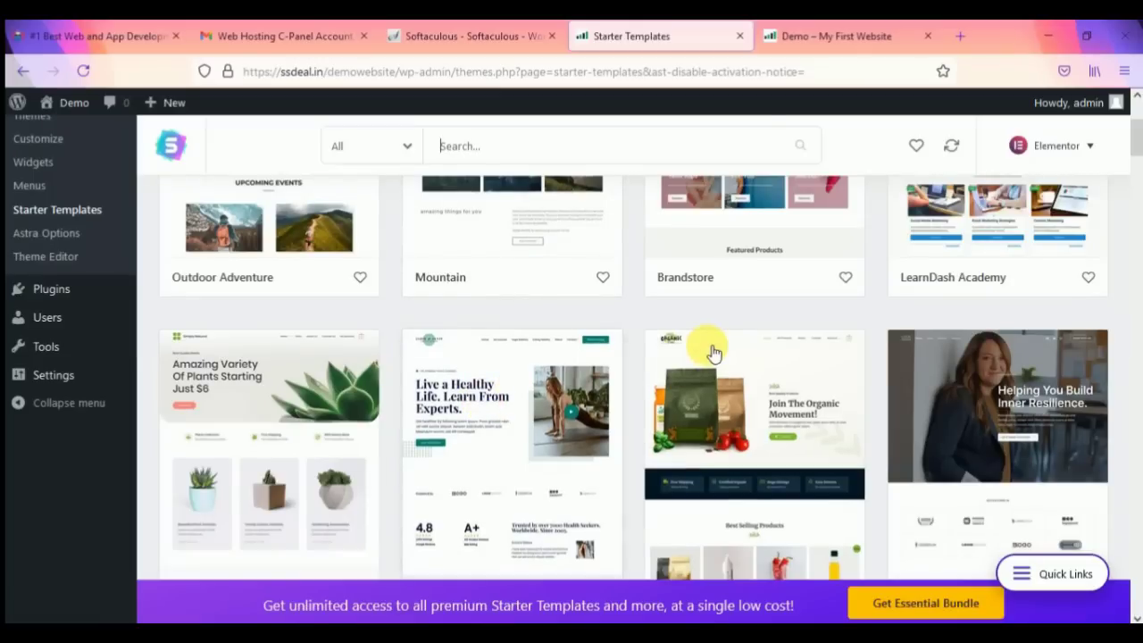
{"action": "scroll", "coordinate": [617, 321], "scroll_direction": "down", "scroll_amount": 1}
{"action": "scroll", "coordinate": [697, 295], "scroll_direction": "down", "scroll_amount": 1}
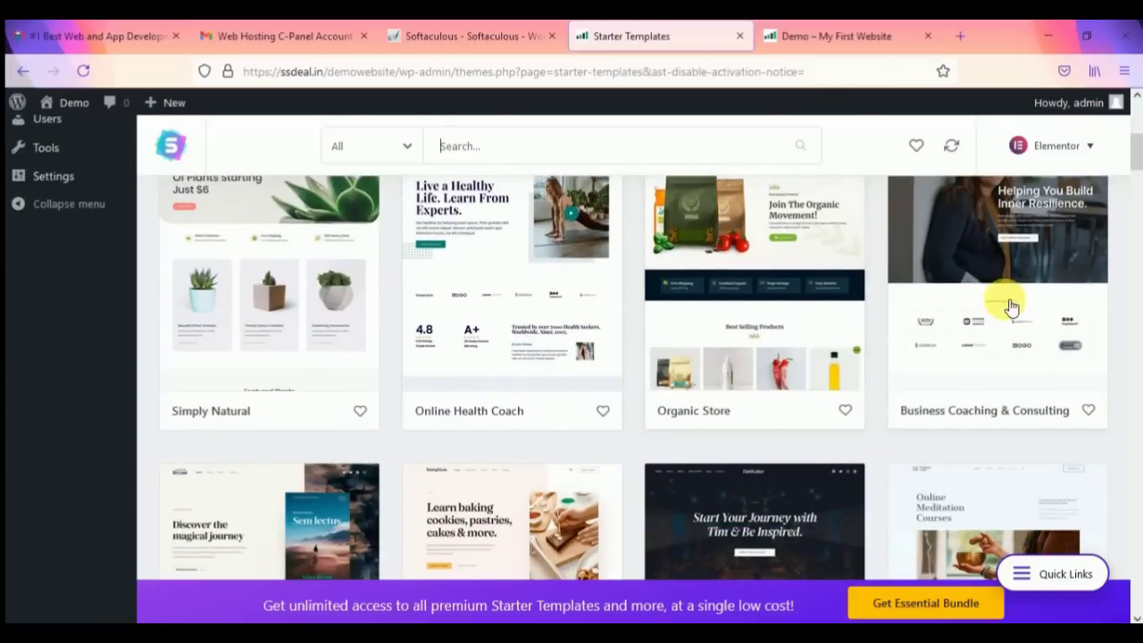
{"action": "scroll", "coordinate": [489, 322], "scroll_direction": "down", "scroll_amount": 2}
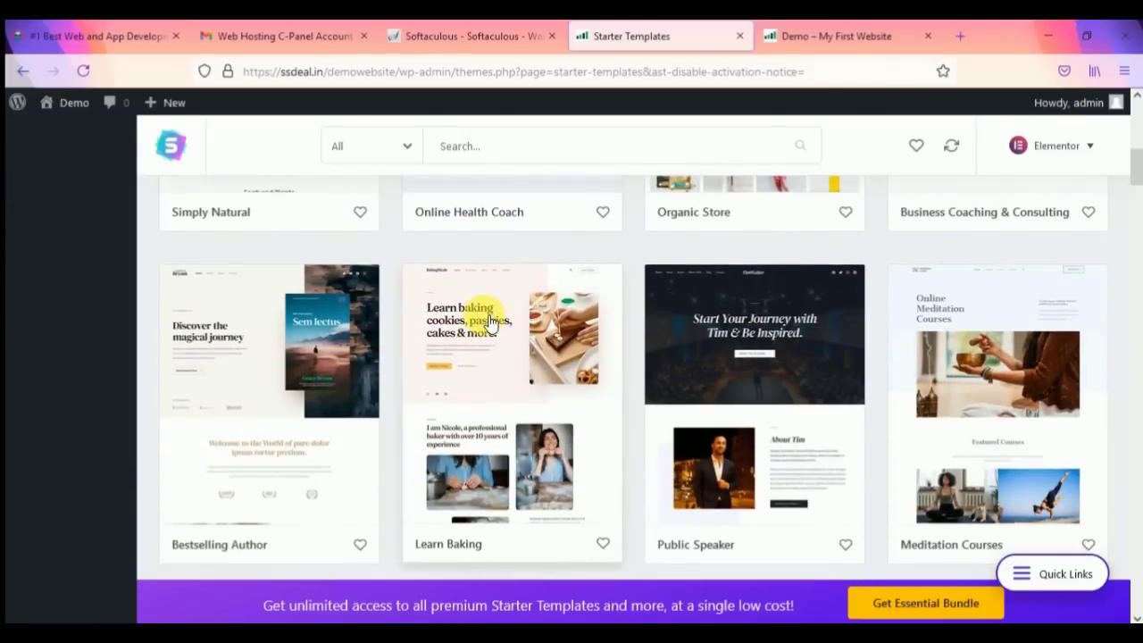
{"action": "scroll", "coordinate": [489, 322], "scroll_direction": "down", "scroll_amount": 1}
{"action": "scroll", "coordinate": [490, 322], "scroll_direction": "down", "scroll_amount": 2}
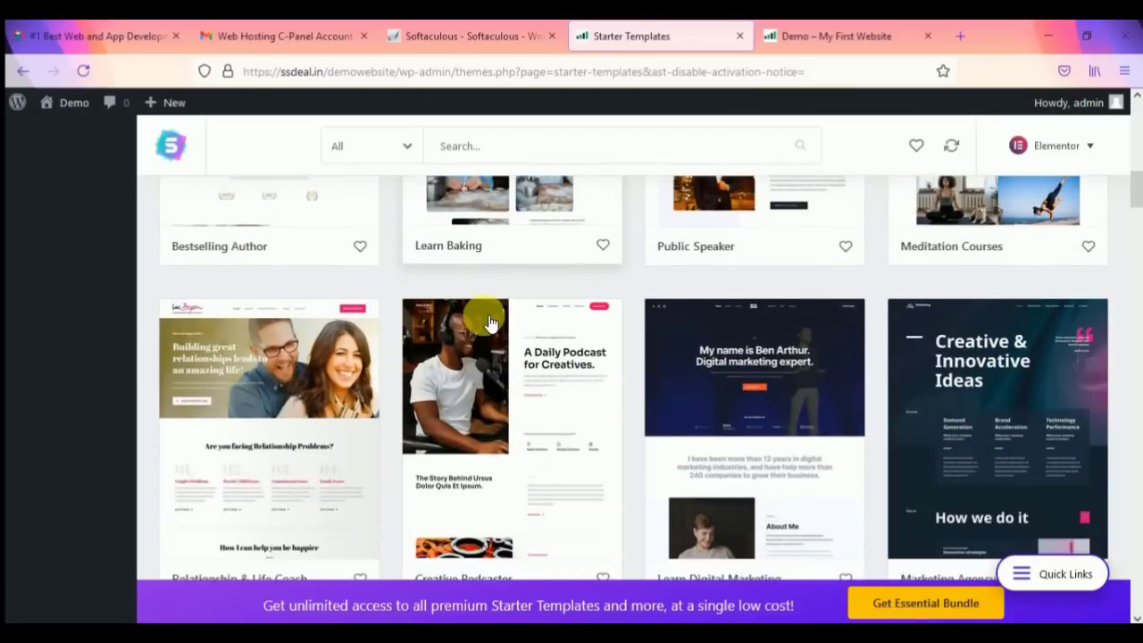
{"action": "scroll", "coordinate": [489, 321], "scroll_direction": "down", "scroll_amount": 1}
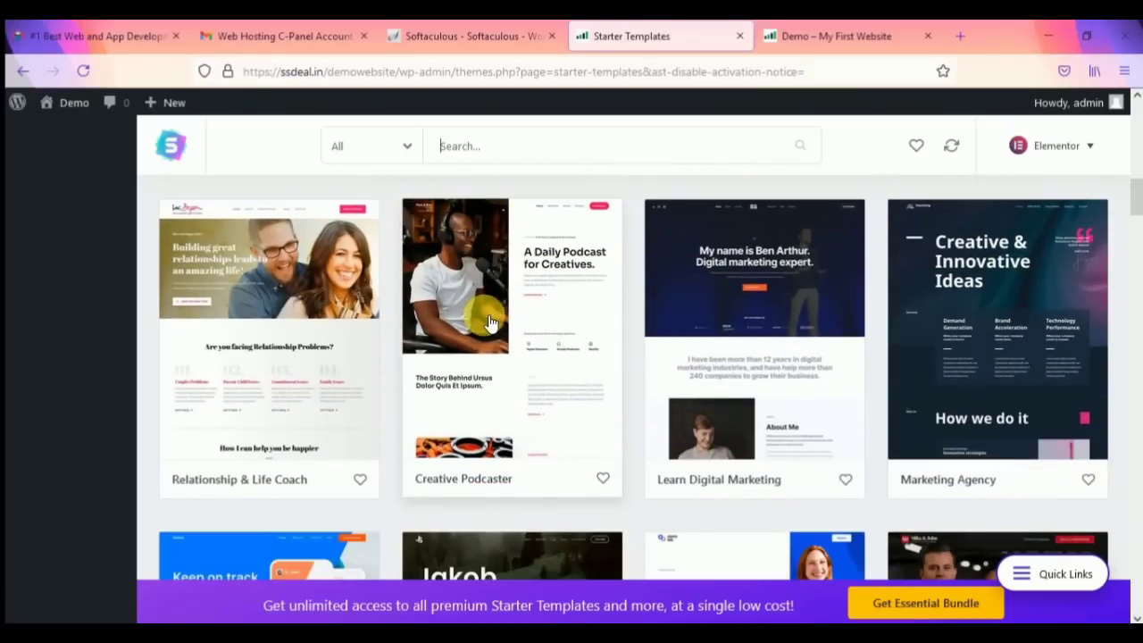
{"action": "scroll", "coordinate": [1027, 329], "scroll_direction": "down", "scroll_amount": 1}
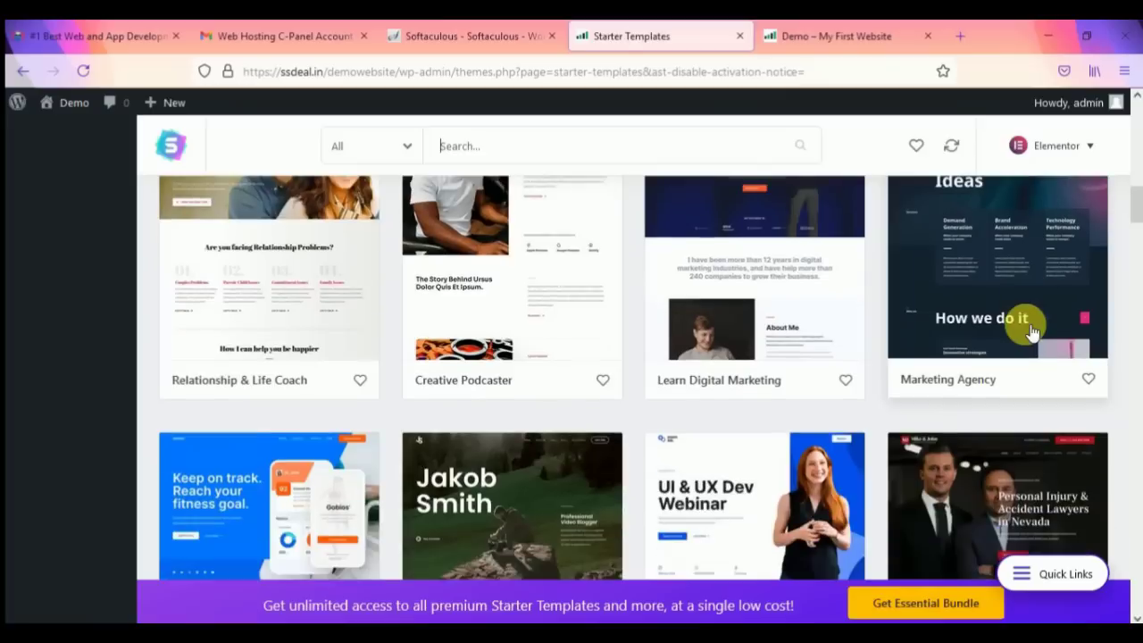
{"action": "scroll", "coordinate": [626, 329], "scroll_direction": "down", "scroll_amount": 2}
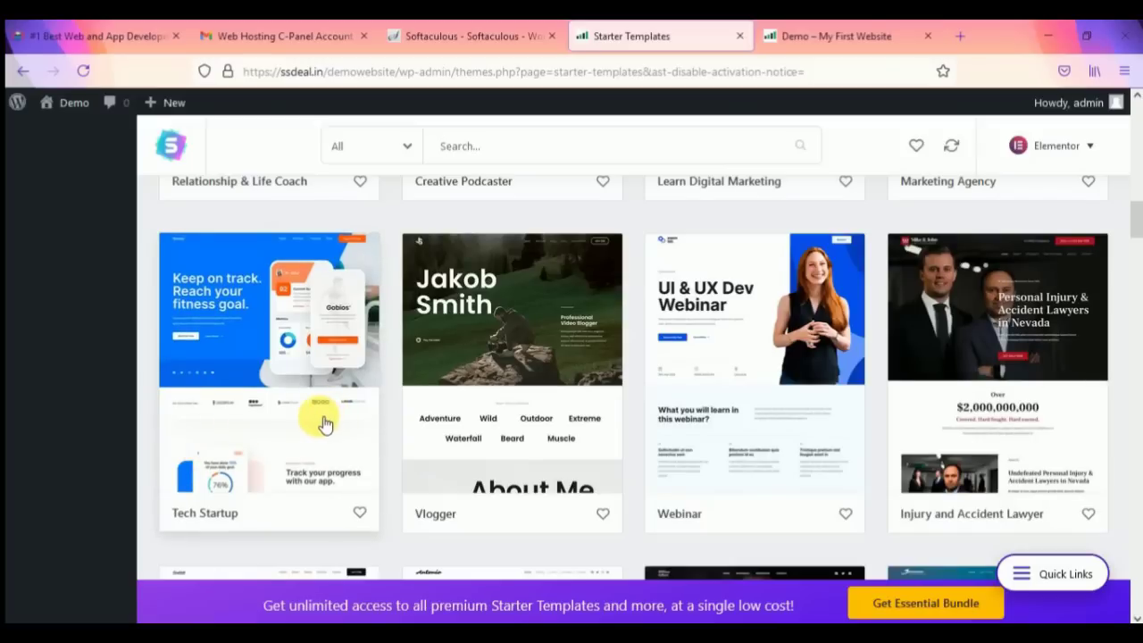
{"action": "scroll", "coordinate": [324, 424], "scroll_direction": "down", "scroll_amount": 3}
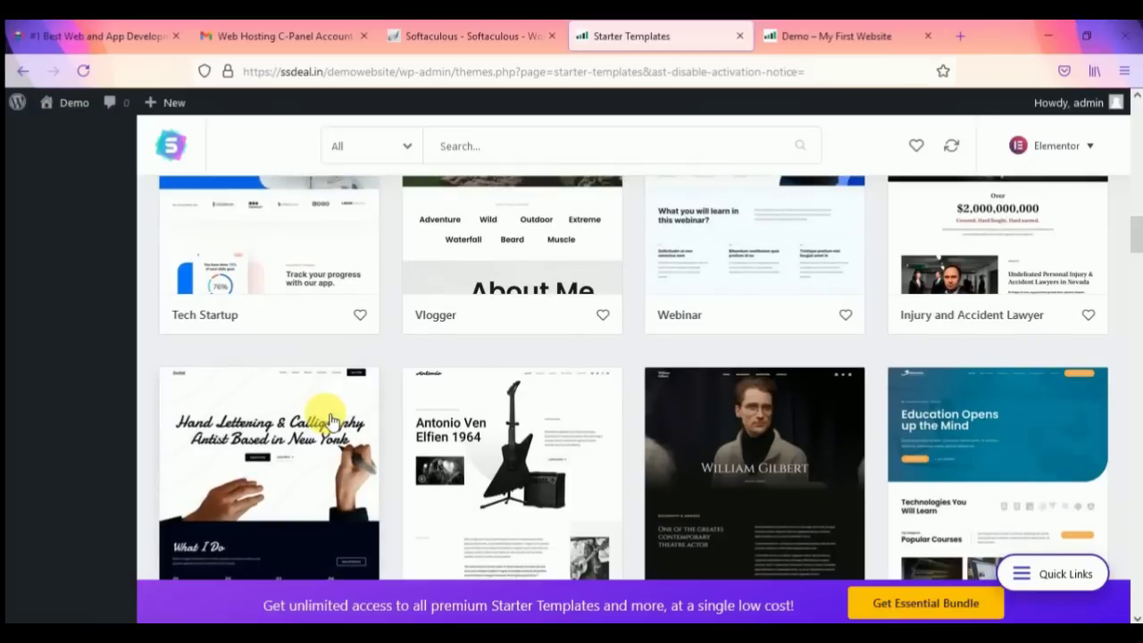
{"action": "scroll", "coordinate": [330, 420], "scroll_direction": "down", "scroll_amount": 1}
{"action": "scroll", "coordinate": [342, 420], "scroll_direction": "down", "scroll_amount": 2}
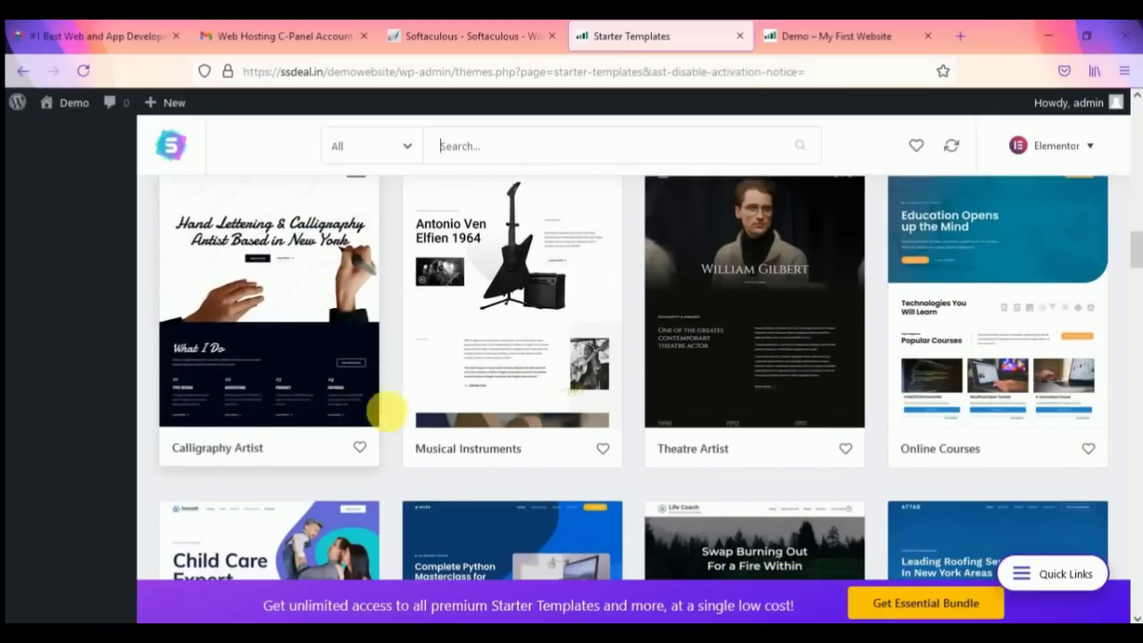
{"action": "scroll", "coordinate": [692, 430], "scroll_direction": "down", "scroll_amount": 3}
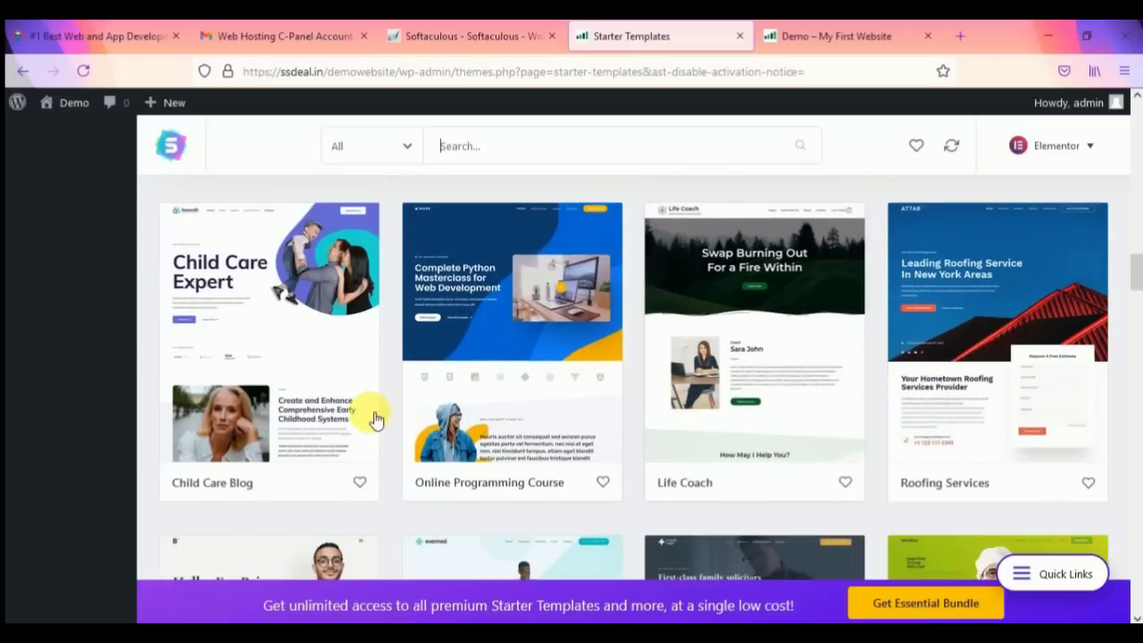
{"action": "scroll", "coordinate": [768, 416], "scroll_direction": "down", "scroll_amount": 2}
{"action": "scroll", "coordinate": [837, 420], "scroll_direction": "down", "scroll_amount": 1}
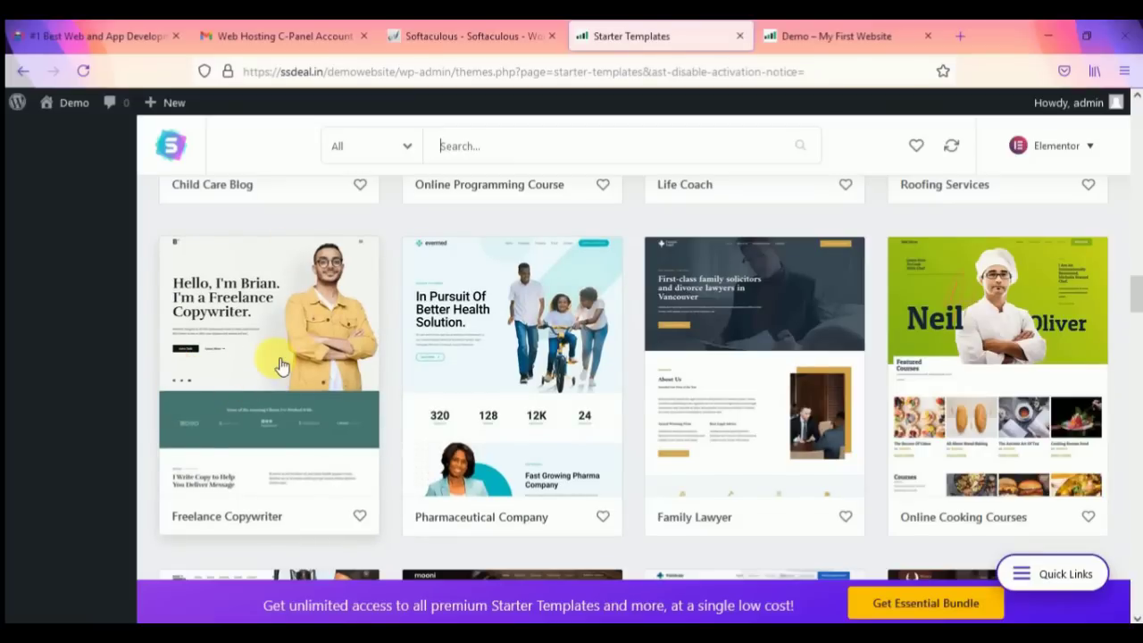
{"action": "scroll", "coordinate": [279, 364], "scroll_direction": "down", "scroll_amount": 1}
{"action": "scroll", "coordinate": [286, 365], "scroll_direction": "down", "scroll_amount": 1}
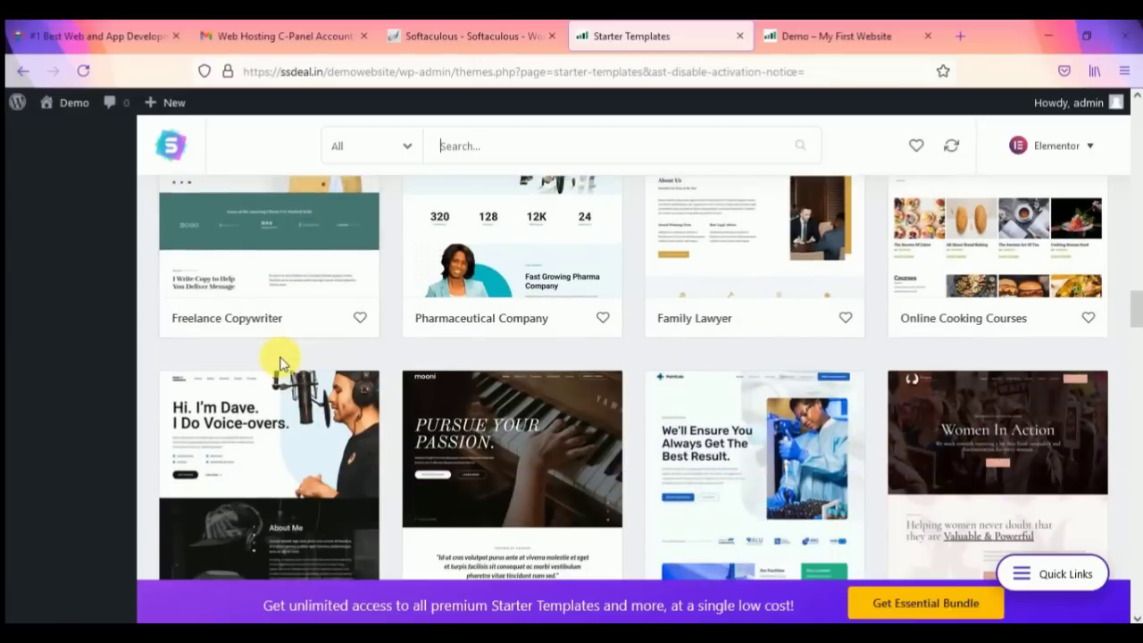
{"action": "scroll", "coordinate": [279, 363], "scroll_direction": "down", "scroll_amount": 4}
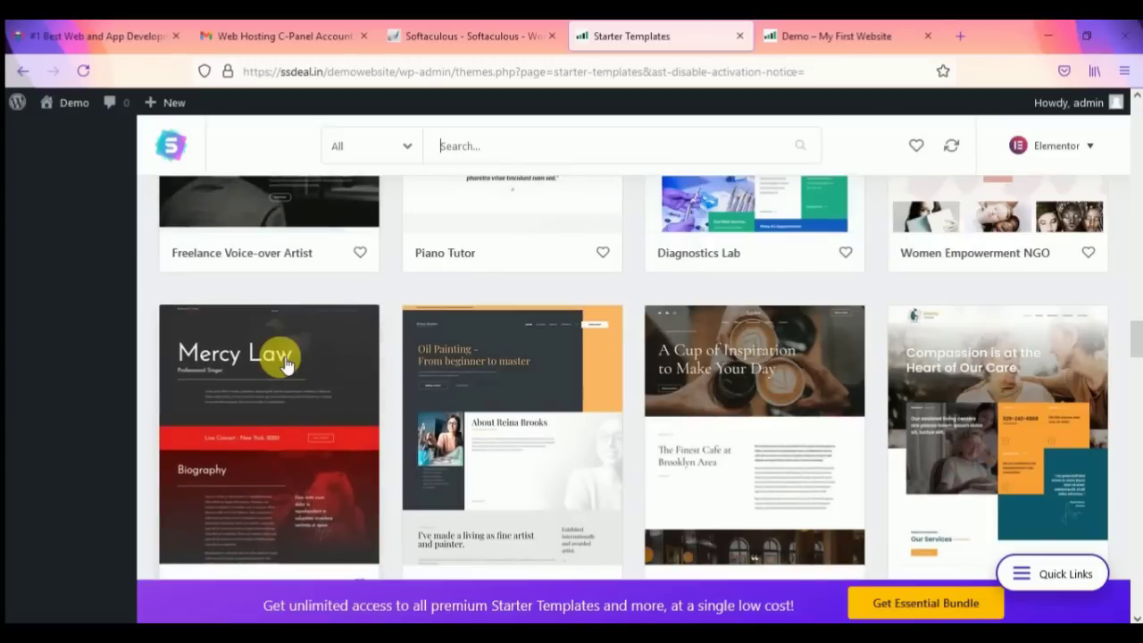
{"action": "scroll", "coordinate": [382, 388], "scroll_direction": "up", "scroll_amount": 4}
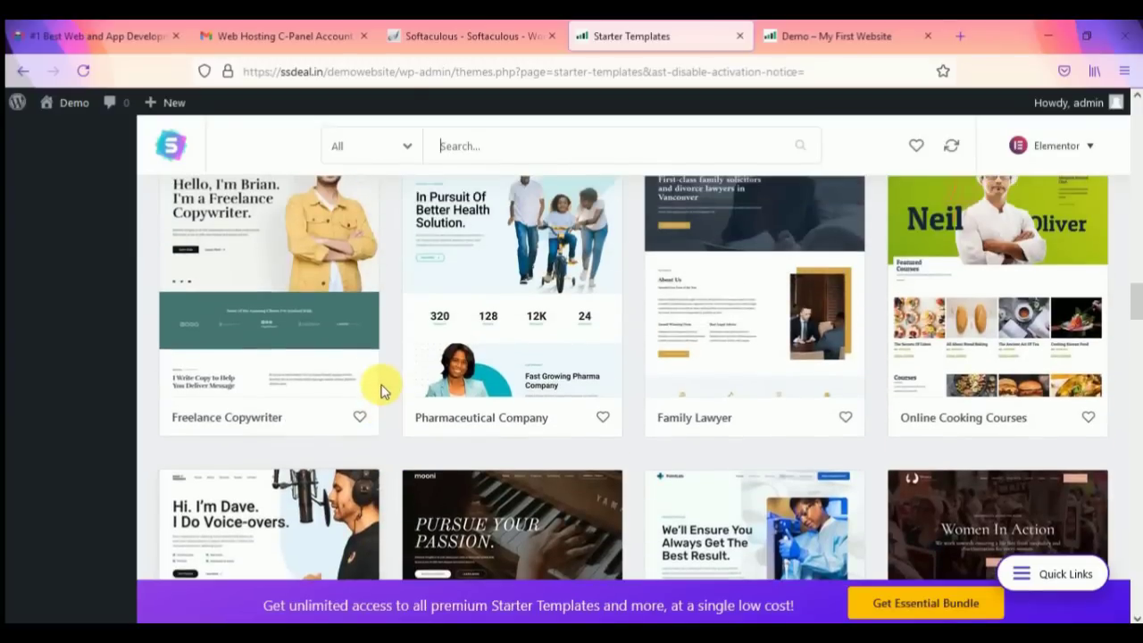
{"action": "scroll", "coordinate": [383, 387], "scroll_direction": "up", "scroll_amount": 1}
{"action": "scroll", "coordinate": [257, 312], "scroll_direction": "down", "scroll_amount": 7}
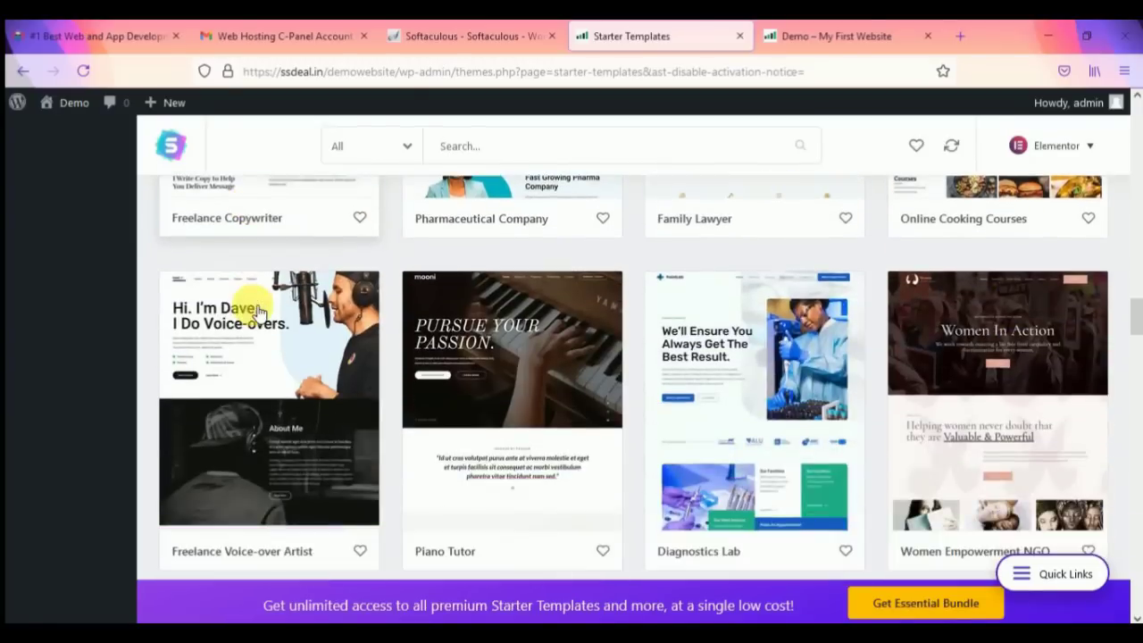
{"action": "scroll", "coordinate": [252, 304], "scroll_direction": "down", "scroll_amount": 5}
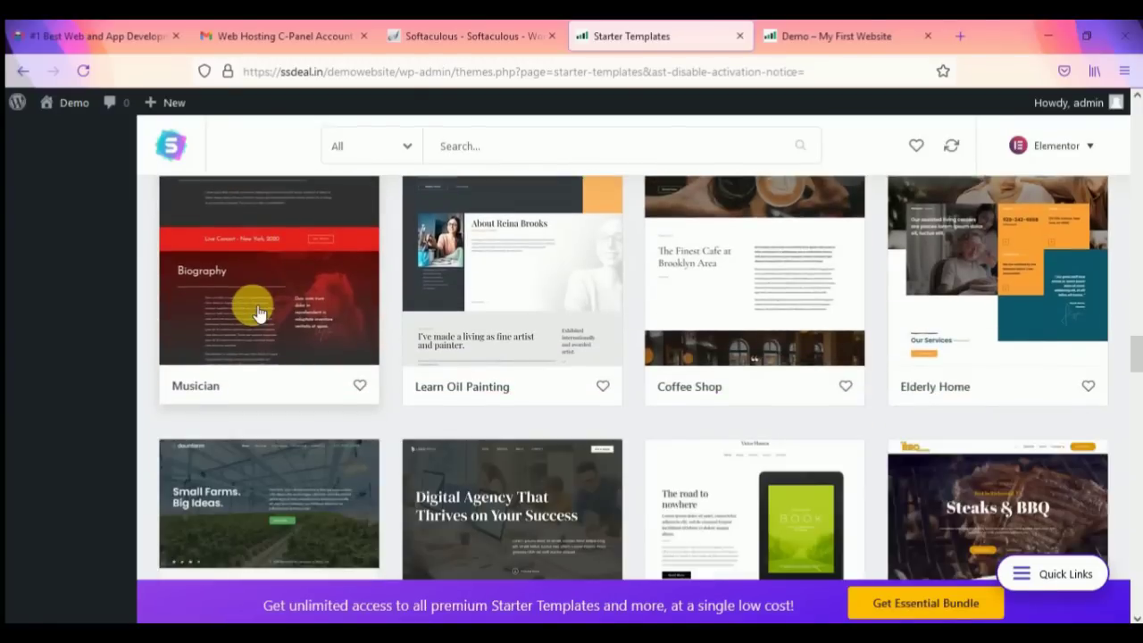
{"action": "scroll", "coordinate": [697, 366], "scroll_direction": "down", "scroll_amount": 2}
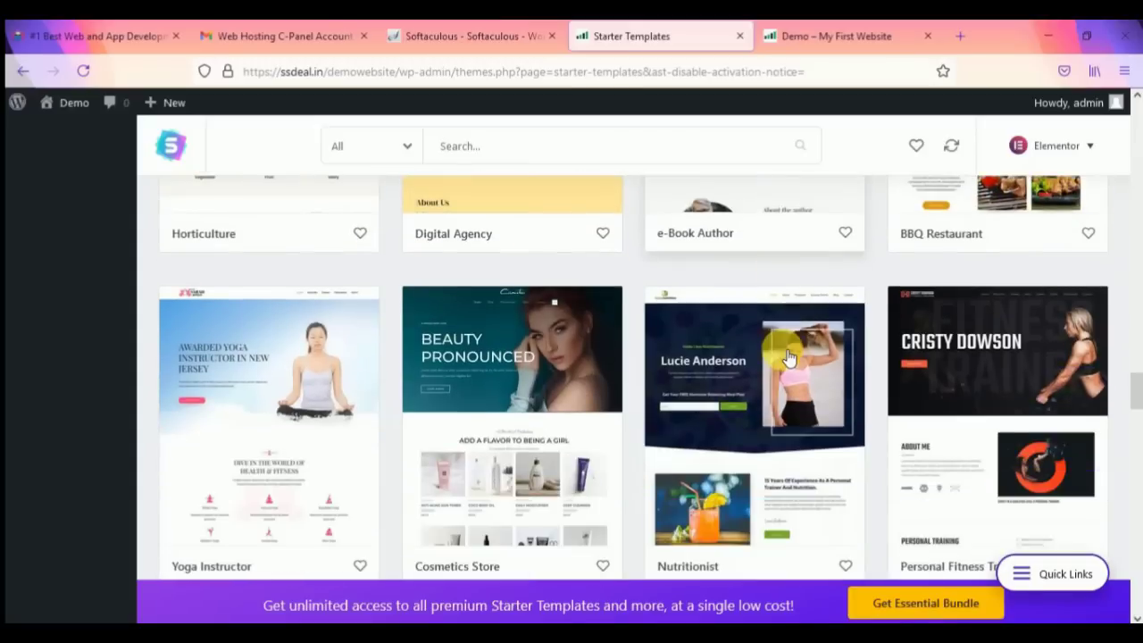
{"action": "scroll", "coordinate": [734, 370], "scroll_direction": "up", "scroll_amount": 2}
{"action": "scroll", "coordinate": [737, 368], "scroll_direction": "down", "scroll_amount": 2}
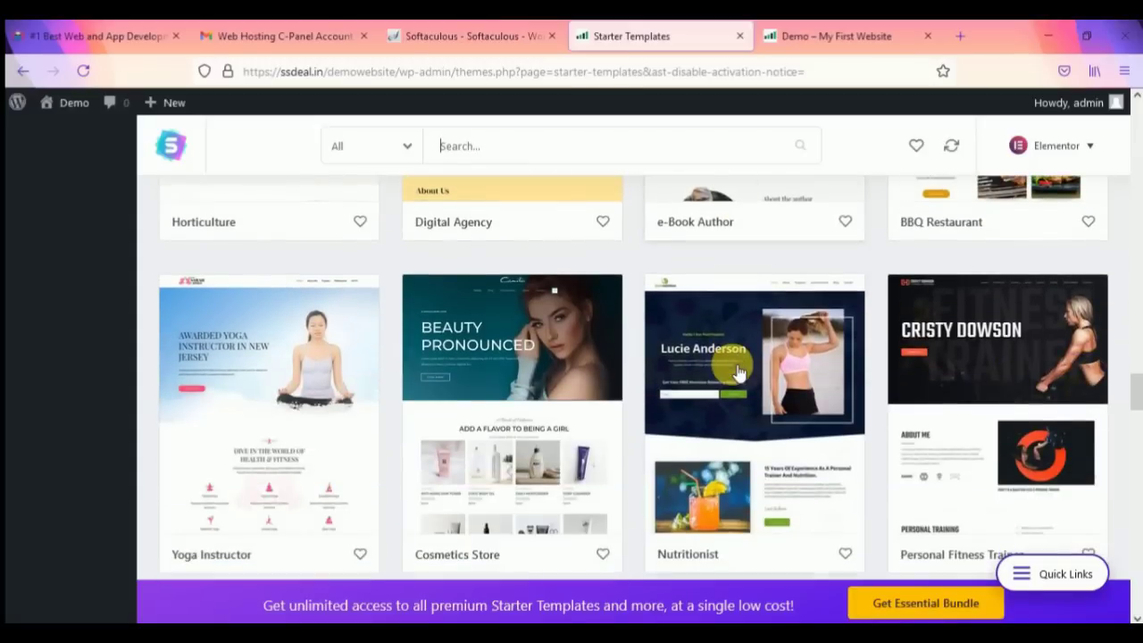
{"action": "scroll", "coordinate": [447, 413], "scroll_direction": "down", "scroll_amount": 1}
{"action": "scroll", "coordinate": [435, 417], "scroll_direction": "down", "scroll_amount": 1}
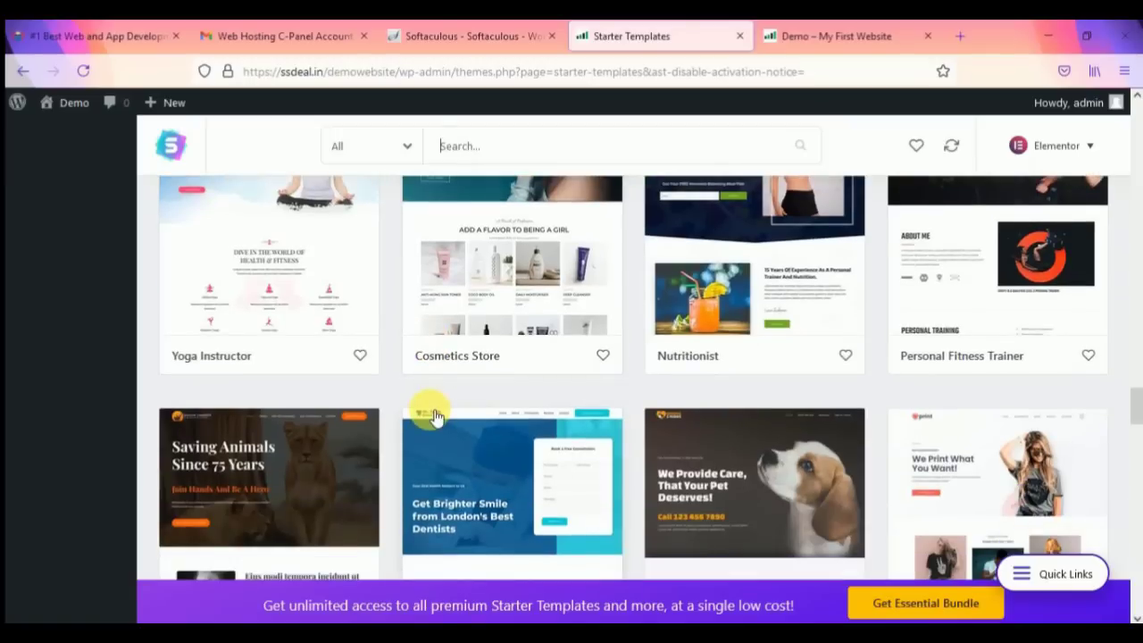
{"action": "scroll", "coordinate": [435, 417], "scroll_direction": "down", "scroll_amount": 2}
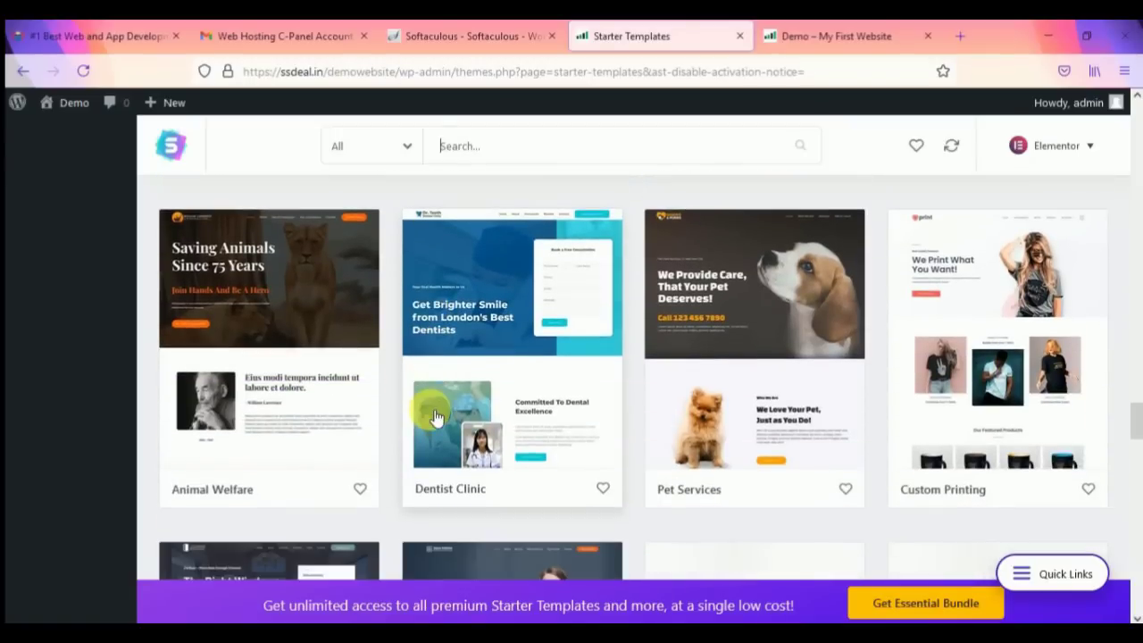
{"action": "scroll", "coordinate": [473, 416], "scroll_direction": "down", "scroll_amount": 3}
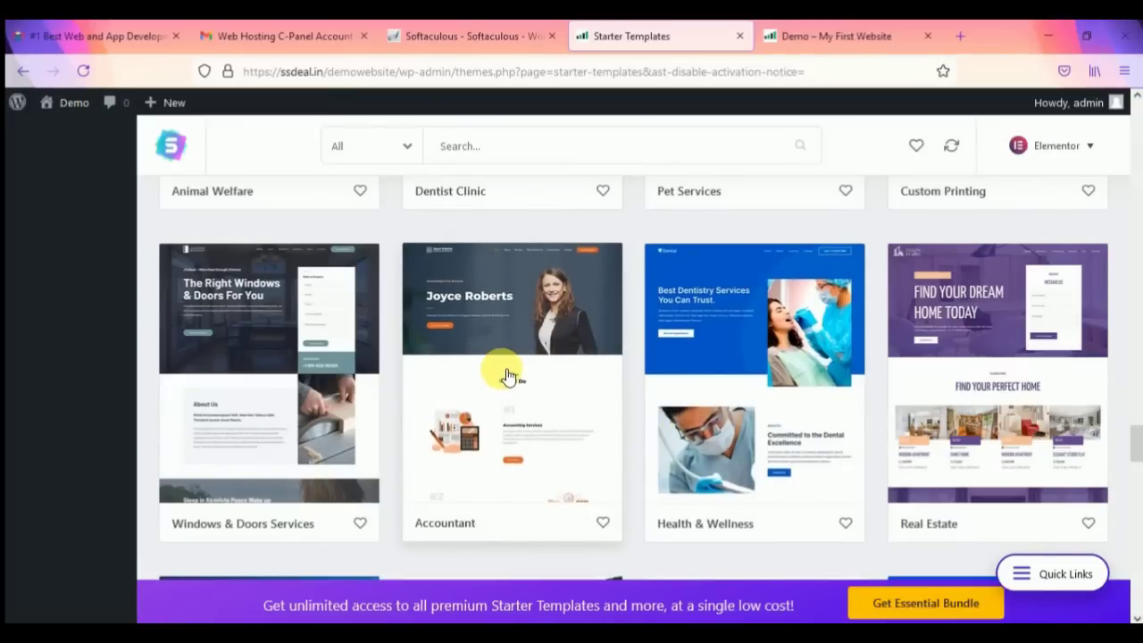
{"action": "scroll", "coordinate": [597, 423], "scroll_direction": "down", "scroll_amount": 3}
{"action": "scroll", "coordinate": [599, 425], "scroll_direction": "up", "scroll_amount": 1}
{"action": "scroll", "coordinate": [596, 426], "scroll_direction": "up", "scroll_amount": 1}
Step: Open the Accountant template's details, browse its preview, and open its demo site in a new tab
{"action": "left_click", "coordinate": [474, 295]}
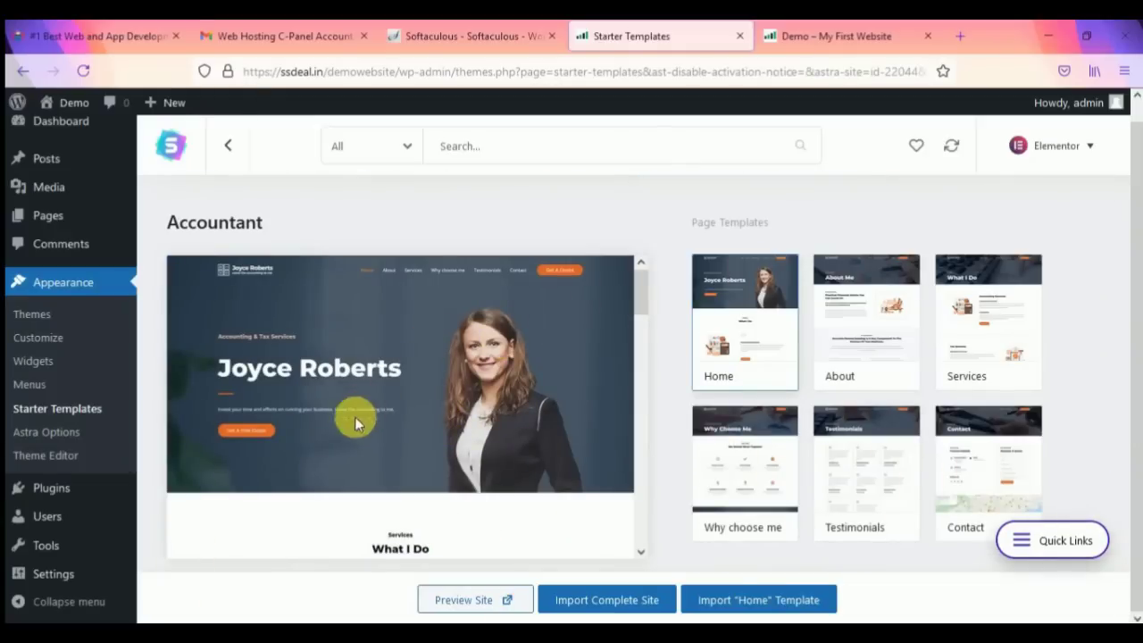
{"action": "scroll", "coordinate": [407, 411], "scroll_direction": "down", "scroll_amount": 6}
{"action": "scroll", "coordinate": [414, 415], "scroll_direction": "down", "scroll_amount": 8}
{"action": "scroll", "coordinate": [439, 440], "scroll_direction": "up", "scroll_amount": 10}
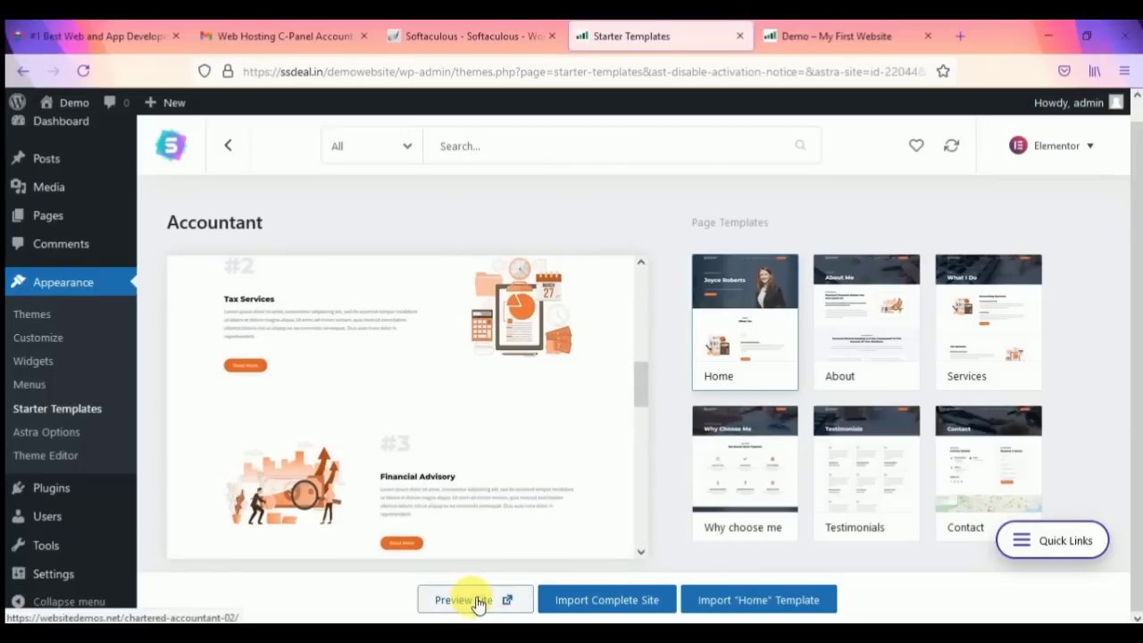
{"action": "left_click", "coordinate": [480, 602]}
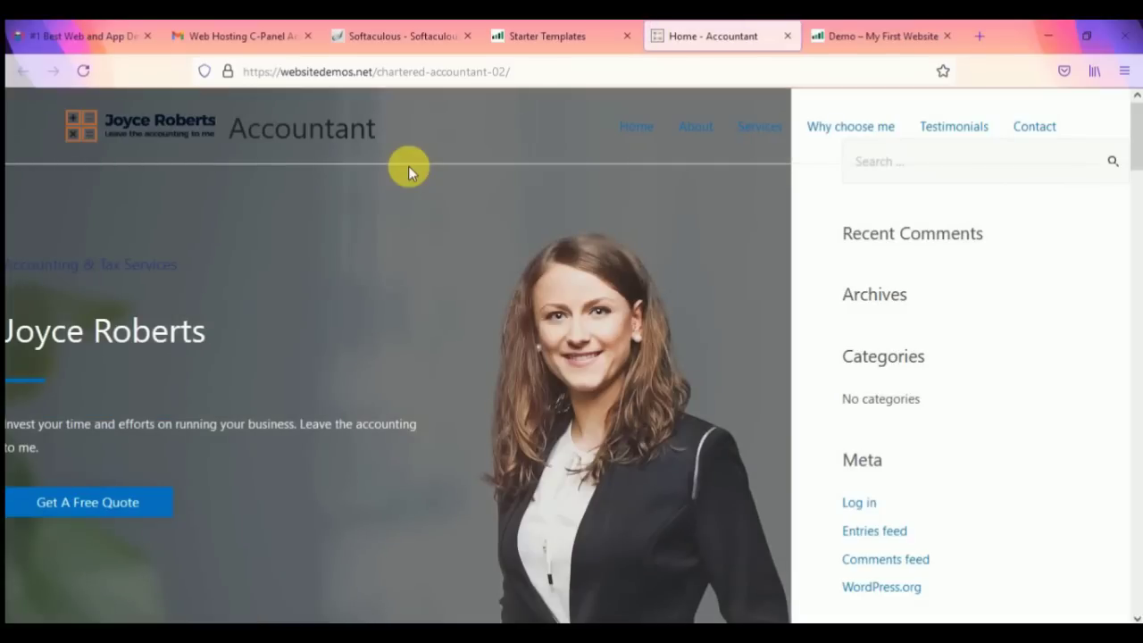
{"action": "scroll", "coordinate": [688, 334], "scroll_direction": "down", "scroll_amount": 5}
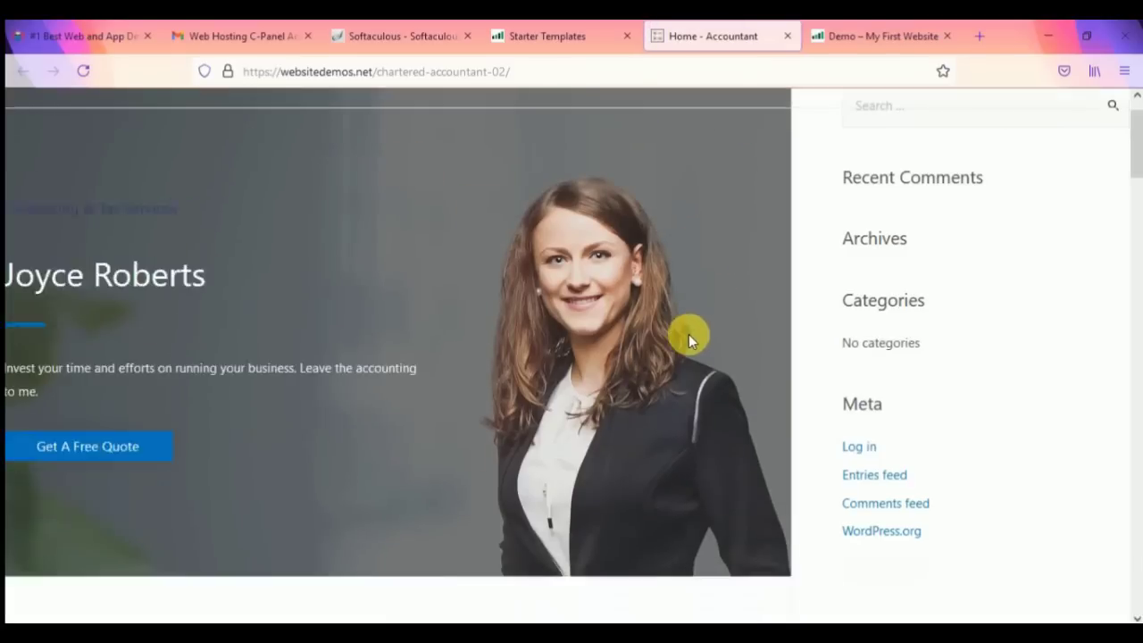
{"action": "scroll", "coordinate": [545, 331], "scroll_direction": "up", "scroll_amount": 5}
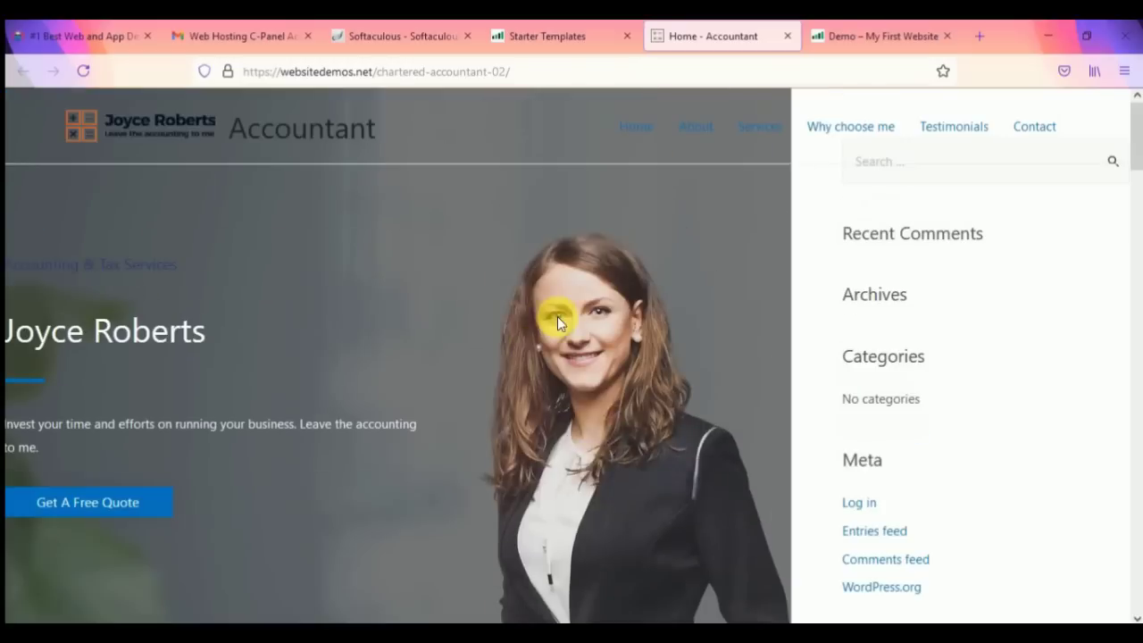
{"action": "left_click", "coordinate": [790, 36]}
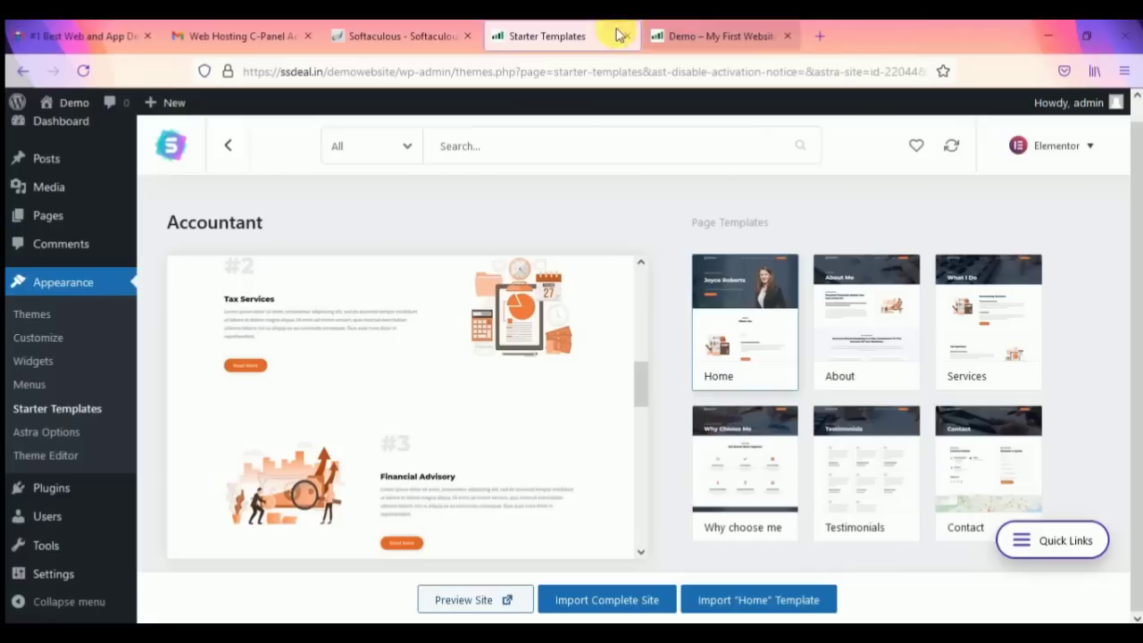
{"action": "scroll", "coordinate": [589, 478], "scroll_direction": "down", "scroll_amount": 1}
{"action": "scroll", "coordinate": [510, 429], "scroll_direction": "up", "scroll_amount": 5}
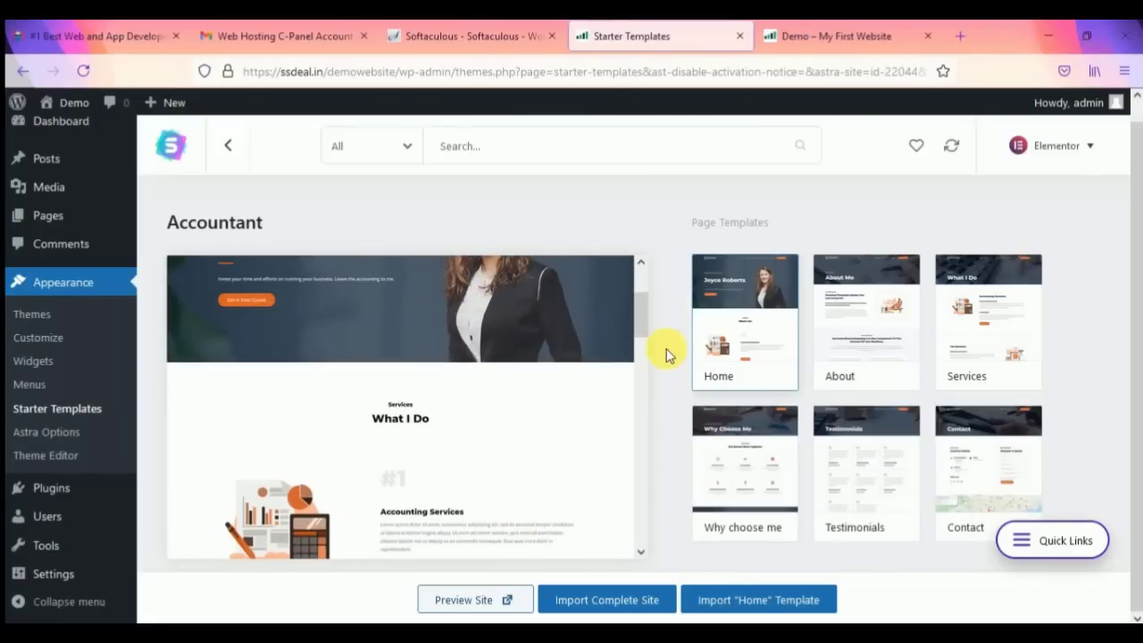
{"action": "scroll", "coordinate": [456, 449], "scroll_direction": "down", "scroll_amount": 3}
{"action": "scroll", "coordinate": [456, 446], "scroll_direction": "down", "scroll_amount": 1}
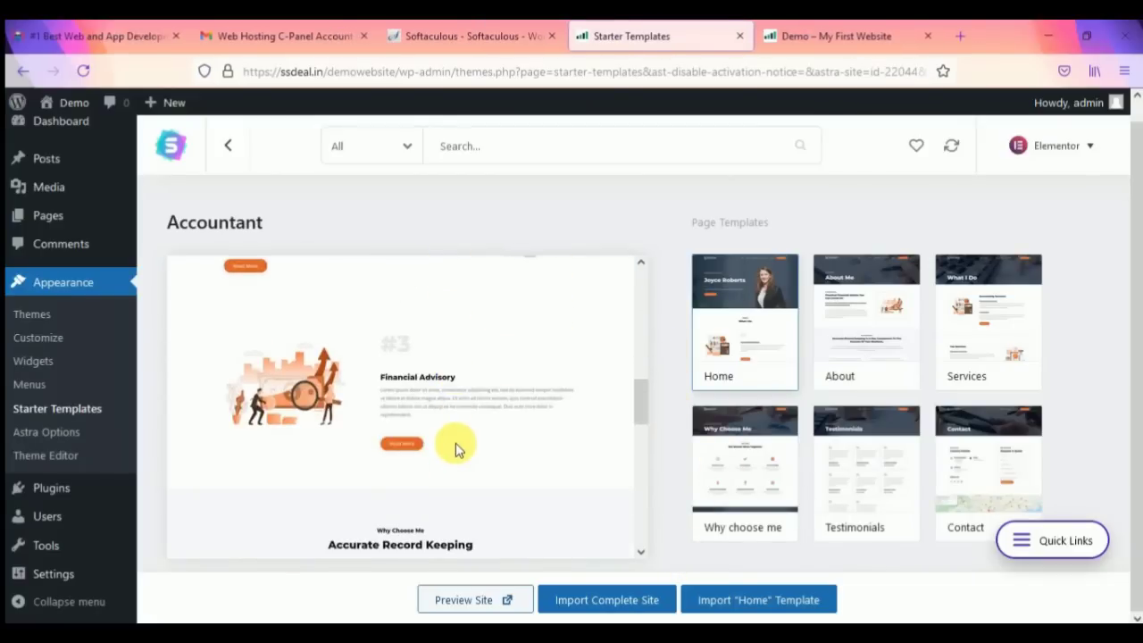
{"action": "scroll", "coordinate": [456, 443], "scroll_direction": "up", "scroll_amount": 4}
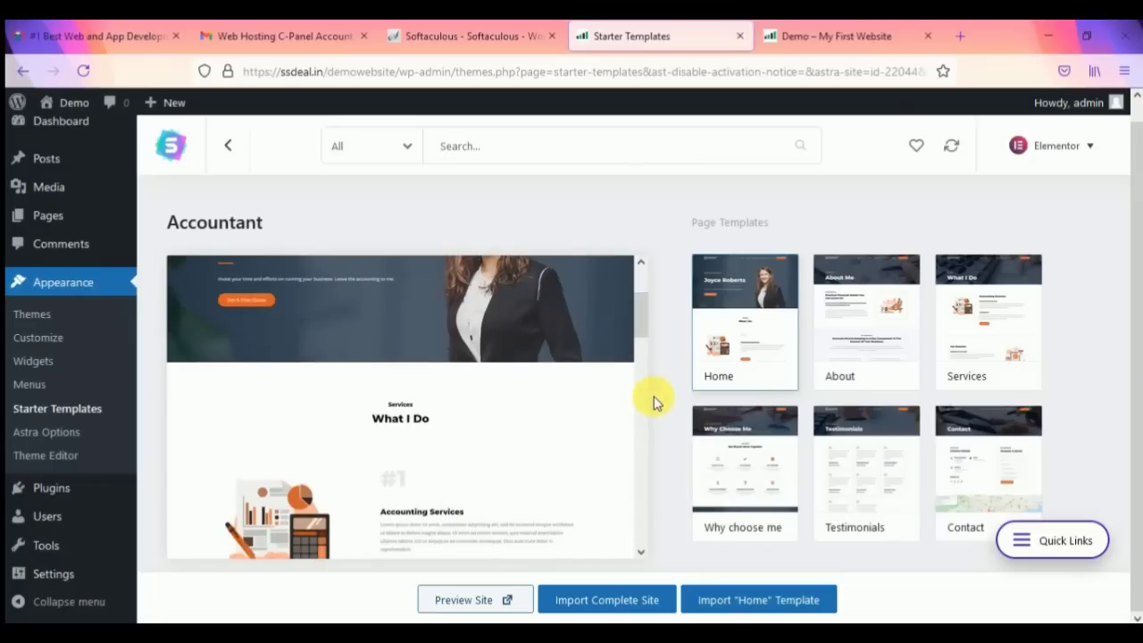
{"action": "scroll", "coordinate": [485, 402], "scroll_direction": "down", "scroll_amount": 3}
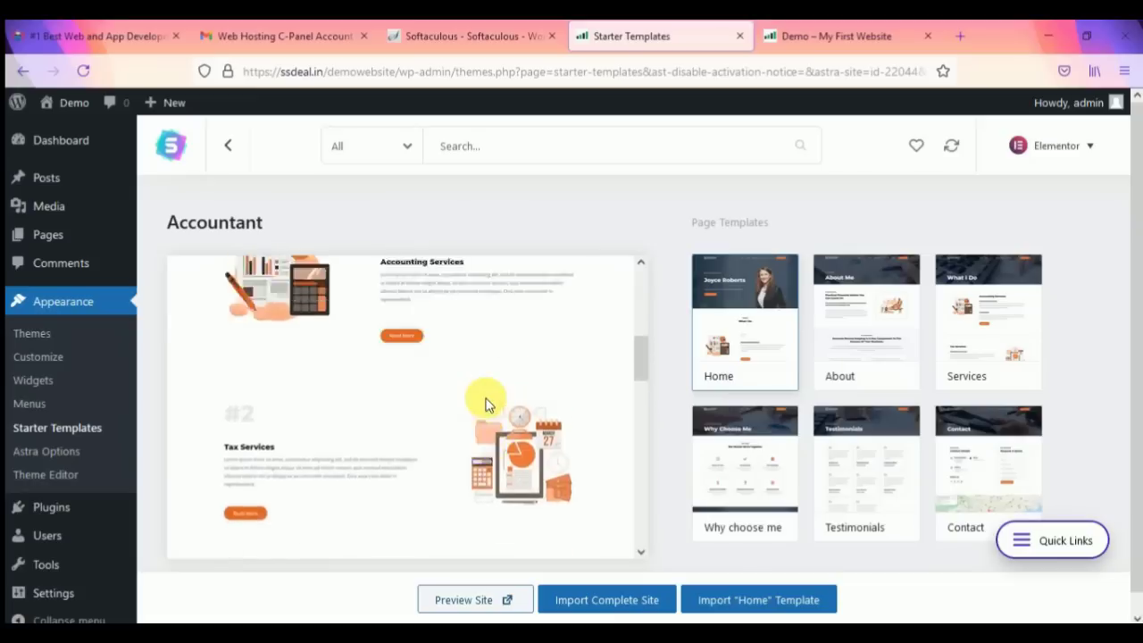
{"action": "scroll", "coordinate": [485, 402], "scroll_direction": "up", "scroll_amount": 3}
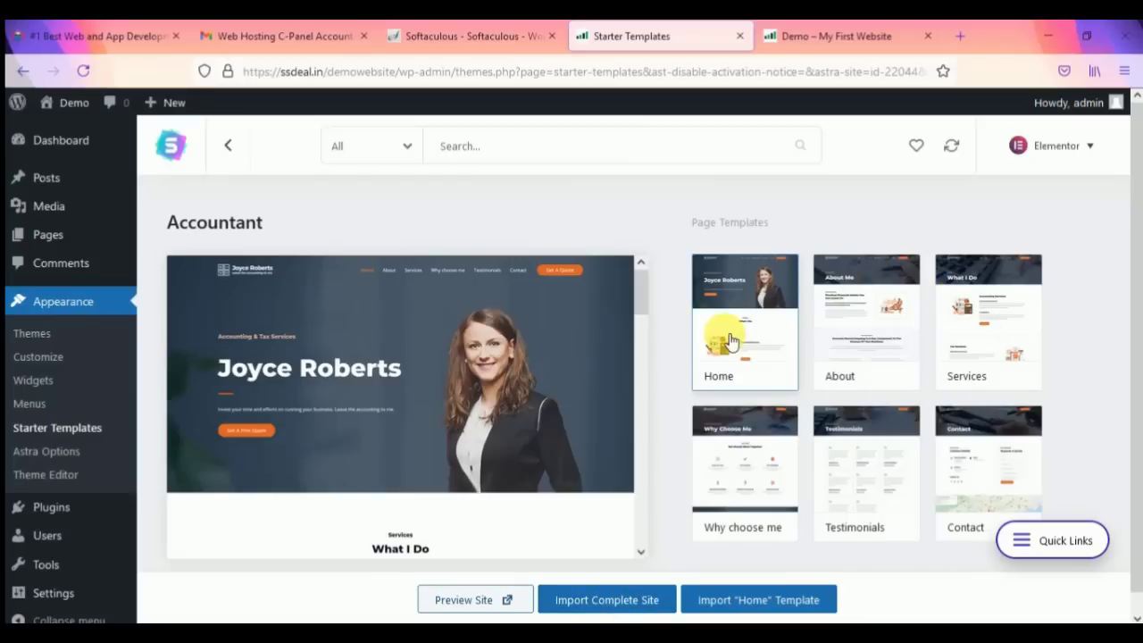
{"action": "scroll", "coordinate": [902, 429], "scroll_direction": "down", "scroll_amount": 1}
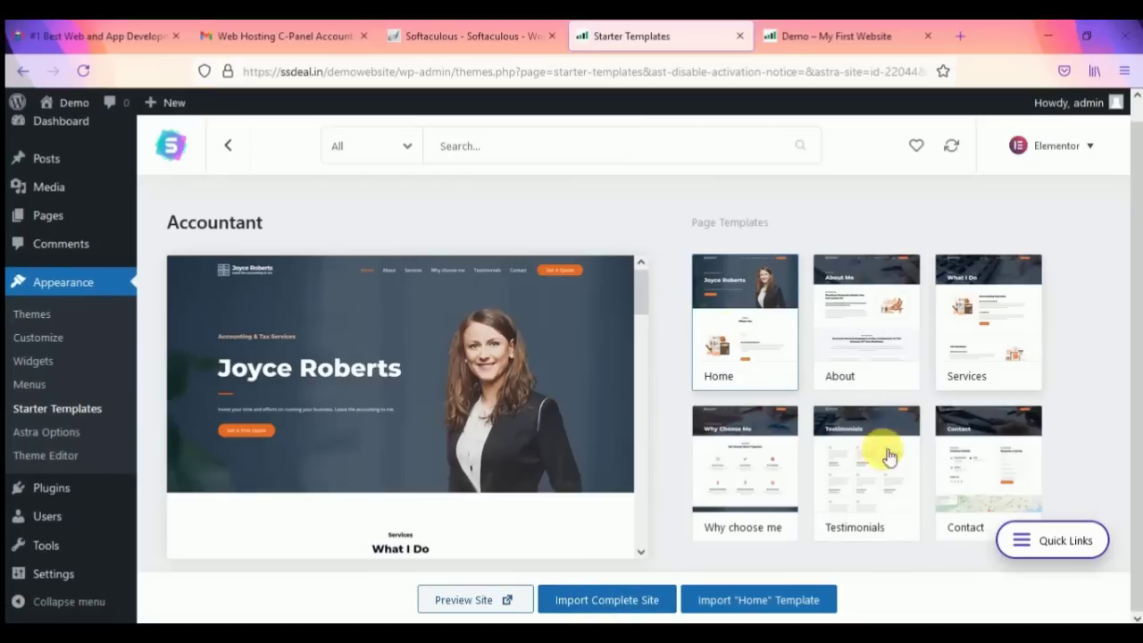
Step: Import the complete Accountant site, answering Beginner and Myself/My company and skipping the details form
{"action": "left_click", "coordinate": [617, 607]}
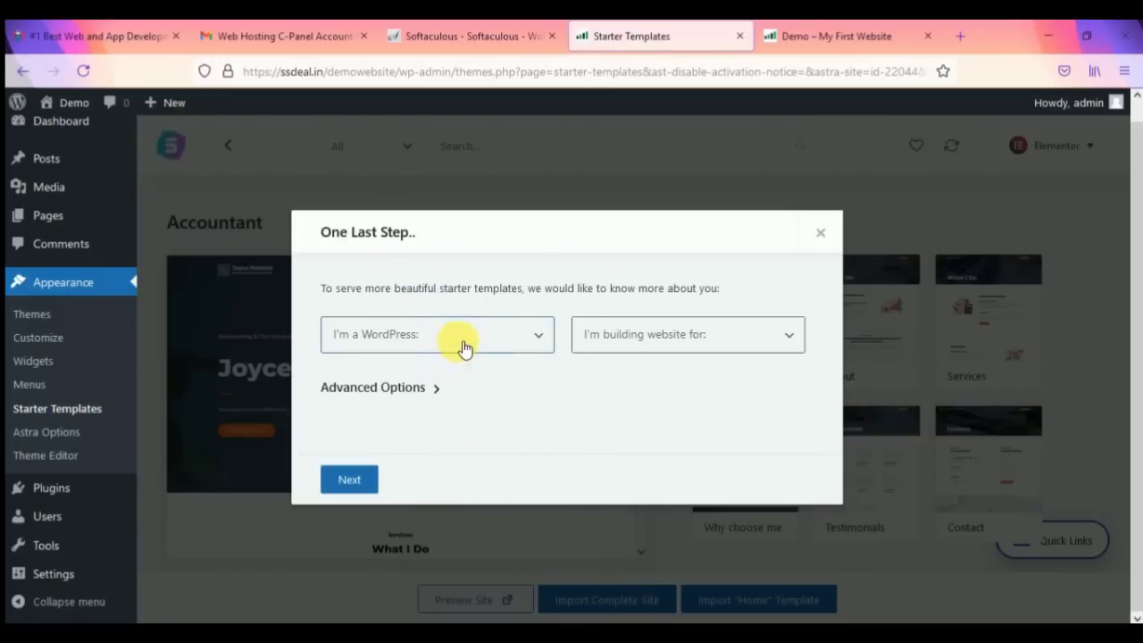
{"action": "left_click", "coordinate": [480, 339]}
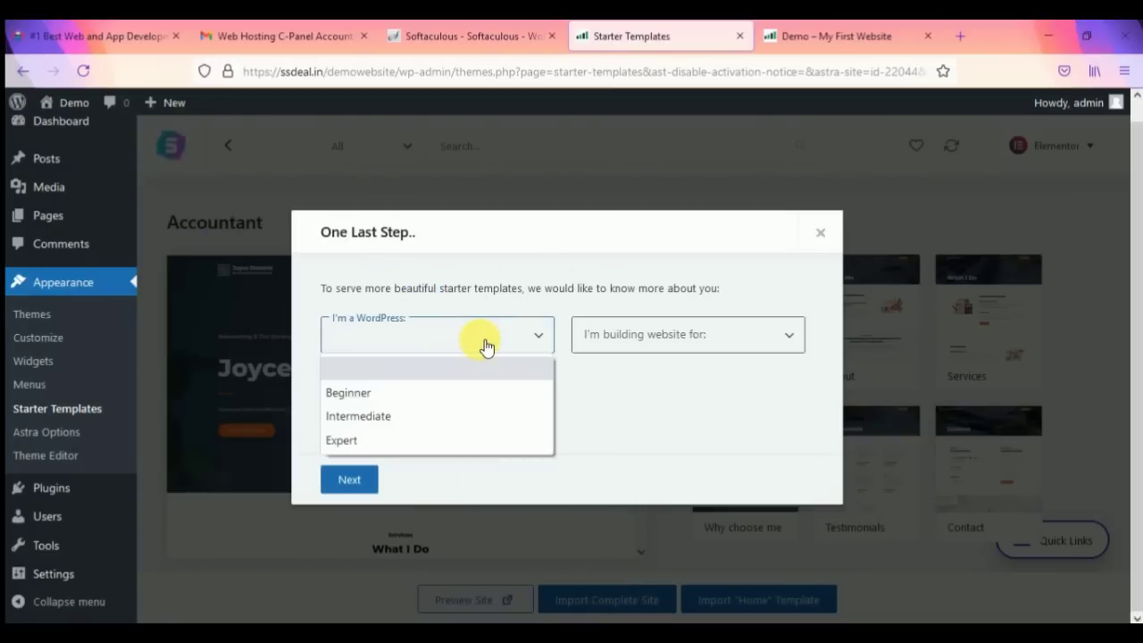
{"action": "left_click", "coordinate": [390, 395]}
{"action": "left_click", "coordinate": [636, 340]}
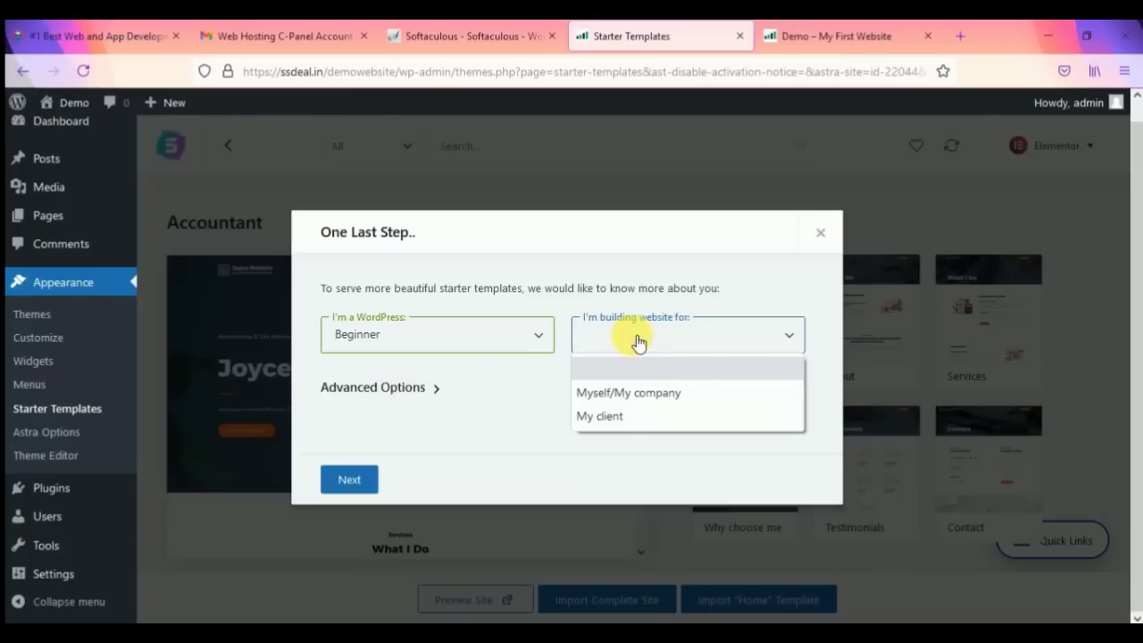
{"action": "left_click", "coordinate": [640, 393]}
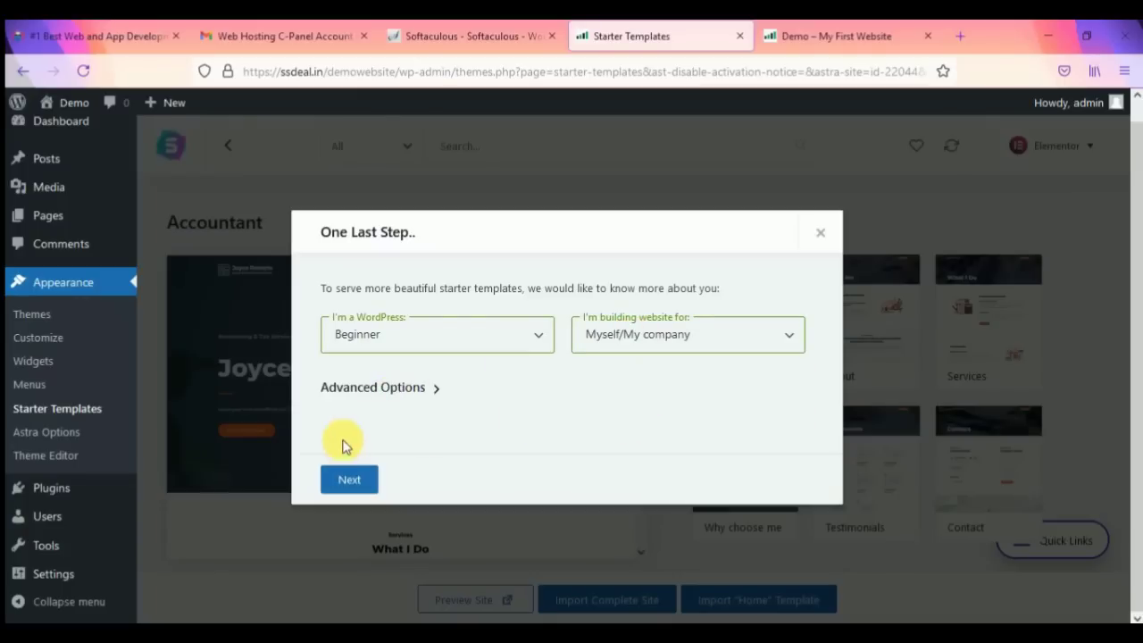
{"action": "left_click", "coordinate": [348, 478]}
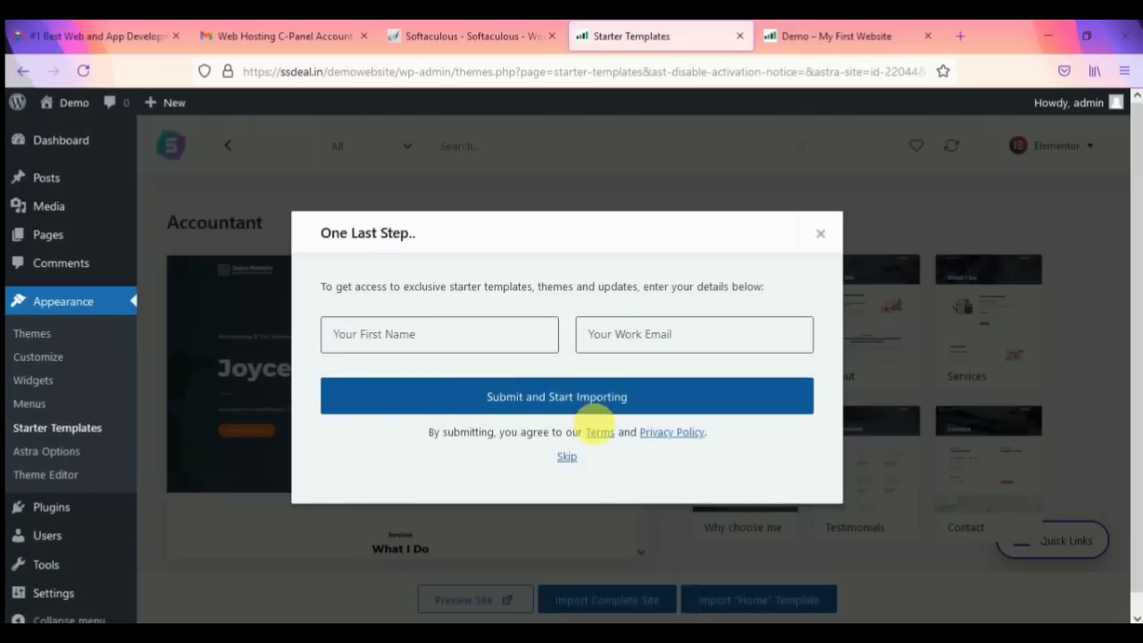
{"action": "left_click", "coordinate": [569, 456]}
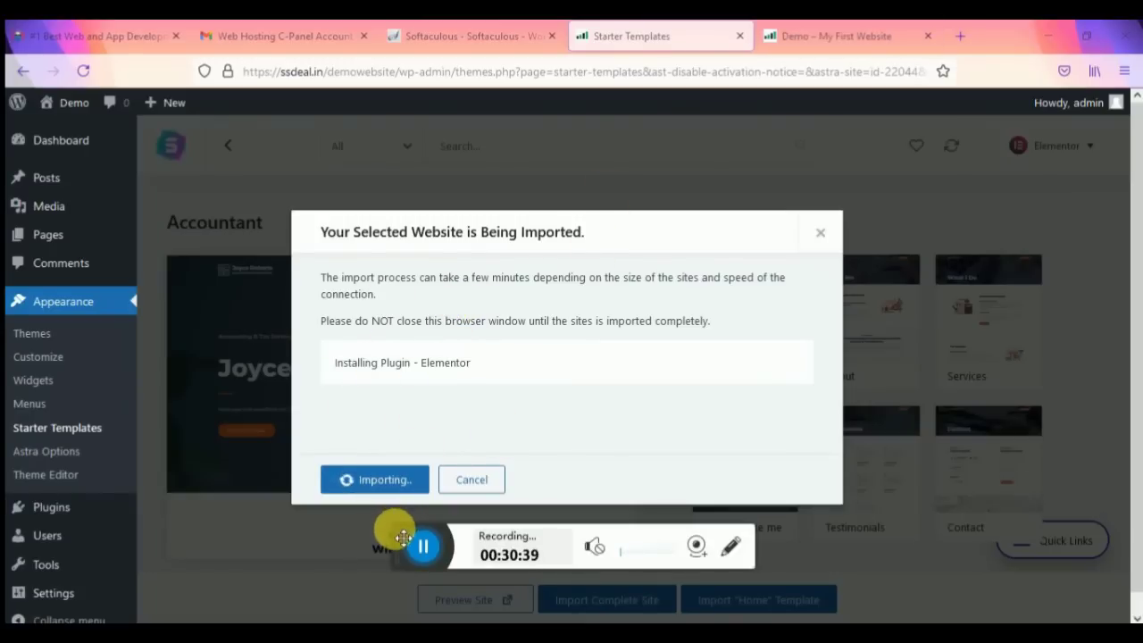
Step: Reload the Demo site tab while checking on the Accountant import until it finishes
{"action": "left_click", "coordinate": [839, 36]}
{"action": "left_click", "coordinate": [648, 71]}
{"action": "key", "text": "Return"}
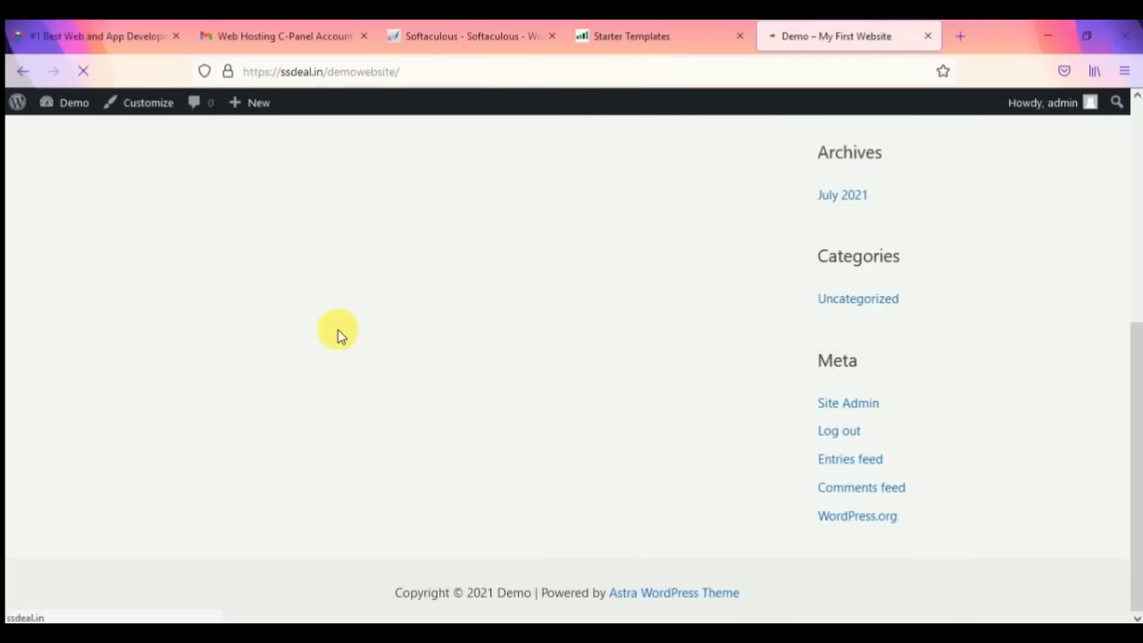
{"action": "left_click", "coordinate": [692, 36]}
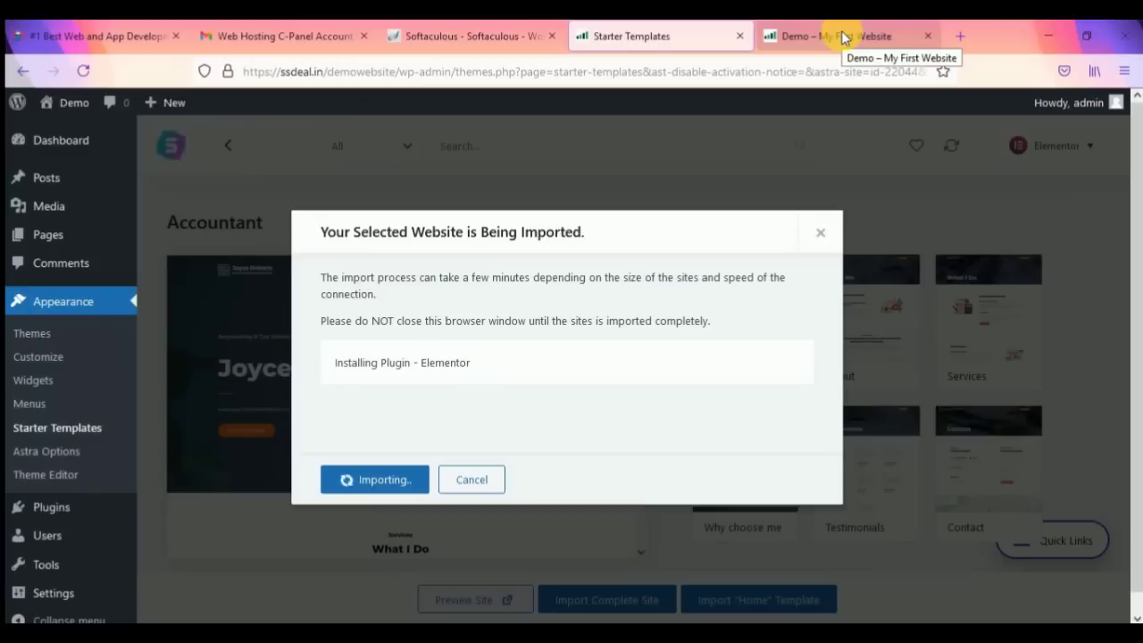
{"action": "left_click", "coordinate": [844, 37]}
{"action": "scroll", "coordinate": [510, 337], "scroll_direction": "down", "scroll_amount": 5}
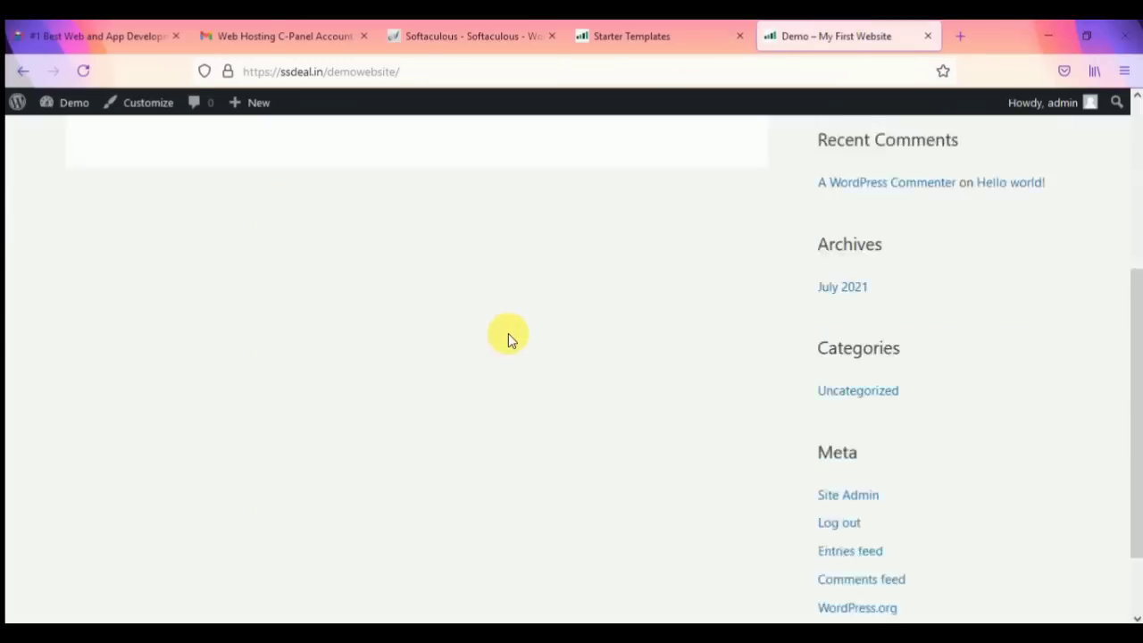
{"action": "scroll", "coordinate": [492, 438], "scroll_direction": "up", "scroll_amount": 5}
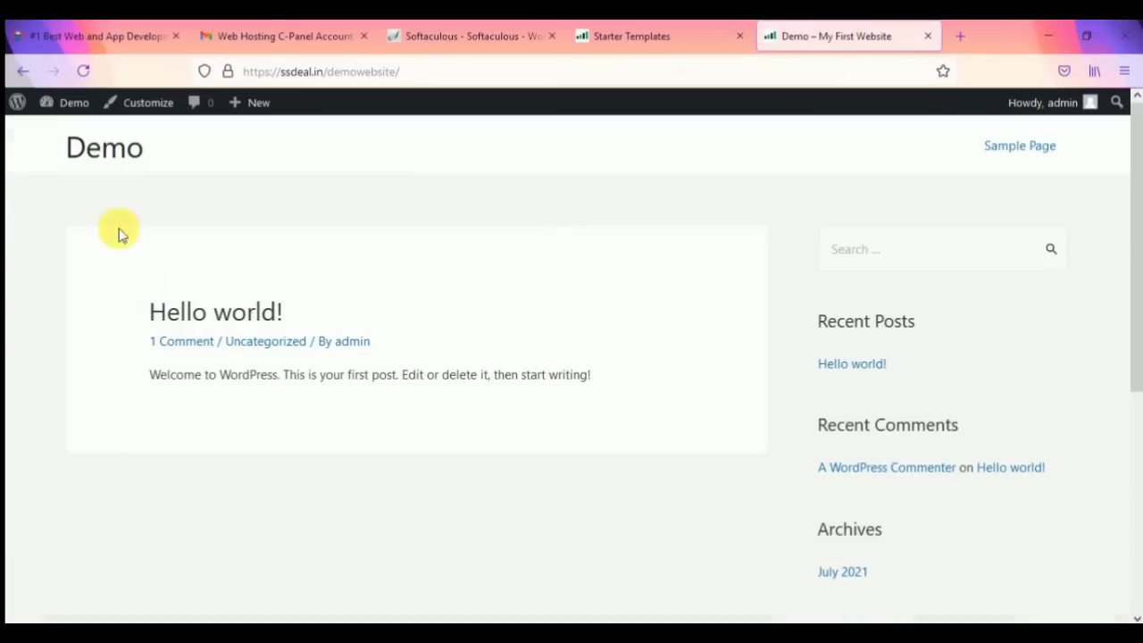
{"action": "left_click", "coordinate": [658, 36]}
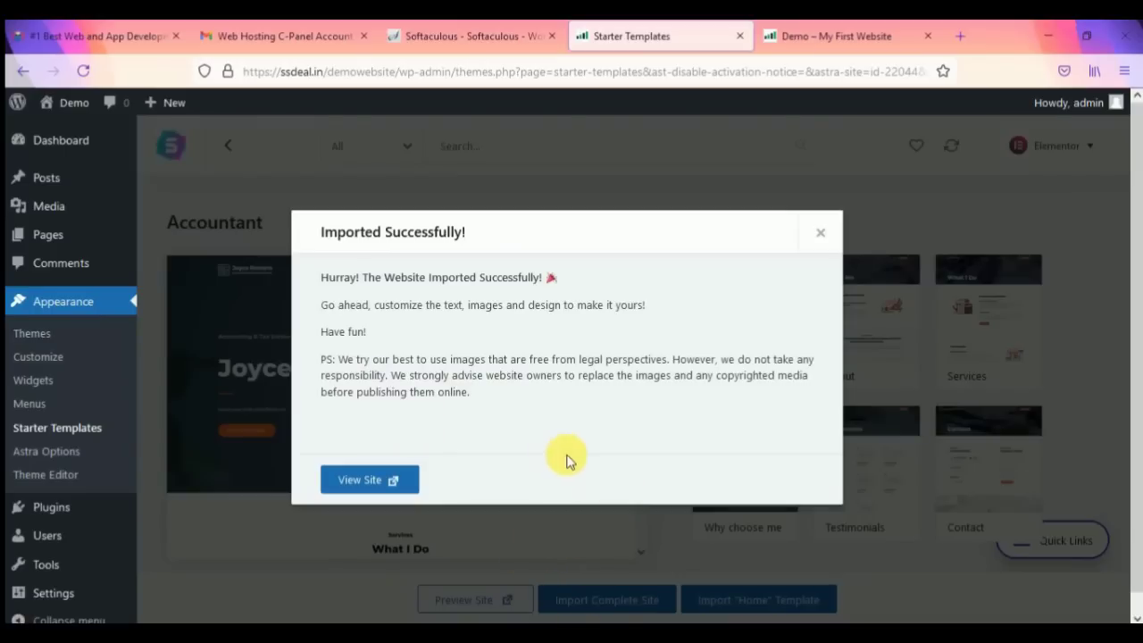
Step: Clear a stray text selection and open the imported site in a new tab via View Site
{"action": "left_click_drag", "start_coordinate": [319, 280], "coordinate": [583, 263]}
{"action": "left_click", "coordinate": [547, 315]}
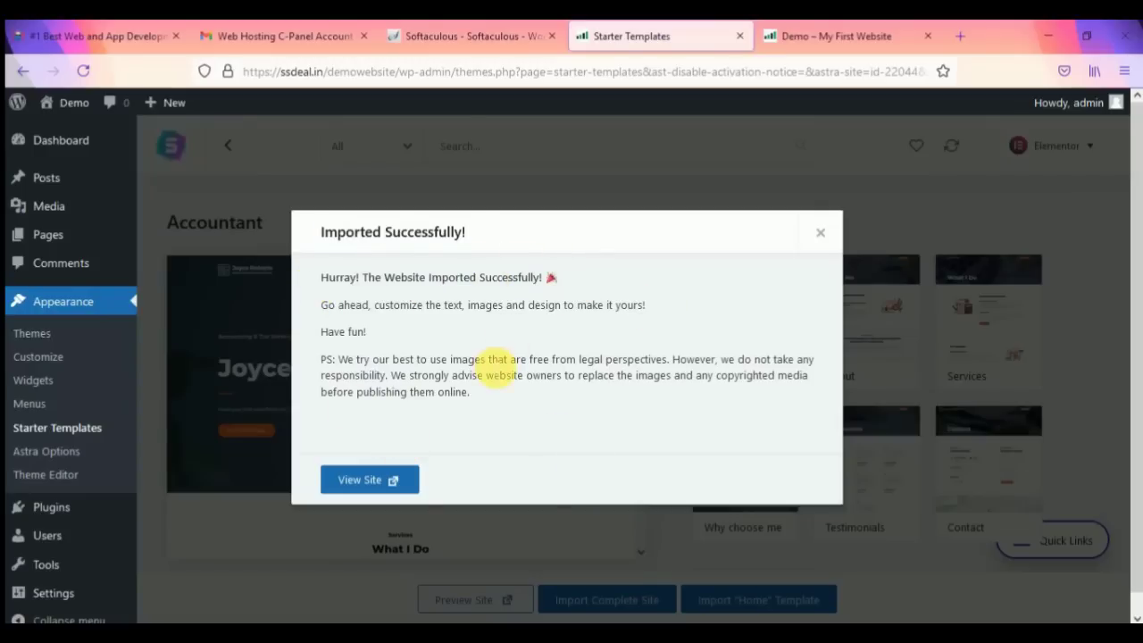
{"action": "left_click", "coordinate": [373, 482]}
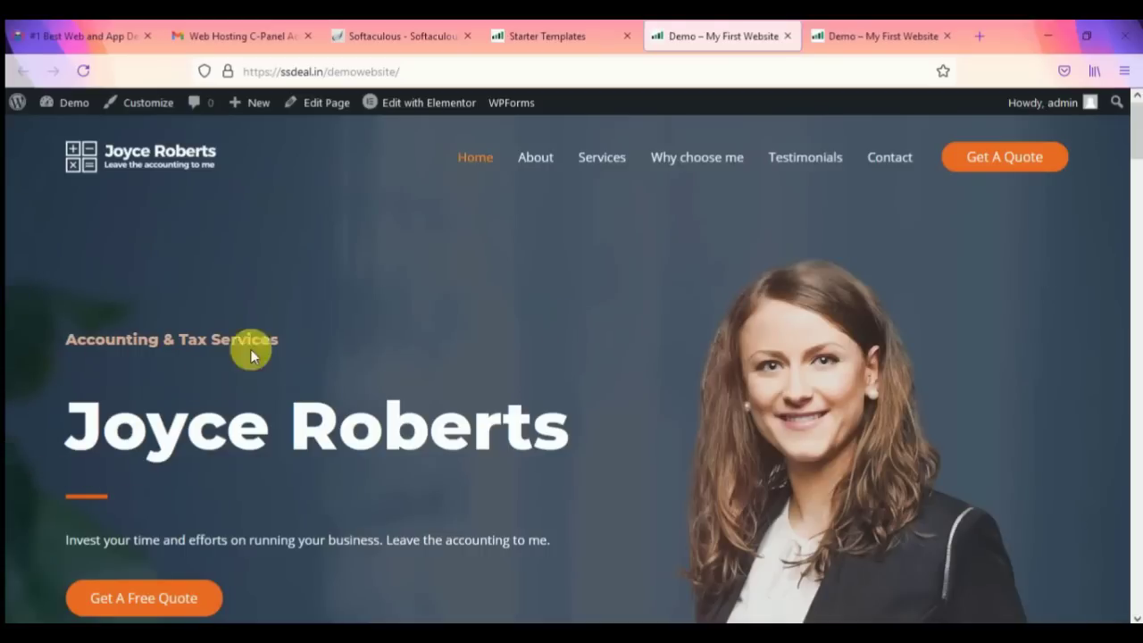
Step: Scroll through the imported accountant homepage from top to footer, then go to the About page
{"action": "scroll", "coordinate": [361, 430], "scroll_direction": "down", "scroll_amount": 3}
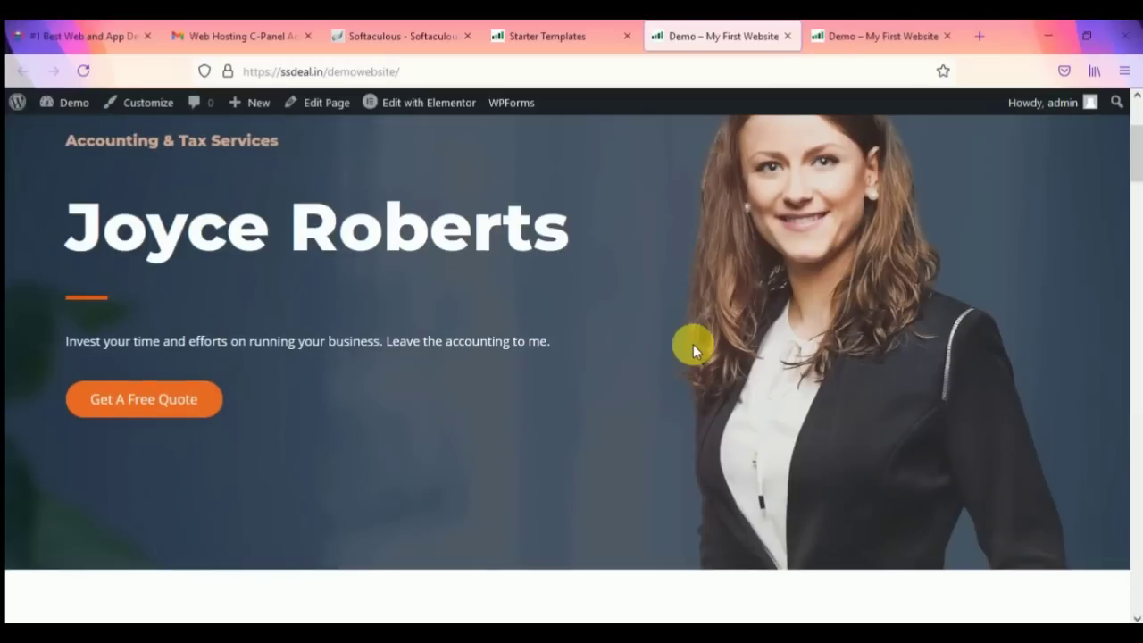
{"action": "scroll", "coordinate": [670, 348], "scroll_direction": "up", "scroll_amount": 3}
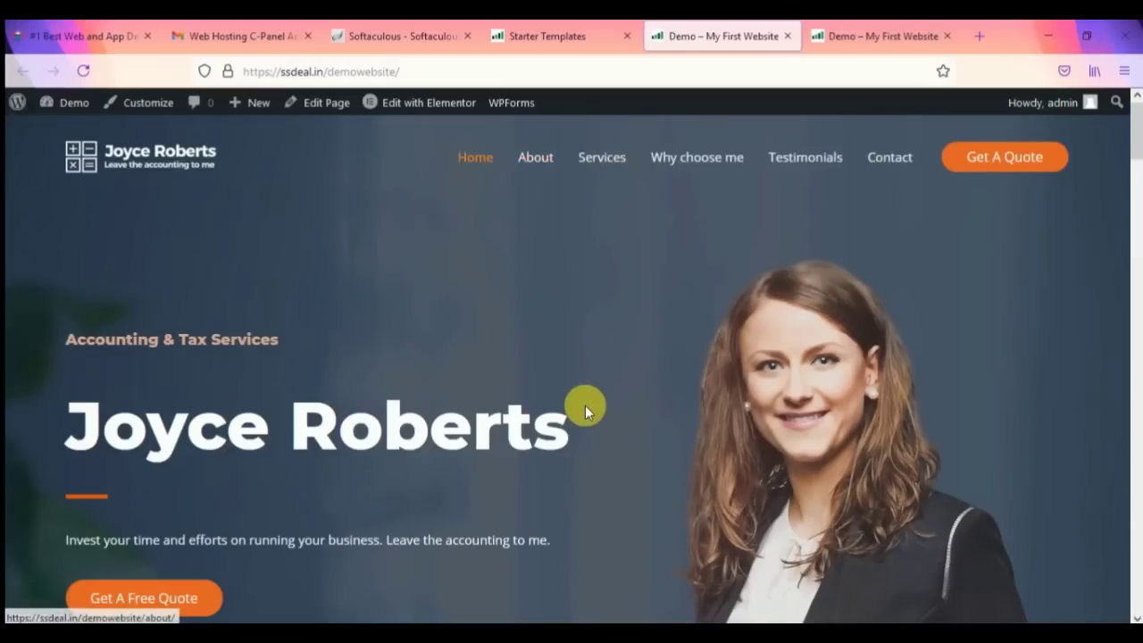
{"action": "scroll", "coordinate": [585, 405], "scroll_direction": "down", "scroll_amount": 3}
{"action": "scroll", "coordinate": [586, 410], "scroll_direction": "down", "scroll_amount": 3}
{"action": "scroll", "coordinate": [583, 408], "scroll_direction": "down", "scroll_amount": 6}
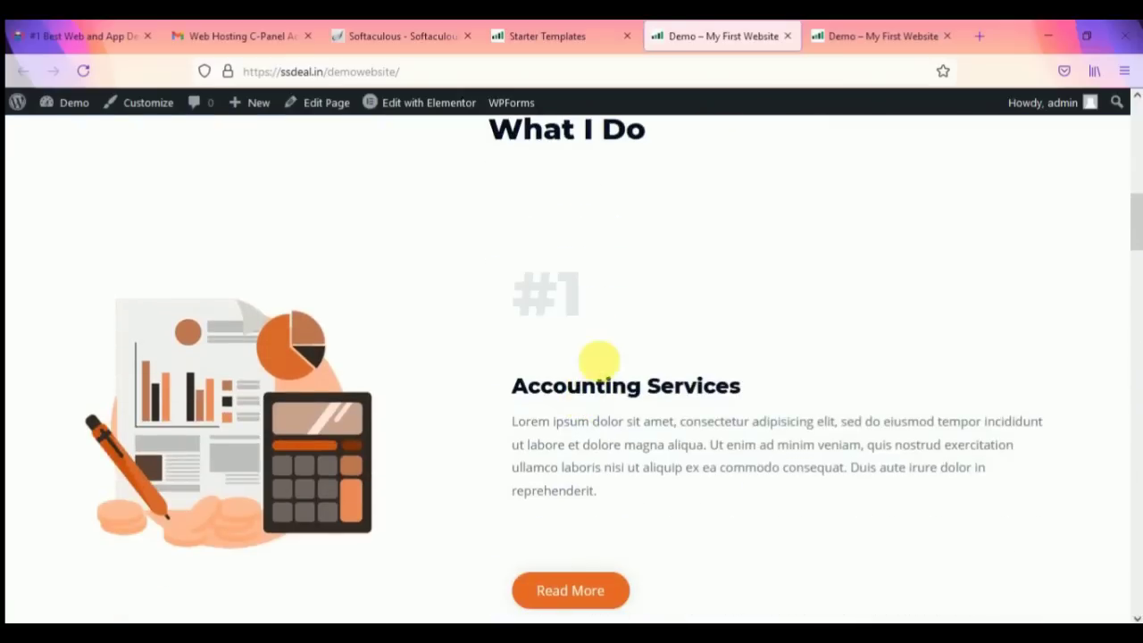
{"action": "scroll", "coordinate": [556, 282], "scroll_direction": "down", "scroll_amount": 8}
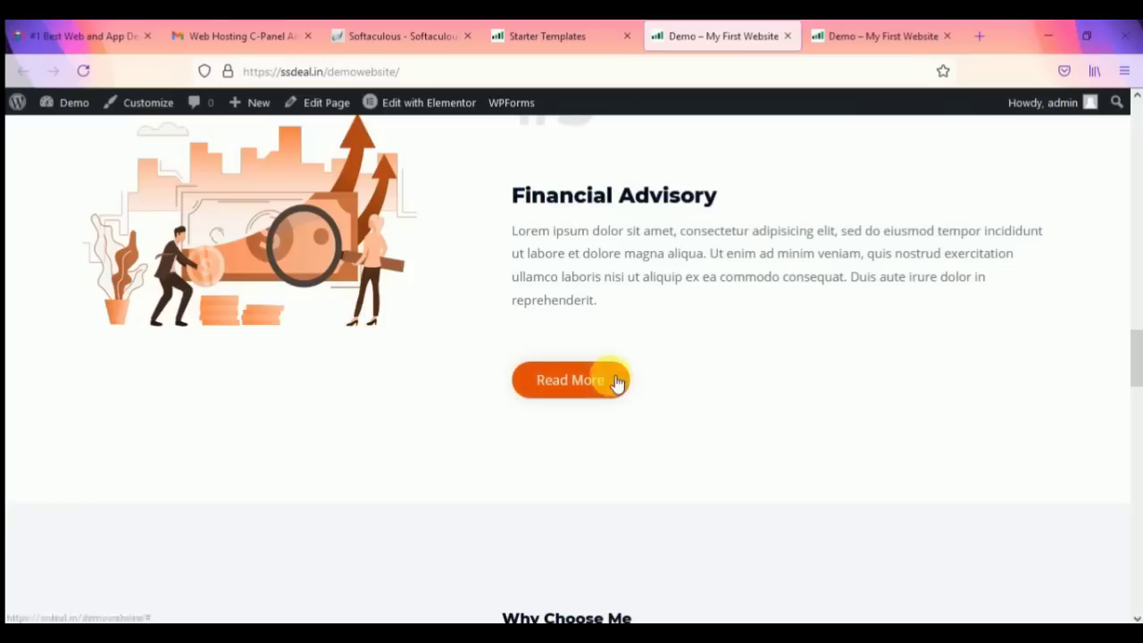
{"action": "scroll", "coordinate": [599, 455], "scroll_direction": "down", "scroll_amount": 5}
{"action": "scroll", "coordinate": [572, 406], "scroll_direction": "down", "scroll_amount": 1}
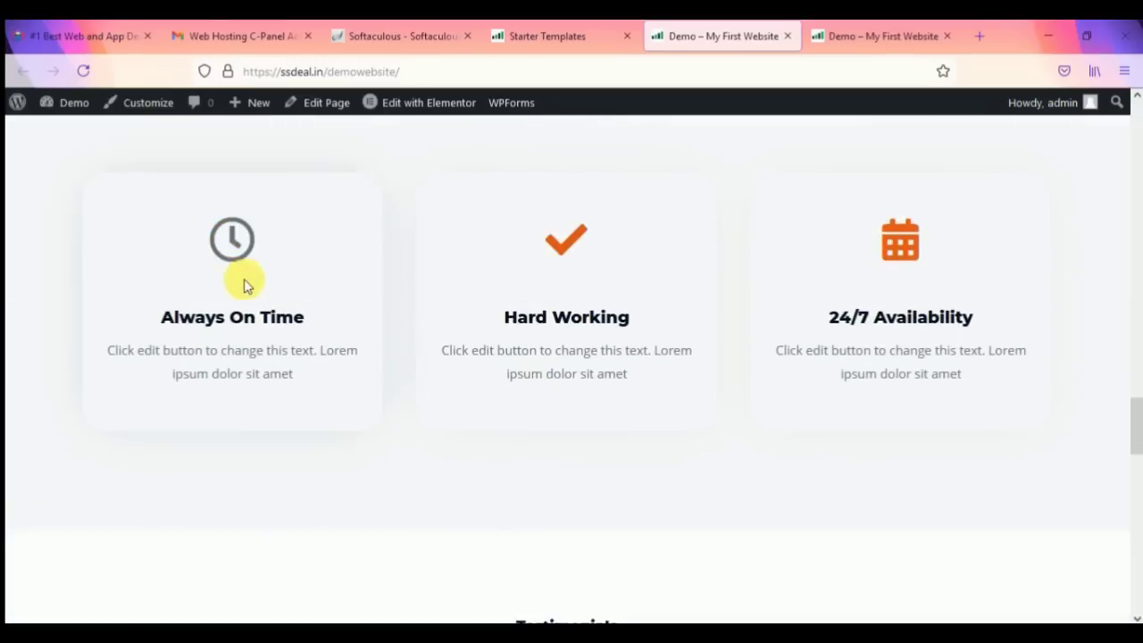
{"action": "scroll", "coordinate": [631, 378], "scroll_direction": "down", "scroll_amount": 6}
{"action": "scroll", "coordinate": [449, 477], "scroll_direction": "down", "scroll_amount": 8}
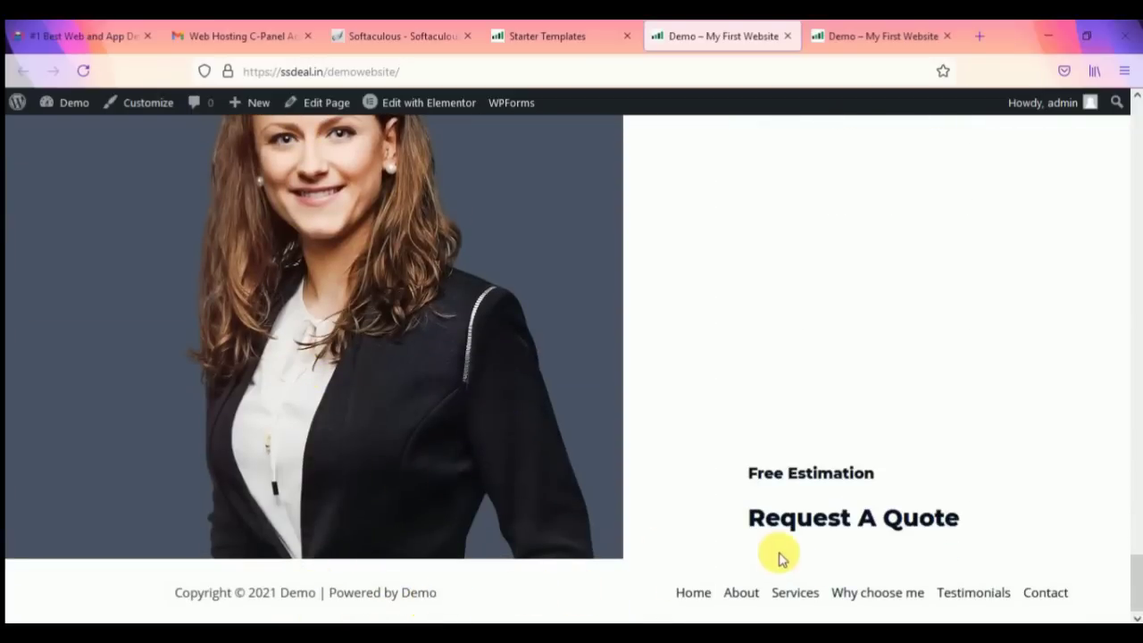
{"action": "scroll", "coordinate": [768, 545], "scroll_direction": "up", "scroll_amount": 20}
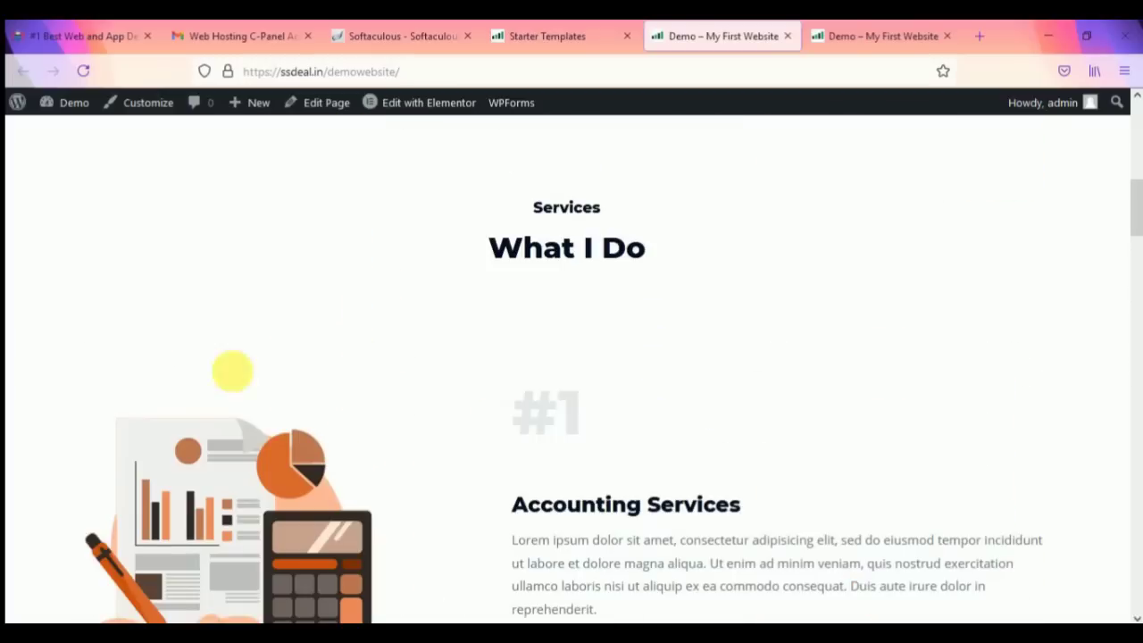
{"action": "scroll", "coordinate": [388, 362], "scroll_direction": "up", "scroll_amount": 10}
{"action": "left_click", "coordinate": [540, 166]}
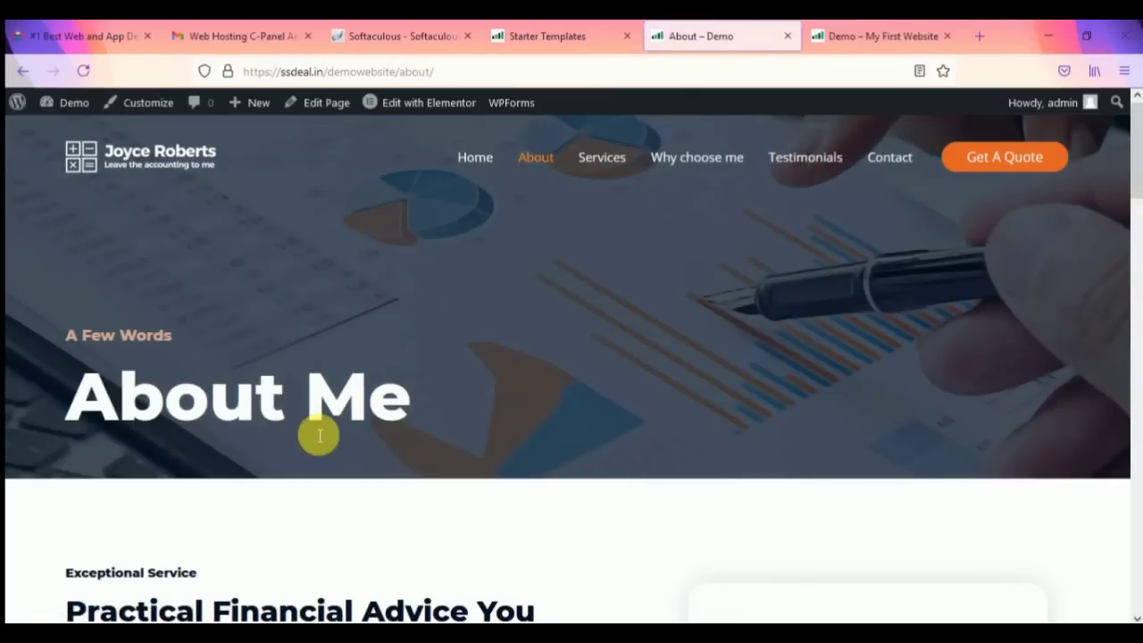
Step: Scroll through the About Me page
{"action": "scroll", "coordinate": [322, 438], "scroll_direction": "down", "scroll_amount": 3}
{"action": "scroll", "coordinate": [420, 378], "scroll_direction": "down", "scroll_amount": 5}
{"action": "scroll", "coordinate": [425, 381], "scroll_direction": "down", "scroll_amount": 10}
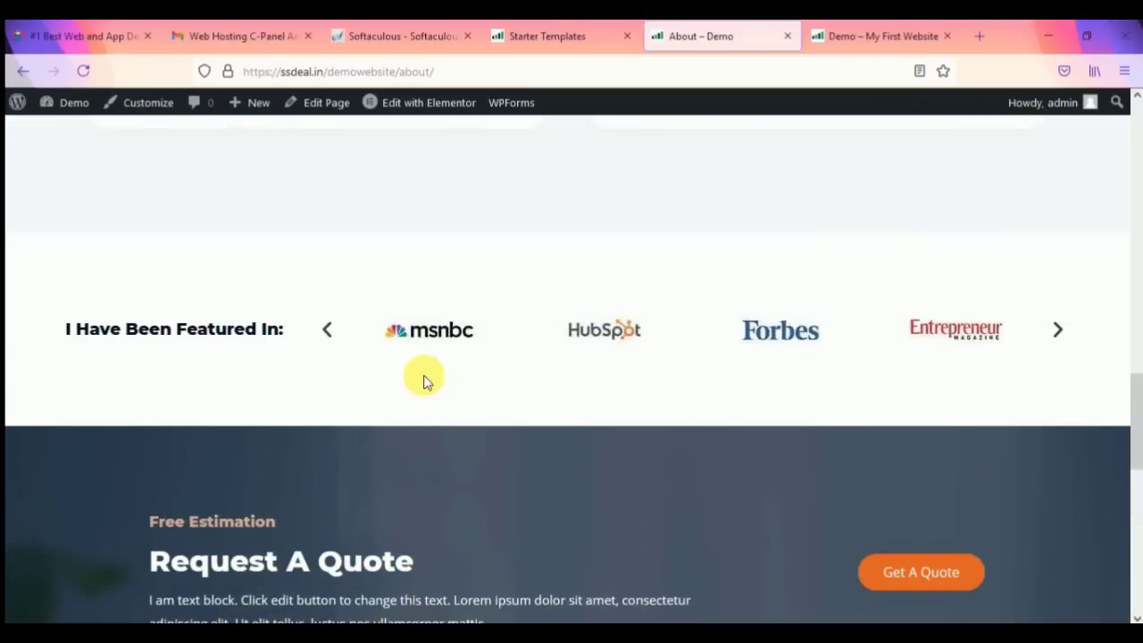
{"action": "scroll", "coordinate": [574, 361], "scroll_direction": "down", "scroll_amount": 8}
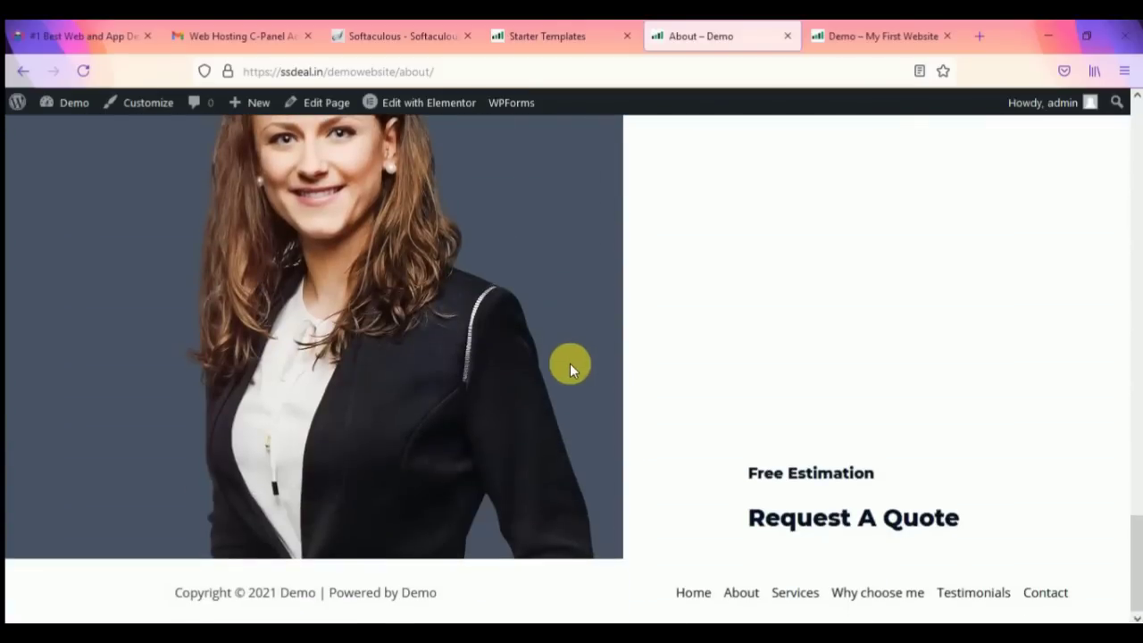
{"action": "scroll", "coordinate": [638, 381], "scroll_direction": "up", "scroll_amount": 20}
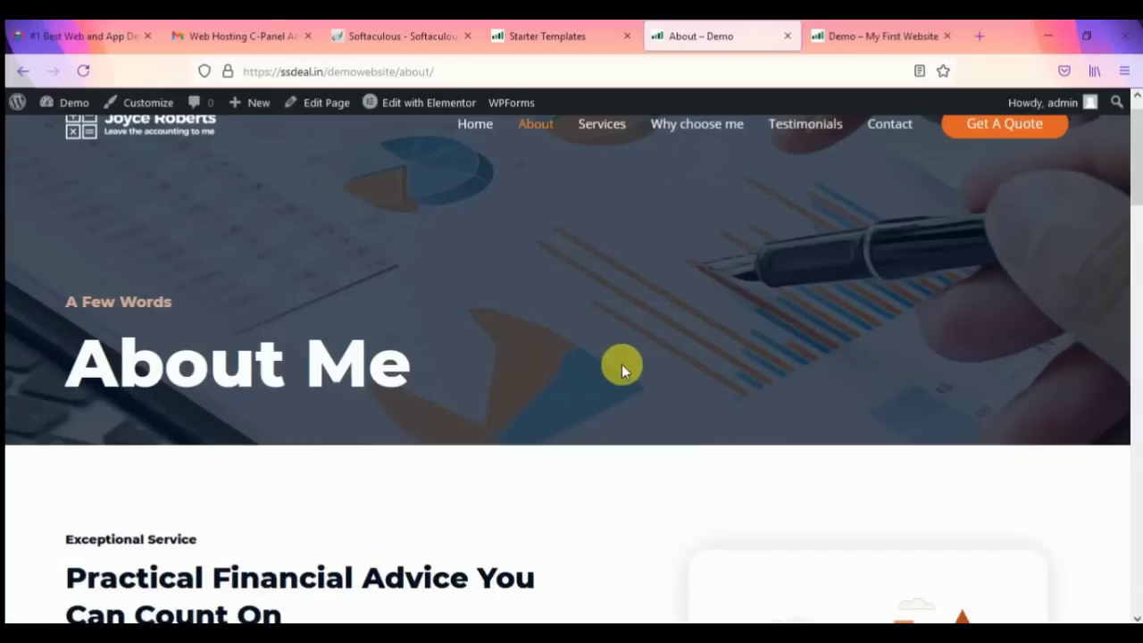
Step: Open the Services page and scroll through its content
{"action": "left_click", "coordinate": [625, 158]}
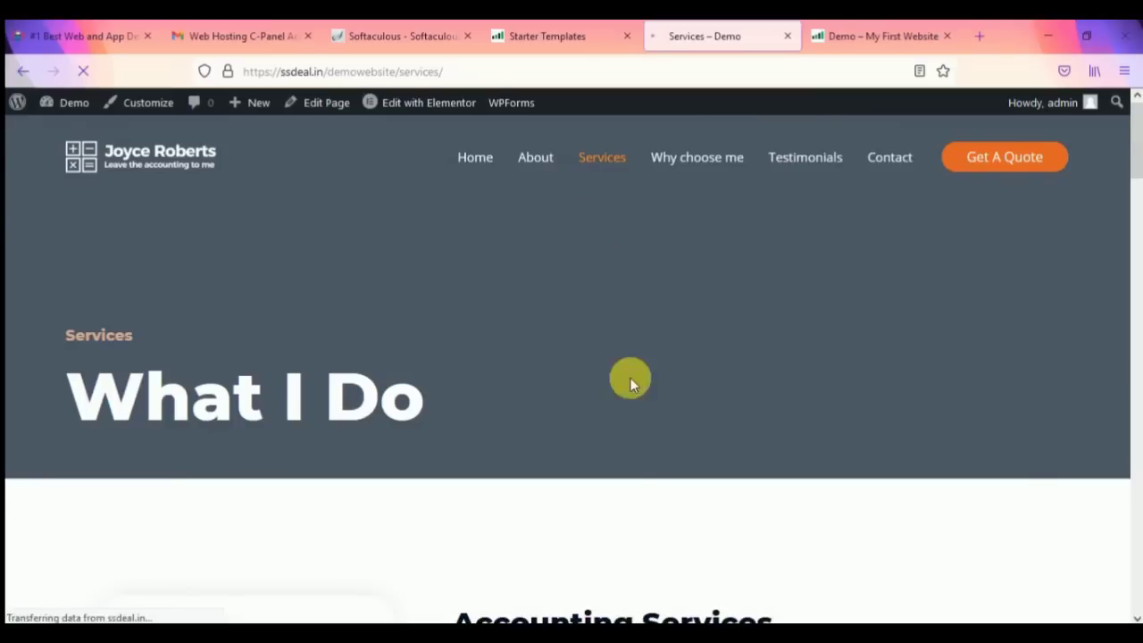
{"action": "scroll", "coordinate": [613, 356], "scroll_direction": "down", "scroll_amount": 12}
{"action": "scroll", "coordinate": [611, 364], "scroll_direction": "down", "scroll_amount": 15}
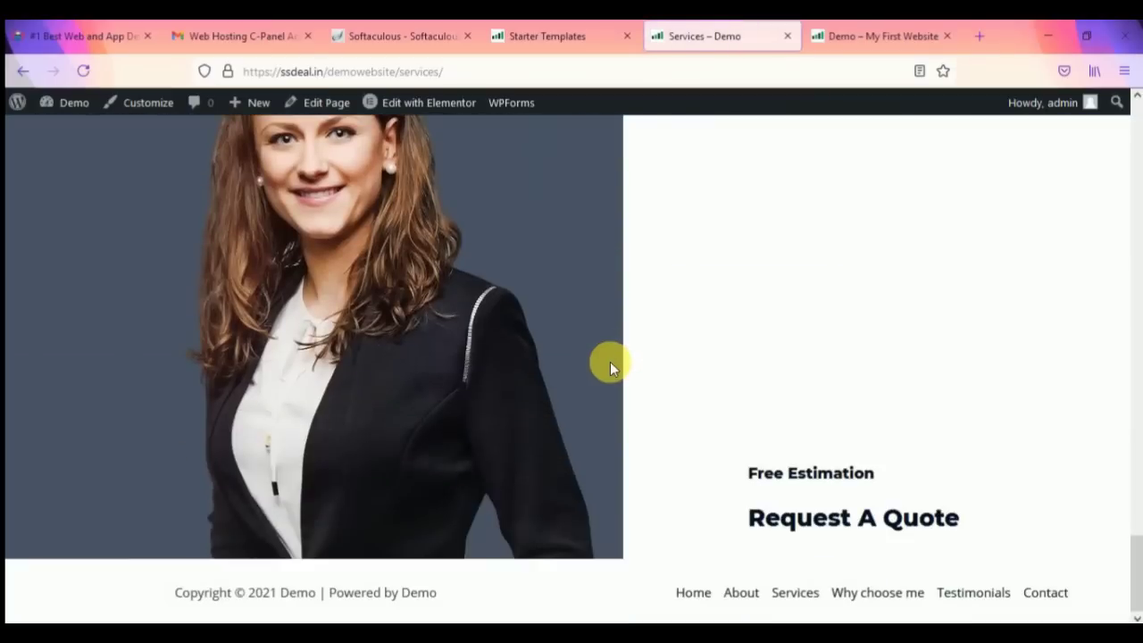
{"action": "scroll", "coordinate": [616, 375], "scroll_direction": "up", "scroll_amount": 15}
{"action": "scroll", "coordinate": [581, 313], "scroll_direction": "up", "scroll_amount": 10}
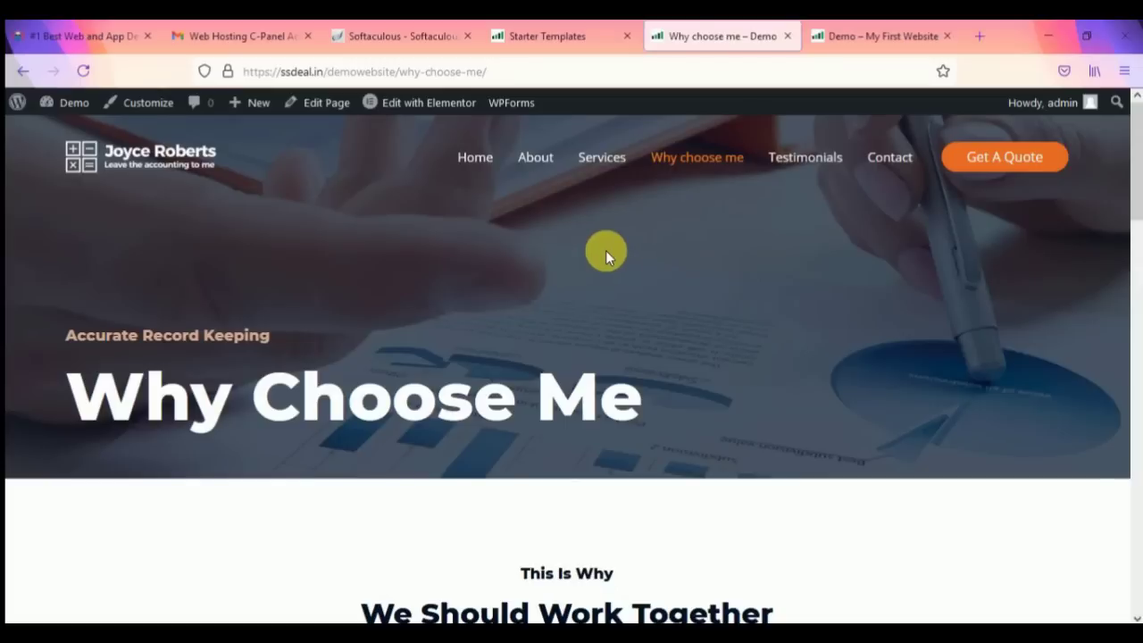
Step: Review the Why Choose Me content, then open the Contact page
{"action": "scroll", "coordinate": [606, 255], "scroll_direction": "down", "scroll_amount": 5}
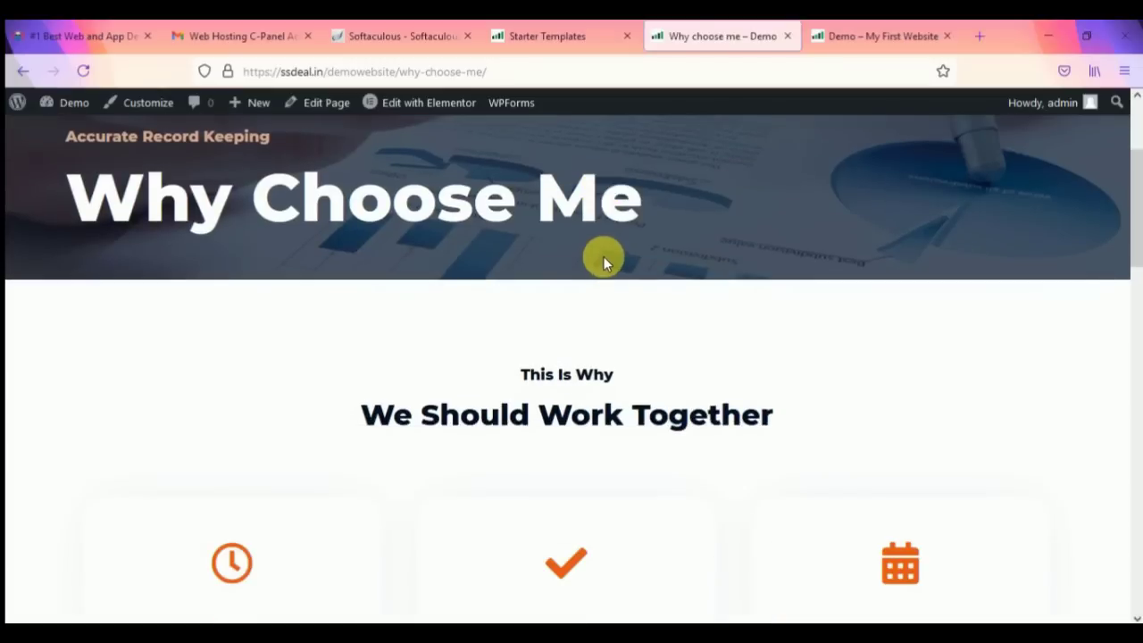
{"action": "scroll", "coordinate": [523, 361], "scroll_direction": "down", "scroll_amount": 12}
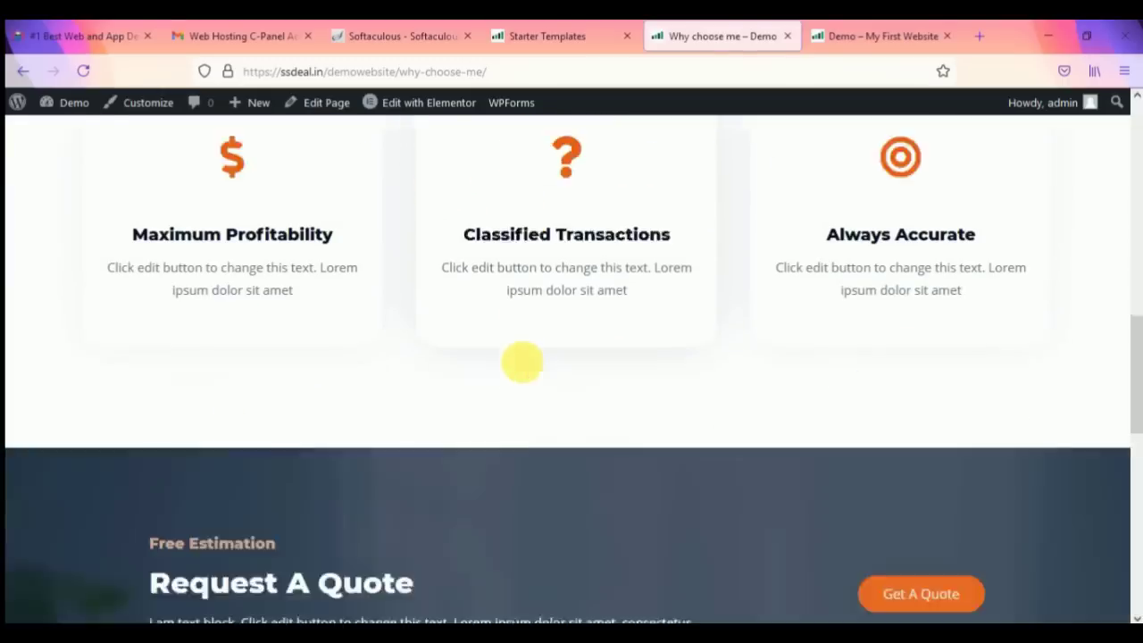
{"action": "scroll", "coordinate": [734, 385], "scroll_direction": "up", "scroll_amount": 12}
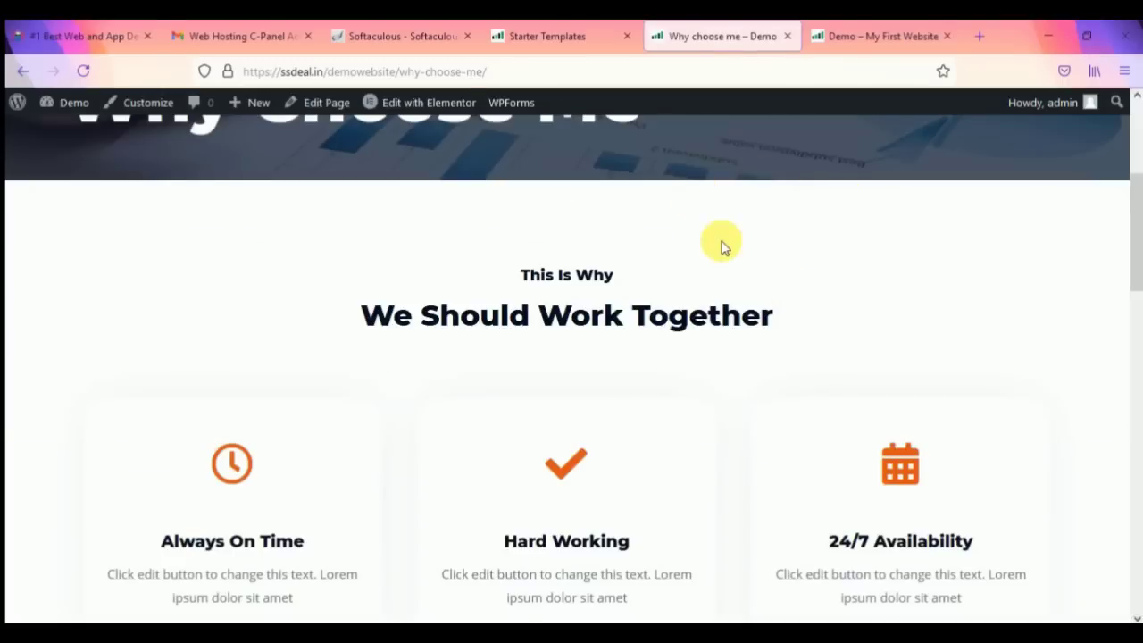
{"action": "scroll", "coordinate": [719, 245], "scroll_direction": "up", "scroll_amount": 4}
{"action": "left_click", "coordinate": [911, 162]}
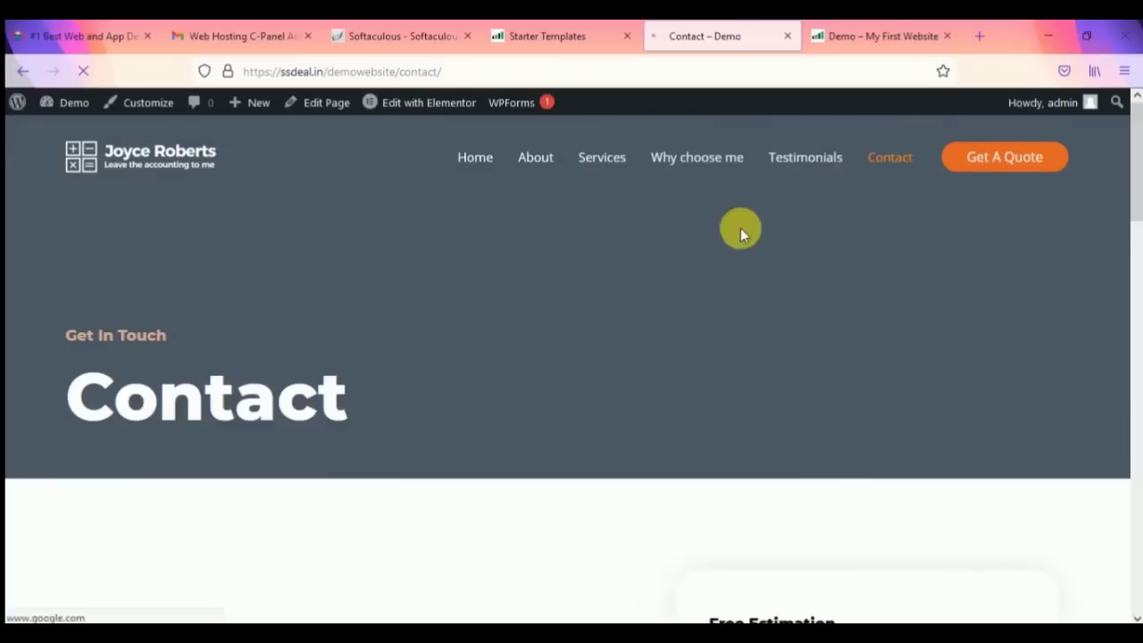
Step: On the Contact page, fill in Number of Employees in the Request A Quote form
{"action": "scroll", "coordinate": [709, 343], "scroll_direction": "down", "scroll_amount": 1}
{"action": "scroll", "coordinate": [708, 344], "scroll_direction": "down", "scroll_amount": 6}
{"action": "scroll", "coordinate": [705, 331], "scroll_direction": "up", "scroll_amount": 2}
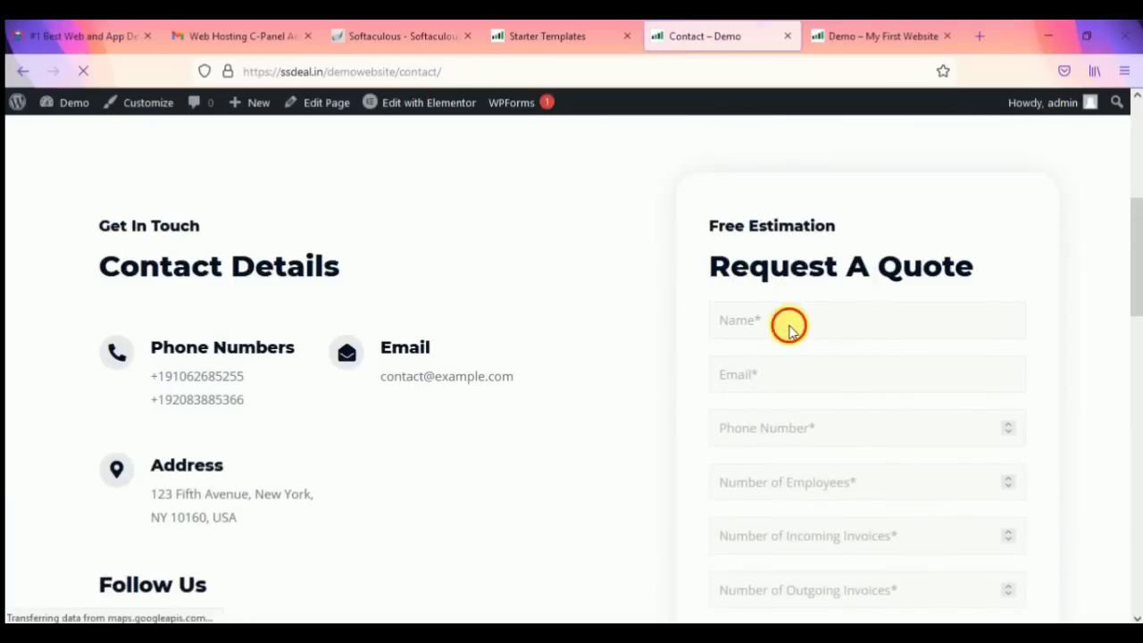
{"action": "scroll", "coordinate": [758, 375], "scroll_direction": "down", "scroll_amount": 2}
{"action": "left_click", "coordinate": [765, 371]}
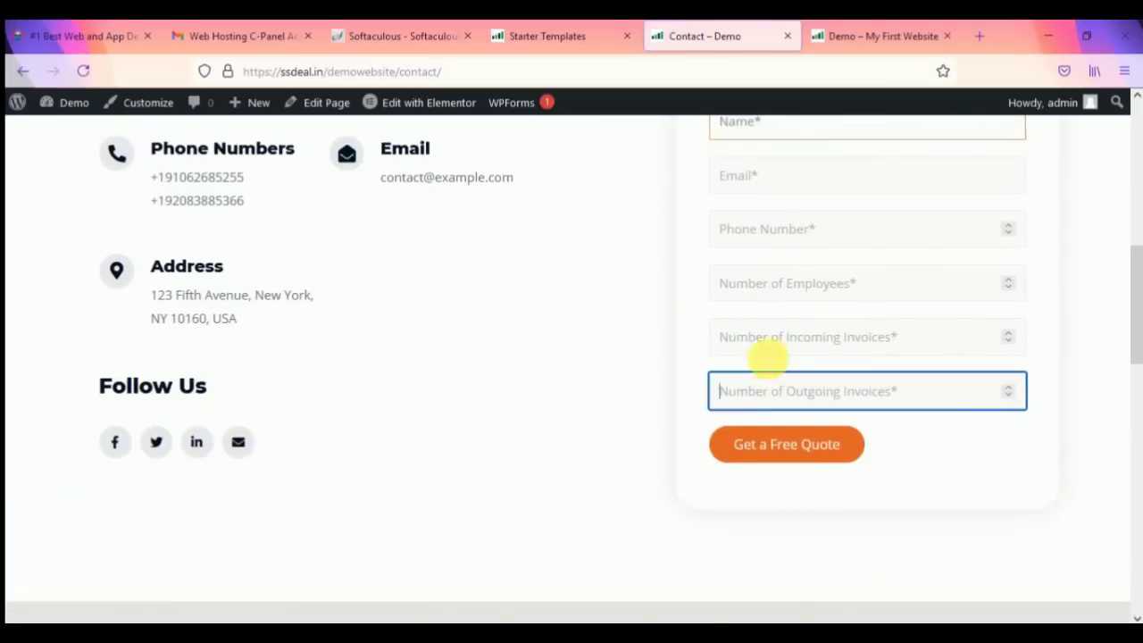
{"action": "left_click", "coordinate": [768, 322]}
{"action": "left_click", "coordinate": [762, 276]}
{"action": "type", "text": "3"}
{"action": "scroll", "coordinate": [766, 285], "scroll_direction": "up", "scroll_amount": 2}
{"action": "left_click", "coordinate": [704, 242]}
Step: Scroll through the Contact page and follow its Get A Quote link
{"action": "scroll", "coordinate": [178, 372], "scroll_direction": "up", "scroll_amount": 2}
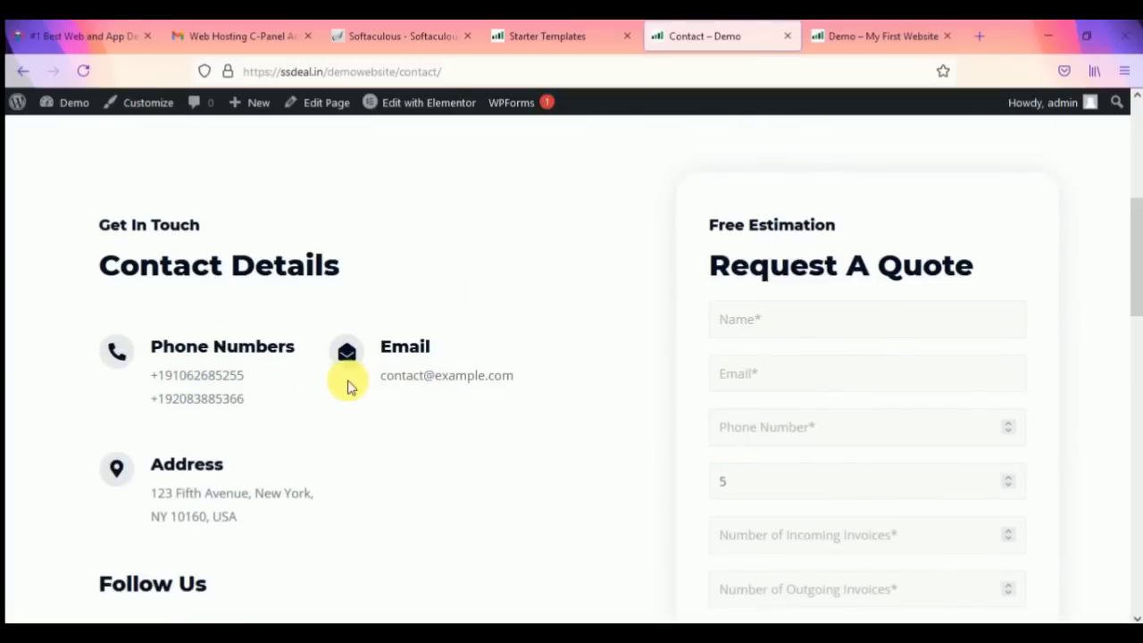
{"action": "scroll", "coordinate": [208, 427], "scroll_direction": "down", "scroll_amount": 3}
{"action": "scroll", "coordinate": [669, 402], "scroll_direction": "down", "scroll_amount": 4}
{"action": "scroll", "coordinate": [641, 375], "scroll_direction": "down", "scroll_amount": 4}
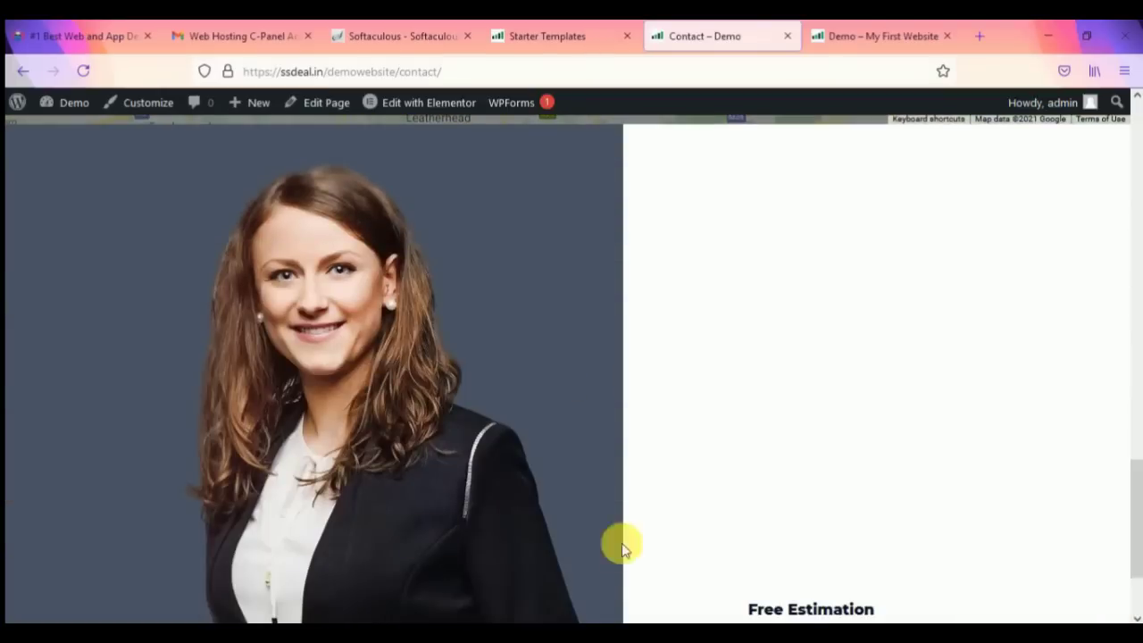
{"action": "scroll", "coordinate": [740, 432], "scroll_direction": "up", "scroll_amount": 10}
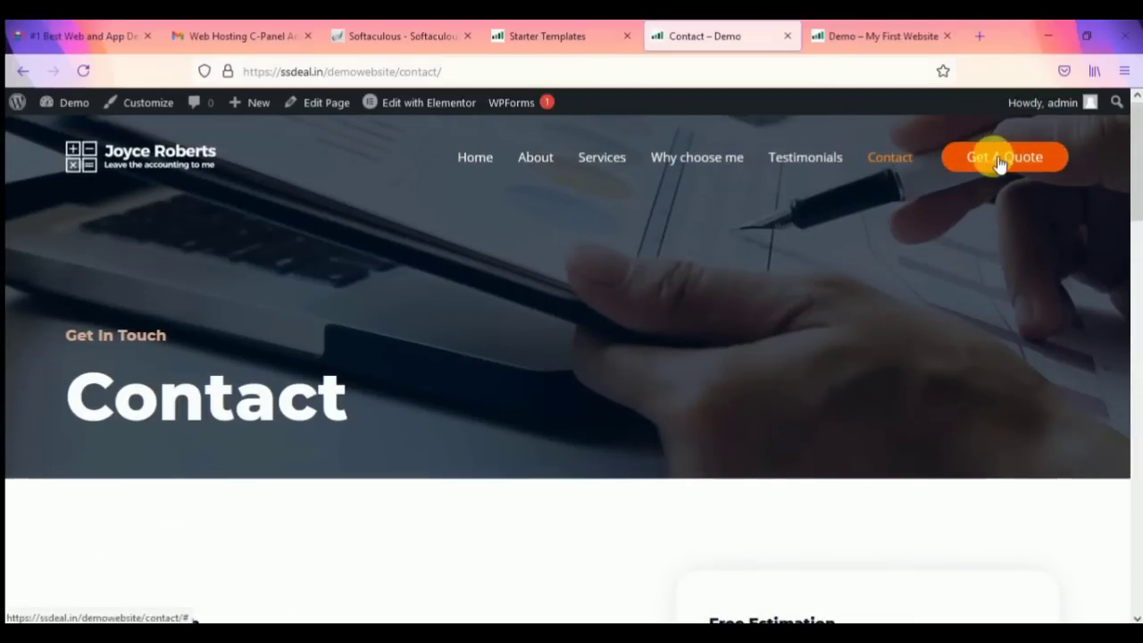
{"action": "left_click", "coordinate": [1000, 163]}
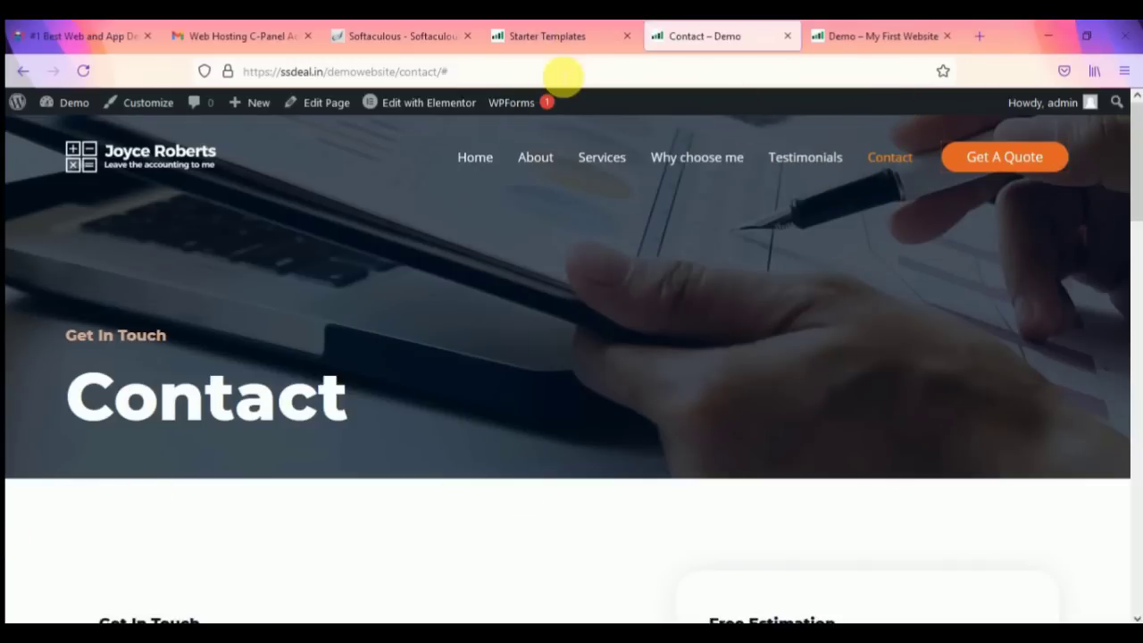
Step: Close the site-imported-successfully message on Starter Templates and go to the Dashboard
{"action": "left_click", "coordinate": [585, 40]}
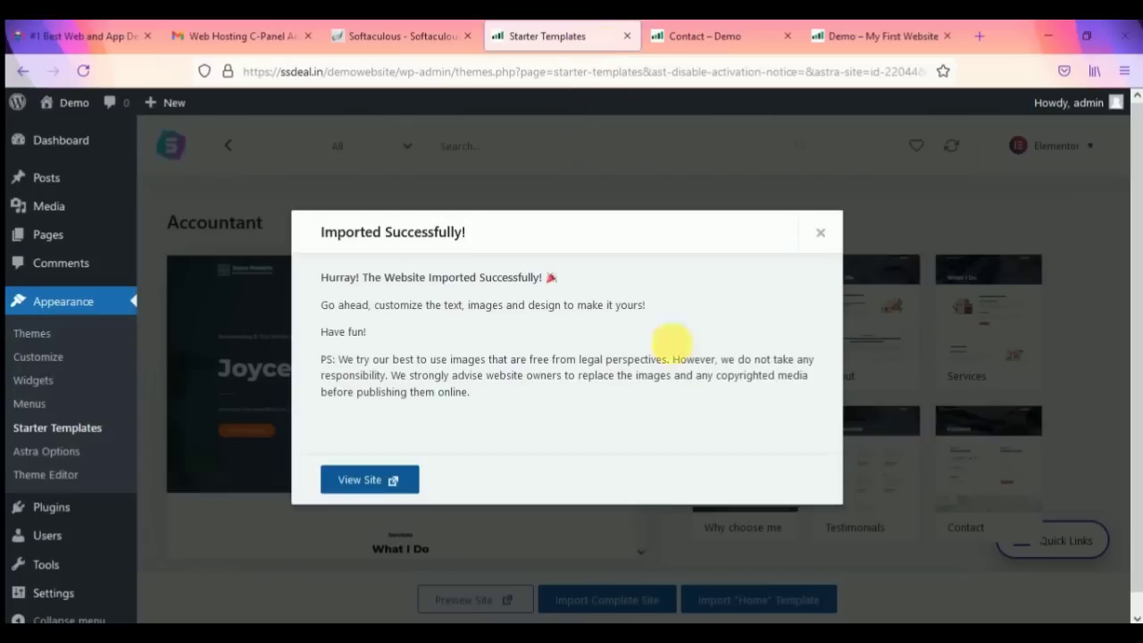
{"action": "left_click", "coordinate": [821, 234]}
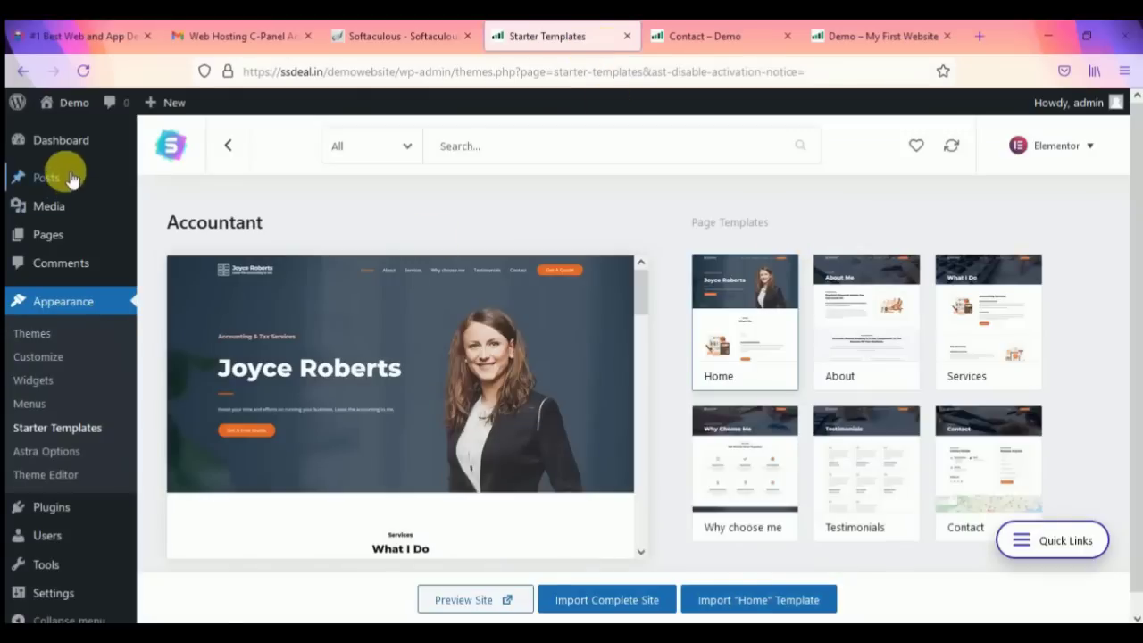
{"action": "mouse_move", "coordinate": [43, 150]}
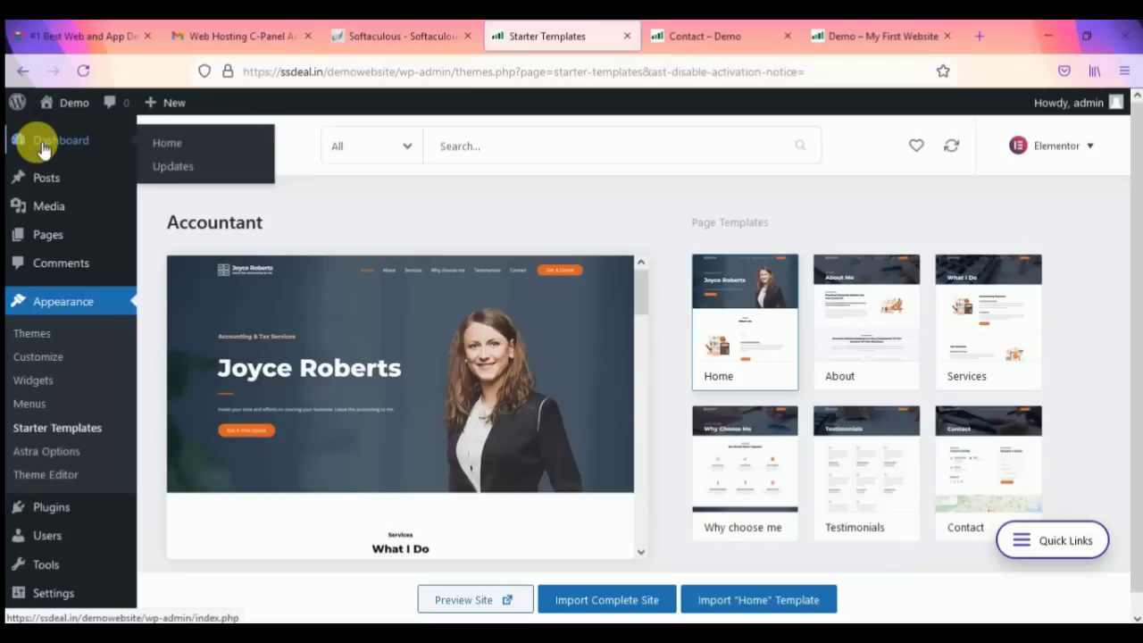
{"action": "left_click", "coordinate": [41, 138]}
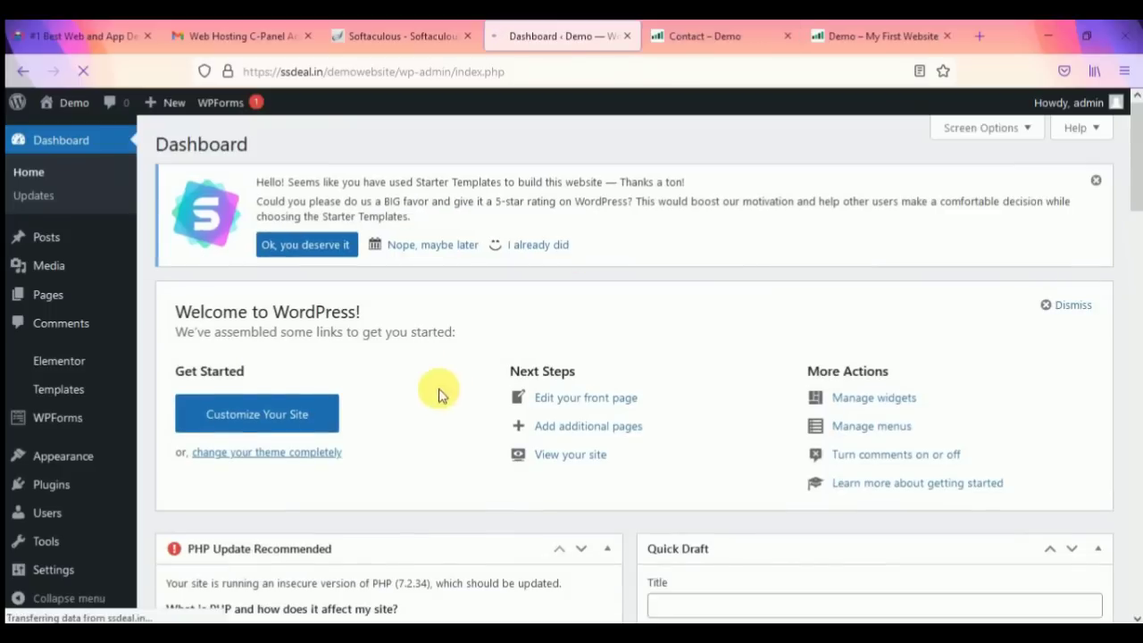
Step: Dismiss the Starter Templates rating notice on the Dashboard
{"action": "left_click", "coordinate": [1101, 181]}
{"action": "scroll", "coordinate": [366, 390], "scroll_direction": "down", "scroll_amount": 4}
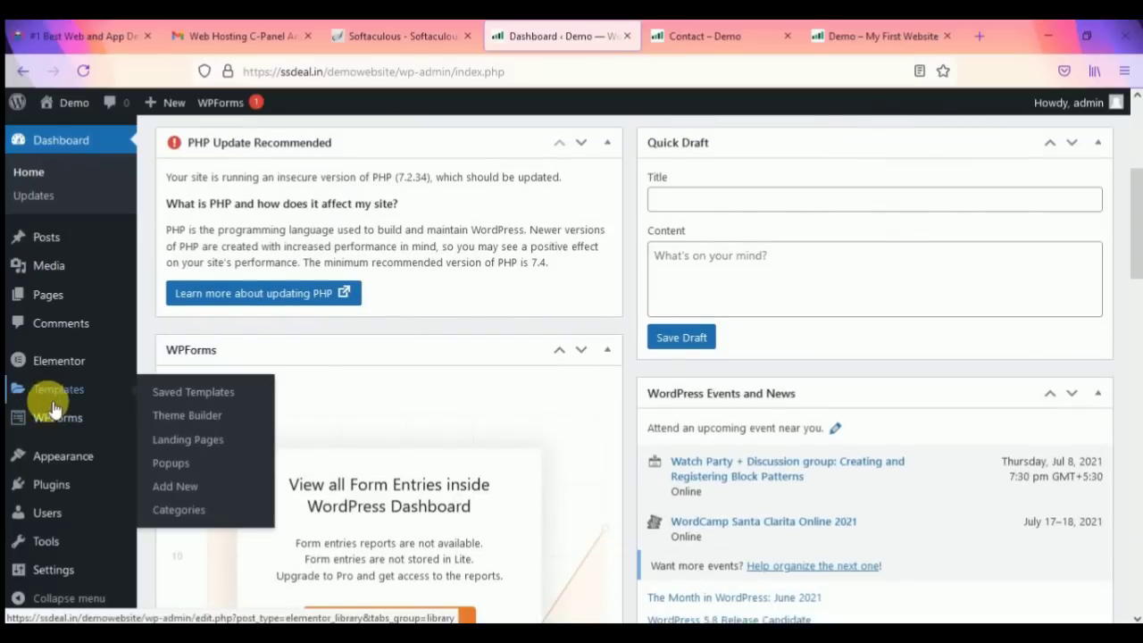
{"action": "scroll", "coordinate": [52, 478], "scroll_direction": "up", "scroll_amount": 5}
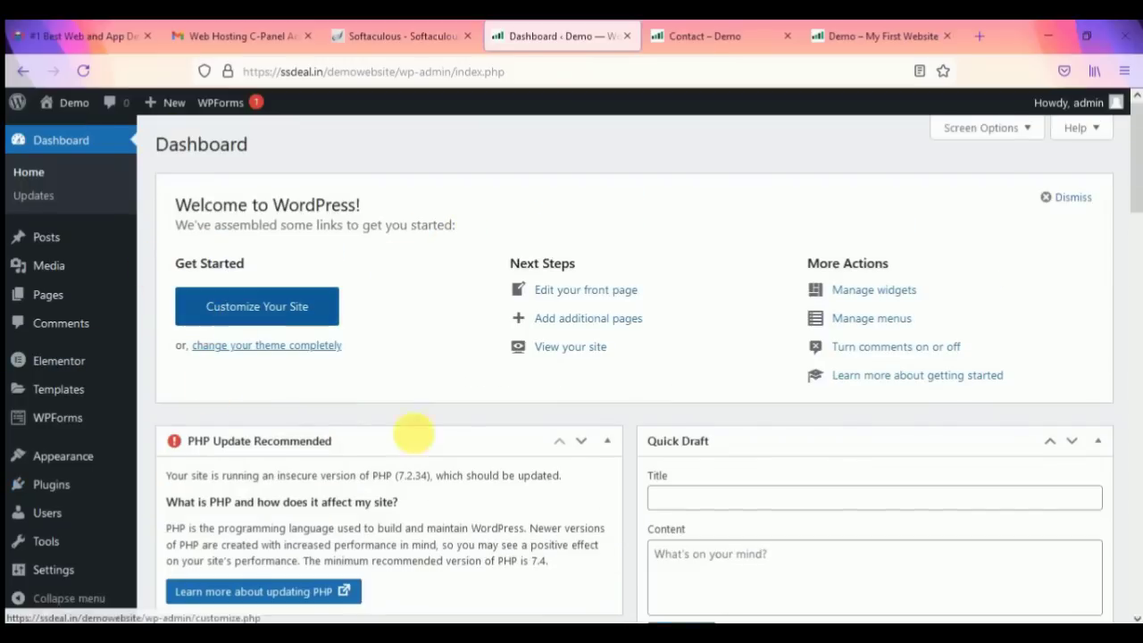
Step: Open the All Pages list and scroll through the site's pages
{"action": "left_click", "coordinate": [191, 307]}
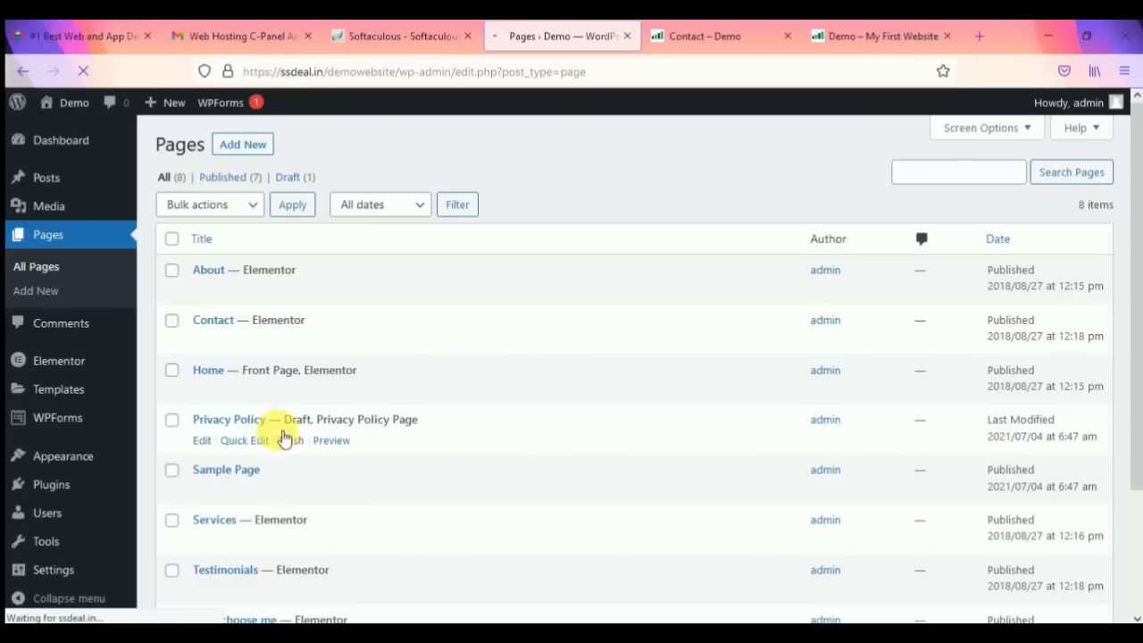
{"action": "scroll", "coordinate": [301, 420], "scroll_direction": "down", "scroll_amount": 3}
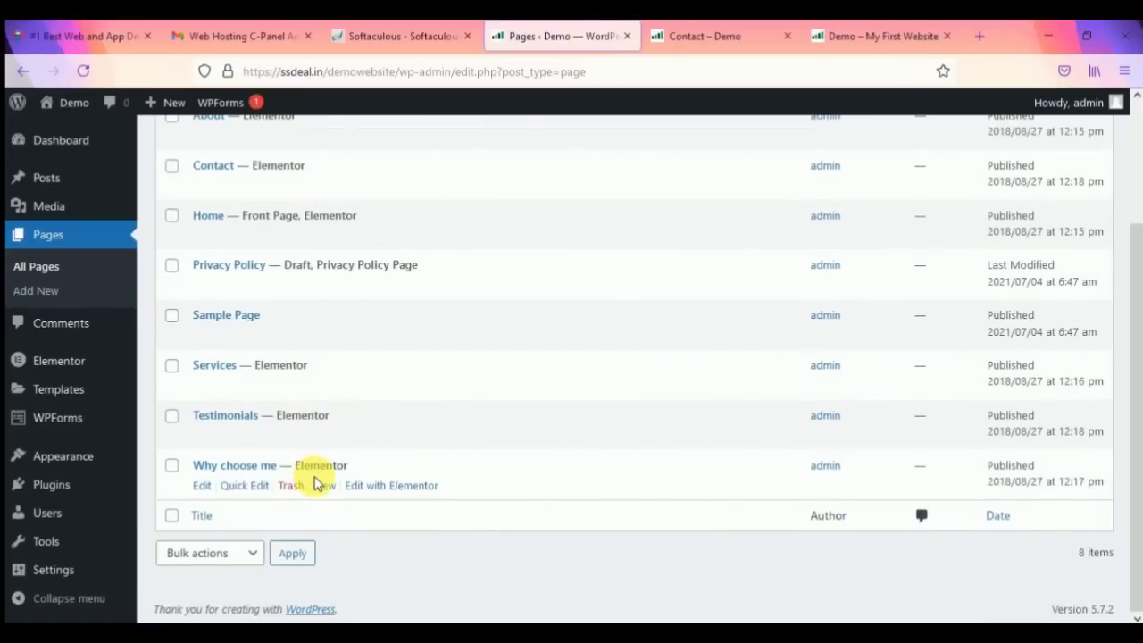
{"action": "scroll", "coordinate": [286, 447], "scroll_direction": "up", "scroll_amount": 3}
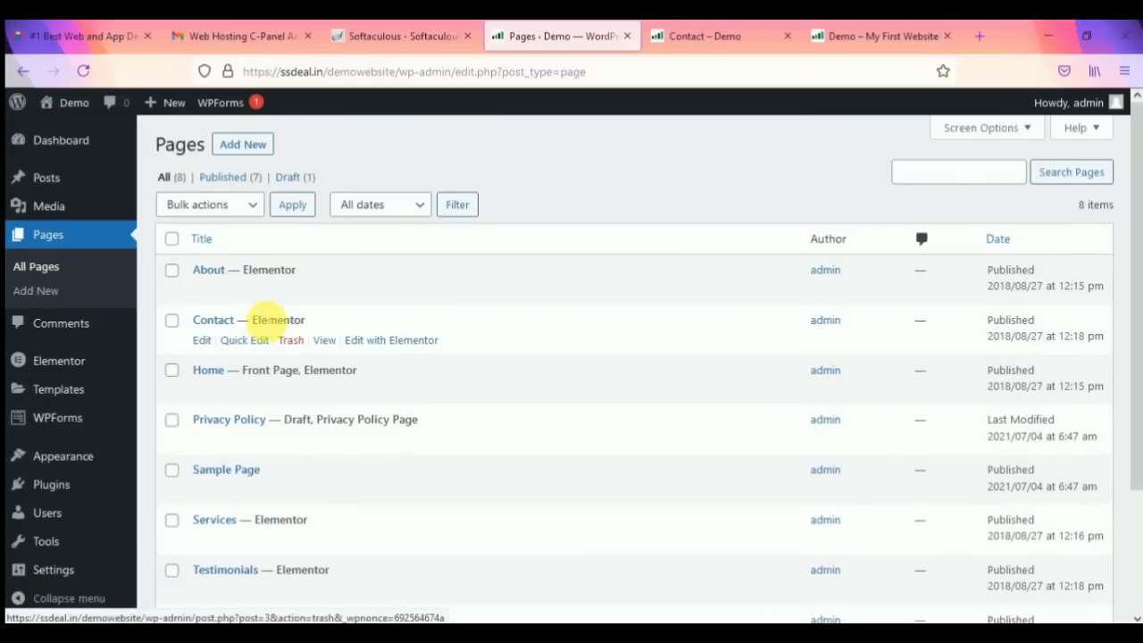
Step: Switch to the 'Contact – Demo' tab and review the Contact page
{"action": "left_click", "coordinate": [709, 39]}
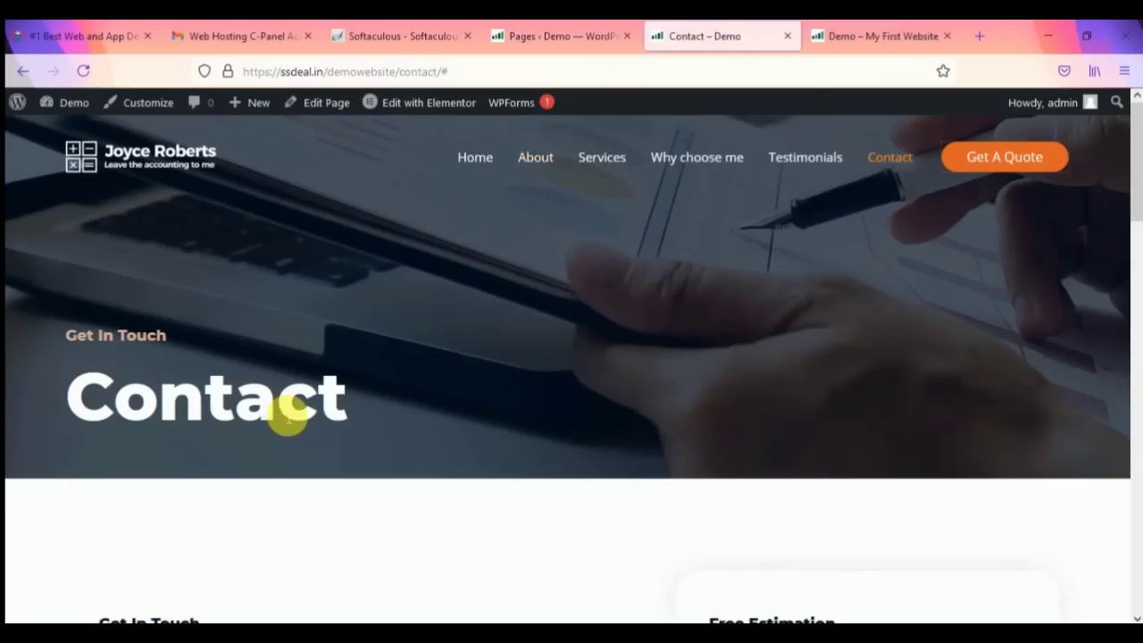
{"action": "scroll", "coordinate": [285, 418], "scroll_direction": "down", "scroll_amount": 5}
{"action": "scroll", "coordinate": [274, 415], "scroll_direction": "up", "scroll_amount": 5}
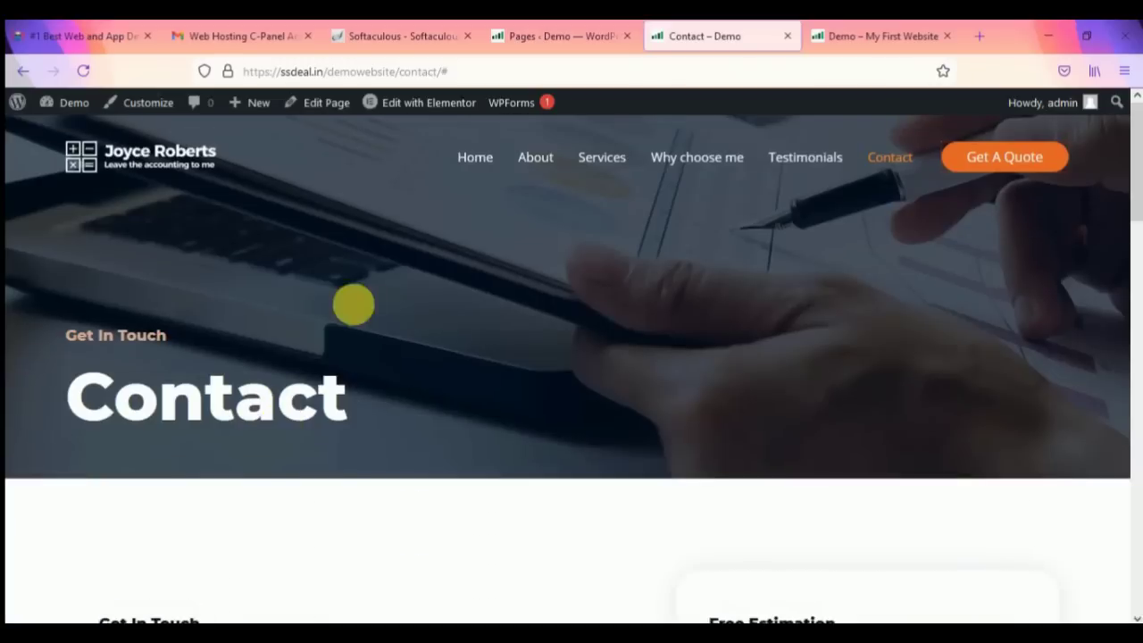
{"action": "mouse_move", "coordinate": [423, 108]}
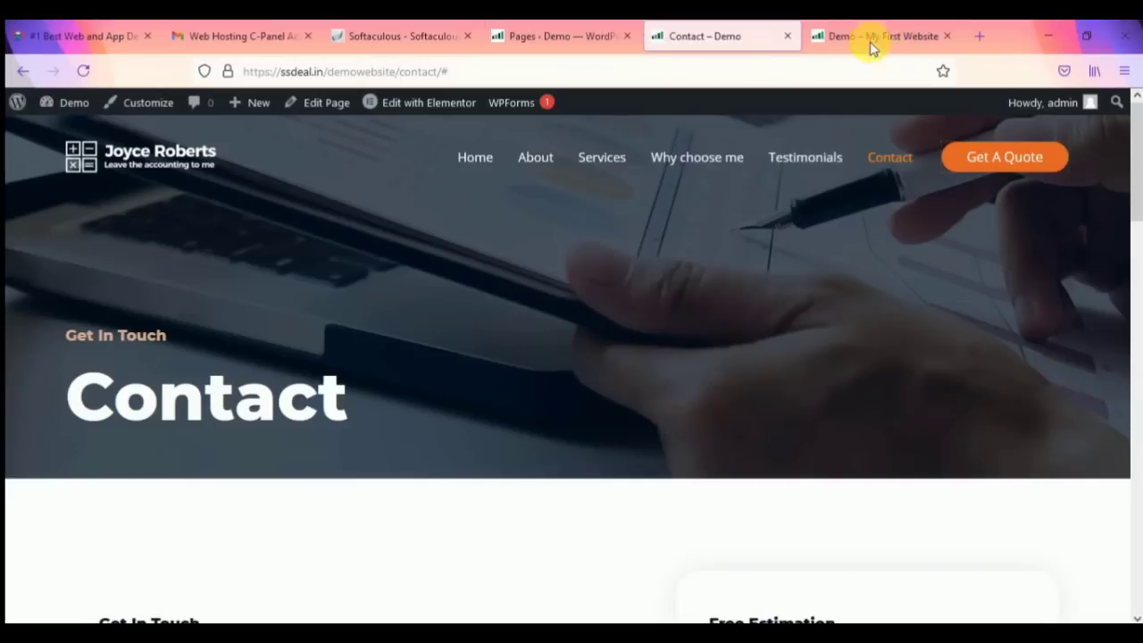
Step: Reload the Demo homepage tab and close the Contact tab
{"action": "left_click", "coordinate": [842, 36]}
{"action": "left_click", "coordinate": [345, 73]}
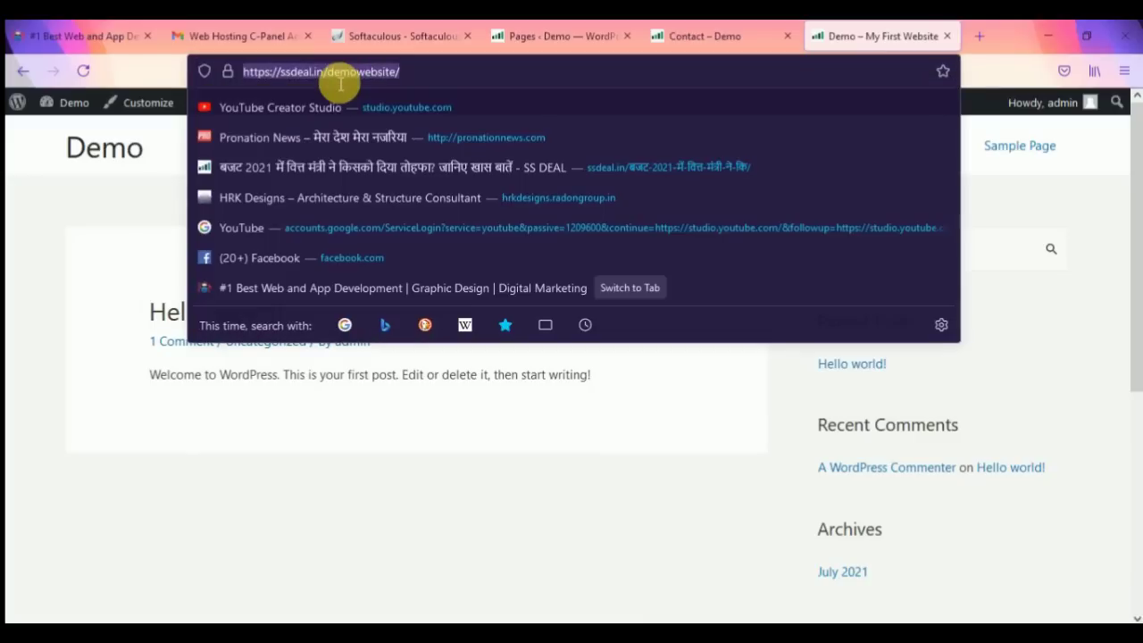
{"action": "key", "text": "Return"}
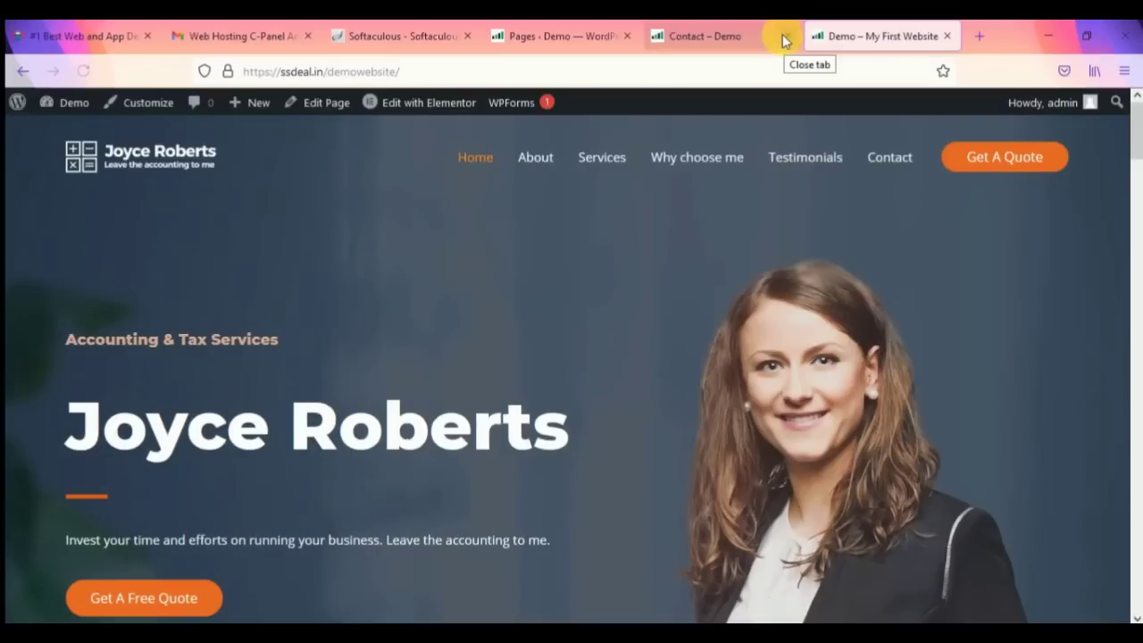
{"action": "left_click", "coordinate": [783, 39]}
Step: Load the Demo homepage in the Elementor editor via Edit with Elementor
{"action": "left_click", "coordinate": [576, 28]}
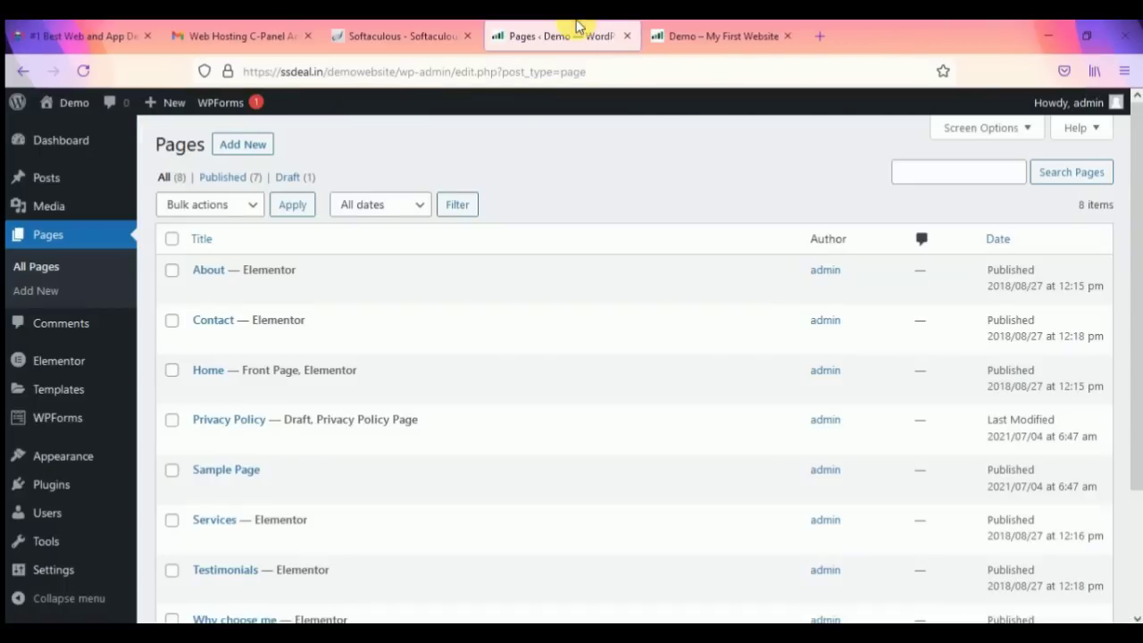
{"action": "left_click", "coordinate": [784, 35]}
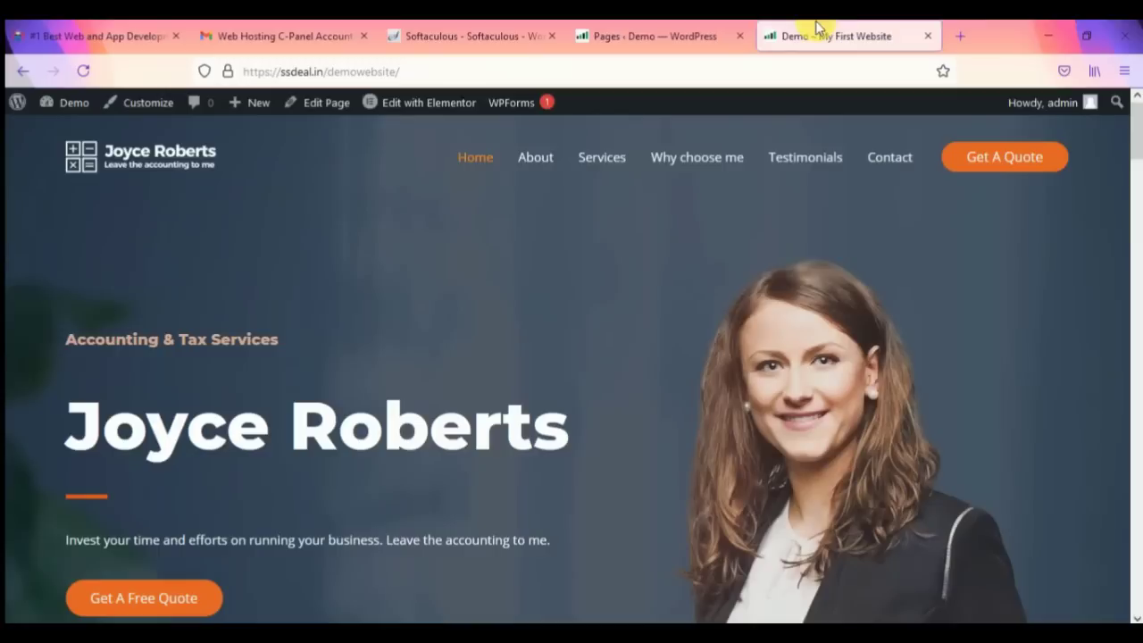
{"action": "scroll", "coordinate": [188, 452], "scroll_direction": "down", "scroll_amount": 3}
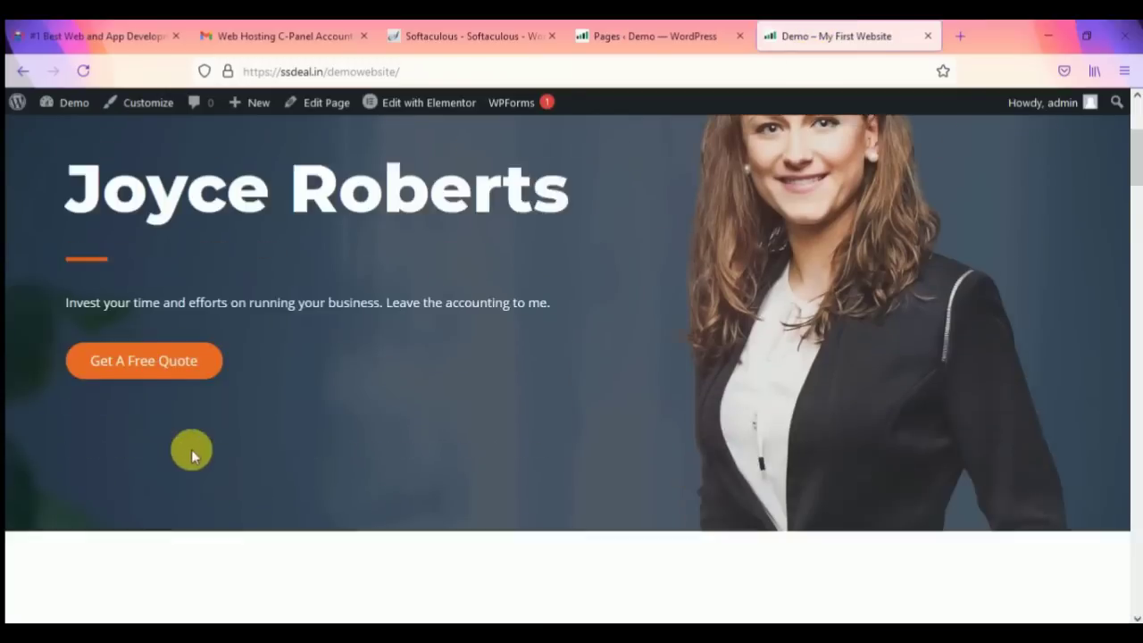
{"action": "scroll", "coordinate": [452, 369], "scroll_direction": "up", "scroll_amount": 3}
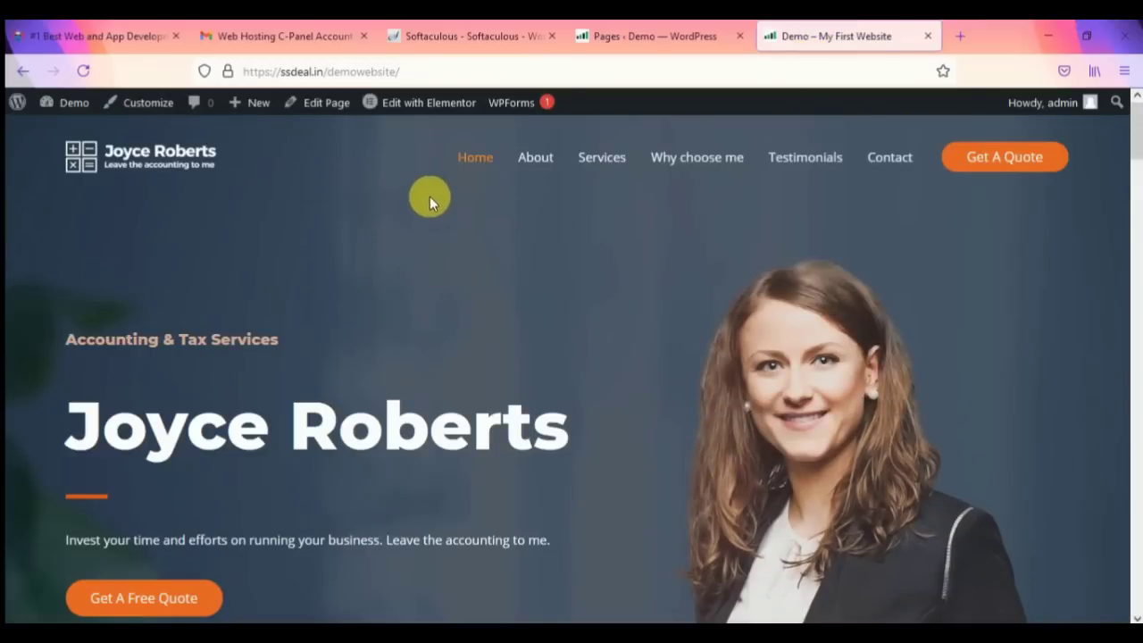
{"action": "left_click", "coordinate": [431, 104]}
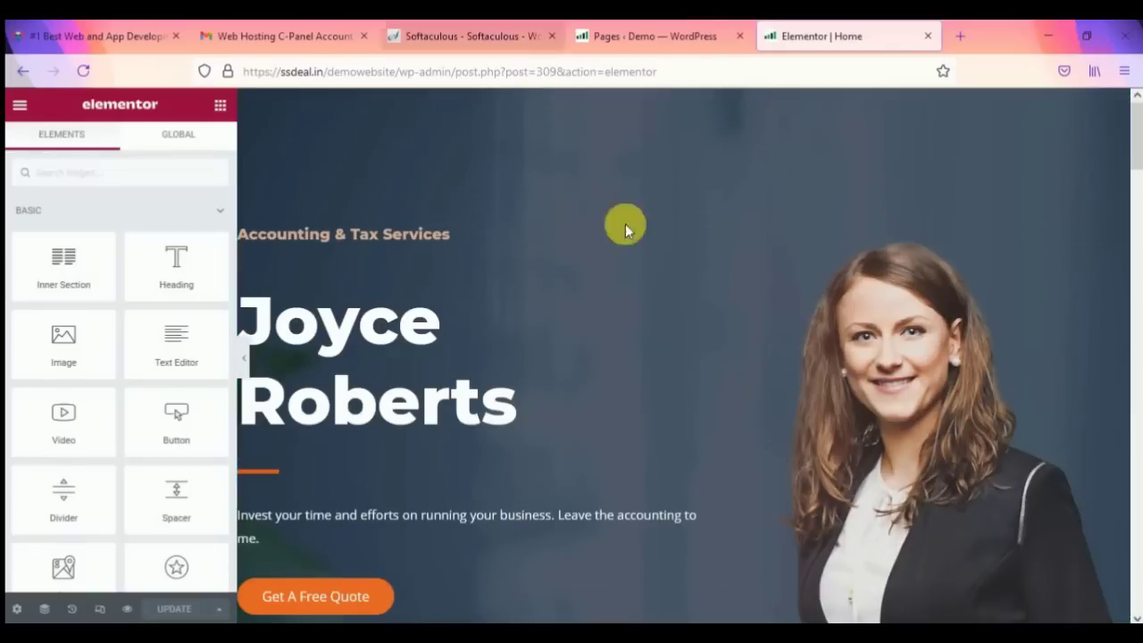
{"action": "scroll", "coordinate": [581, 304], "scroll_direction": "down", "scroll_amount": 5}
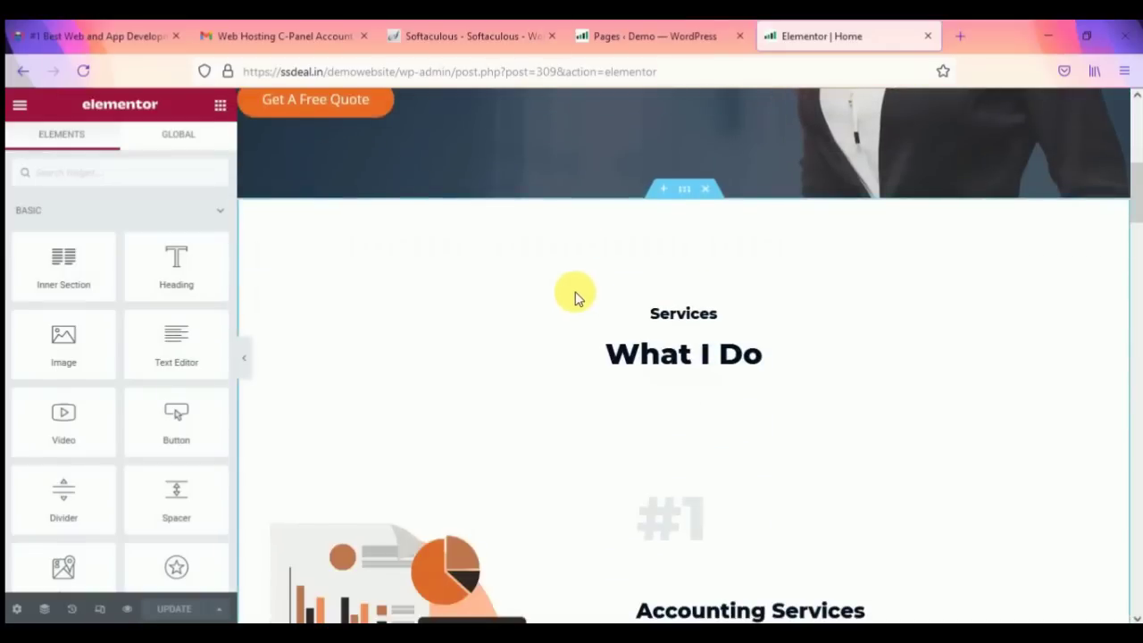
{"action": "scroll", "coordinate": [979, 248], "scroll_direction": "up", "scroll_amount": 4}
Step: Select the hero portrait and browse its media picker, settling on Free Images from Pixabay
{"action": "left_click", "coordinate": [973, 247]}
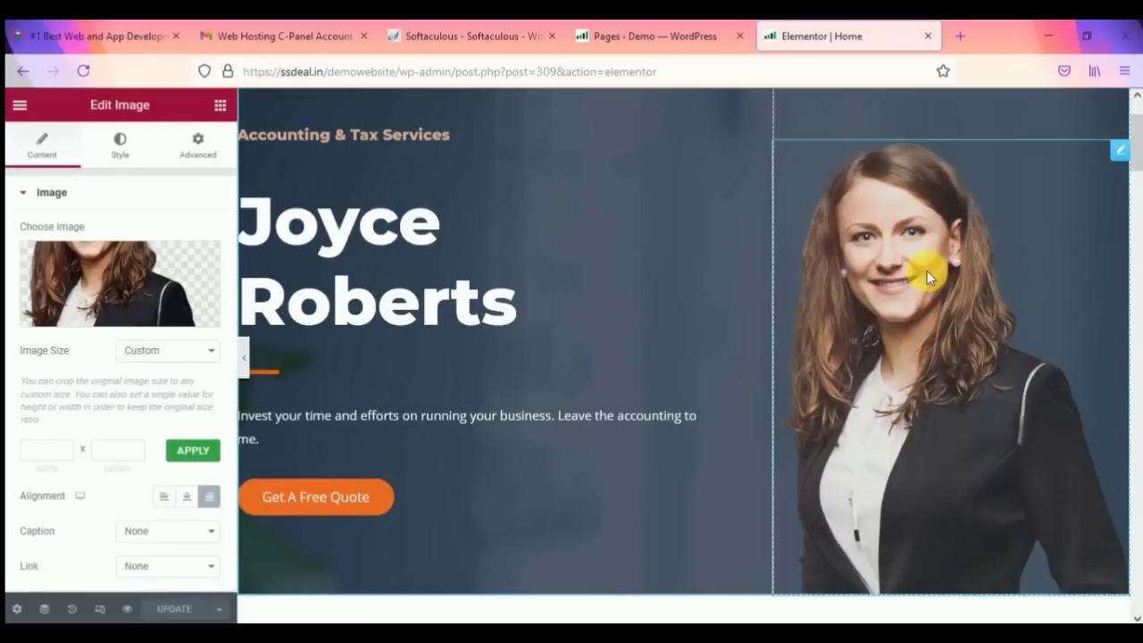
{"action": "scroll", "coordinate": [927, 271], "scroll_direction": "up", "scroll_amount": 2}
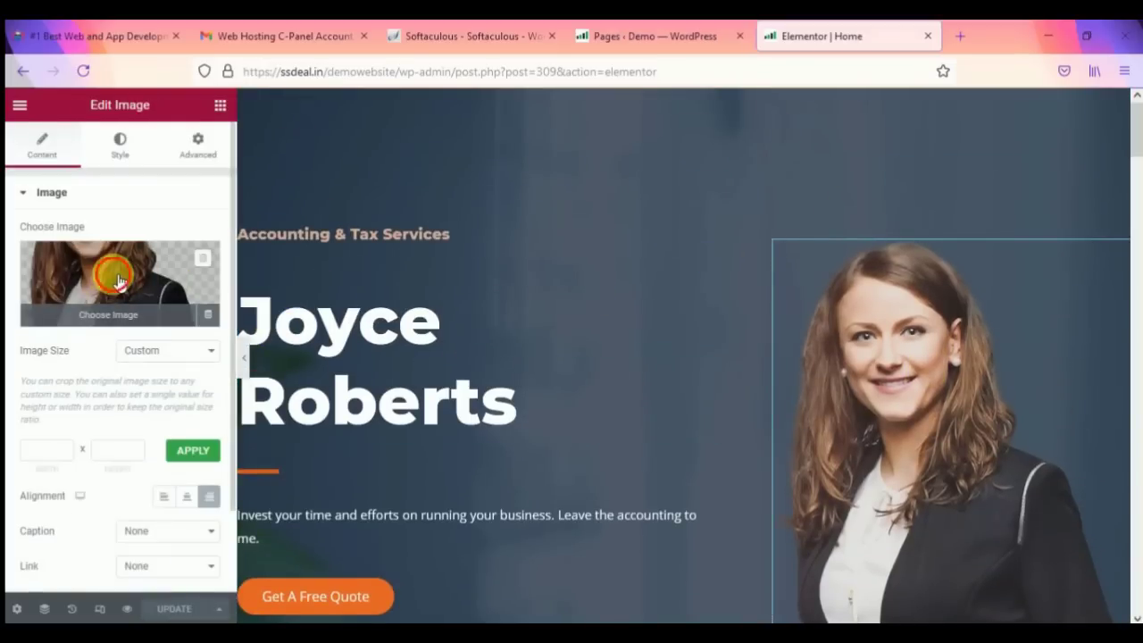
{"action": "left_click", "coordinate": [120, 281]}
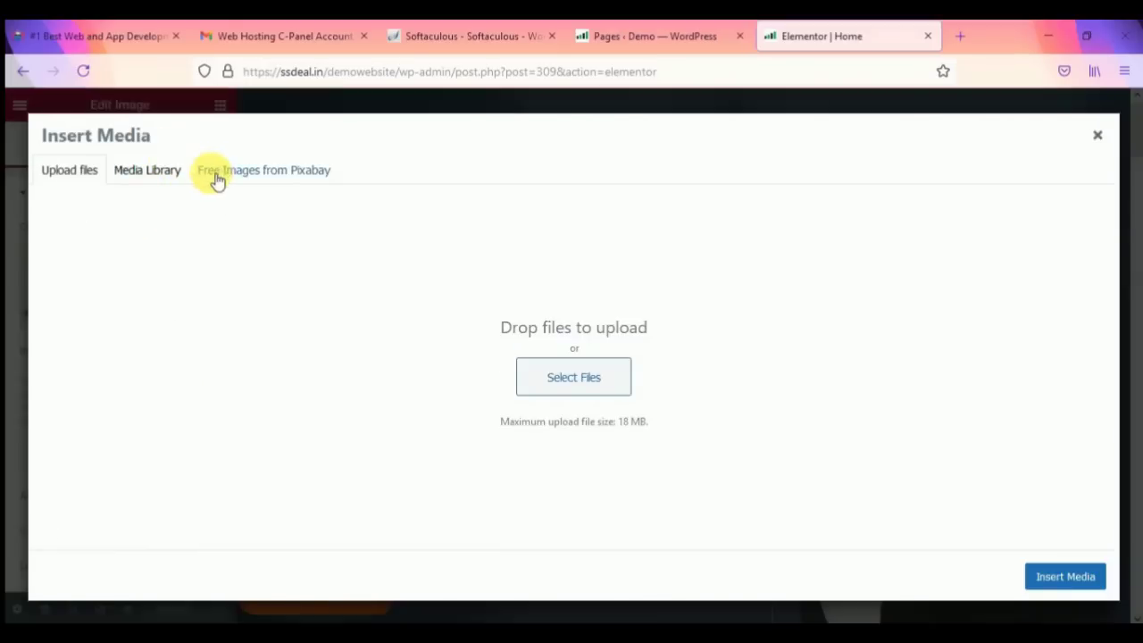
{"action": "left_click", "coordinate": [151, 174]}
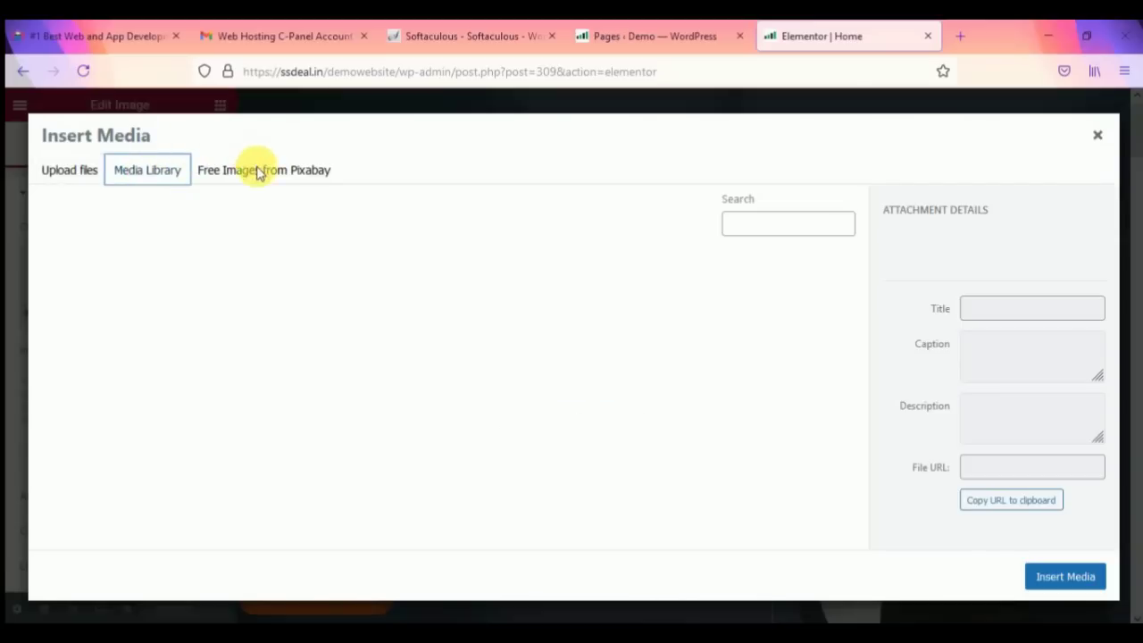
{"action": "left_click", "coordinate": [259, 174]}
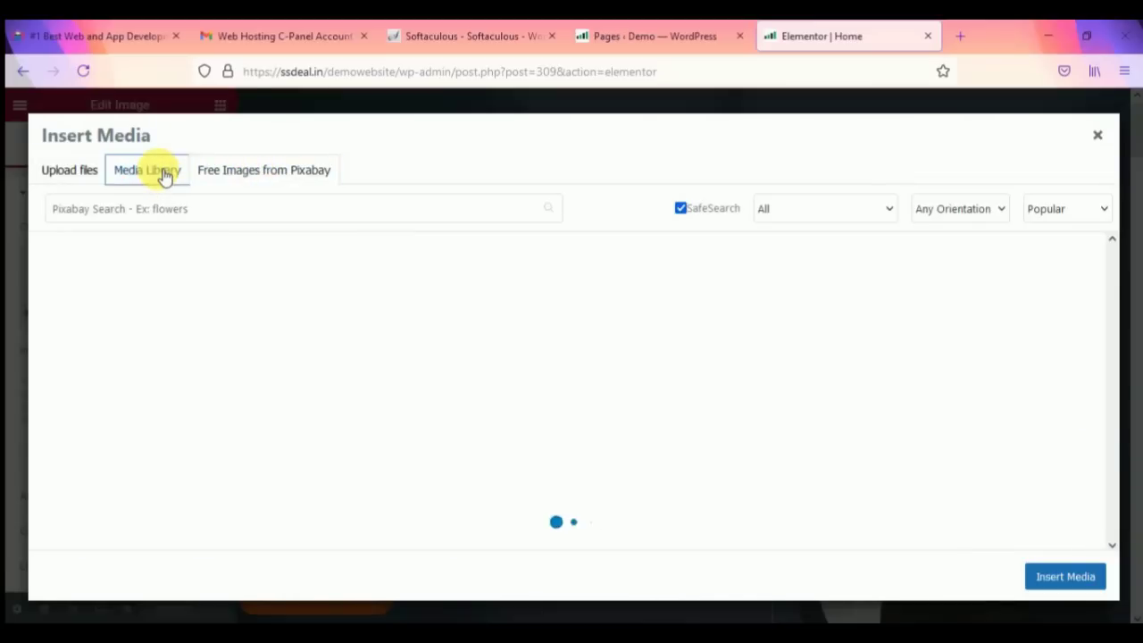
{"action": "left_click", "coordinate": [163, 173]}
{"action": "left_click", "coordinate": [242, 170]}
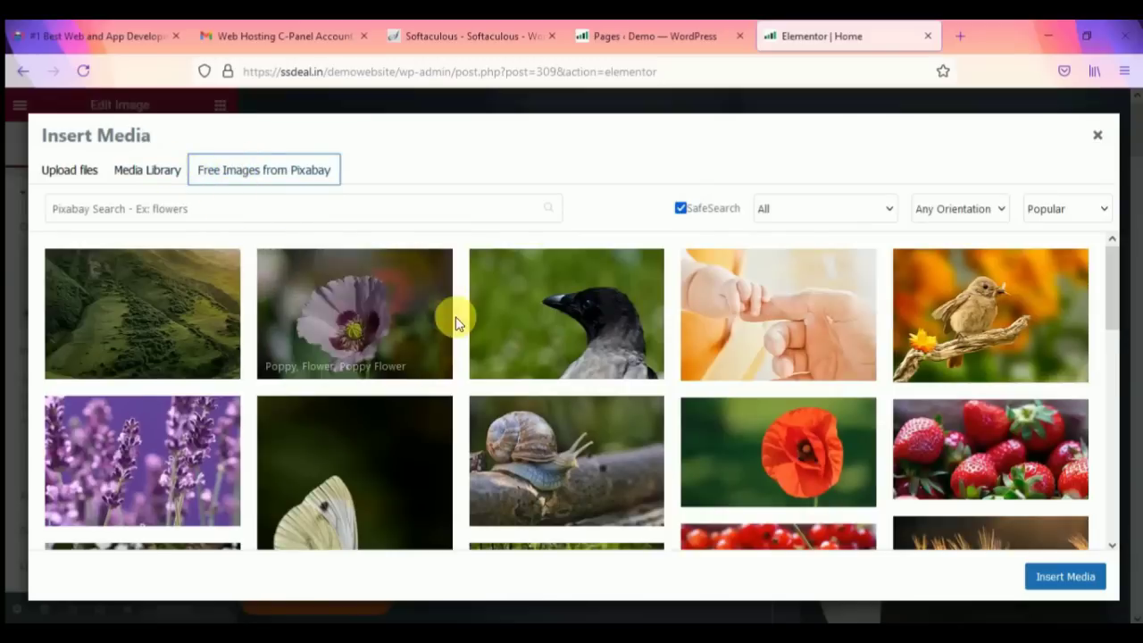
Step: Search Pixabay for 'men', filter to Vertical, and open the leather-jacket photo
{"action": "left_click", "coordinate": [355, 211]}
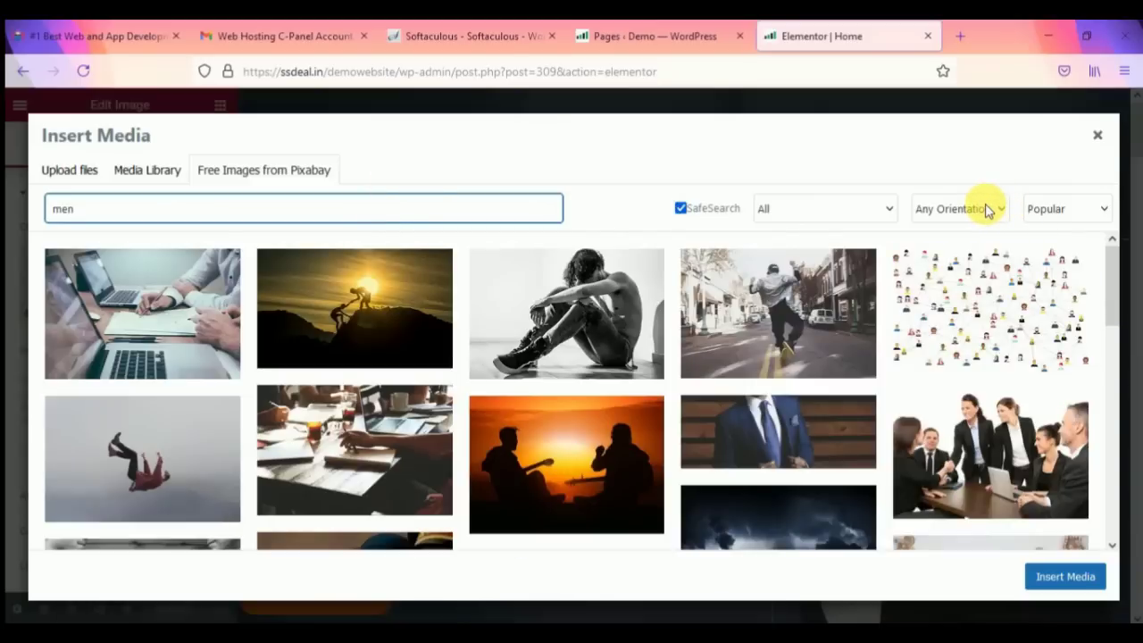
{"action": "left_click", "coordinate": [985, 206]}
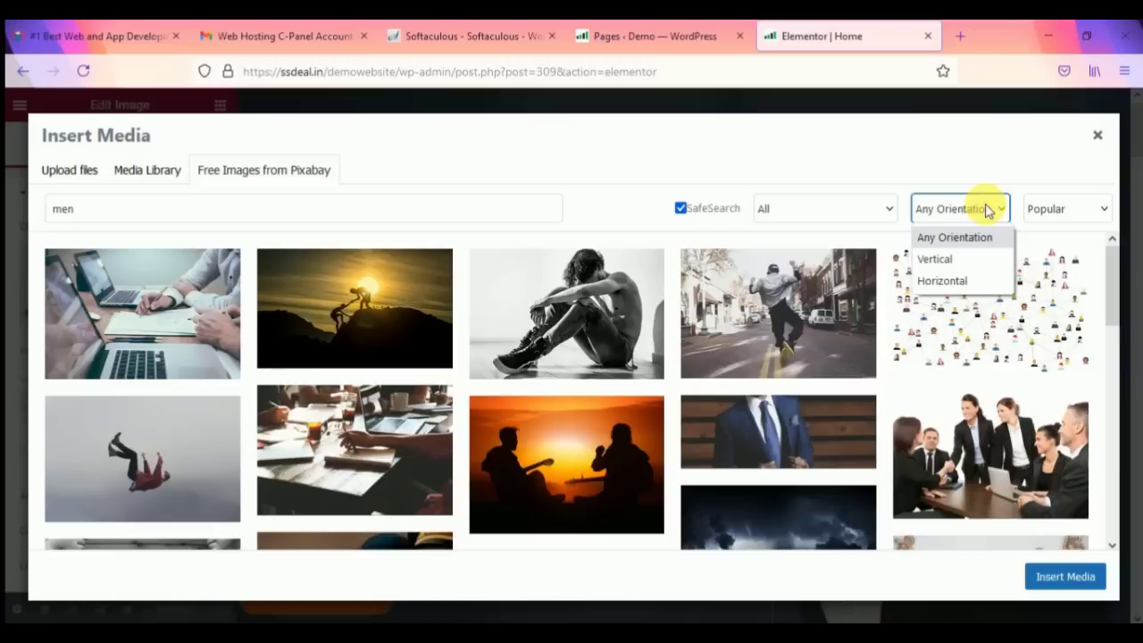
{"action": "left_click", "coordinate": [975, 258]}
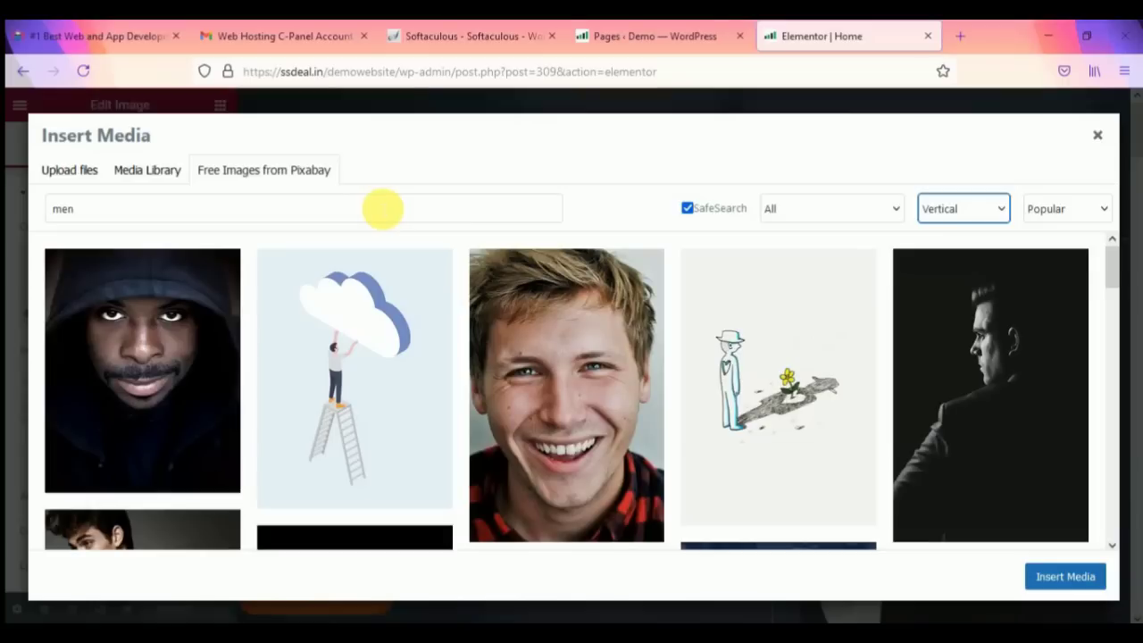
{"action": "scroll", "coordinate": [348, 408], "scroll_direction": "down", "scroll_amount": 3}
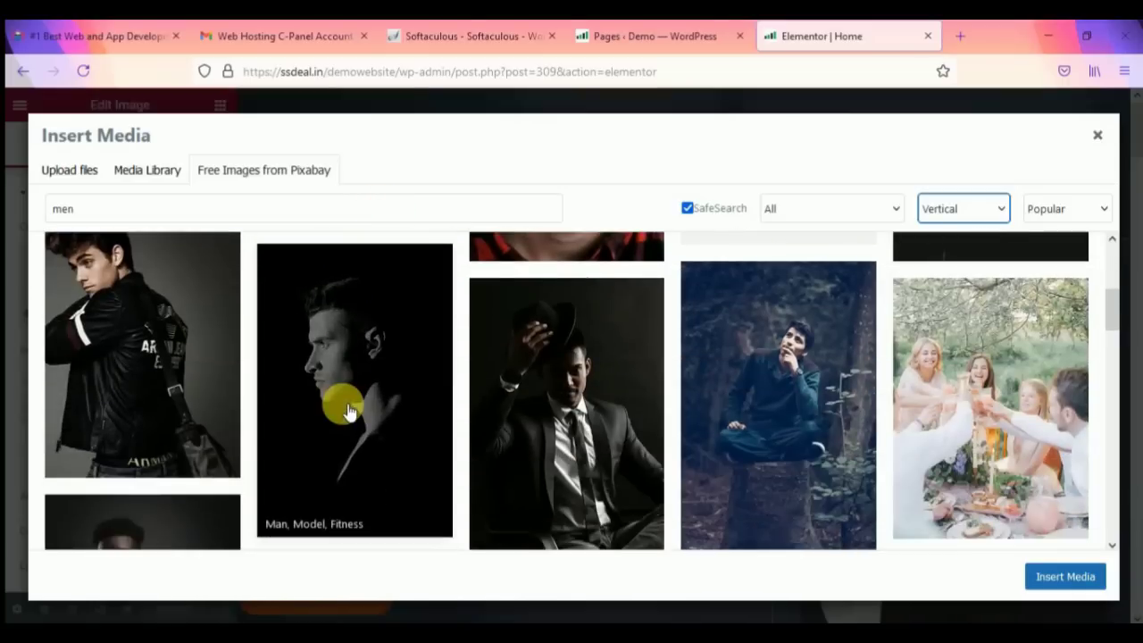
{"action": "left_click", "coordinate": [186, 359]}
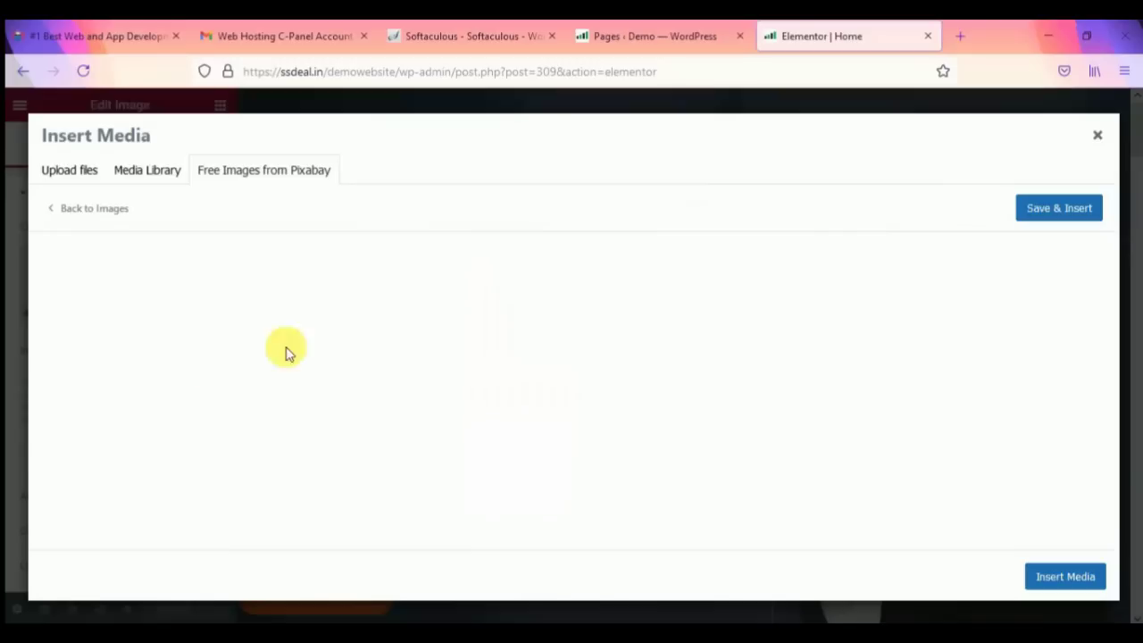
Step: Save & Insert the leather-jacket photo as the hero portrait
{"action": "scroll", "coordinate": [719, 346], "scroll_direction": "down", "scroll_amount": 3}
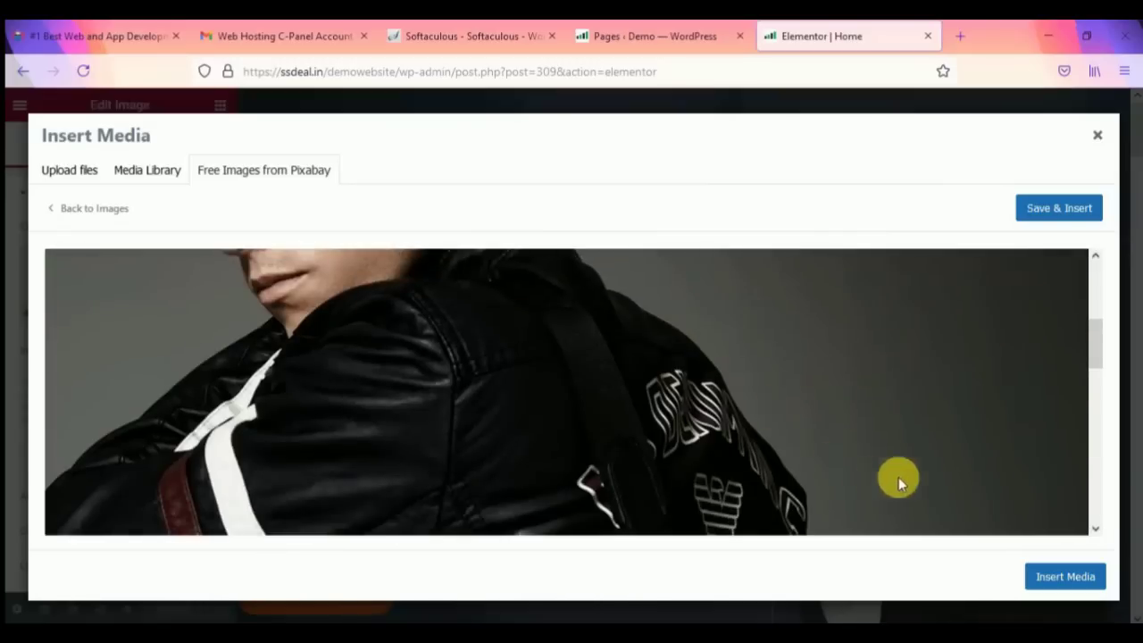
{"action": "left_click", "coordinate": [1059, 579]}
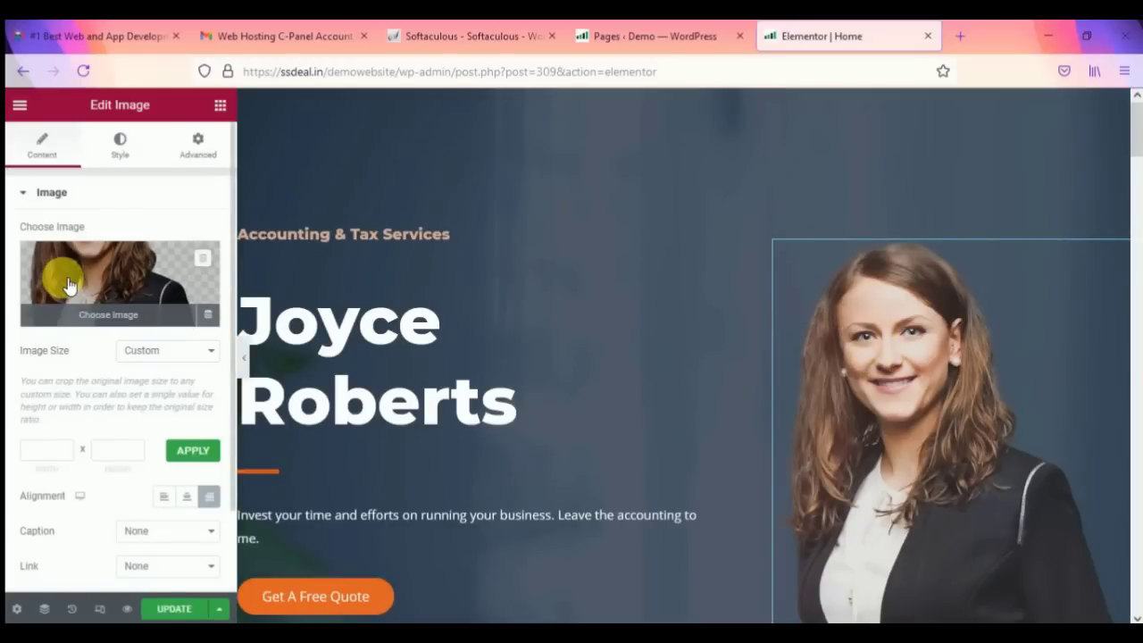
{"action": "scroll", "coordinate": [786, 375], "scroll_direction": "down", "scroll_amount": 3}
{"action": "scroll", "coordinate": [784, 375], "scroll_direction": "up", "scroll_amount": 2}
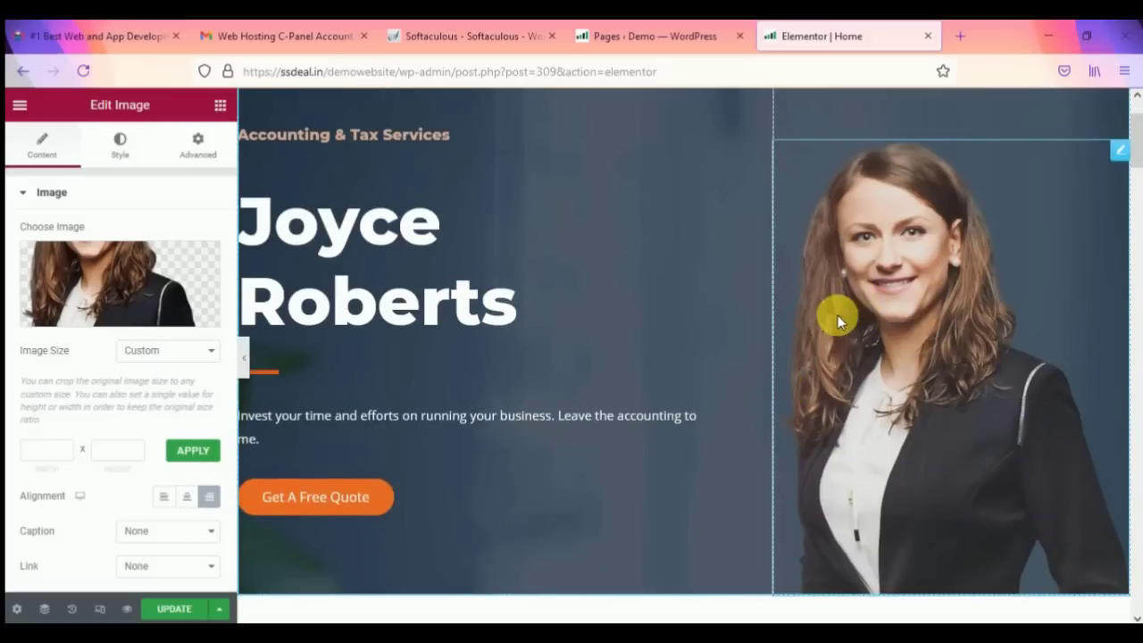
{"action": "left_click", "coordinate": [119, 276]}
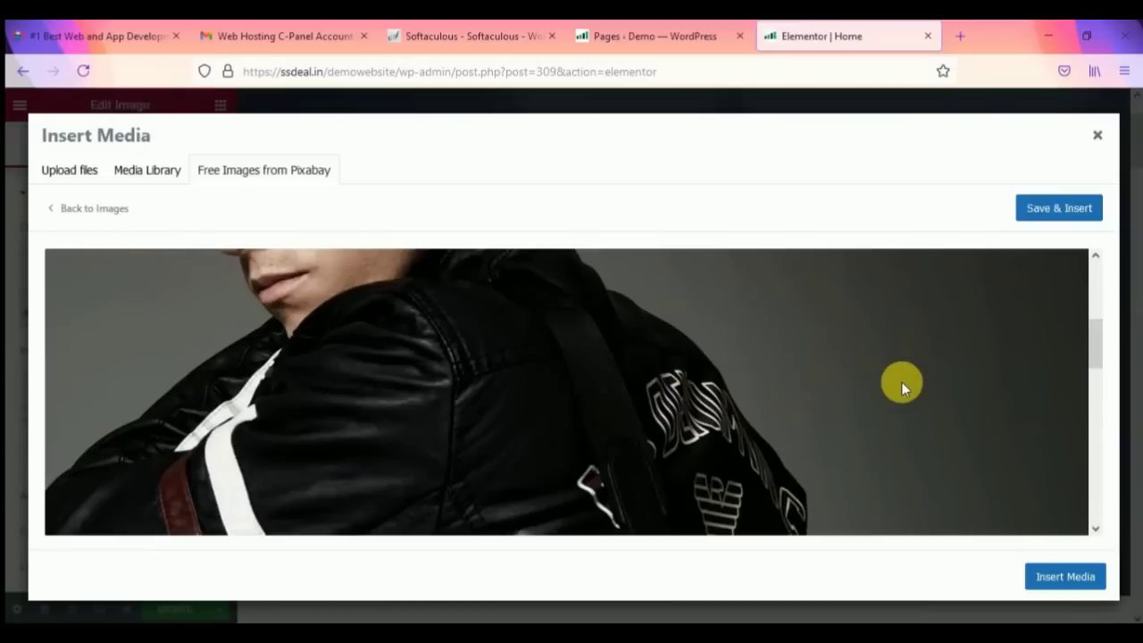
{"action": "left_click", "coordinate": [1057, 213]}
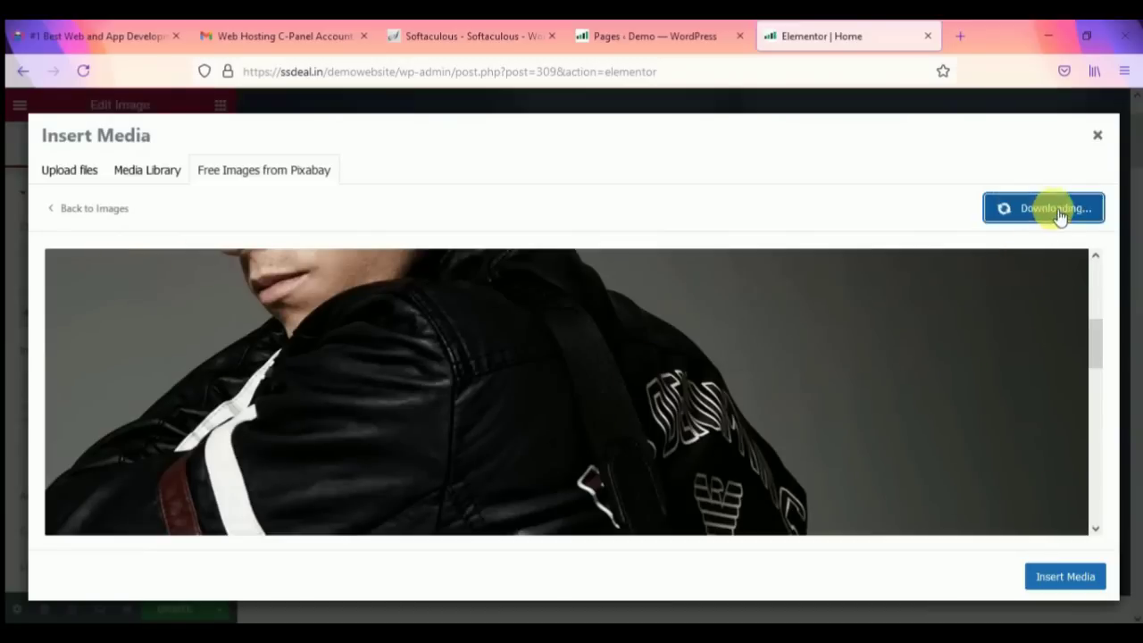
{"action": "scroll", "coordinate": [579, 382], "scroll_direction": "down", "scroll_amount": 3}
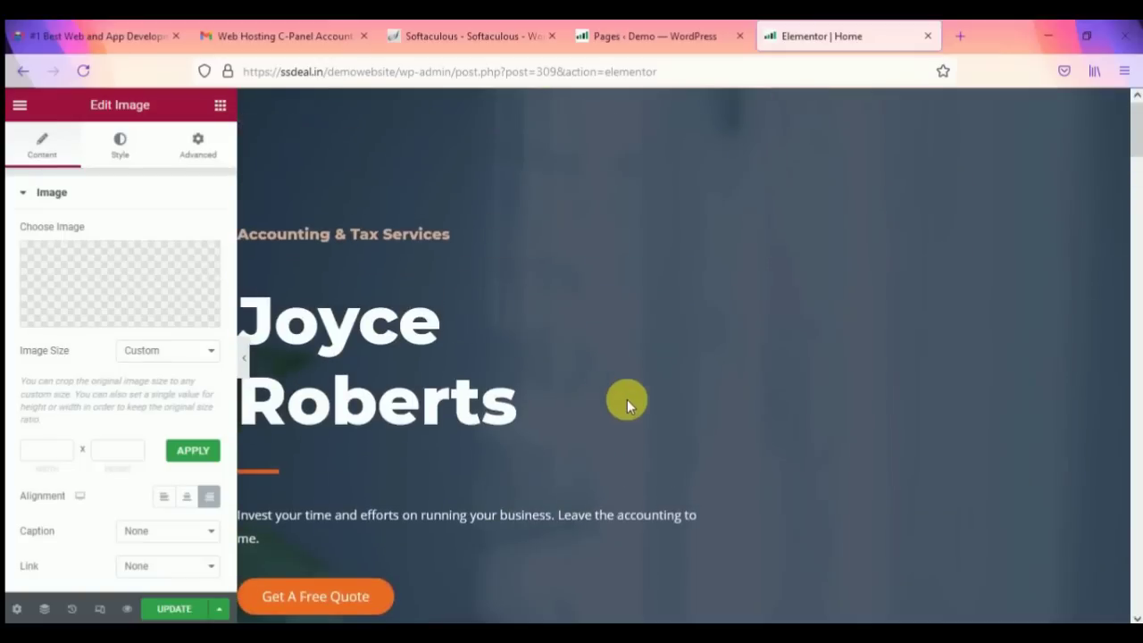
{"action": "scroll", "coordinate": [921, 405], "scroll_direction": "down", "scroll_amount": 1}
{"action": "scroll", "coordinate": [922, 394], "scroll_direction": "up", "scroll_amount": 3}
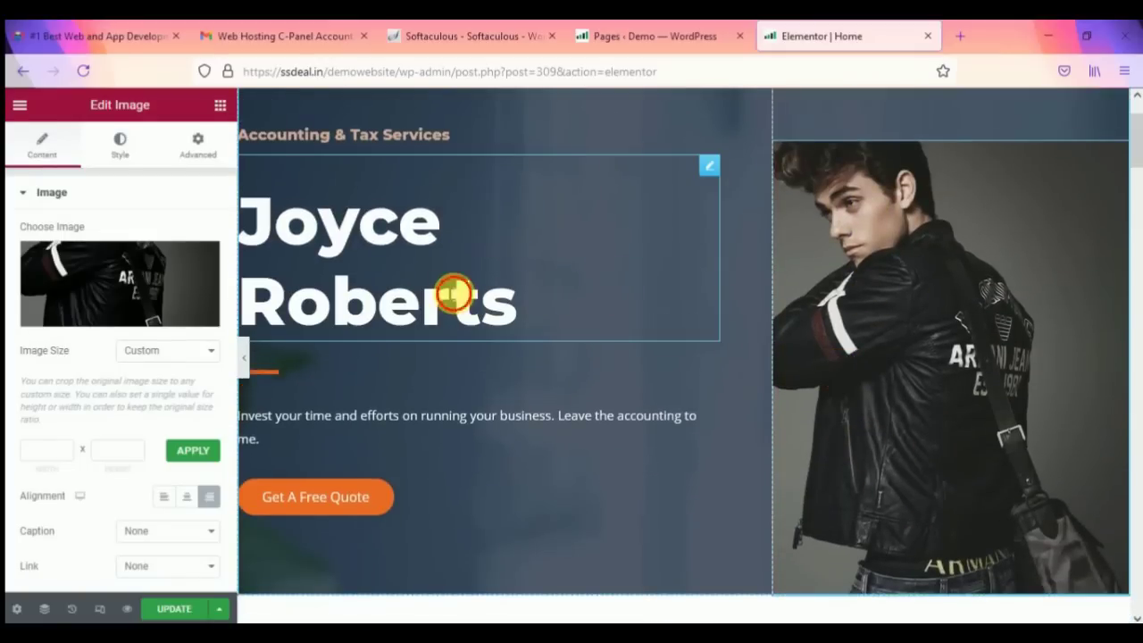
Step: Change the main hero heading from Joyce Roberts to 'Infra Tech'
{"action": "left_click", "coordinate": [456, 295]}
{"action": "left_click_drag", "start_coordinate": [115, 271], "coordinate": [9, 290]}
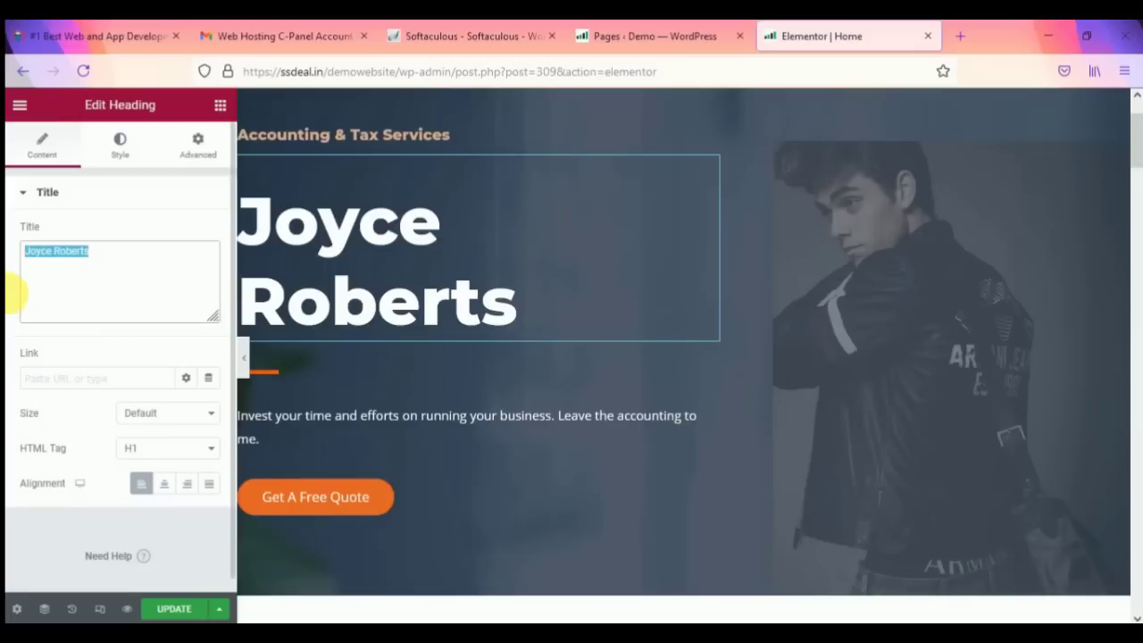
{"action": "type", "text": "Infra"}
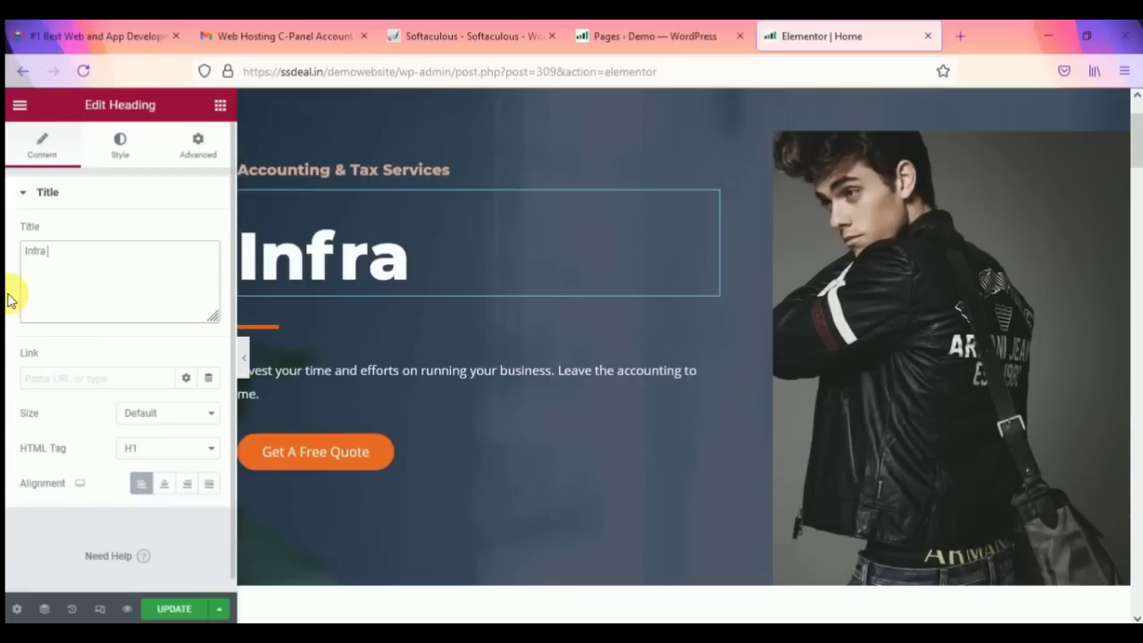
{"action": "type", "text": " Tech"}
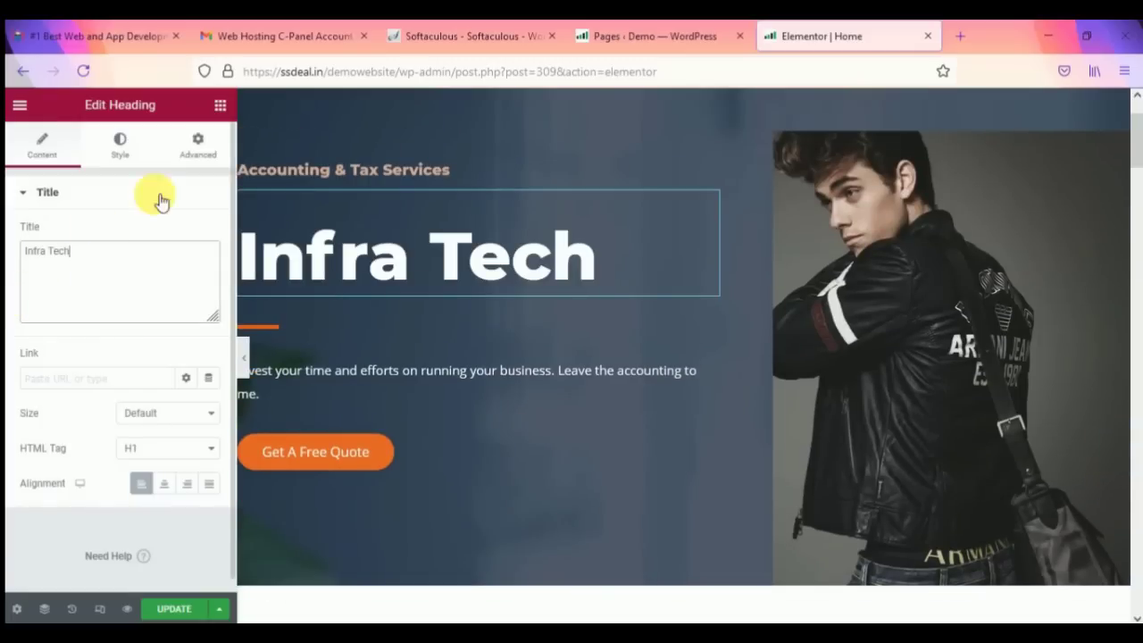
Step: Replace the 'Accounting & Tax Services' heading with 'A YouTube Channel'
{"action": "left_click", "coordinate": [386, 174]}
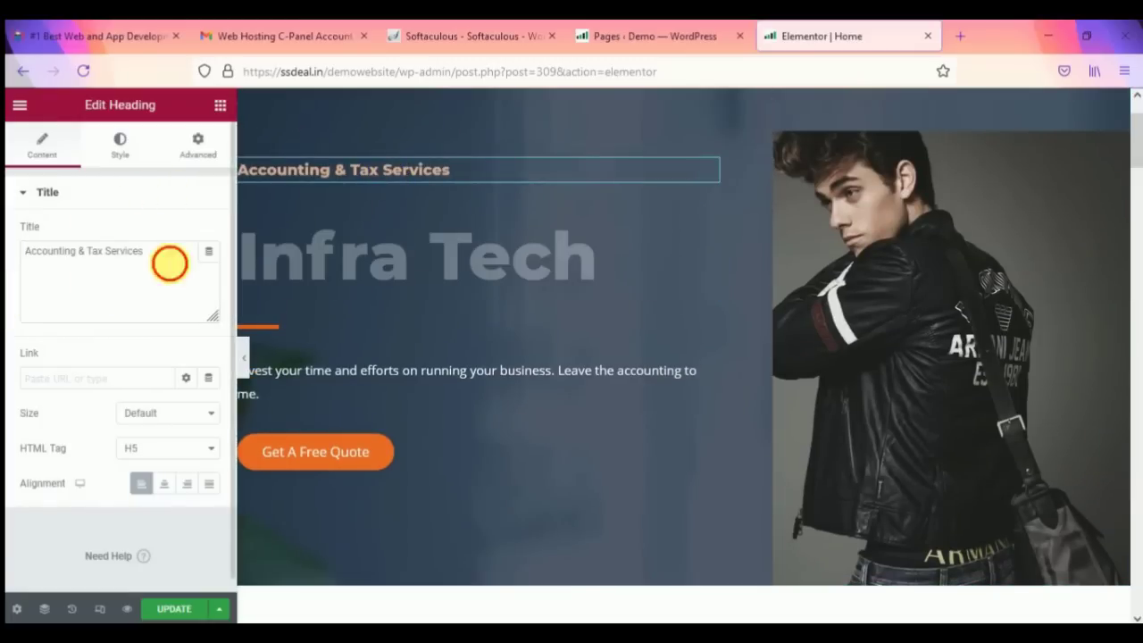
{"action": "left_click_drag", "start_coordinate": [179, 263], "coordinate": [13, 281]}
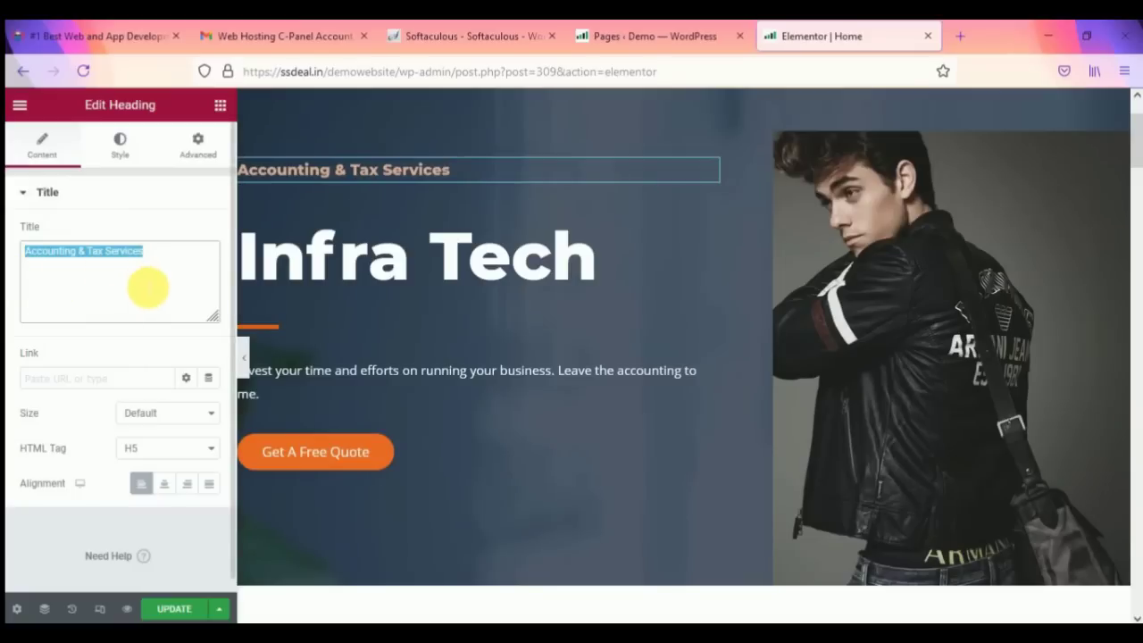
{"action": "type", "text": "A You"}
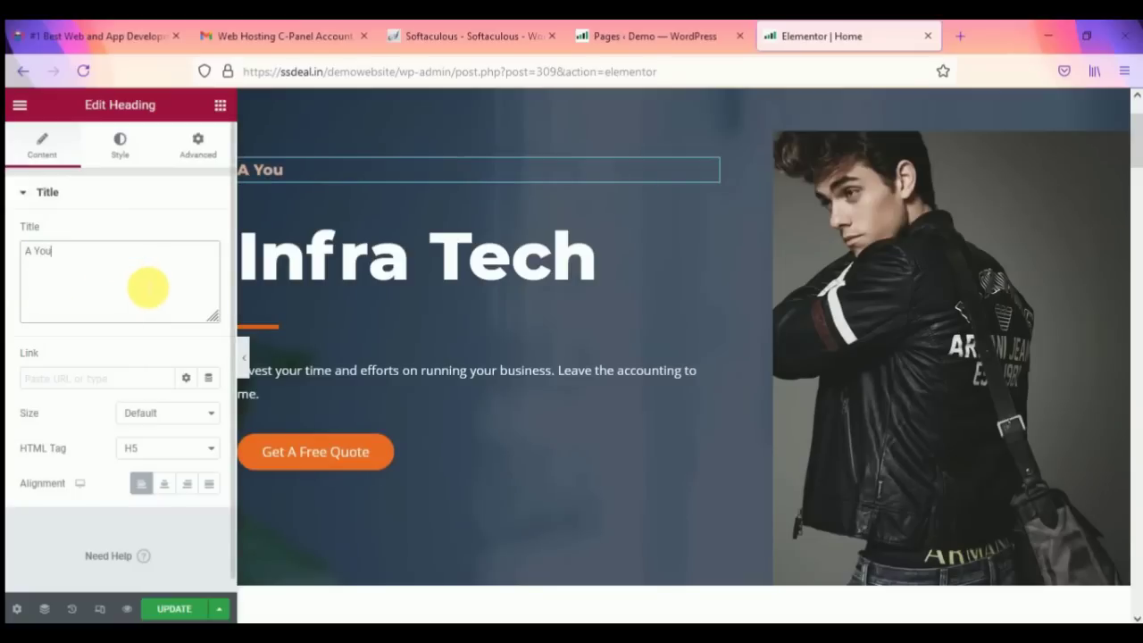
{"action": "type", "text": "Tube Channel"}
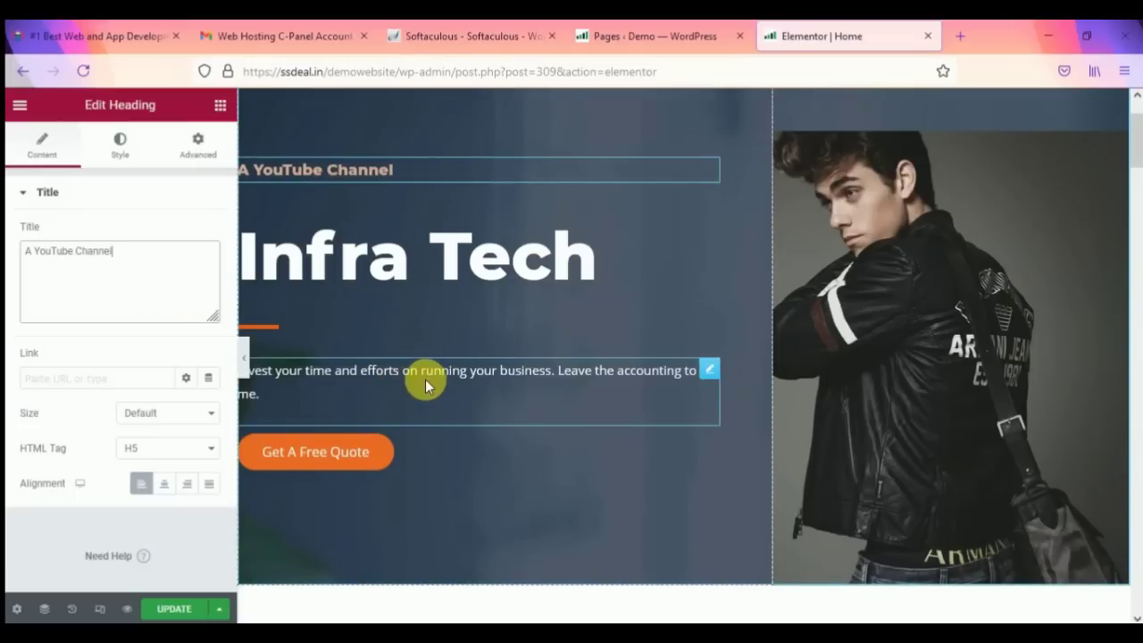
Step: Replace the hero paragraph with 'It's a tech channel where you learn more about latest gadgets info, tips & tricks'
{"action": "left_click", "coordinate": [422, 377]}
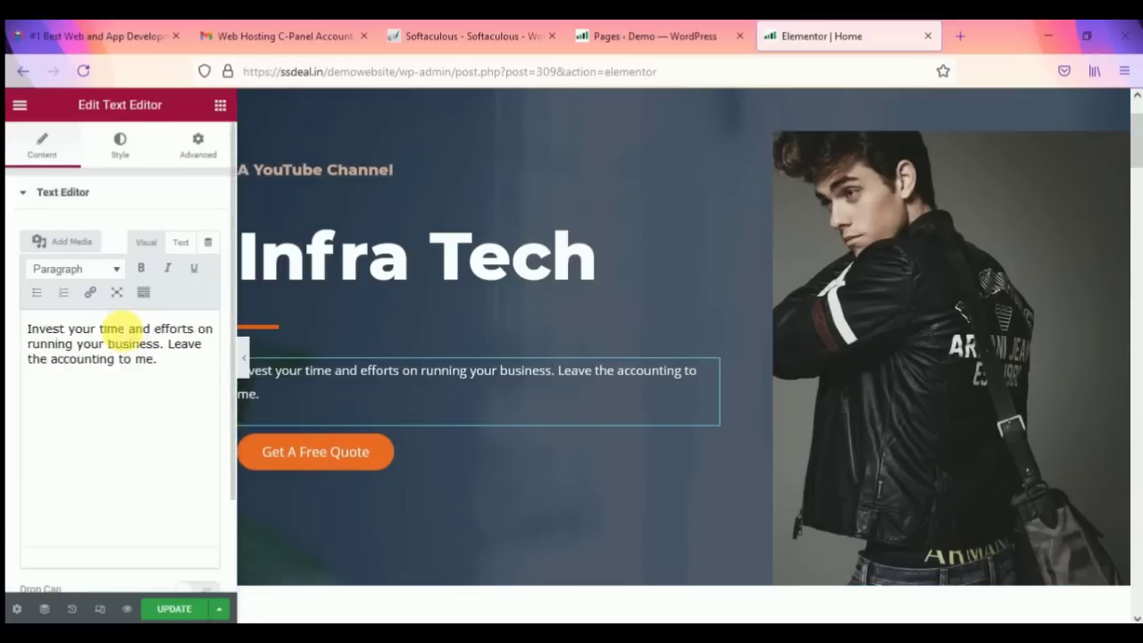
{"action": "left_click", "coordinate": [125, 361]}
{"action": "key", "text": "ctrl+a"}
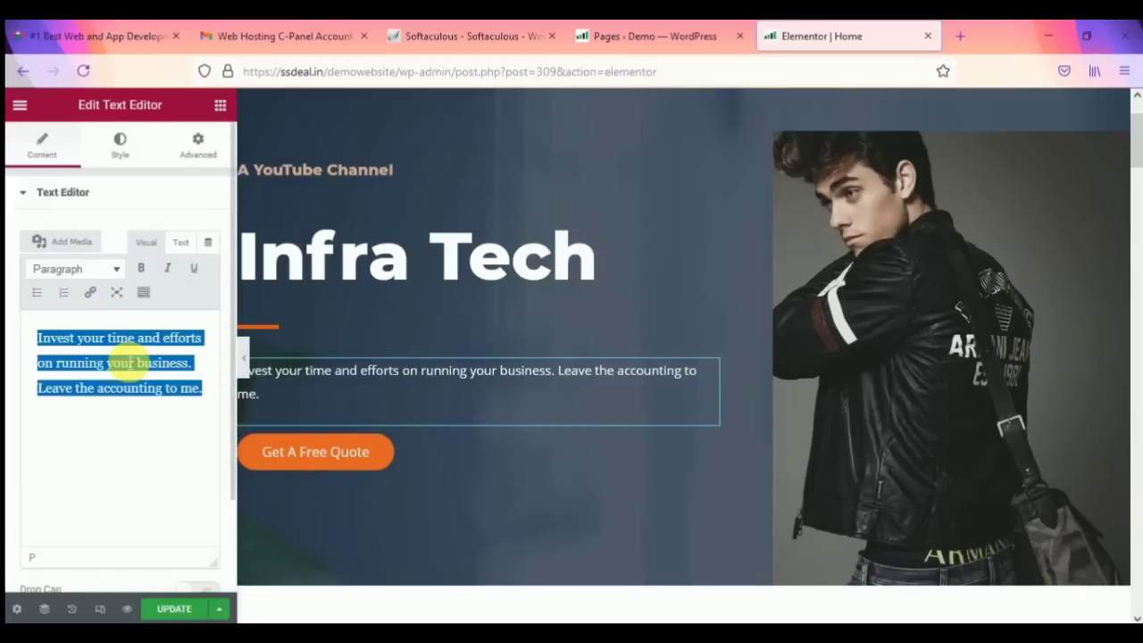
{"action": "type", "text": "It"}
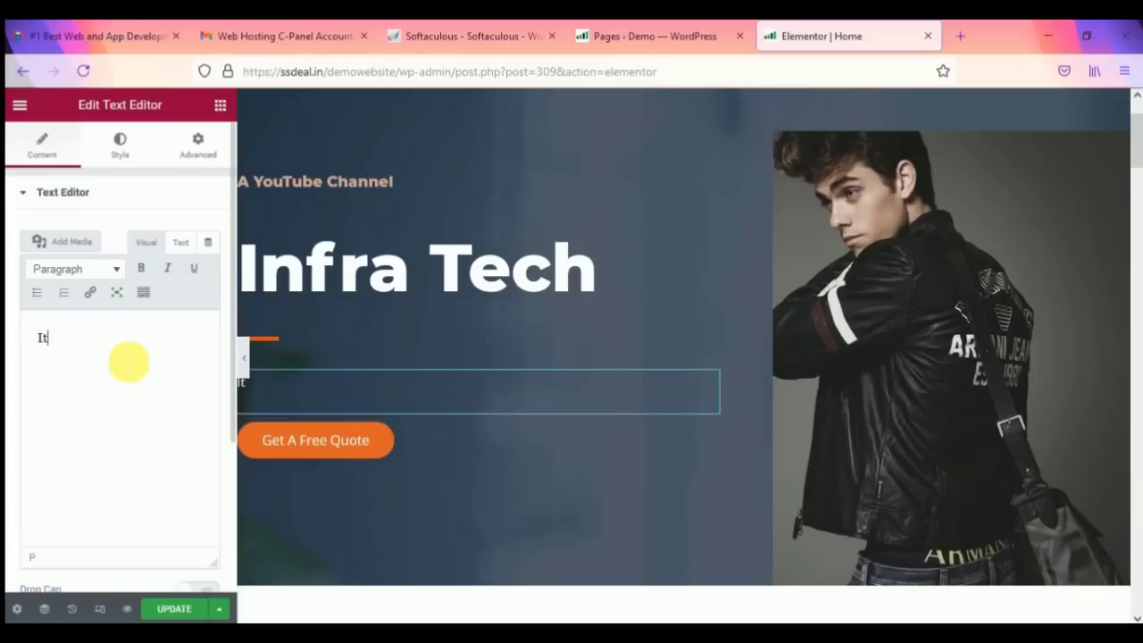
{"action": "type", "text": "'s a tech channel"}
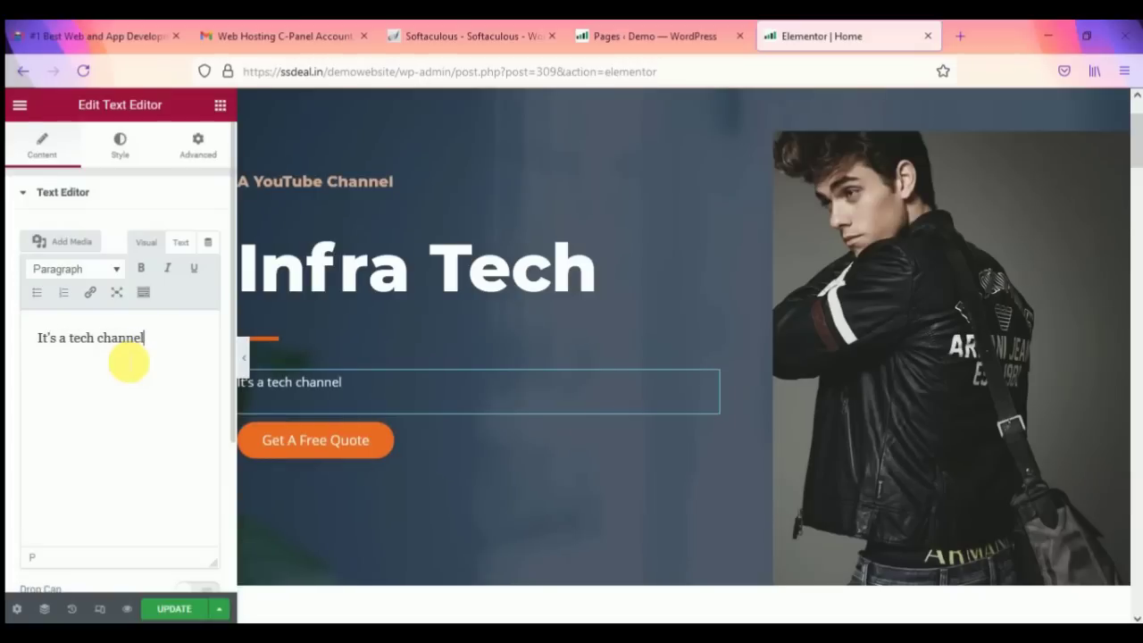
{"action": "type", "text": " where y"}
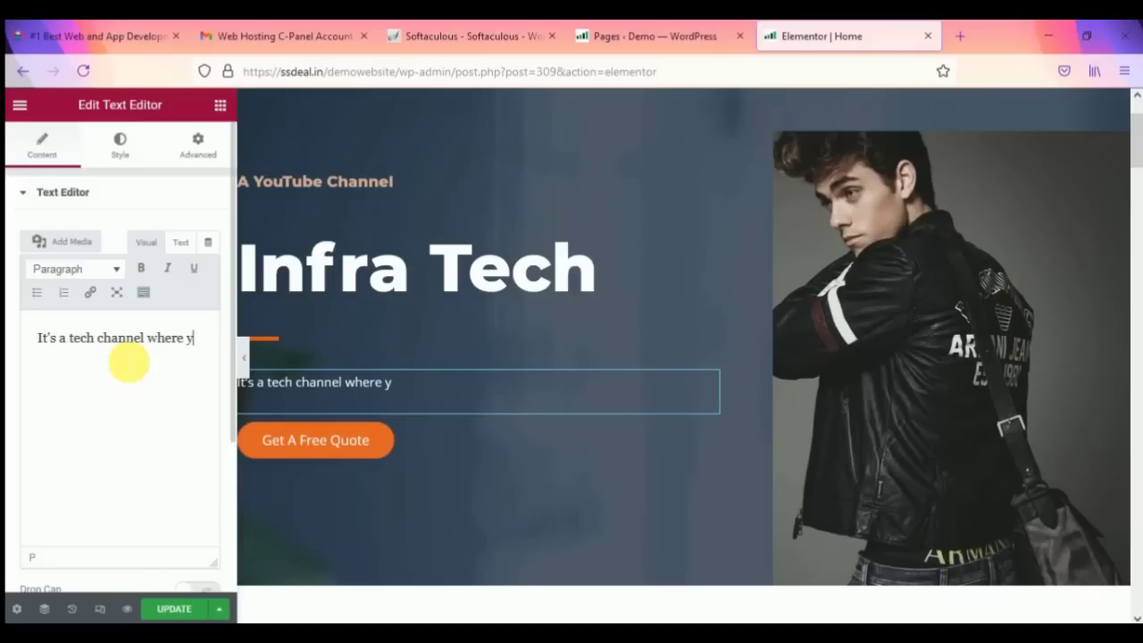
{"action": "type", "text": "ou lean"}
{"action": "type", "text": "n mor"}
{"action": "type", "text": "e about"}
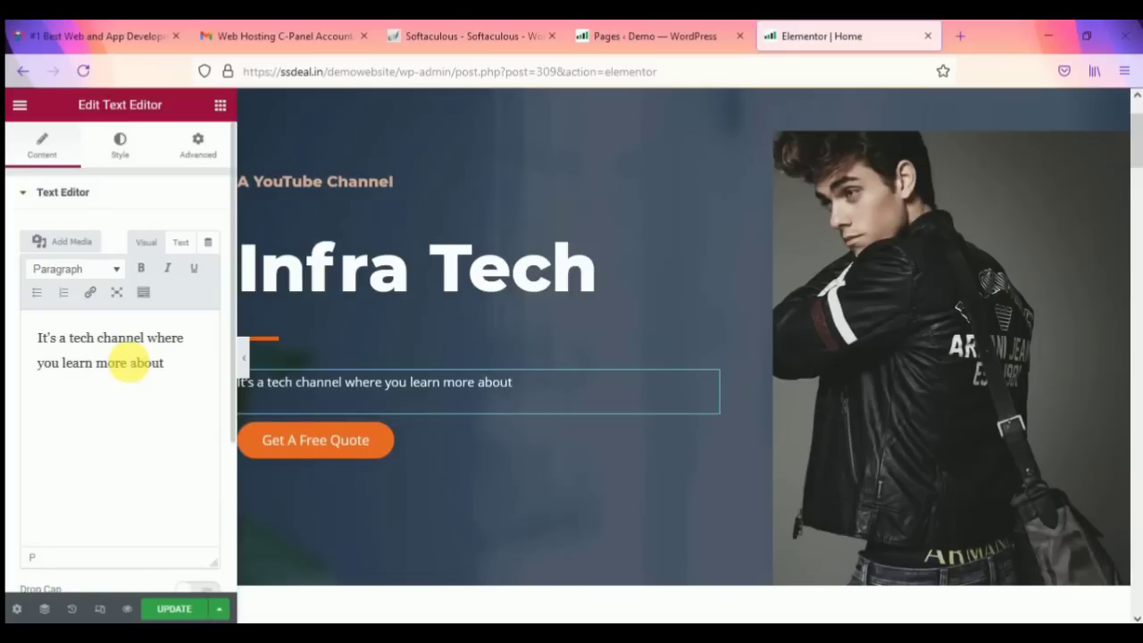
{"action": "type", "text": " latest gadgets"}
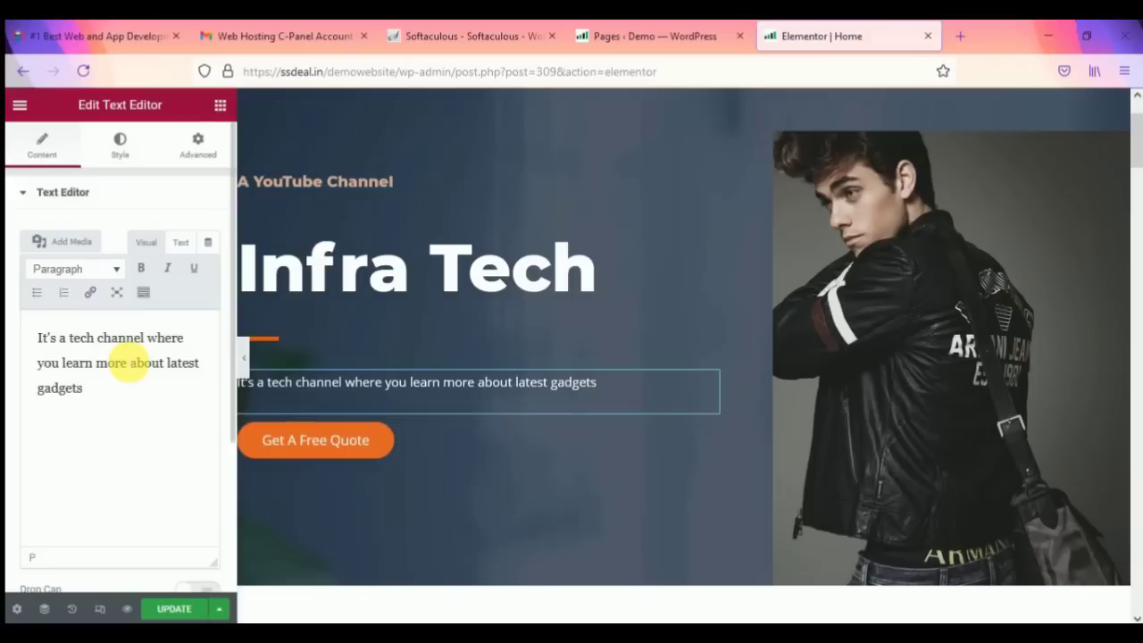
{"action": "type", "text": "info"}
{"action": "type", "text": ", tips "}
{"action": "type", "text": "& trciks"}
Step: Fix typos and continue with 'and also you get videos related to latest launched products'
{"action": "key", "text": "BackSpace"}
{"action": "key", "text": "BackSpace"}
{"action": "type", "text": "ks, etc."}
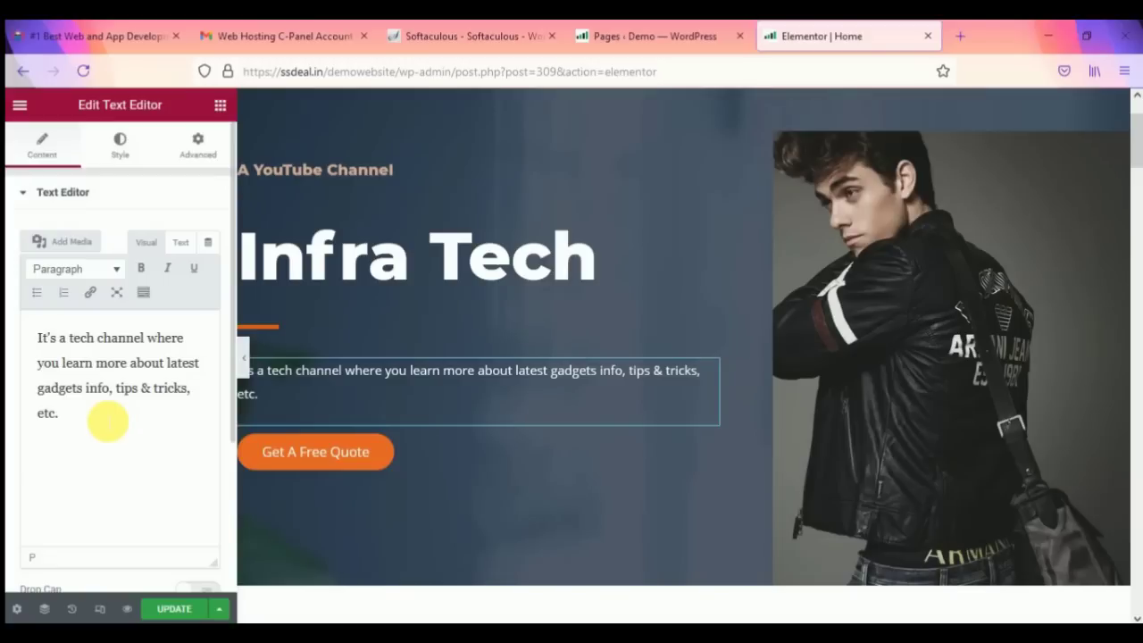
{"action": "key", "text": "BackSpace"}
{"action": "key", "text": "BackSpace"}
{"action": "key", "text": "BackSpace"}
{"action": "type", "text": "aand"}
{"action": "key", "text": "BackSpace"}
{"action": "key", "text": "BackSpace"}
{"action": "type", "text": "nd also"}
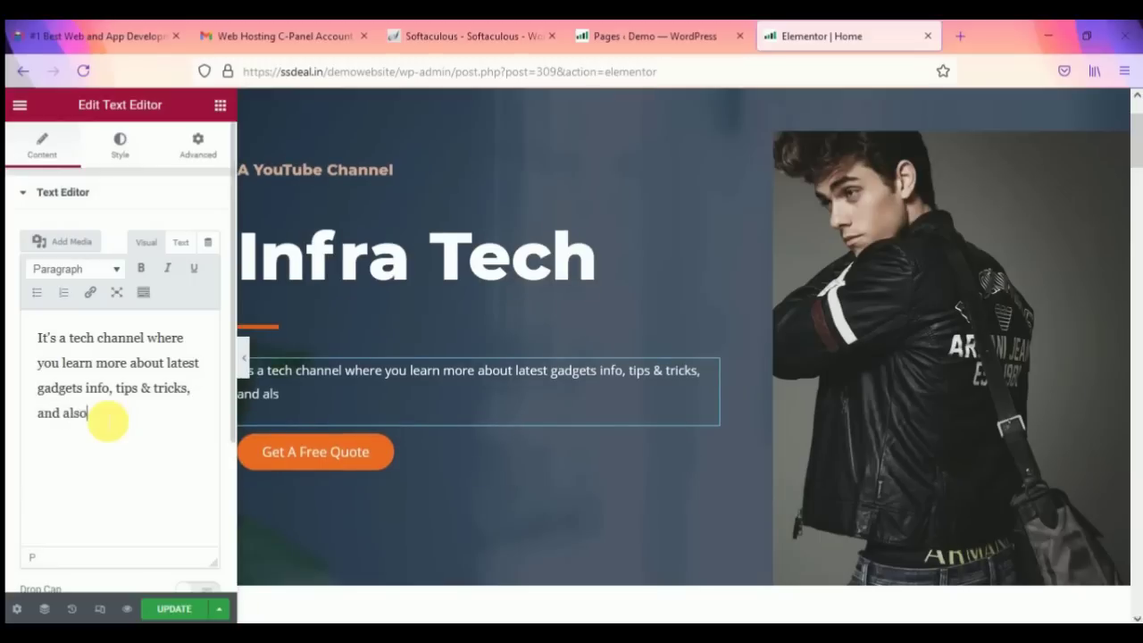
{"action": "type", "text": " you get"}
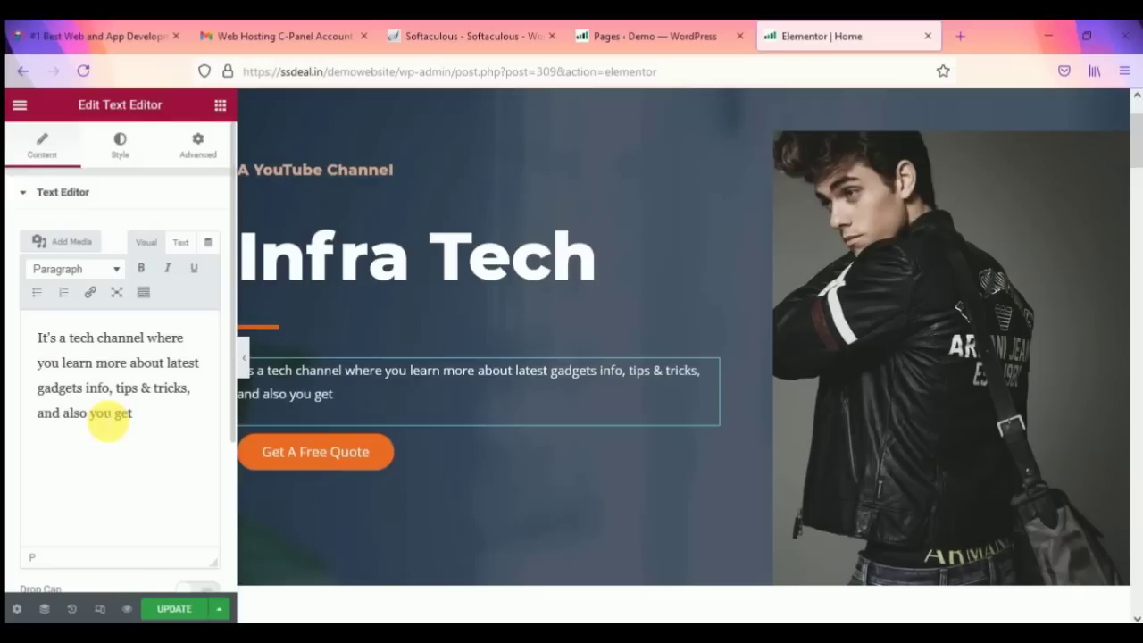
{"action": "type", "text": "videos relat"}
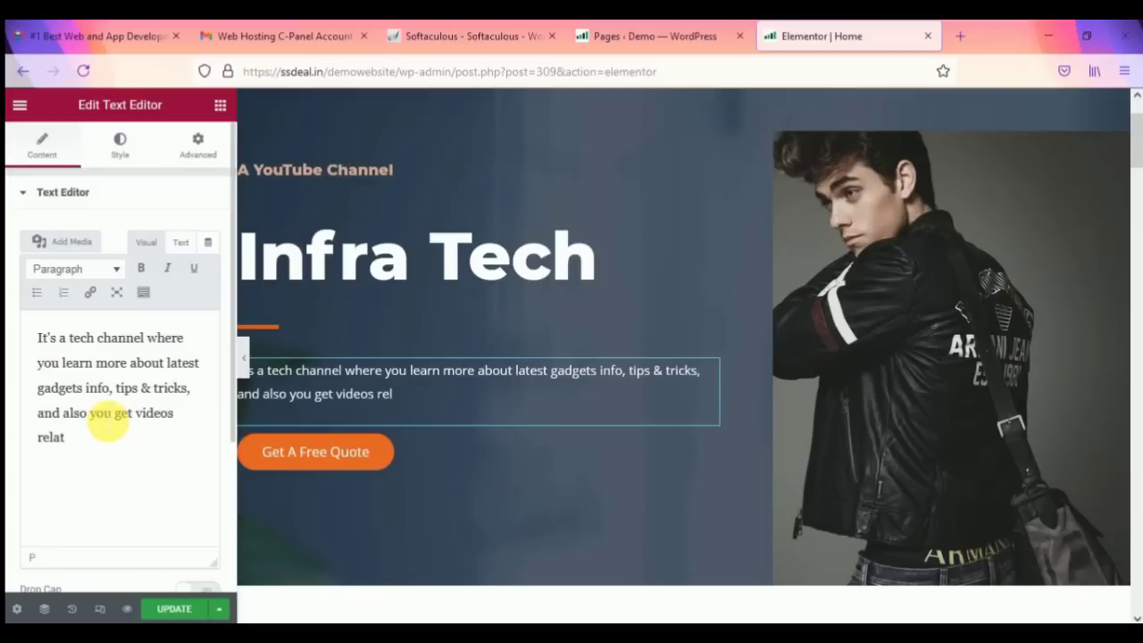
{"action": "type", "text": "ed to lastest"}
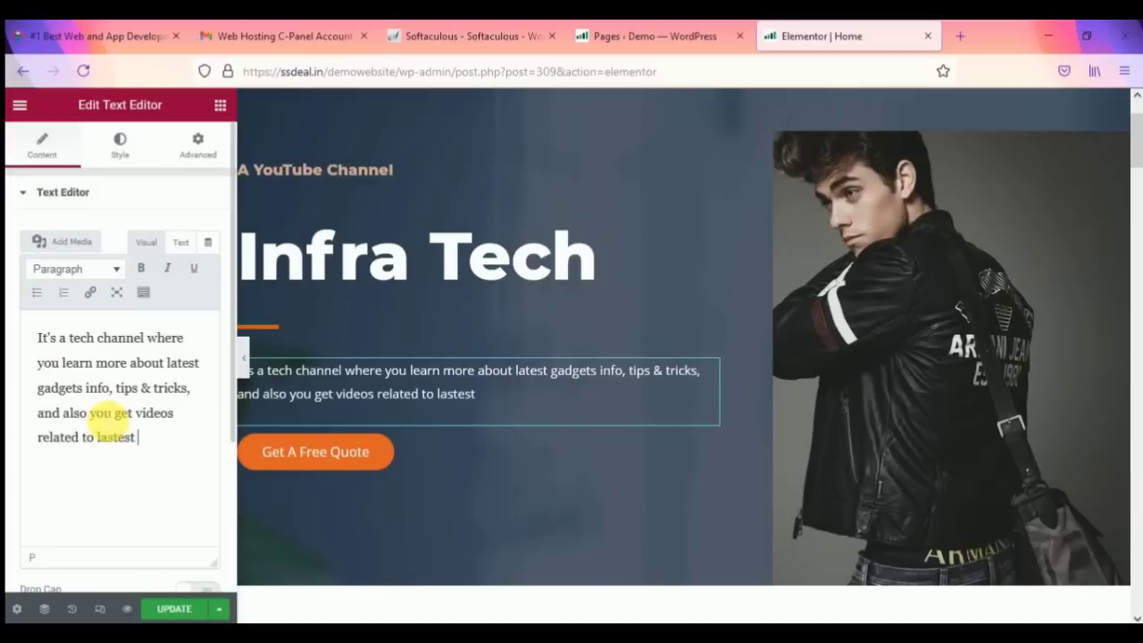
{"action": "type", "text": " launched p"}
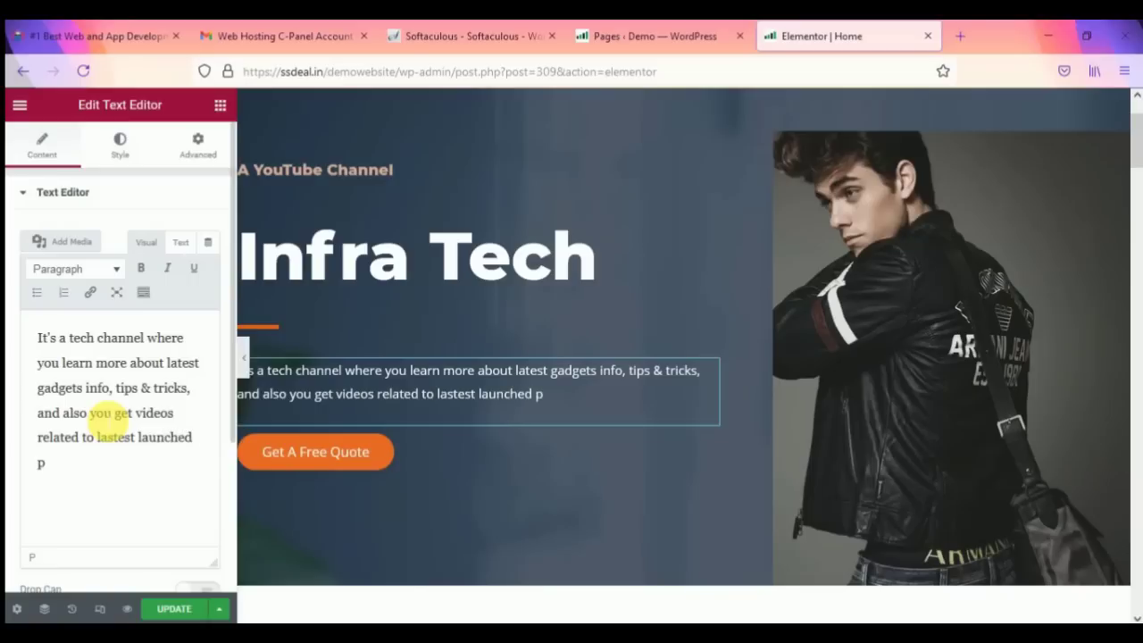
{"action": "type", "text": "roducts."}
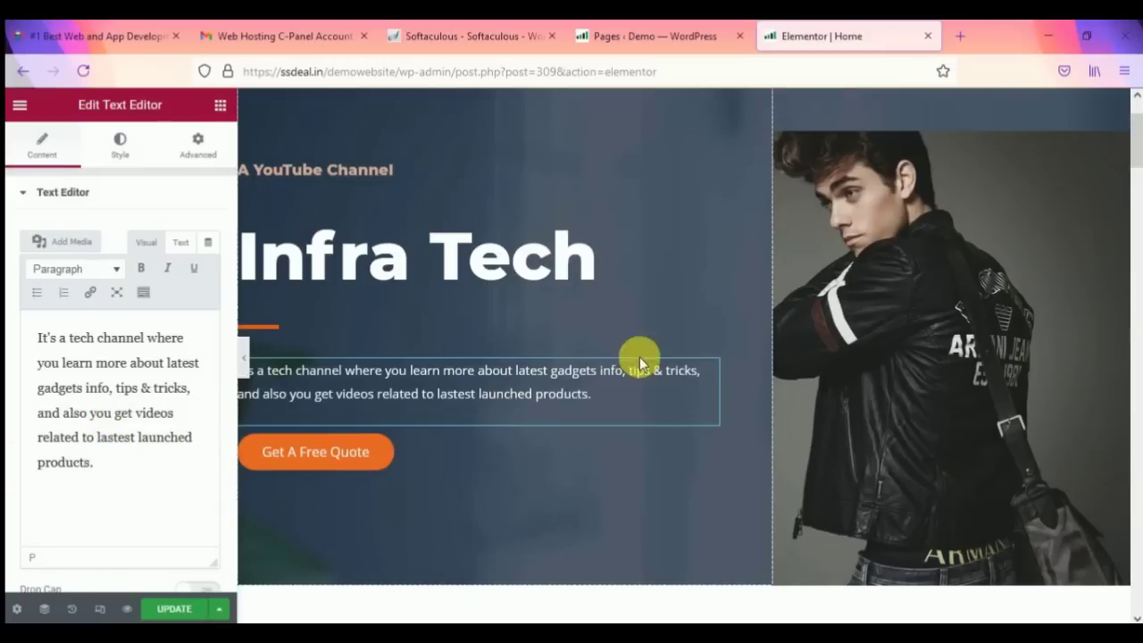
{"action": "scroll", "coordinate": [727, 305], "scroll_direction": "up", "scroll_amount": 2}
{"action": "scroll", "coordinate": [689, 306], "scroll_direction": "down", "scroll_amount": 3}
{"action": "scroll", "coordinate": [536, 321], "scroll_direction": "up", "scroll_amount": 1}
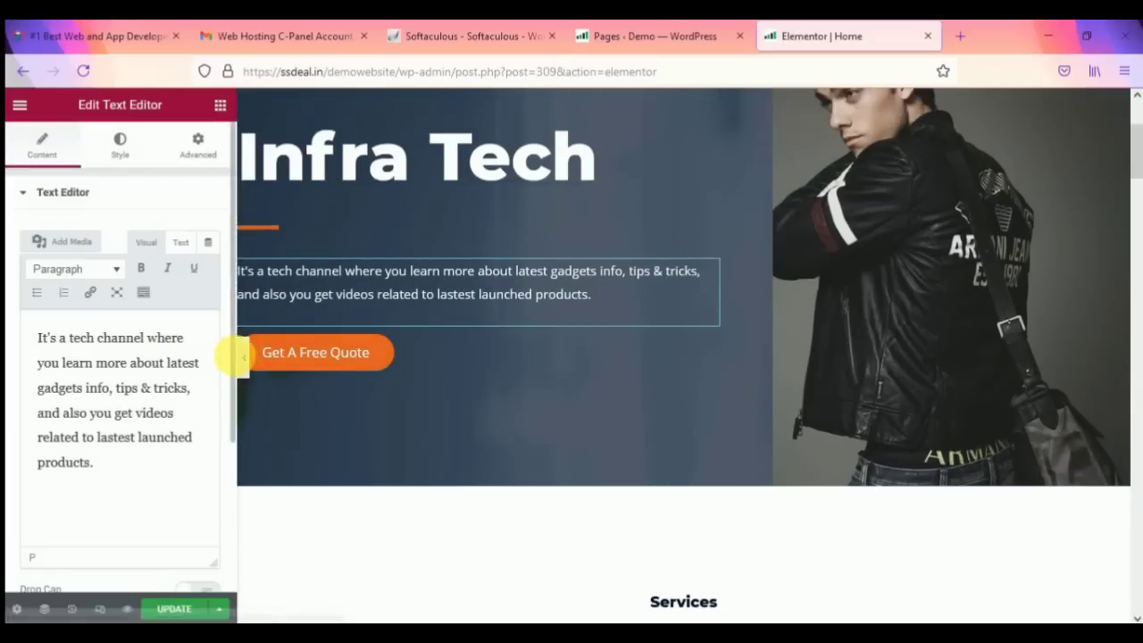
Step: Hide the editor panel to preview the updated hero, then restore the panel
{"action": "left_click", "coordinate": [244, 357]}
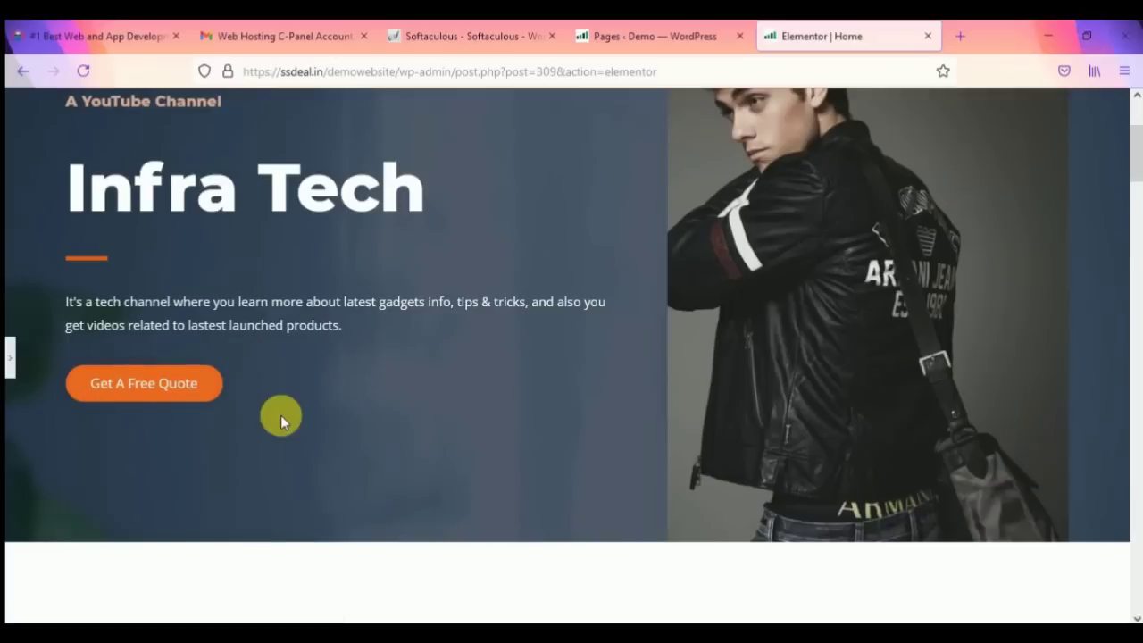
{"action": "scroll", "coordinate": [268, 384], "scroll_direction": "up", "scroll_amount": 1}
{"action": "scroll", "coordinate": [268, 321], "scroll_direction": "down", "scroll_amount": 2}
{"action": "scroll", "coordinate": [250, 344], "scroll_direction": "up", "scroll_amount": 2}
{"action": "scroll", "coordinate": [357, 460], "scroll_direction": "down", "scroll_amount": 2}
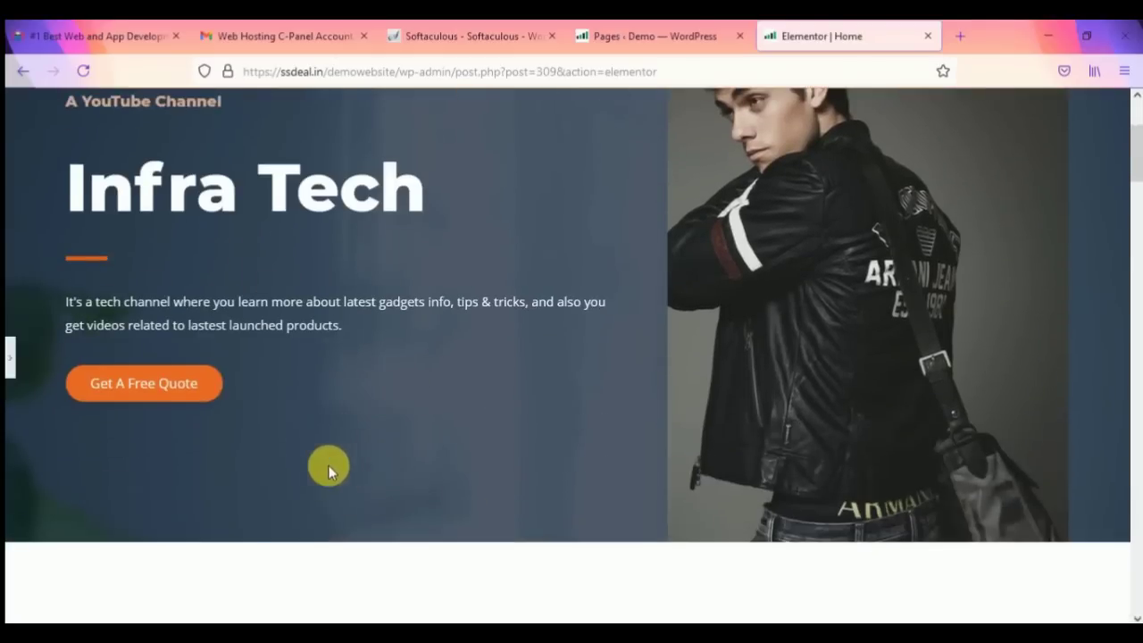
{"action": "scroll", "coordinate": [446, 388], "scroll_direction": "up", "scroll_amount": 2}
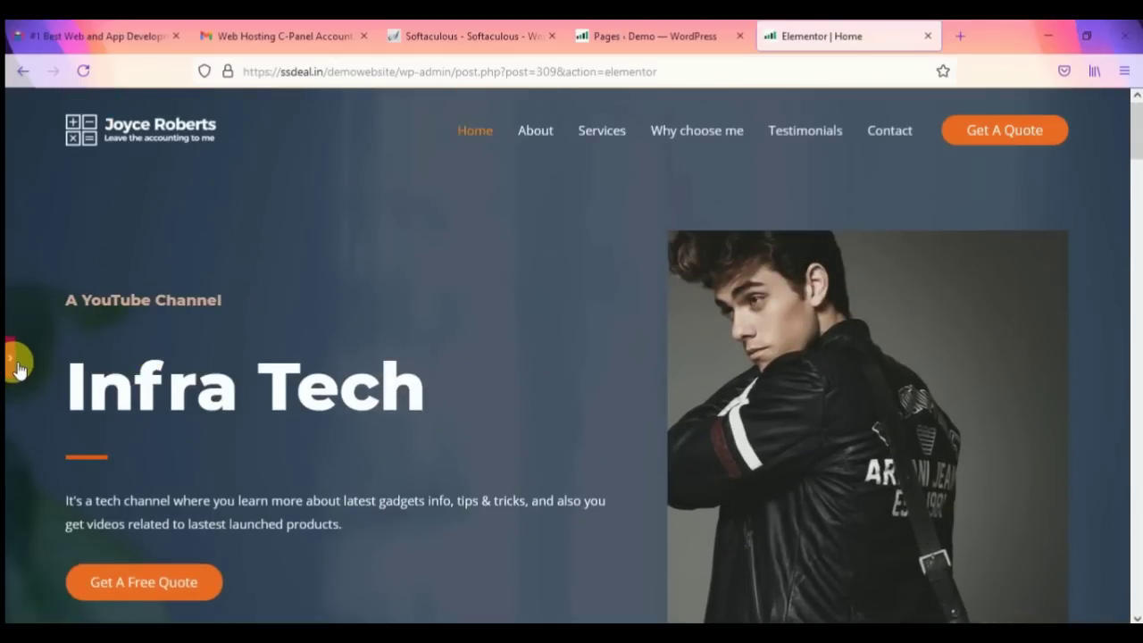
{"action": "left_click", "coordinate": [18, 367]}
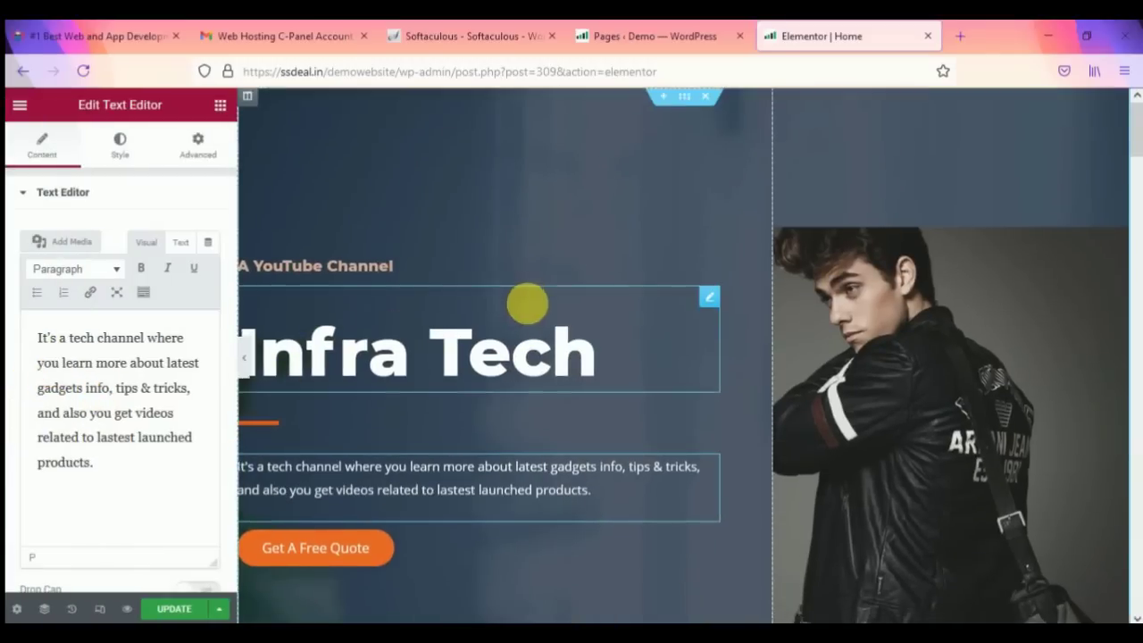
Step: Save the Home page changes
{"action": "scroll", "coordinate": [526, 304], "scroll_direction": "down", "scroll_amount": 5}
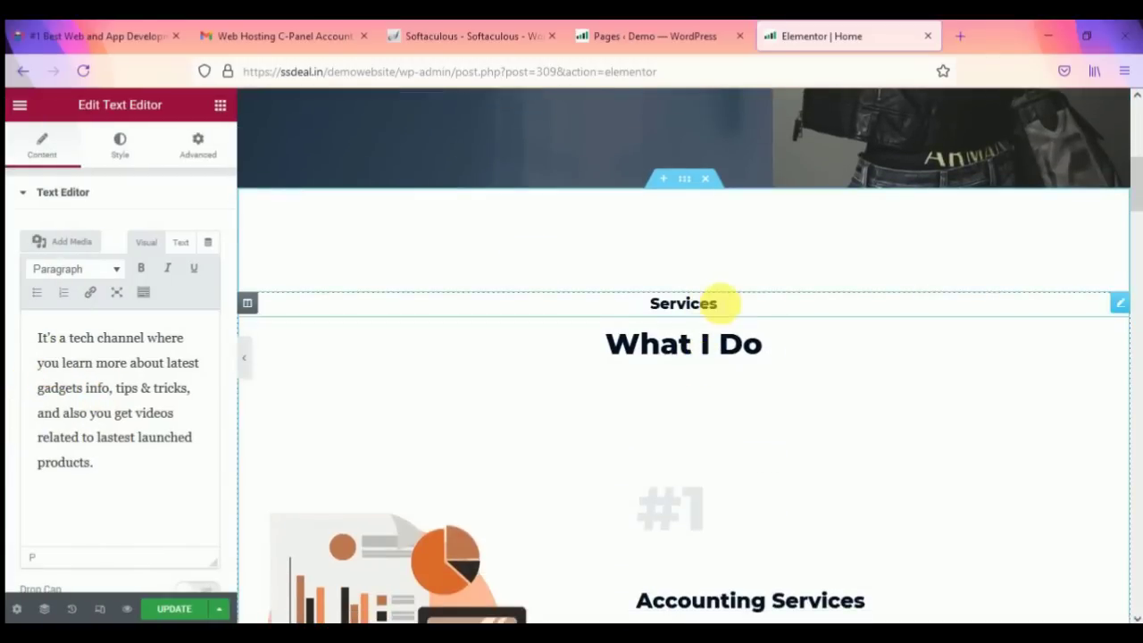
{"action": "scroll", "coordinate": [721, 301], "scroll_direction": "down", "scroll_amount": 2}
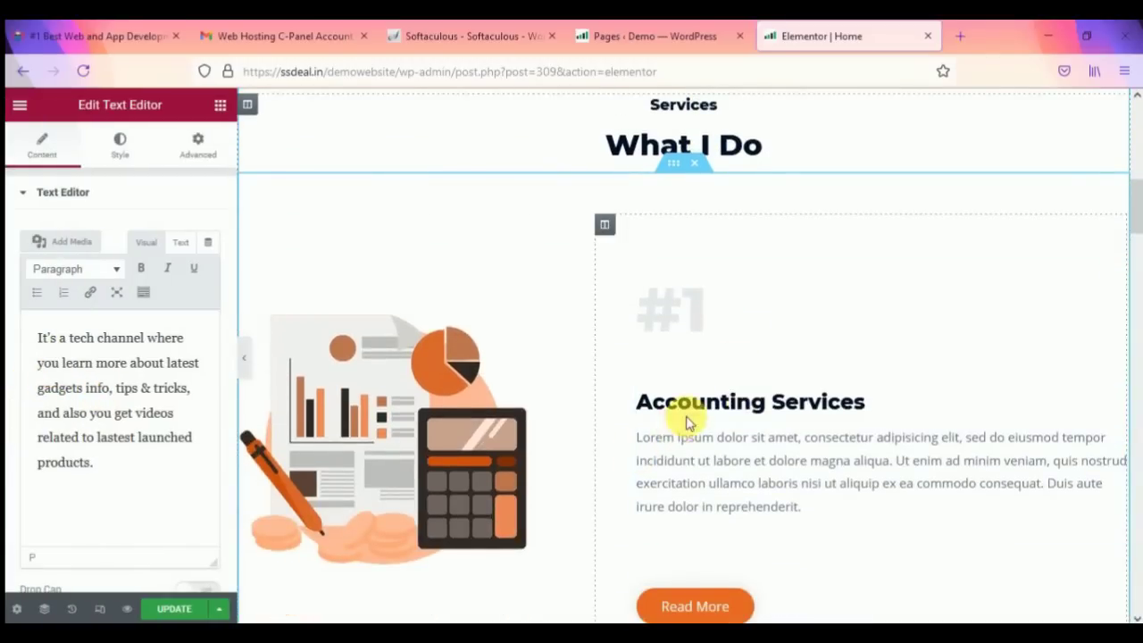
{"action": "scroll", "coordinate": [688, 401], "scroll_direction": "down", "scroll_amount": 4}
{"action": "scroll", "coordinate": [582, 503], "scroll_direction": "down", "scroll_amount": 2}
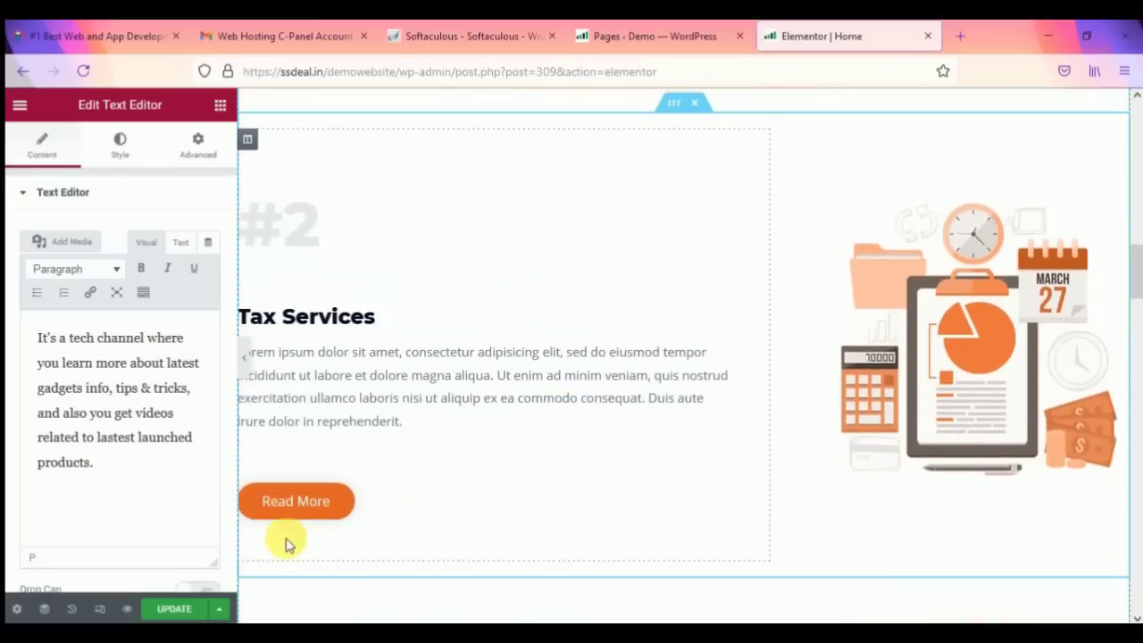
{"action": "left_click", "coordinate": [187, 609]}
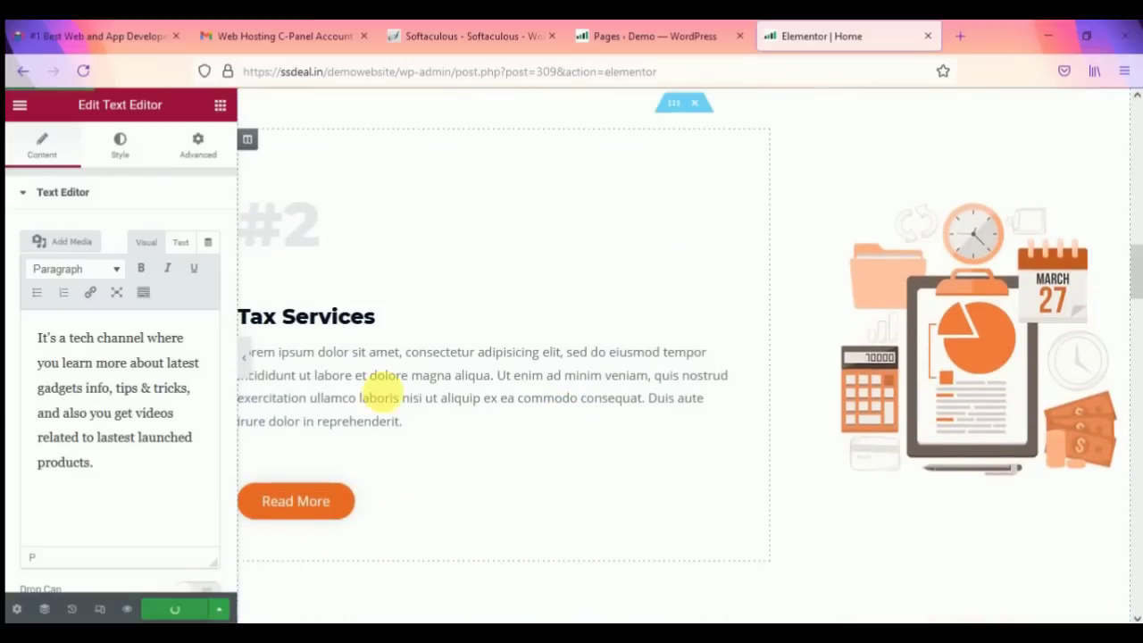
Step: Inspect the Tax Services illustration, description and heading widgets, then return toward the hero
{"action": "left_click", "coordinate": [953, 292]}
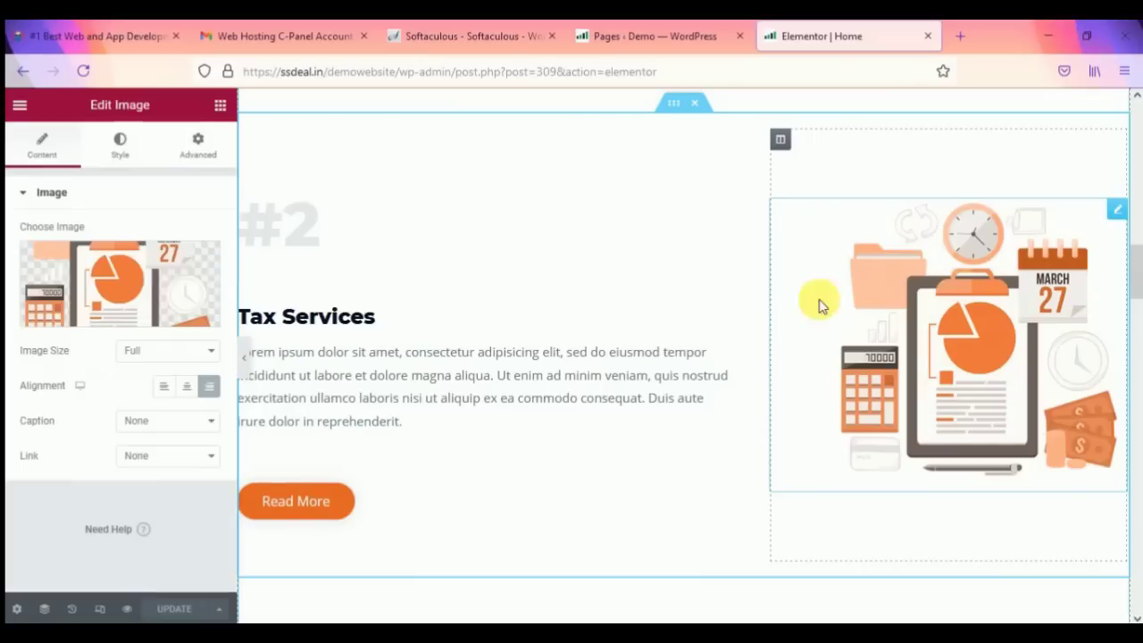
{"action": "scroll", "coordinate": [407, 402], "scroll_direction": "up", "scroll_amount": 2}
{"action": "scroll", "coordinate": [403, 435], "scroll_direction": "down", "scroll_amount": 2}
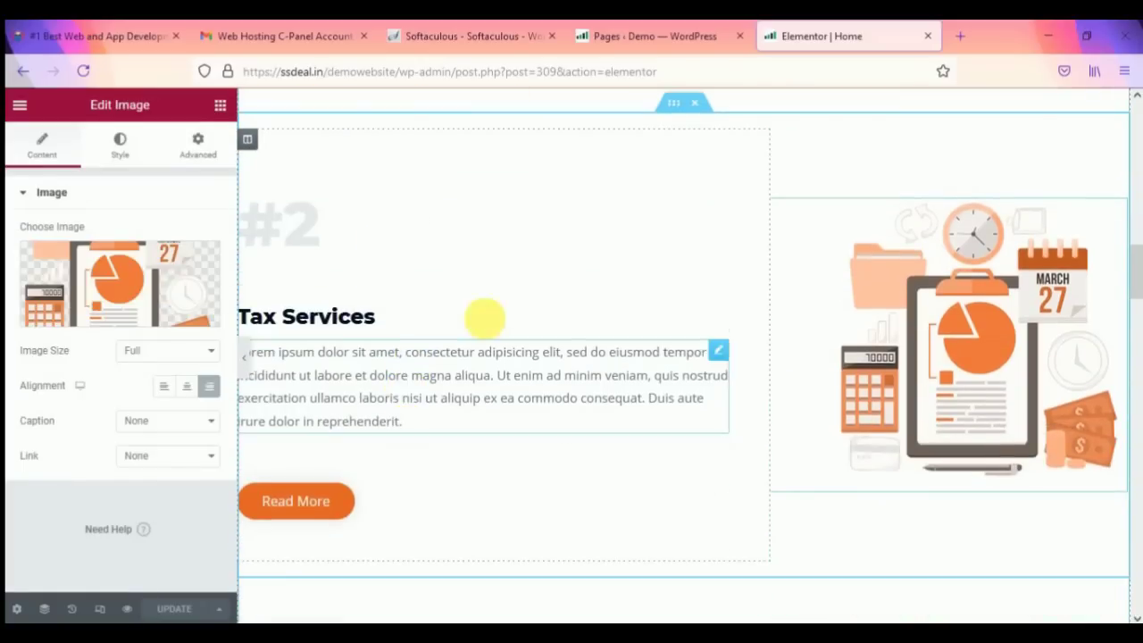
{"action": "left_click", "coordinate": [384, 357]}
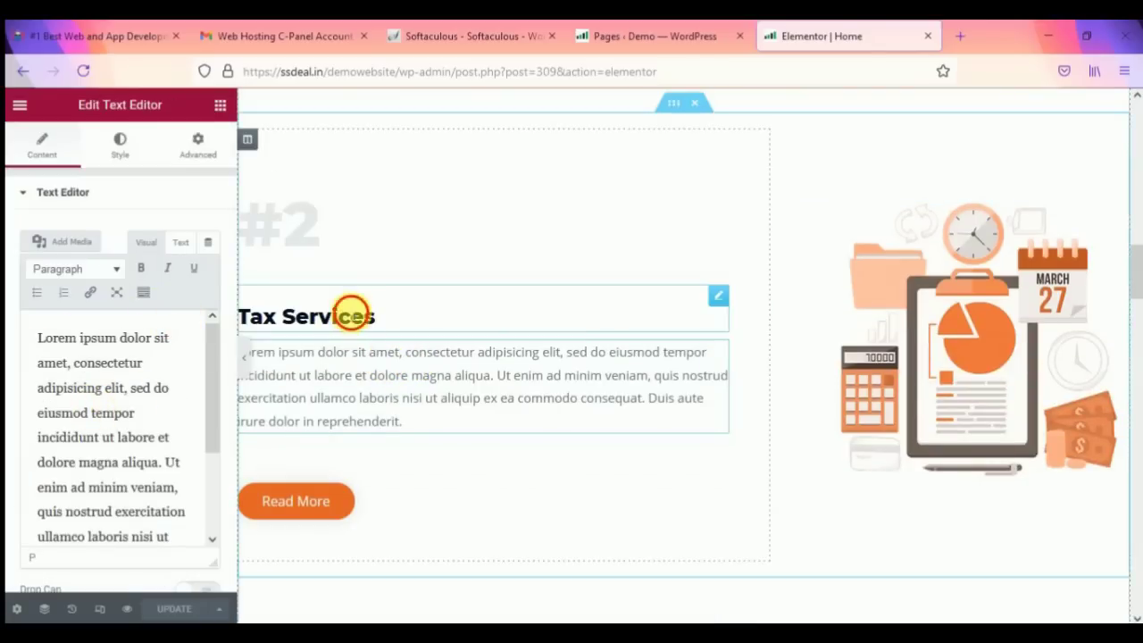
{"action": "left_click", "coordinate": [349, 312]}
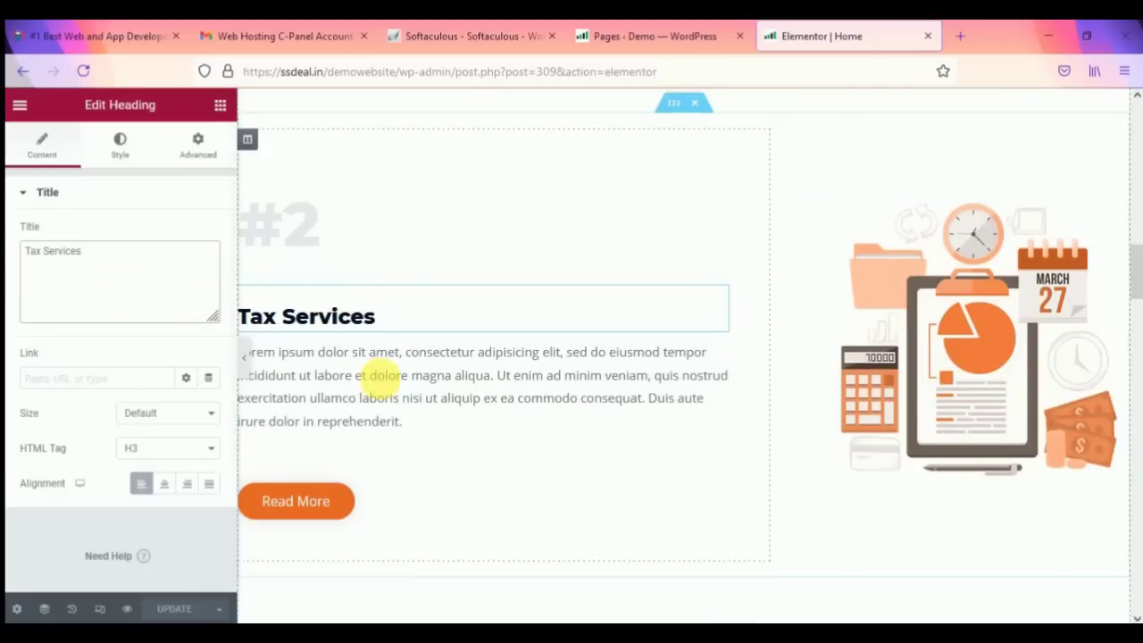
{"action": "scroll", "coordinate": [378, 450], "scroll_direction": "up", "scroll_amount": 10}
{"action": "scroll", "coordinate": [664, 373], "scroll_direction": "up", "scroll_amount": 2}
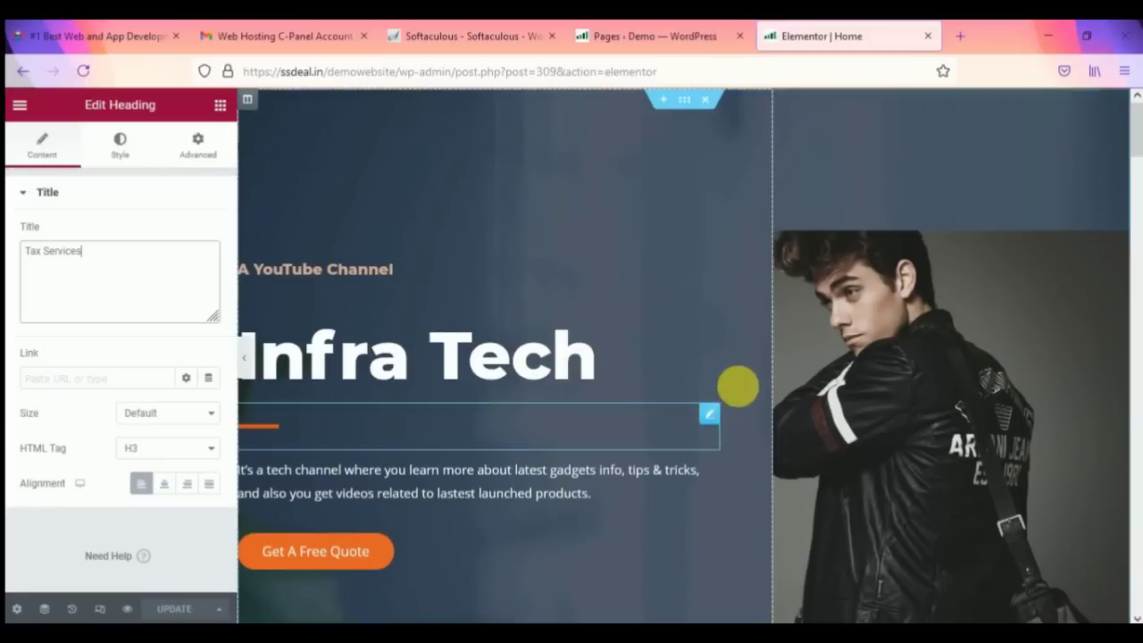
Step: Change the hero button text to 'Book Now' and select its placeholder # link
{"action": "left_click", "coordinate": [384, 554]}
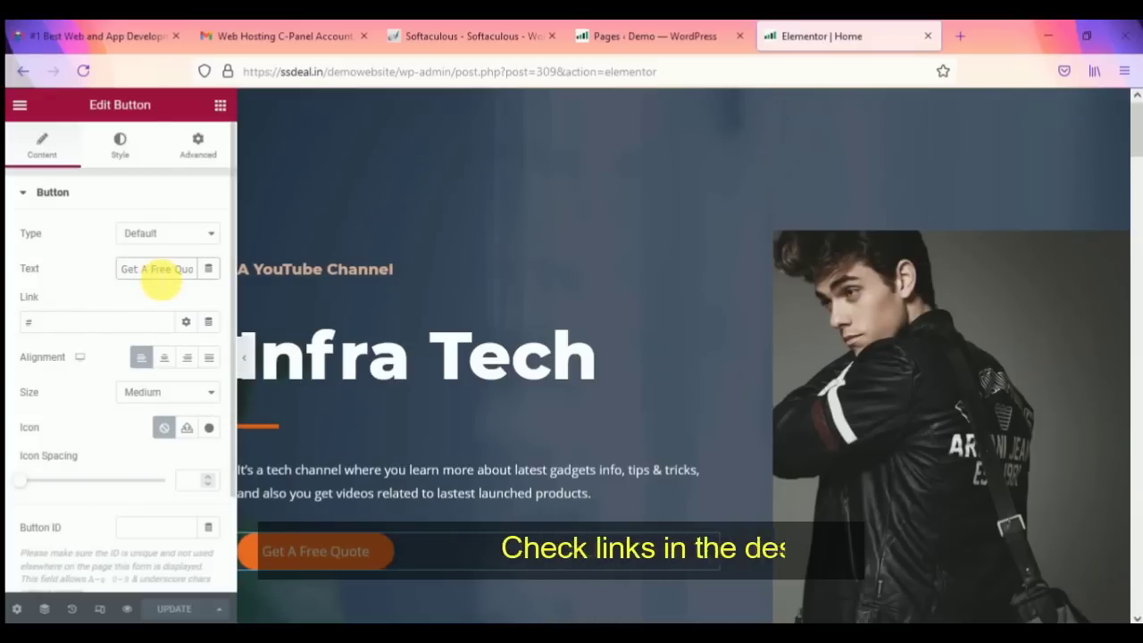
{"action": "triple_click", "coordinate": [157, 276]}
{"action": "type", "text": "Bo"}
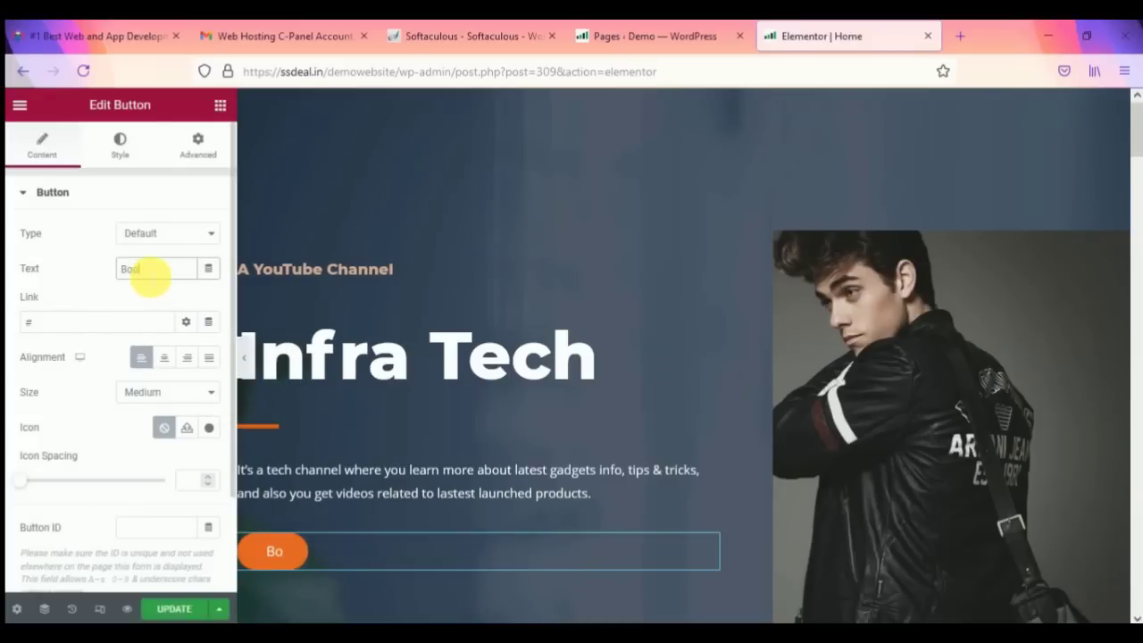
{"action": "type", "text": "ok Now"}
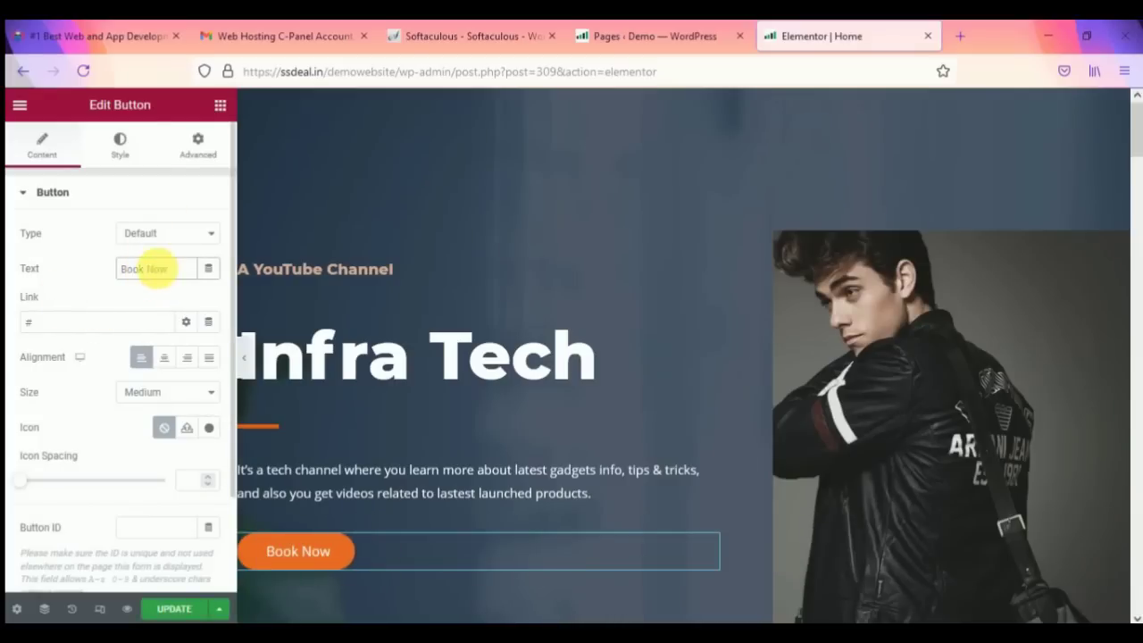
{"action": "left_click", "coordinate": [31, 323]}
{"action": "left_click_drag", "start_coordinate": [36, 323], "coordinate": [11, 329]}
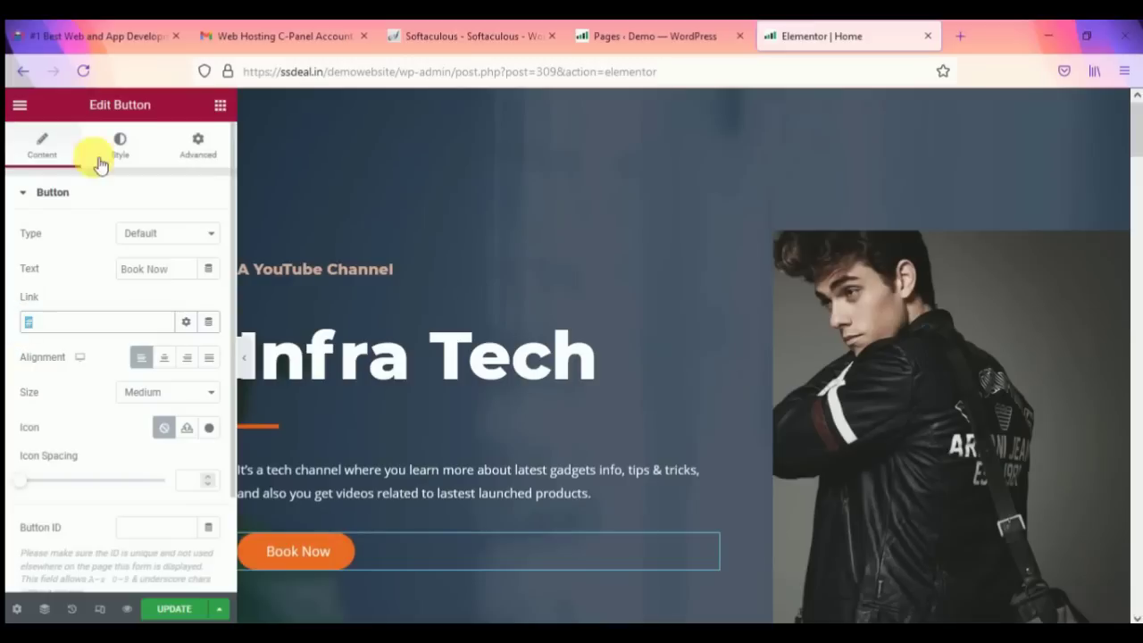
Step: Scroll down through the Always On Time, Hard Working, 24/7 Availability, testimonials and logo sections
{"action": "scroll", "coordinate": [457, 377], "scroll_direction": "down", "scroll_amount": 2}
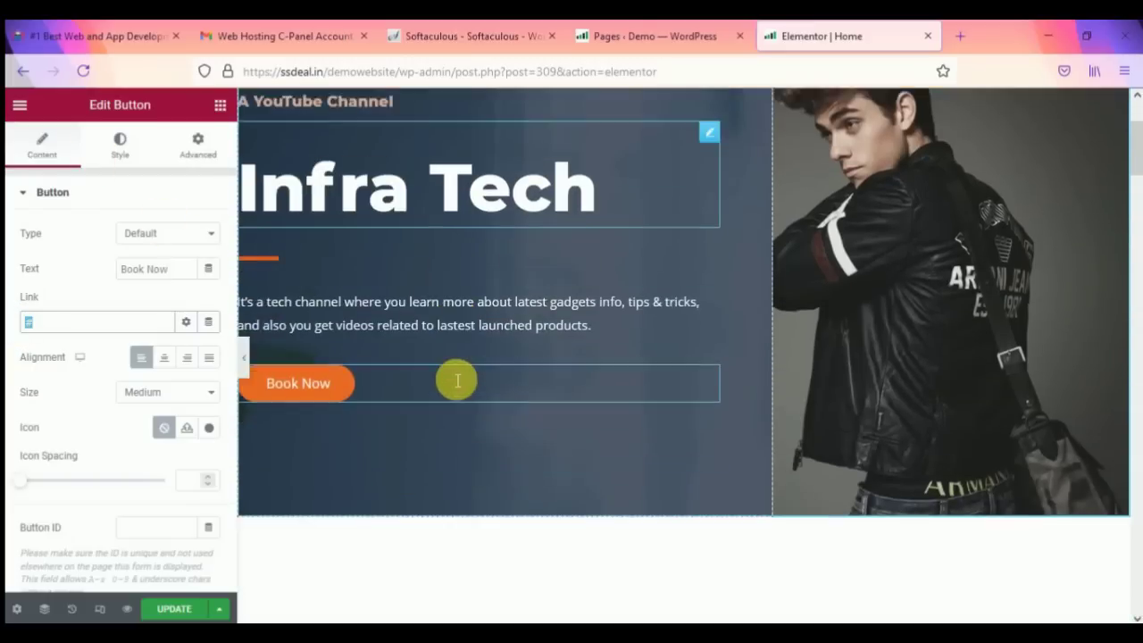
{"action": "scroll", "coordinate": [709, 365], "scroll_direction": "up", "scroll_amount": 2}
{"action": "scroll", "coordinate": [701, 349], "scroll_direction": "down", "scroll_amount": 5}
{"action": "scroll", "coordinate": [707, 357], "scroll_direction": "down", "scroll_amount": 12}
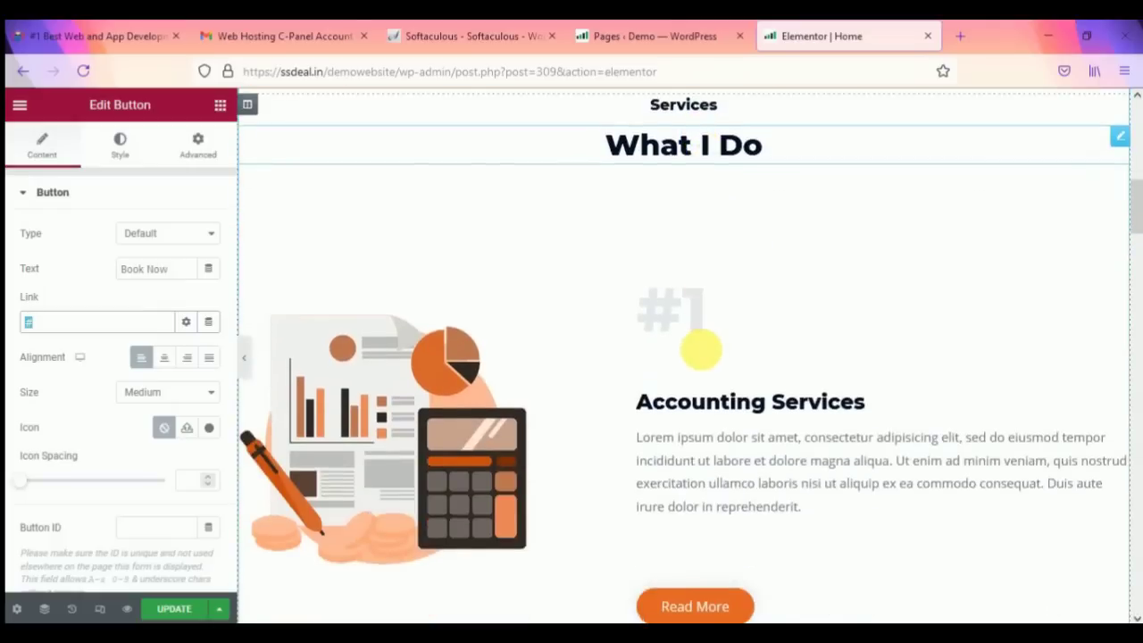
{"action": "scroll", "coordinate": [702, 349], "scroll_direction": "down", "scroll_amount": 4}
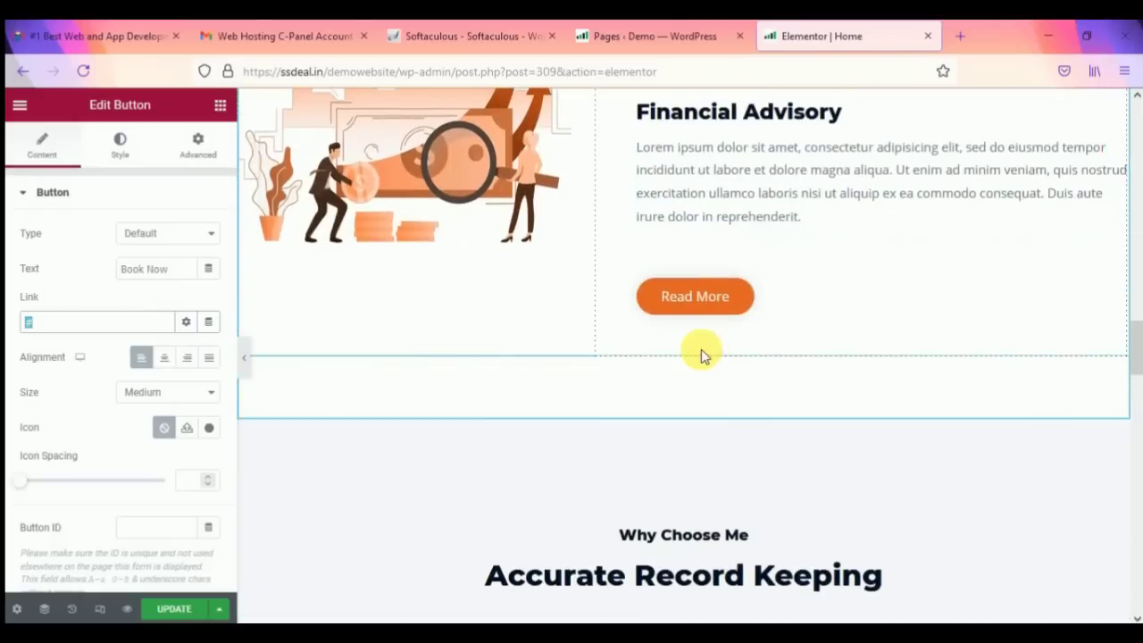
{"action": "scroll", "coordinate": [683, 259], "scroll_direction": "down", "scroll_amount": 1}
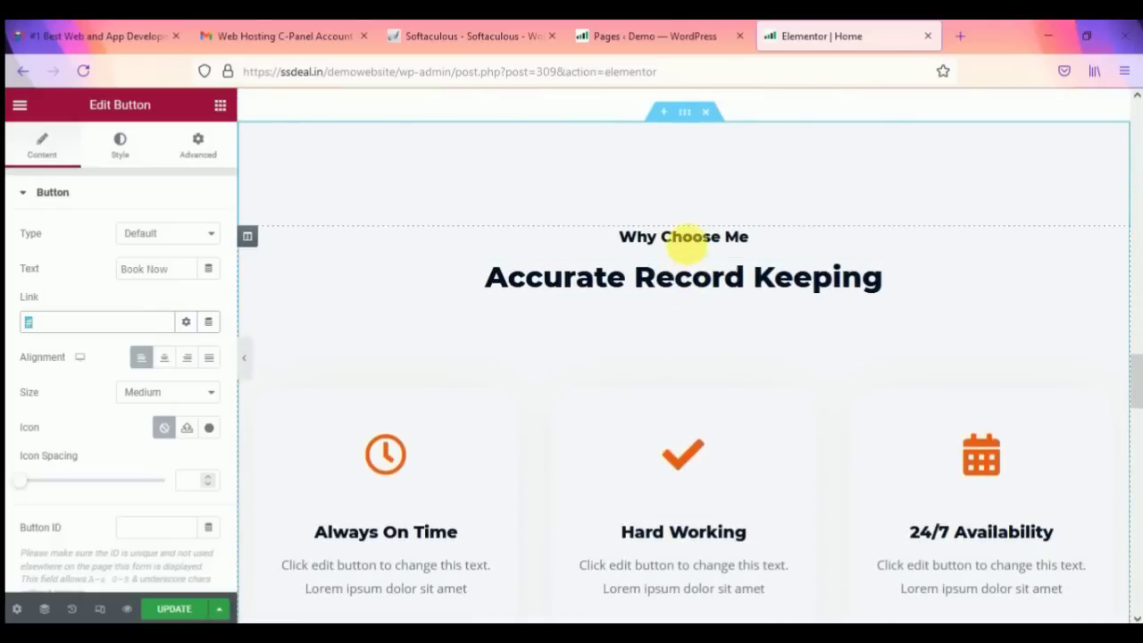
{"action": "scroll", "coordinate": [700, 256], "scroll_direction": "down", "scroll_amount": 3}
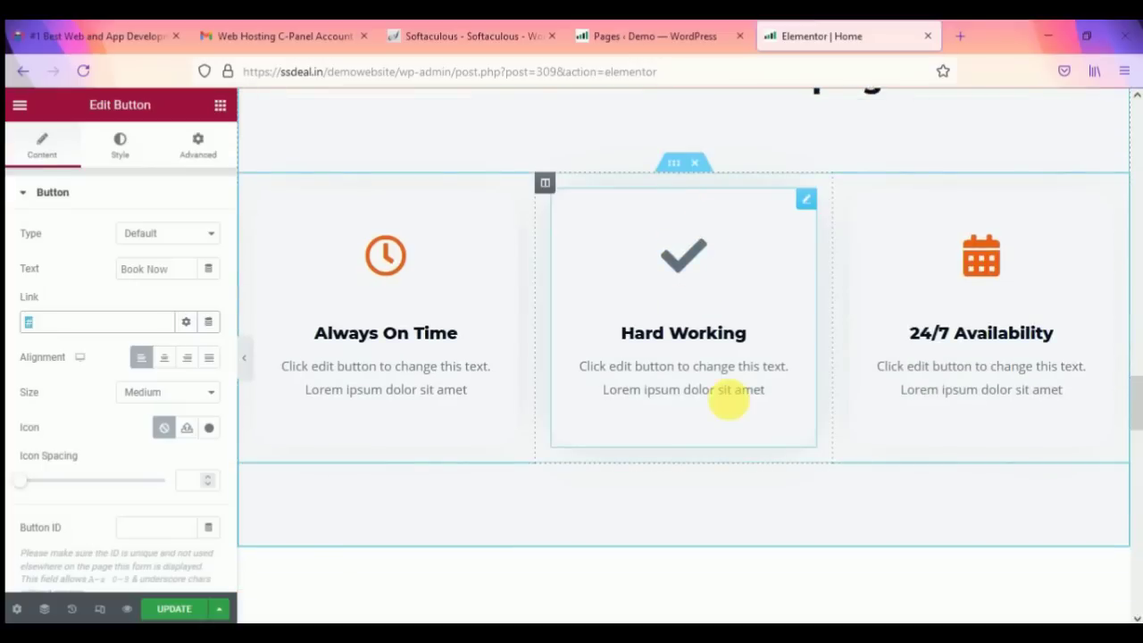
{"action": "scroll", "coordinate": [701, 467], "scroll_direction": "down", "scroll_amount": 2}
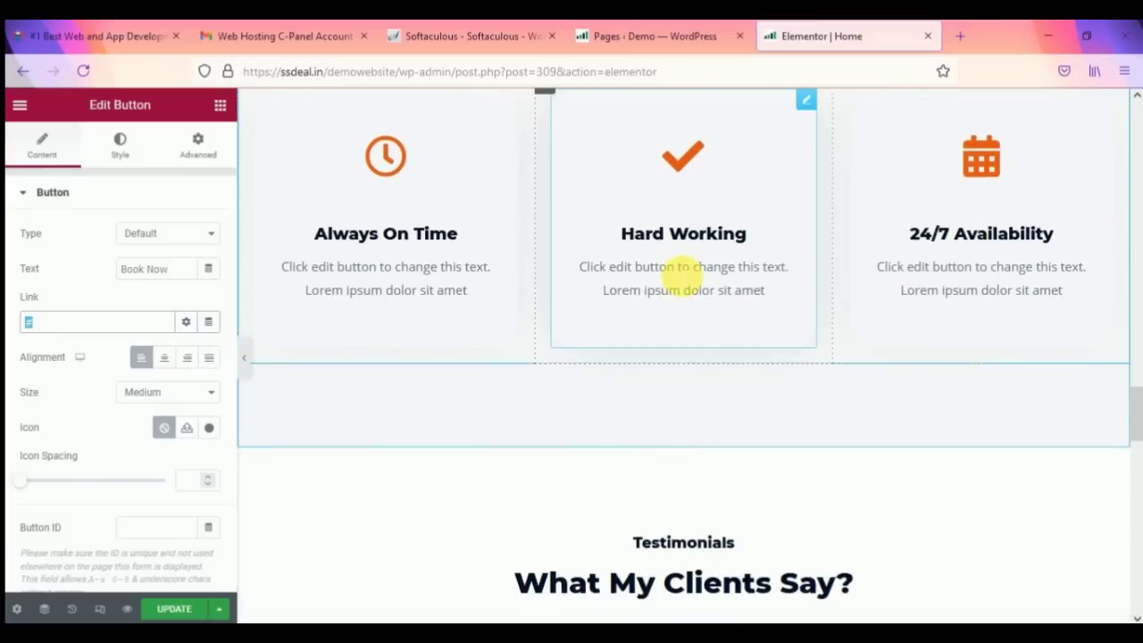
{"action": "scroll", "coordinate": [678, 308], "scroll_direction": "down", "scroll_amount": 5}
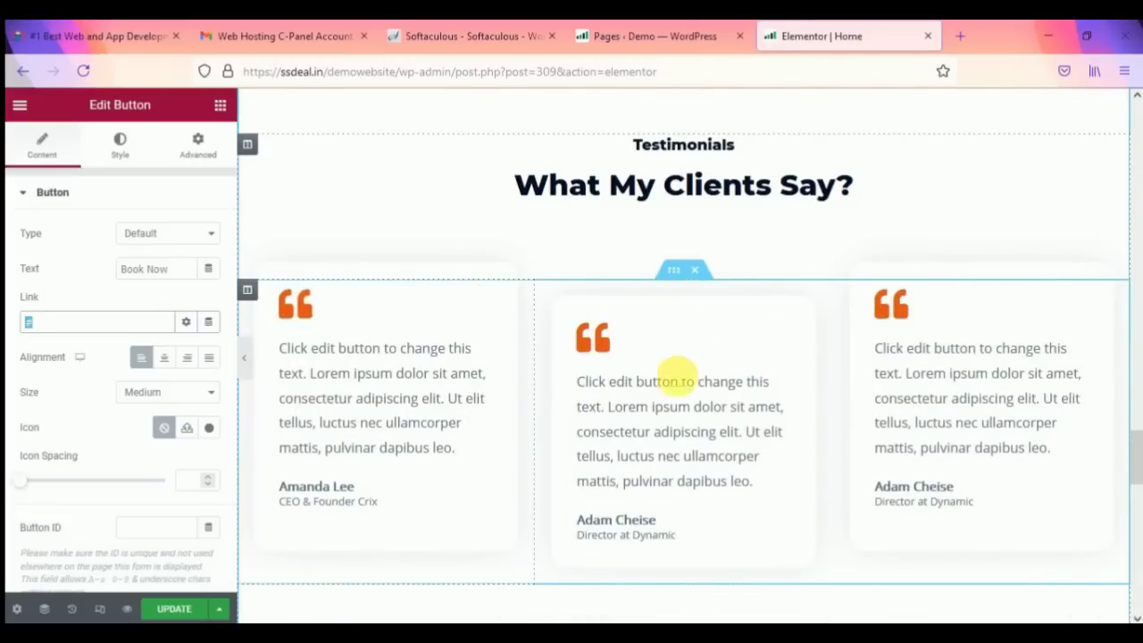
{"action": "scroll", "coordinate": [678, 375], "scroll_direction": "down", "scroll_amount": 4}
{"action": "scroll", "coordinate": [658, 438], "scroll_direction": "down", "scroll_amount": 1}
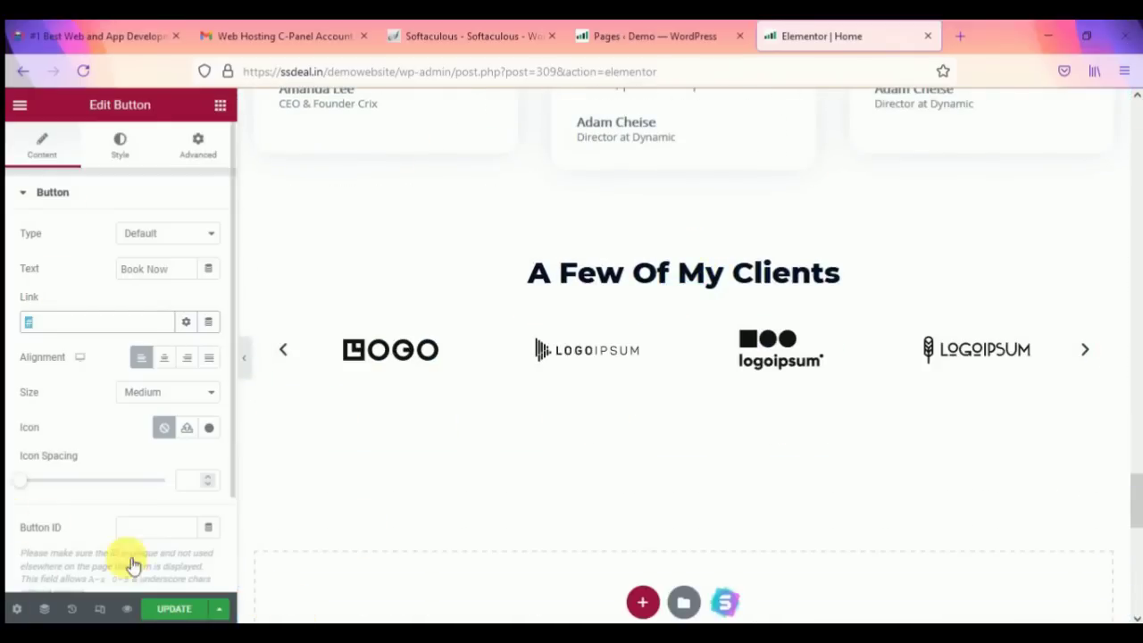
Step: Save the Book Now button change with UPDATE
{"action": "left_click", "coordinate": [169, 610]}
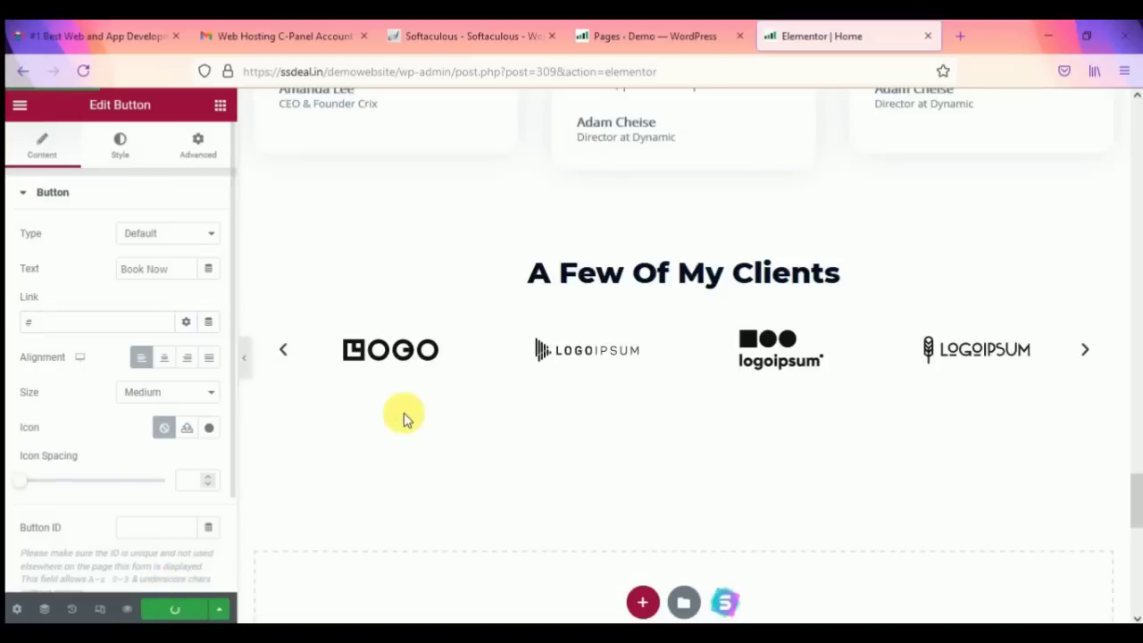
{"action": "scroll", "coordinate": [473, 385], "scroll_direction": "down", "scroll_amount": 10}
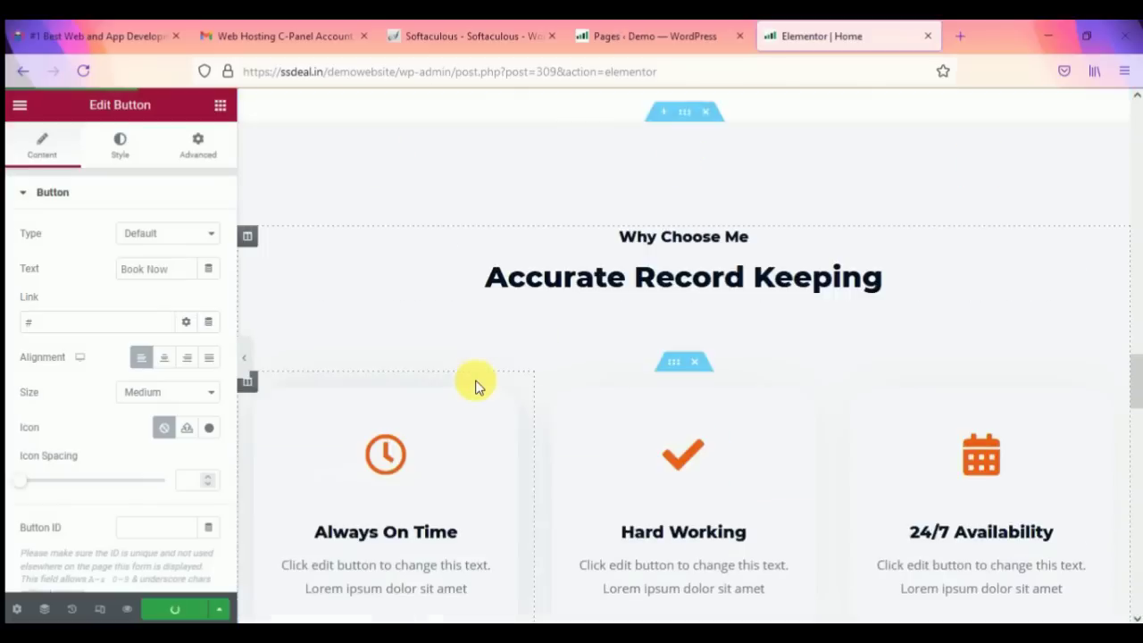
{"action": "scroll", "coordinate": [684, 212], "scroll_direction": "up", "scroll_amount": 3}
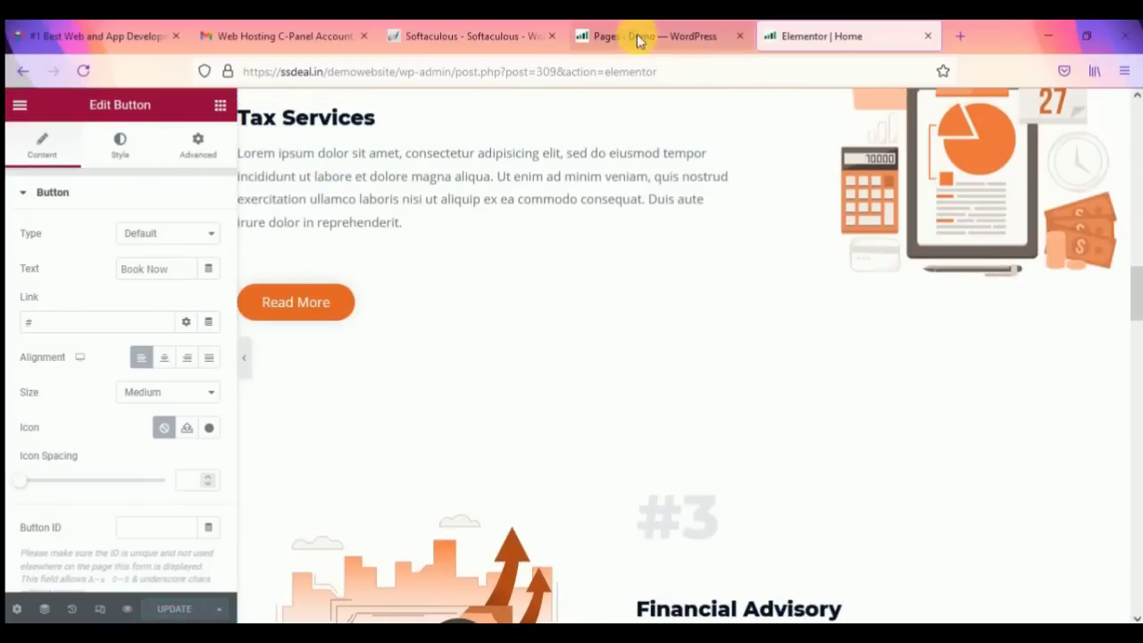
Step: From the Pages tab, open Visit Site in a new tab placed after the editor
{"action": "left_click", "coordinate": [638, 36]}
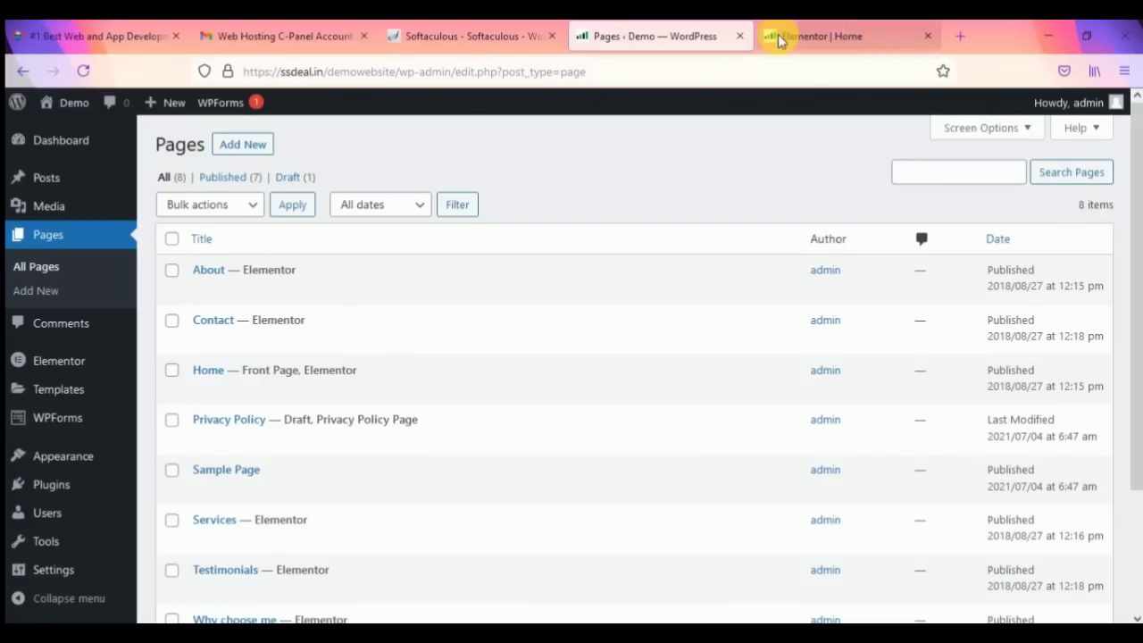
{"action": "mouse_move", "coordinate": [76, 106]}
{"action": "right_click", "coordinate": [73, 132]}
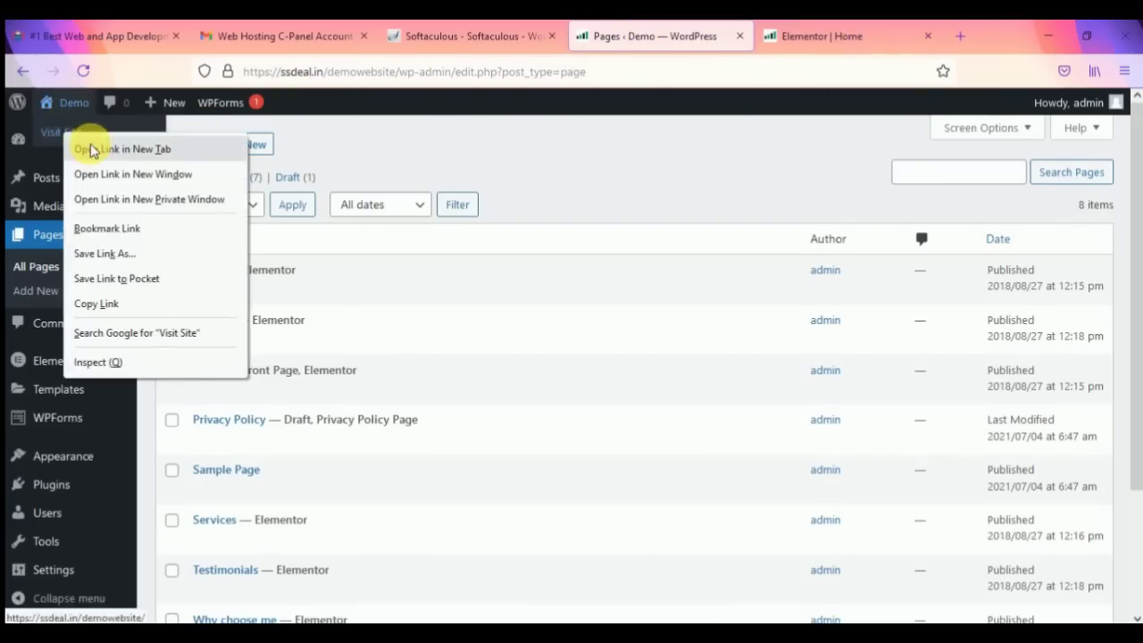
{"action": "left_click", "coordinate": [89, 145]}
{"action": "left_click_drag", "start_coordinate": [694, 36], "coordinate": [850, 36]}
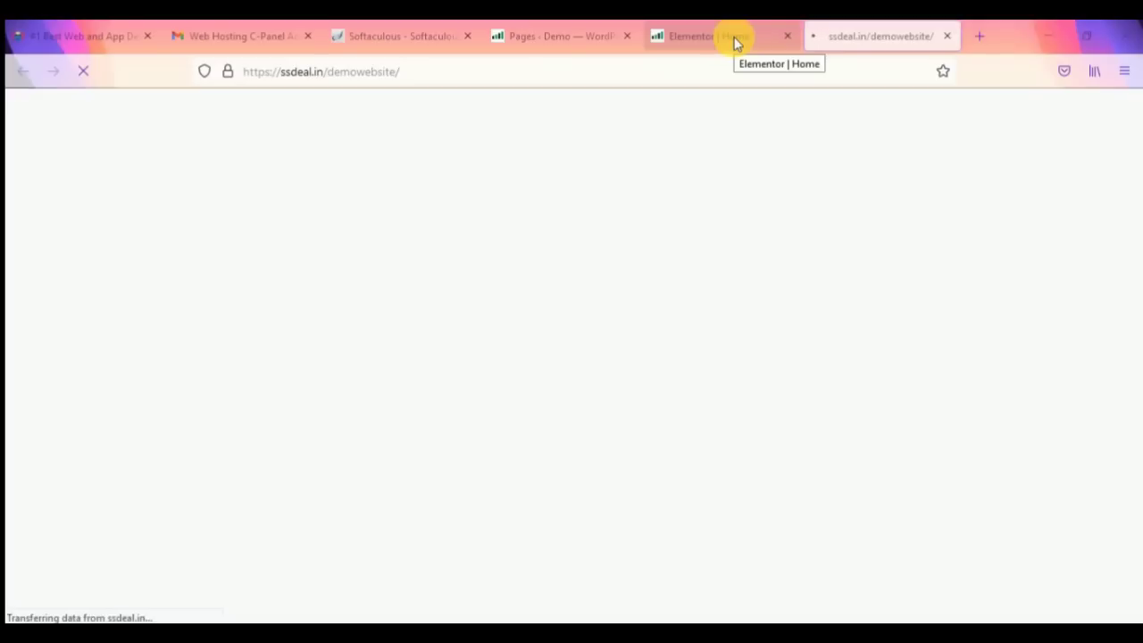
Step: Switch to the live Demo site and highlight parts of the Infra Tech homepage text
{"action": "left_click", "coordinate": [734, 37]}
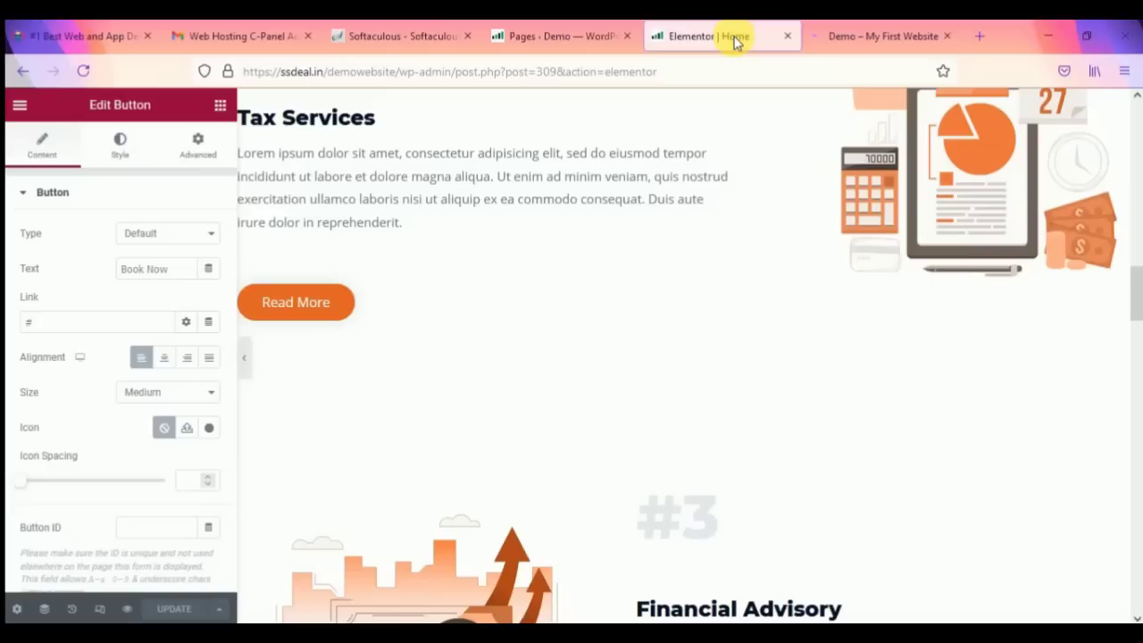
{"action": "left_click", "coordinate": [857, 37]}
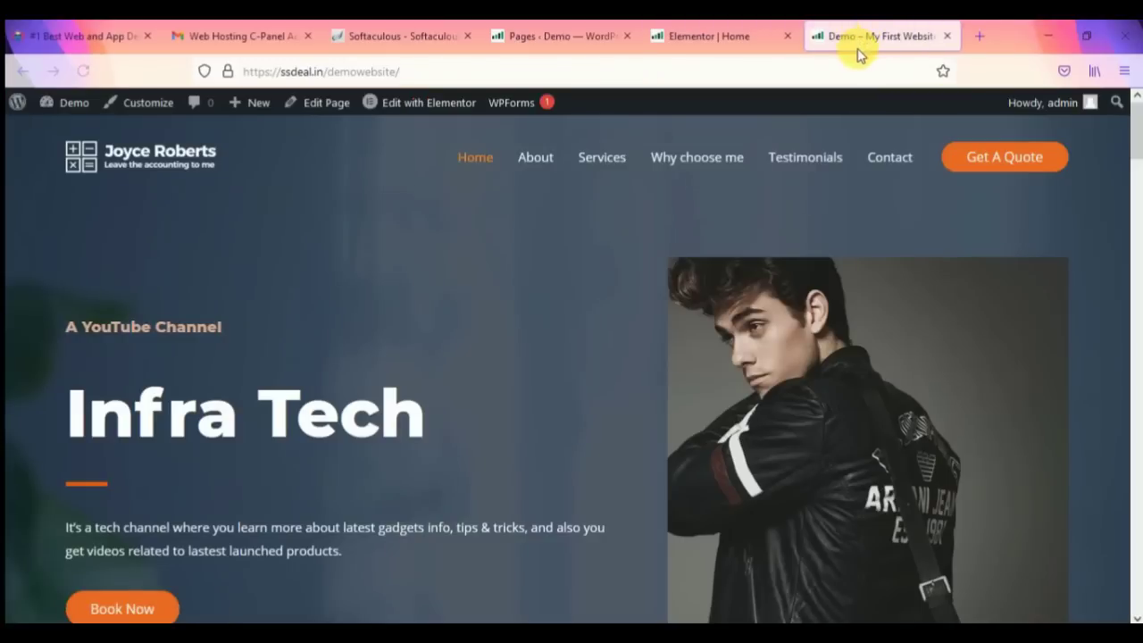
{"action": "left_click_drag", "start_coordinate": [67, 418], "coordinate": [357, 439]}
{"action": "left_click", "coordinate": [431, 439]}
{"action": "left_click_drag", "start_coordinate": [121, 327], "coordinate": [186, 327]}
{"action": "left_click_drag", "start_coordinate": [183, 527], "coordinate": [240, 534]}
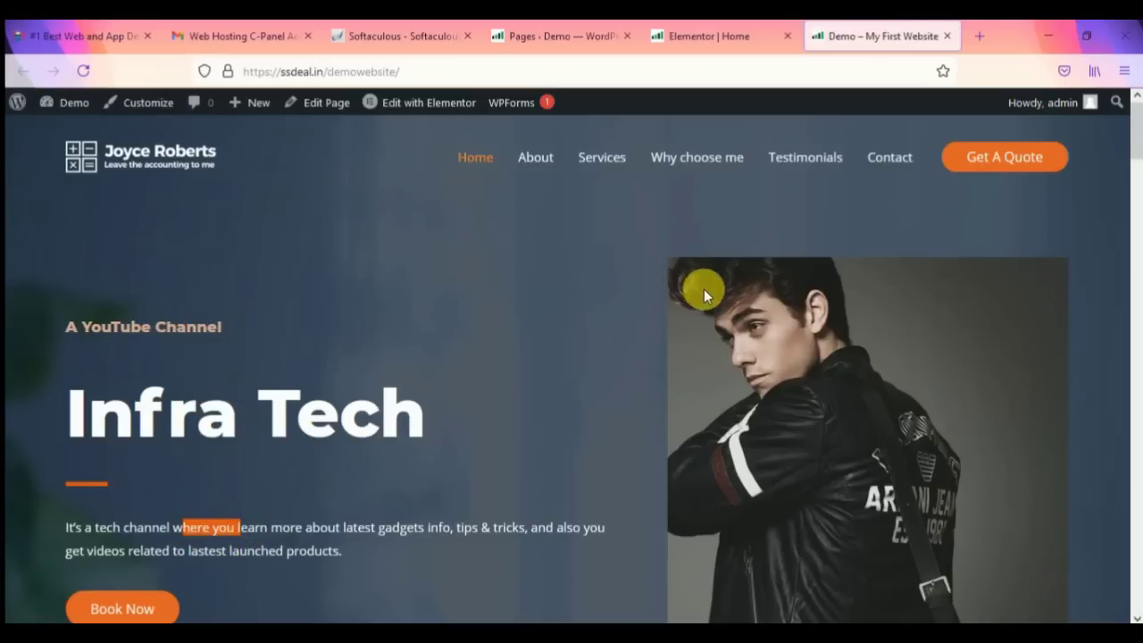
{"action": "scroll", "coordinate": [702, 288], "scroll_direction": "down", "scroll_amount": 5}
{"action": "scroll", "coordinate": [473, 375], "scroll_direction": "up", "scroll_amount": 4}
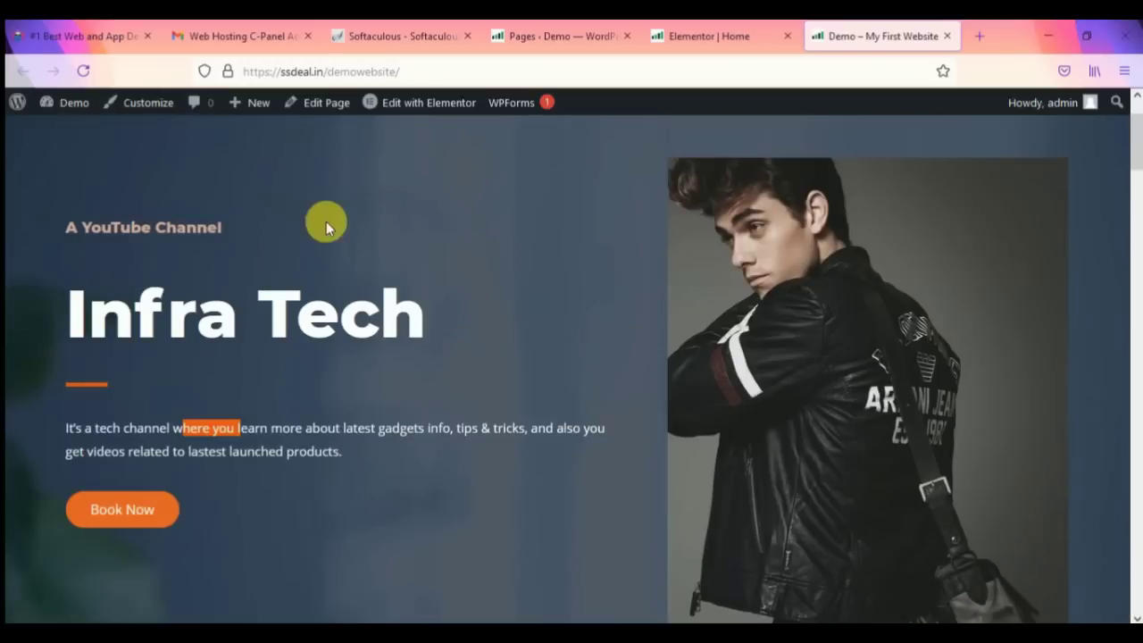
{"action": "scroll", "coordinate": [462, 305], "scroll_direction": "up", "scroll_amount": 1}
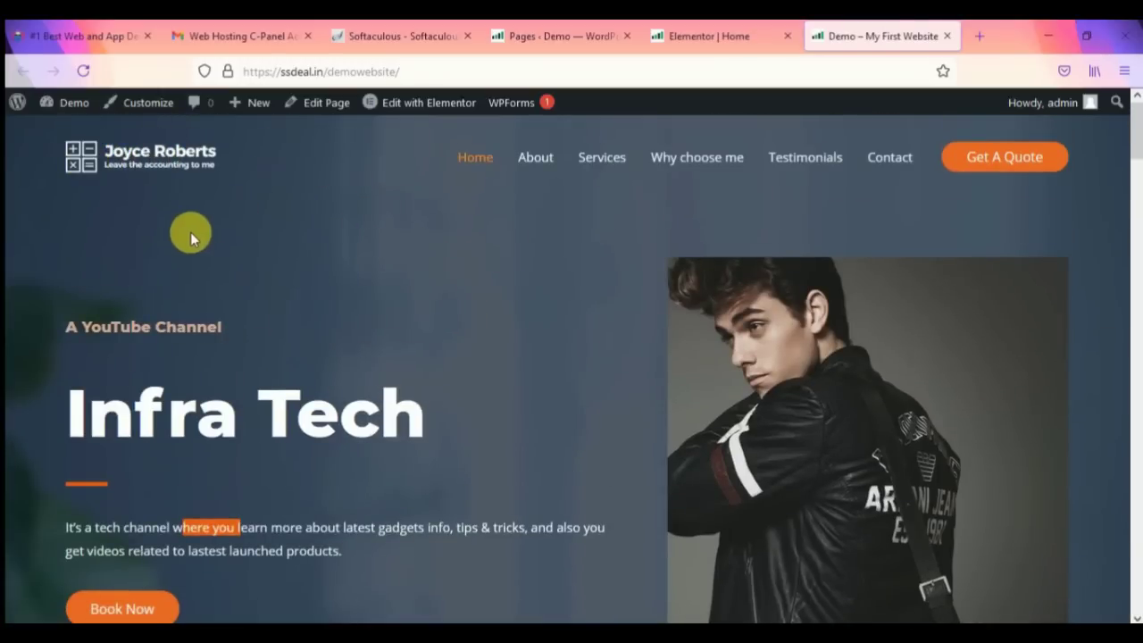
{"action": "left_click", "coordinate": [29, 164]}
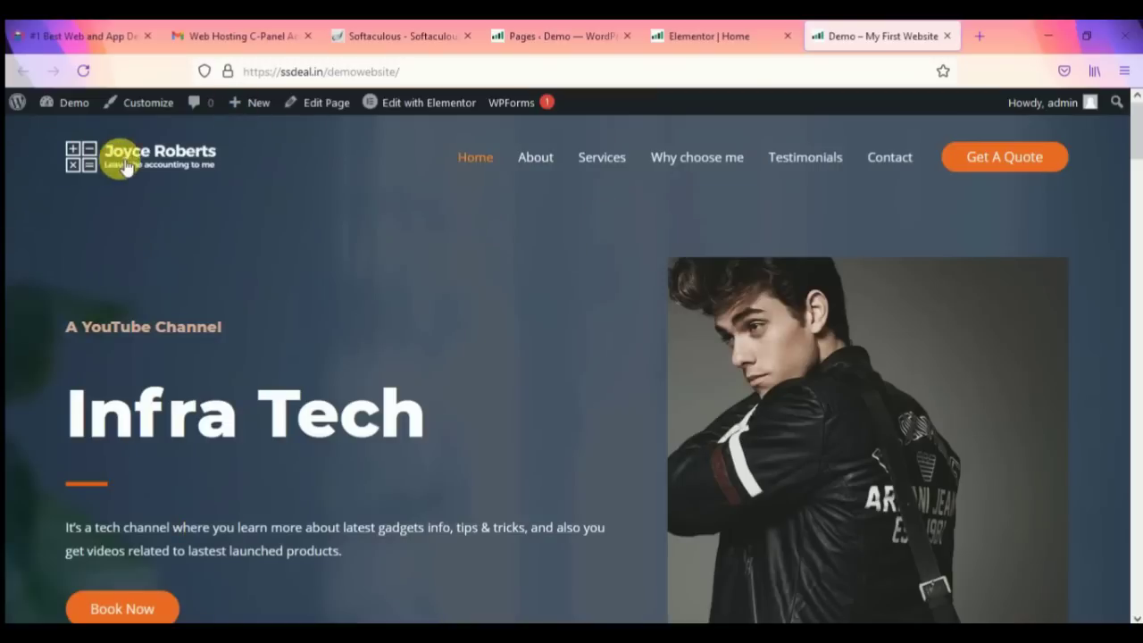
{"action": "left_click_drag", "start_coordinate": [224, 190], "coordinate": [272, 253]}
{"action": "left_click", "coordinate": [306, 279]}
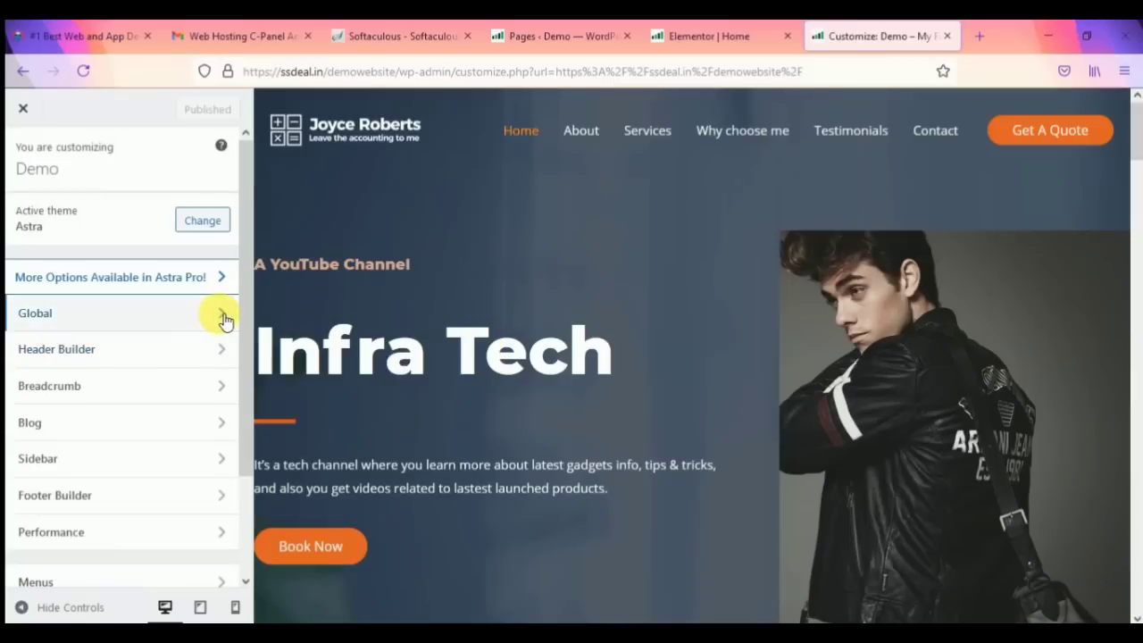
Step: In Global > Typography, review the body font list and keep Open Sans
{"action": "left_click", "coordinate": [154, 320]}
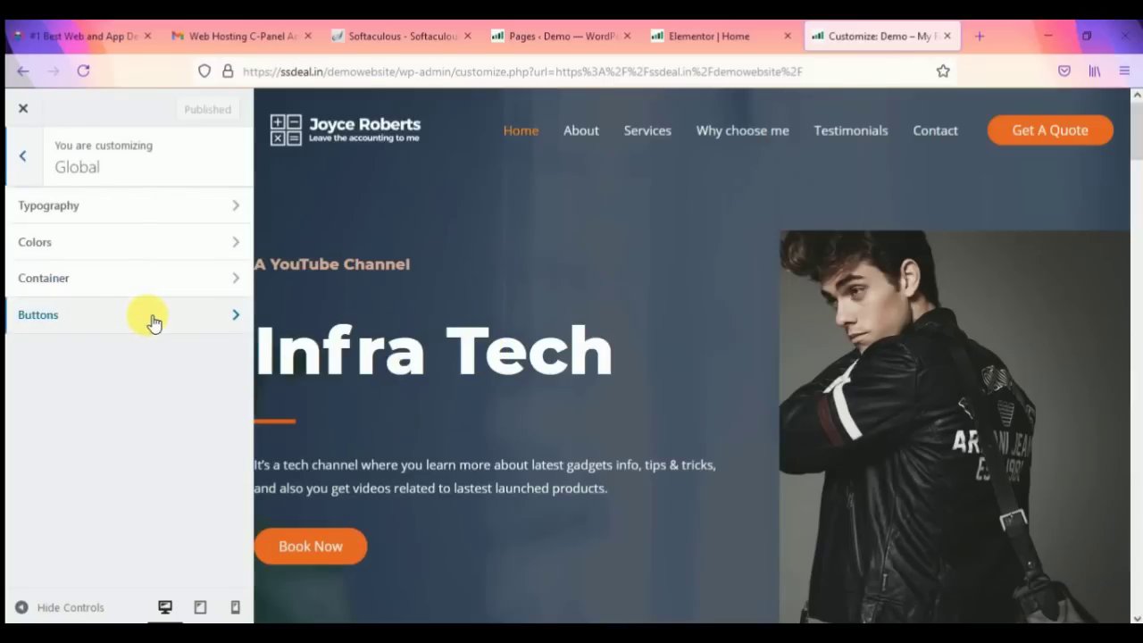
{"action": "left_click", "coordinate": [105, 204]}
{"action": "left_click", "coordinate": [119, 207]}
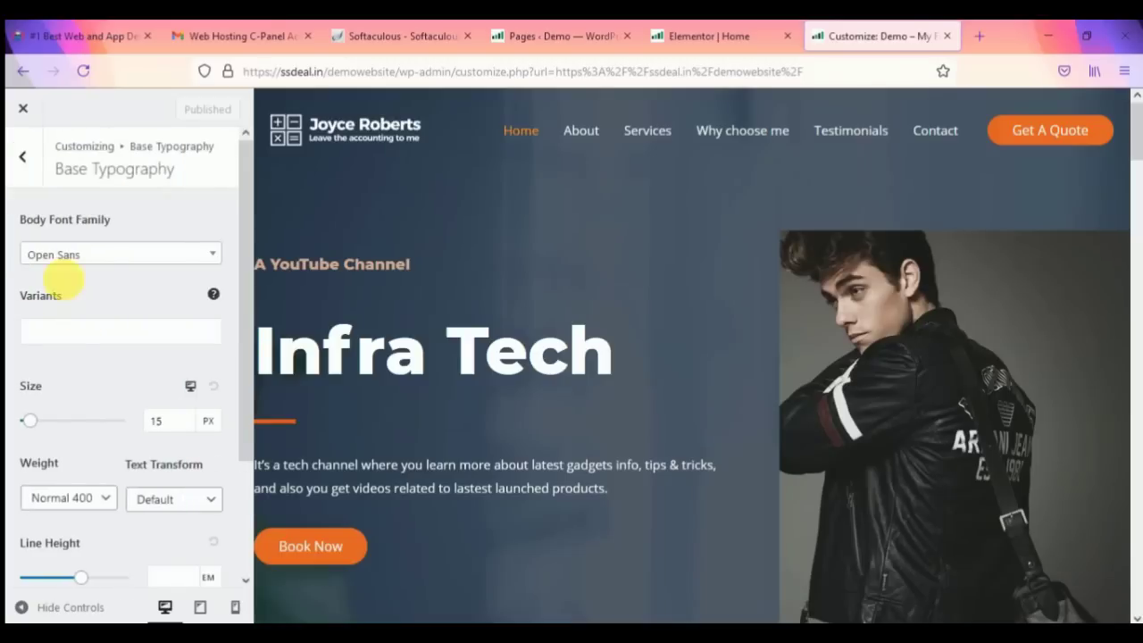
{"action": "left_click", "coordinate": [105, 254]}
{"action": "left_click", "coordinate": [170, 209]}
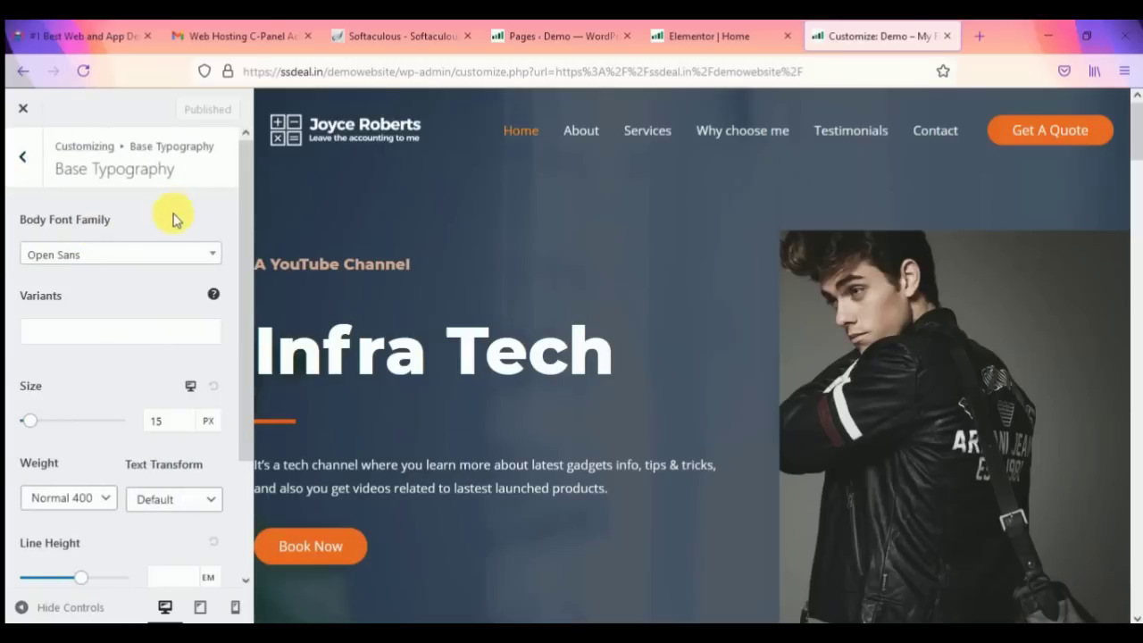
{"action": "scroll", "coordinate": [112, 436], "scroll_direction": "down", "scroll_amount": 3}
{"action": "scroll", "coordinate": [77, 280], "scroll_direction": "up", "scroll_amount": 3}
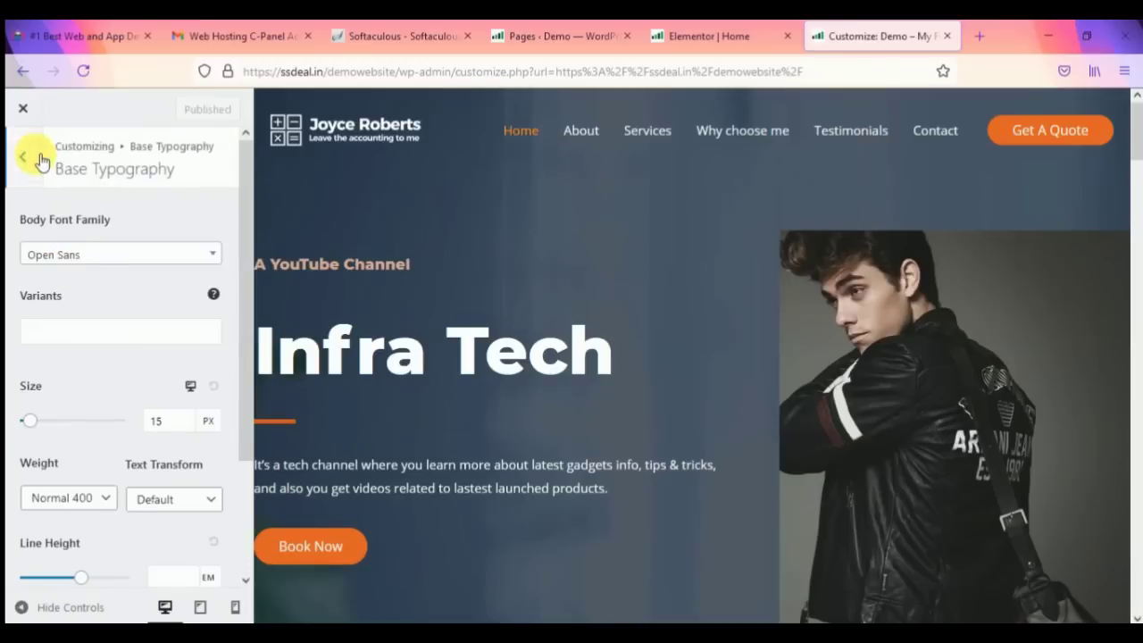
{"action": "left_click", "coordinate": [25, 152]}
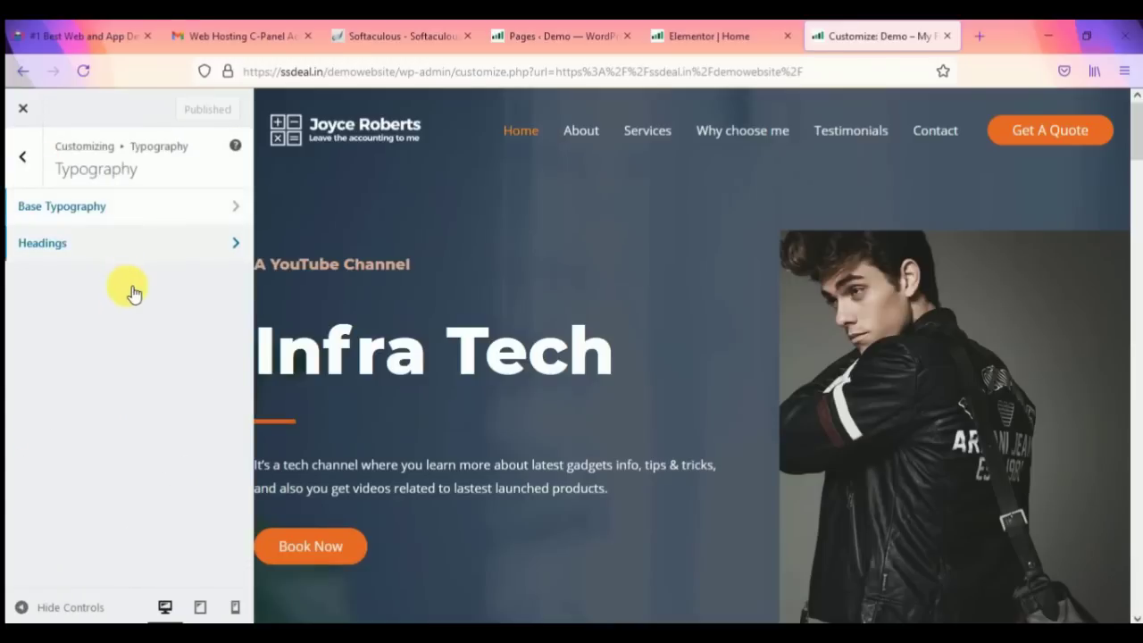
Step: Set the Heading Font Family to Poppins, then go back to the Global settings
{"action": "left_click", "coordinate": [170, 245]}
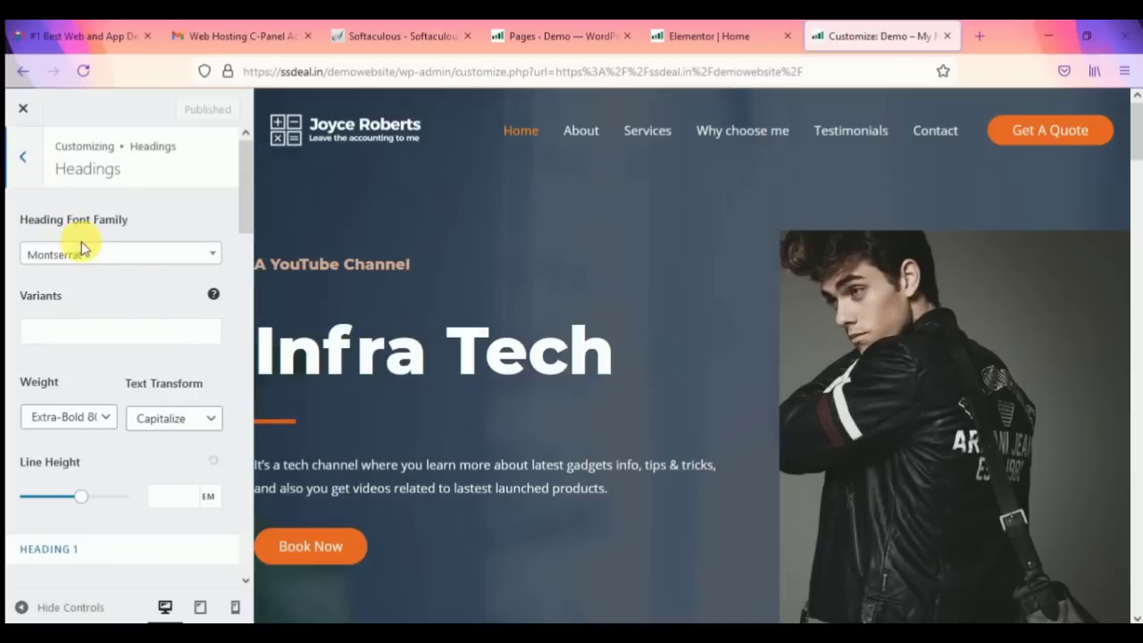
{"action": "left_click", "coordinate": [98, 257]}
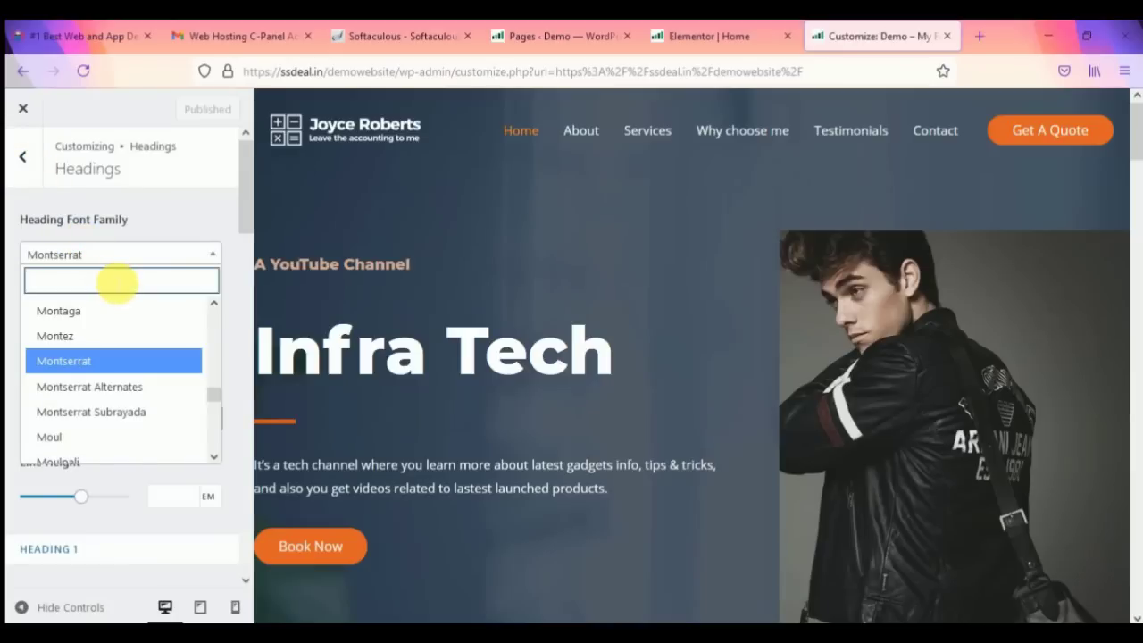
{"action": "type", "text": "popp"}
{"action": "key", "text": "Return"}
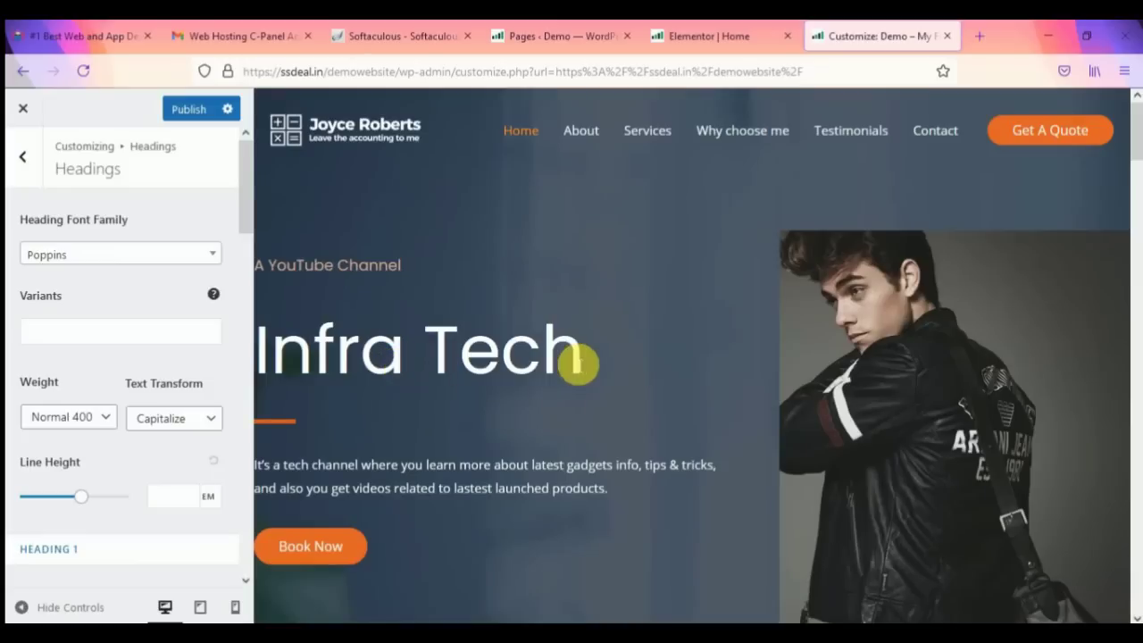
{"action": "left_click_drag", "start_coordinate": [579, 363], "coordinate": [421, 357]}
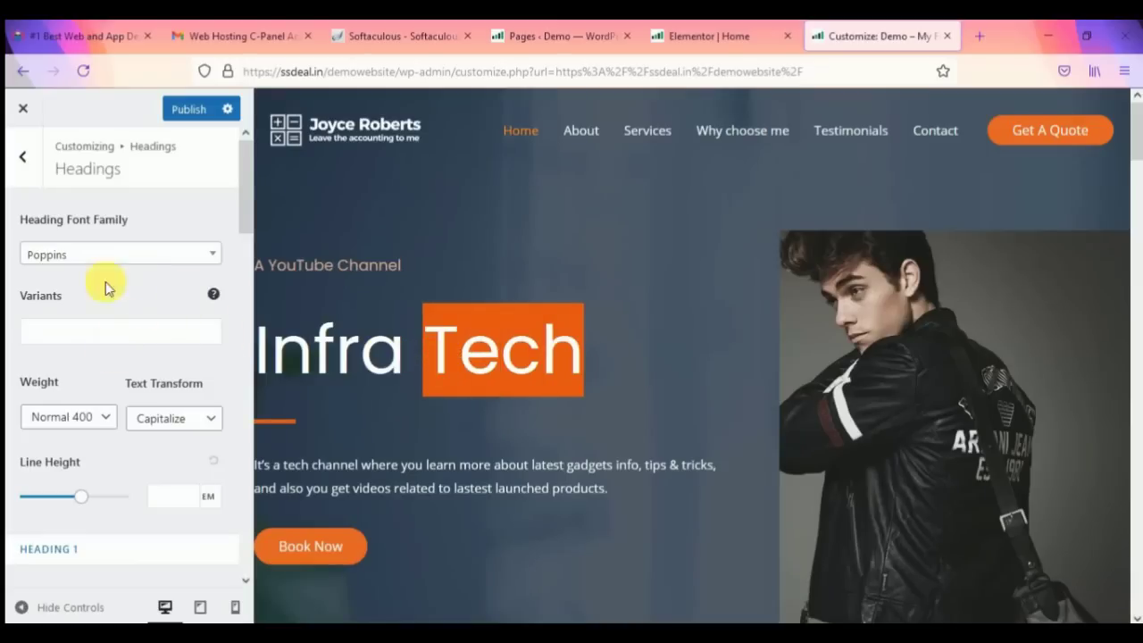
{"action": "left_click", "coordinate": [28, 155]}
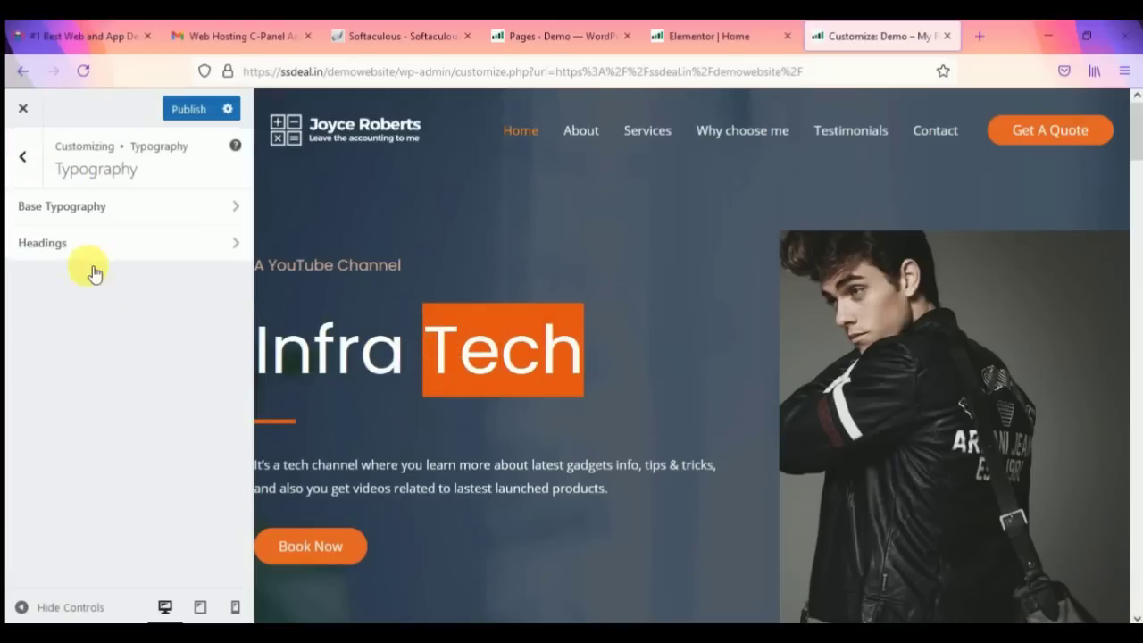
{"action": "left_click", "coordinate": [28, 156]}
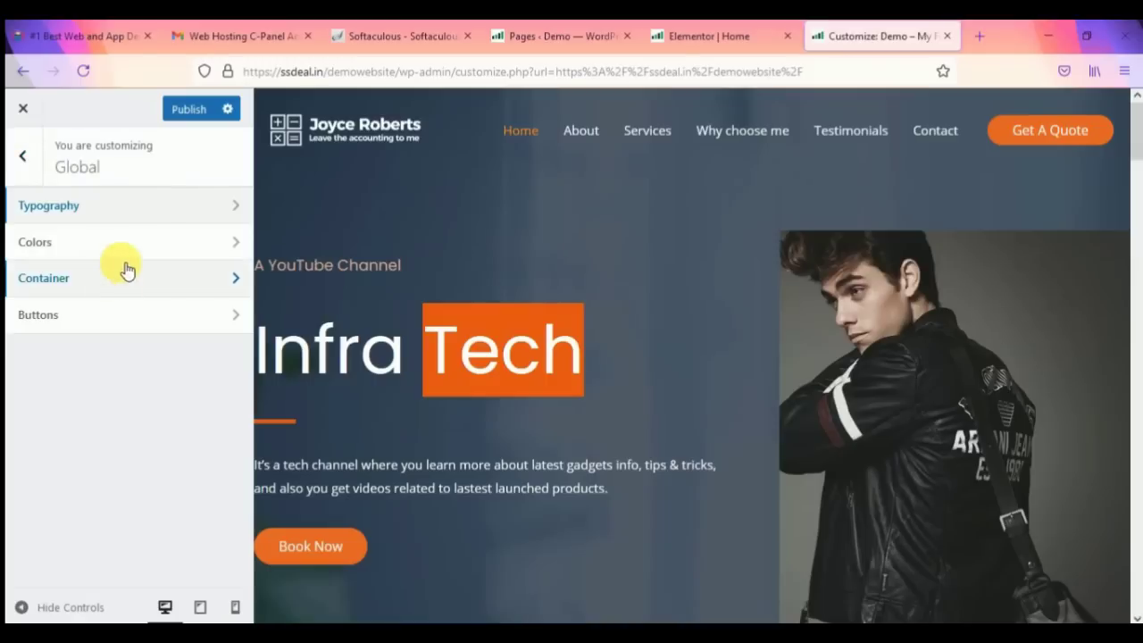
Step: From the logo's edit pencil, set Transparent Header's Enable On to Mobile only
{"action": "left_click", "coordinate": [300, 131]}
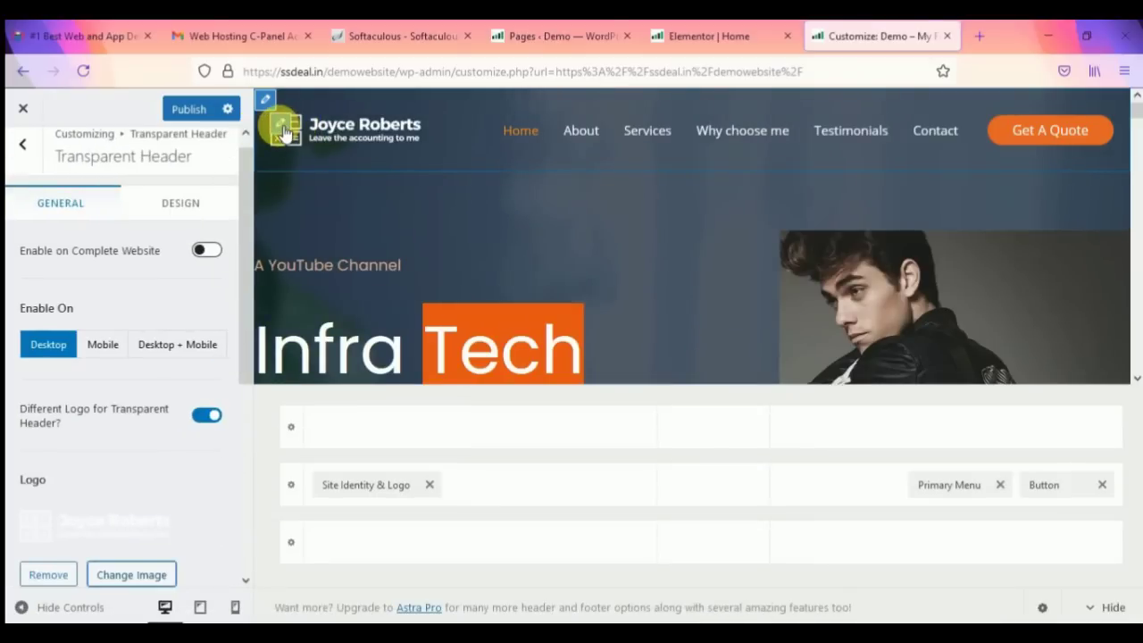
{"action": "scroll", "coordinate": [130, 361], "scroll_direction": "down", "scroll_amount": 2}
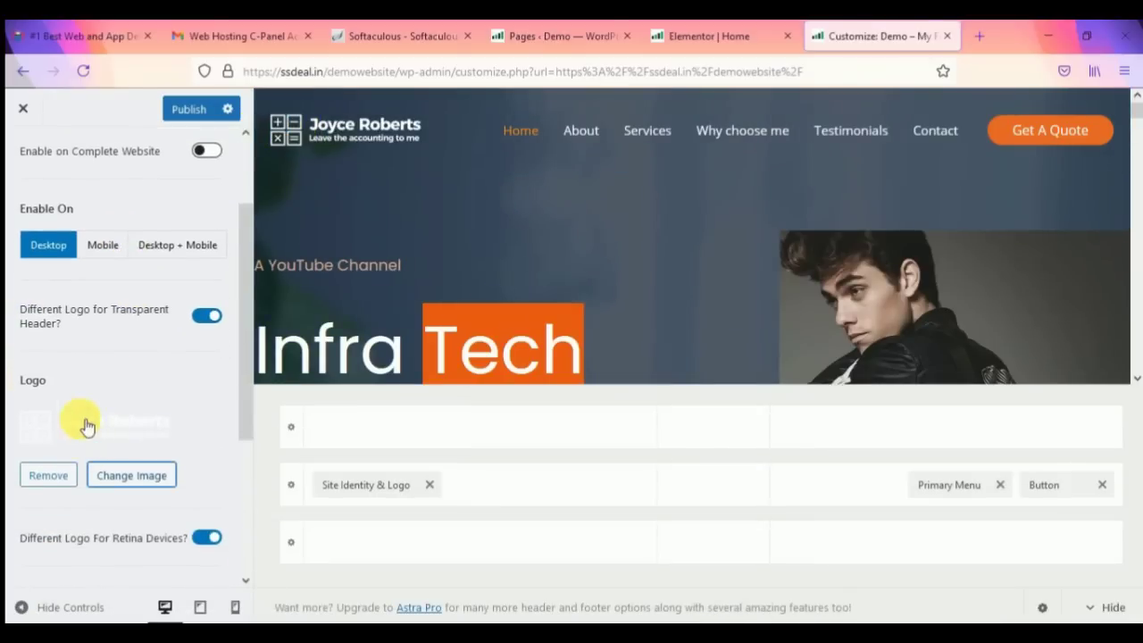
{"action": "scroll", "coordinate": [116, 381], "scroll_direction": "down", "scroll_amount": 2}
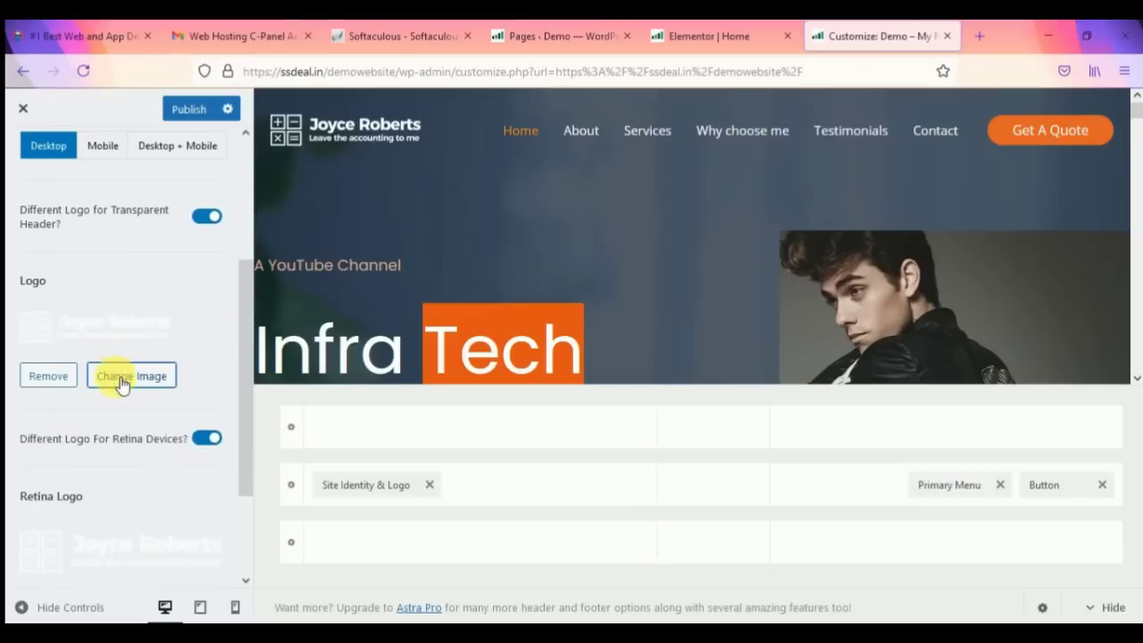
{"action": "scroll", "coordinate": [156, 471], "scroll_direction": "down", "scroll_amount": 2}
{"action": "scroll", "coordinate": [161, 428], "scroll_direction": "down", "scroll_amount": 1}
{"action": "scroll", "coordinate": [134, 401], "scroll_direction": "up", "scroll_amount": 7}
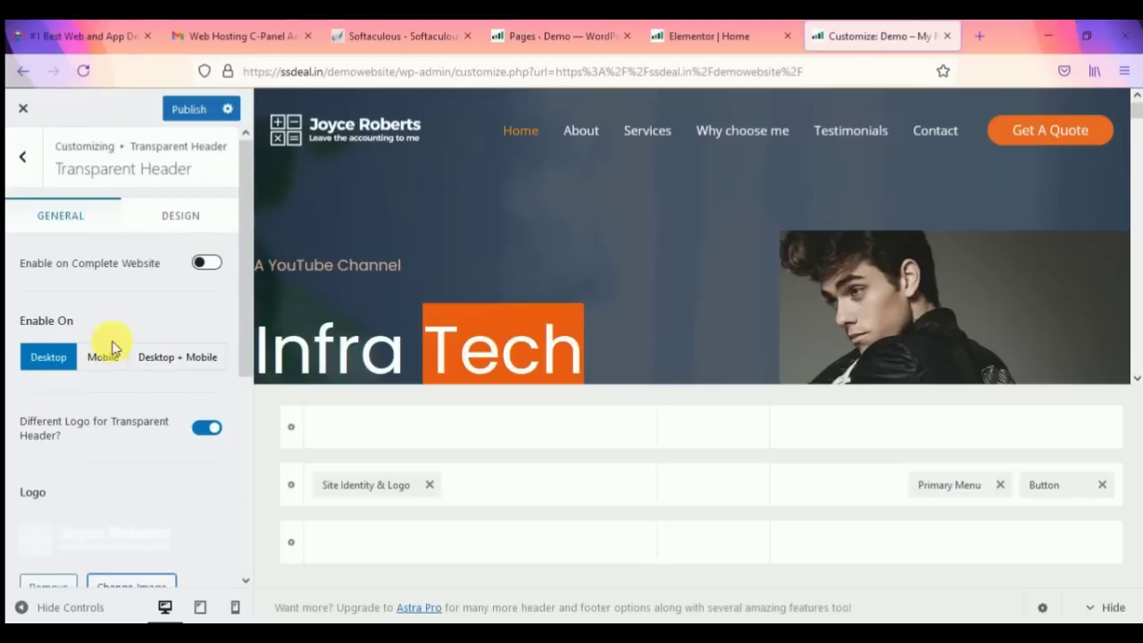
{"action": "left_click", "coordinate": [103, 359]}
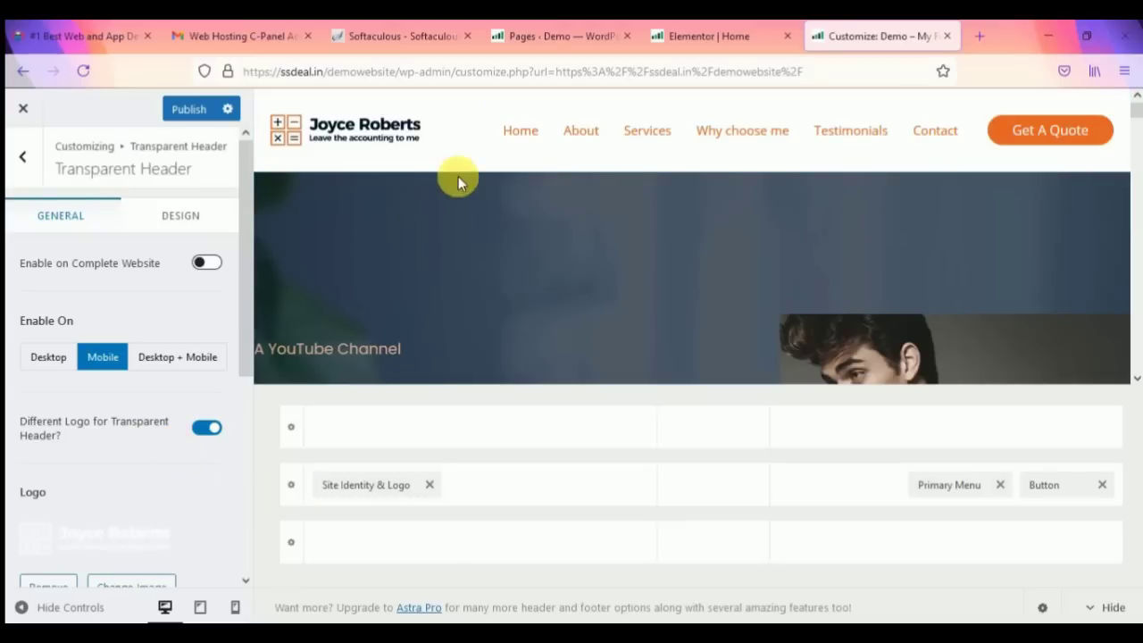
{"action": "scroll", "coordinate": [455, 279], "scroll_direction": "down", "scroll_amount": 3}
{"action": "scroll", "coordinate": [456, 279], "scroll_direction": "up", "scroll_amount": 3}
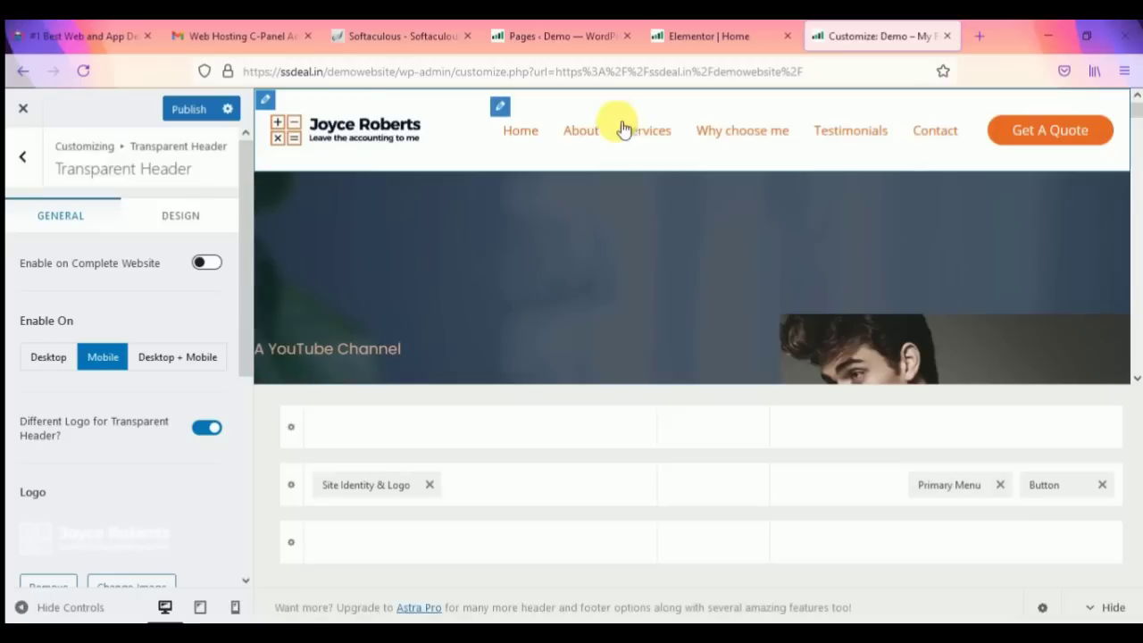
Step: Go back to the main Customizer list and open the Footer Builder
{"action": "left_click", "coordinate": [25, 159]}
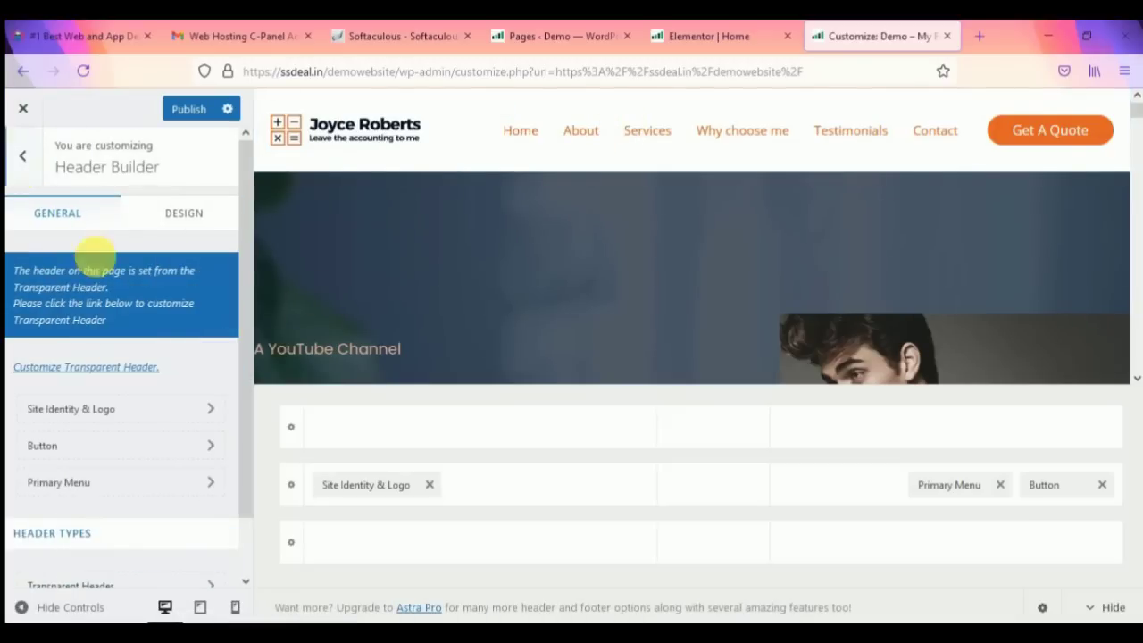
{"action": "left_click", "coordinate": [13, 161]}
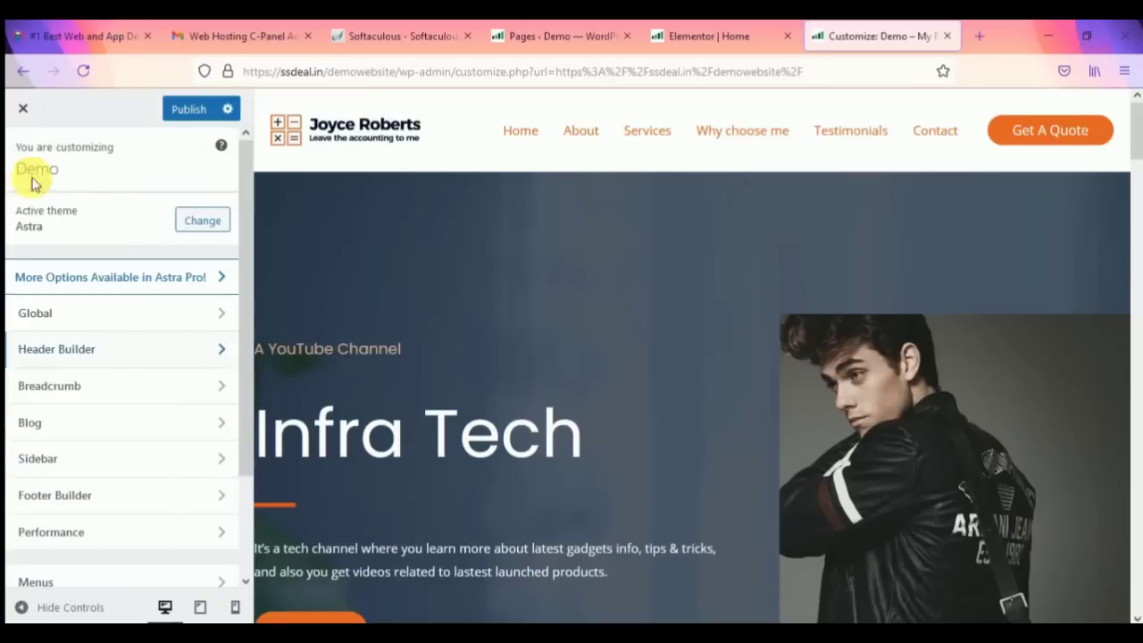
{"action": "scroll", "coordinate": [192, 424], "scroll_direction": "down", "scroll_amount": 3}
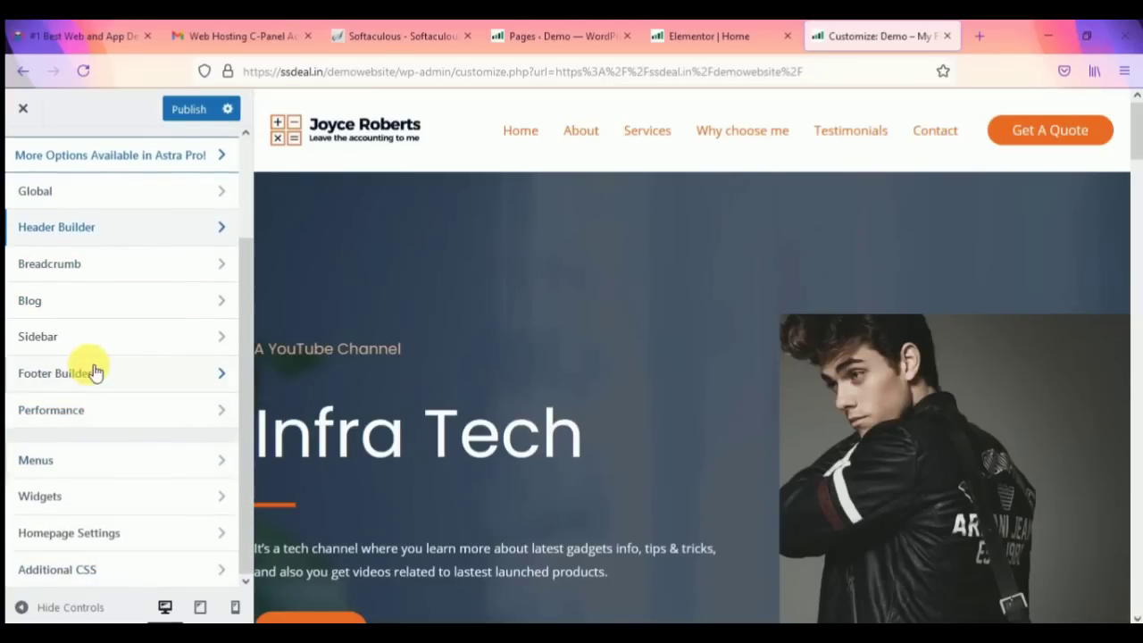
{"action": "left_click", "coordinate": [97, 374]}
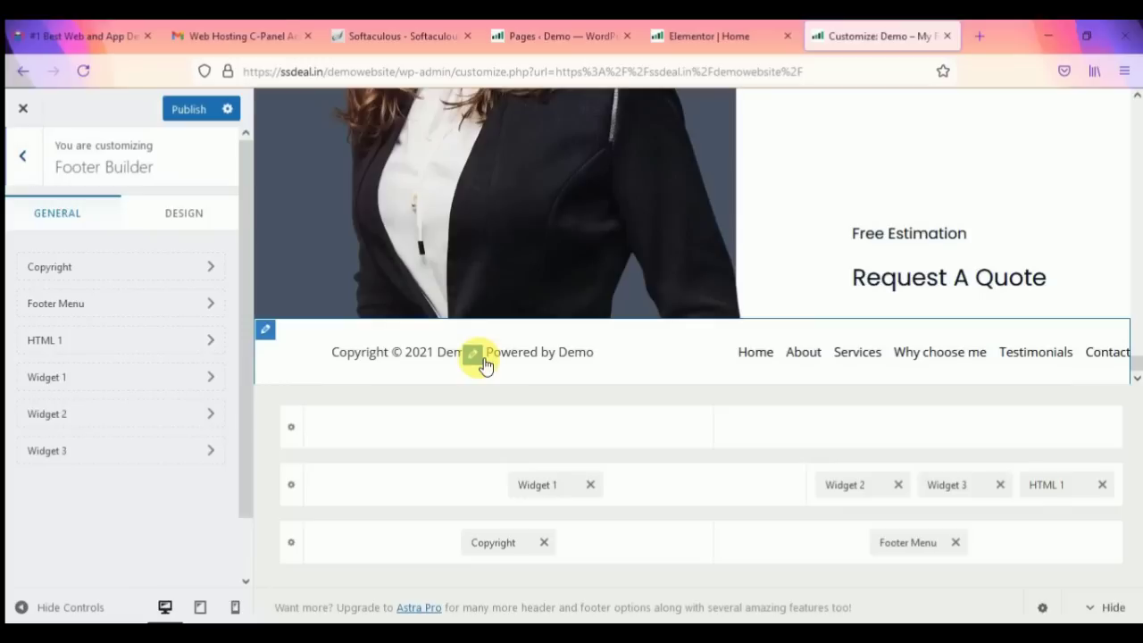
Step: Inspect the Copyright text's 'Powered by' line and the Footer Menu, then return to Footer Builder
{"action": "left_click", "coordinate": [483, 361]}
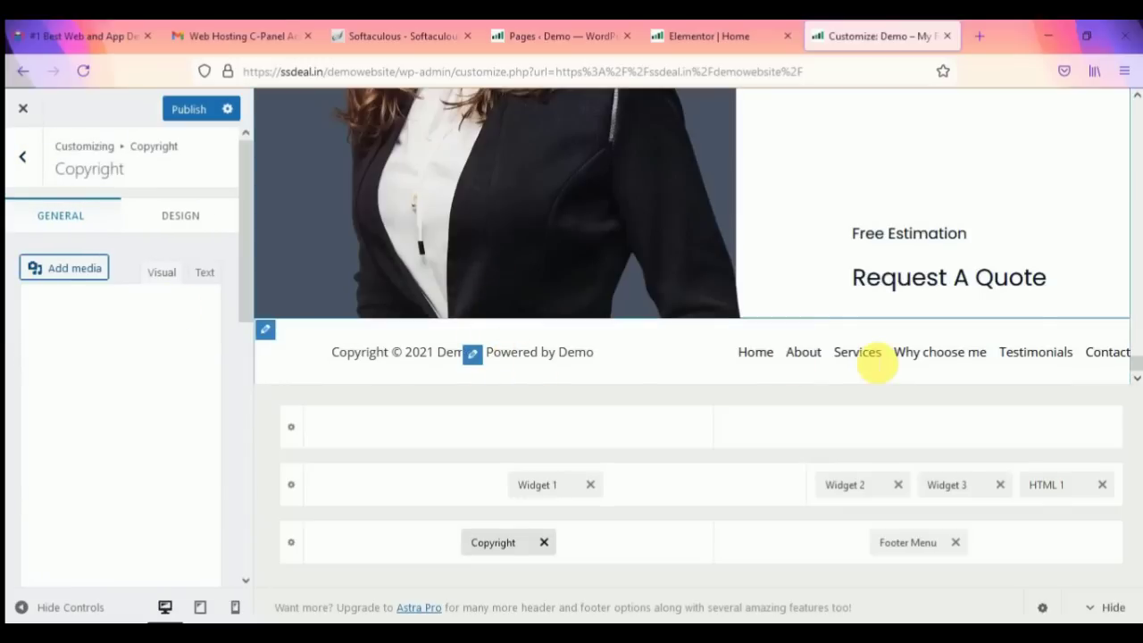
{"action": "left_click_drag", "start_coordinate": [193, 509], "coordinate": [78, 475]}
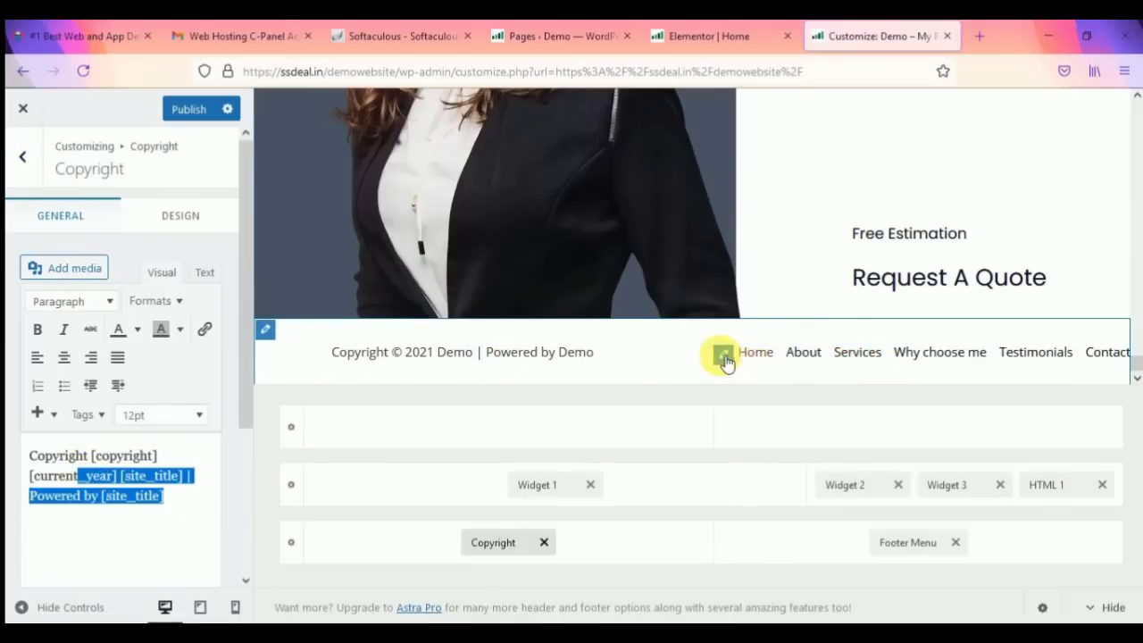
{"action": "left_click", "coordinate": [723, 357]}
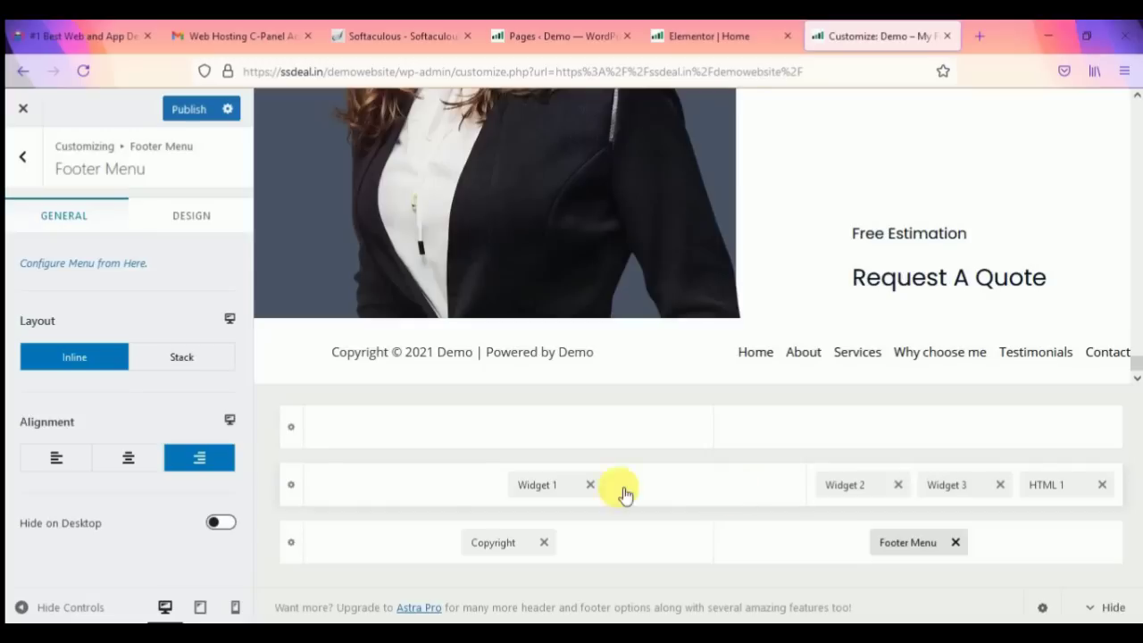
{"action": "left_click", "coordinate": [21, 161]}
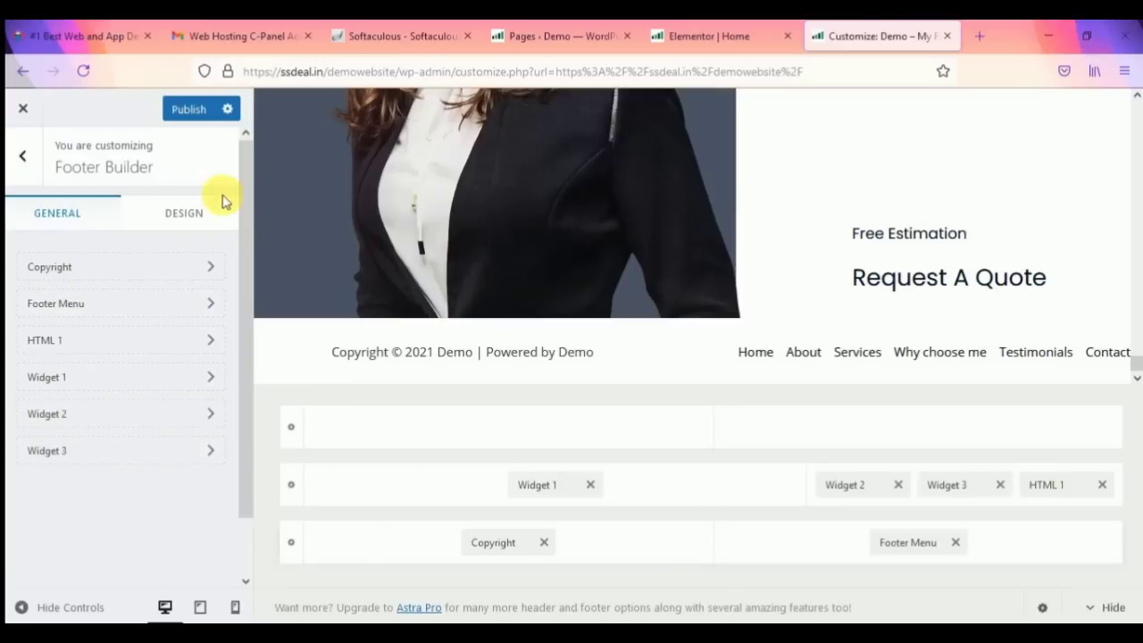
Step: Close the Customizer from the main section list and discard the unpublished changes
{"action": "left_click", "coordinate": [22, 160]}
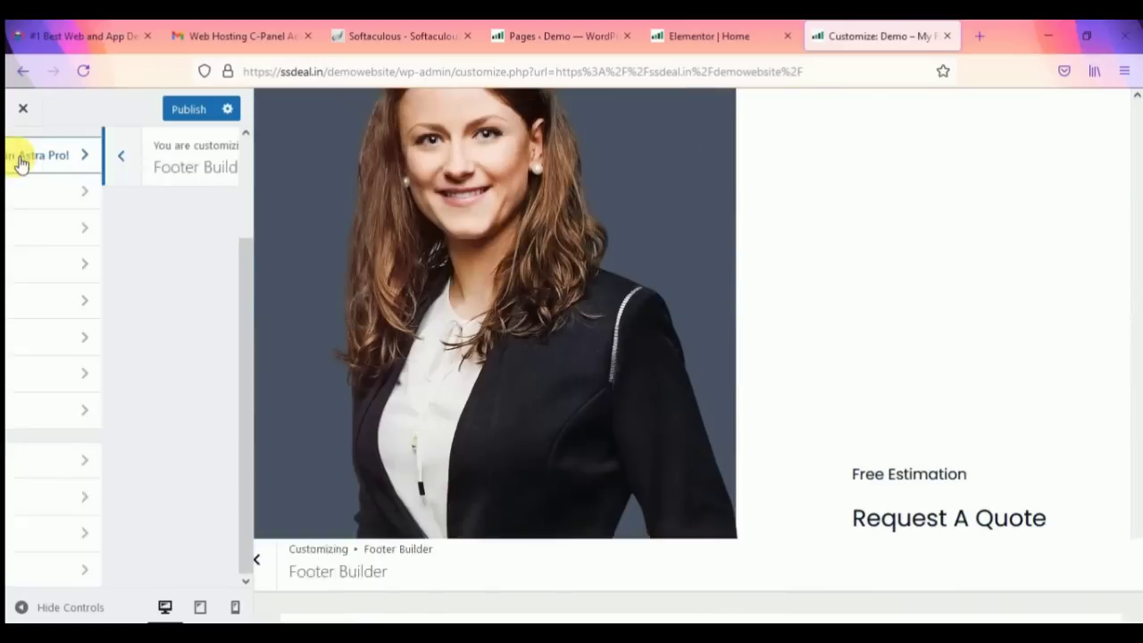
{"action": "scroll", "coordinate": [556, 283], "scroll_direction": "up", "scroll_amount": 1}
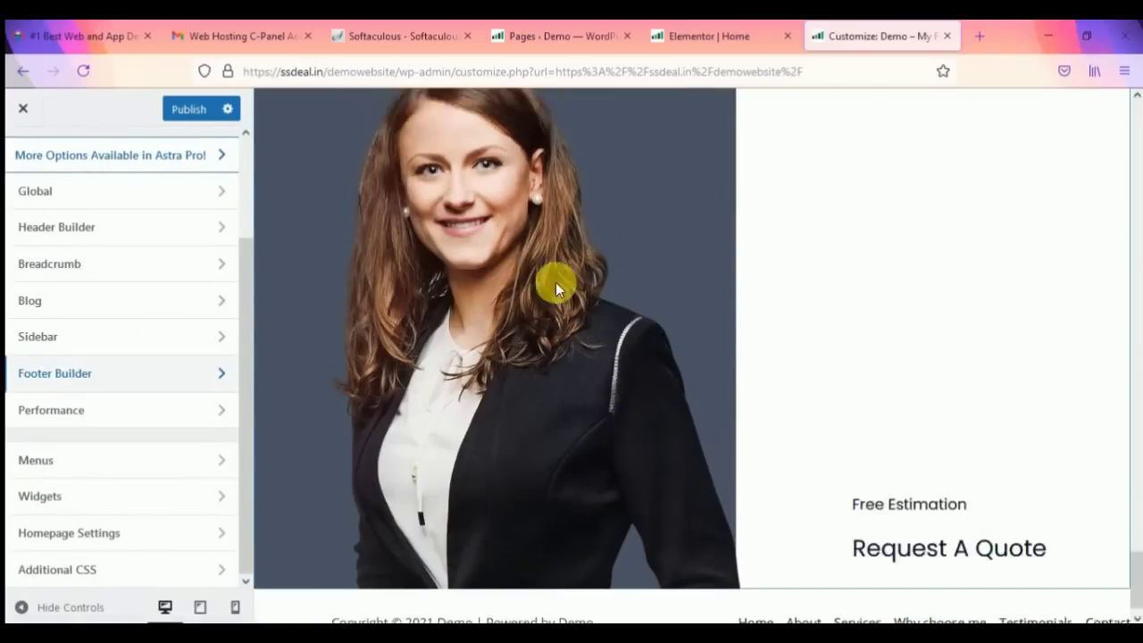
{"action": "scroll", "coordinate": [556, 282], "scroll_direction": "down", "scroll_amount": 8}
{"action": "scroll", "coordinate": [272, 356], "scroll_direction": "up", "scroll_amount": 2}
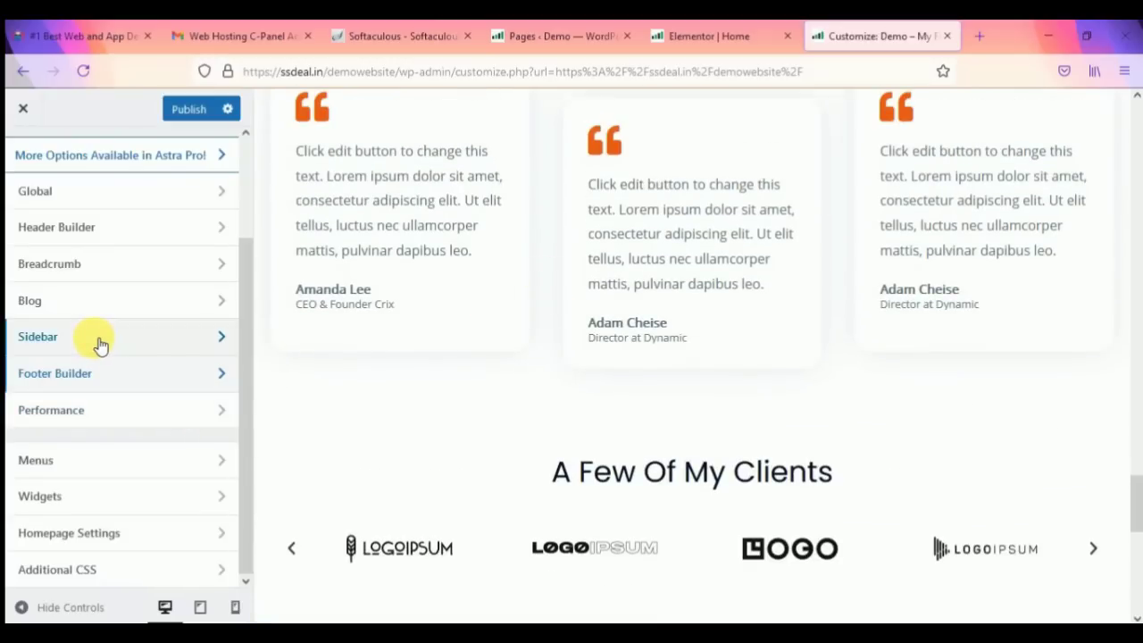
{"action": "scroll", "coordinate": [106, 393], "scroll_direction": "up", "scroll_amount": 2}
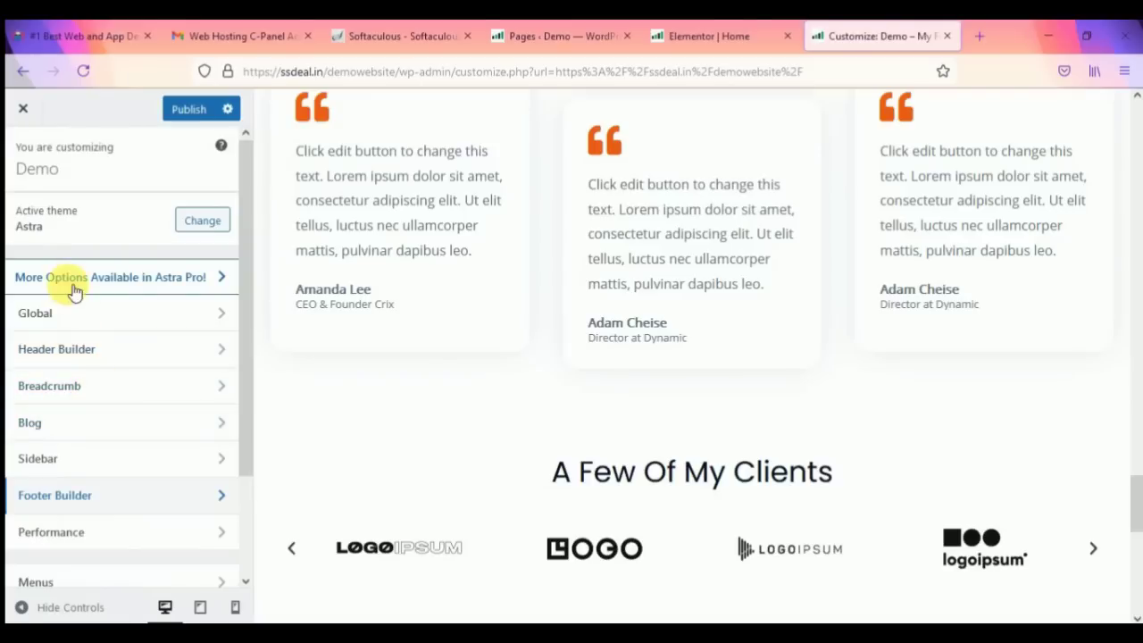
{"action": "scroll", "coordinate": [134, 402], "scroll_direction": "down", "scroll_amount": 3}
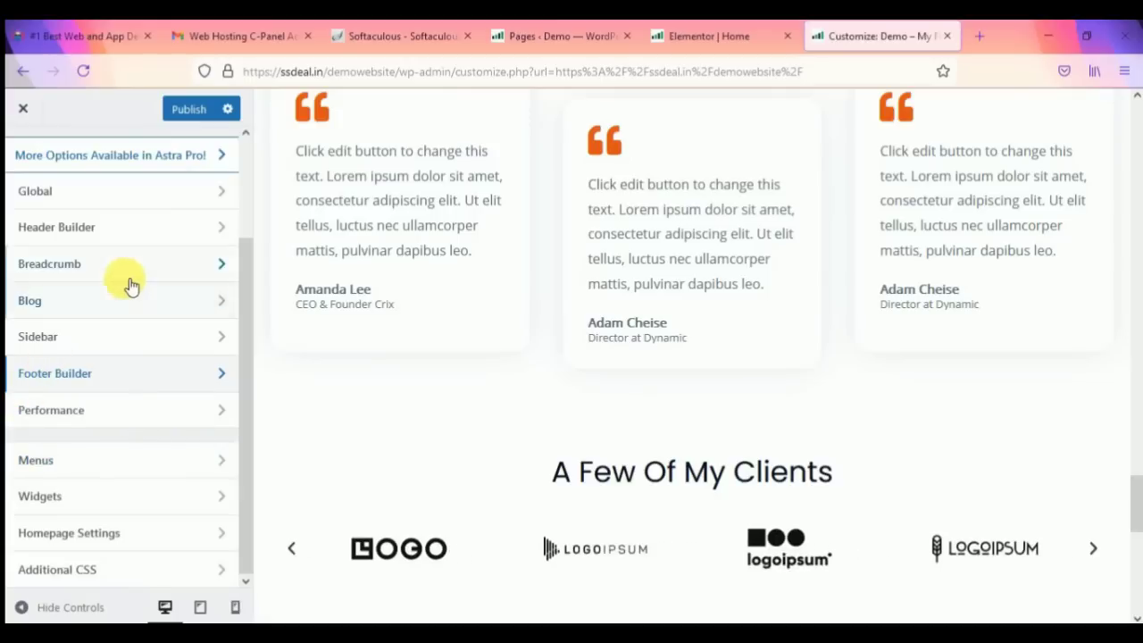
{"action": "scroll", "coordinate": [128, 285], "scroll_direction": "up", "scroll_amount": 3}
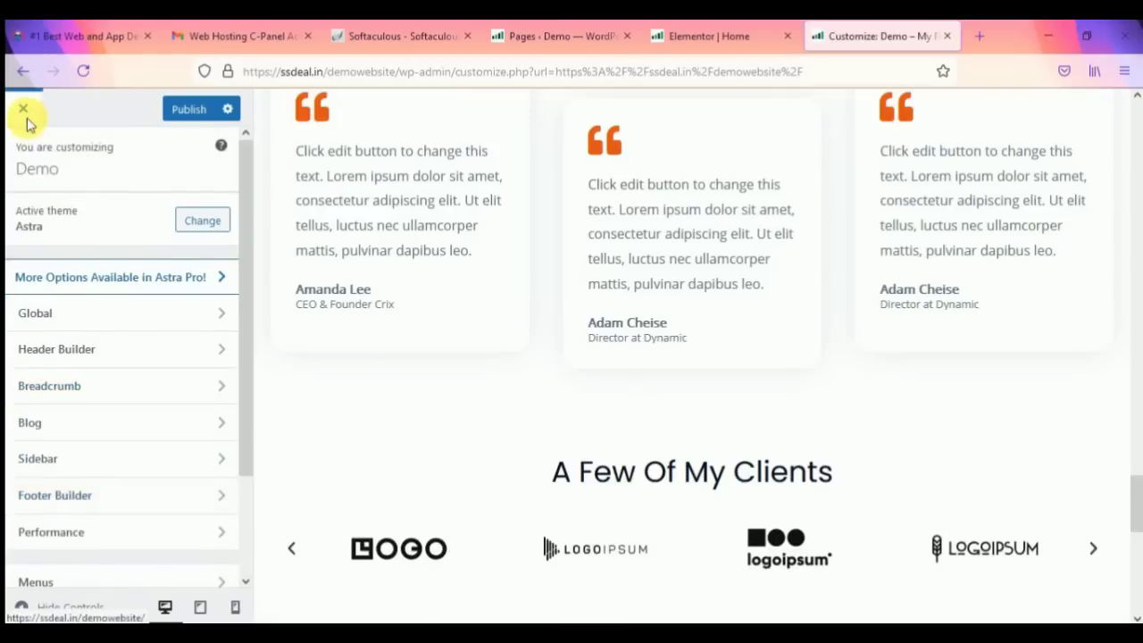
{"action": "left_click", "coordinate": [27, 112]}
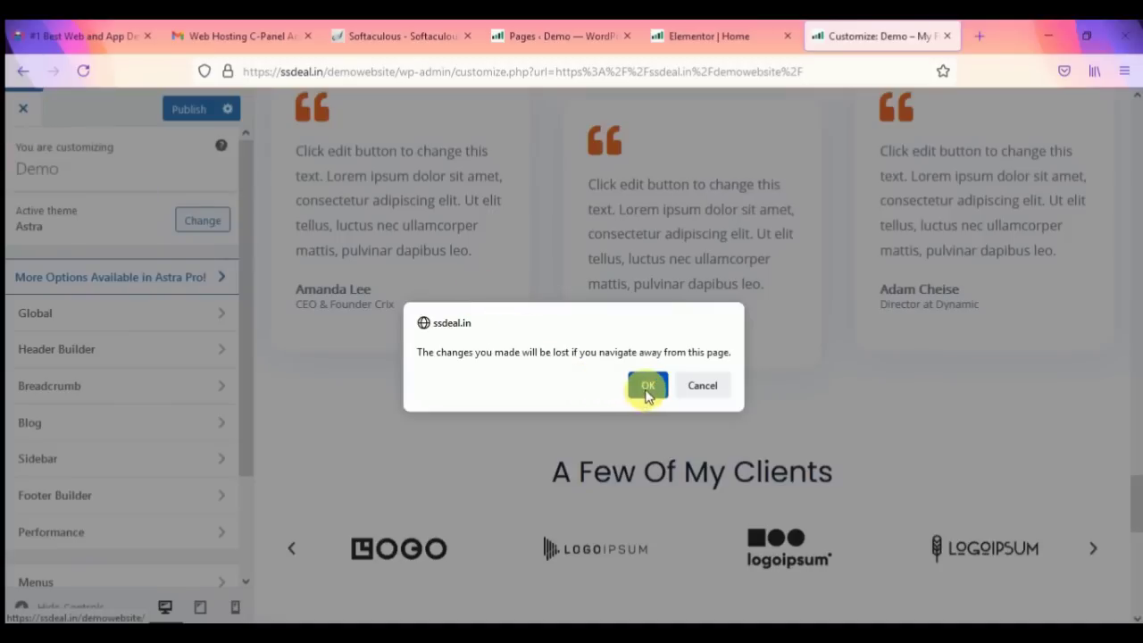
{"action": "left_click", "coordinate": [646, 391]}
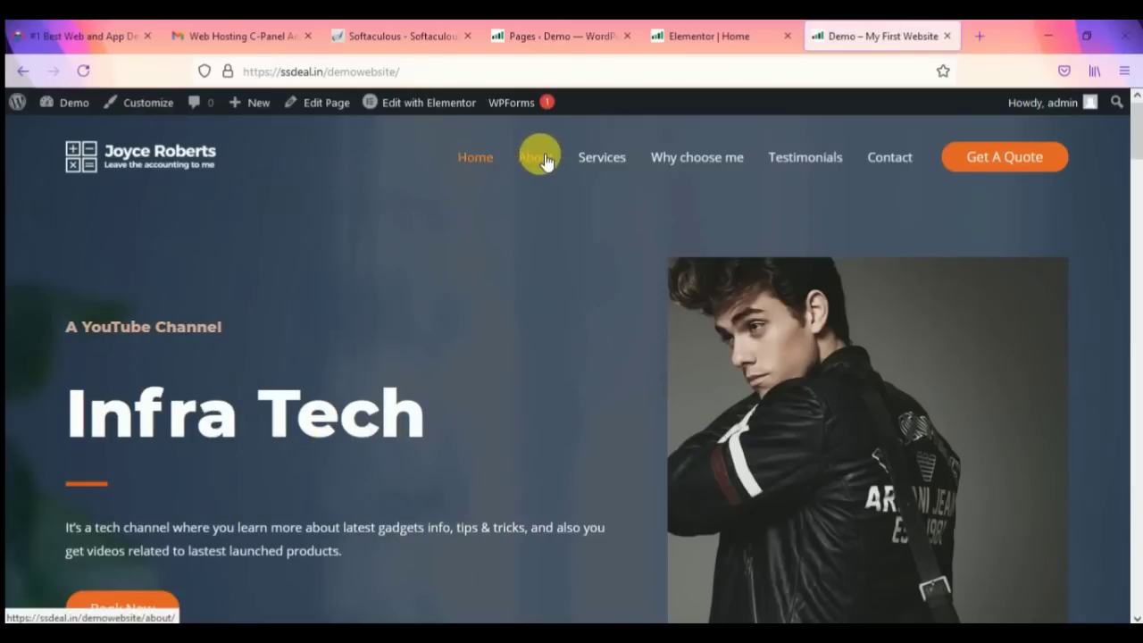
Step: Close the Elementor editor tab and return to the WordPress Pages list
{"action": "left_click", "coordinate": [704, 41]}
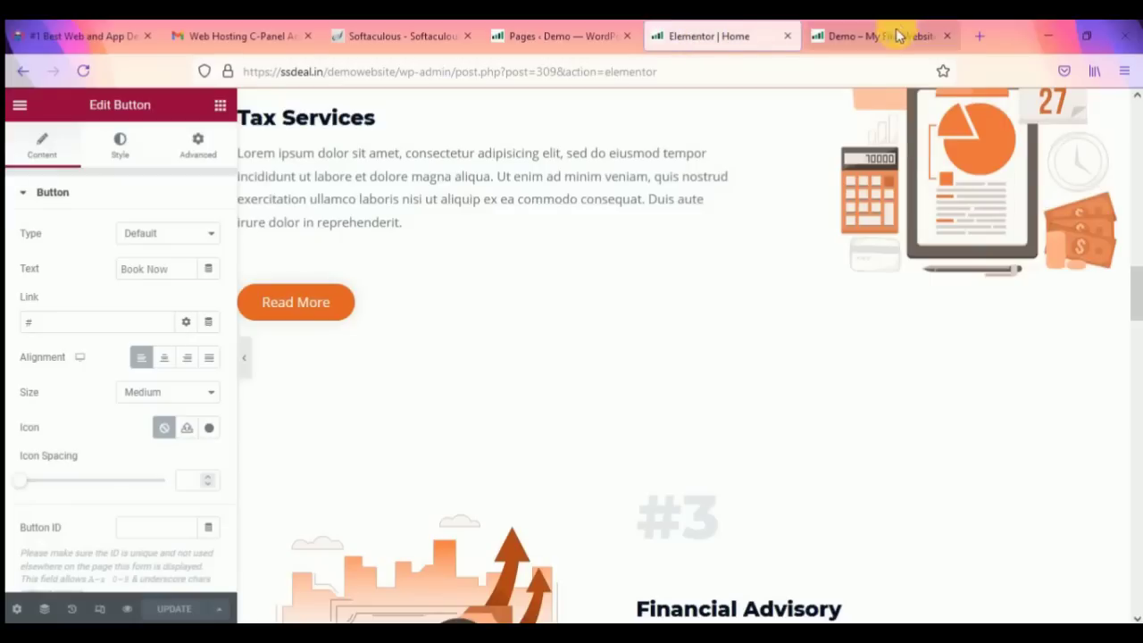
{"action": "left_click", "coordinate": [887, 41]}
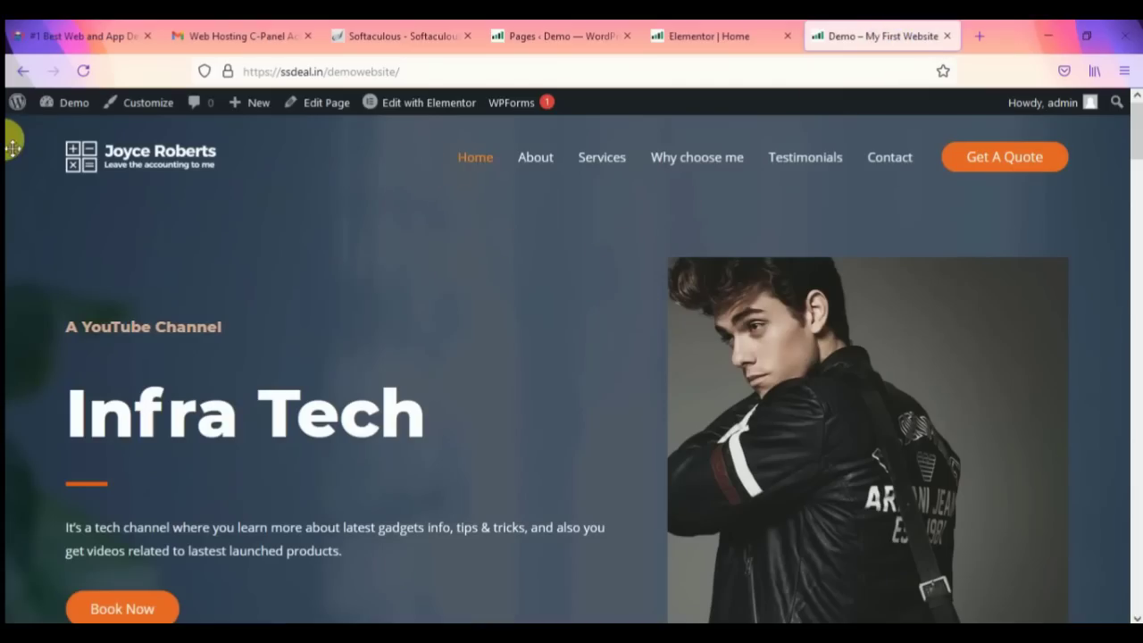
{"action": "scroll", "coordinate": [584, 319], "scroll_direction": "down", "scroll_amount": 10}
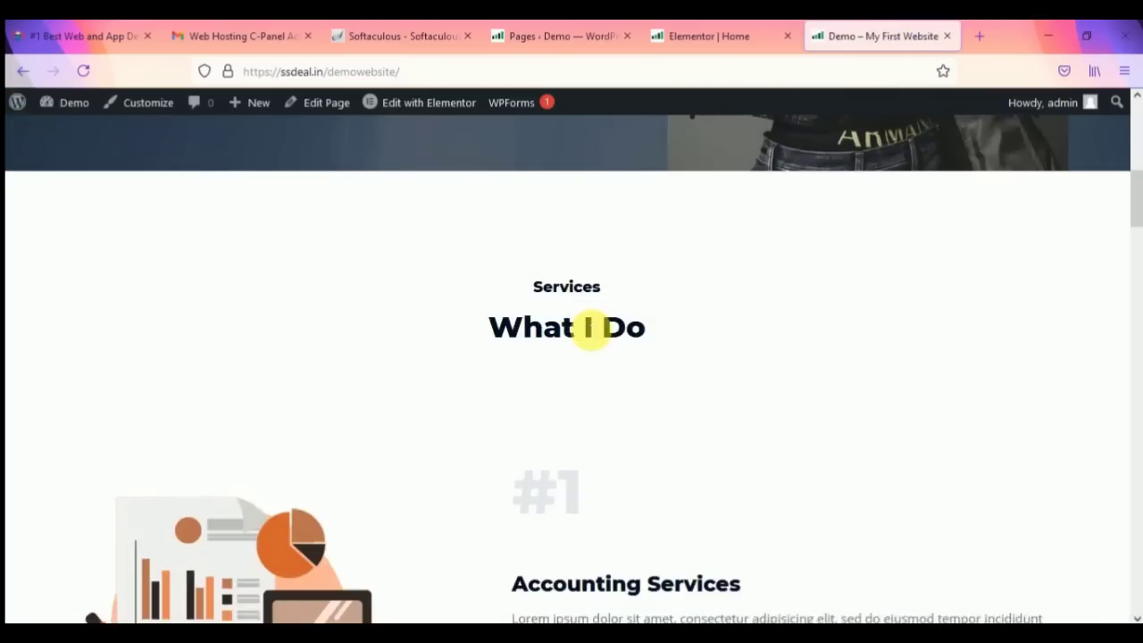
{"action": "scroll", "coordinate": [584, 312], "scroll_direction": "up", "scroll_amount": 10}
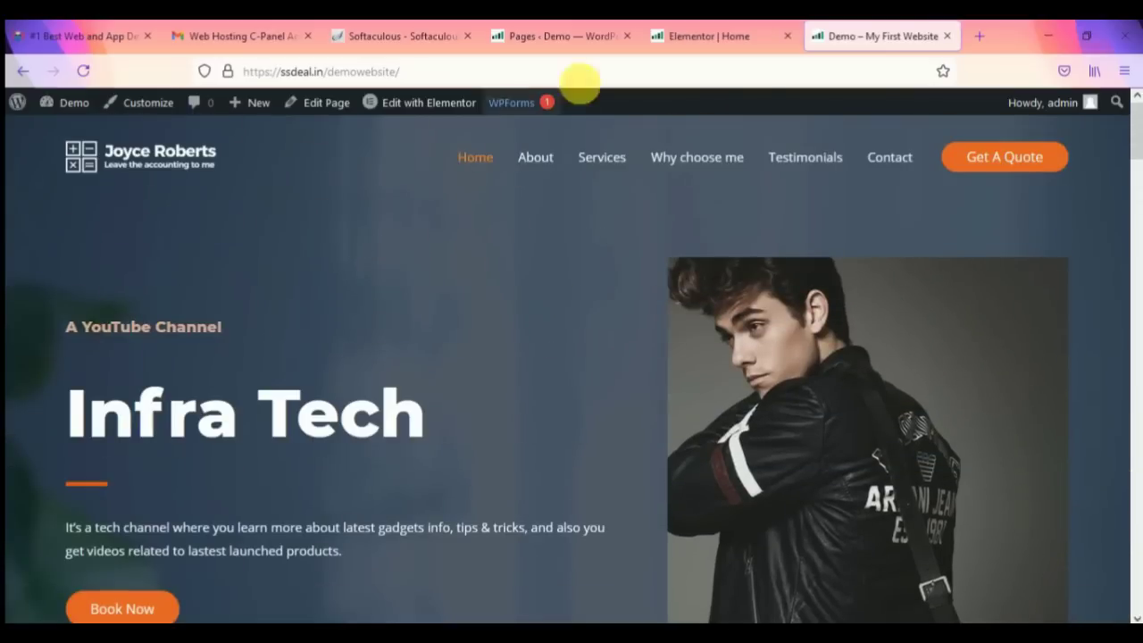
{"action": "left_click", "coordinate": [740, 33]}
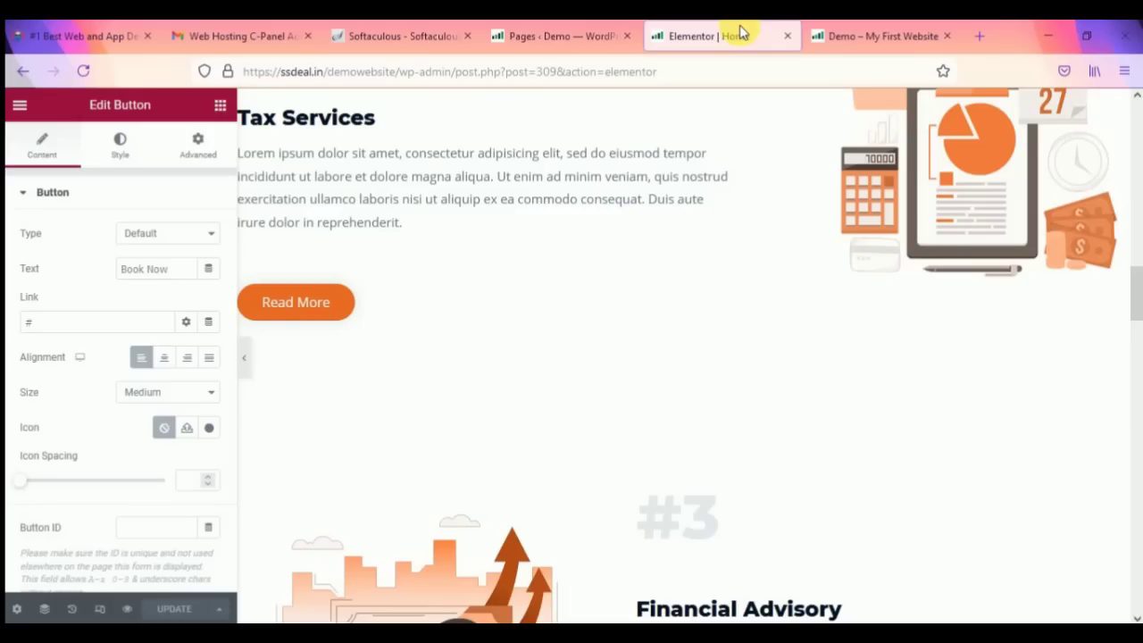
{"action": "left_click", "coordinate": [785, 37]}
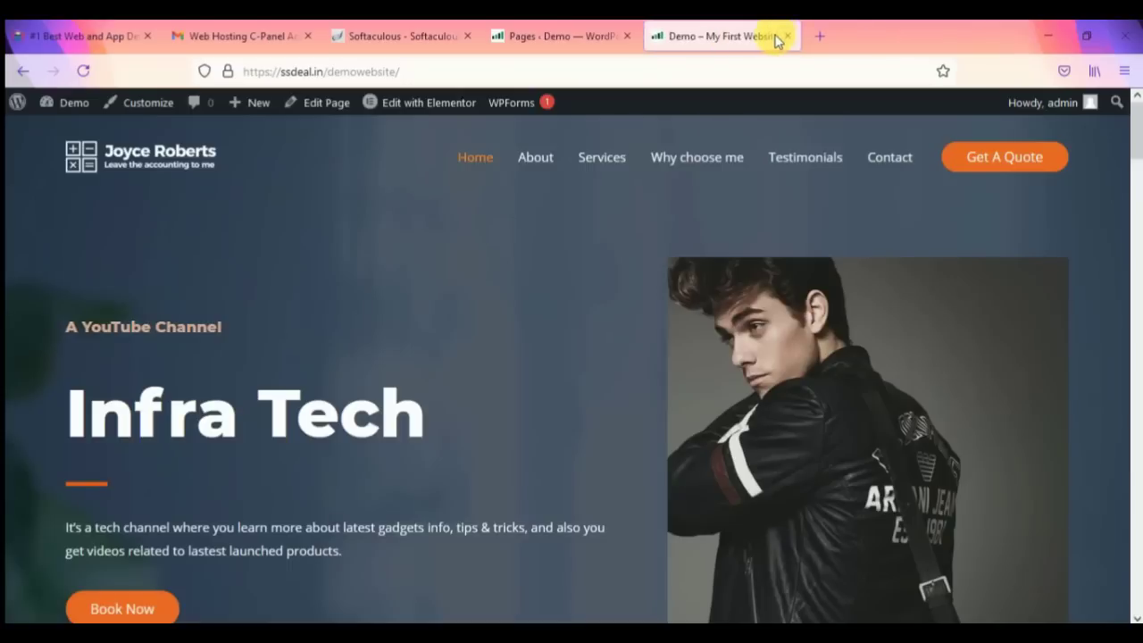
{"action": "left_click", "coordinate": [658, 48]}
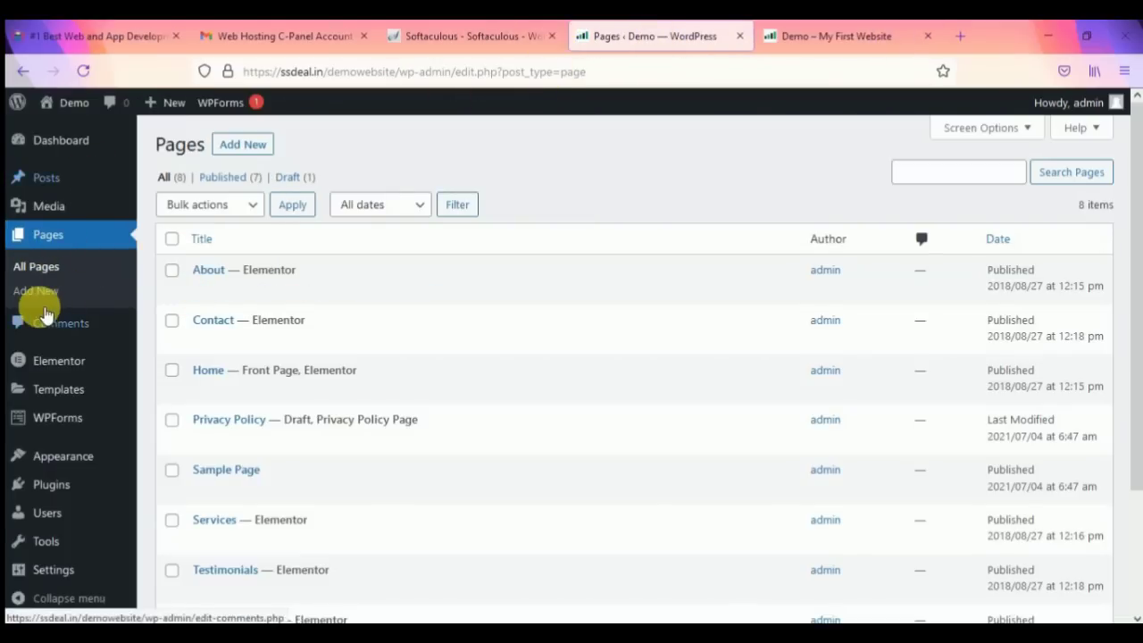
Step: Open WPForms from the admin sidebar and scroll the Forms Overview to the Enquiry form
{"action": "mouse_move", "coordinate": [51, 424]}
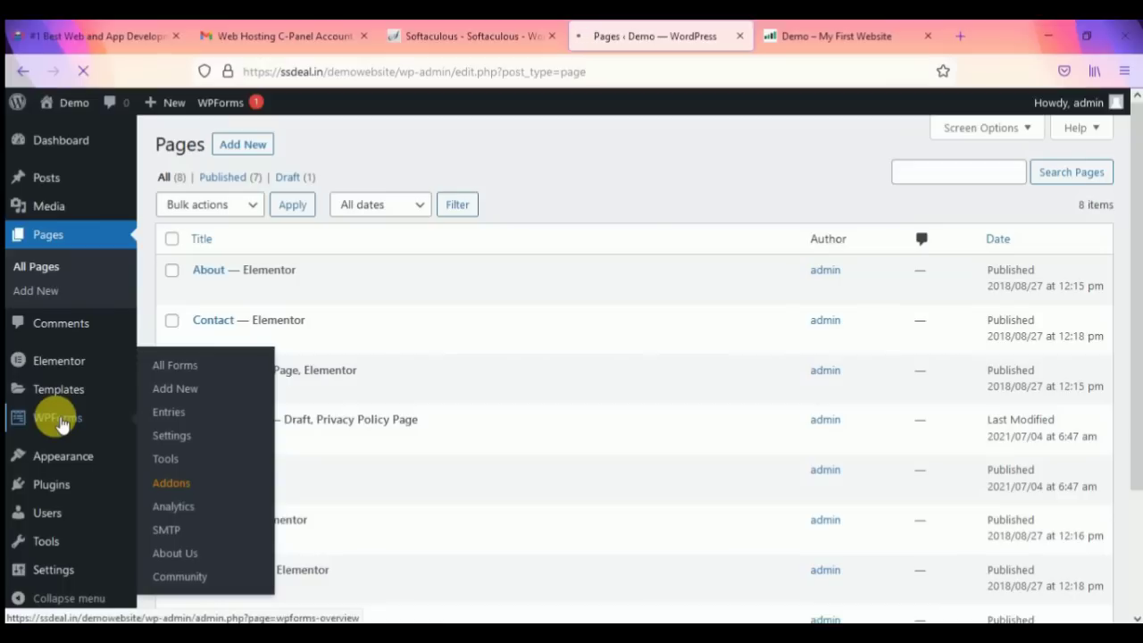
{"action": "left_click", "coordinate": [61, 424]}
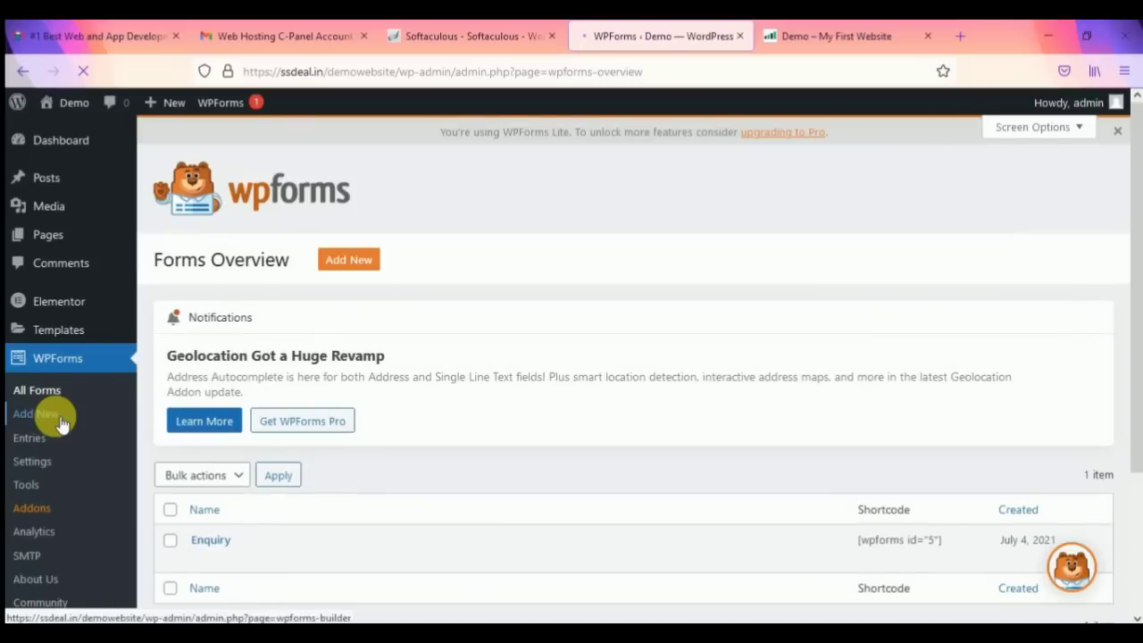
{"action": "scroll", "coordinate": [523, 395], "scroll_direction": "down", "scroll_amount": 1}
{"action": "scroll", "coordinate": [524, 393], "scroll_direction": "down", "scroll_amount": 3}
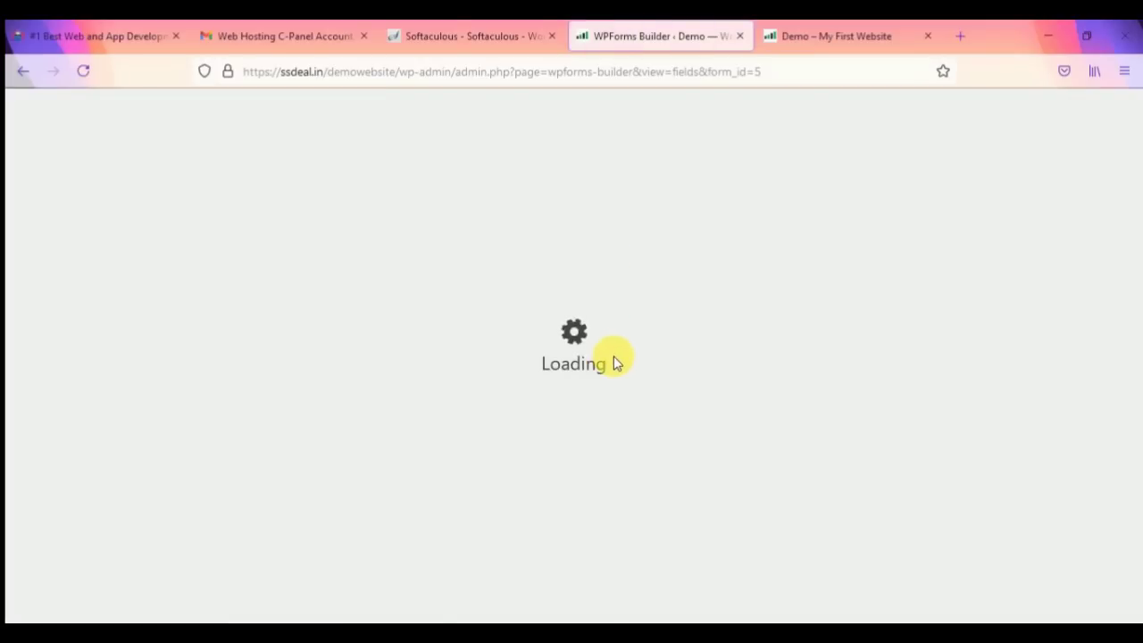
Step: Delete the Number of Incoming Invoices and Number of Outgoing Invoices fields
{"action": "scroll", "coordinate": [637, 360], "scroll_direction": "down", "scroll_amount": 2}
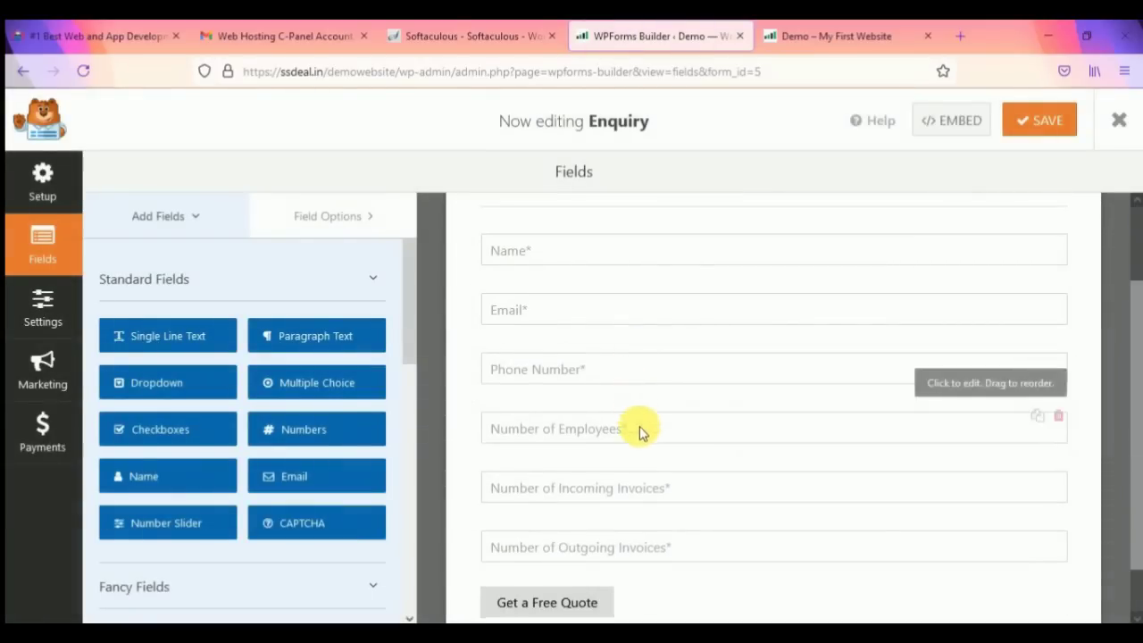
{"action": "scroll", "coordinate": [626, 362], "scroll_direction": "up", "scroll_amount": 2}
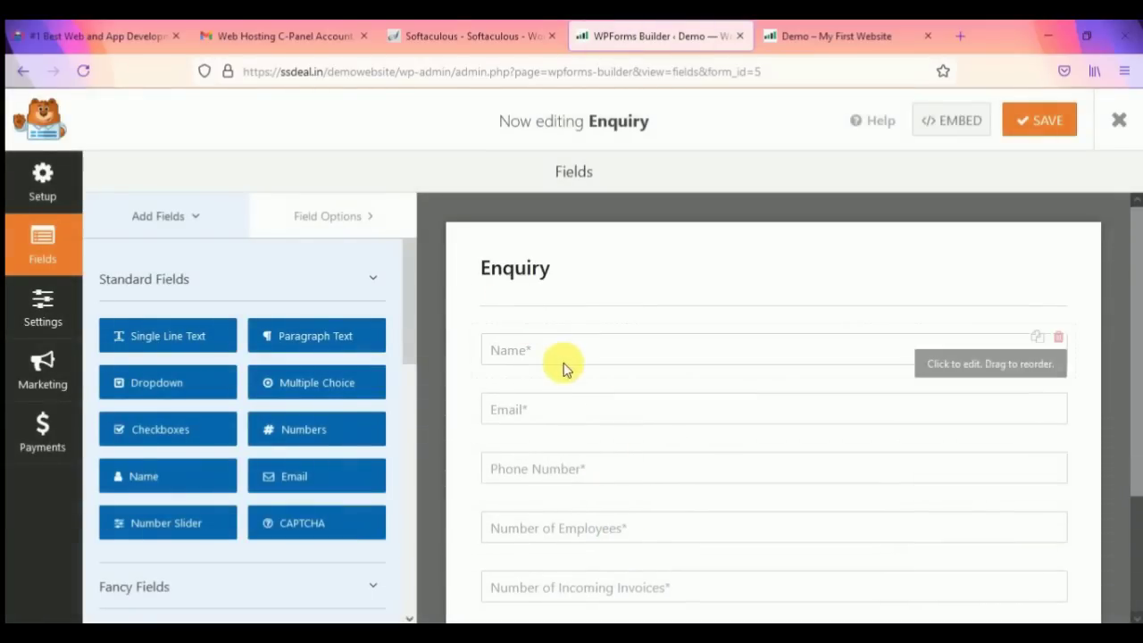
{"action": "scroll", "coordinate": [576, 388], "scroll_direction": "down", "scroll_amount": 2}
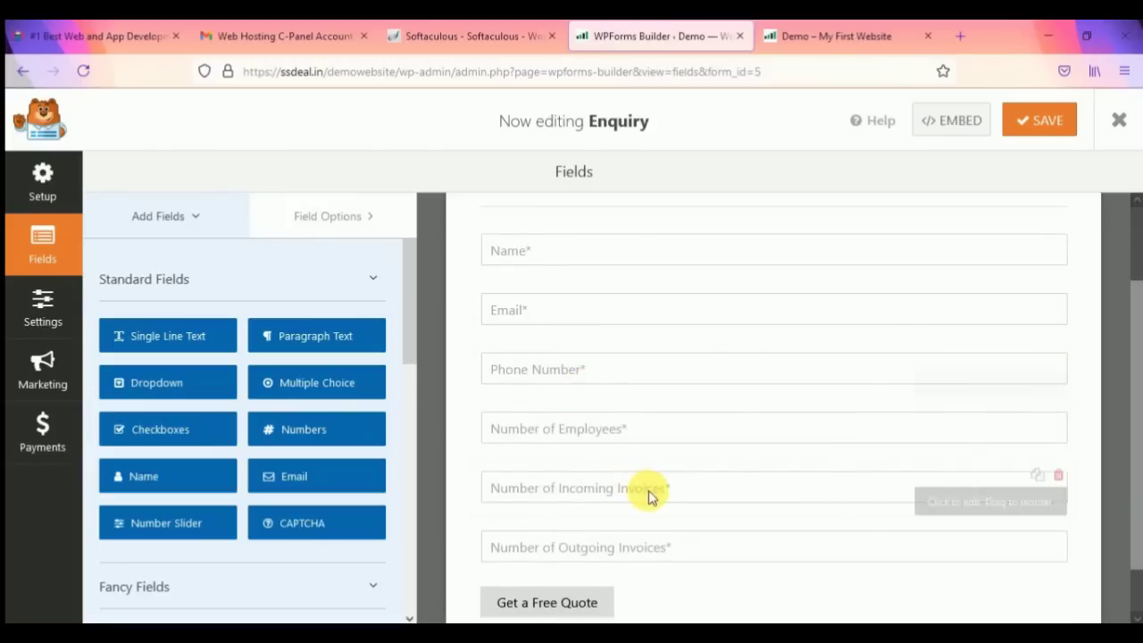
{"action": "left_click", "coordinate": [1069, 480]}
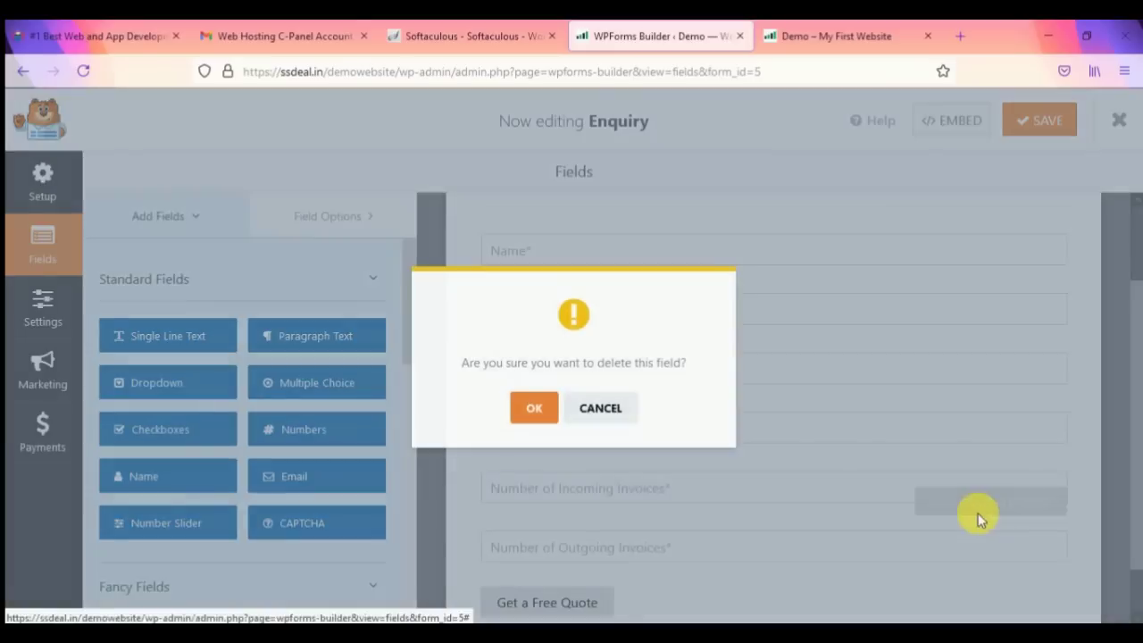
{"action": "left_click", "coordinate": [541, 412]}
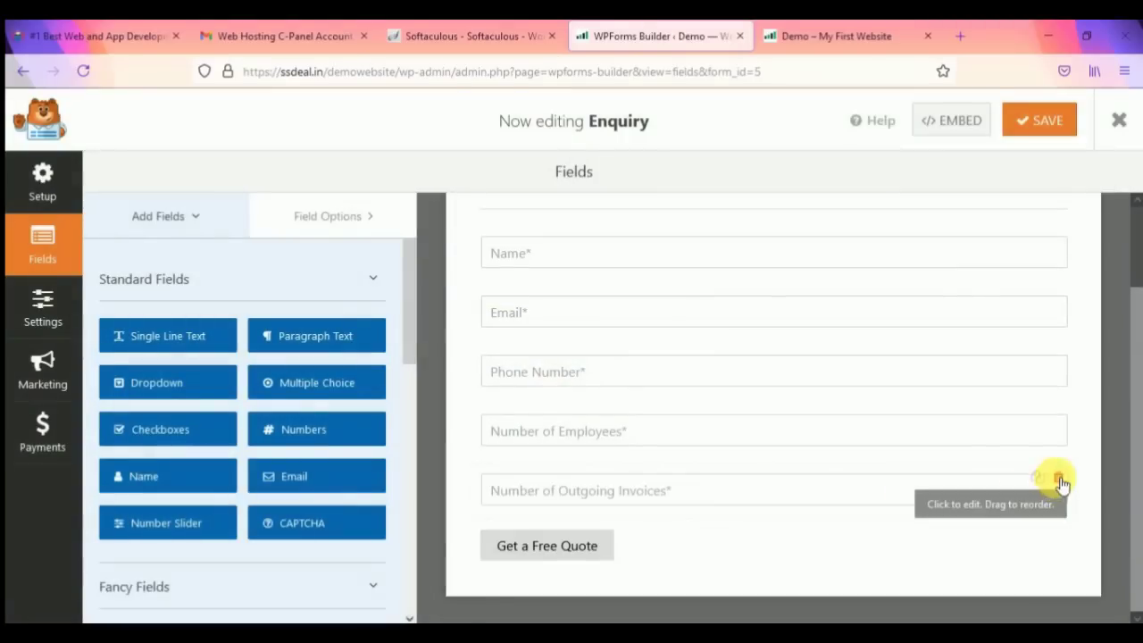
{"action": "left_click", "coordinate": [1055, 476]}
{"action": "left_click", "coordinate": [533, 409]}
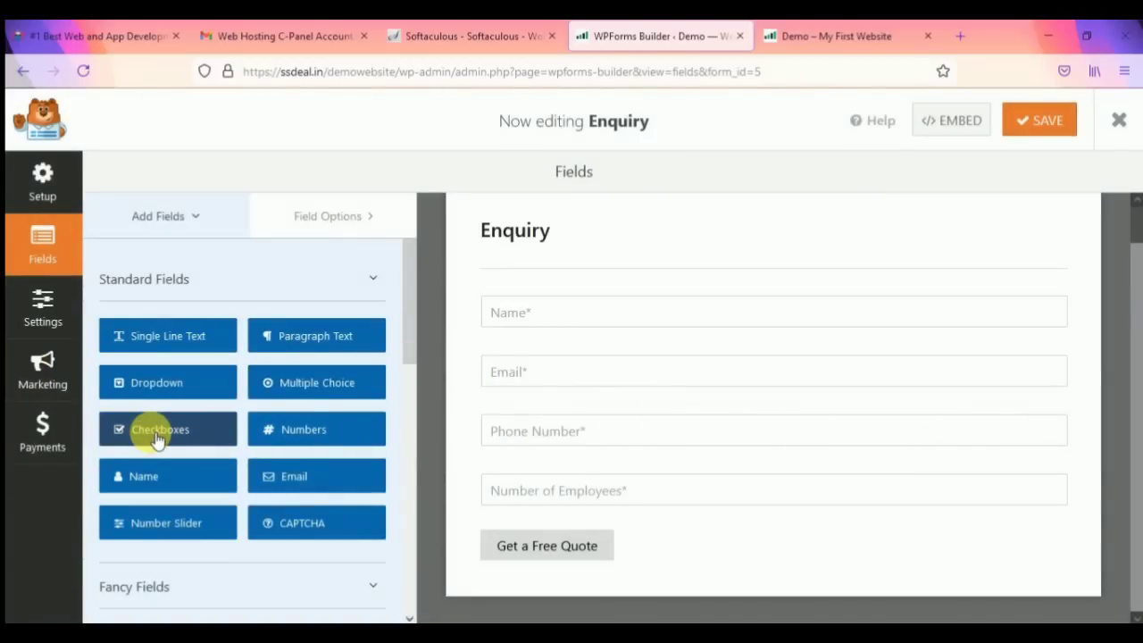
Step: Drag a Dropdown field into the form below Number of Employees
{"action": "scroll", "coordinate": [211, 421], "scroll_direction": "down", "scroll_amount": 2}
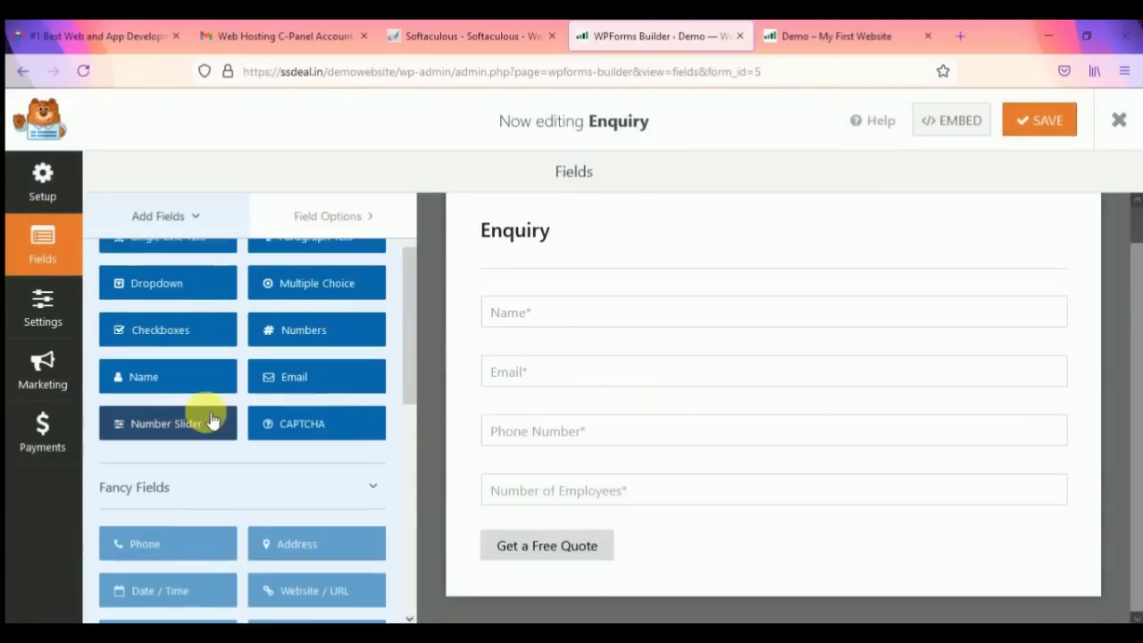
{"action": "scroll", "coordinate": [225, 447], "scroll_direction": "up", "scroll_amount": 2}
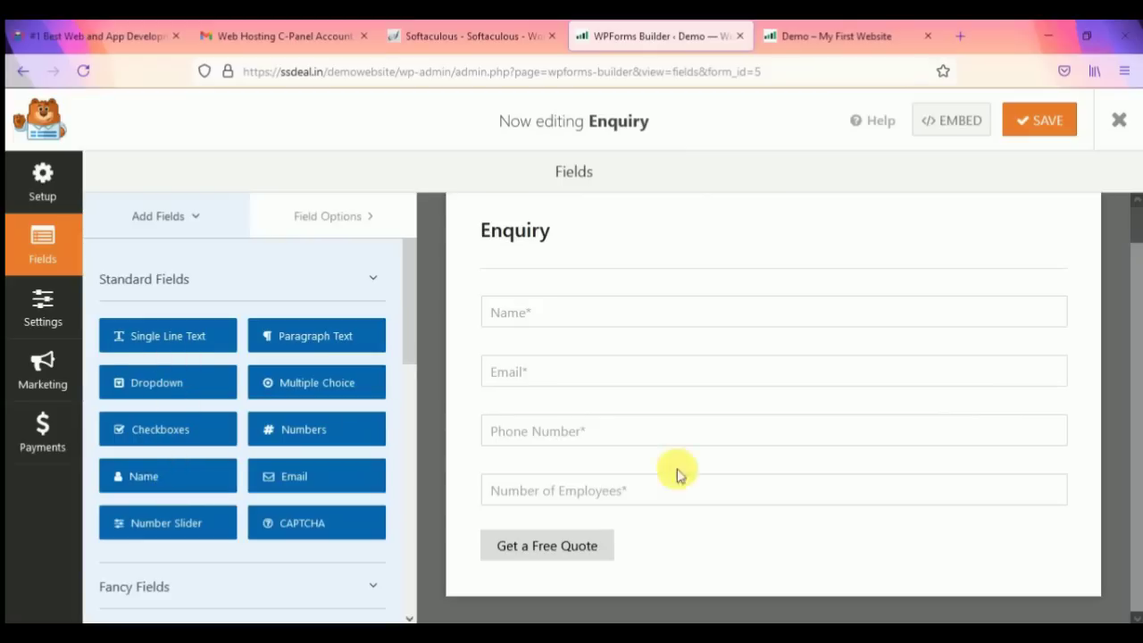
{"action": "left_click_drag", "start_coordinate": [133, 384], "coordinate": [527, 521]}
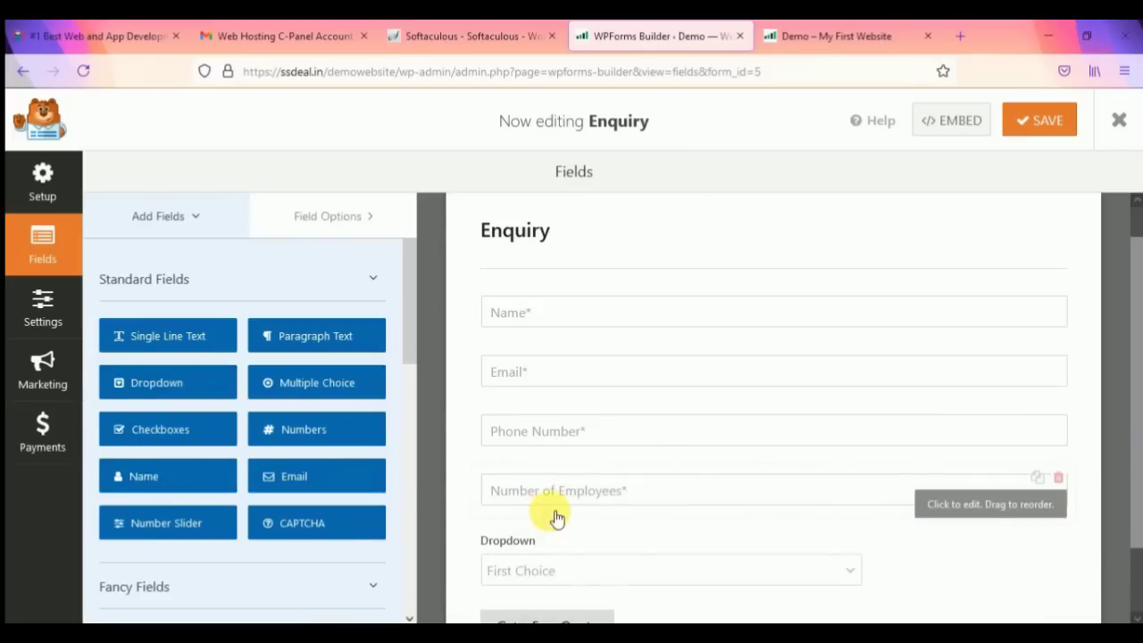
{"action": "scroll", "coordinate": [566, 521], "scroll_direction": "down", "scroll_amount": 2}
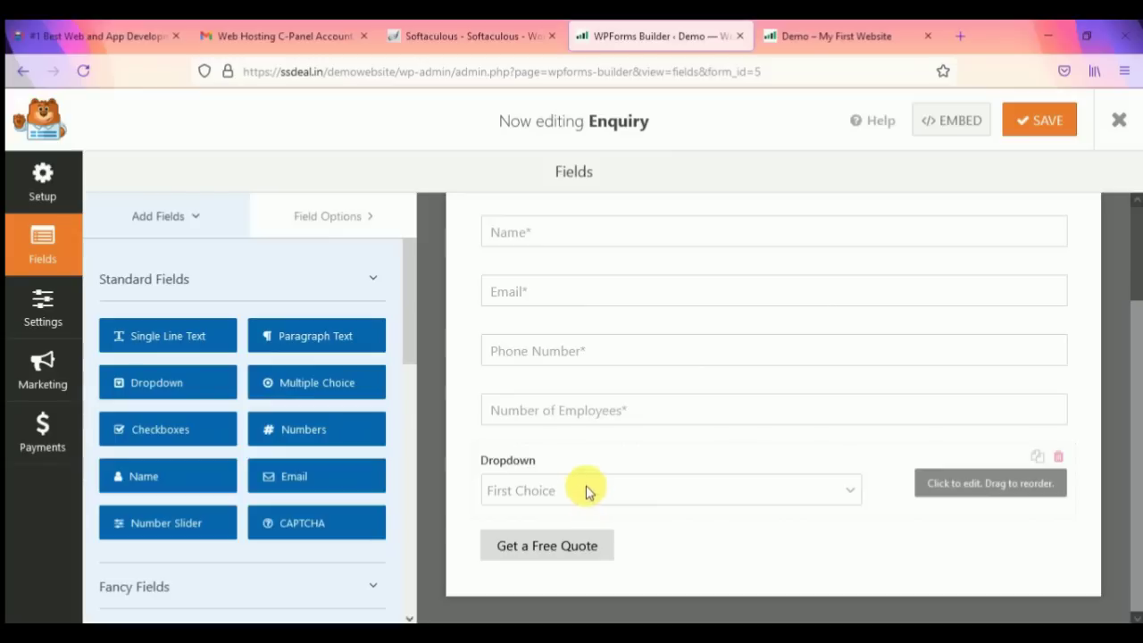
{"action": "scroll", "coordinate": [255, 472], "scroll_direction": "down", "scroll_amount": 3}
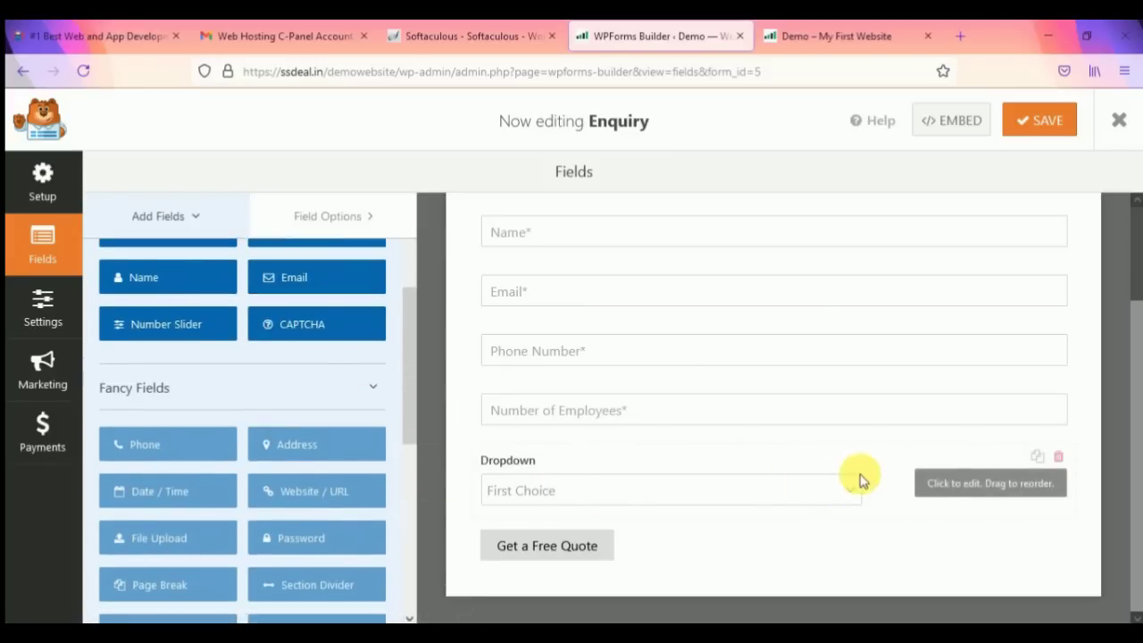
Step: Open the Dropdown field's settings, toggle Required, and check Hide Label under Advanced Options
{"action": "left_click", "coordinate": [945, 461]}
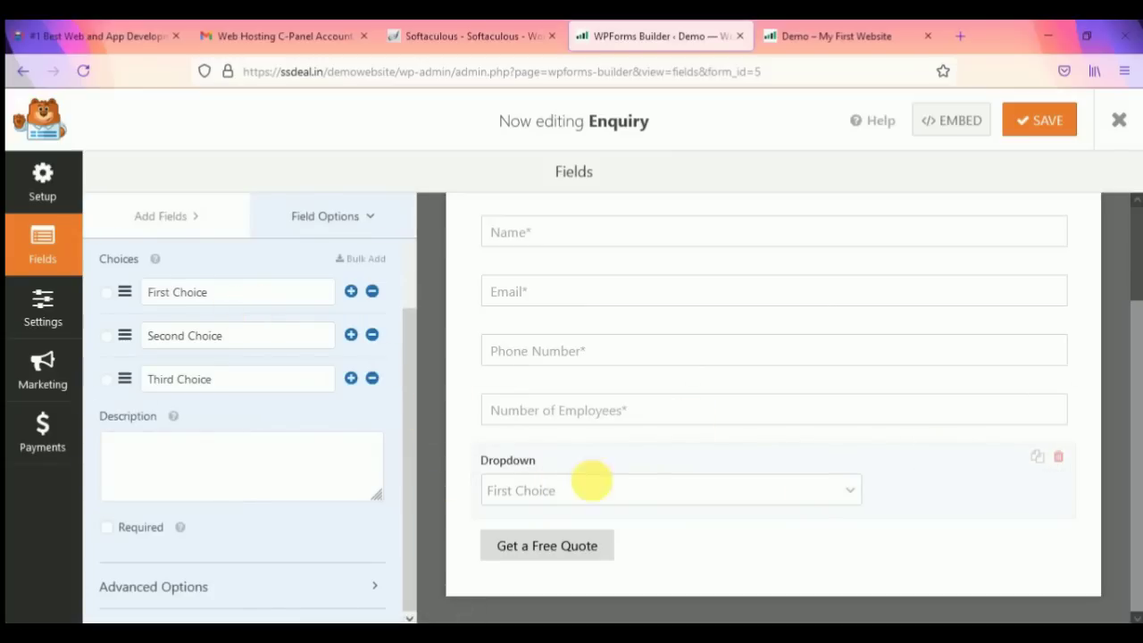
{"action": "left_click_drag", "start_coordinate": [223, 293], "coordinate": [112, 281]}
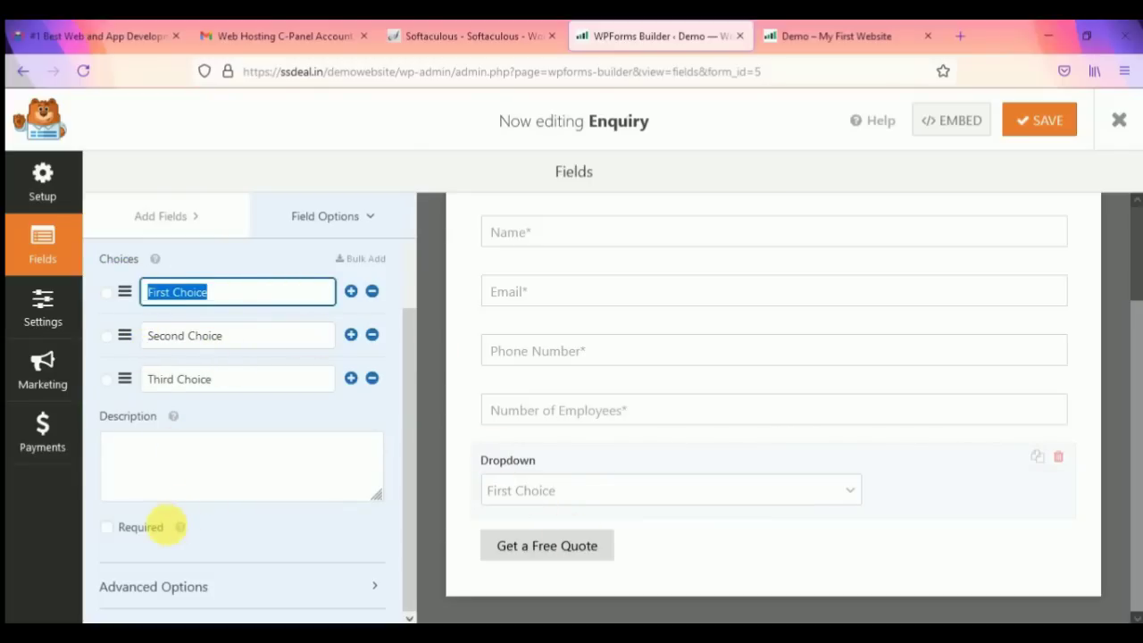
{"action": "left_click", "coordinate": [106, 527]}
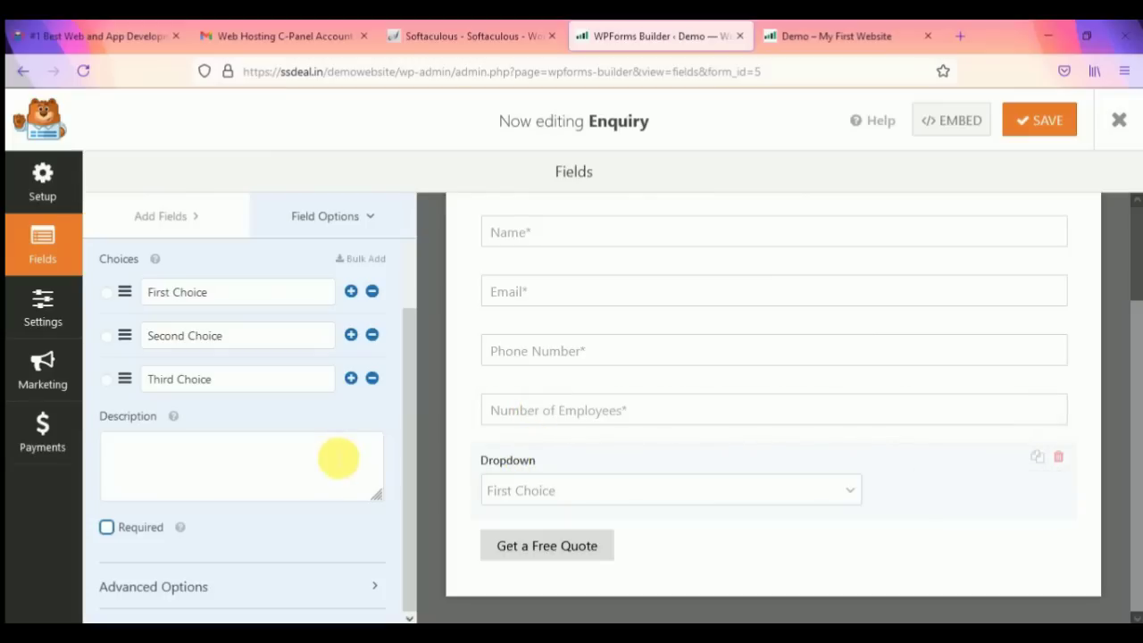
{"action": "left_click", "coordinate": [230, 599]}
{"action": "scroll", "coordinate": [272, 411], "scroll_direction": "down", "scroll_amount": 4}
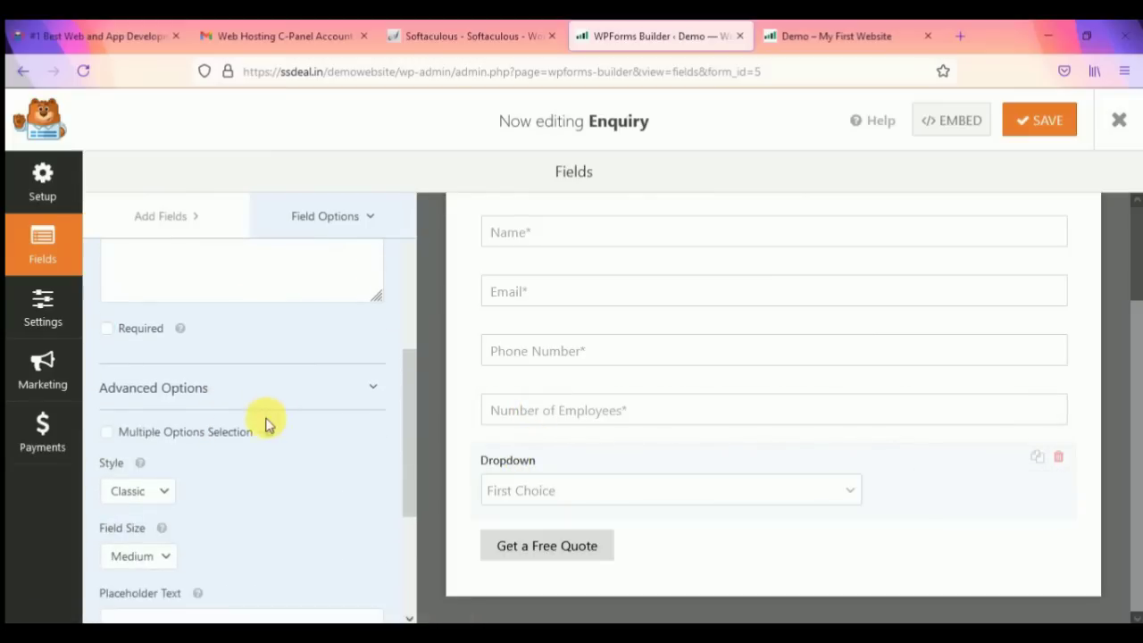
{"action": "scroll", "coordinate": [219, 478], "scroll_direction": "down", "scroll_amount": 3}
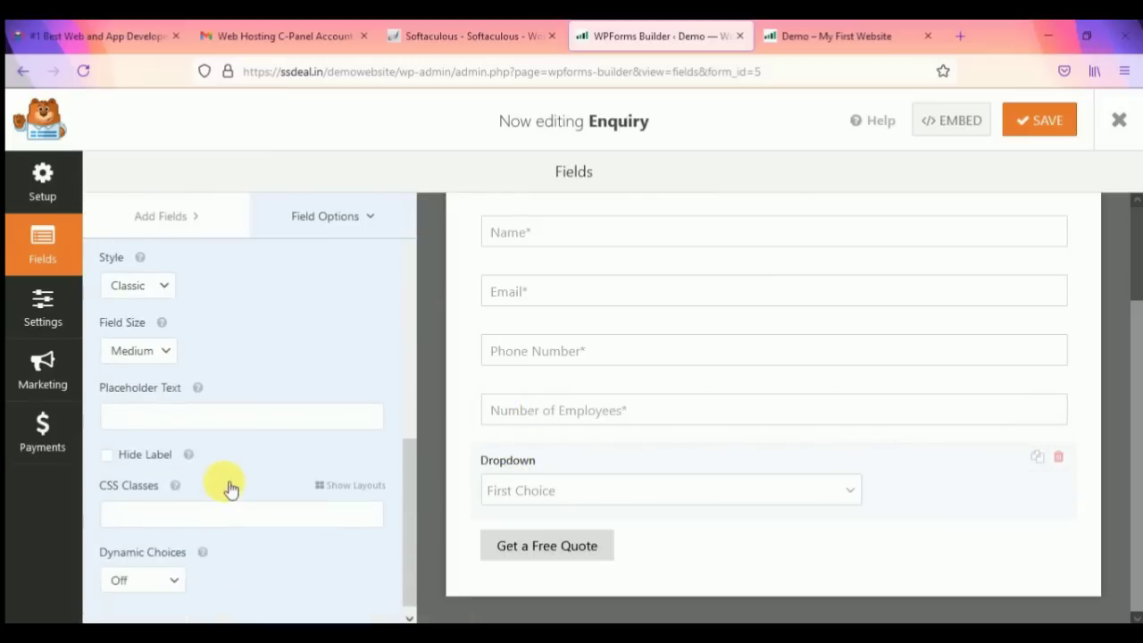
{"action": "left_click", "coordinate": [106, 442]}
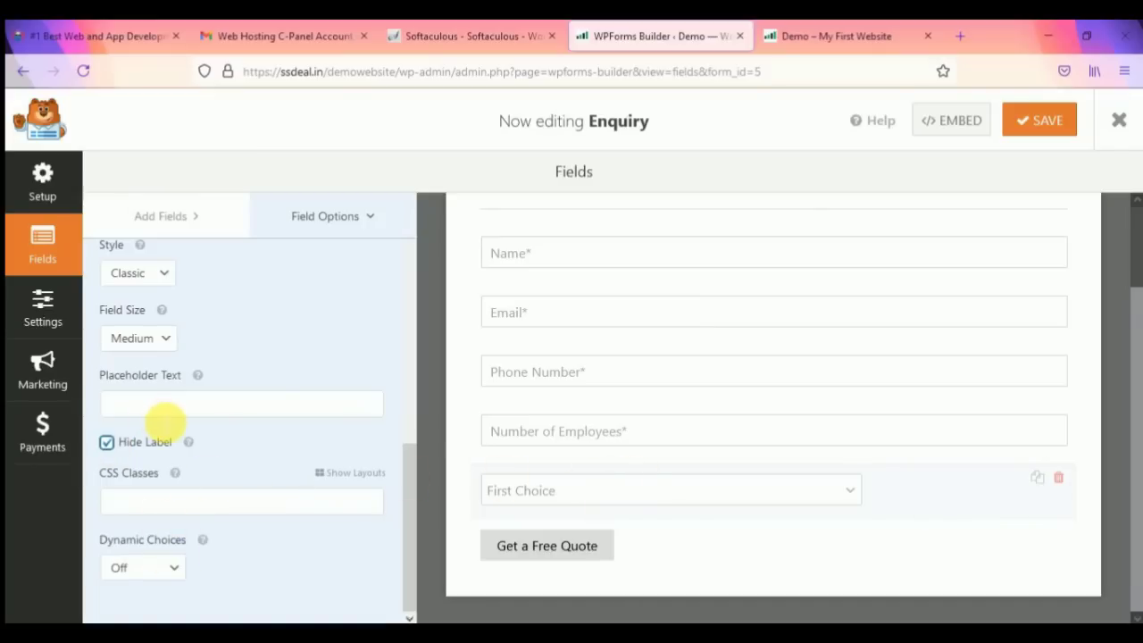
Step: Enter 'Select' as the dropdown's placeholder text
{"action": "left_click", "coordinate": [165, 410]}
{"action": "type", "text": "Select"}
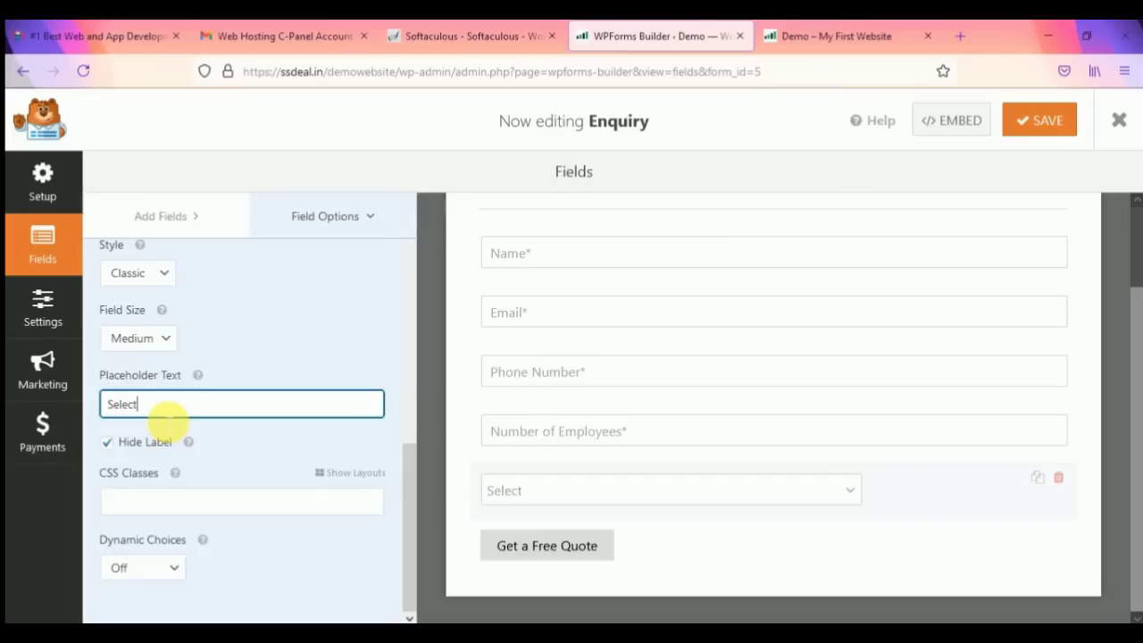
{"action": "left_click", "coordinate": [656, 503]}
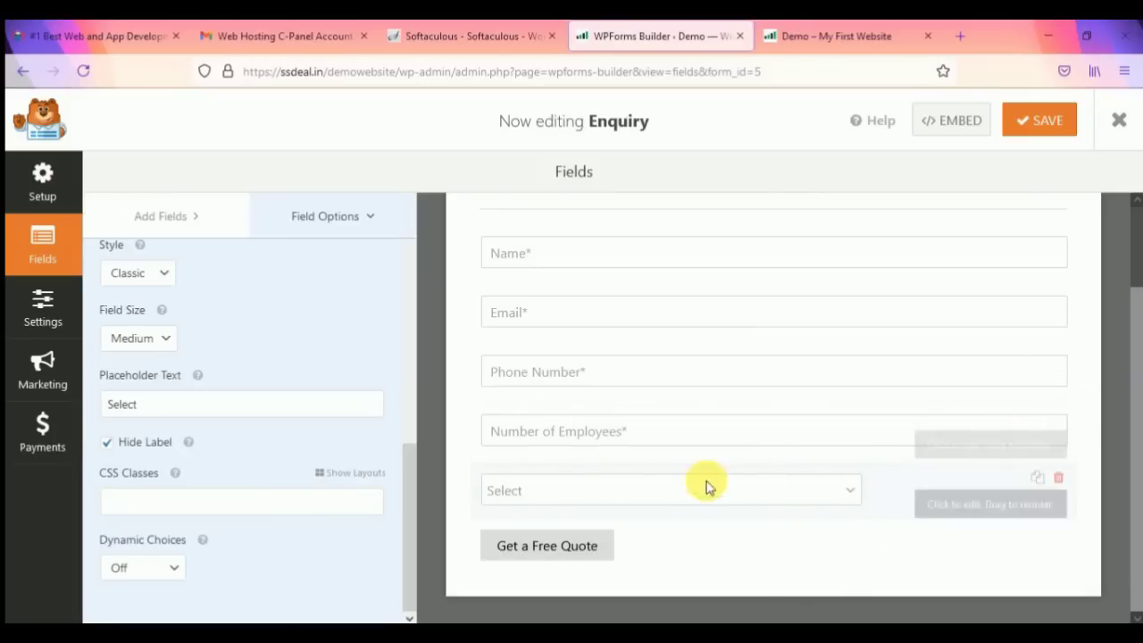
Step: Try the Medium and Small field sizes, leaving the dropdown at Large
{"action": "left_click", "coordinate": [148, 335]}
{"action": "left_click", "coordinate": [138, 416]}
{"action": "left_click", "coordinate": [158, 339]}
{"action": "left_click", "coordinate": [143, 391]}
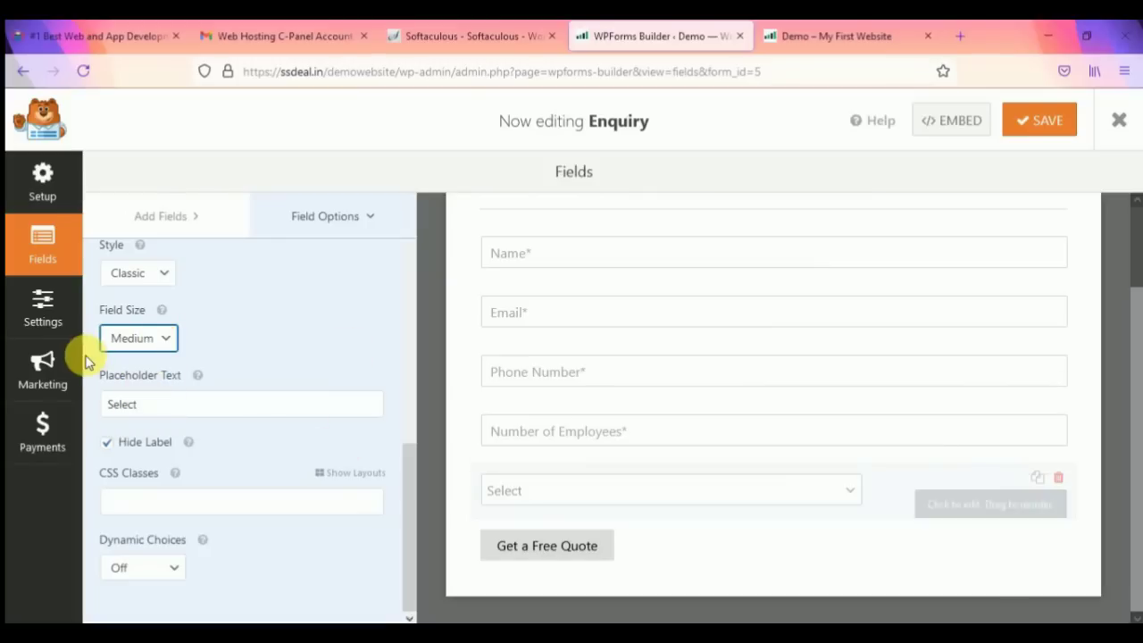
{"action": "left_click", "coordinate": [134, 338]}
{"action": "left_click", "coordinate": [138, 367]}
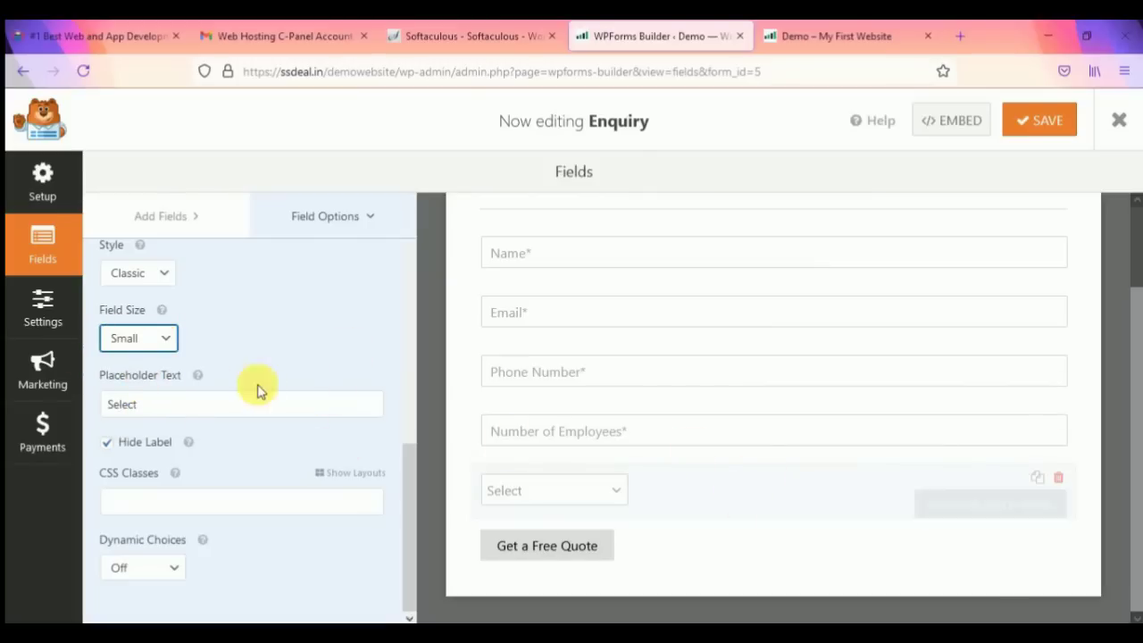
{"action": "left_click", "coordinate": [159, 342]}
{"action": "left_click", "coordinate": [153, 416]}
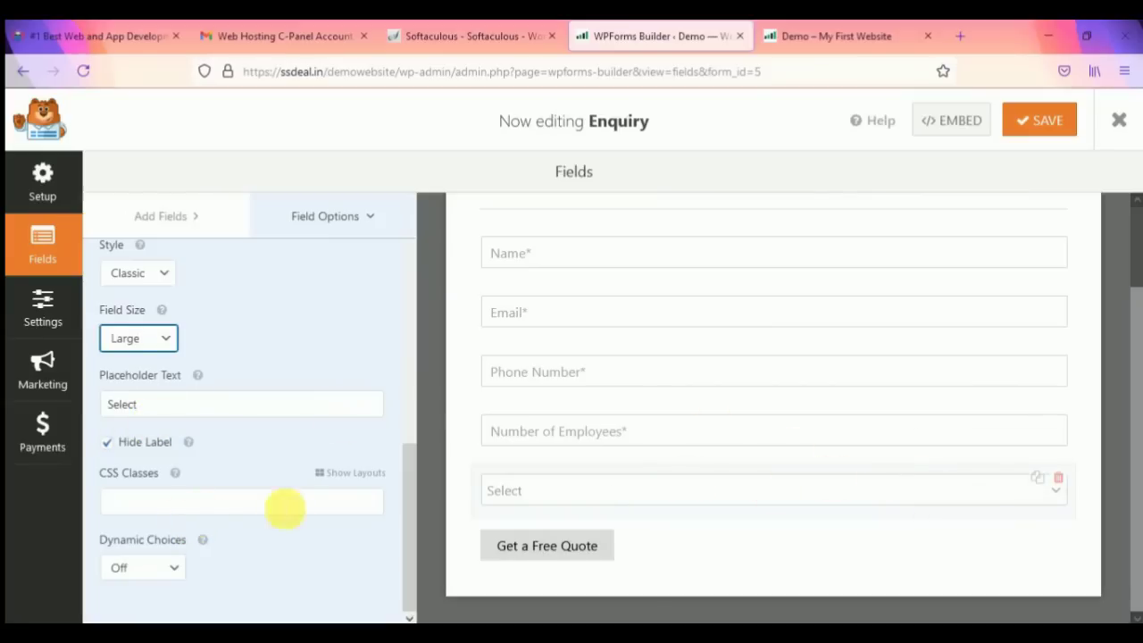
{"action": "scroll", "coordinate": [799, 459], "scroll_direction": "up", "scroll_amount": 2}
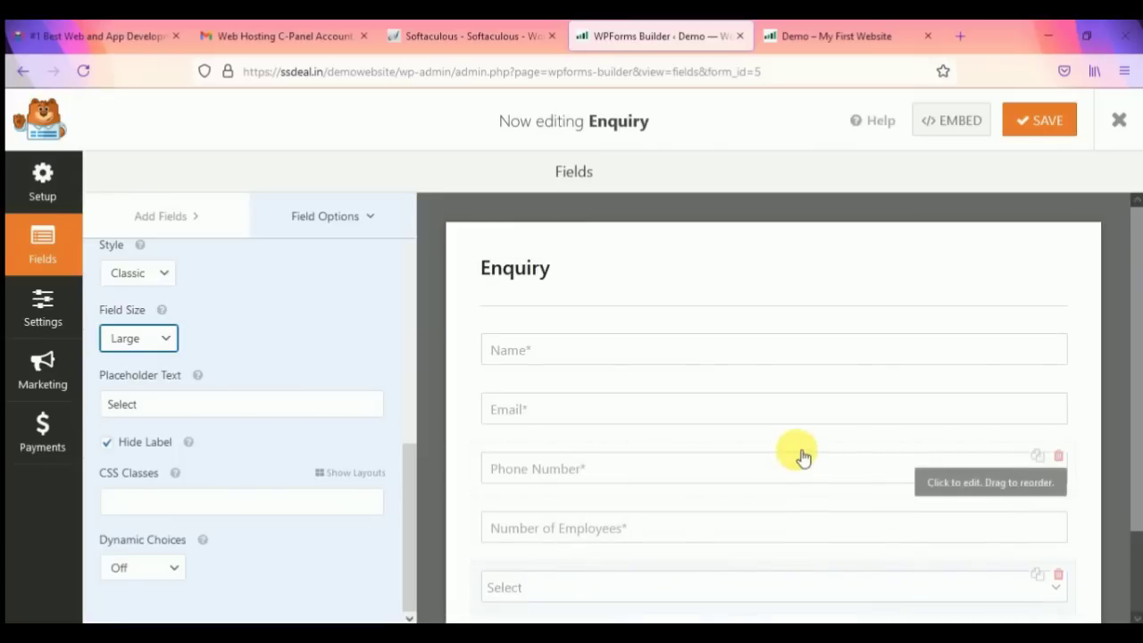
{"action": "scroll", "coordinate": [657, 507], "scroll_direction": "down", "scroll_amount": 2}
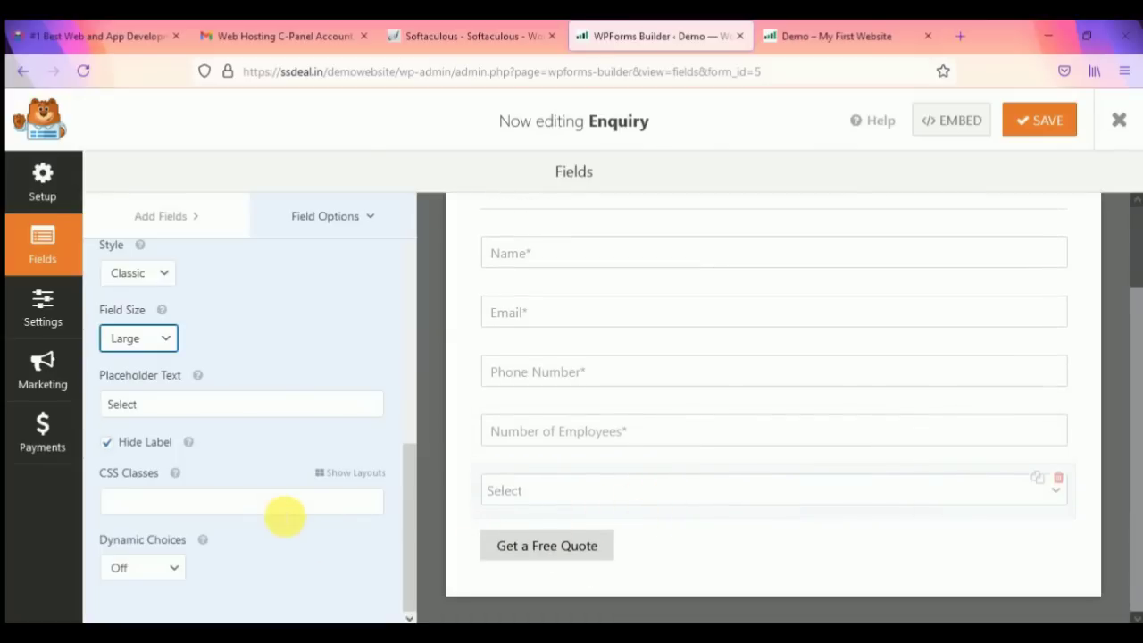
Step: Set the Submit Button Text to 'Submit'
{"action": "left_click", "coordinate": [569, 548]}
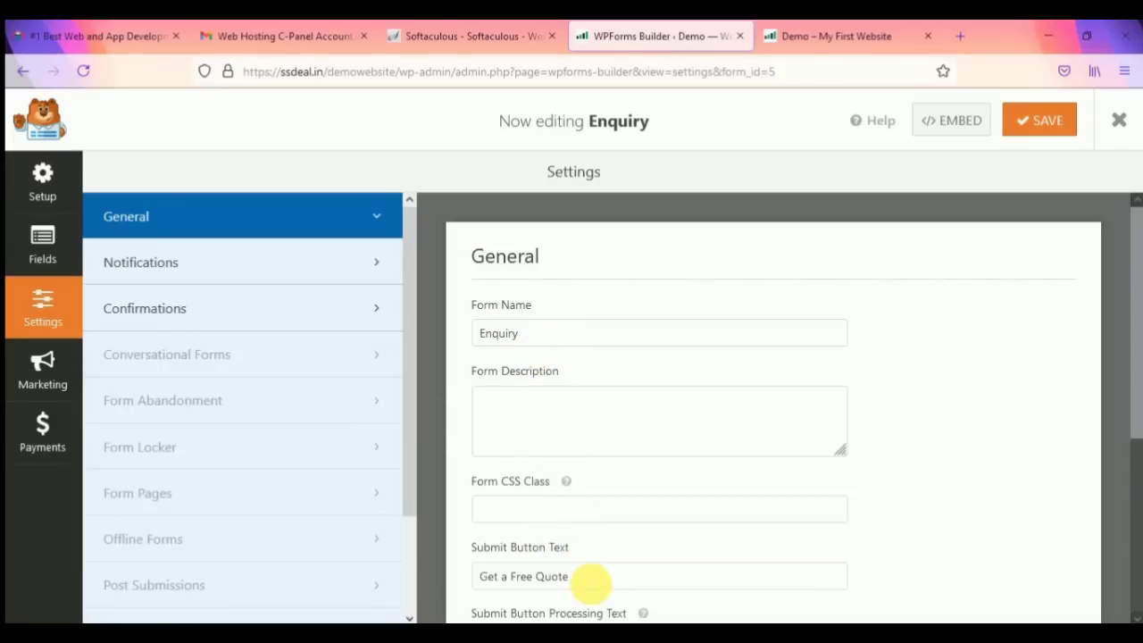
{"action": "triple_click", "coordinate": [589, 578]}
{"action": "type", "text": "S"}
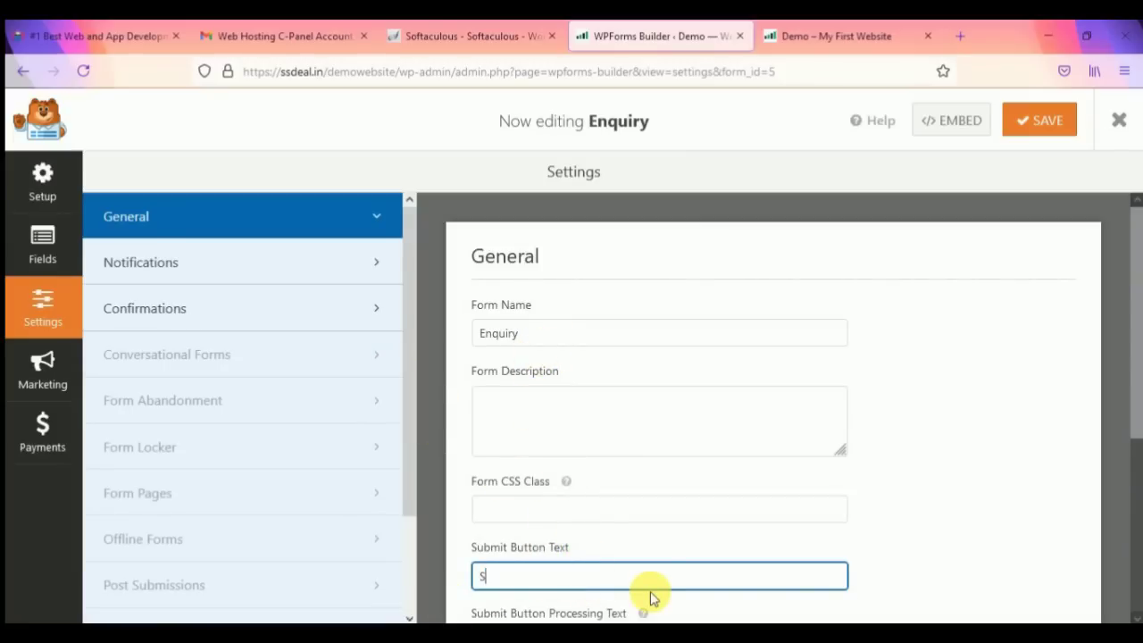
{"action": "type", "text": "ubmit"}
{"action": "scroll", "coordinate": [576, 430], "scroll_direction": "down", "scroll_amount": 2}
{"action": "scroll", "coordinate": [576, 429], "scroll_direction": "down", "scroll_amount": 2}
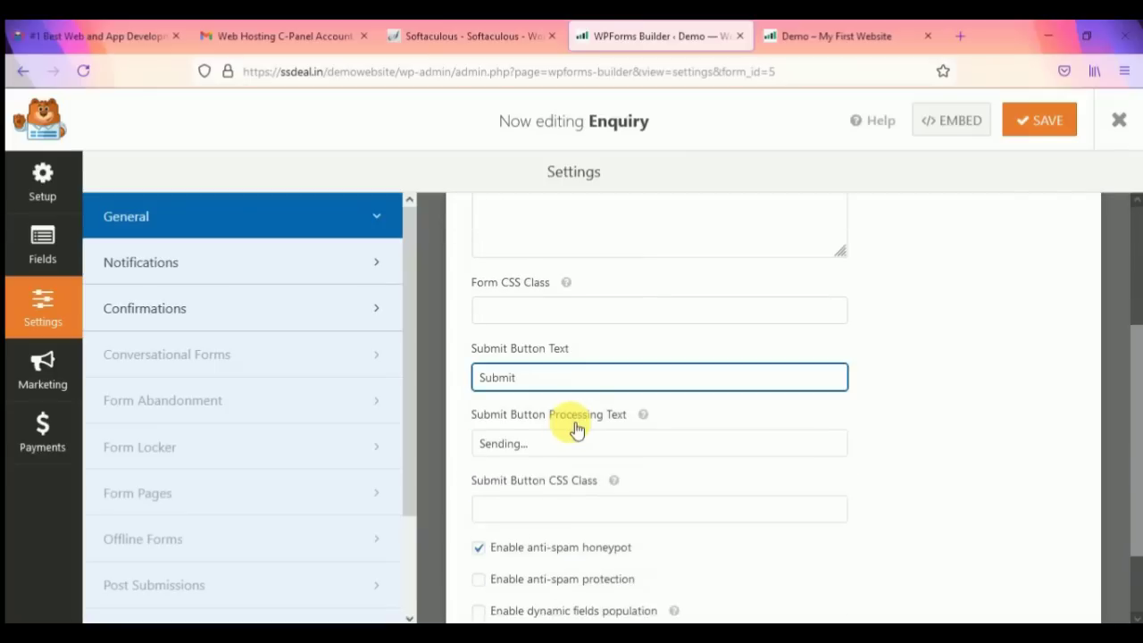
{"action": "scroll", "coordinate": [562, 444], "scroll_direction": "down", "scroll_amount": 2}
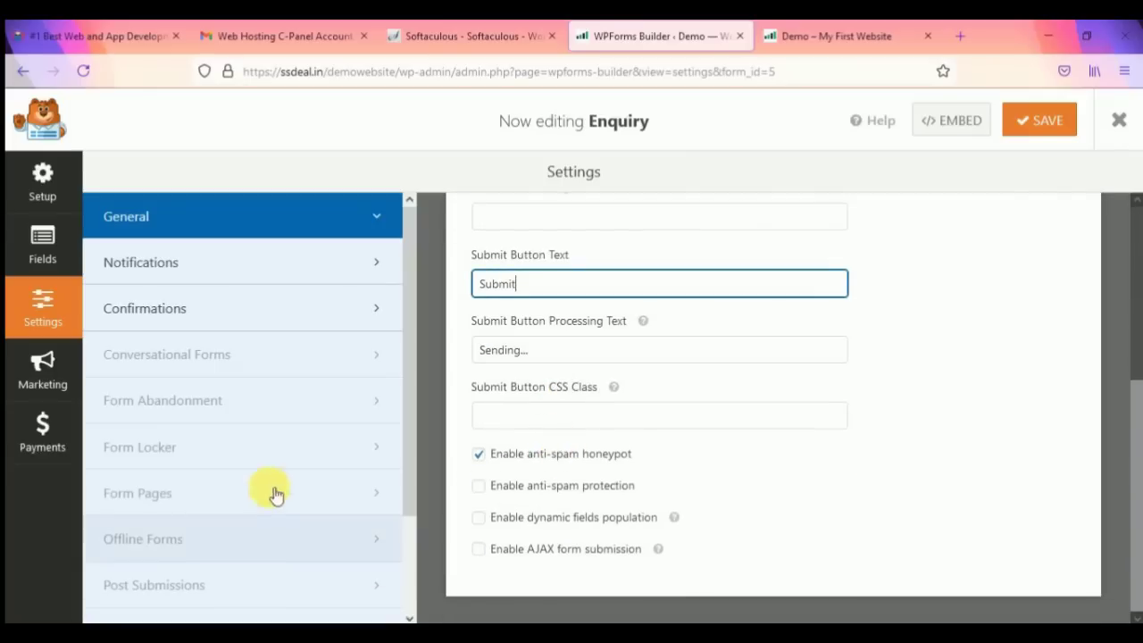
{"action": "scroll", "coordinate": [614, 383], "scroll_direction": "up", "scroll_amount": 2}
Step: Return to the Fields panel and save the Enquiry form
{"action": "left_click", "coordinate": [39, 243]}
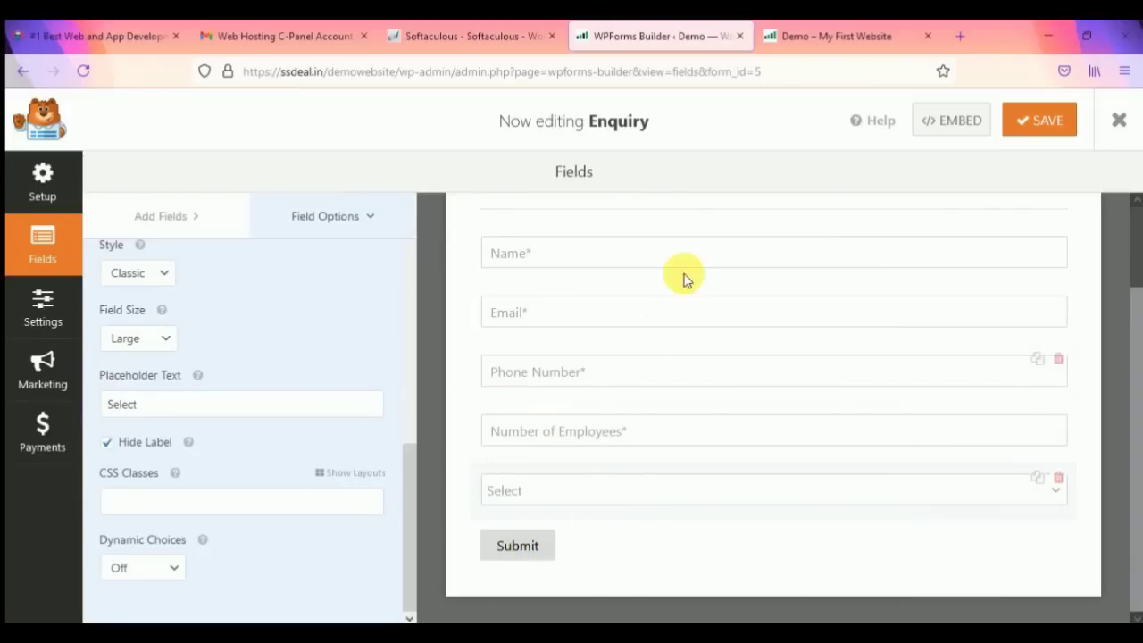
{"action": "scroll", "coordinate": [889, 353], "scroll_direction": "up", "scroll_amount": 2}
{"action": "left_click", "coordinate": [1036, 122]}
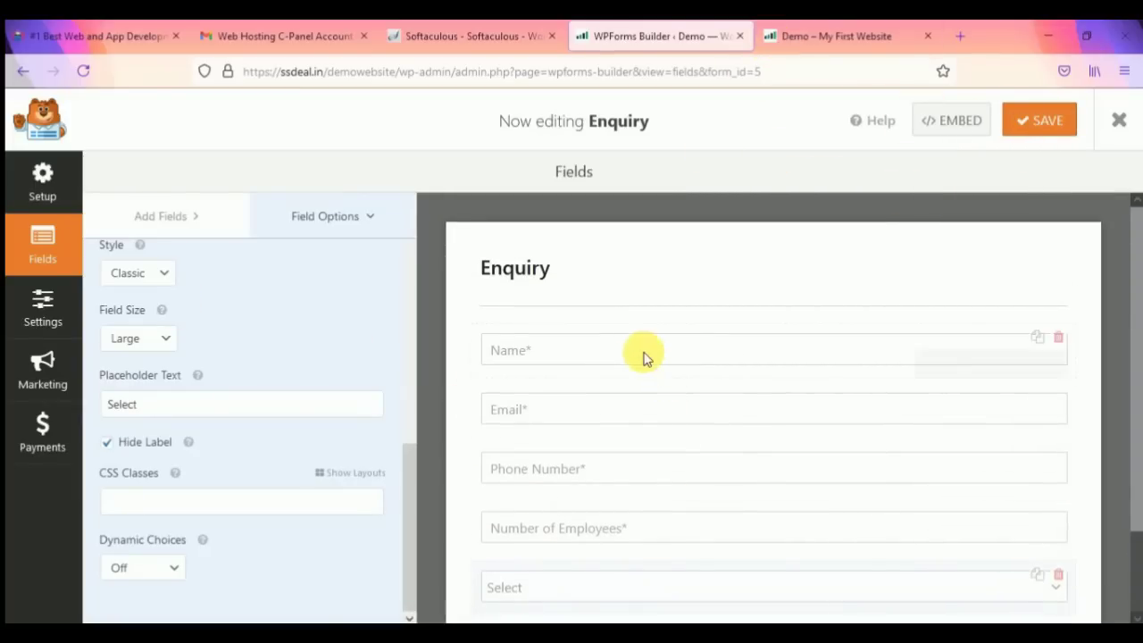
{"action": "scroll", "coordinate": [817, 554], "scroll_direction": "down", "scroll_amount": 2}
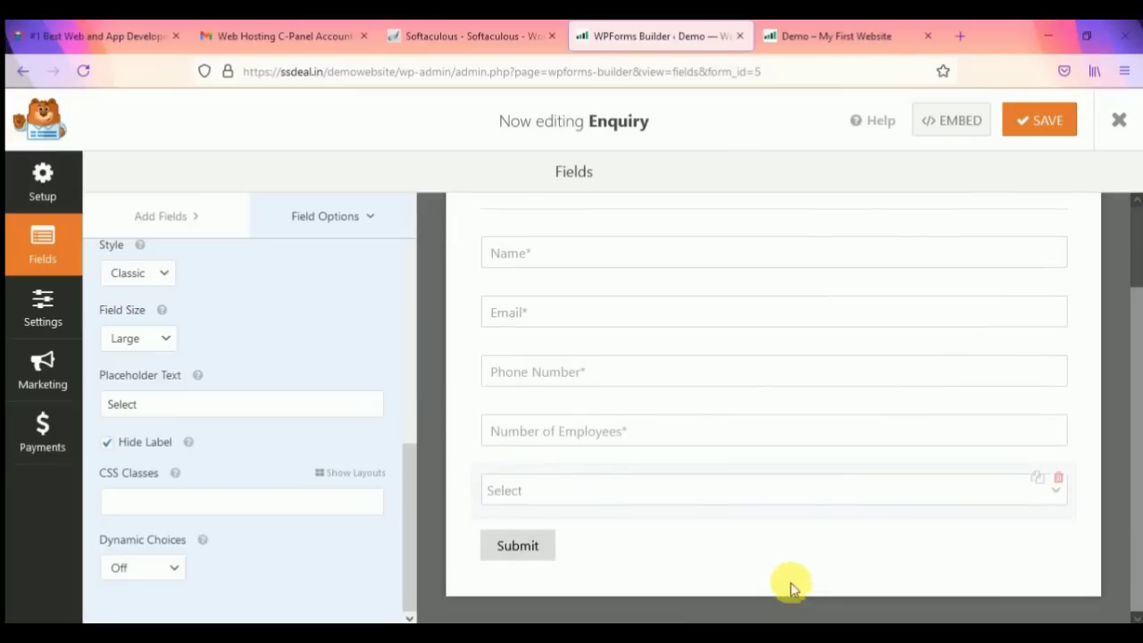
Step: Open the live site's Contact page and check the new Select dropdown's choices on the quote form
{"action": "left_click", "coordinate": [807, 36]}
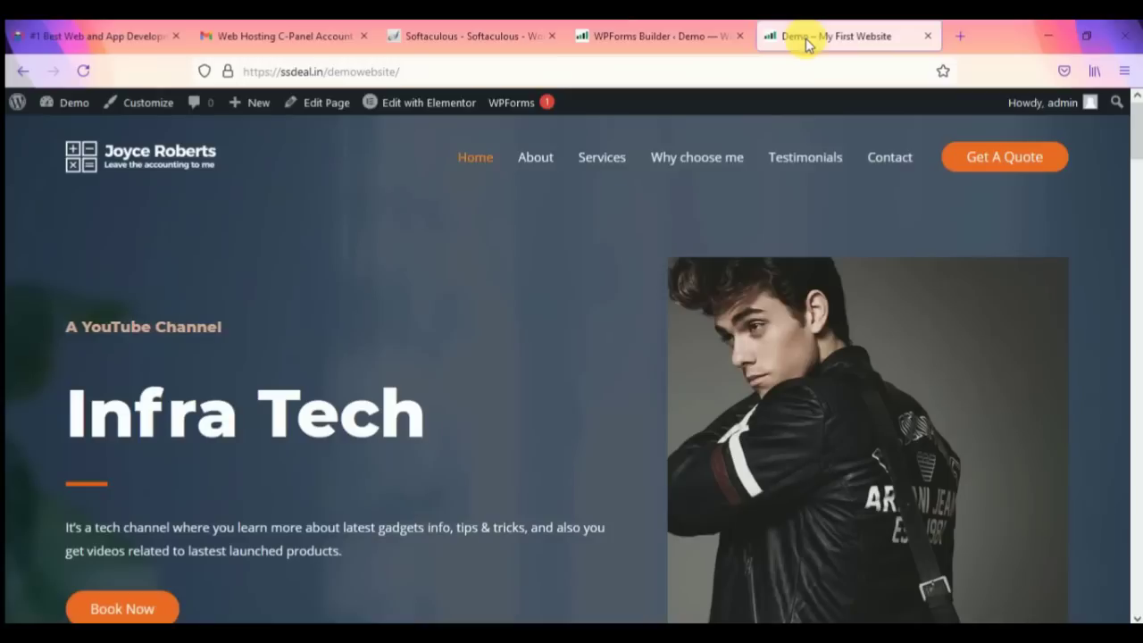
{"action": "left_click", "coordinate": [888, 158]}
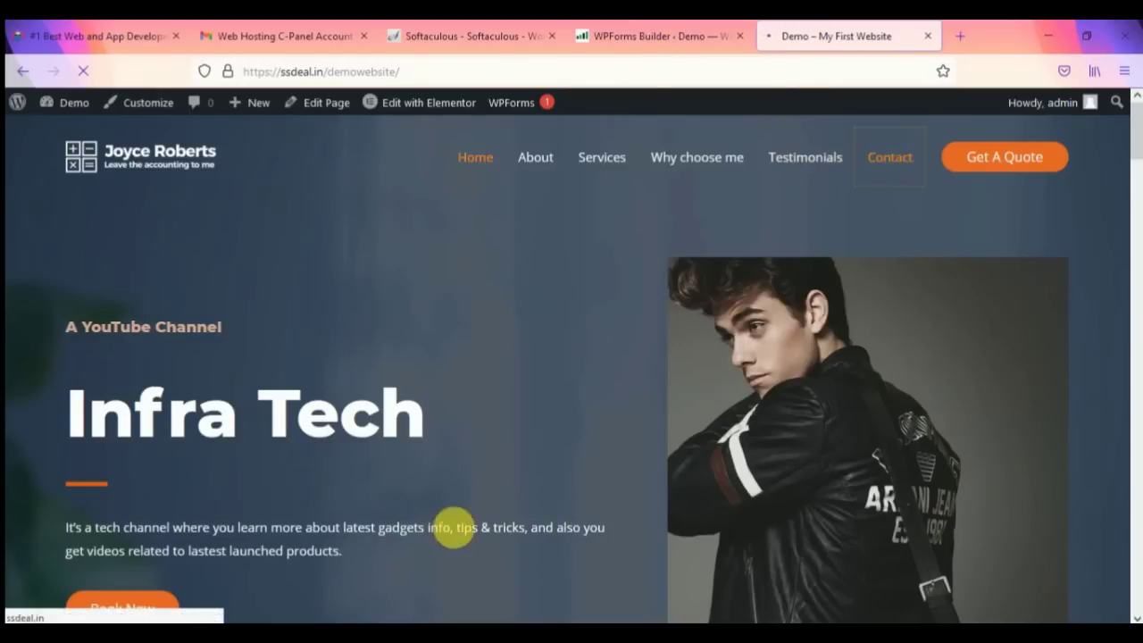
{"action": "scroll", "coordinate": [830, 473], "scroll_direction": "down", "scroll_amount": 5}
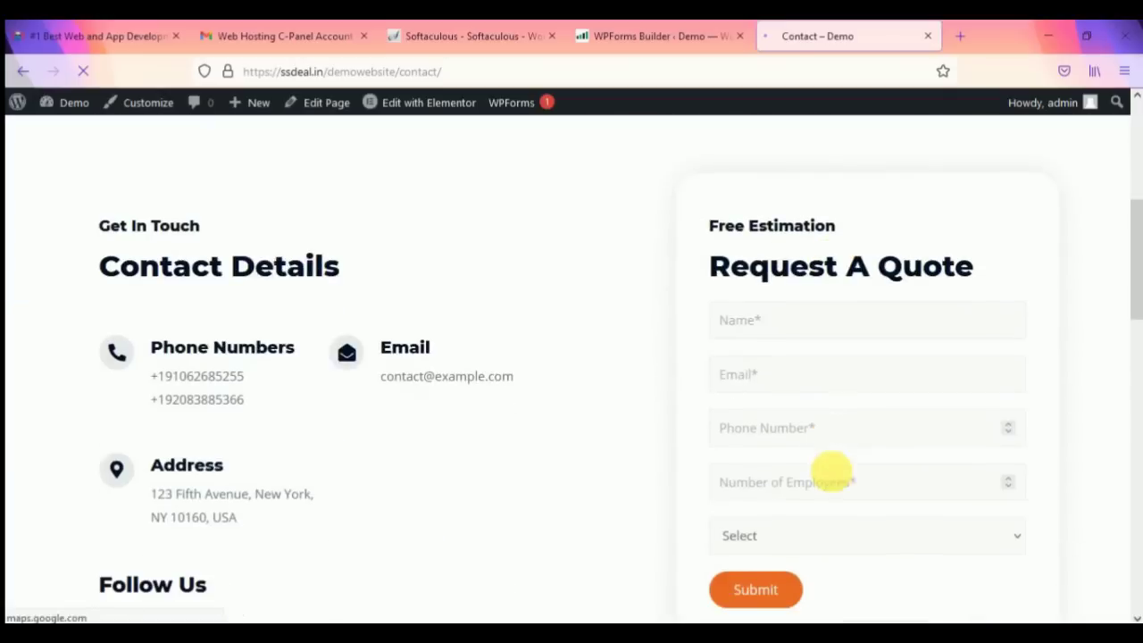
{"action": "scroll", "coordinate": [838, 478], "scroll_direction": "down", "scroll_amount": 1}
{"action": "left_click", "coordinate": [849, 438]}
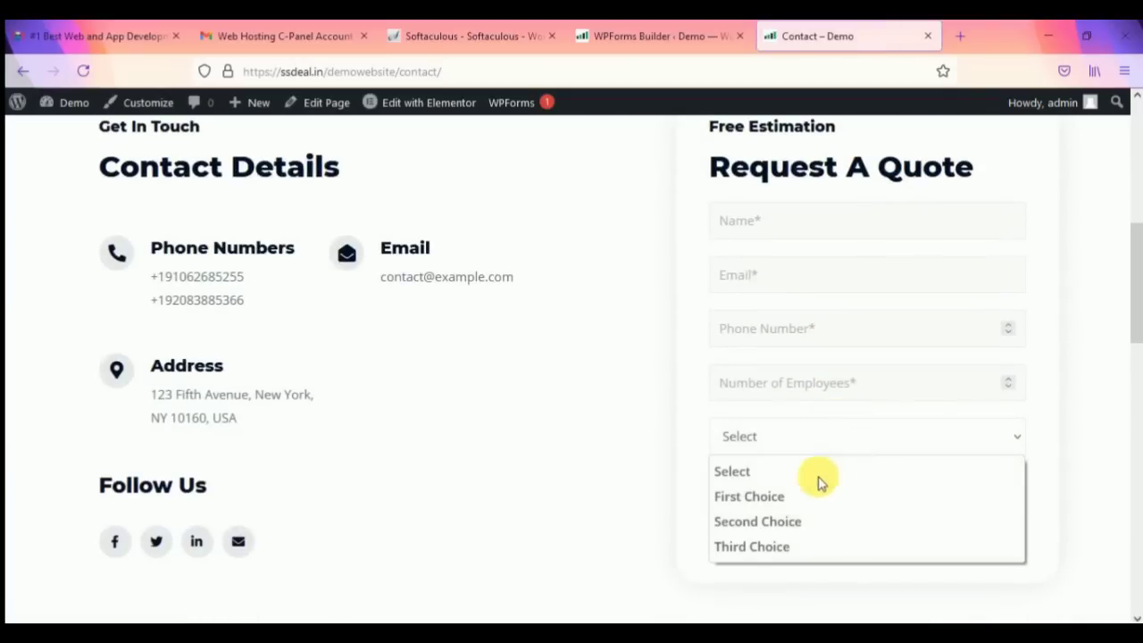
{"action": "left_click", "coordinate": [694, 455]}
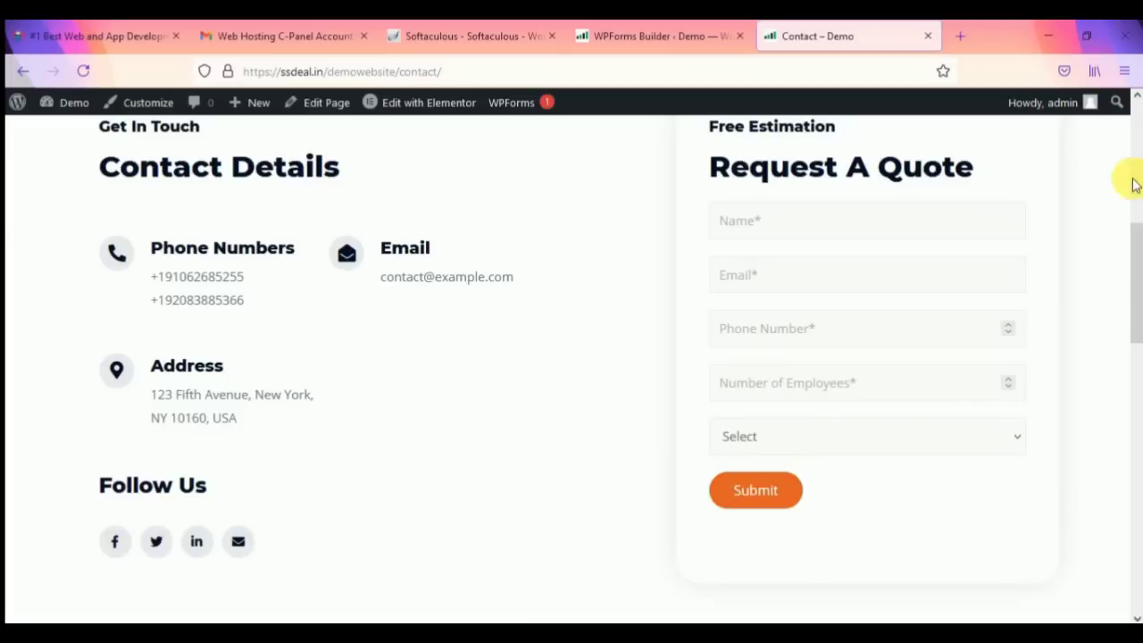
Step: Look over the rest of the Contact form, then return to the Enquiry form builder
{"action": "scroll", "coordinate": [804, 474], "scroll_direction": "down", "scroll_amount": 3}
{"action": "scroll", "coordinate": [807, 477], "scroll_direction": "up", "scroll_amount": 3}
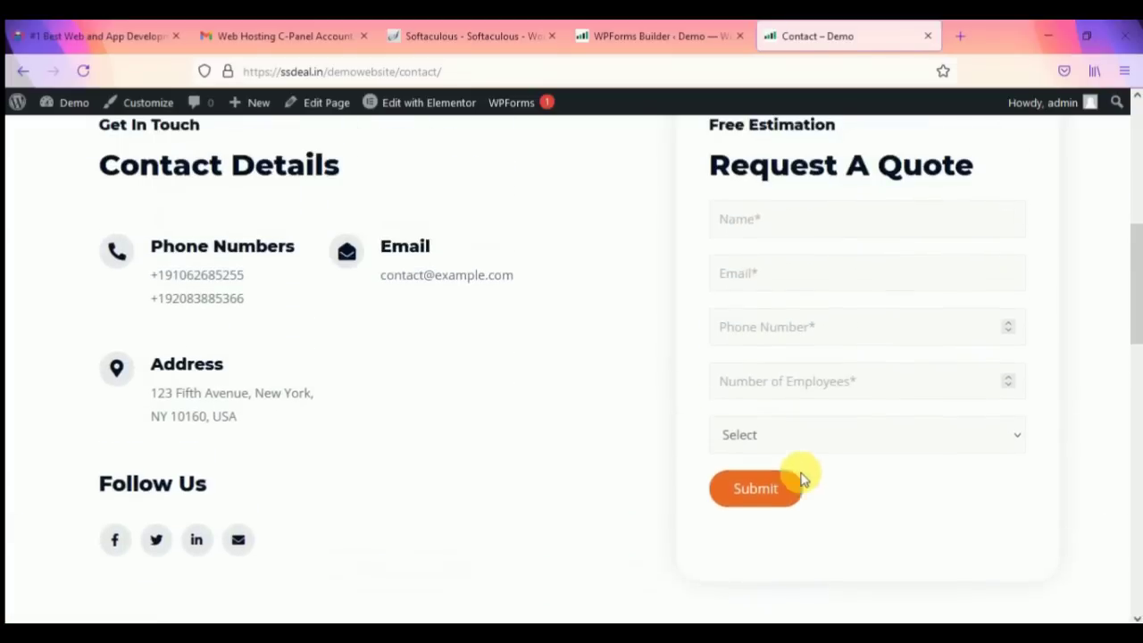
{"action": "scroll", "coordinate": [688, 451], "scroll_direction": "down", "scroll_amount": 5}
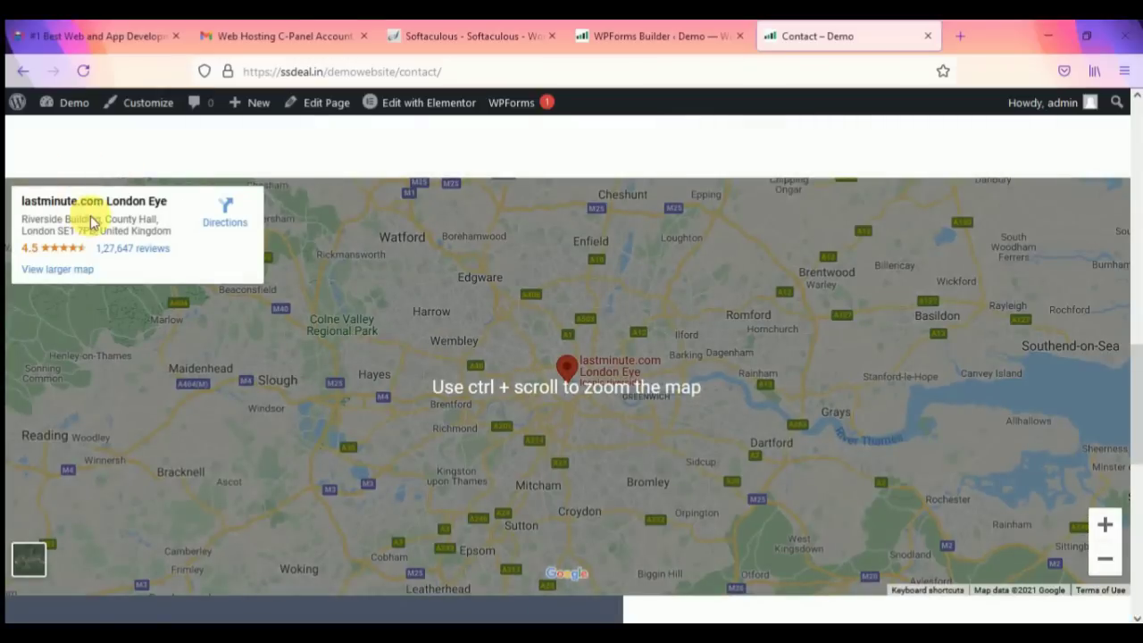
{"action": "scroll", "coordinate": [386, 460], "scroll_direction": "up", "scroll_amount": 5}
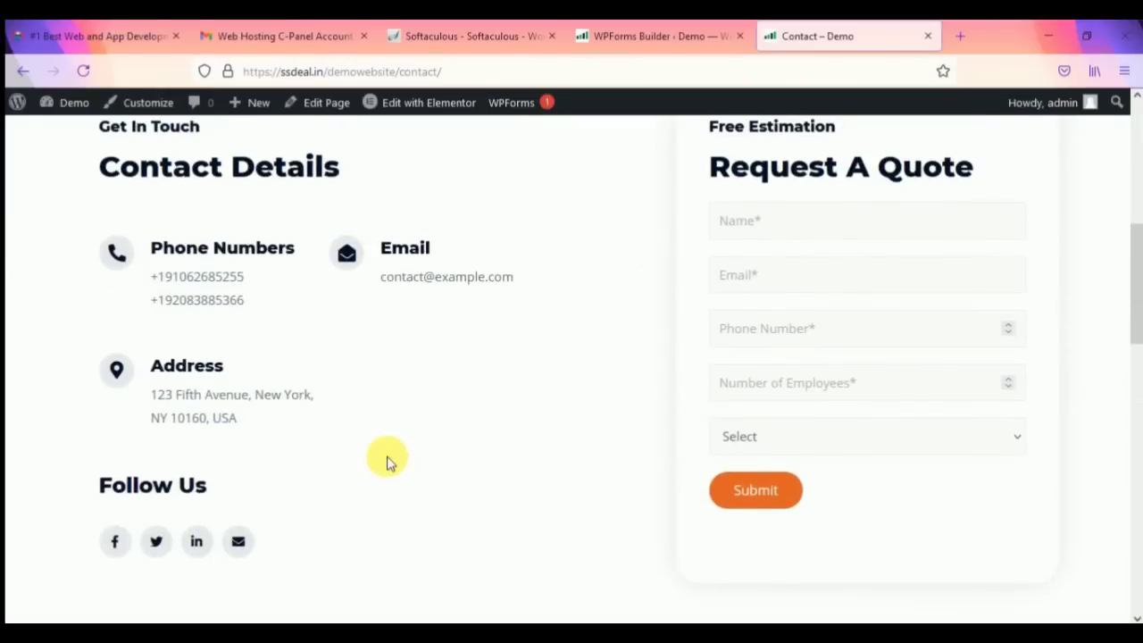
{"action": "scroll", "coordinate": [384, 425], "scroll_direction": "up", "scroll_amount": 5}
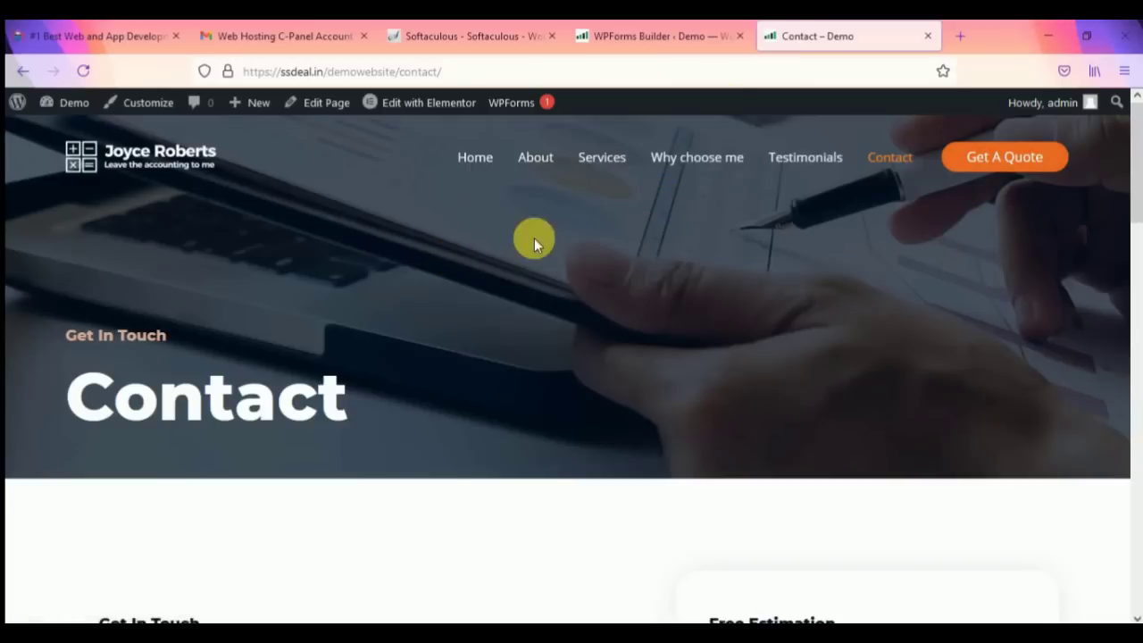
{"action": "left_click", "coordinate": [690, 35]}
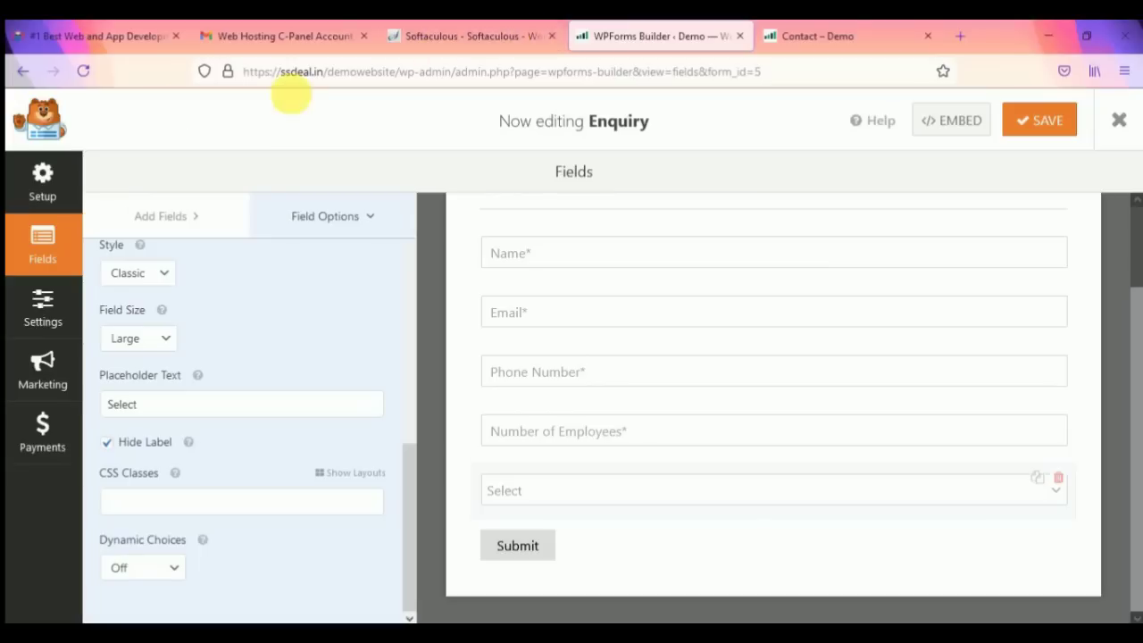
Step: Go back to the Pages list and on to the WordPress Dashboard
{"action": "left_click", "coordinate": [23, 72]}
{"action": "left_click", "coordinate": [23, 72]}
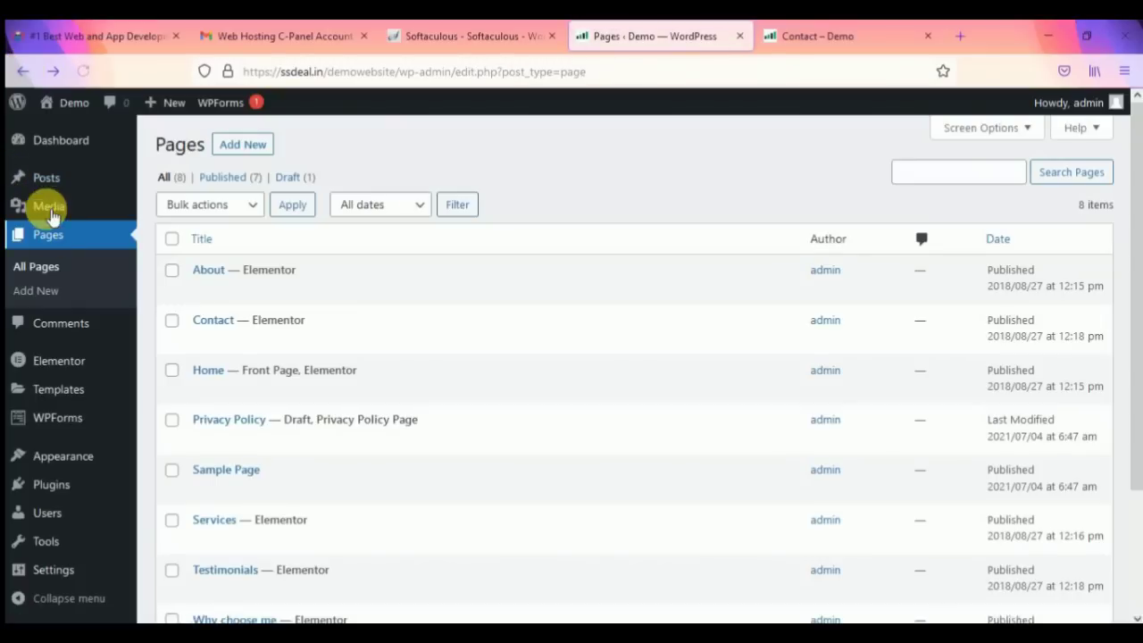
{"action": "left_click", "coordinate": [55, 140]}
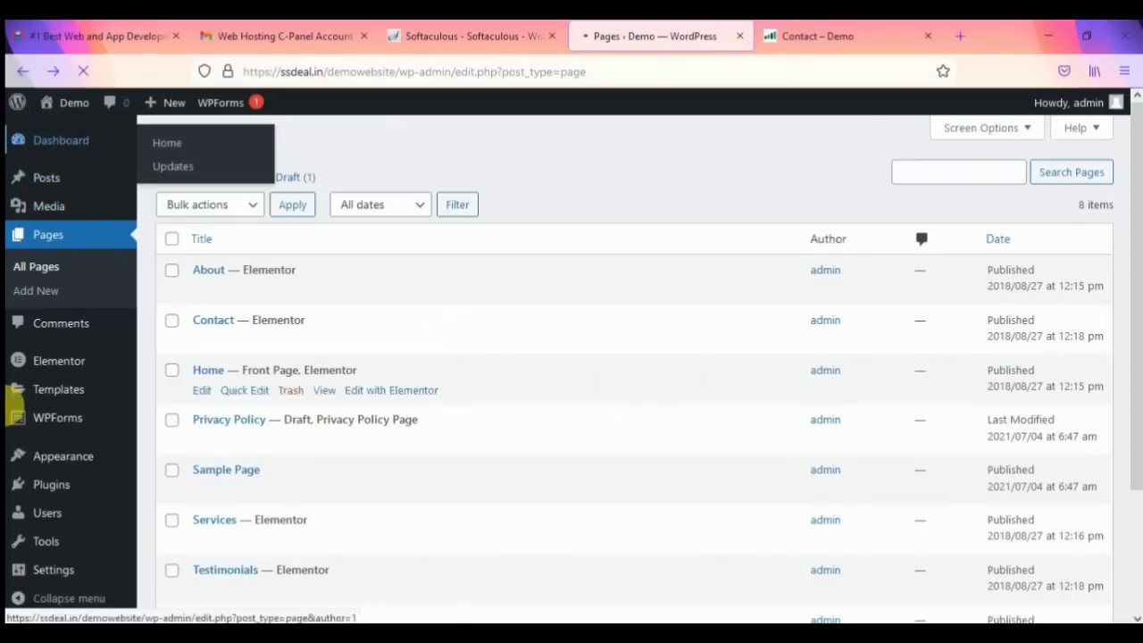
Step: Bring up the Installed Plugins list showing Elementor, Starter Templates and WPForms Lite active
{"action": "scroll", "coordinate": [401, 344], "scroll_direction": "down", "scroll_amount": 3}
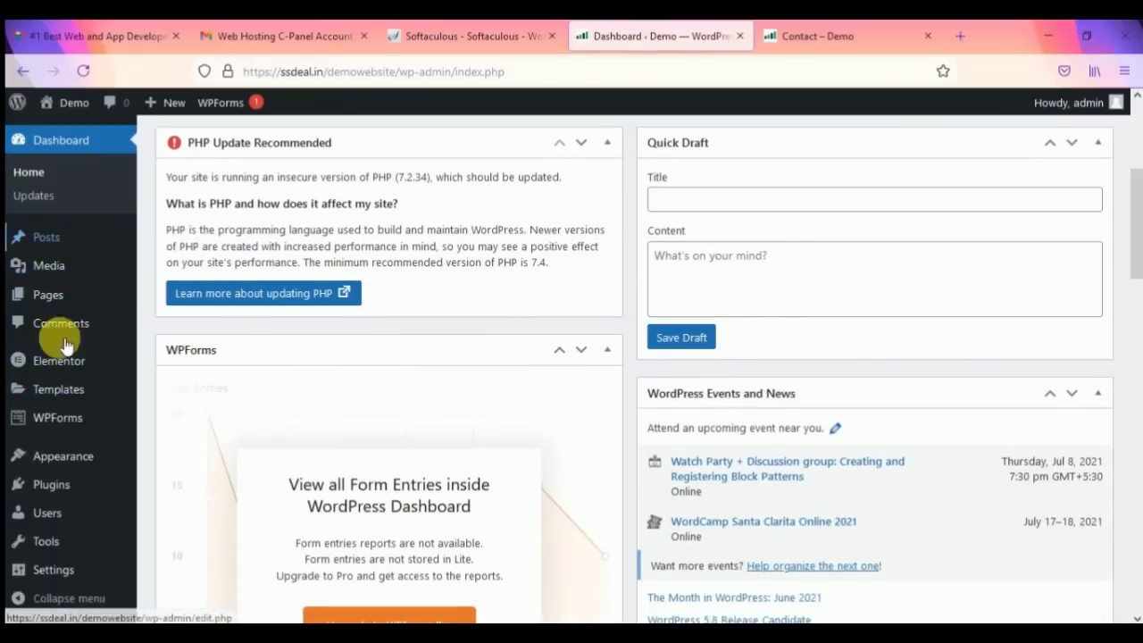
{"action": "scroll", "coordinate": [77, 406], "scroll_direction": "down", "scroll_amount": 2}
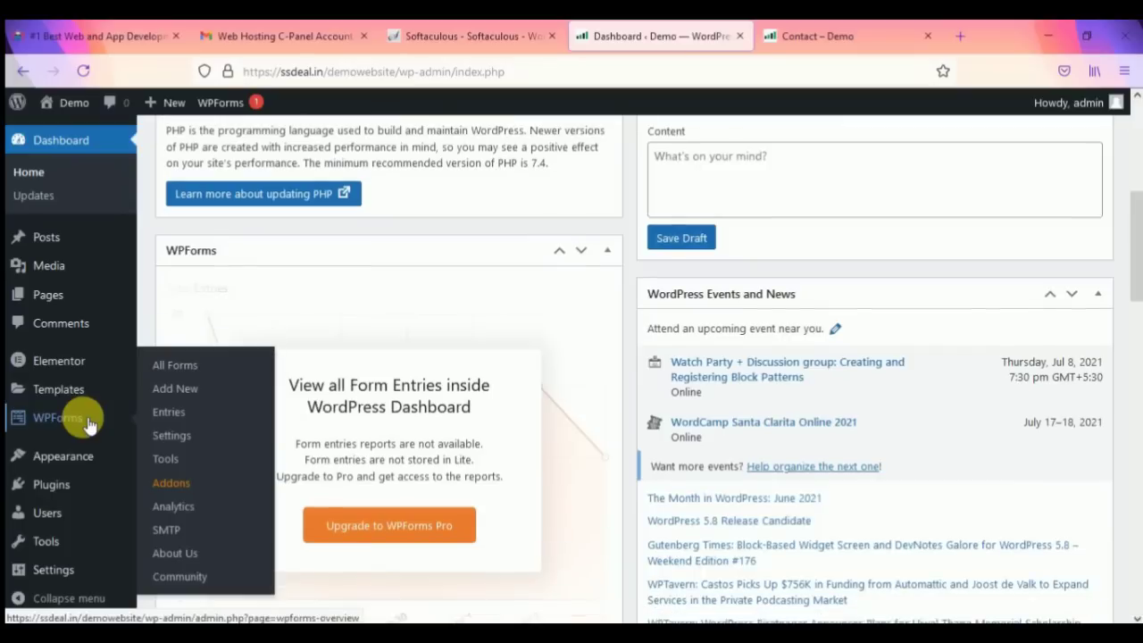
{"action": "mouse_move", "coordinate": [81, 402]}
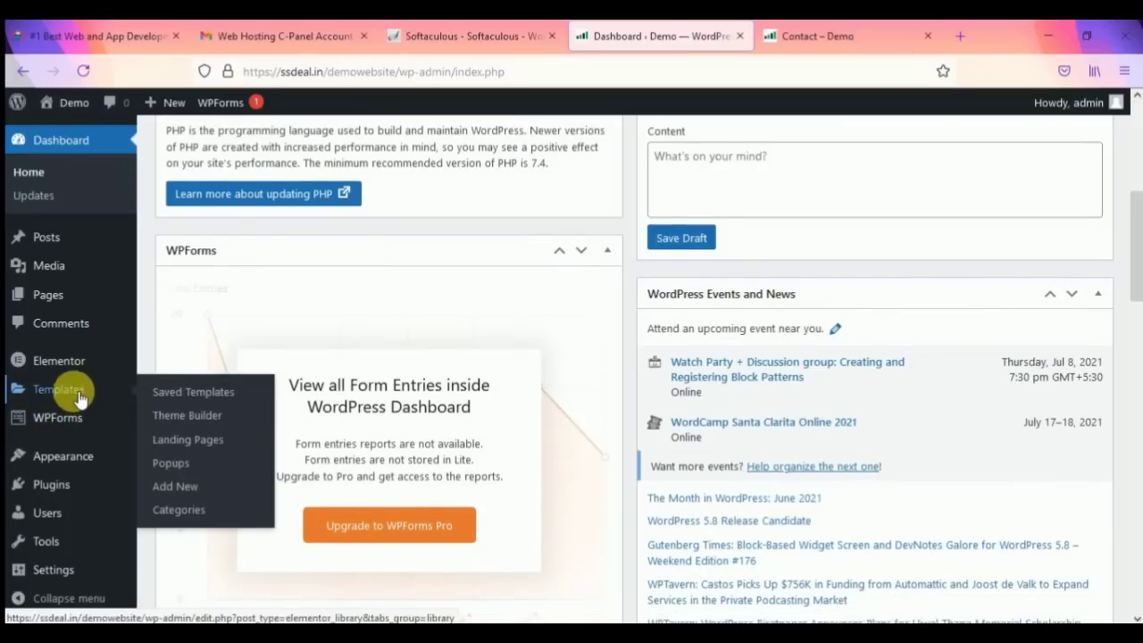
{"action": "scroll", "coordinate": [98, 464], "scroll_direction": "down", "scroll_amount": 2}
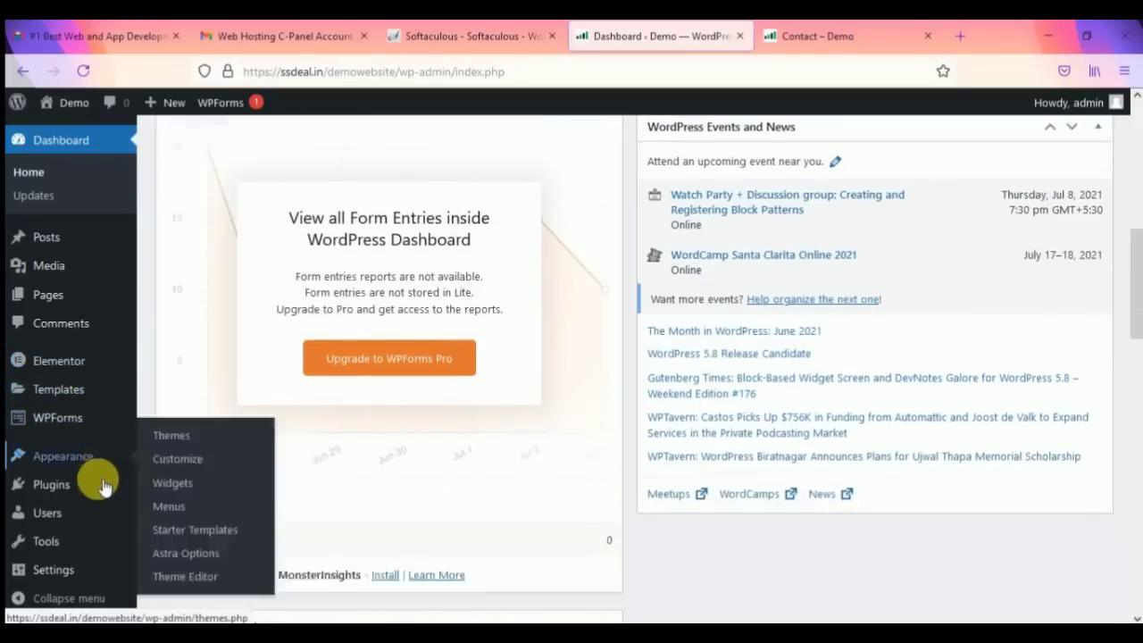
{"action": "mouse_move", "coordinate": [71, 521]}
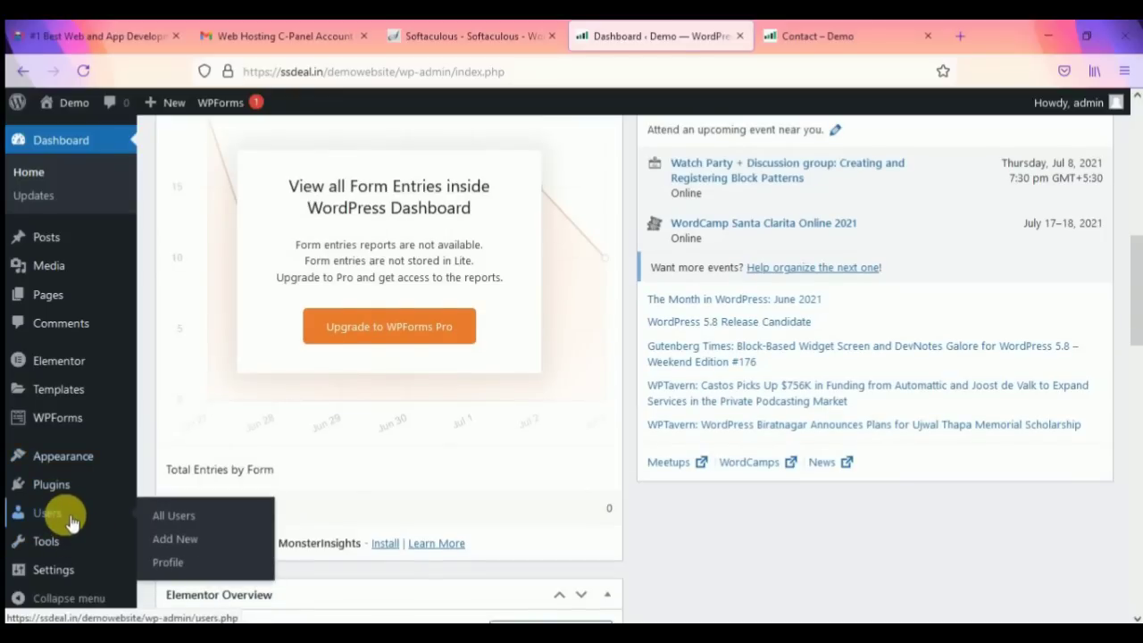
{"action": "mouse_move", "coordinate": [71, 488]}
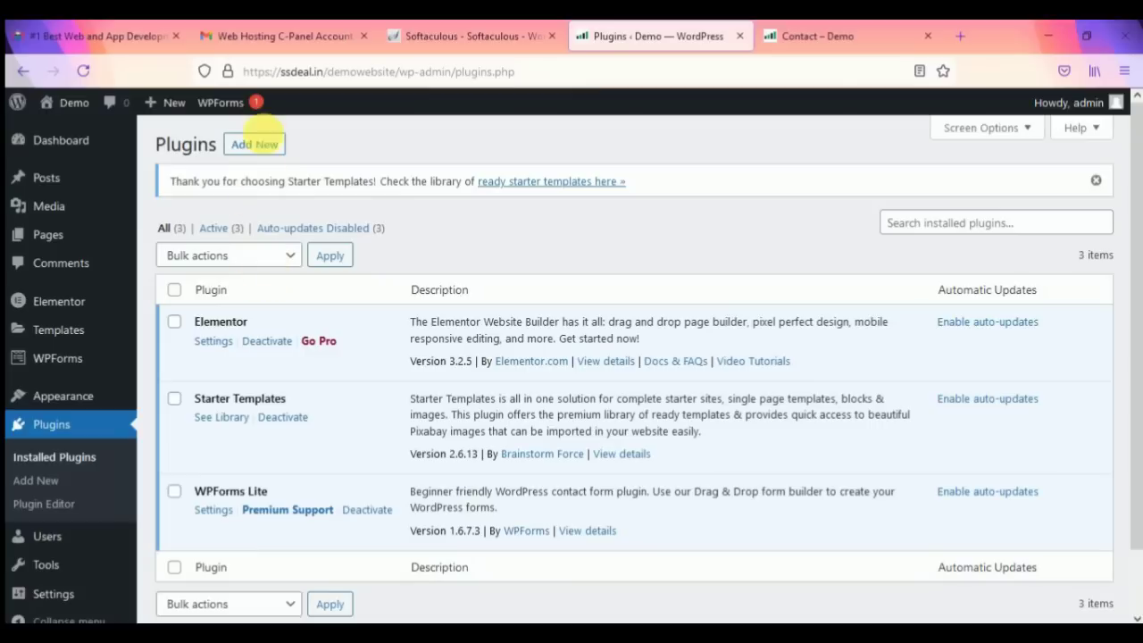
Step: Search Add Plugins for 'ithemes security' and install the iThemes Security plugin
{"action": "left_click", "coordinate": [265, 147]}
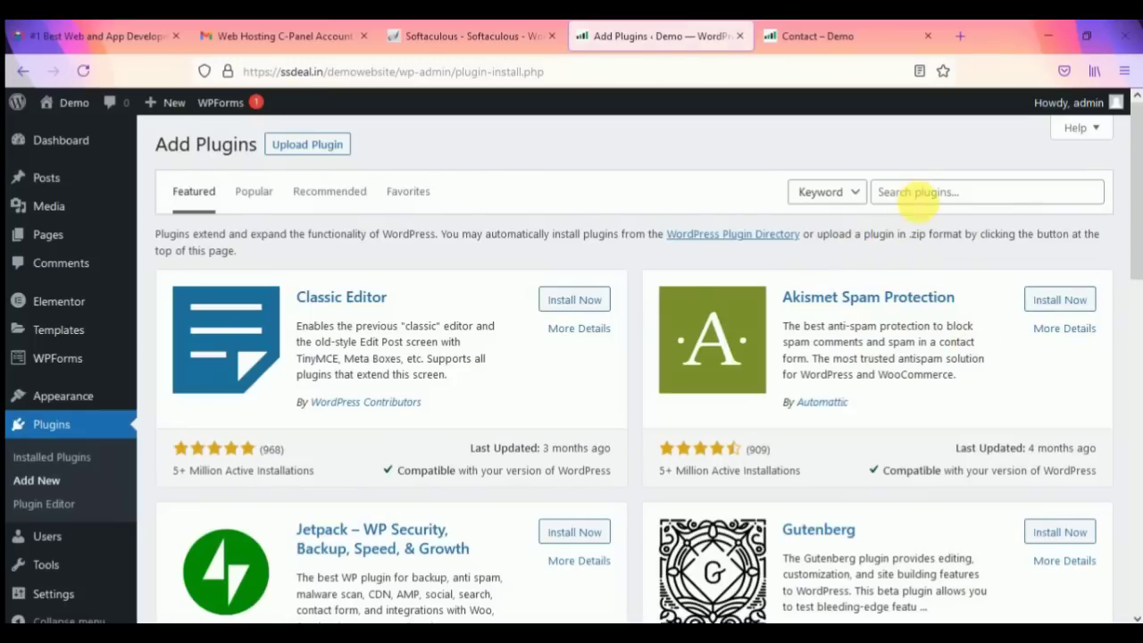
{"action": "left_click", "coordinate": [918, 195]}
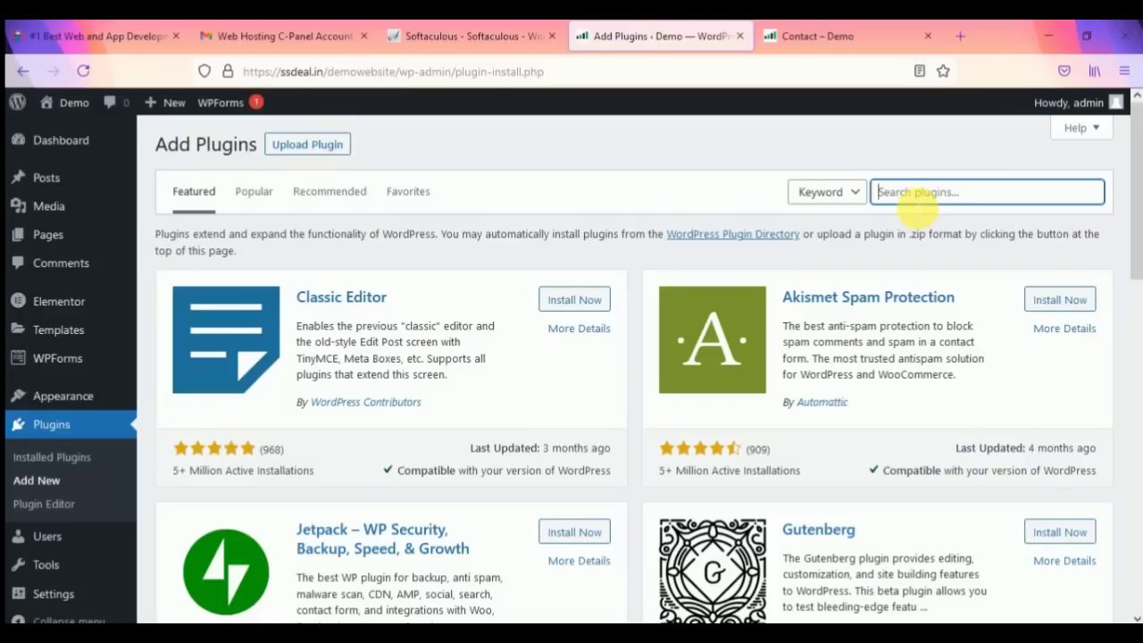
{"action": "type", "text": "ithemes security"}
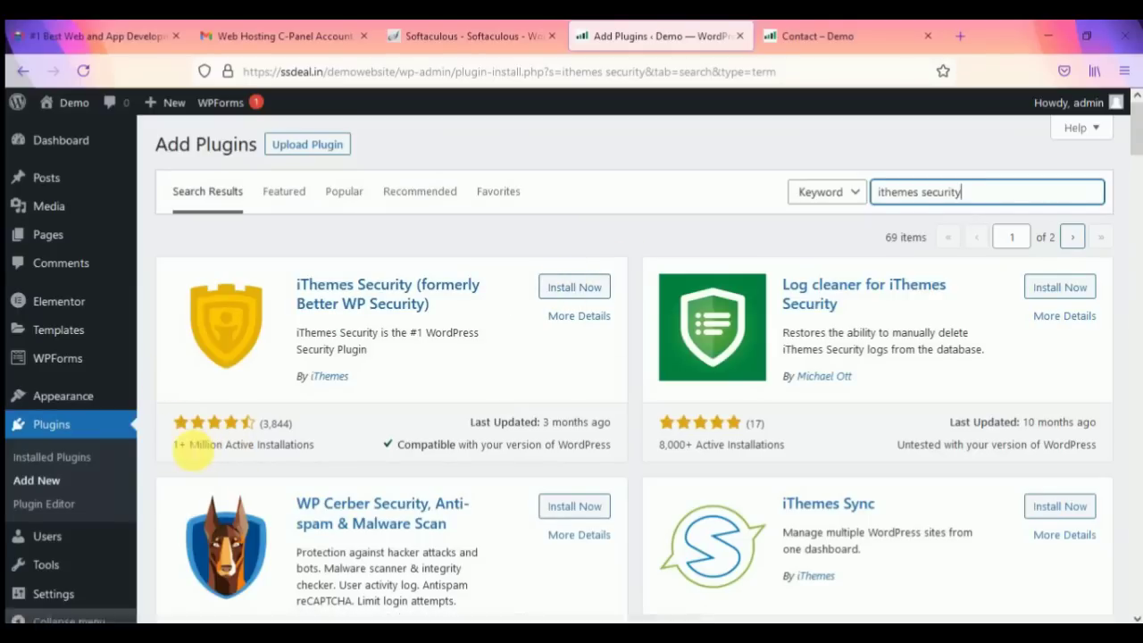
{"action": "left_click_drag", "start_coordinate": [181, 448], "coordinate": [184, 443]}
{"action": "left_click", "coordinate": [527, 376]}
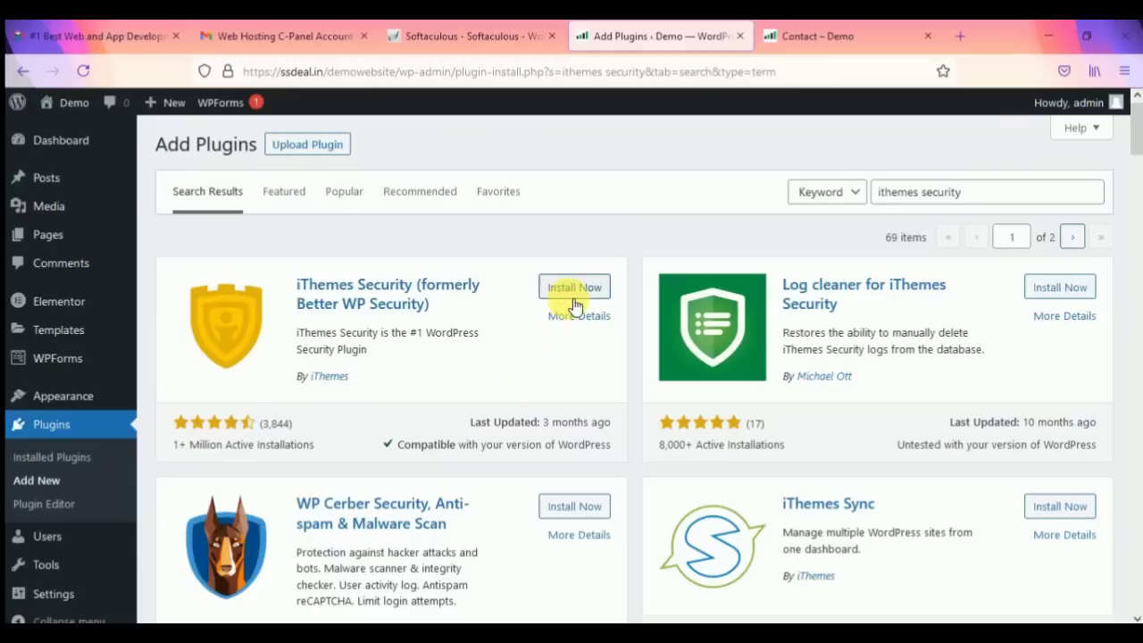
{"action": "left_click", "coordinate": [574, 287]}
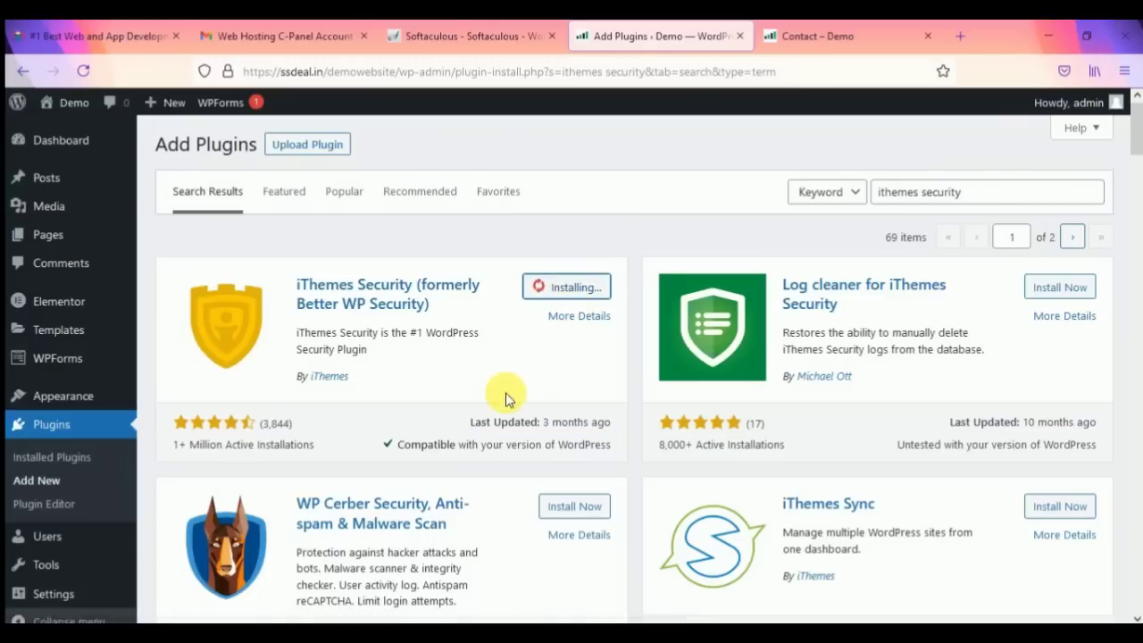
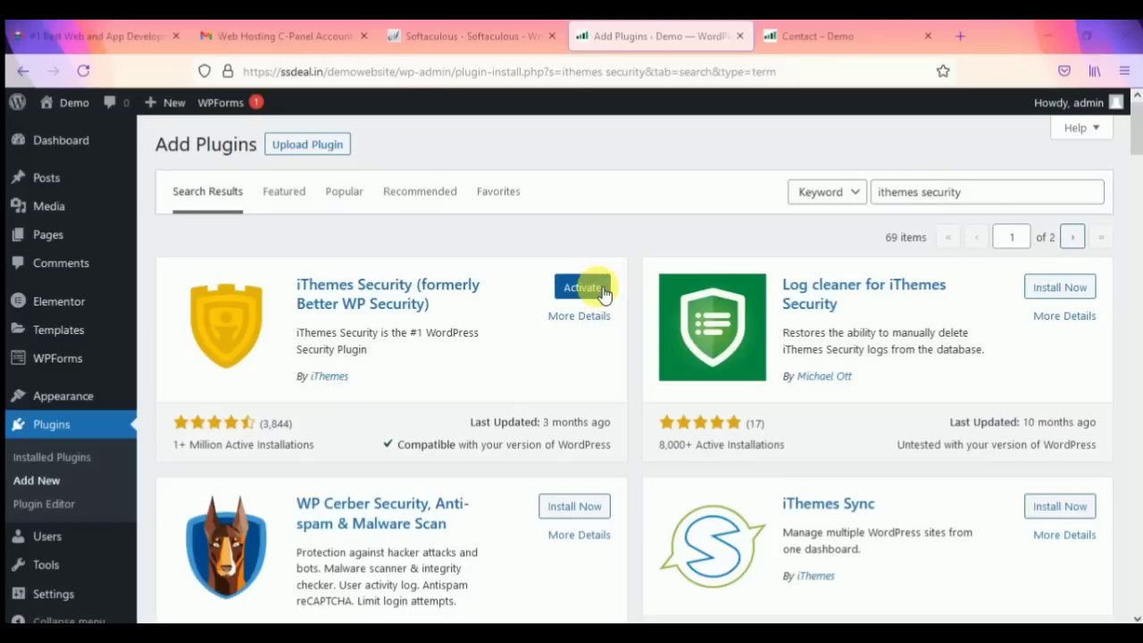
Step: Activate the newly installed iThemes Security plugin from its Add Plugins card
{"action": "left_click", "coordinate": [600, 290]}
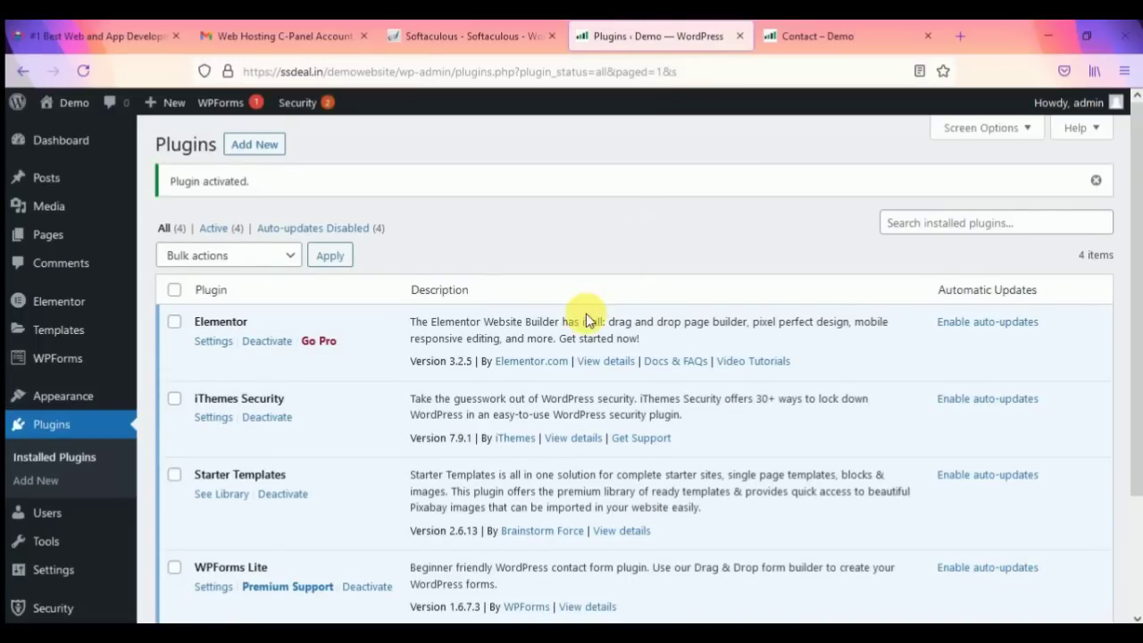
{"action": "scroll", "coordinate": [579, 312], "scroll_direction": "down", "scroll_amount": 2}
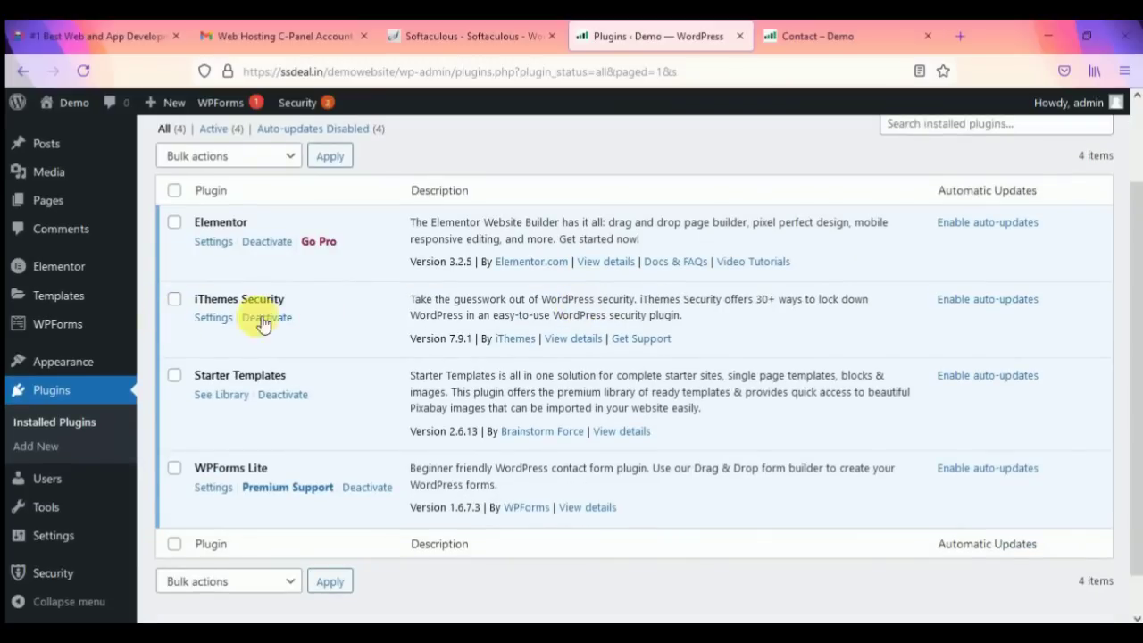
Step: In iThemes Security settings, enable Security Check Pro and run Secure Site
{"action": "left_click", "coordinate": [214, 318]}
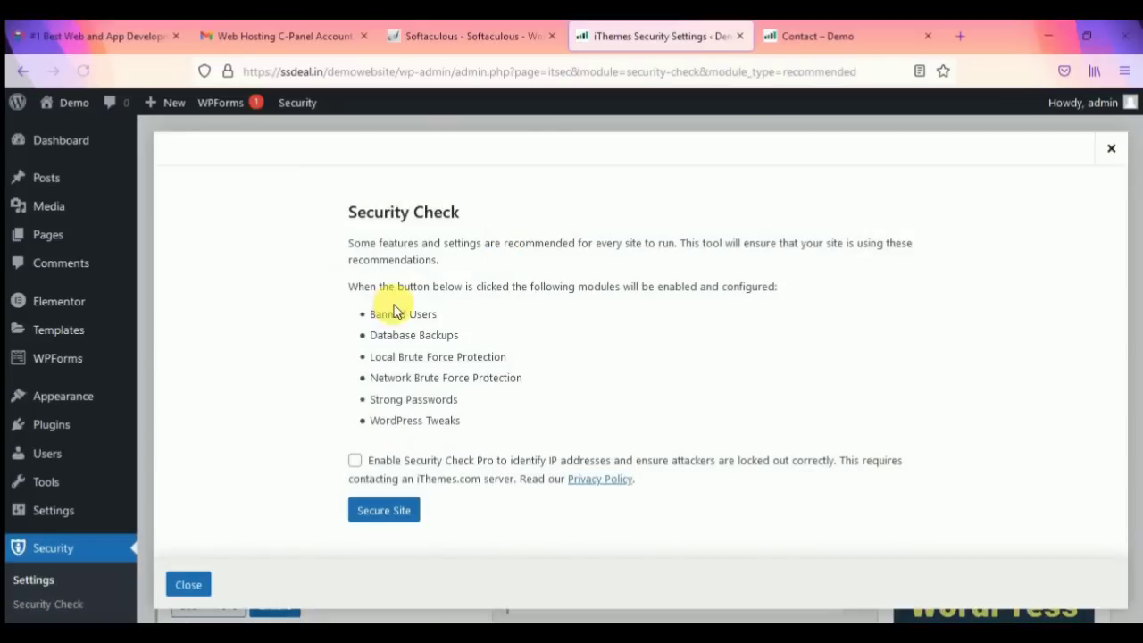
{"action": "left_click", "coordinate": [355, 461]}
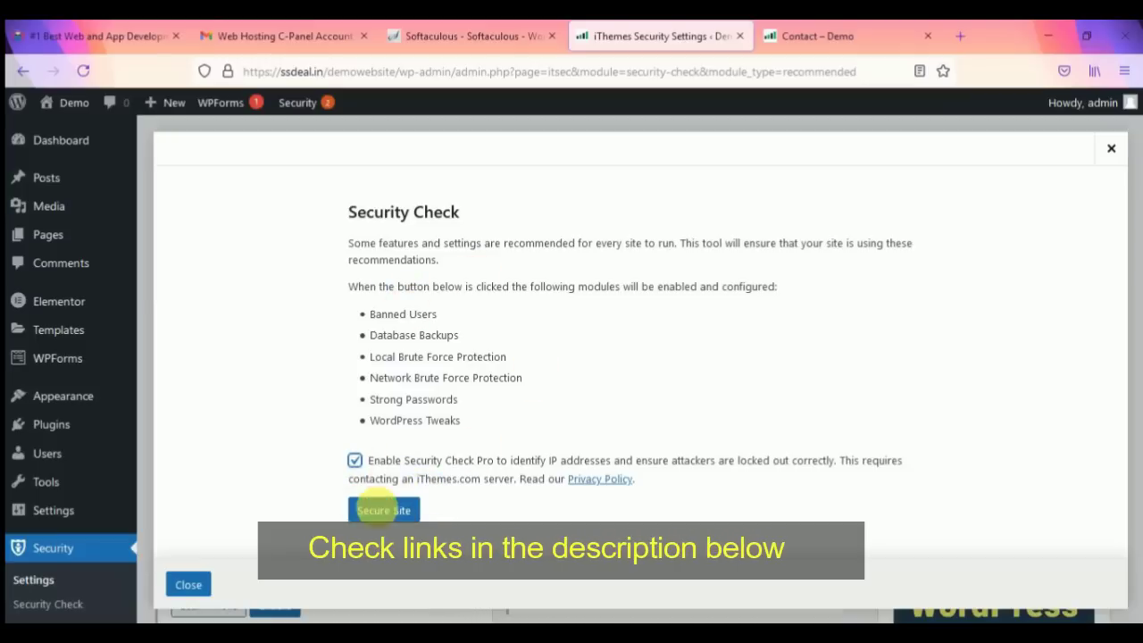
{"action": "left_click", "coordinate": [386, 510]}
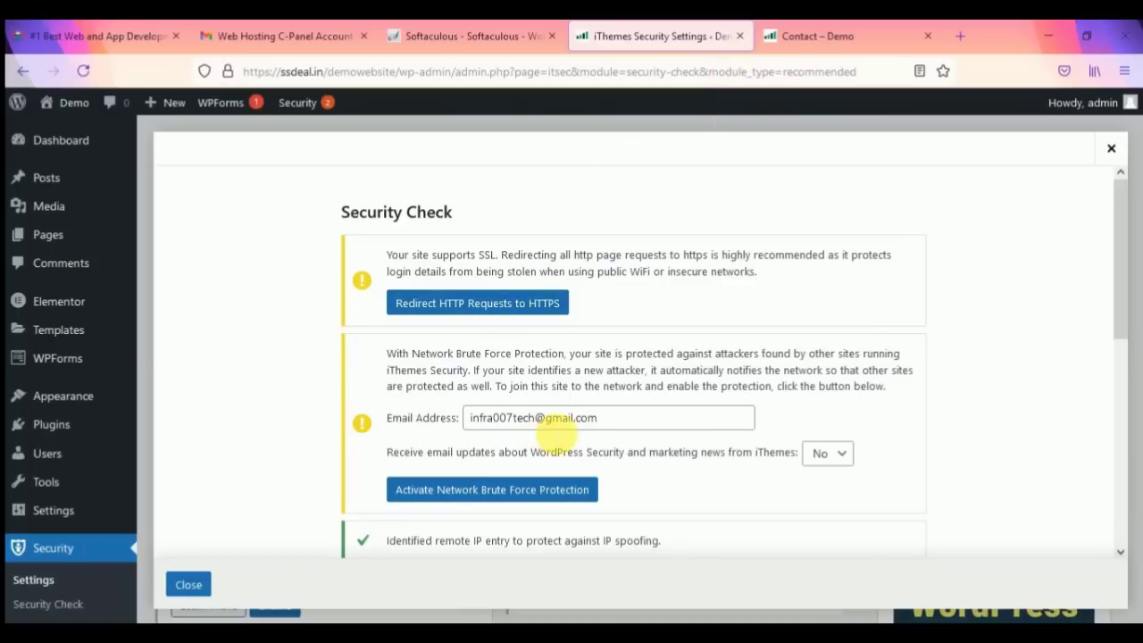
Step: Activate Network Brute Force Protection and HTTP-to-HTTPS redirection, then run Secure Site again
{"action": "scroll", "coordinate": [527, 420], "scroll_direction": "down", "scroll_amount": 2}
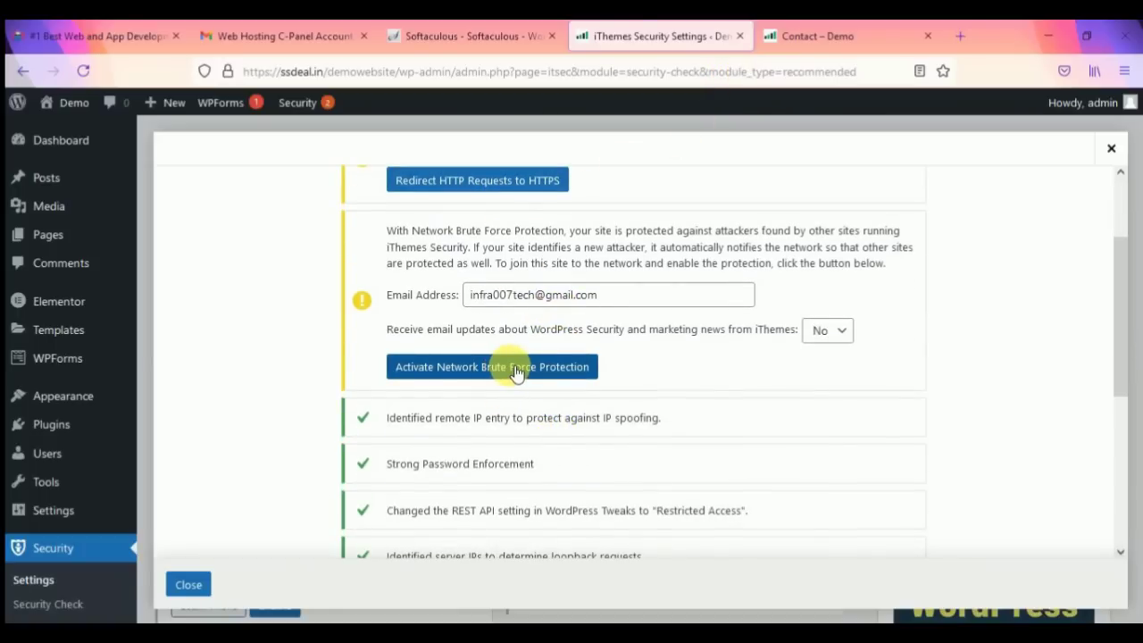
{"action": "scroll", "coordinate": [526, 411], "scroll_direction": "up", "scroll_amount": 2}
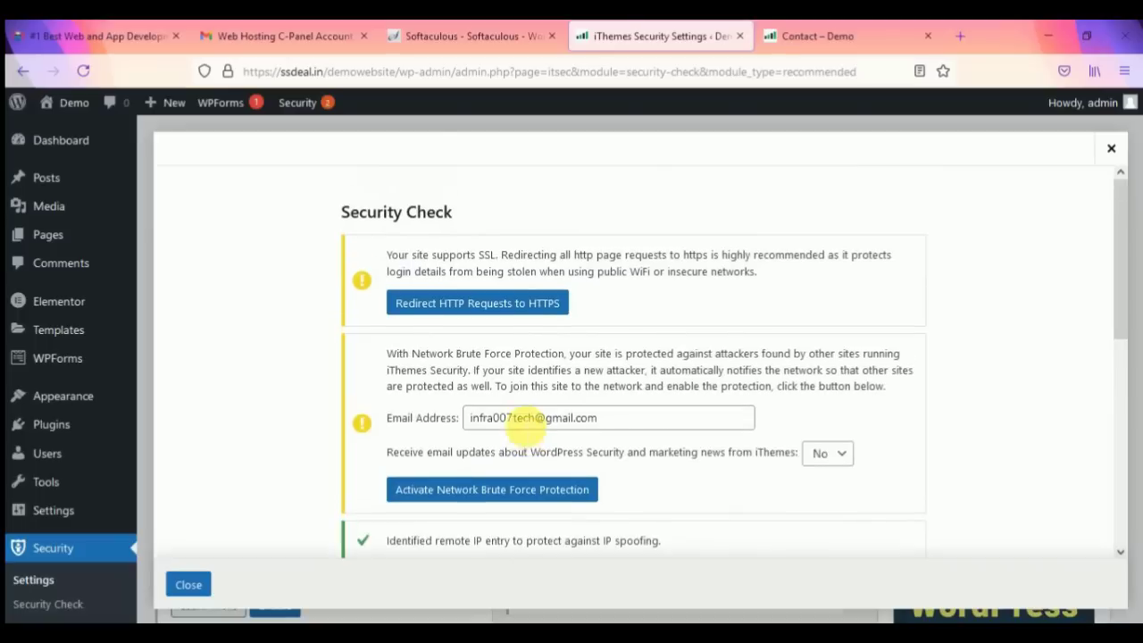
{"action": "left_click", "coordinate": [540, 494]}
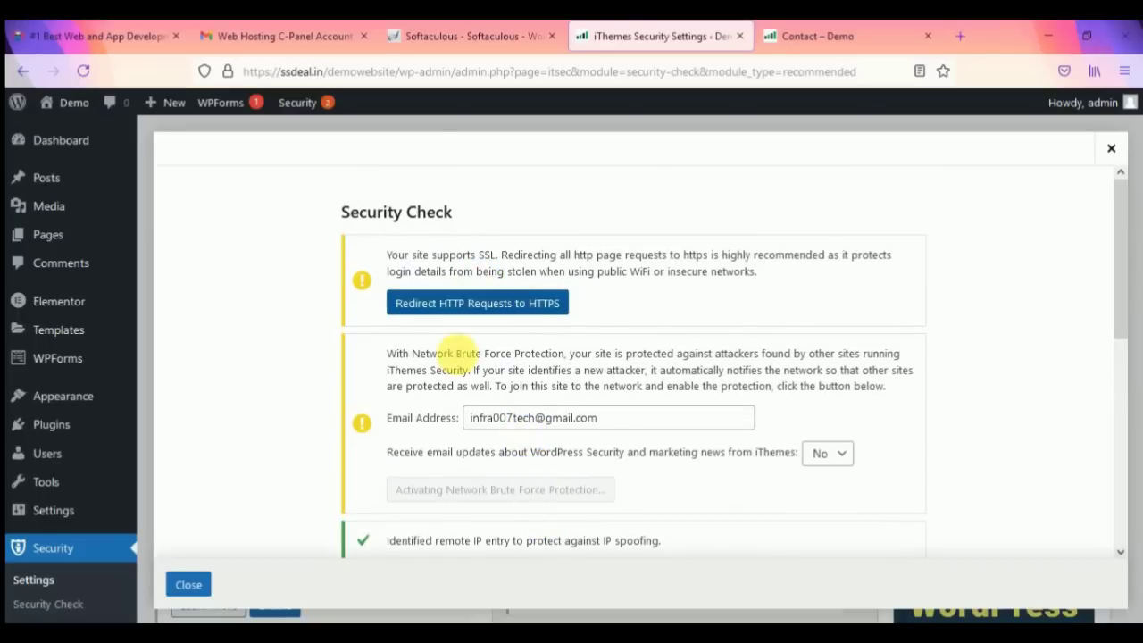
{"action": "scroll", "coordinate": [408, 322], "scroll_direction": "down", "scroll_amount": 7}
{"action": "scroll", "coordinate": [420, 348], "scroll_direction": "up", "scroll_amount": 7}
{"action": "scroll", "coordinate": [425, 357], "scroll_direction": "up", "scroll_amount": 1}
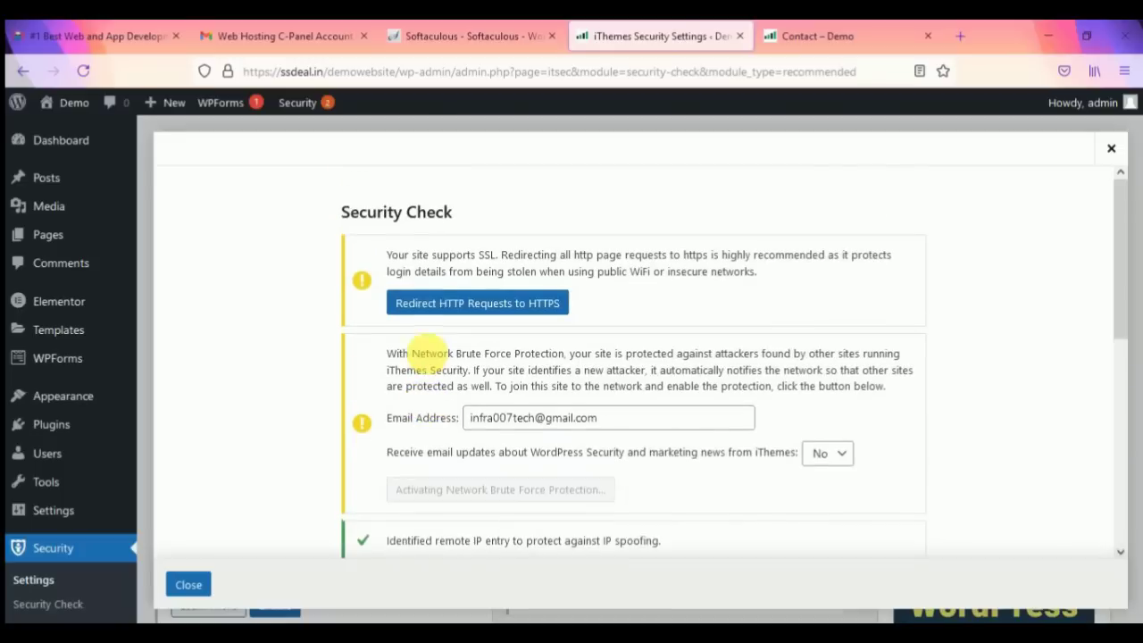
{"action": "left_click", "coordinate": [469, 313]}
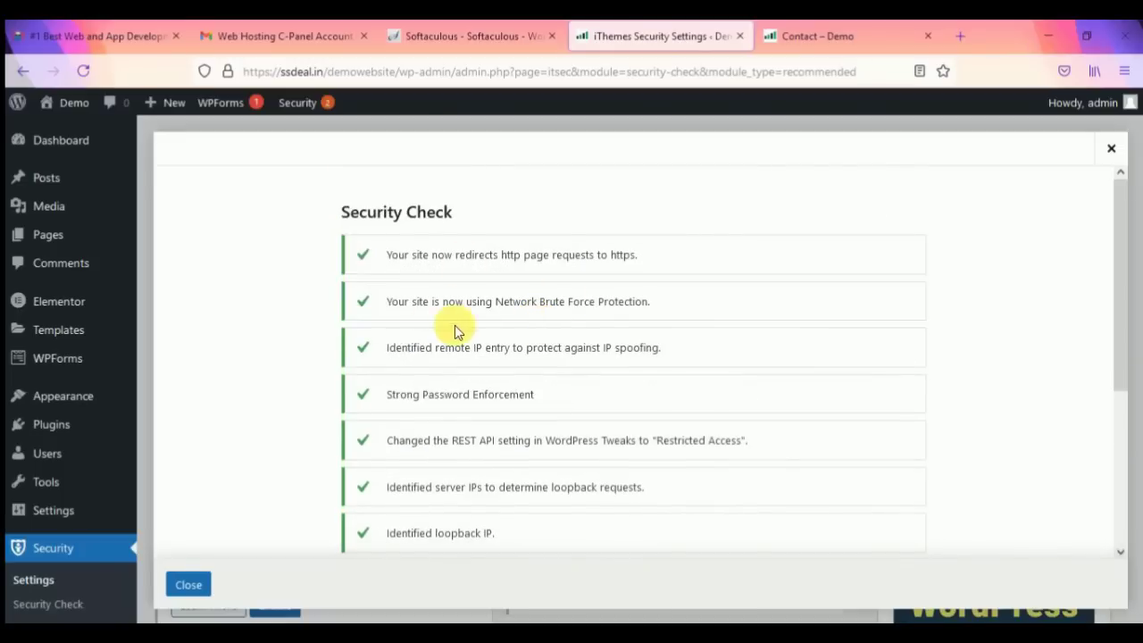
{"action": "scroll", "coordinate": [438, 333], "scroll_direction": "down", "scroll_amount": 5}
{"action": "left_click", "coordinate": [421, 514]}
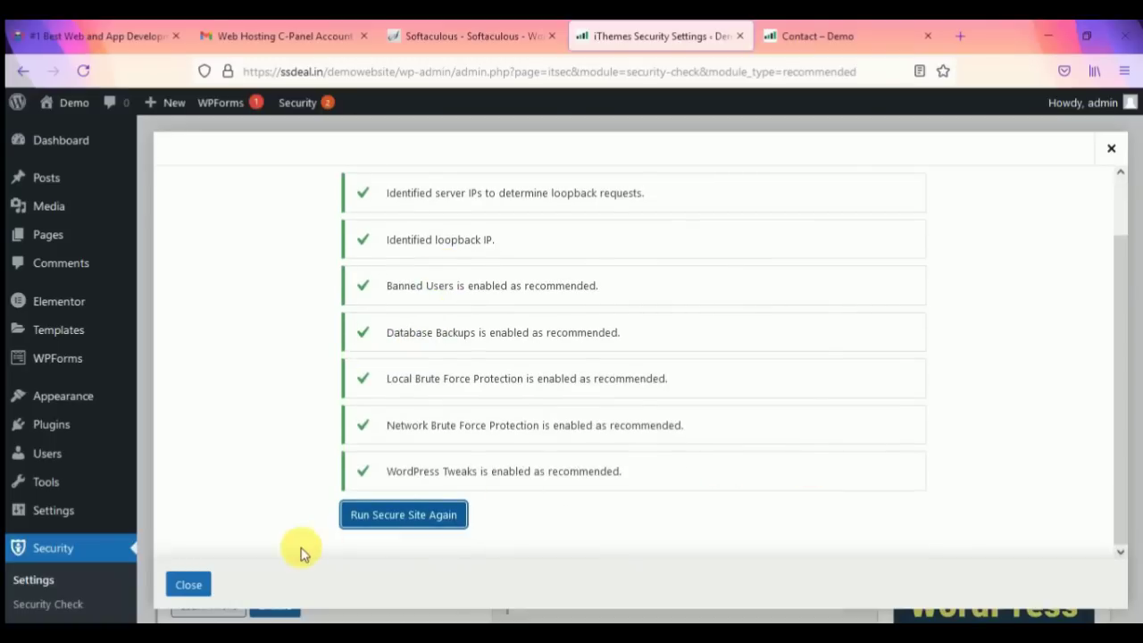
Step: Close the security check results and look through the module list
{"action": "left_click", "coordinate": [192, 584]}
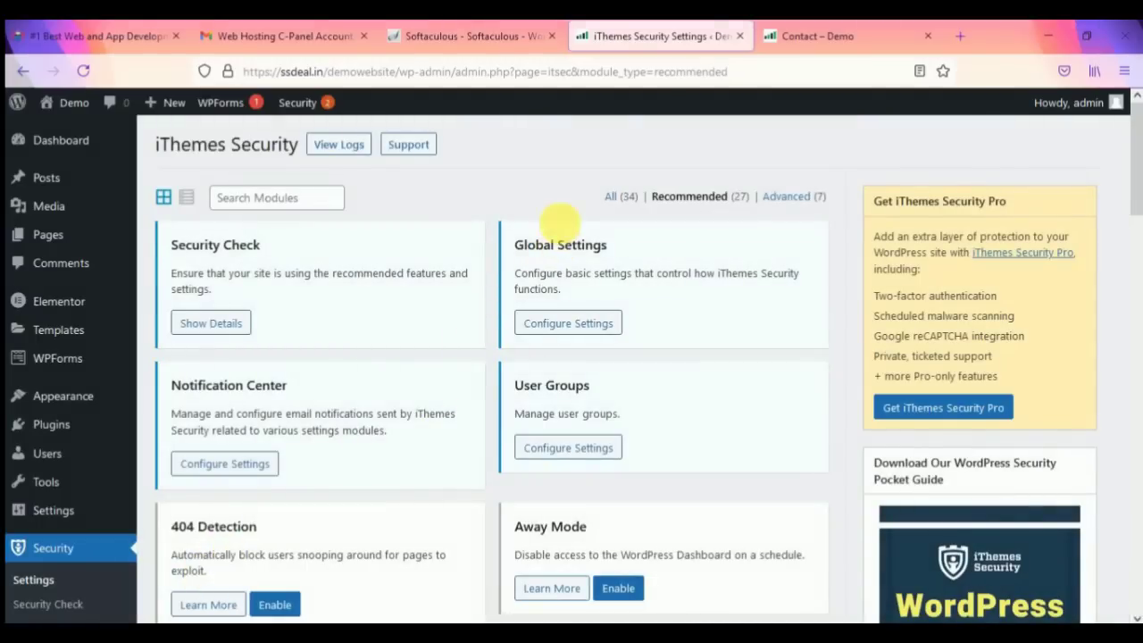
{"action": "scroll", "coordinate": [427, 334], "scroll_direction": "down", "scroll_amount": 2}
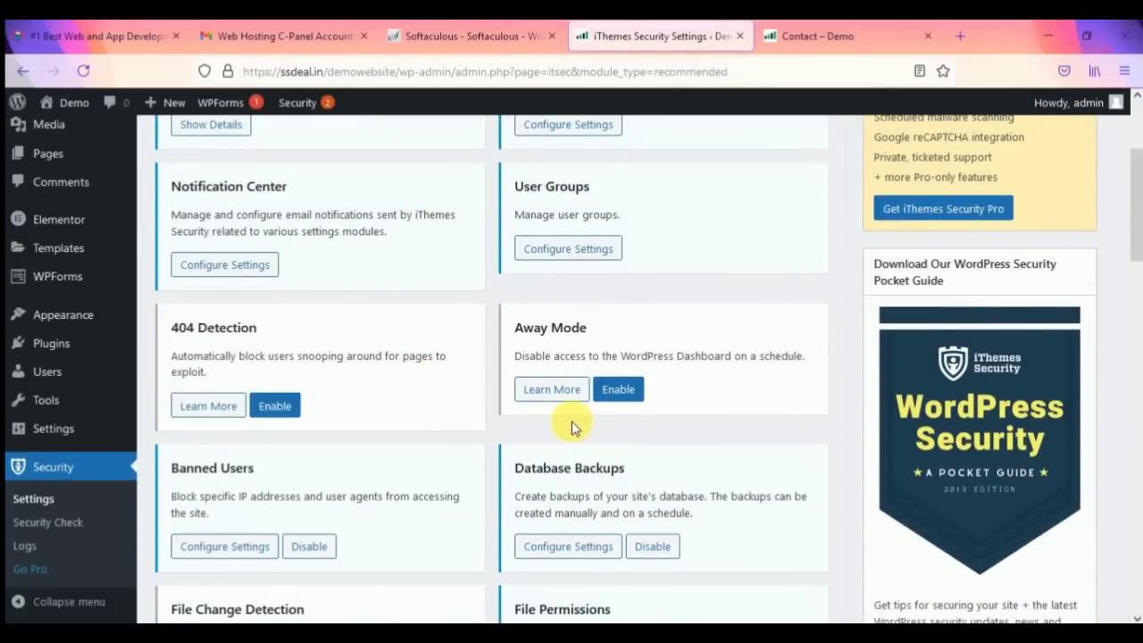
{"action": "scroll", "coordinate": [585, 438], "scroll_direction": "down", "scroll_amount": 1}
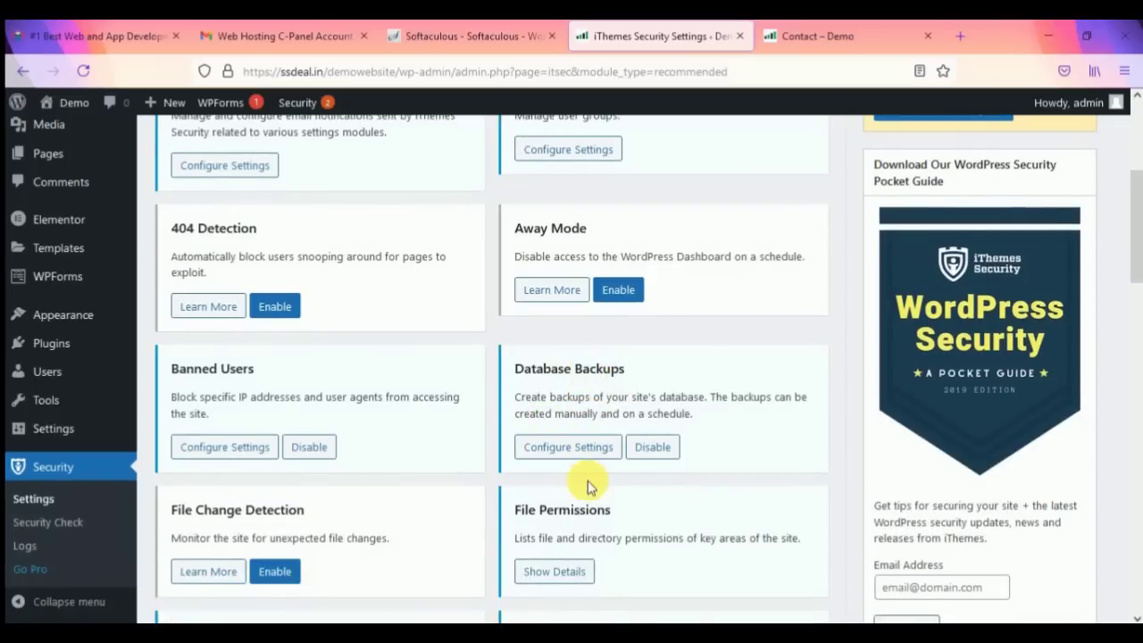
{"action": "scroll", "coordinate": [585, 482], "scroll_direction": "down", "scroll_amount": 1}
{"action": "scroll", "coordinate": [370, 487], "scroll_direction": "down", "scroll_amount": 5}
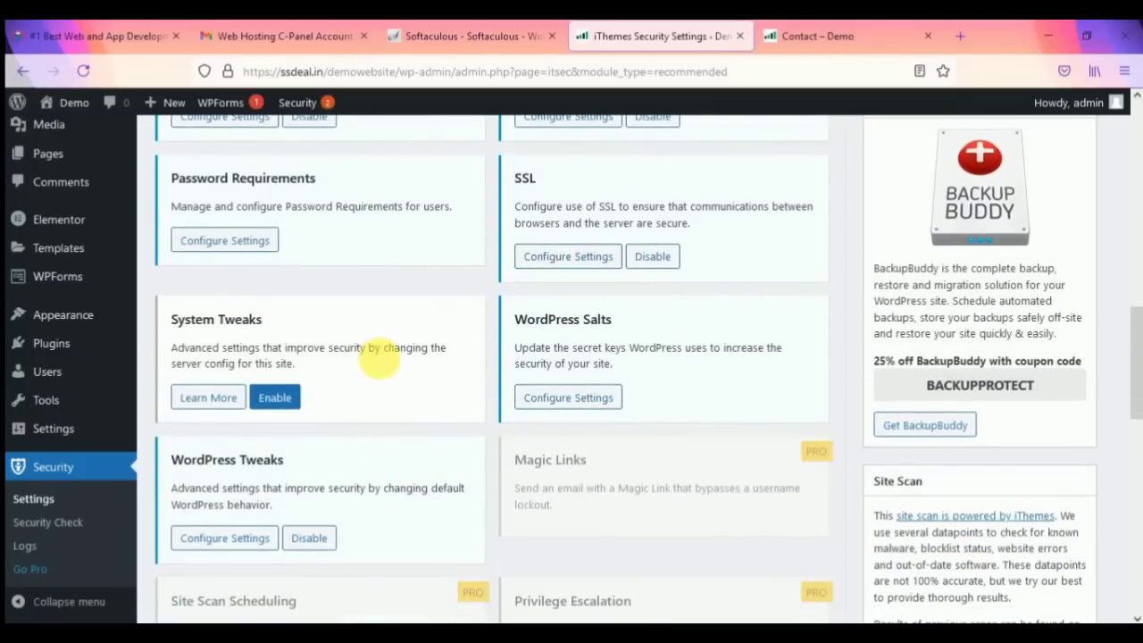
{"action": "scroll", "coordinate": [598, 366], "scroll_direction": "down", "scroll_amount": 1}
{"action": "scroll", "coordinate": [602, 362], "scroll_direction": "down", "scroll_amount": 2}
{"action": "scroll", "coordinate": [602, 362], "scroll_direction": "up", "scroll_amount": 10}
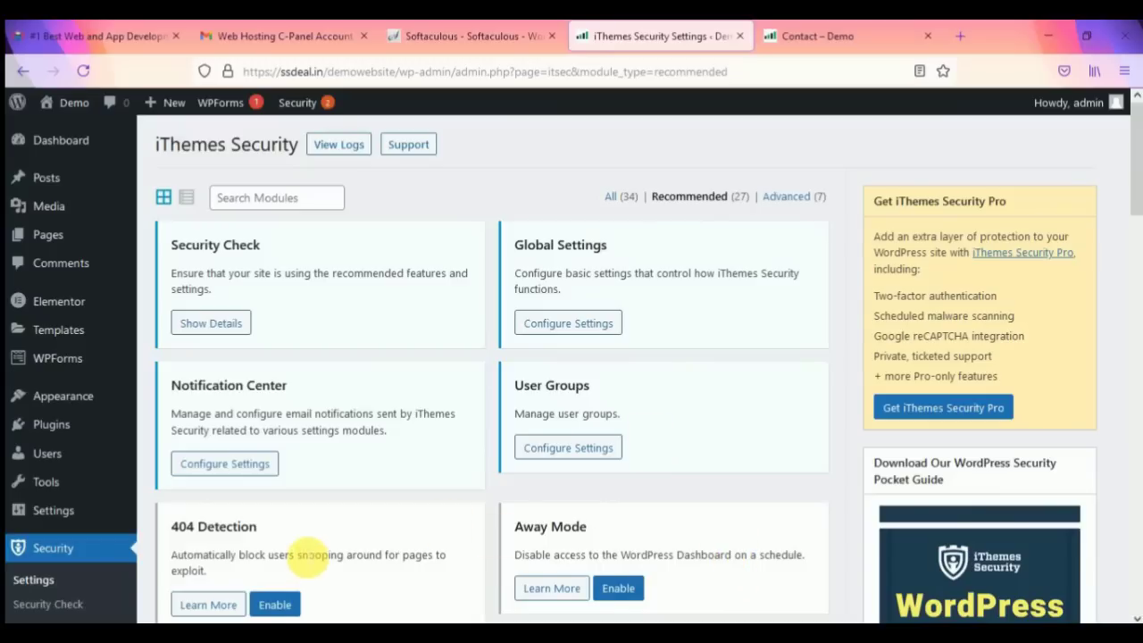
{"action": "scroll", "coordinate": [304, 536], "scroll_direction": "down", "scroll_amount": 2}
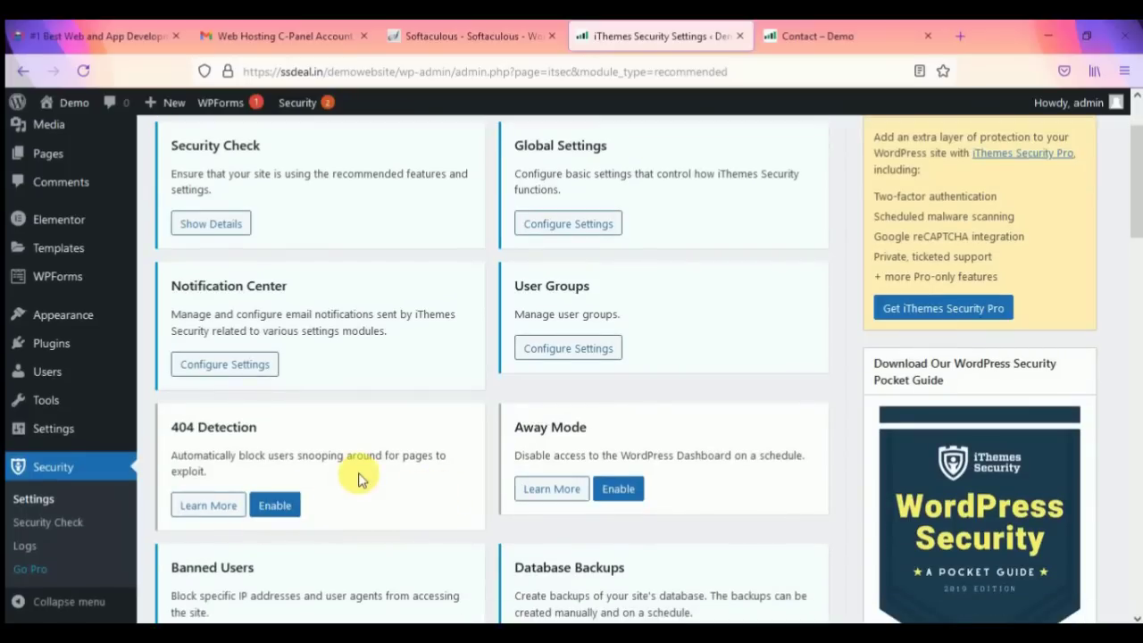
{"action": "scroll", "coordinate": [548, 451], "scroll_direction": "down", "scroll_amount": 2}
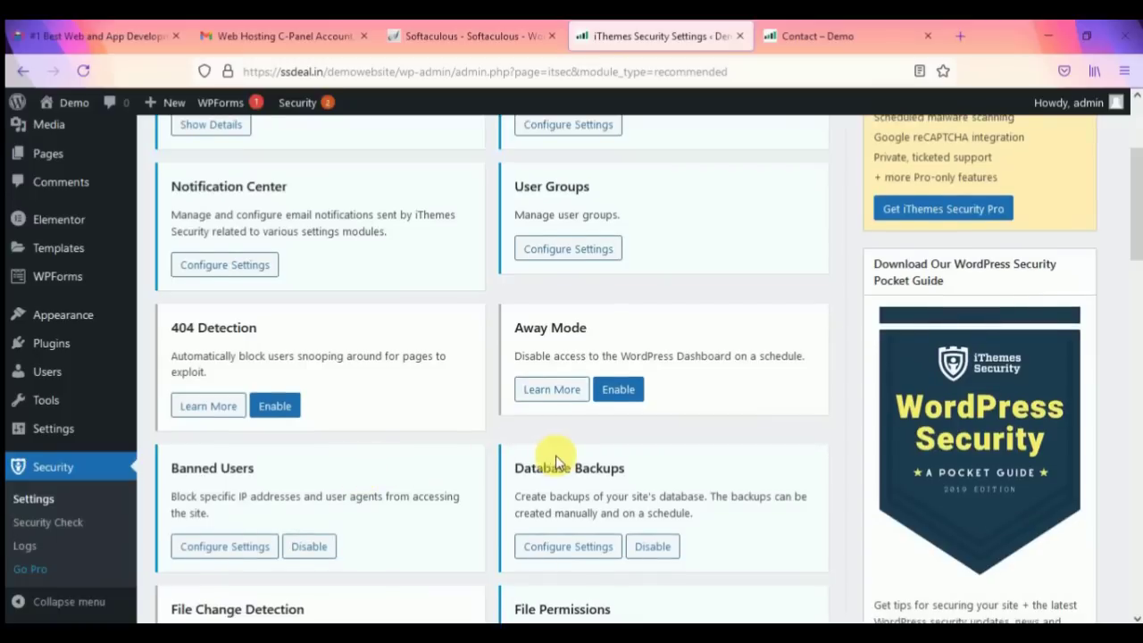
{"action": "scroll", "coordinate": [549, 456], "scroll_direction": "up", "scroll_amount": 4}
Step: Filter the iThemes Security modules to the Advanced (7) list, including Hide Backend
{"action": "left_click", "coordinate": [777, 197]}
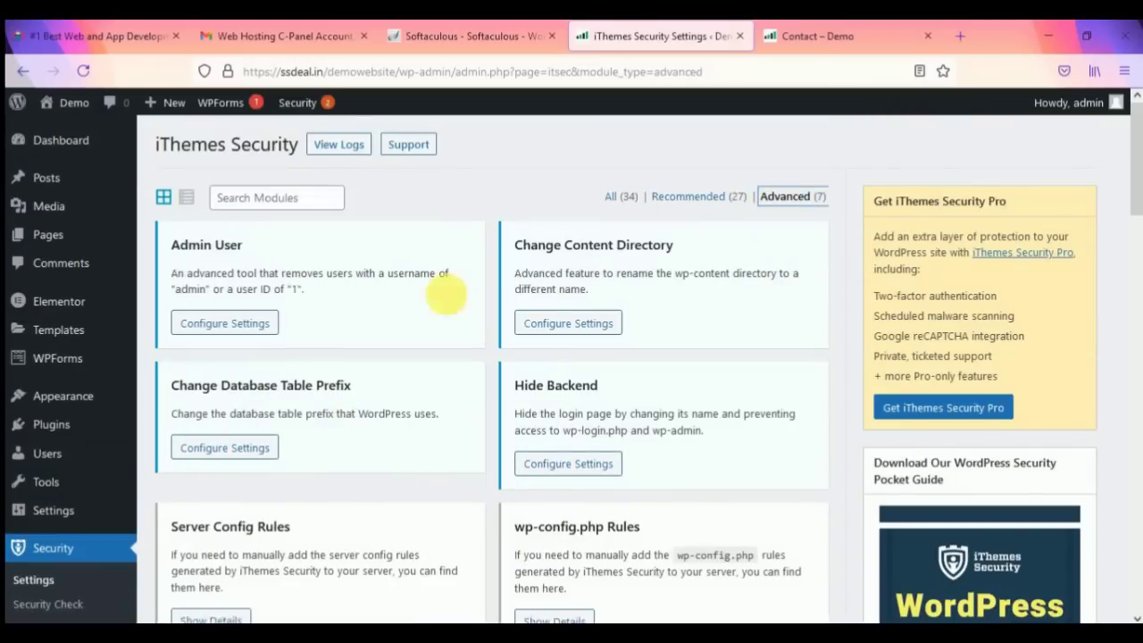
{"action": "scroll", "coordinate": [384, 438], "scroll_direction": "down", "scroll_amount": 4}
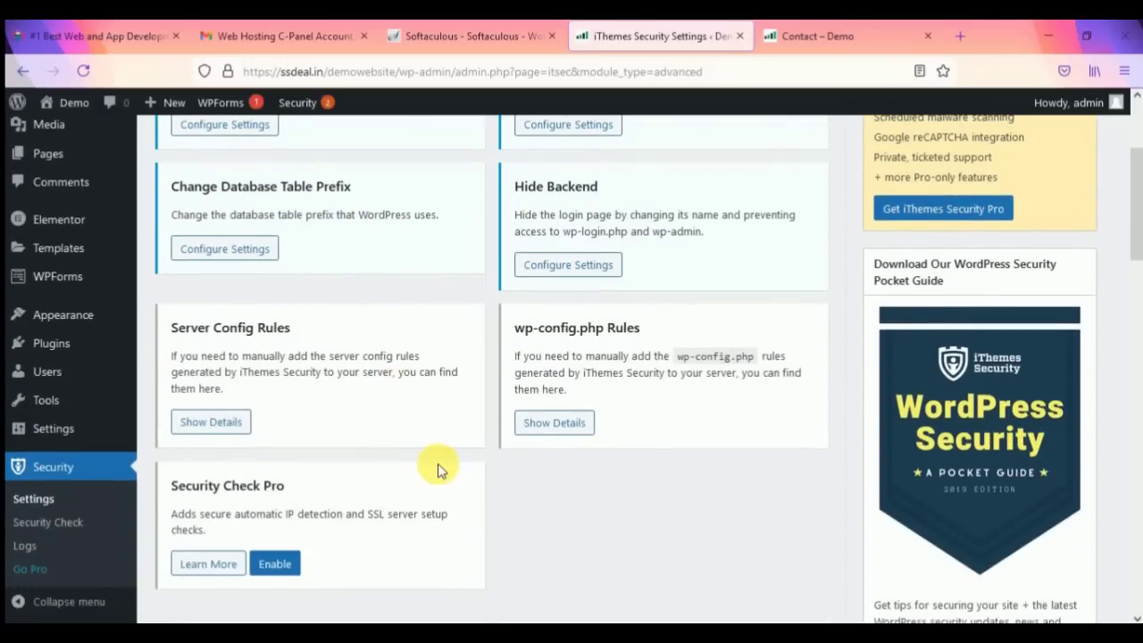
{"action": "scroll", "coordinate": [439, 464], "scroll_direction": "up", "scroll_amount": 4}
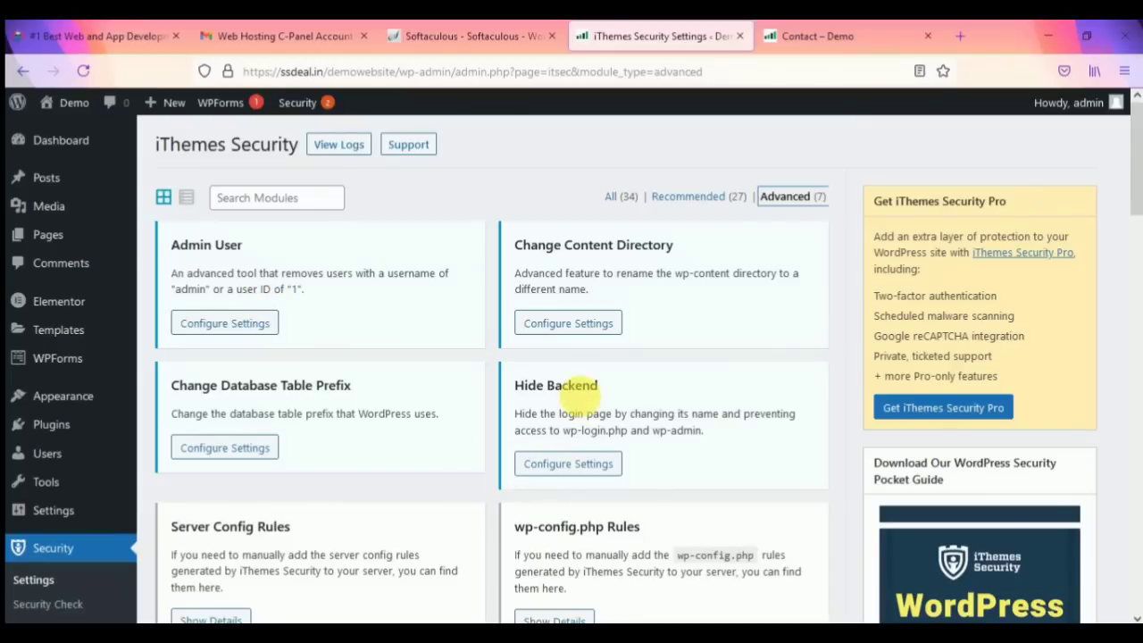
Step: In the Contact page tab, change contact/ to wp-admin/ in the address to load the Dashboard
{"action": "left_click", "coordinate": [836, 34]}
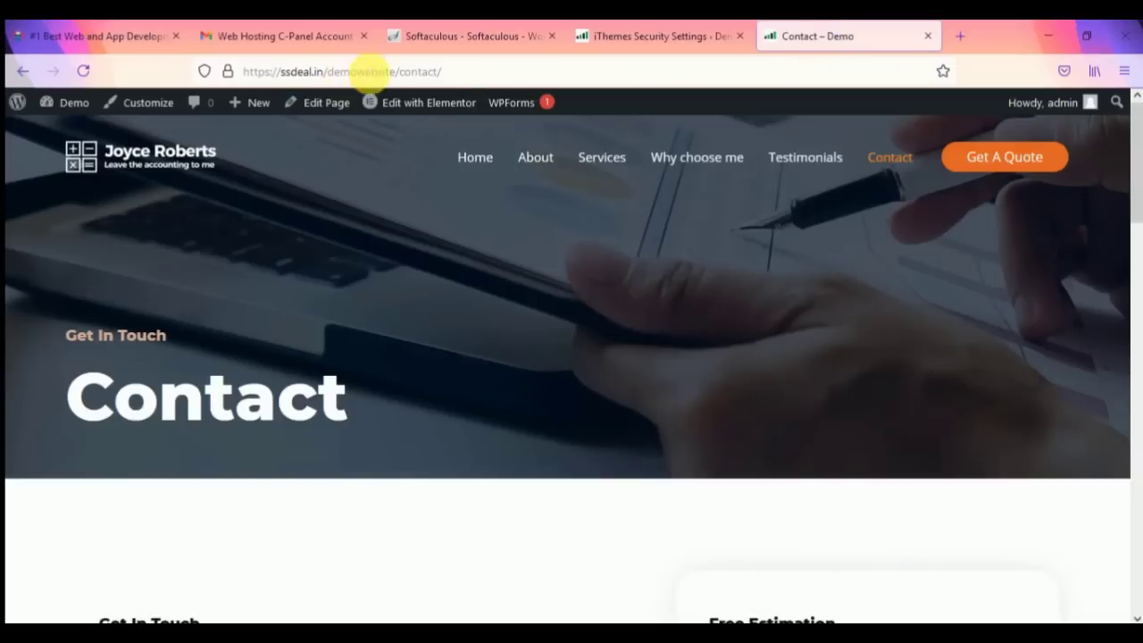
{"action": "double_click", "coordinate": [412, 73]}
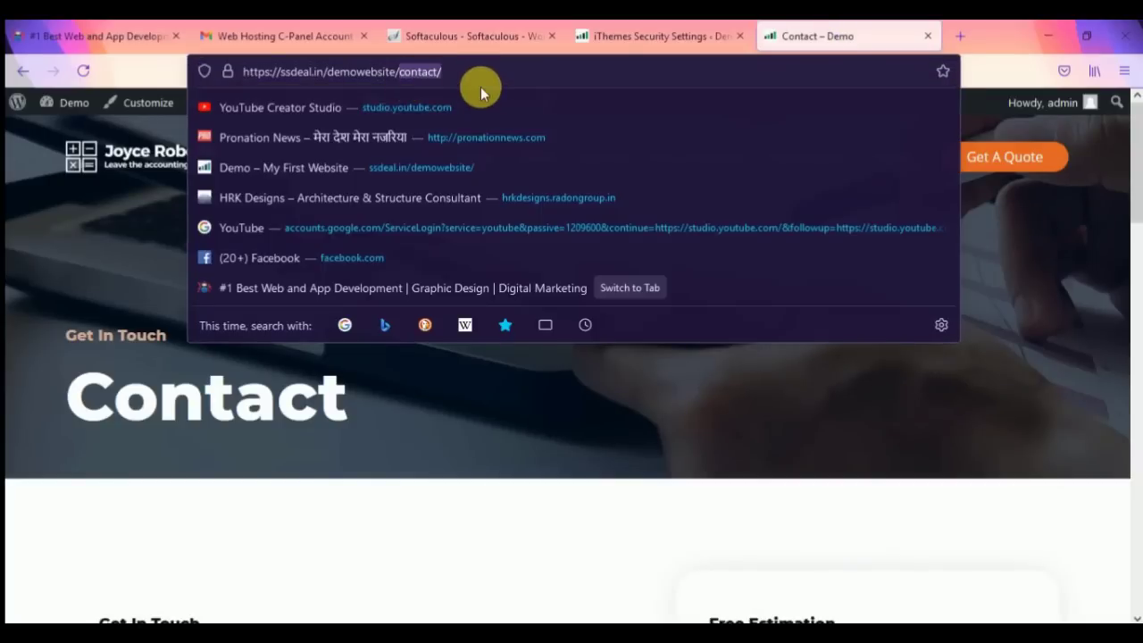
{"action": "key", "text": "BackSpace"}
{"action": "type", "text": "wp-"}
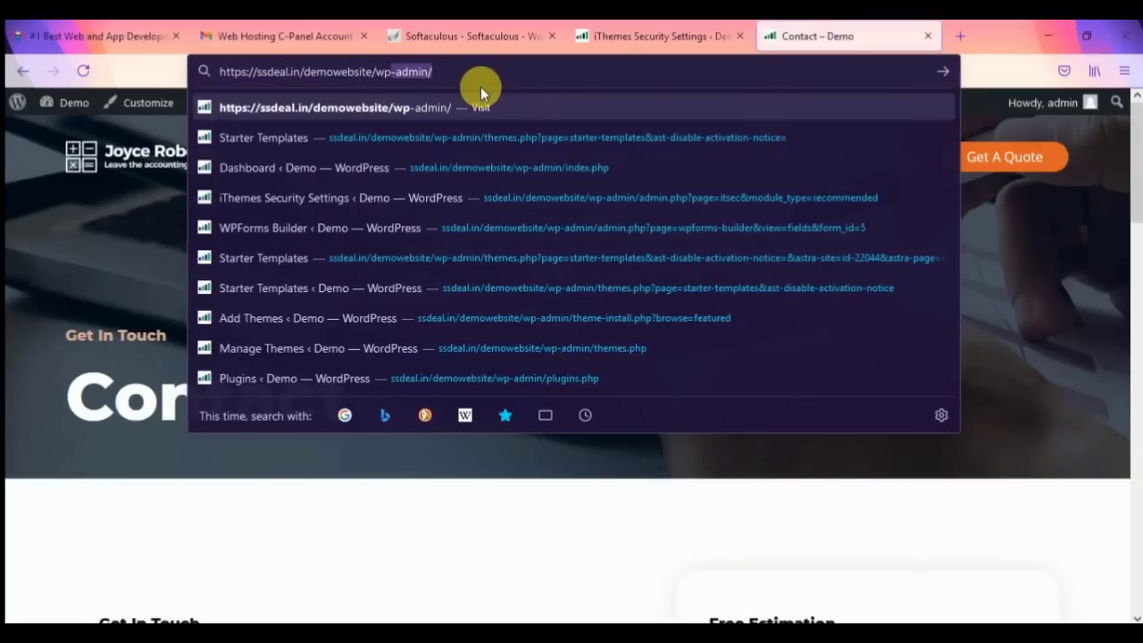
{"action": "type", "text": "admin/"}
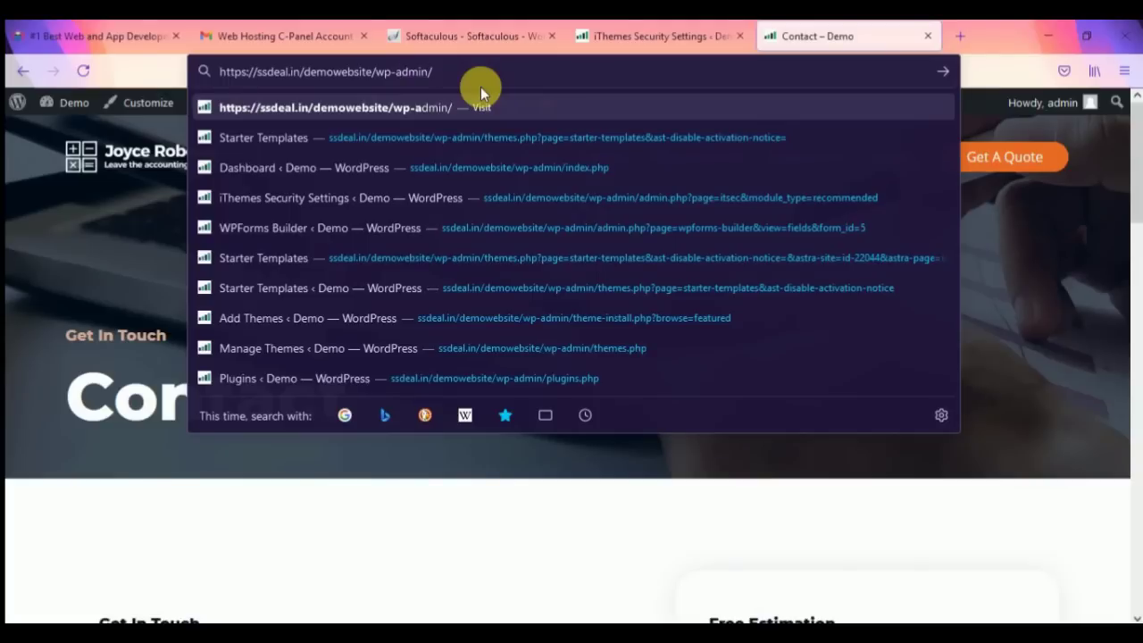
{"action": "key", "text": "Return"}
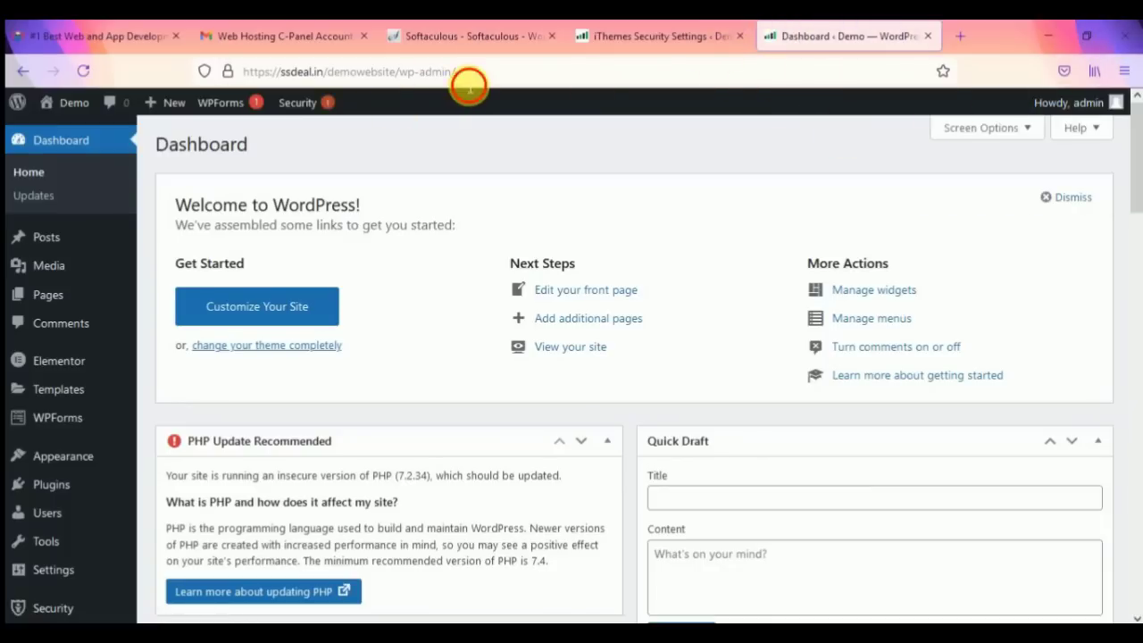
Step: Copy the full wp-admin address and bring up the Firefox menu
{"action": "left_click", "coordinate": [469, 86]}
{"action": "key", "text": "ctrl+c"}
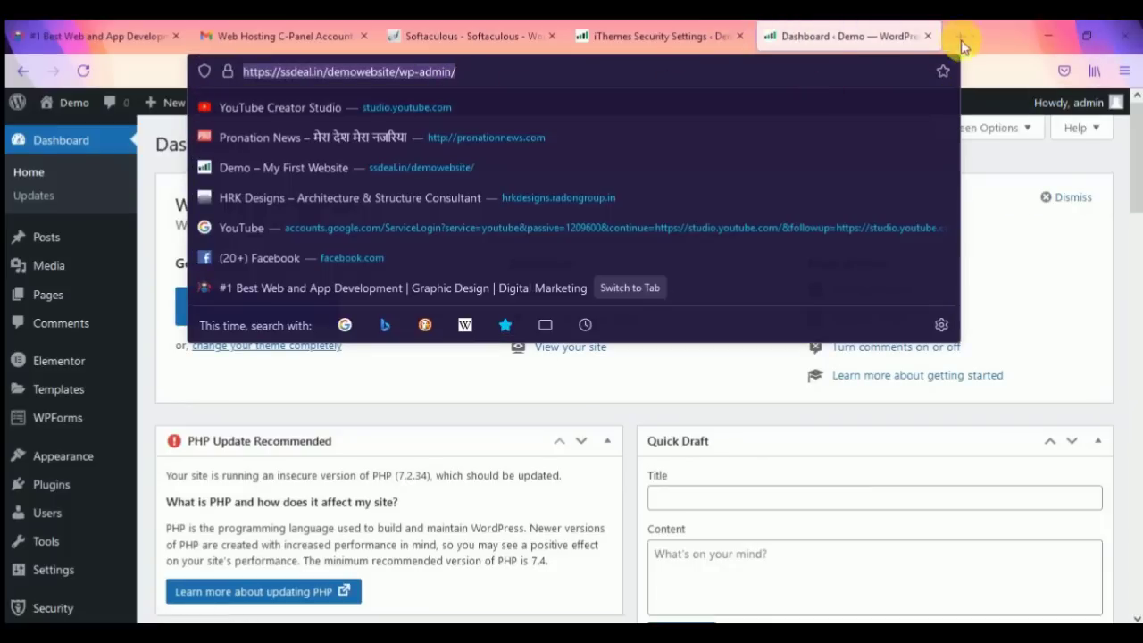
{"action": "left_click", "coordinate": [1002, 27]}
{"action": "left_click", "coordinate": [1124, 71]}
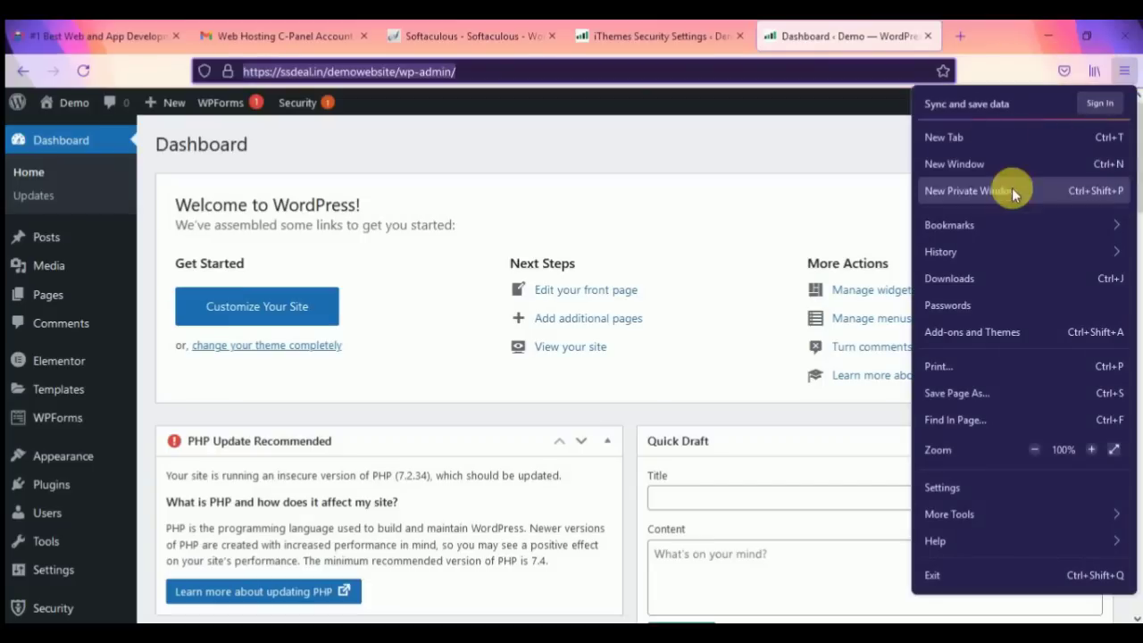
Step: Load the wp-admin address in a private window to see the login page, then minimize it
{"action": "left_click", "coordinate": [944, 193]}
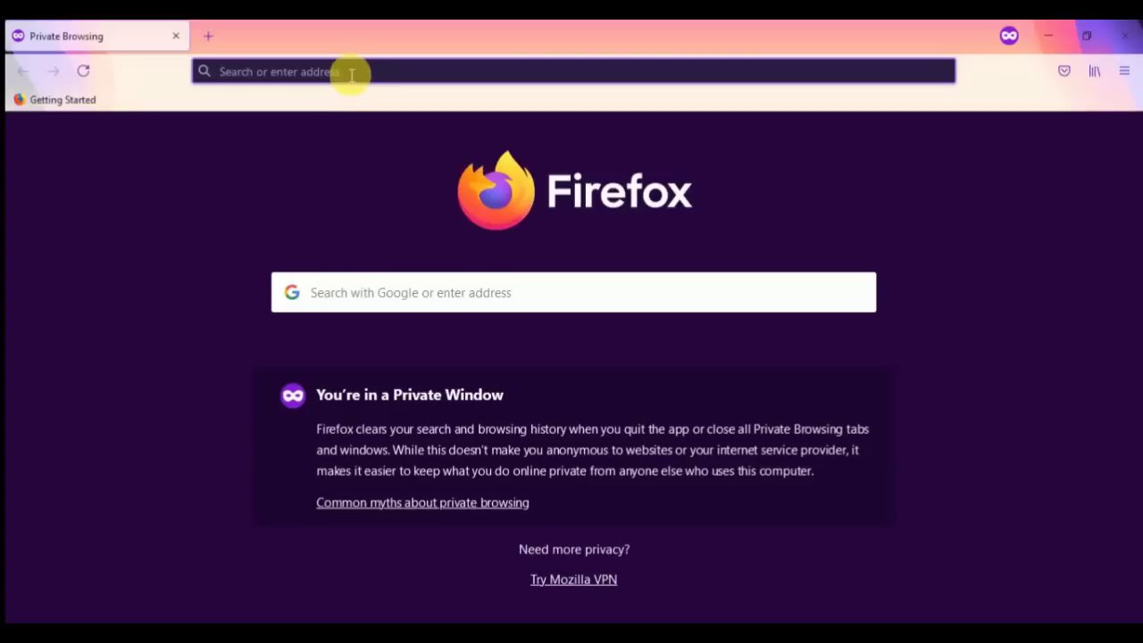
{"action": "key", "text": "ctrl+v"}
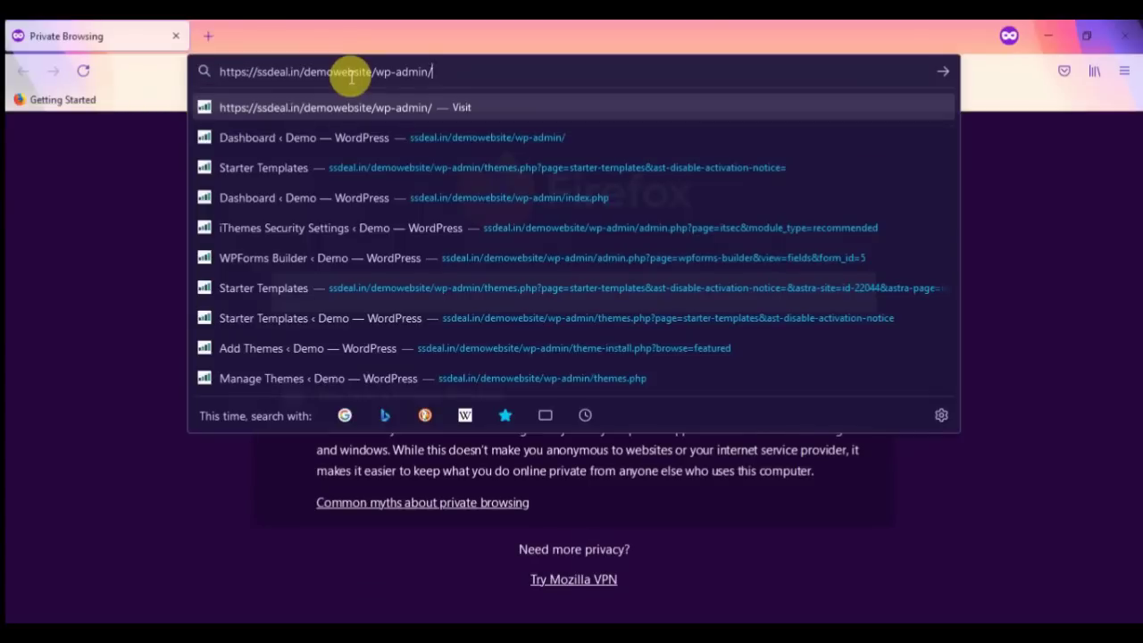
{"action": "key", "text": "Return"}
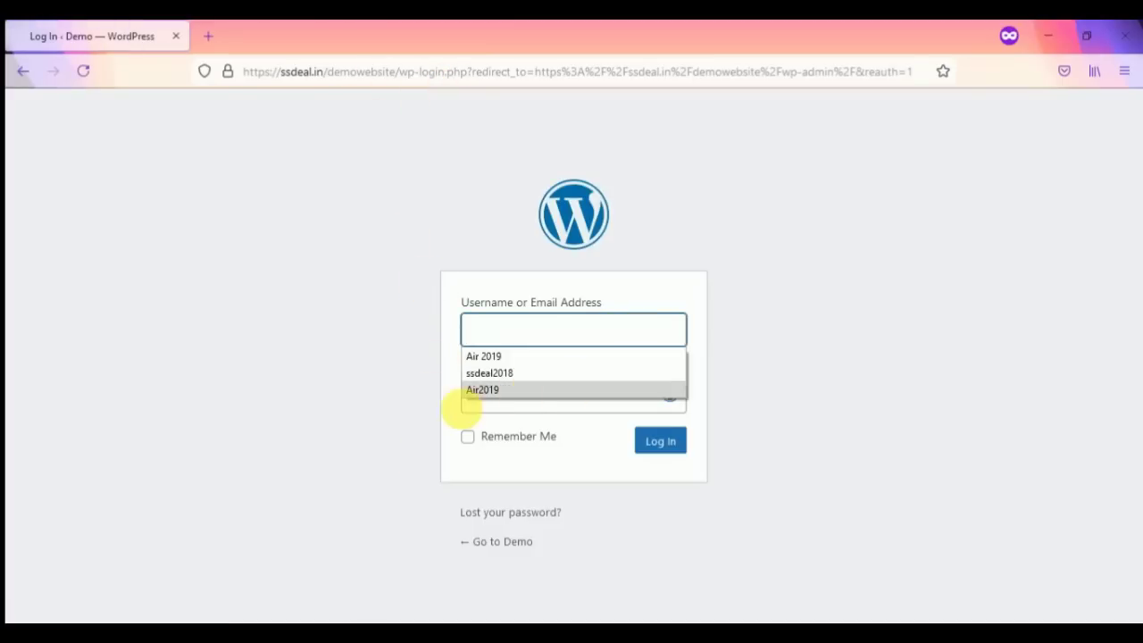
{"action": "left_click", "coordinate": [187, 411]}
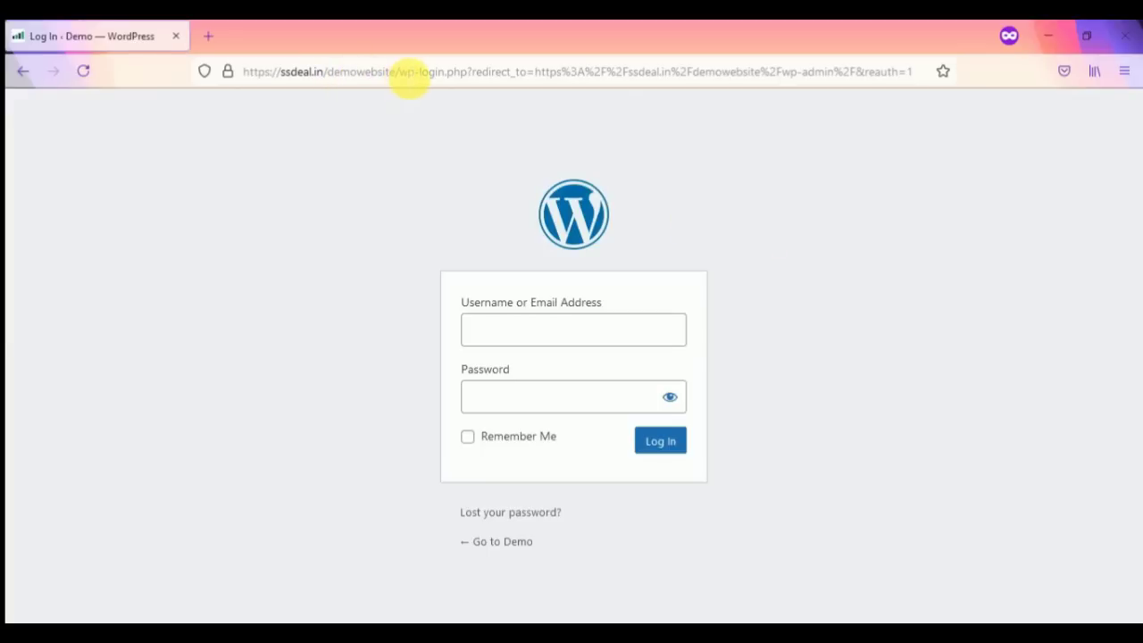
{"action": "left_click", "coordinate": [1058, 36]}
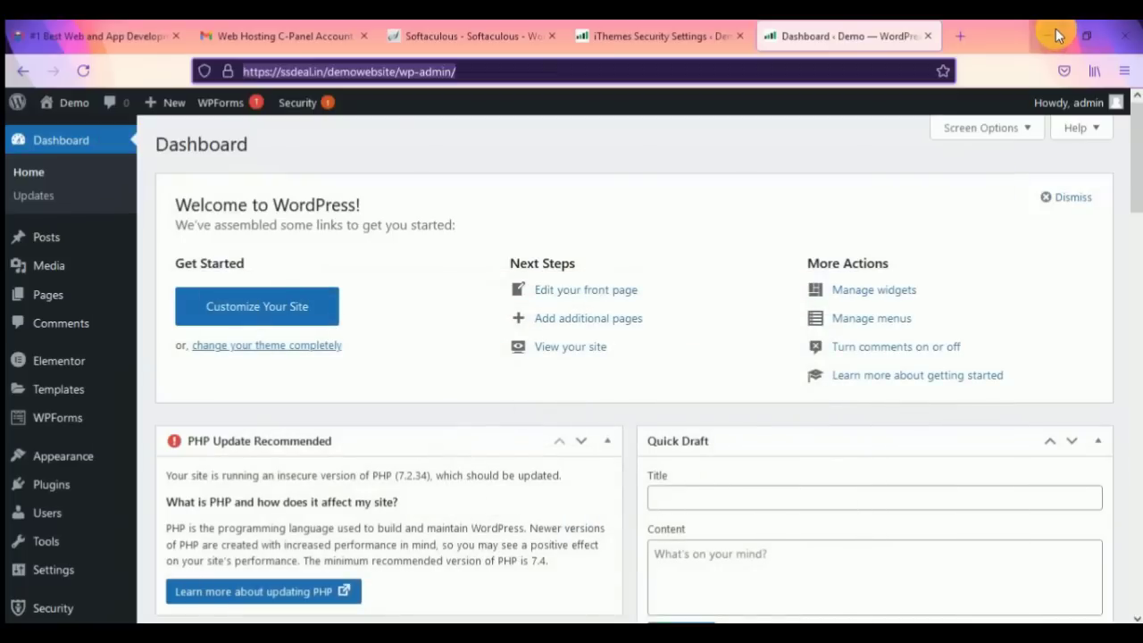
Step: Open the Hide Backend settings in iThemes Security and enable the feature
{"action": "left_click", "coordinate": [638, 39]}
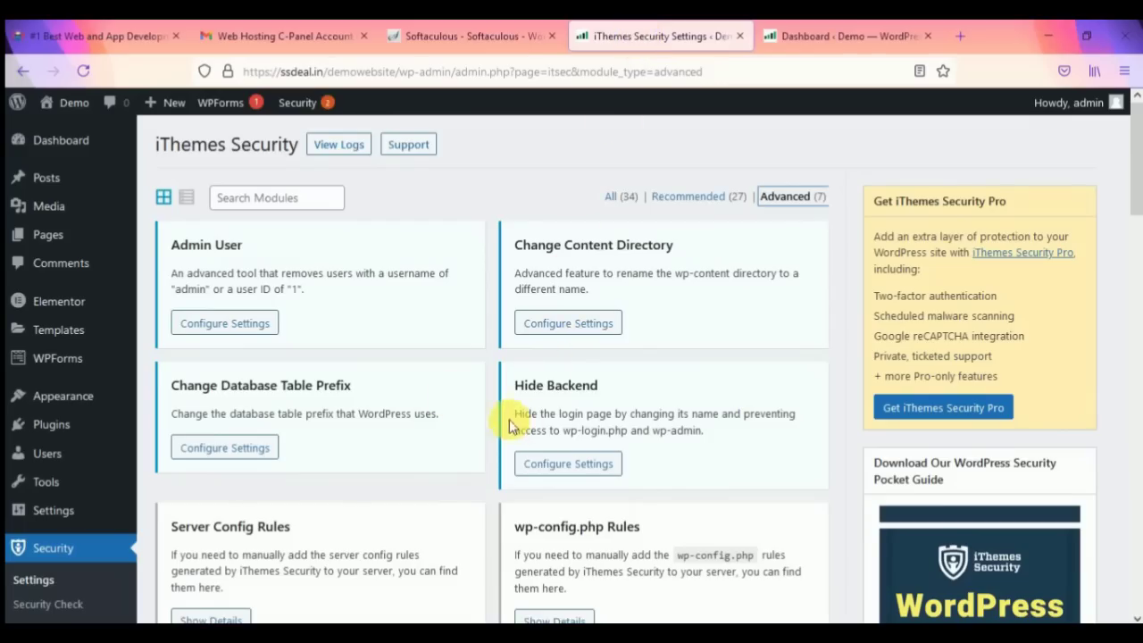
{"action": "left_click", "coordinate": [561, 466]}
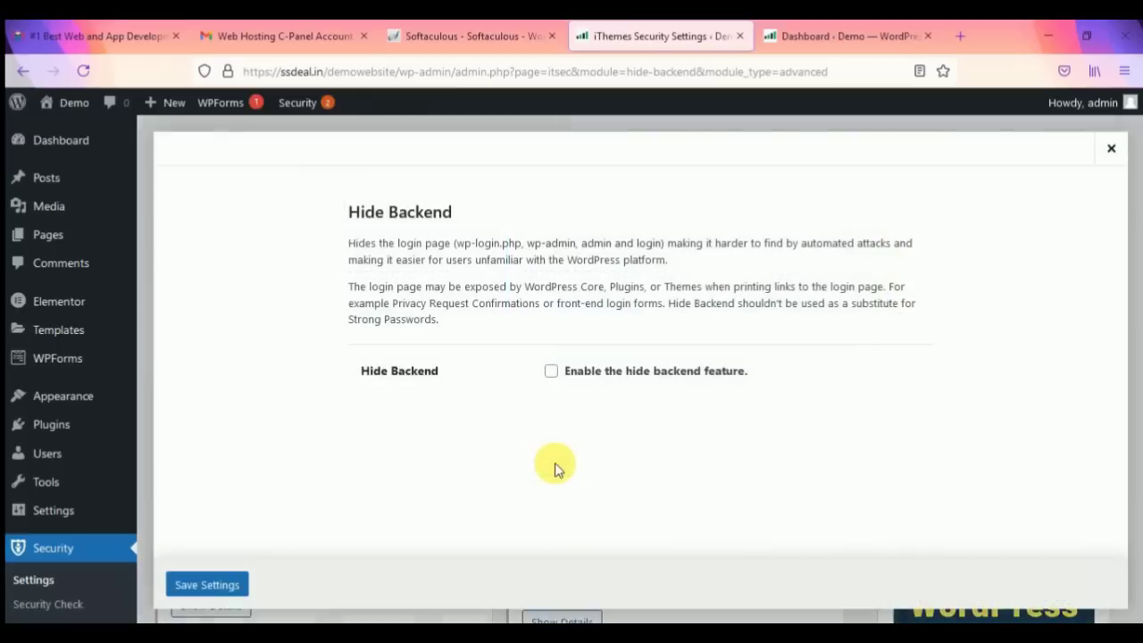
{"action": "left_click", "coordinate": [550, 370]}
{"action": "scroll", "coordinate": [561, 377], "scroll_direction": "down", "scroll_amount": 2}
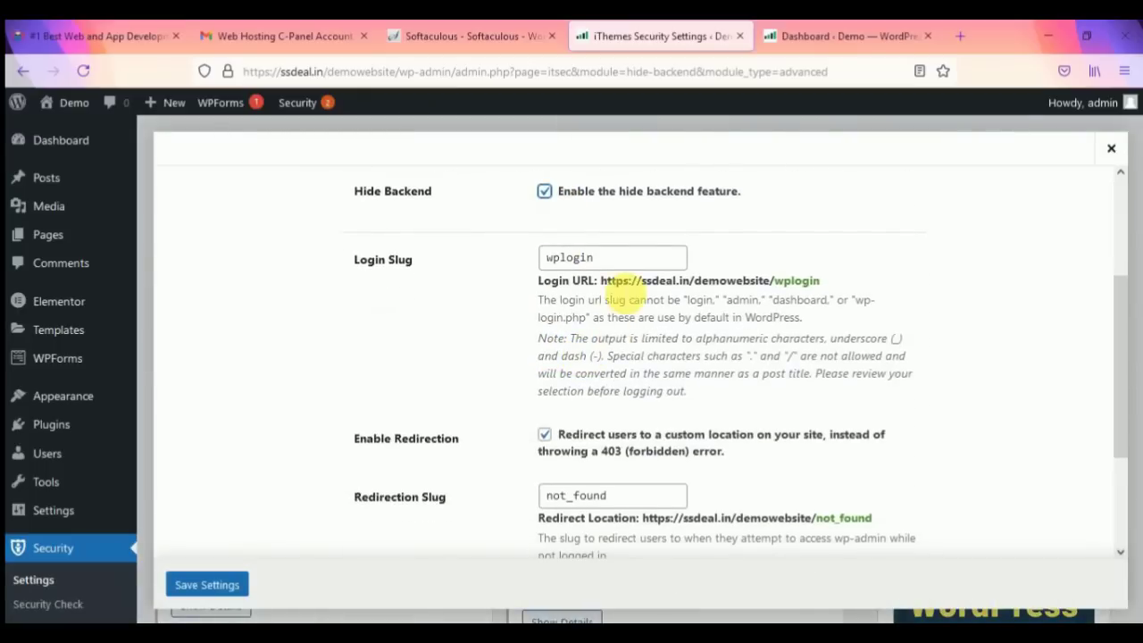
Step: Replace the wplogin slug with hidessdeal and save the Hide Backend settings
{"action": "left_click_drag", "start_coordinate": [616, 259], "coordinate": [543, 258]}
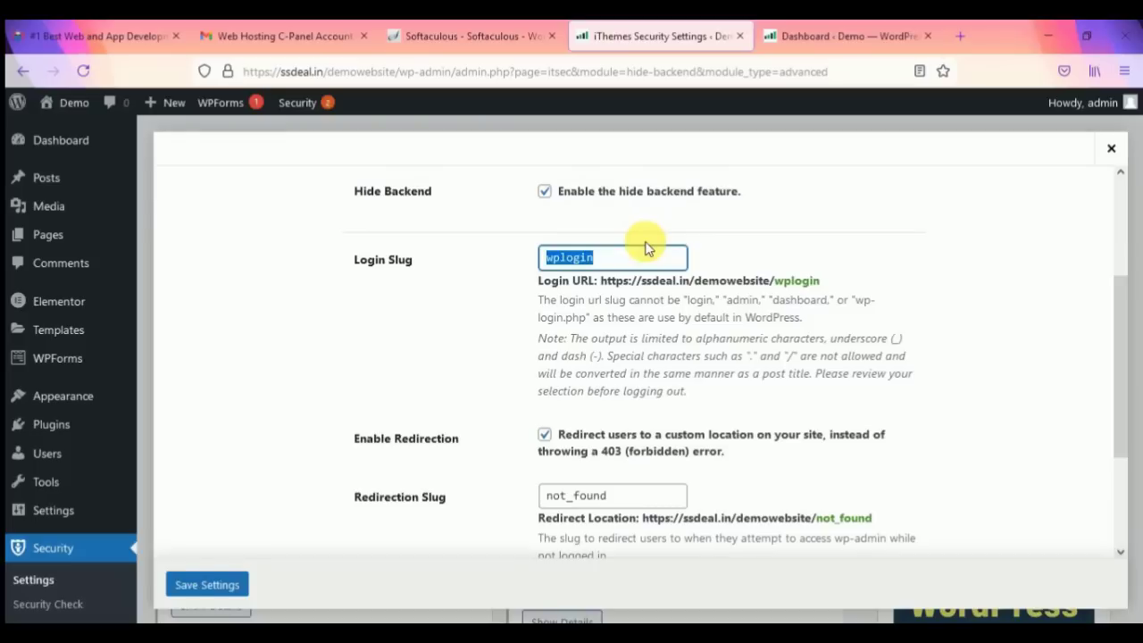
{"action": "type", "text": "hidessdeal"}
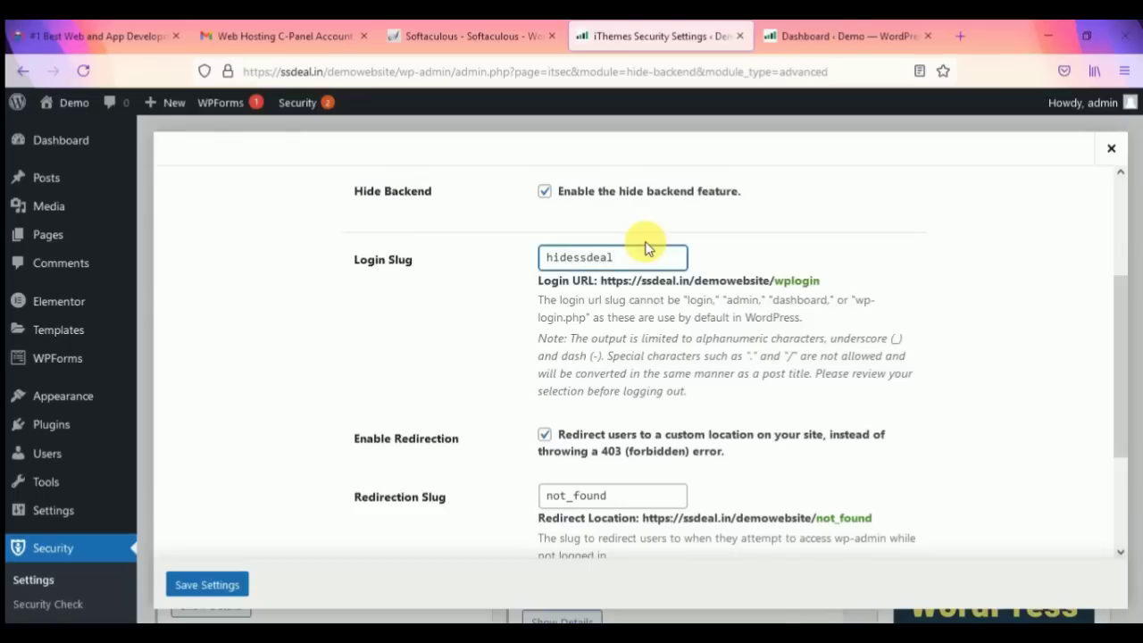
{"action": "key", "text": "ctrl+a"}
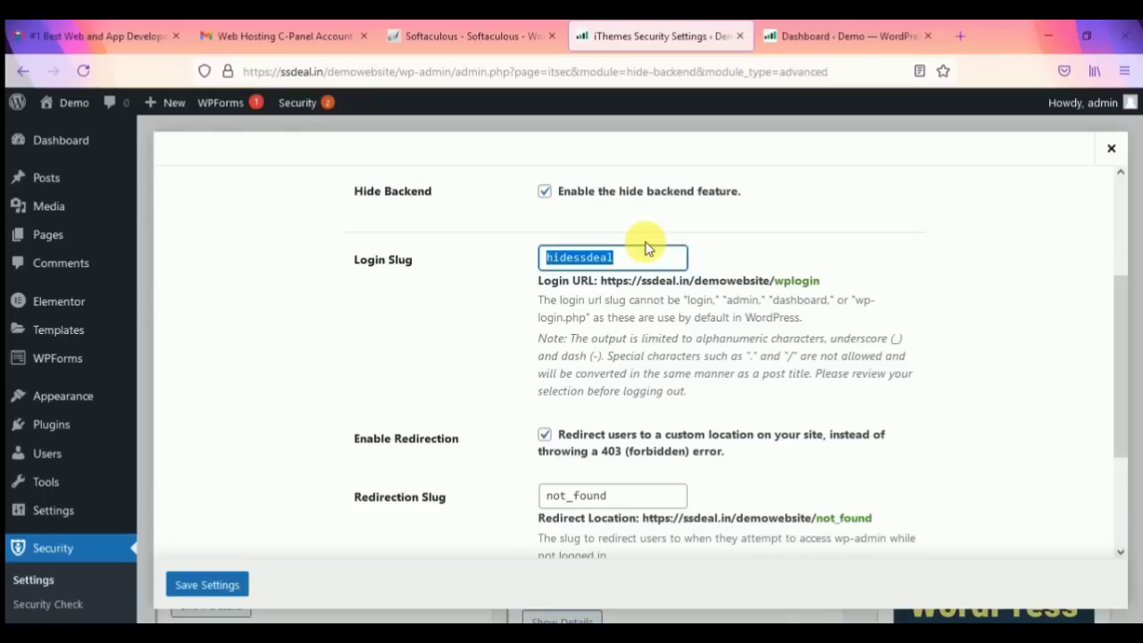
{"action": "scroll", "coordinate": [654, 442], "scroll_direction": "down", "scroll_amount": 3}
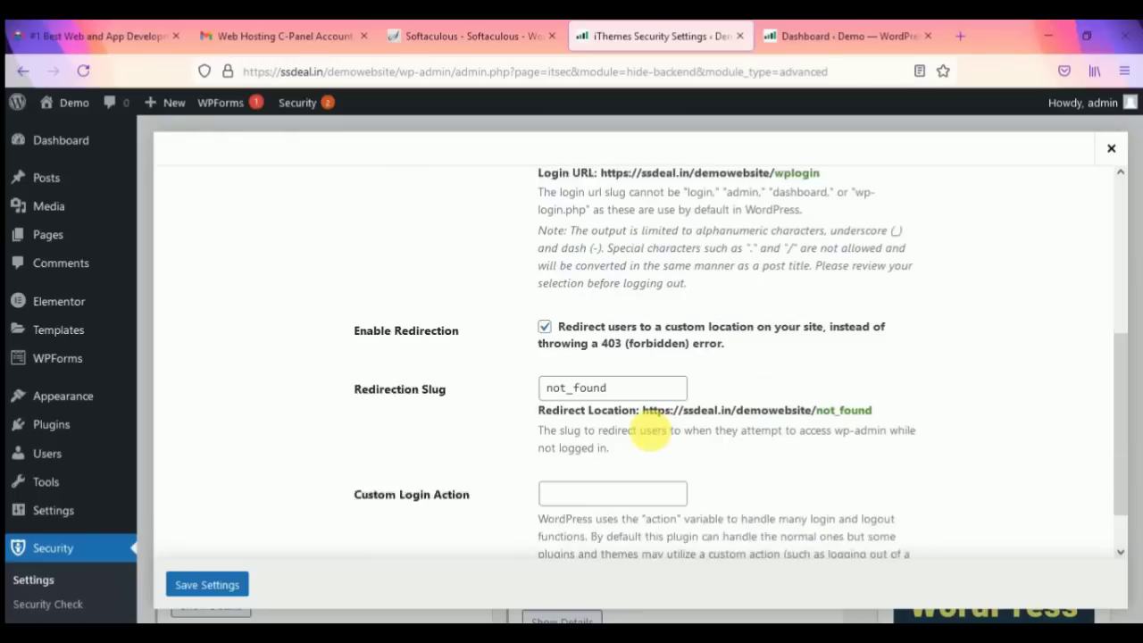
{"action": "scroll", "coordinate": [429, 455], "scroll_direction": "up", "scroll_amount": 5}
{"action": "left_click", "coordinate": [225, 582]}
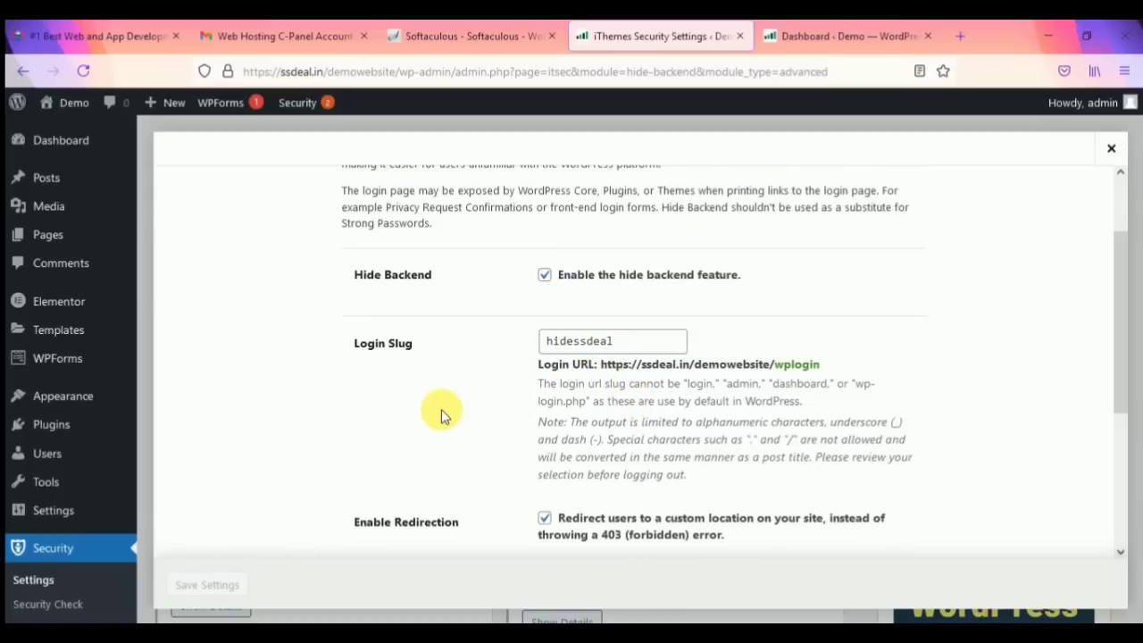
{"action": "scroll", "coordinate": [658, 360], "scroll_direction": "down", "scroll_amount": 5}
{"action": "scroll", "coordinate": [658, 360], "scroll_direction": "up", "scroll_amount": 2}
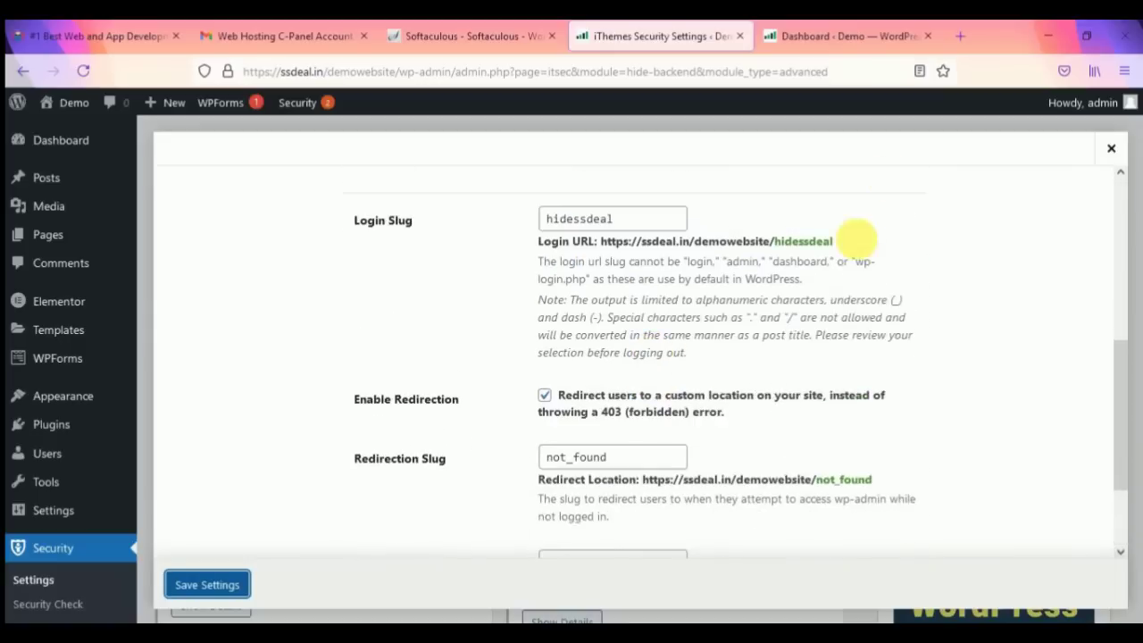
{"action": "left_click_drag", "start_coordinate": [835, 241], "coordinate": [602, 245]}
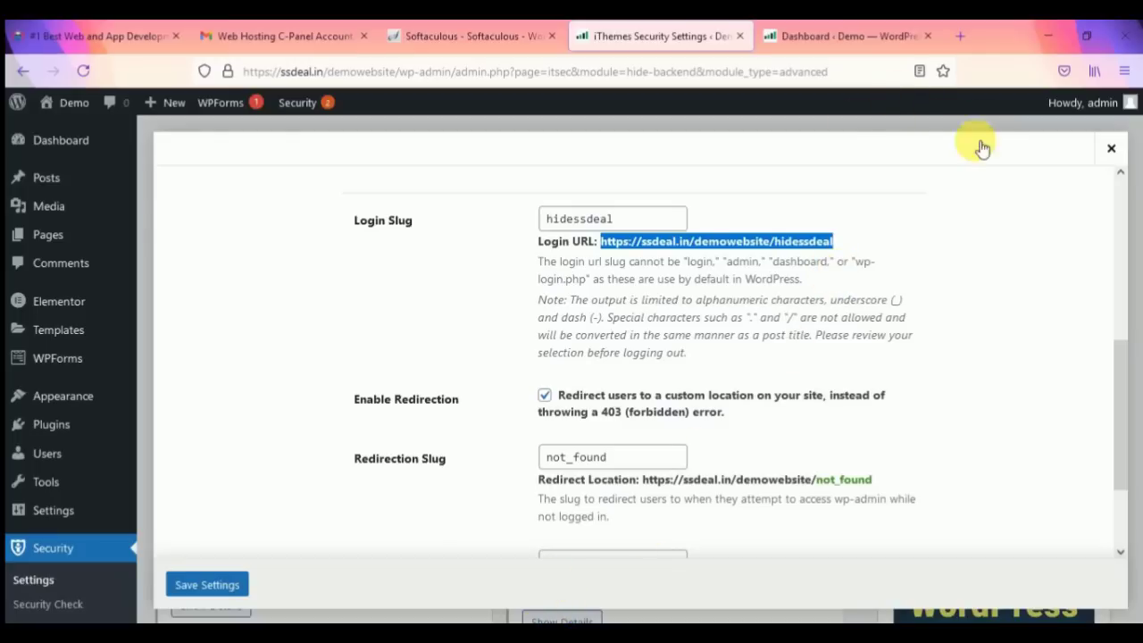
Step: In the private window, load /wp-admin/ and confirm it lands on the not_found page
{"action": "mouse_move", "coordinate": [495, 618]}
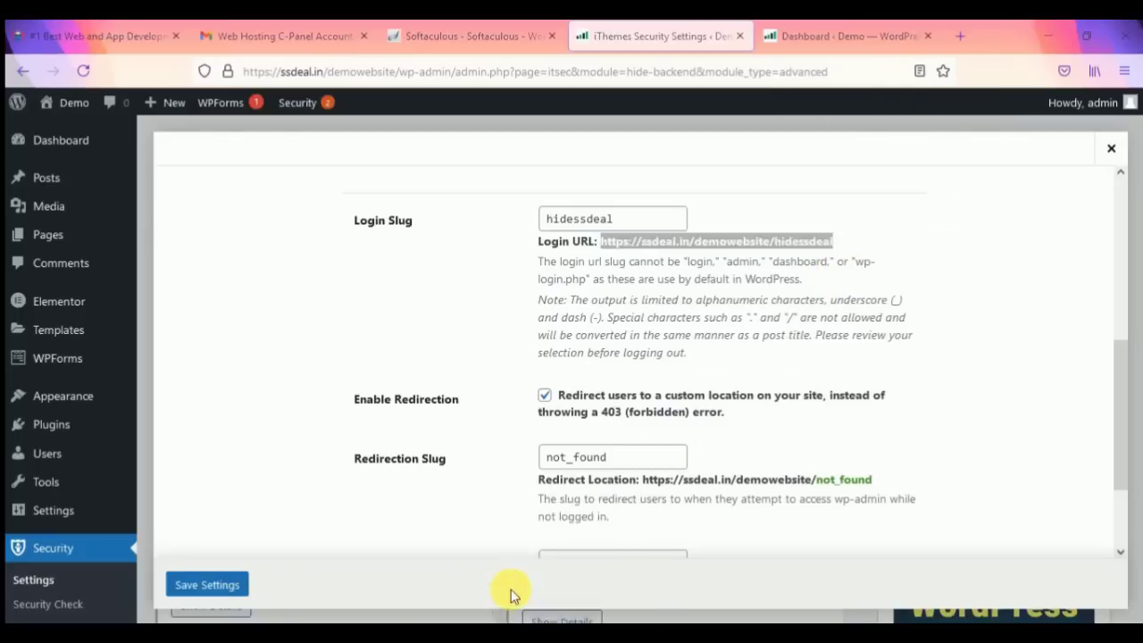
{"action": "left_click", "coordinate": [514, 597]}
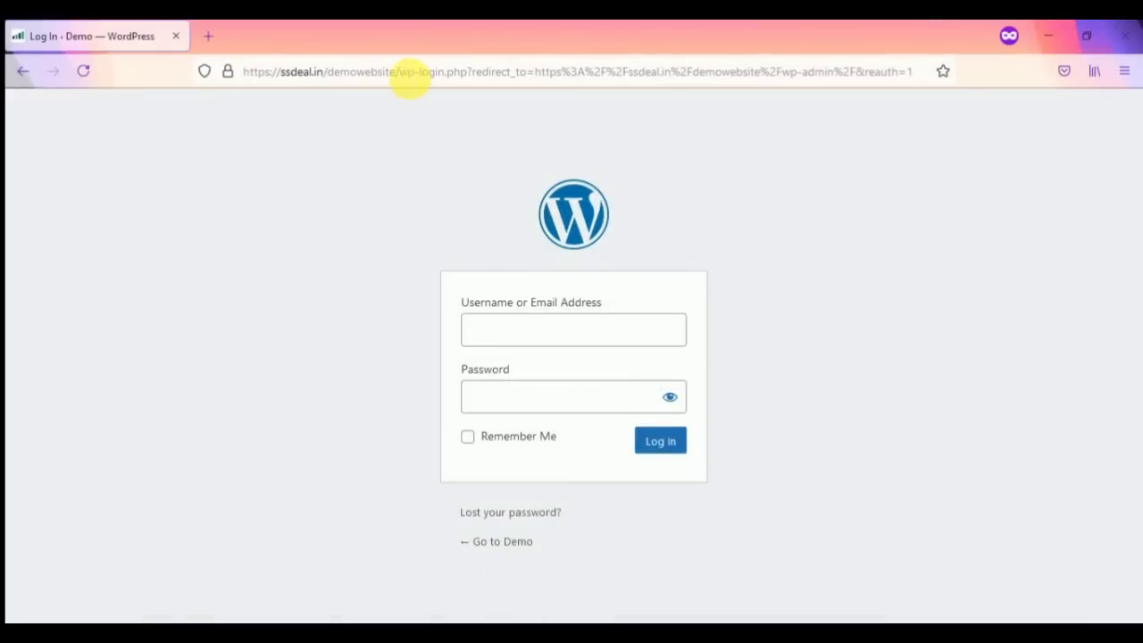
{"action": "left_click_drag", "start_coordinate": [409, 75], "coordinate": [939, 86]}
{"action": "key", "text": "BackSpace"}
{"action": "type", "text": "wp-admin/"}
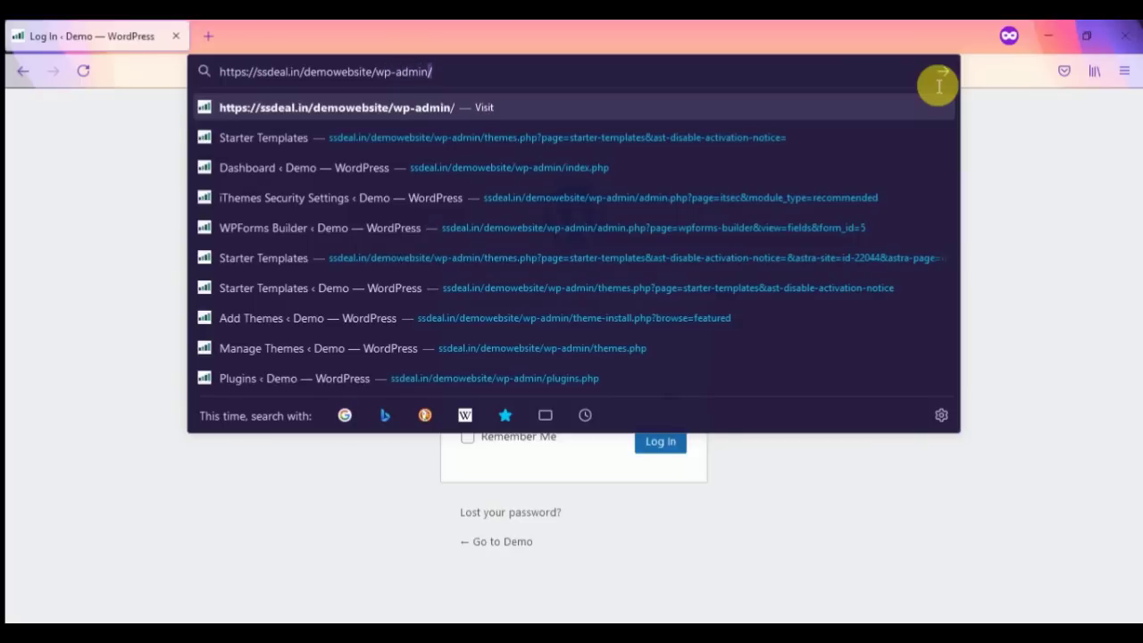
{"action": "key", "text": "Return"}
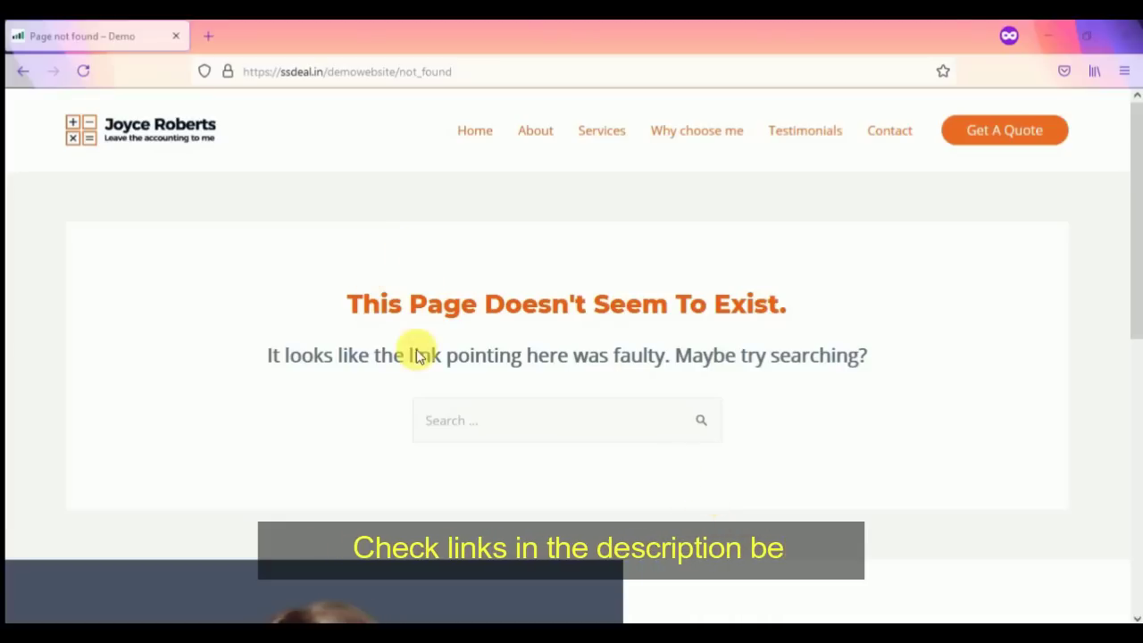
{"action": "scroll", "coordinate": [544, 319], "scroll_direction": "down", "scroll_amount": 3}
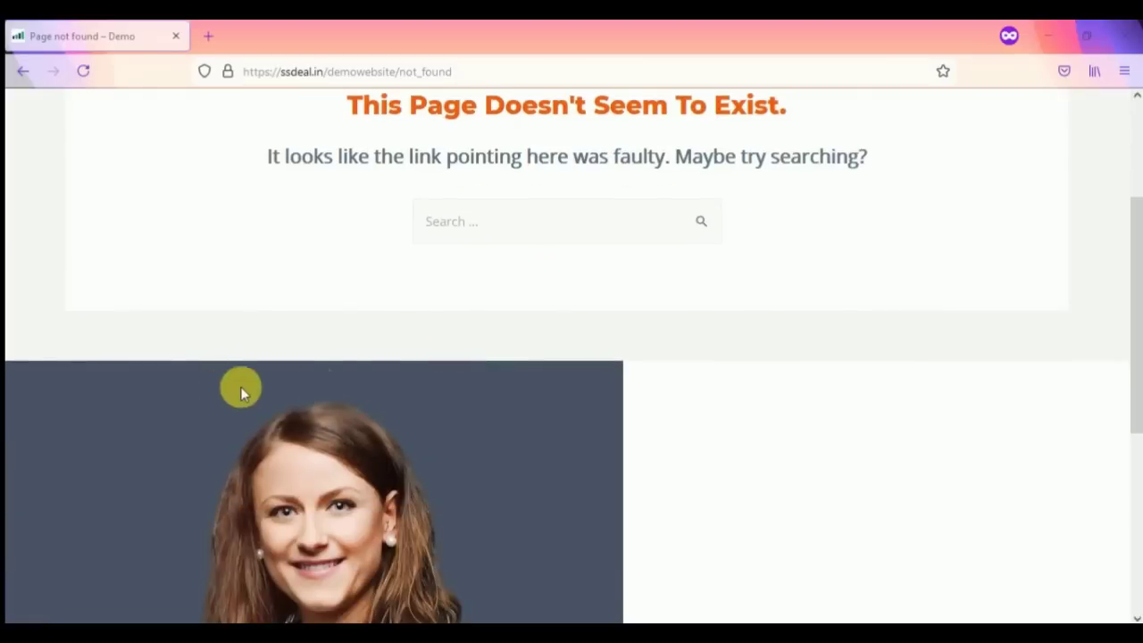
{"action": "scroll", "coordinate": [399, 385], "scroll_direction": "up", "scroll_amount": 3}
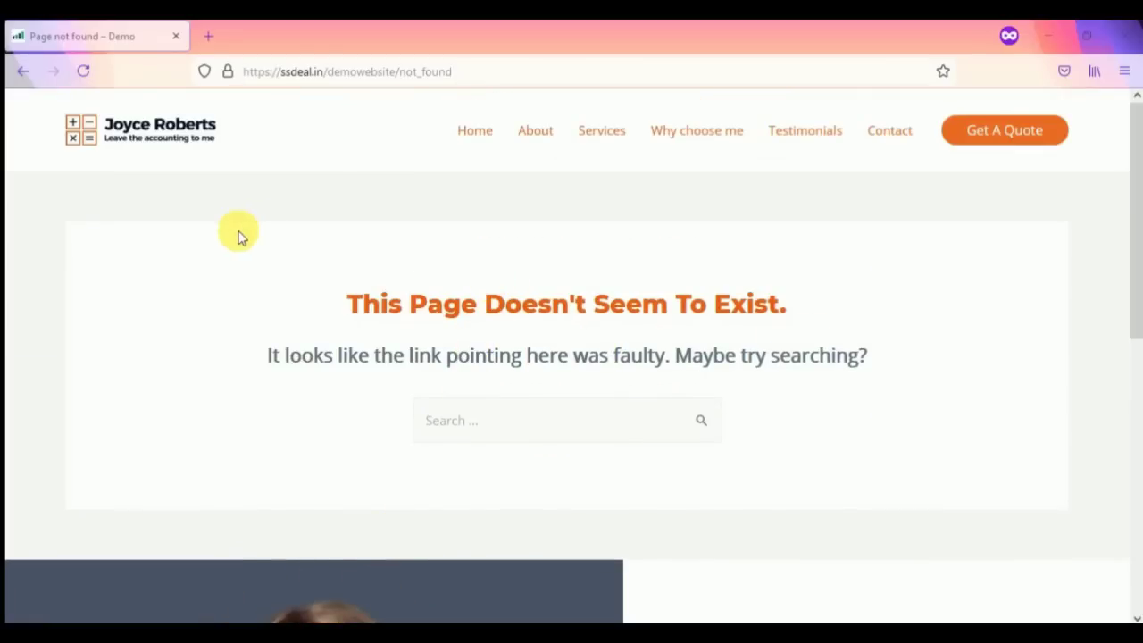
Step: Replace /not_found with /hidessdeal in the address and confirm the login page opens
{"action": "left_click_drag", "start_coordinate": [397, 71], "coordinate": [477, 80]}
{"action": "key", "text": "BackSpace"}
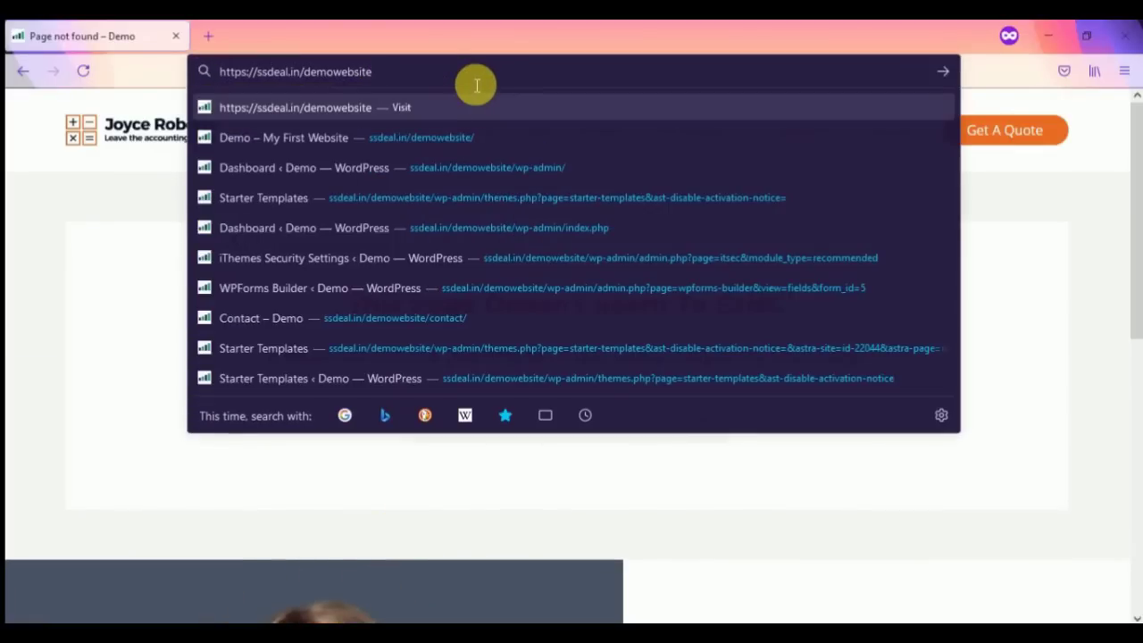
{"action": "type", "text": "/"}
{"action": "type", "text": "h"}
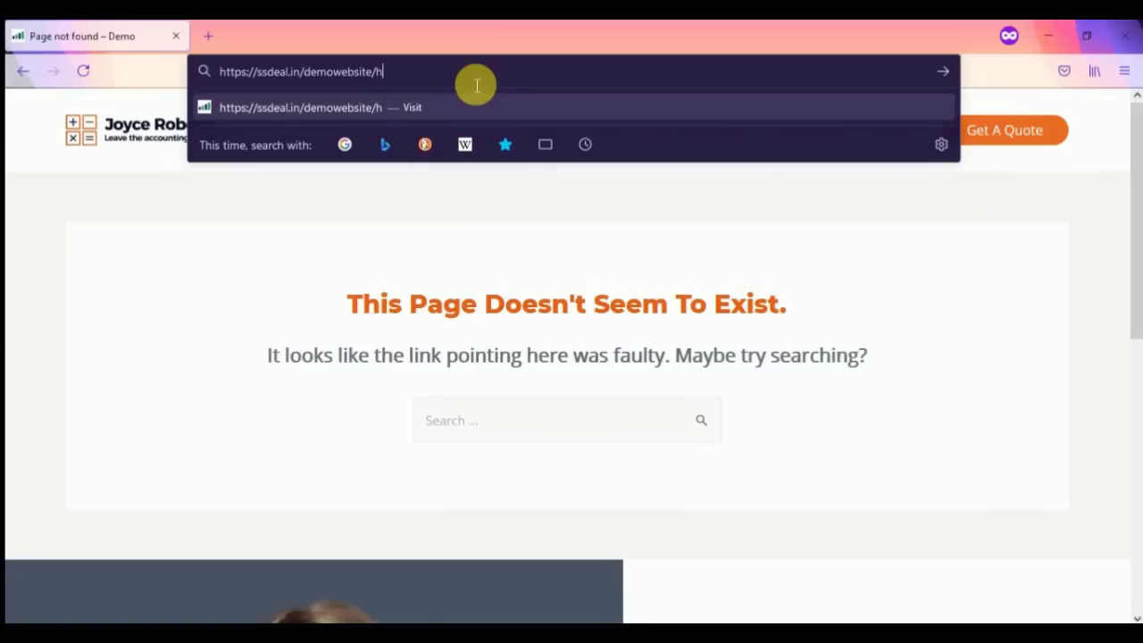
{"action": "type", "text": "idessdeal"}
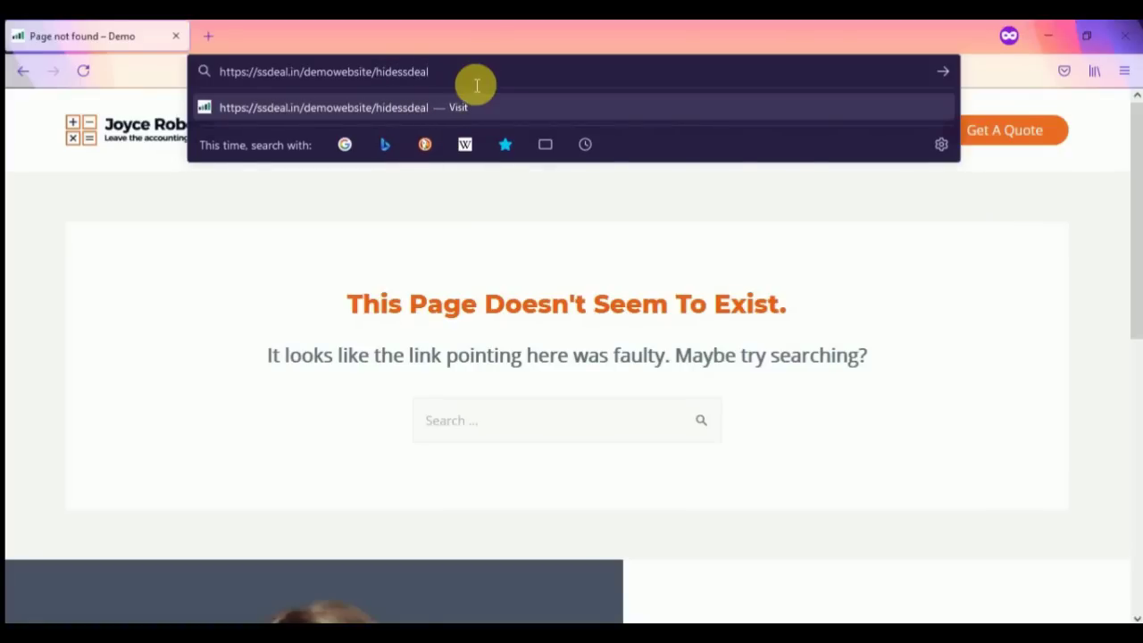
{"action": "key", "text": "Return"}
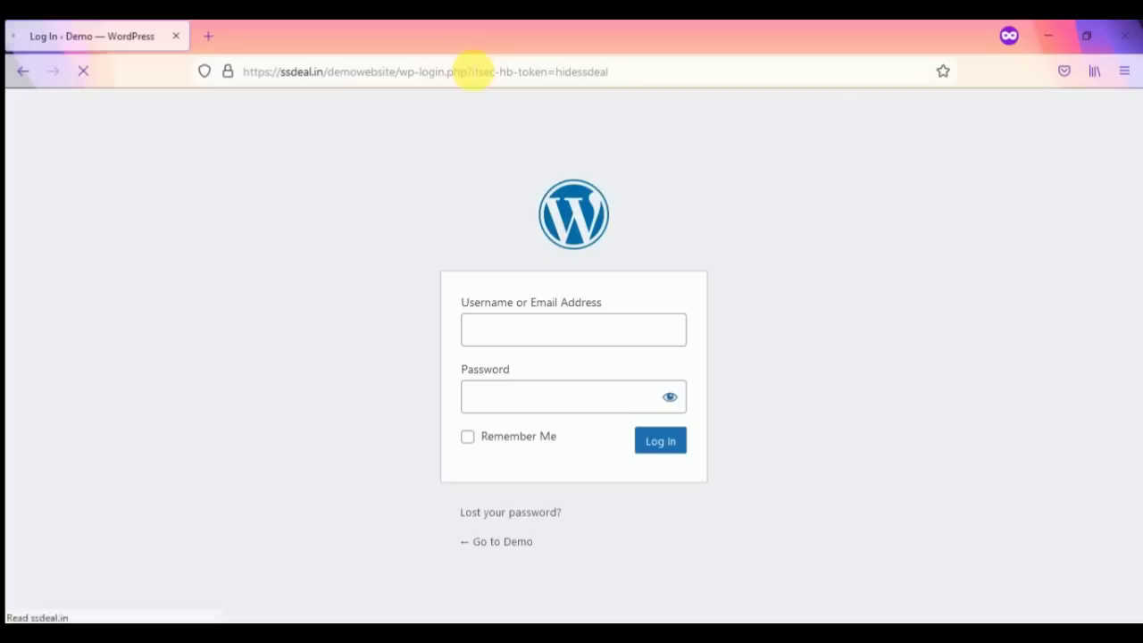
{"action": "left_click", "coordinate": [562, 336]}
{"action": "left_click", "coordinate": [530, 397]}
{"action": "left_click", "coordinate": [506, 339]}
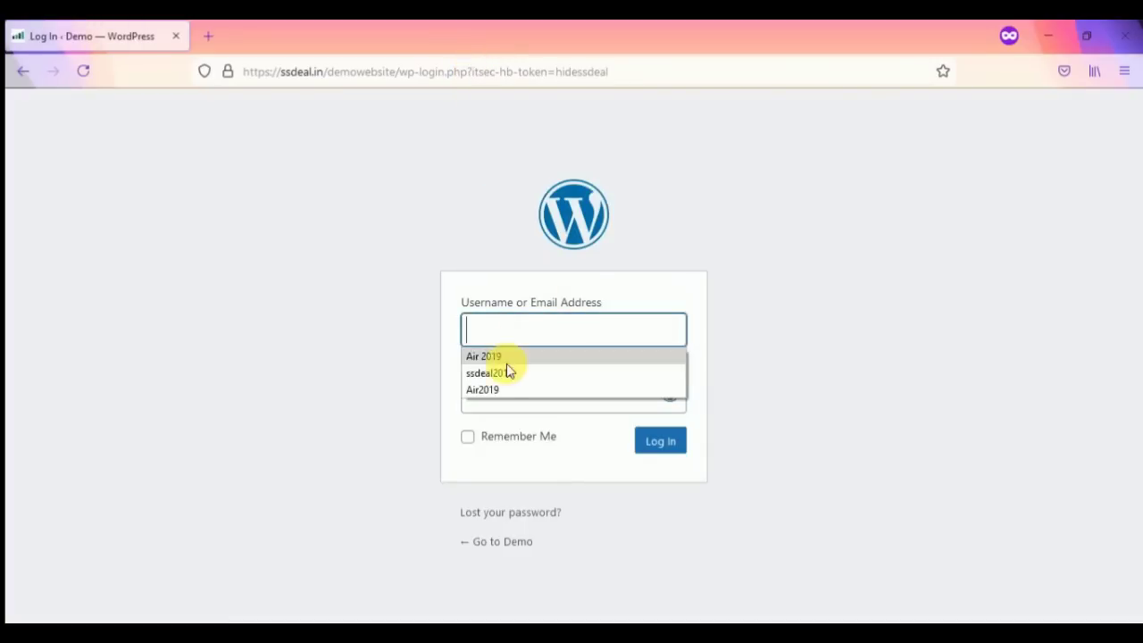
{"action": "left_click", "coordinate": [378, 310]}
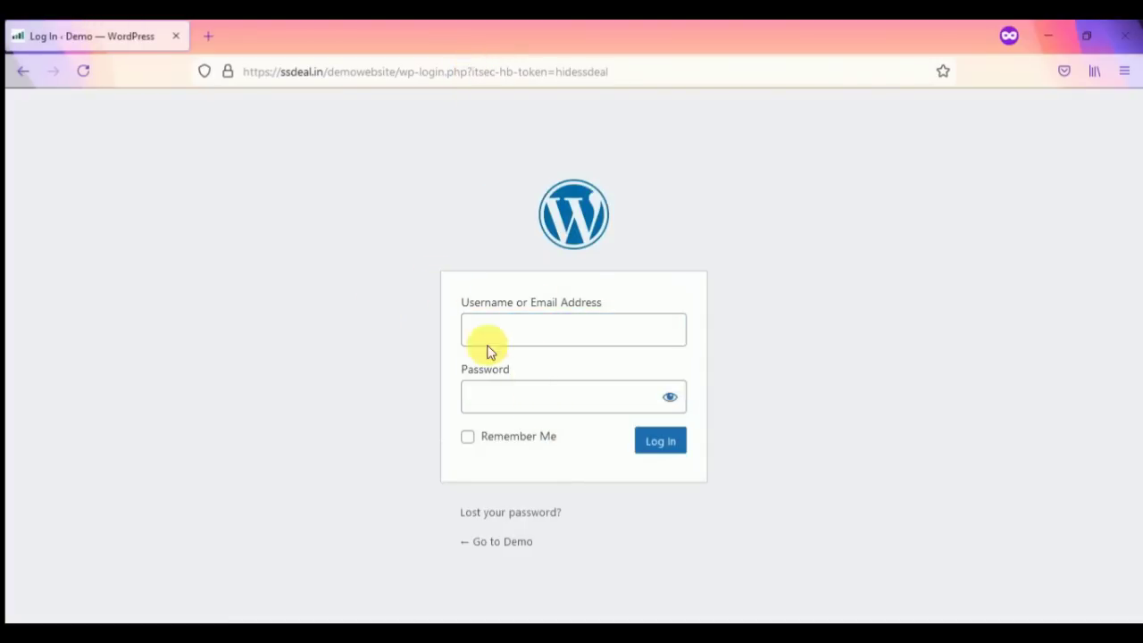
Step: Close the private window and the Hide Backend settings panel
{"action": "left_click", "coordinate": [1127, 37]}
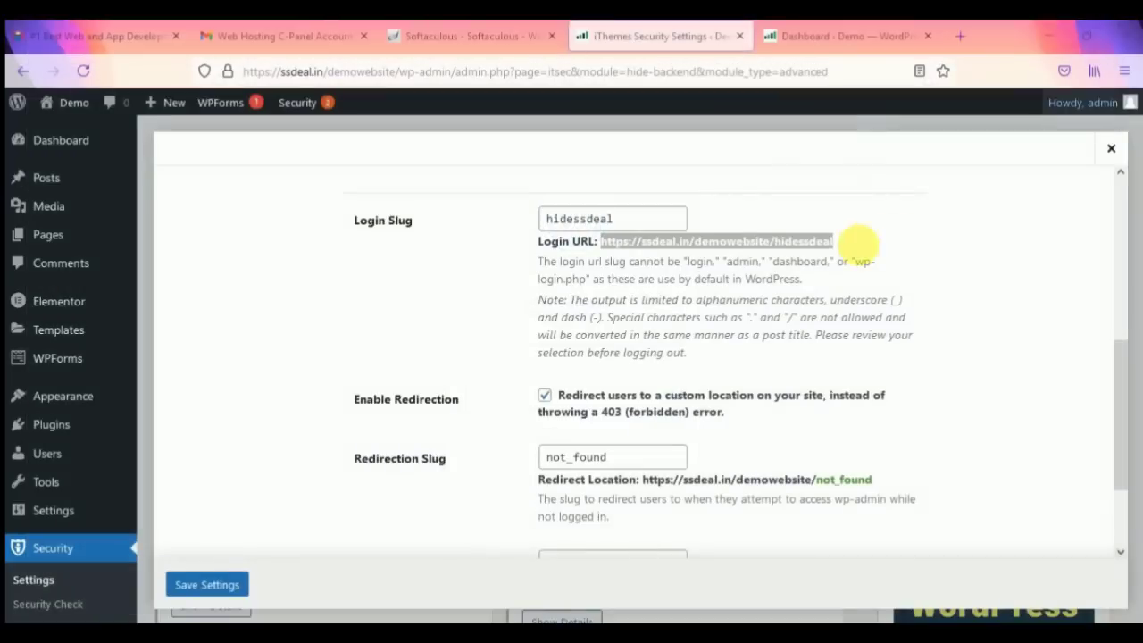
{"action": "scroll", "coordinate": [558, 352], "scroll_direction": "down", "scroll_amount": 3}
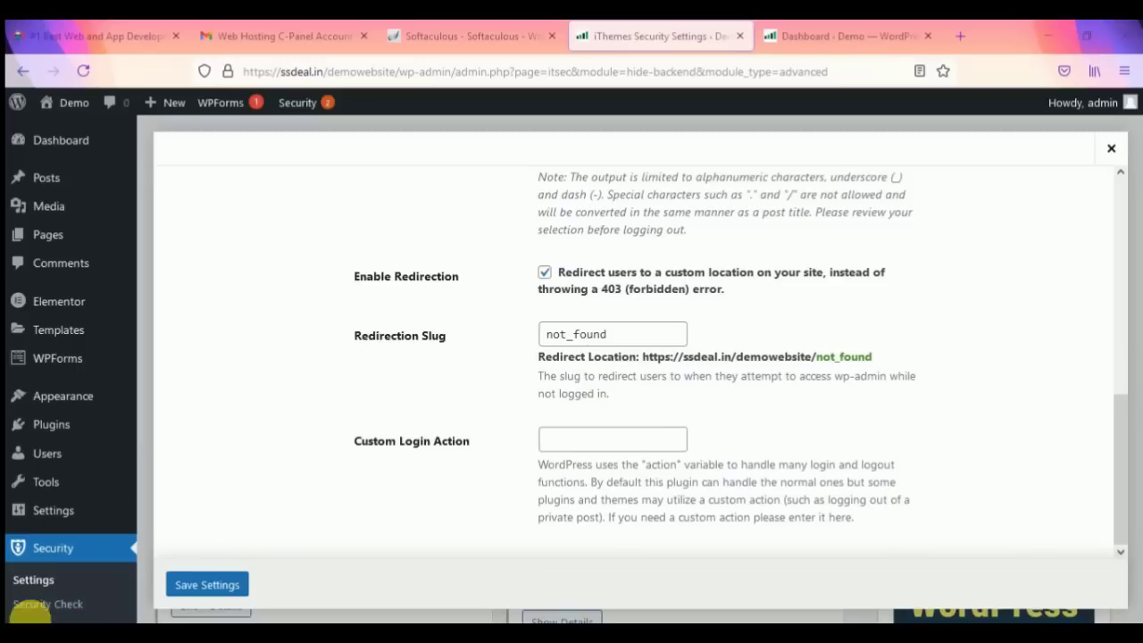
{"action": "scroll", "coordinate": [894, 233], "scroll_direction": "up", "scroll_amount": 6}
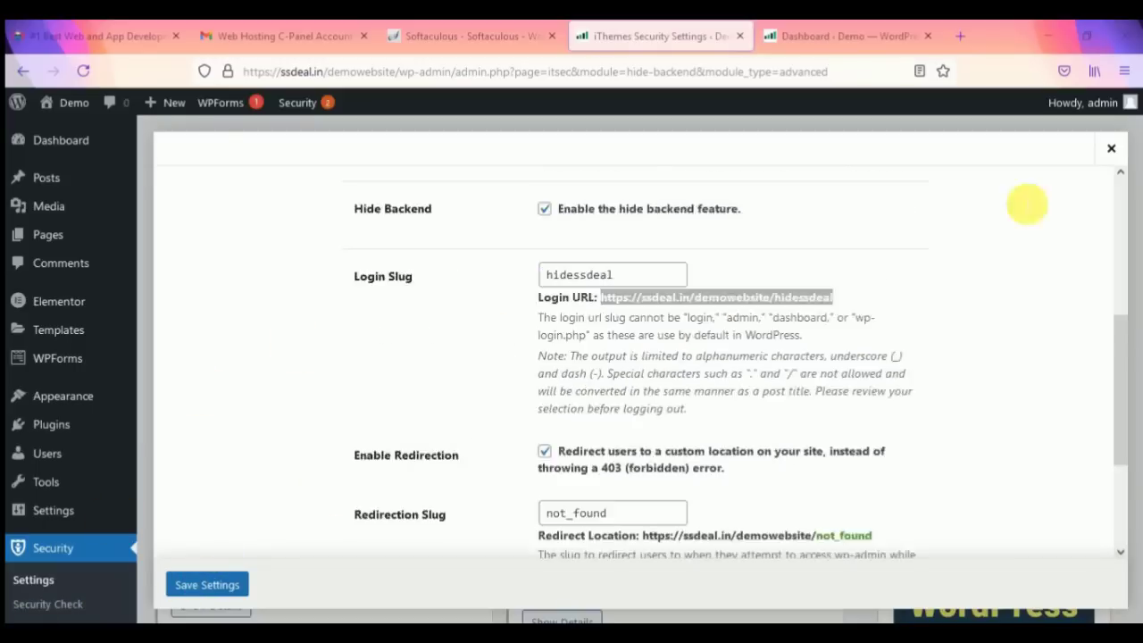
{"action": "left_click", "coordinate": [1112, 148]}
Step: Show all 34 security modules and enable Away Mode
{"action": "scroll", "coordinate": [442, 348], "scroll_direction": "down", "scroll_amount": 4}
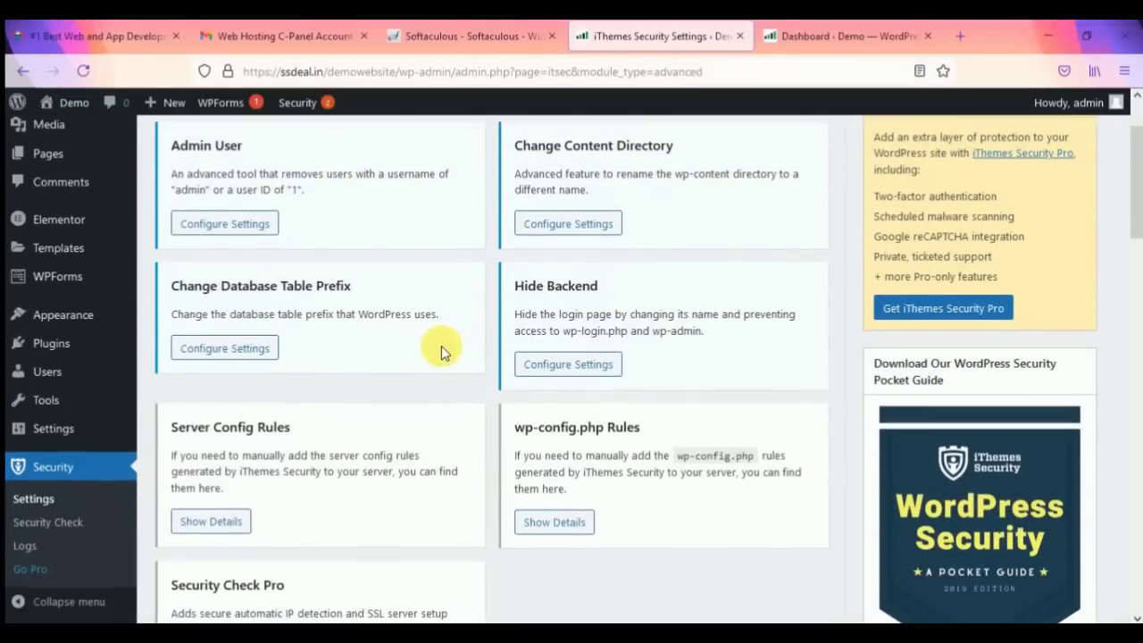
{"action": "scroll", "coordinate": [485, 378], "scroll_direction": "up", "scroll_amount": 4}
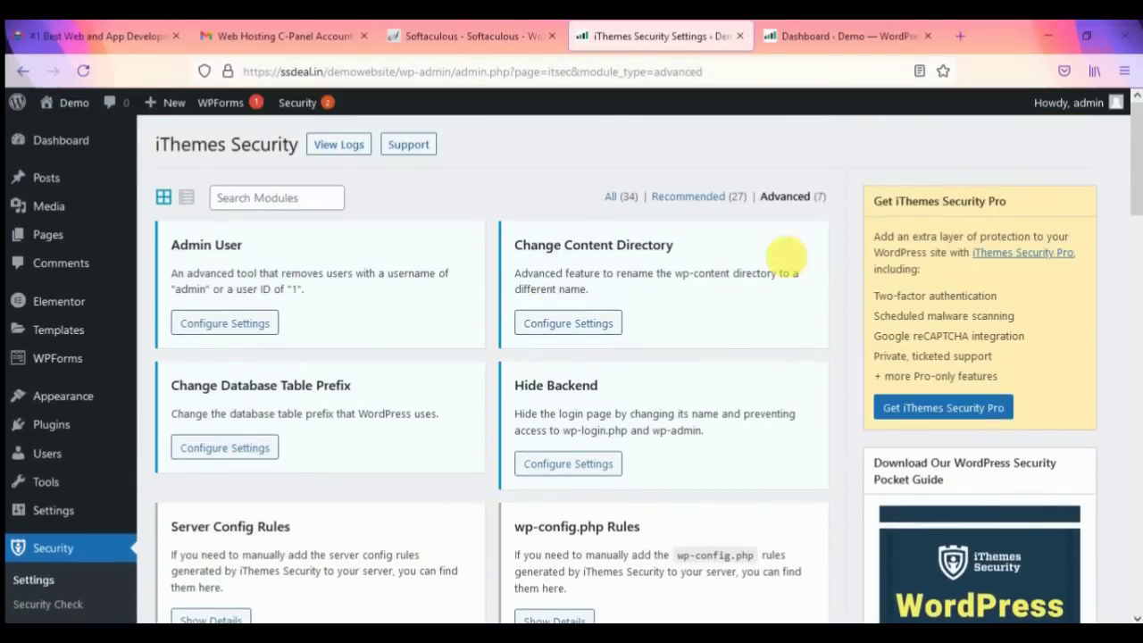
{"action": "left_click", "coordinate": [628, 196]}
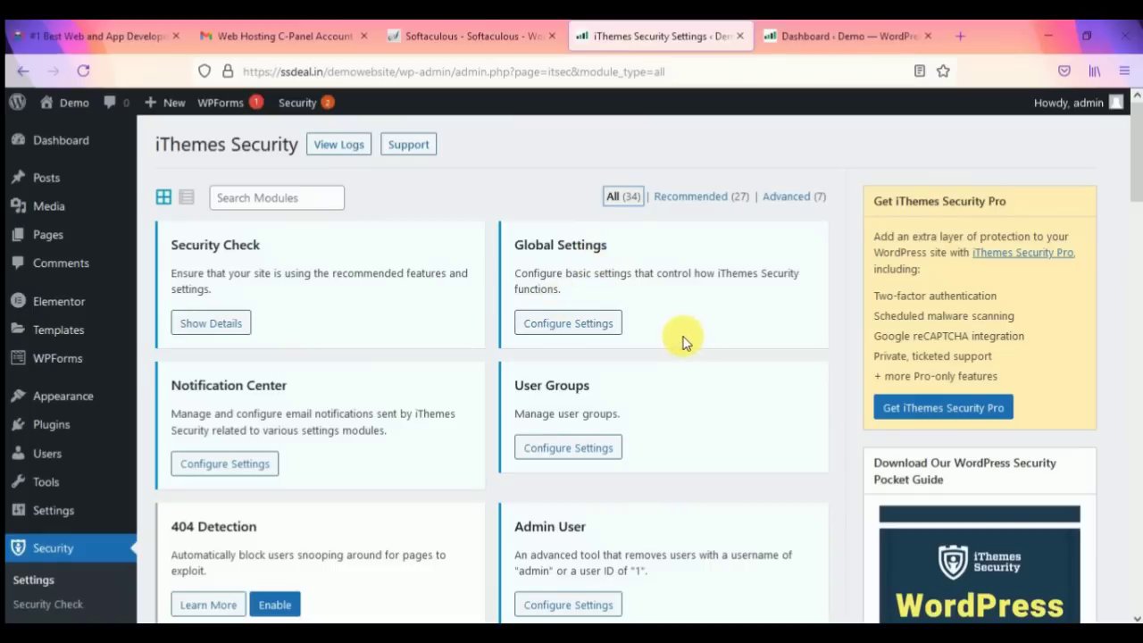
{"action": "scroll", "coordinate": [682, 336], "scroll_direction": "down", "scroll_amount": 4}
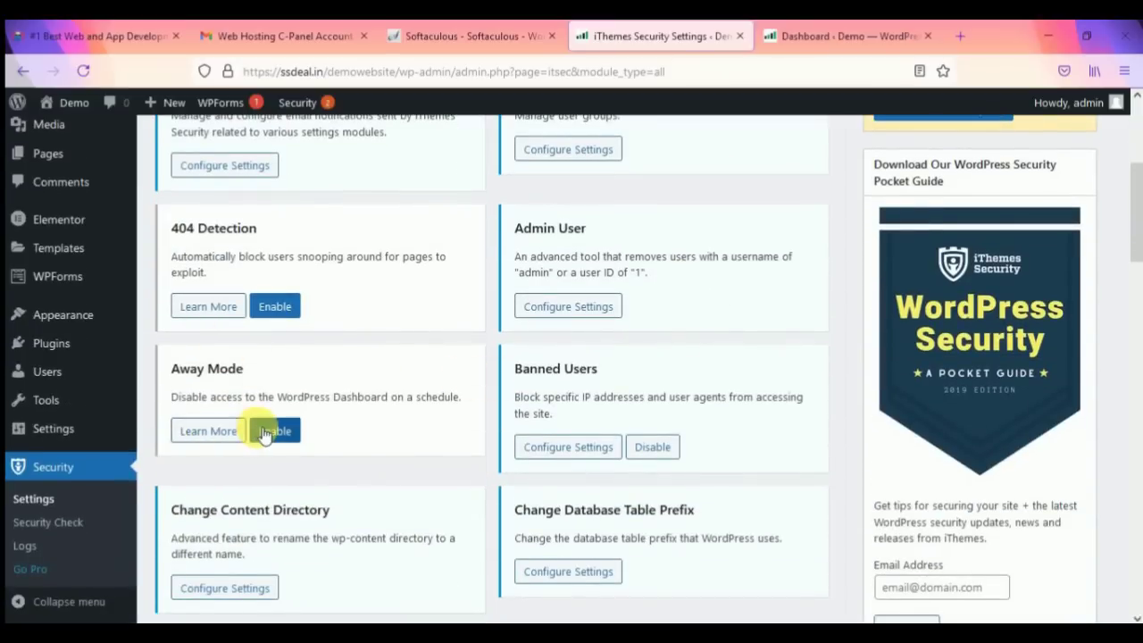
{"action": "left_click", "coordinate": [277, 432]}
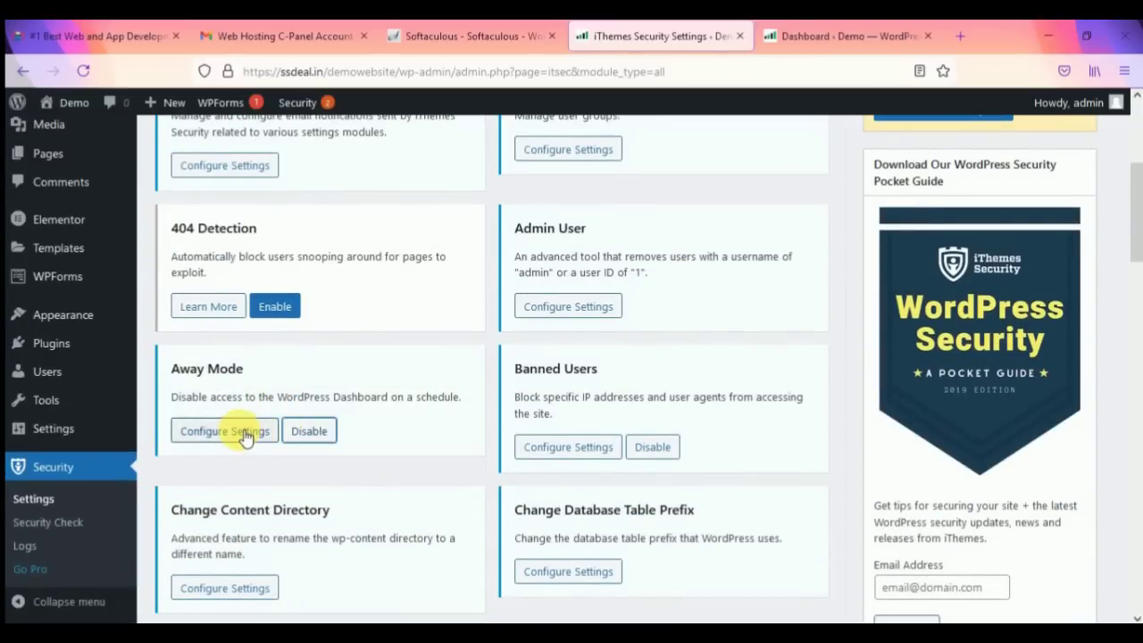
Step: Open the Away Mode settings and review the site's current date and time
{"action": "left_click", "coordinate": [239, 434]}
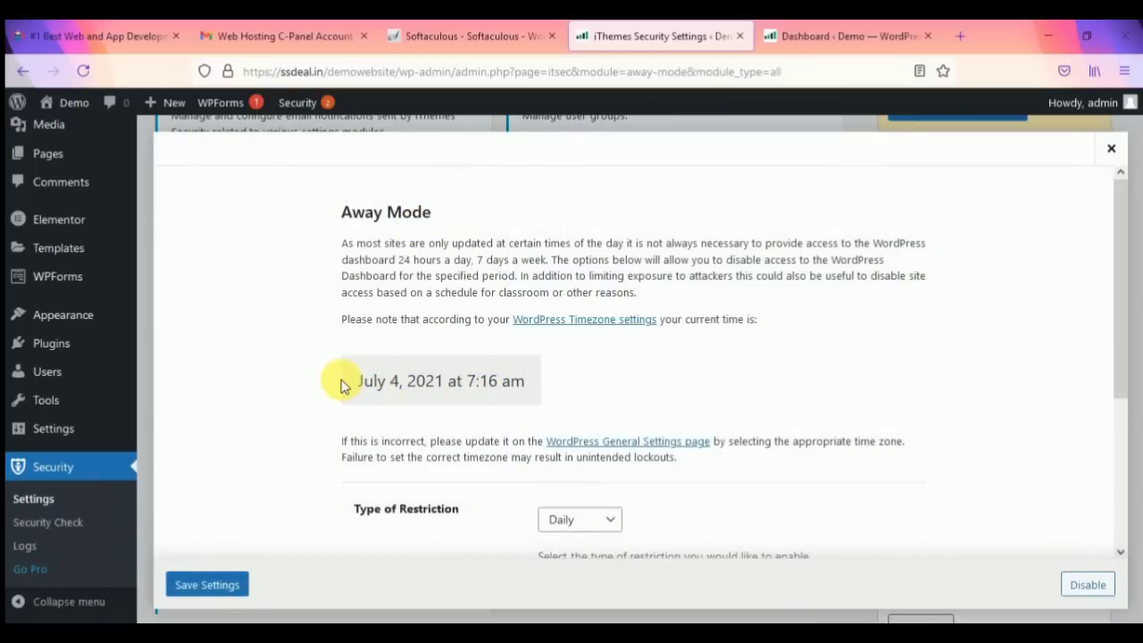
{"action": "left_click_drag", "start_coordinate": [341, 386], "coordinate": [523, 383]}
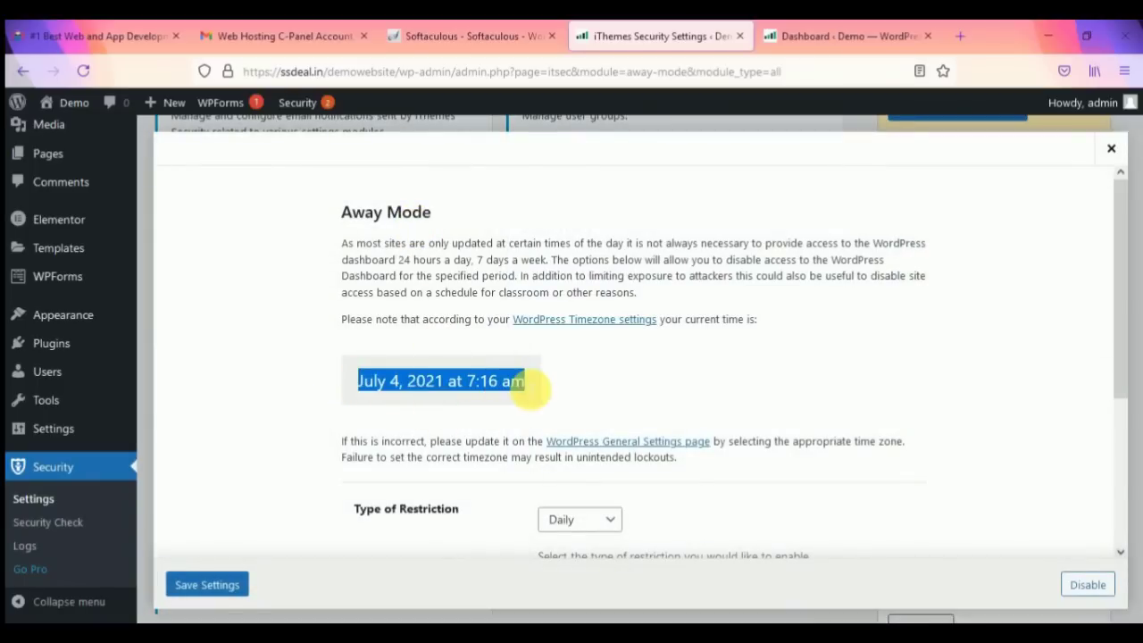
{"action": "left_click", "coordinate": [540, 384]}
{"action": "scroll", "coordinate": [518, 373], "scroll_direction": "down", "scroll_amount": 2}
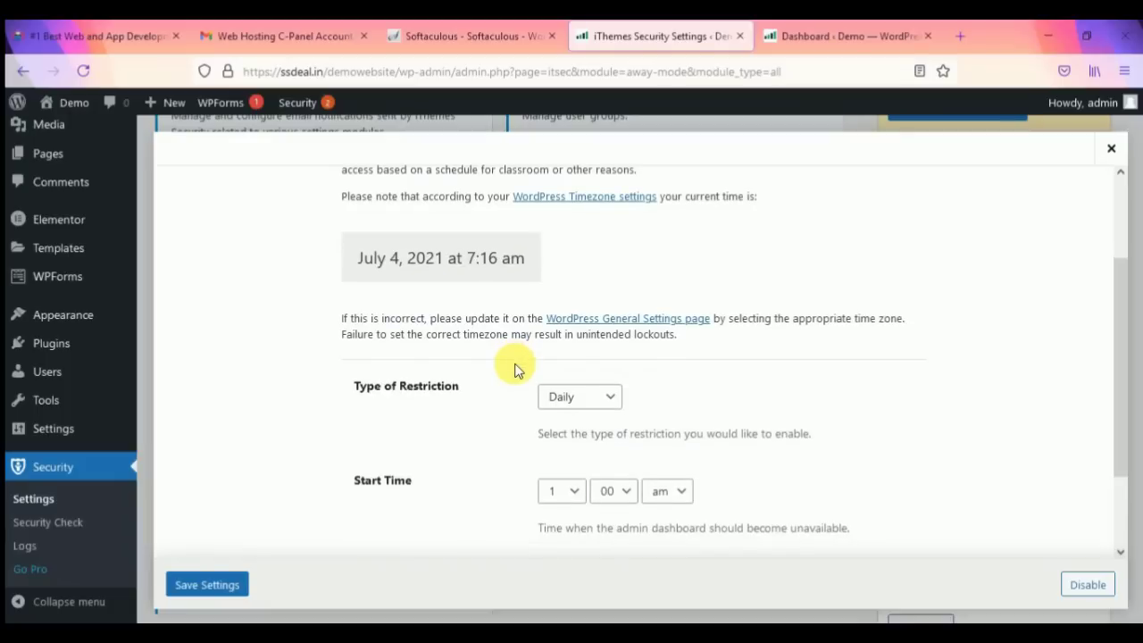
{"action": "left_click_drag", "start_coordinate": [357, 258], "coordinate": [544, 258]}
{"action": "left_click", "coordinate": [547, 264]}
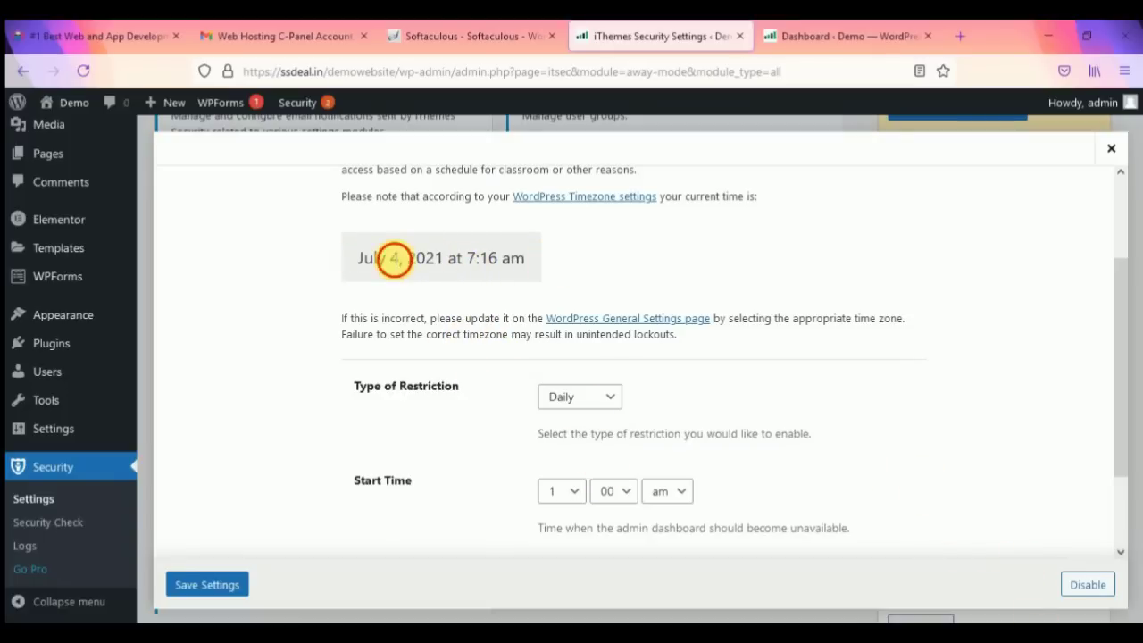
{"action": "left_click_drag", "start_coordinate": [389, 258], "coordinate": [541, 258]}
Step: Keep the Daily restriction type with a 1:00 am start time, ending at 6:00 am
{"action": "left_click", "coordinate": [572, 398]}
{"action": "left_click", "coordinate": [576, 402]}
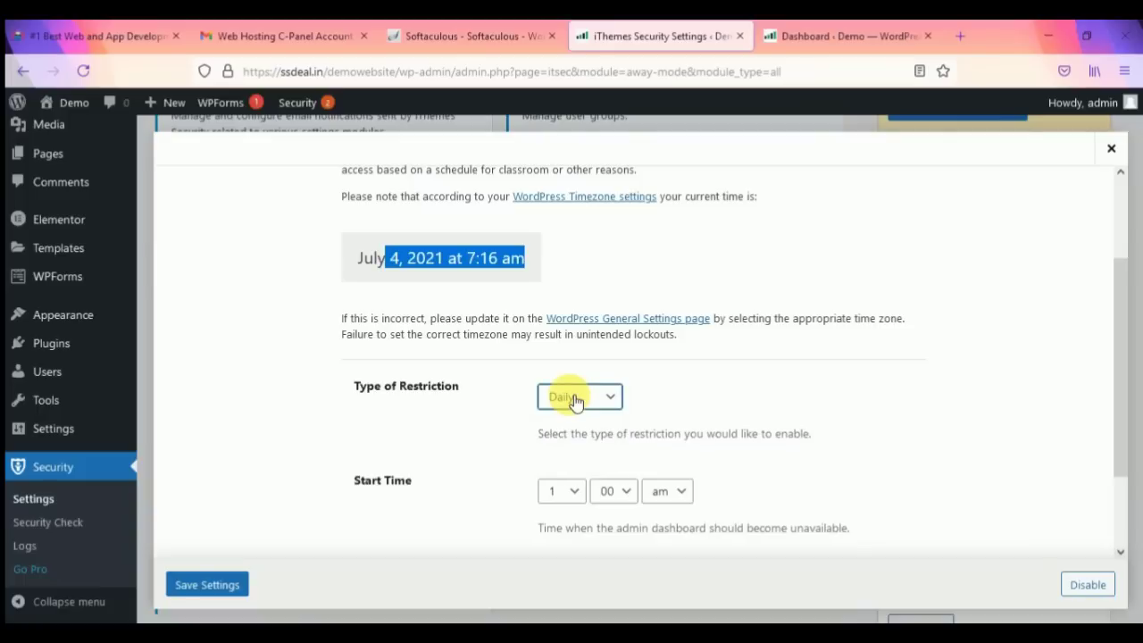
{"action": "left_click", "coordinate": [567, 491]}
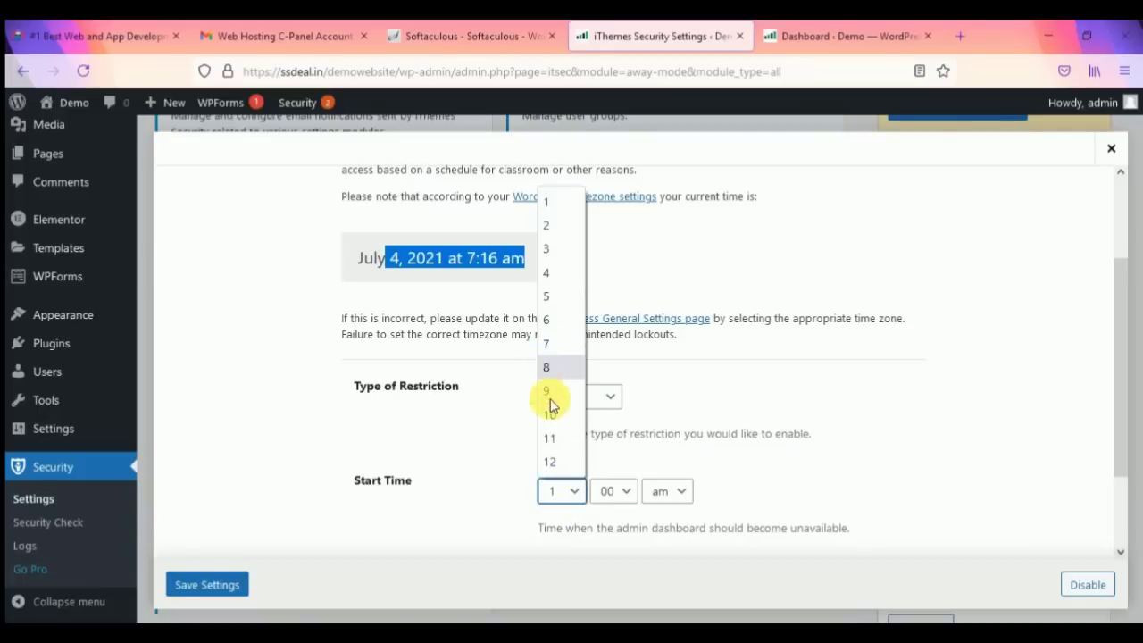
{"action": "left_click", "coordinate": [463, 433]}
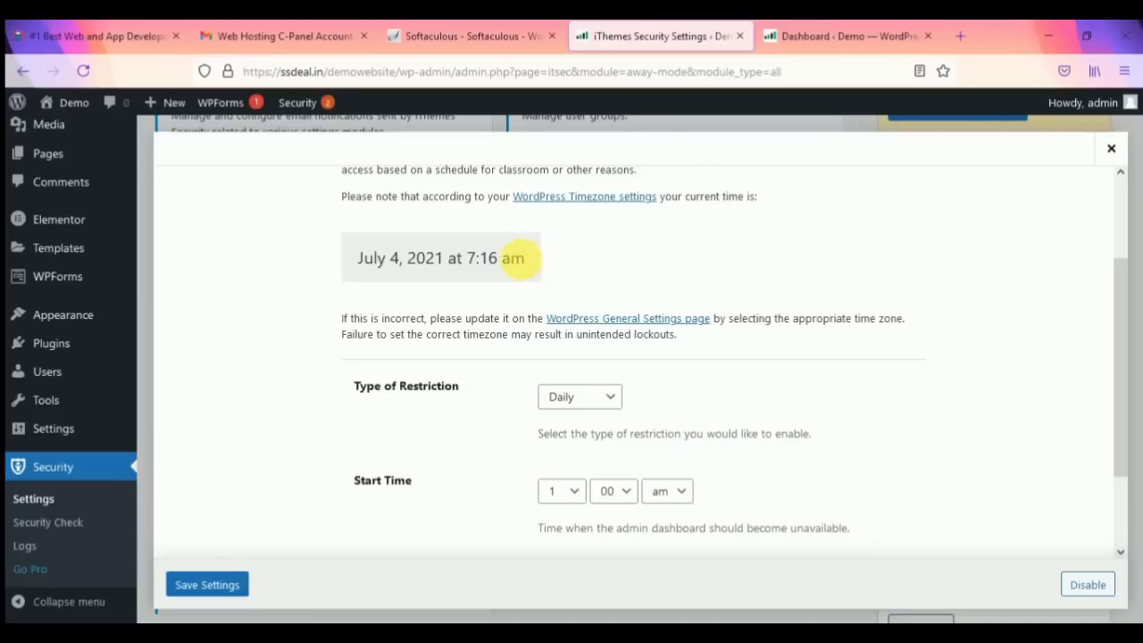
{"action": "left_click_drag", "start_coordinate": [525, 259], "coordinate": [448, 261]}
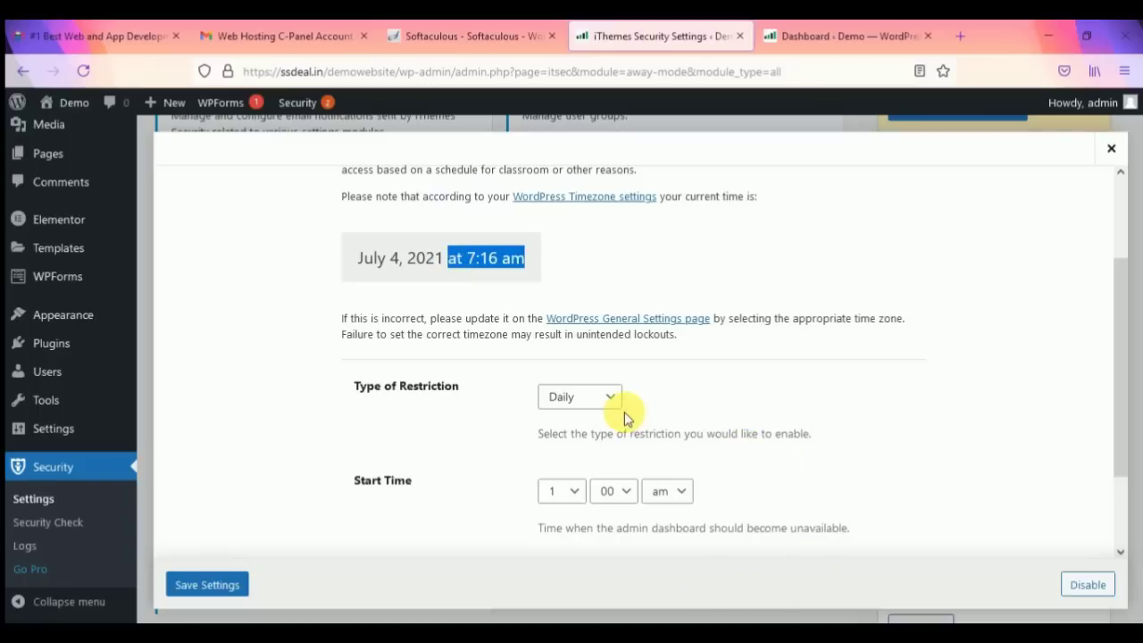
{"action": "left_click", "coordinate": [566, 491]}
{"action": "left_click", "coordinate": [565, 491]}
{"action": "scroll", "coordinate": [569, 404], "scroll_direction": "down", "scroll_amount": 2}
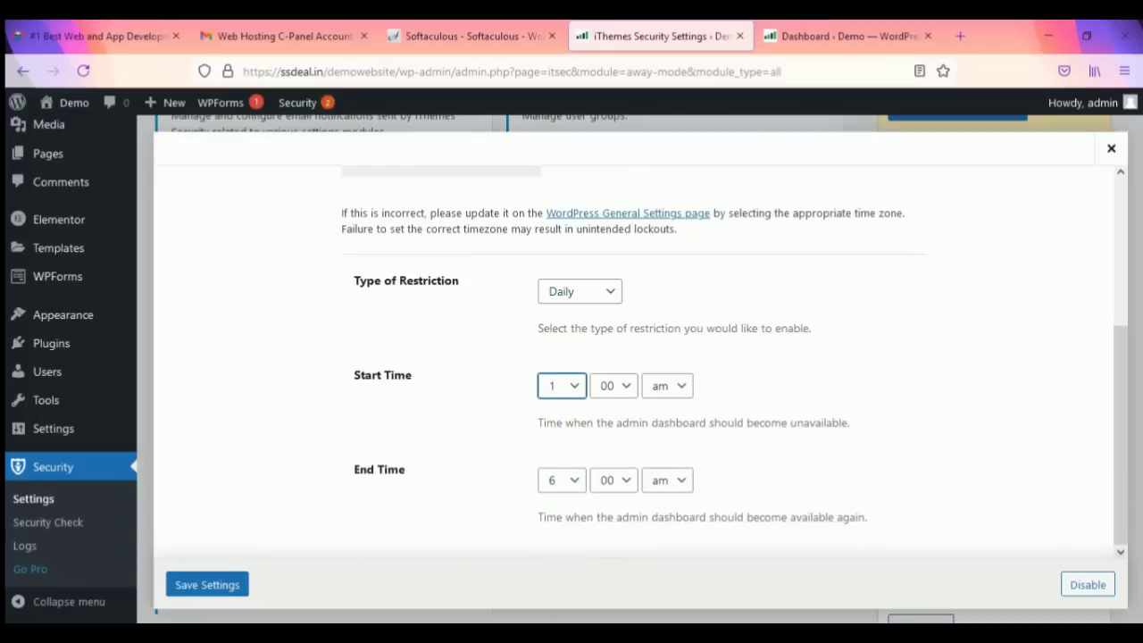
Step: Set the Away Mode end hour to 5 for a daily 1:00–5:00 am window and save
{"action": "scroll", "coordinate": [684, 378], "scroll_direction": "up", "scroll_amount": 4}
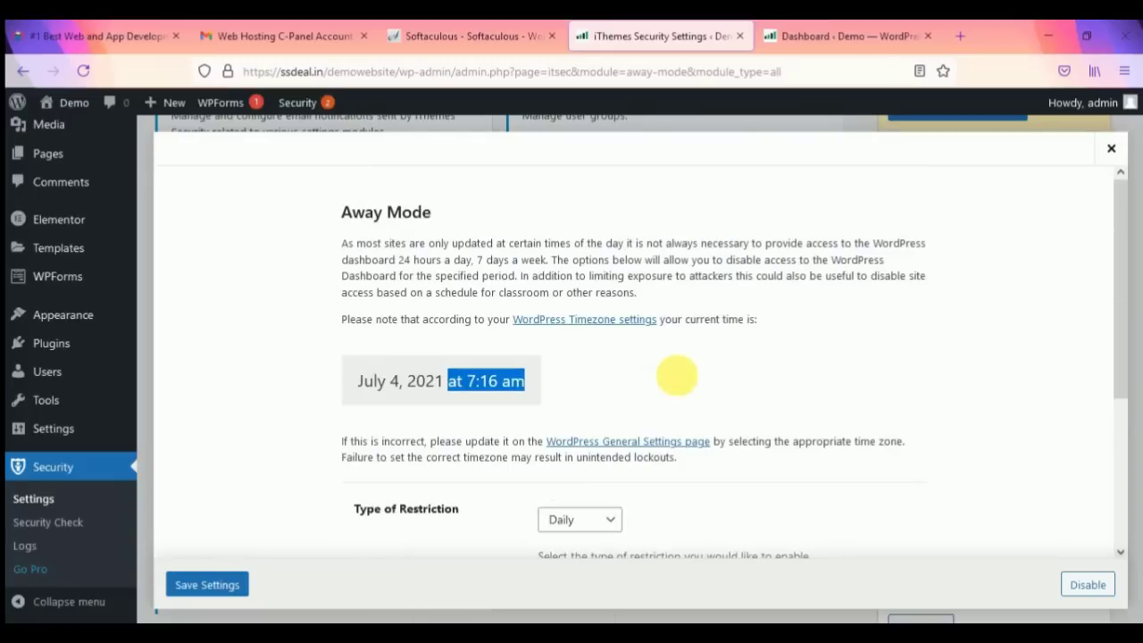
{"action": "left_click", "coordinate": [620, 382]}
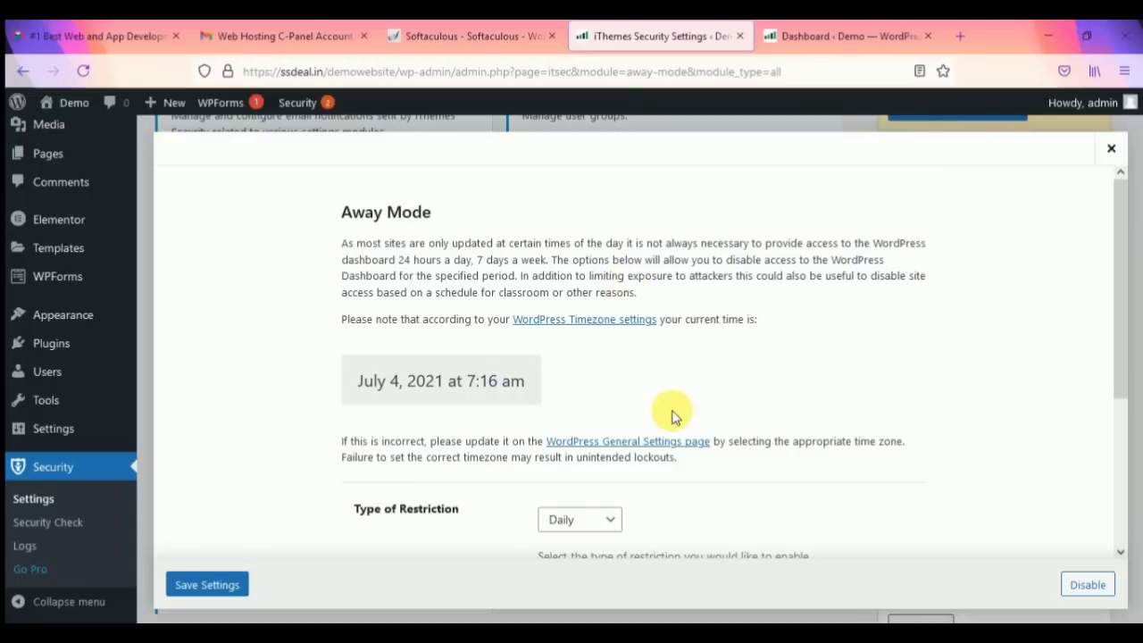
{"action": "scroll", "coordinate": [671, 416], "scroll_direction": "down", "scroll_amount": 2}
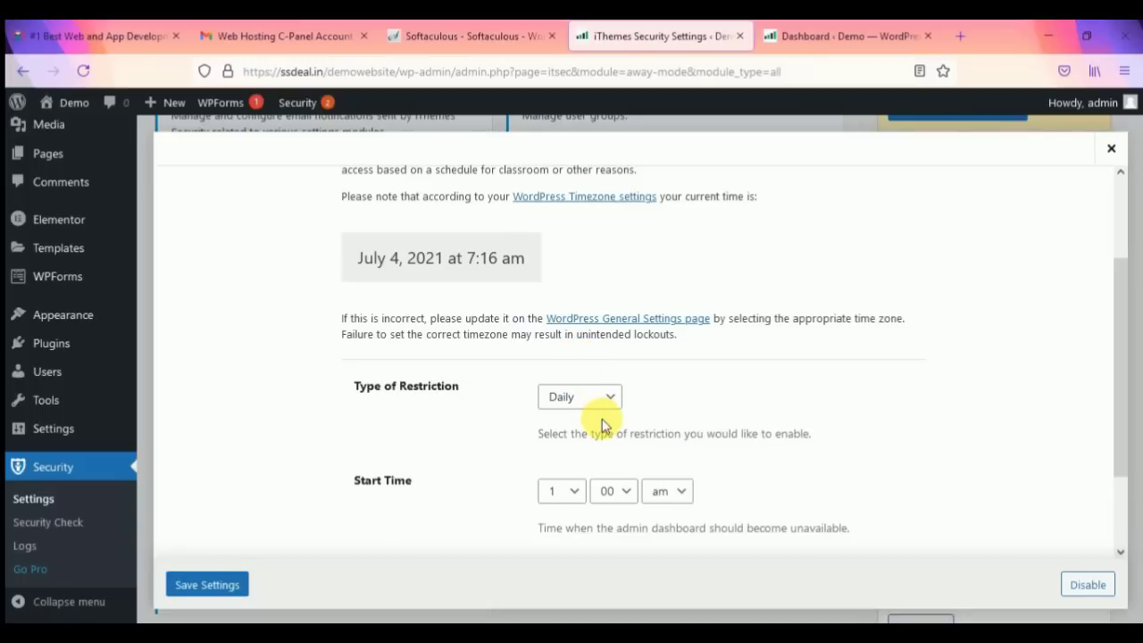
{"action": "scroll", "coordinate": [615, 464], "scroll_direction": "down", "scroll_amount": 2}
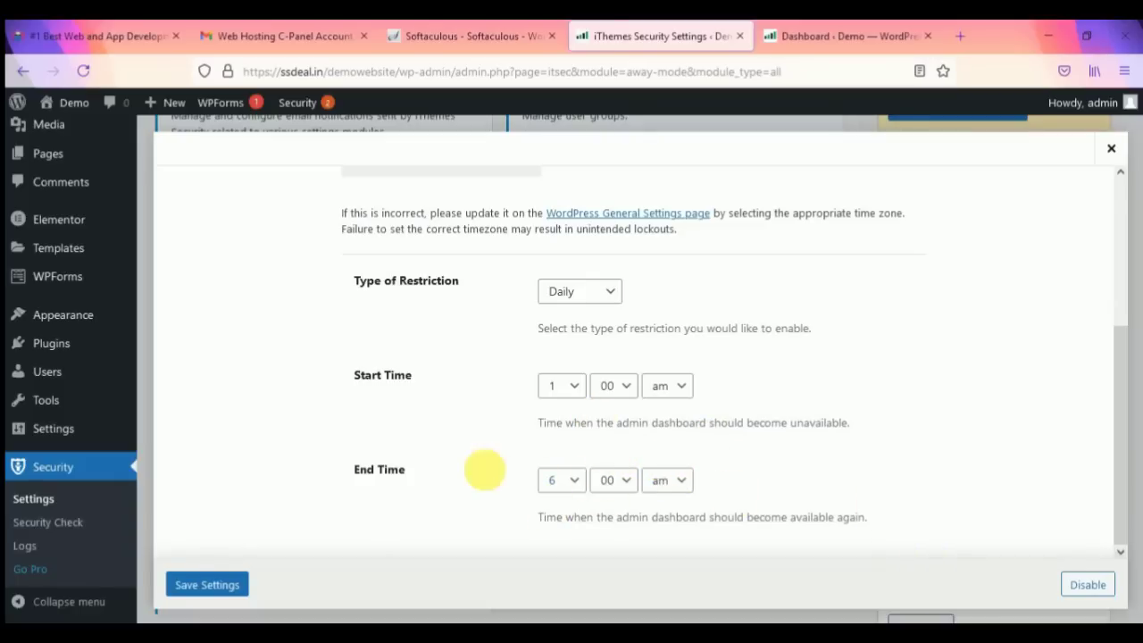
{"action": "left_click", "coordinate": [570, 482]}
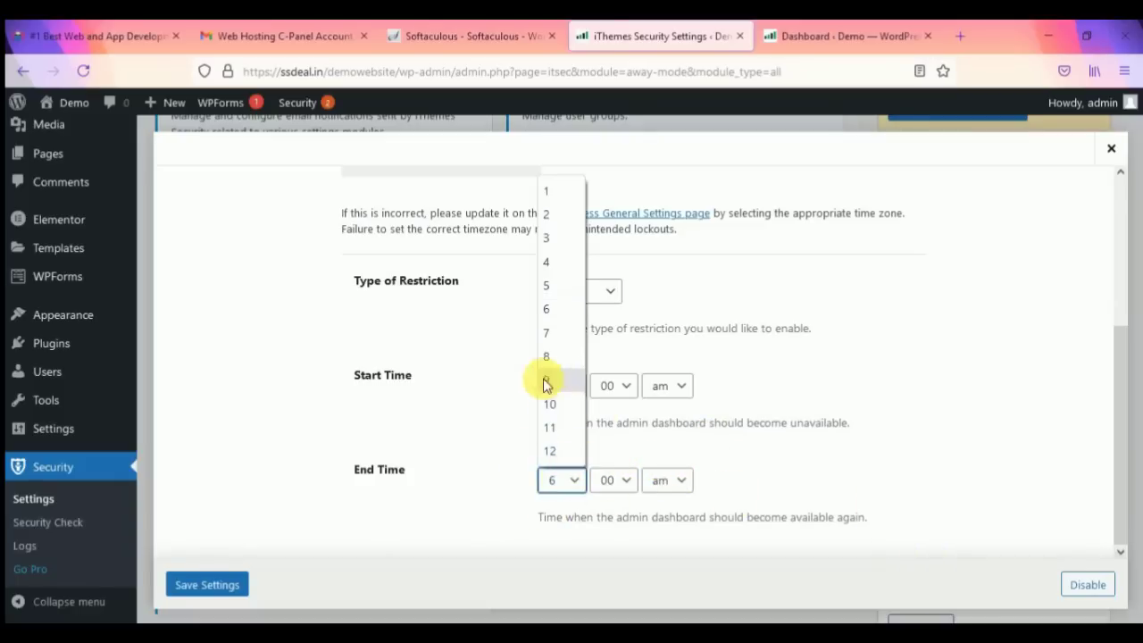
{"action": "left_click", "coordinate": [547, 282]}
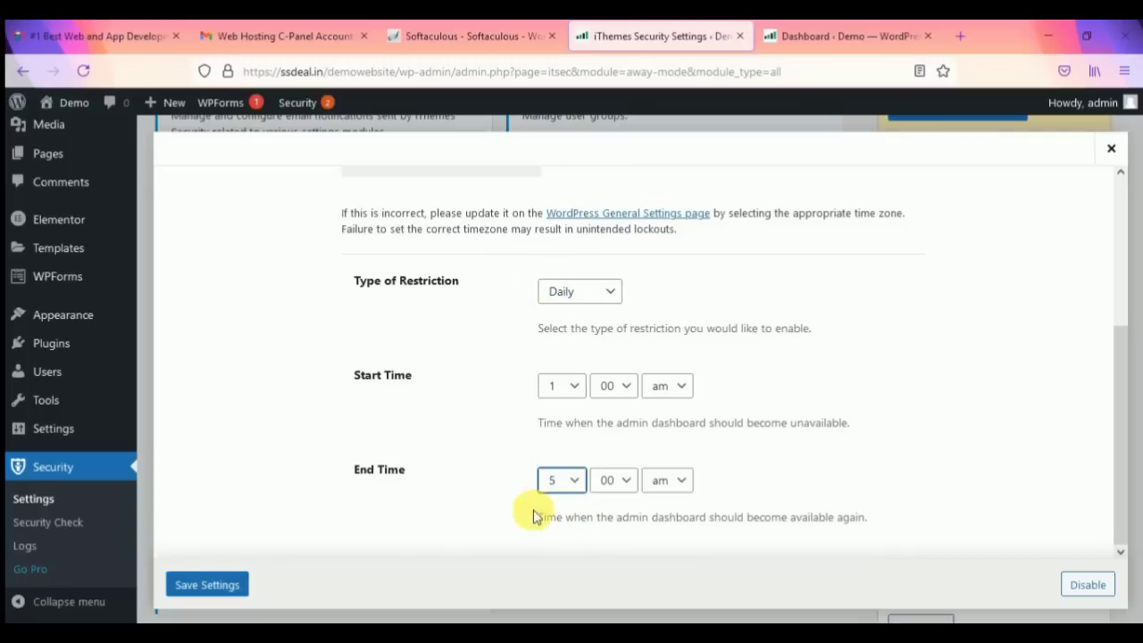
{"action": "left_click", "coordinate": [231, 585]}
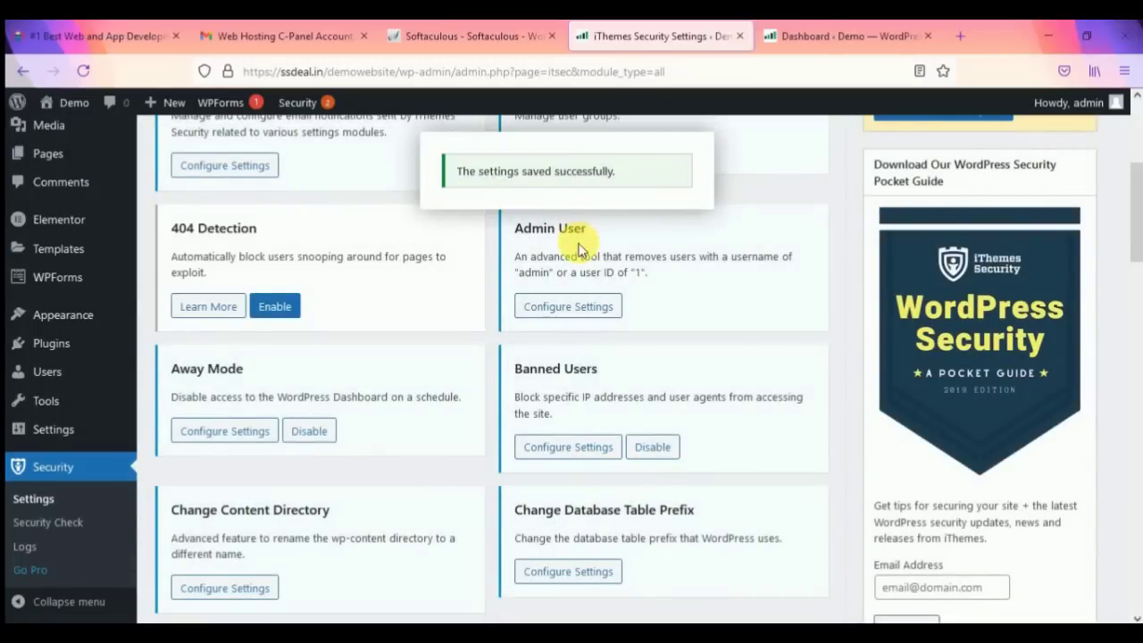
Step: Look over the iThemes Security modules, then return to the admin Dashboard
{"action": "scroll", "coordinate": [597, 308], "scroll_direction": "down", "scroll_amount": 1}
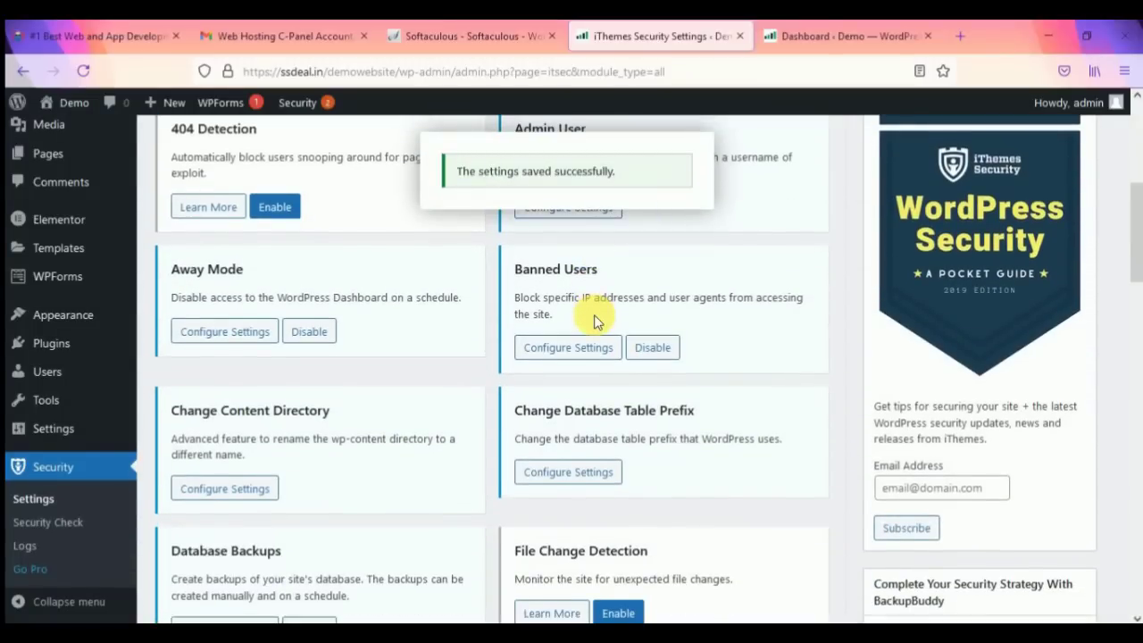
{"action": "scroll", "coordinate": [611, 373], "scroll_direction": "down", "scroll_amount": 2}
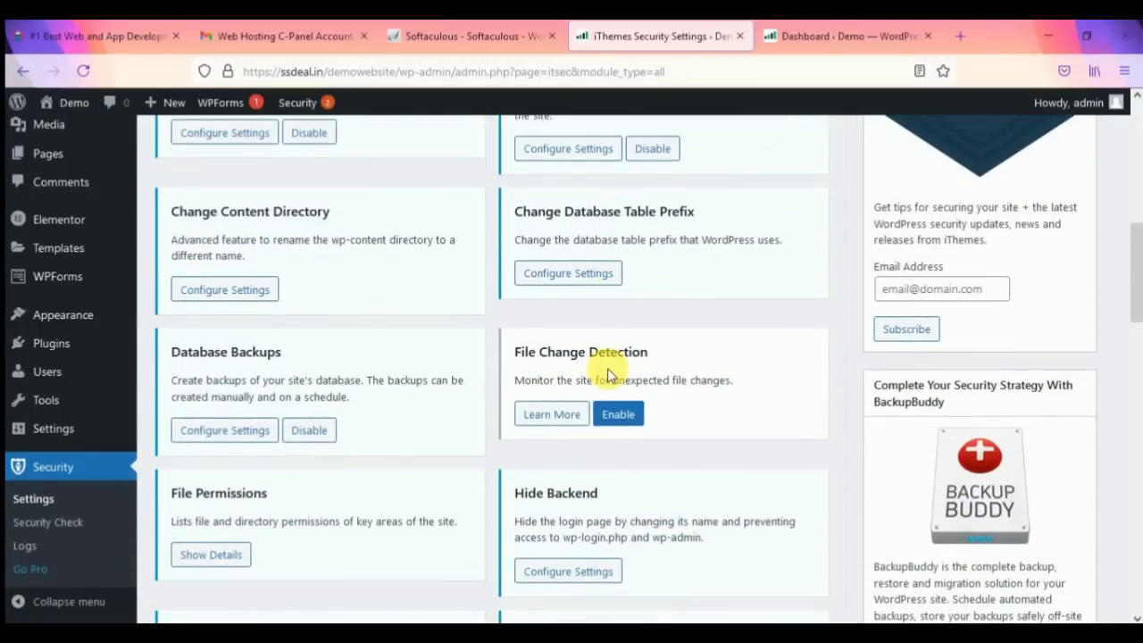
{"action": "scroll", "coordinate": [607, 375], "scroll_direction": "up", "scroll_amount": 4}
{"action": "scroll", "coordinate": [605, 373], "scroll_direction": "up", "scroll_amount": 1}
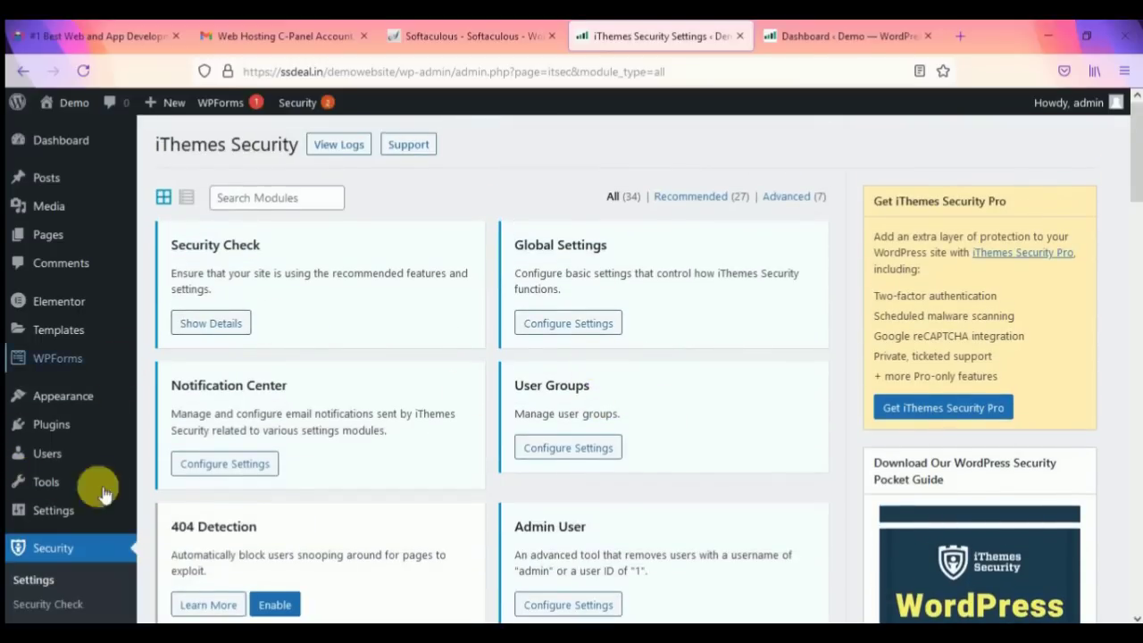
{"action": "scroll", "coordinate": [44, 545], "scroll_direction": "down", "scroll_amount": 2}
{"action": "scroll", "coordinate": [391, 408], "scroll_direction": "down", "scroll_amount": 1}
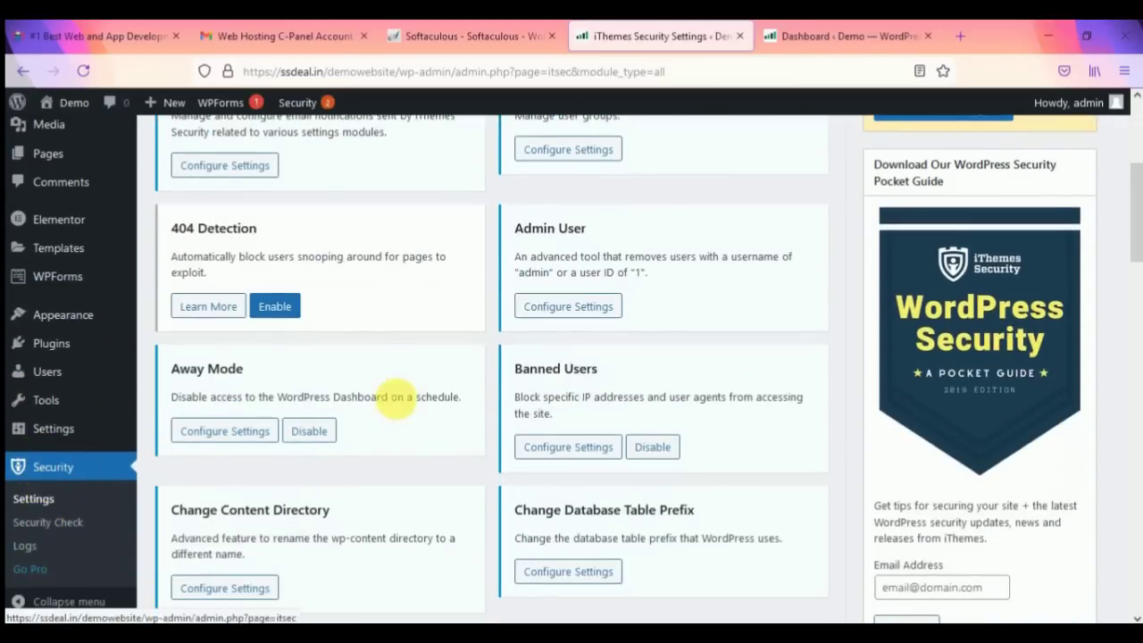
{"action": "scroll", "coordinate": [285, 406], "scroll_direction": "up", "scroll_amount": 3}
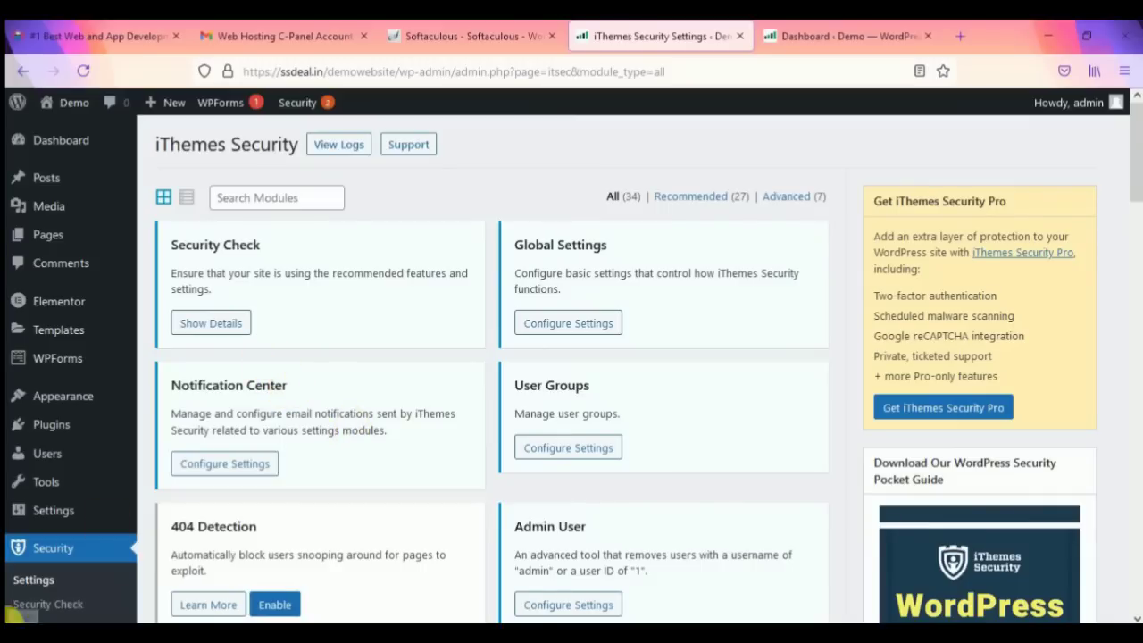
{"action": "left_click", "coordinate": [66, 146]}
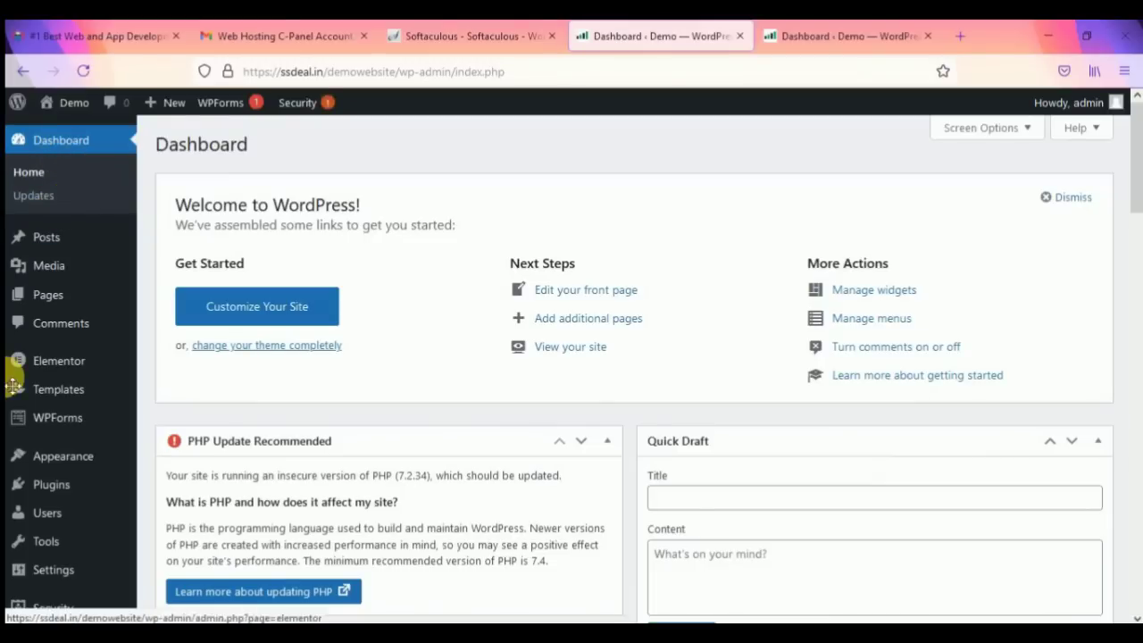
{"action": "mouse_move", "coordinate": [64, 466]}
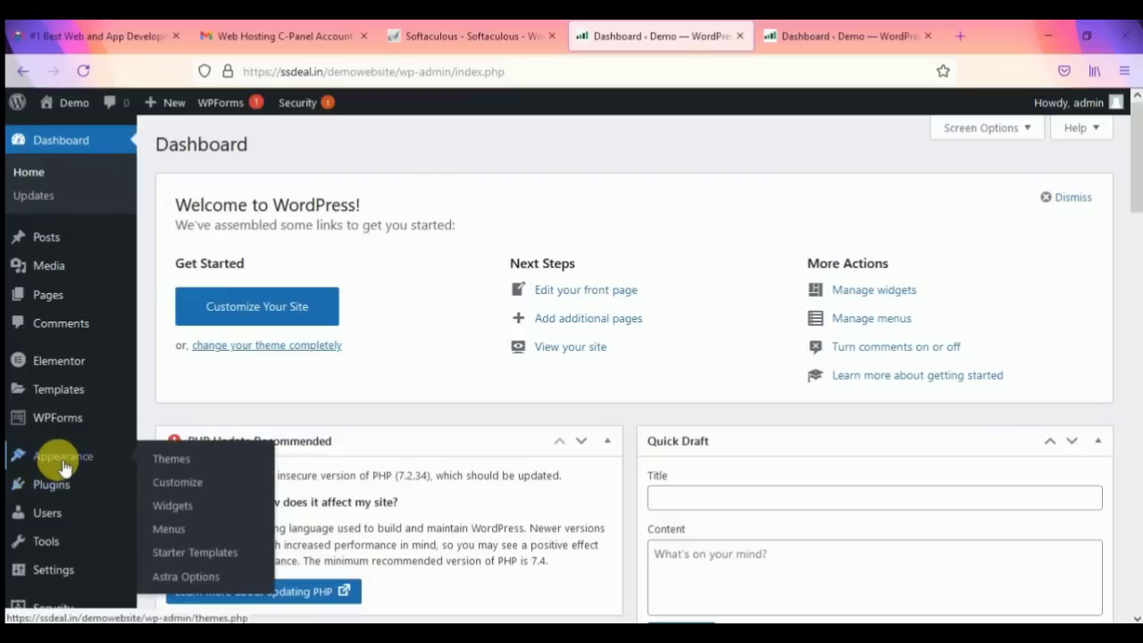